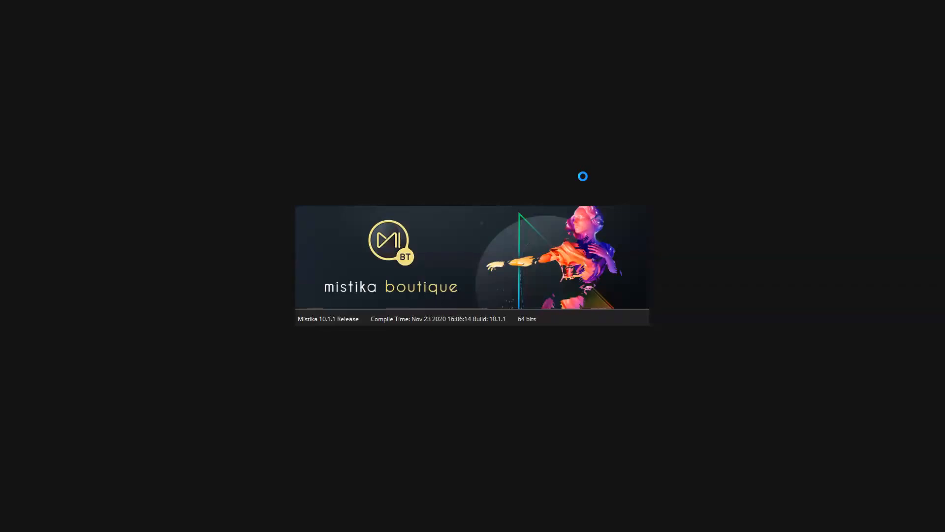
key(super)
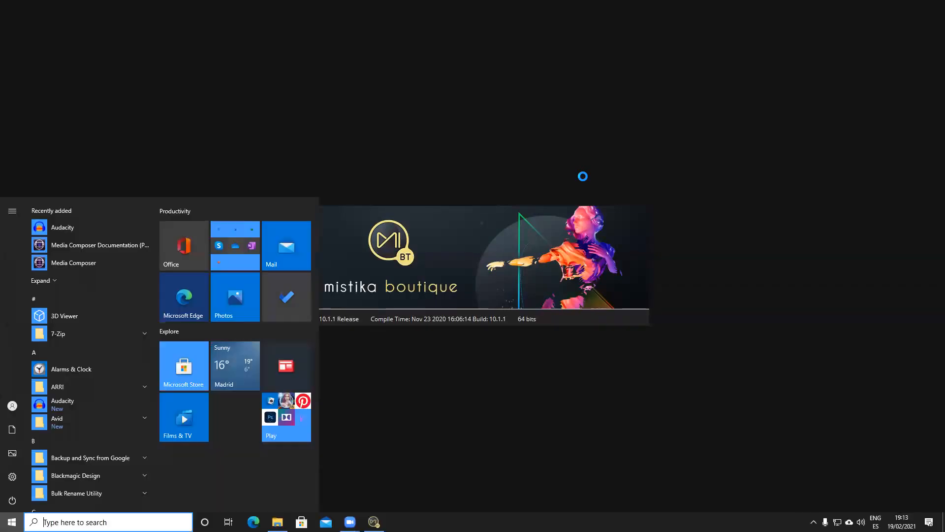
key(super)
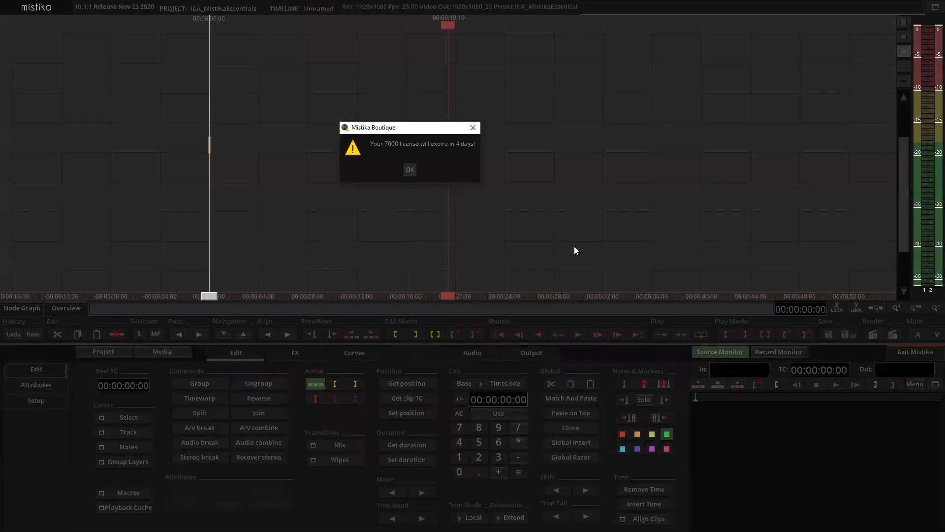
Step: Dismiss the licence expiry warning, exit Mistika Boutique and open the Mistika Config Tool
click(410, 170)
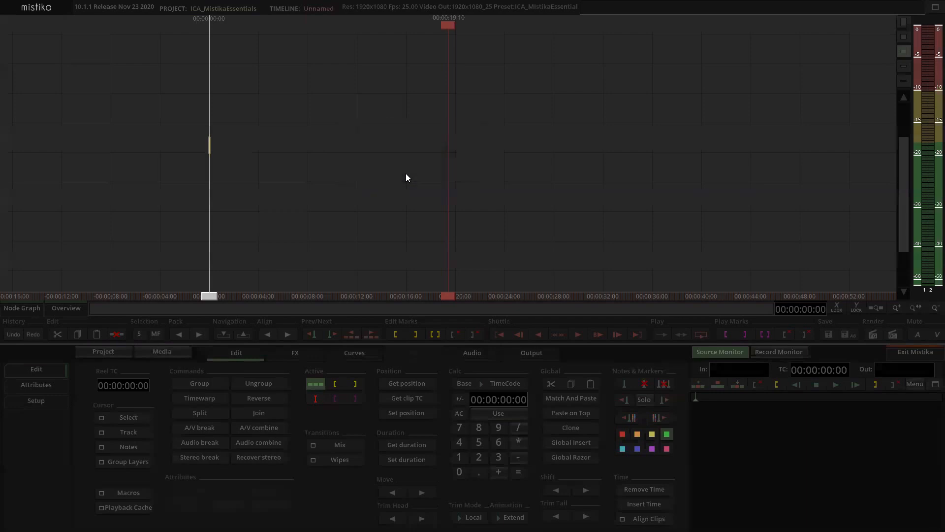
click(922, 354)
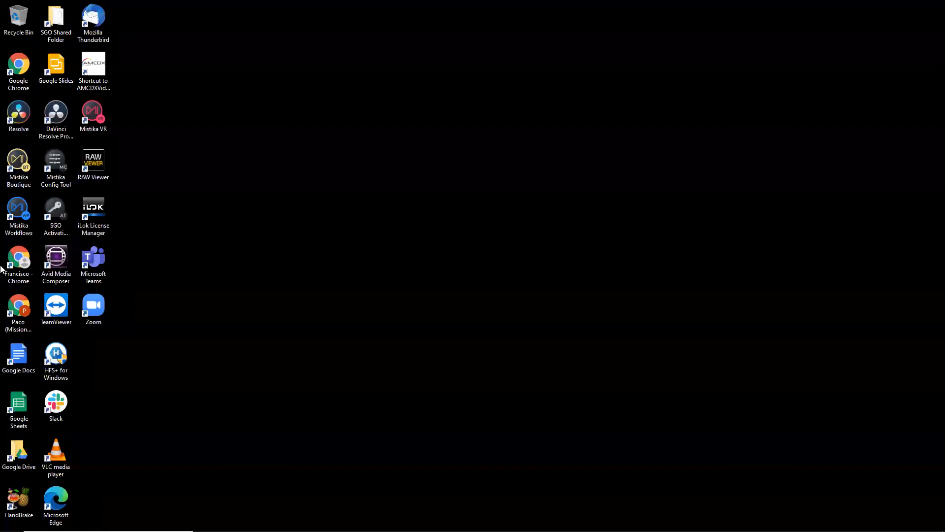
double_click(59, 156)
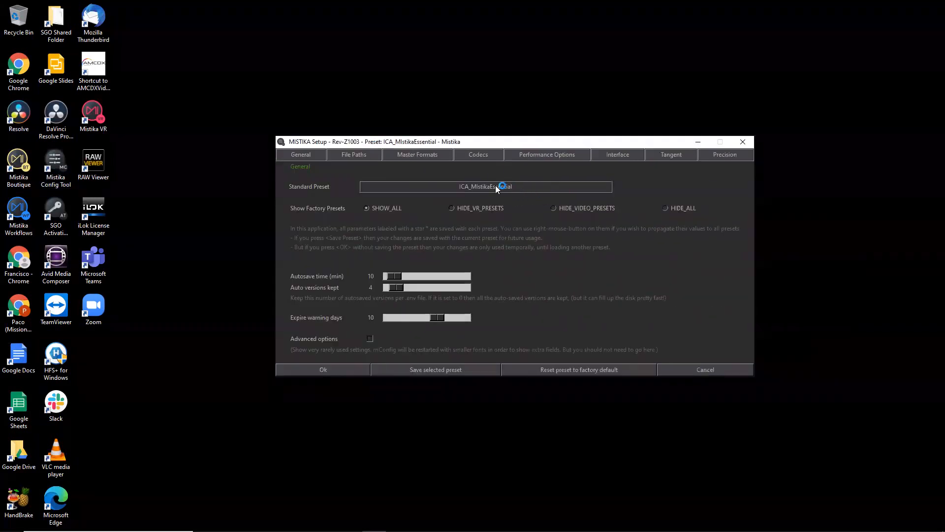
Step: Look through the standard presets, review the preset's master format settings and accept the setup
click(530, 186)
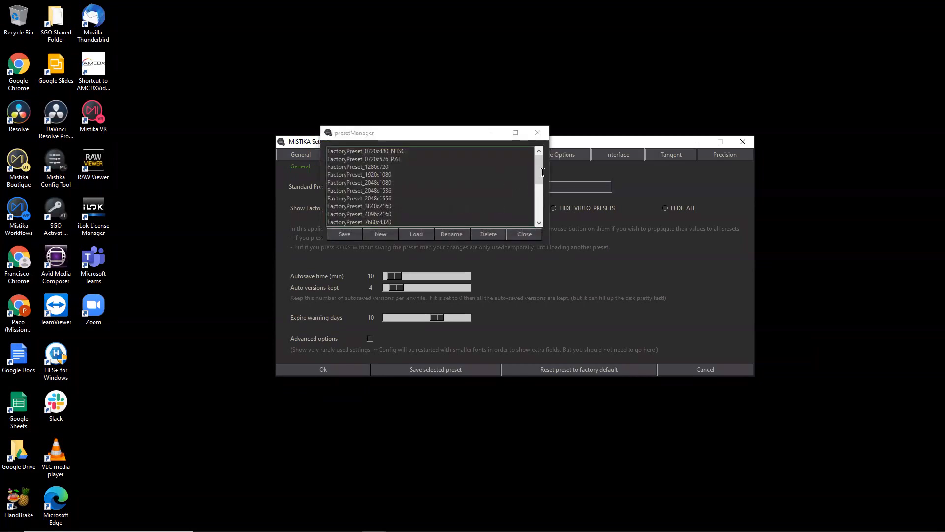
scroll(535, 187, up, 5)
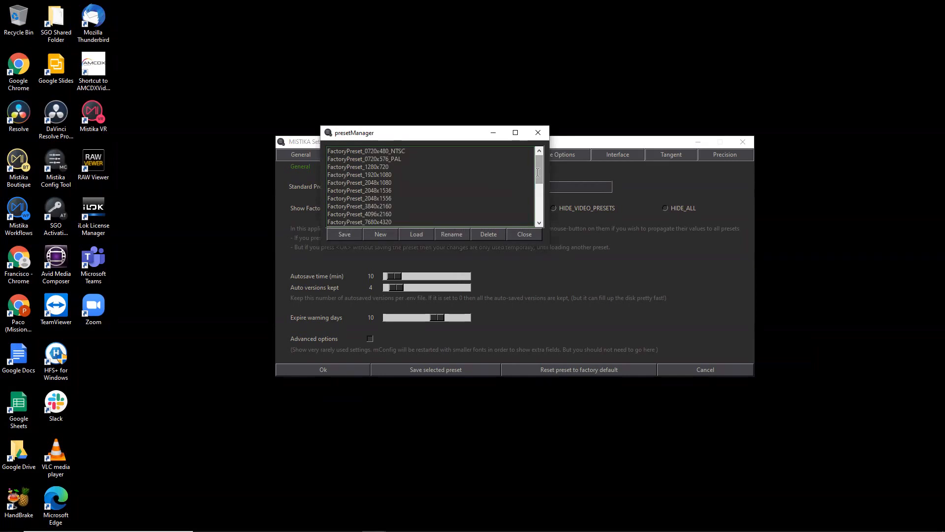
drag(538, 174, 544, 186)
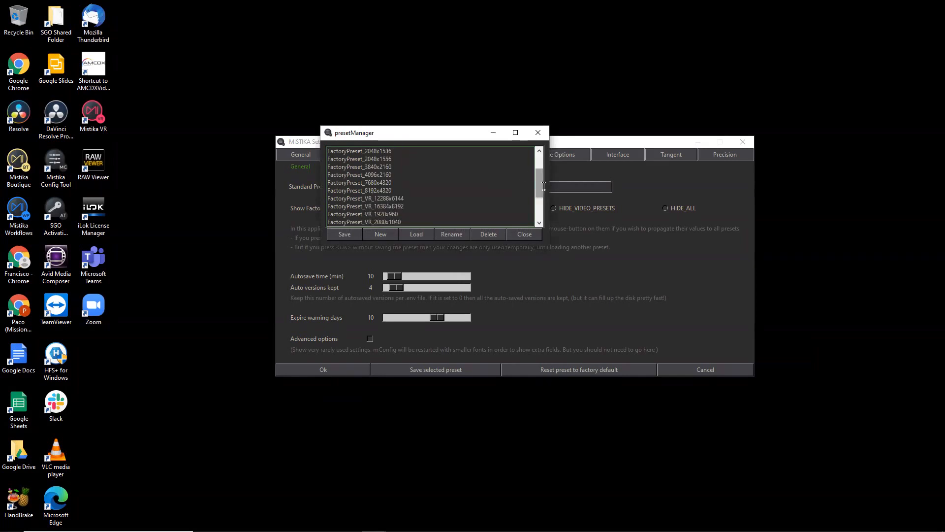
click(525, 235)
click(423, 156)
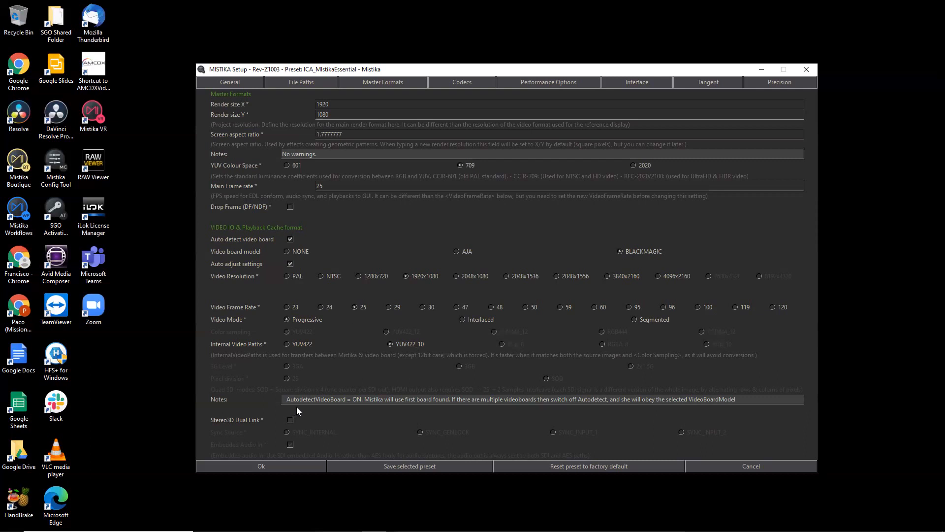
click(283, 466)
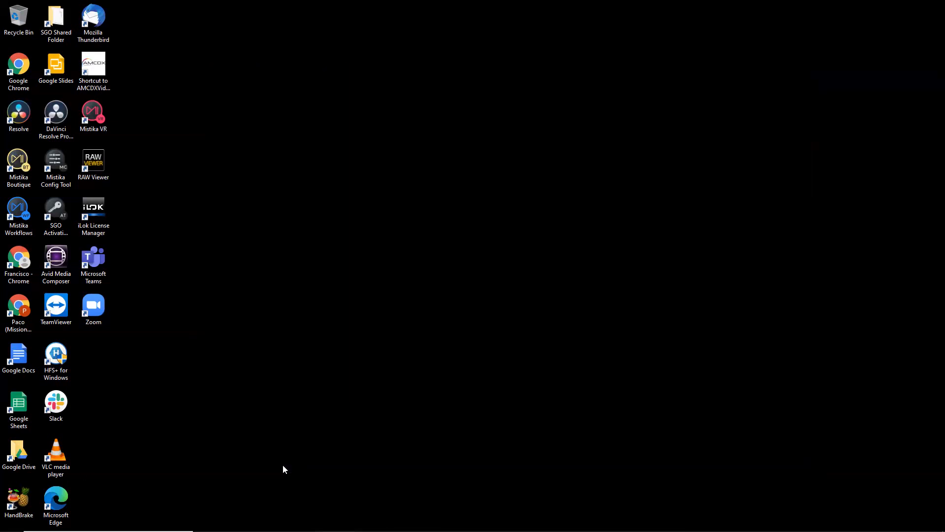
Step: Launch Mistika Boutique with the preselected MistikaUser profile and dismiss the licence expiry warning
click(18, 158)
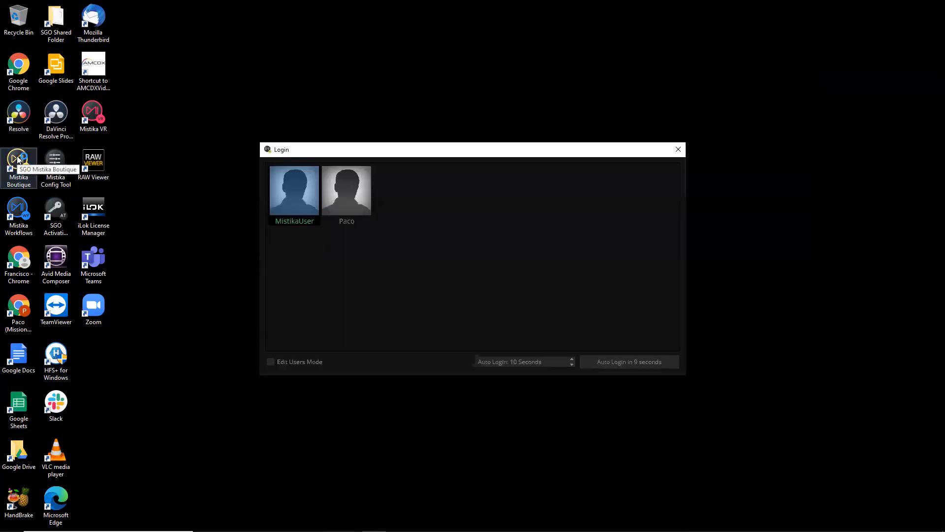
click(611, 362)
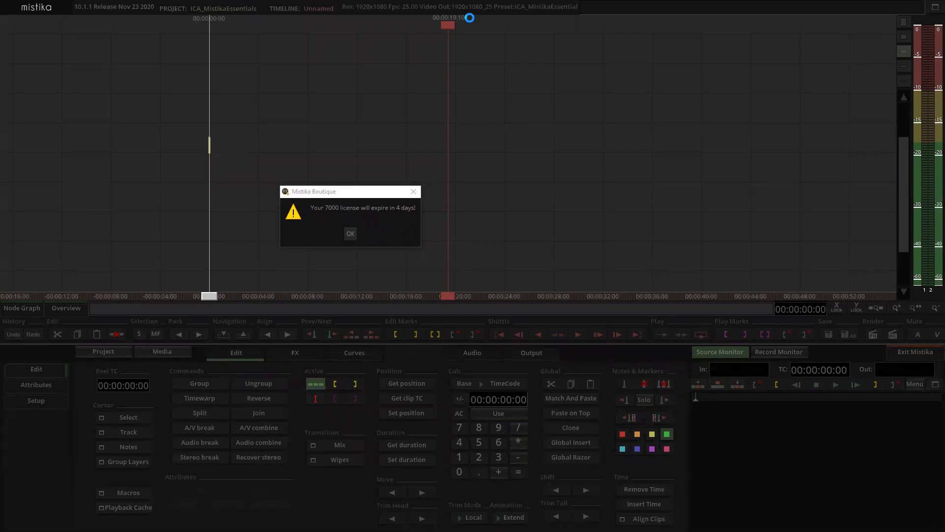
click(349, 234)
Step: Load Timeline_01.env from the project's DATA folder in the Media Manager and close the manager
scroll(398, 232, down, 2)
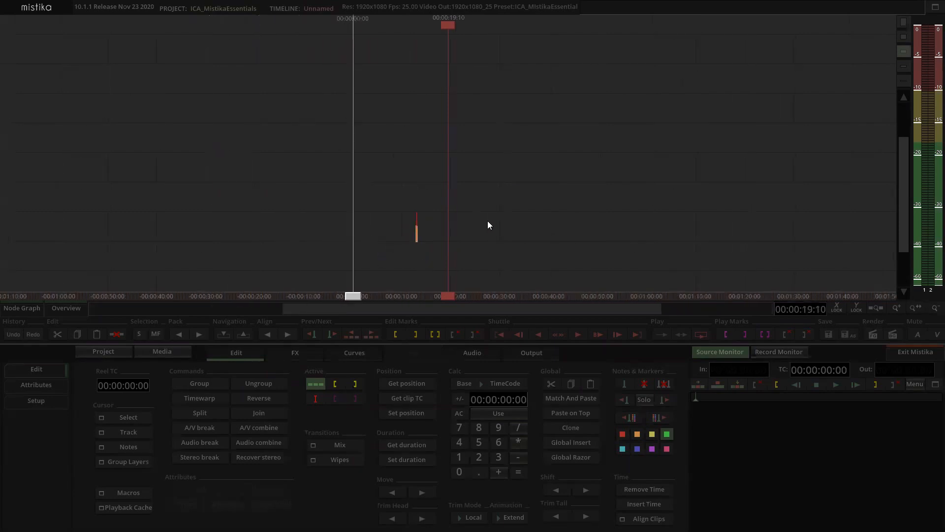
drag(498, 192, 536, 198)
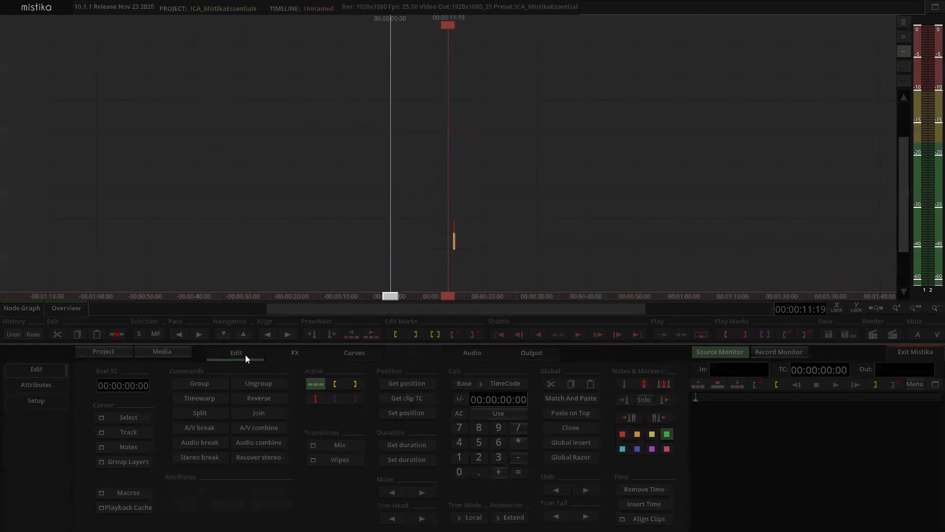
click(178, 353)
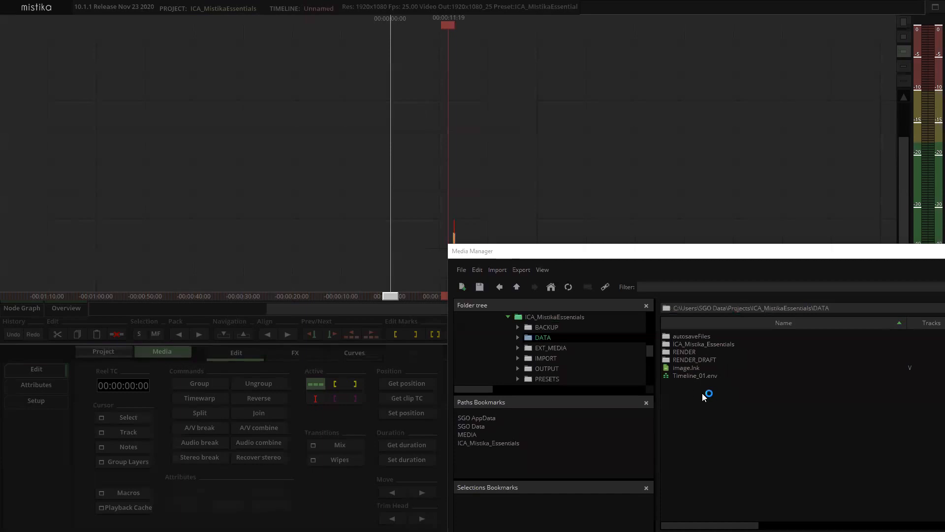
click(694, 377)
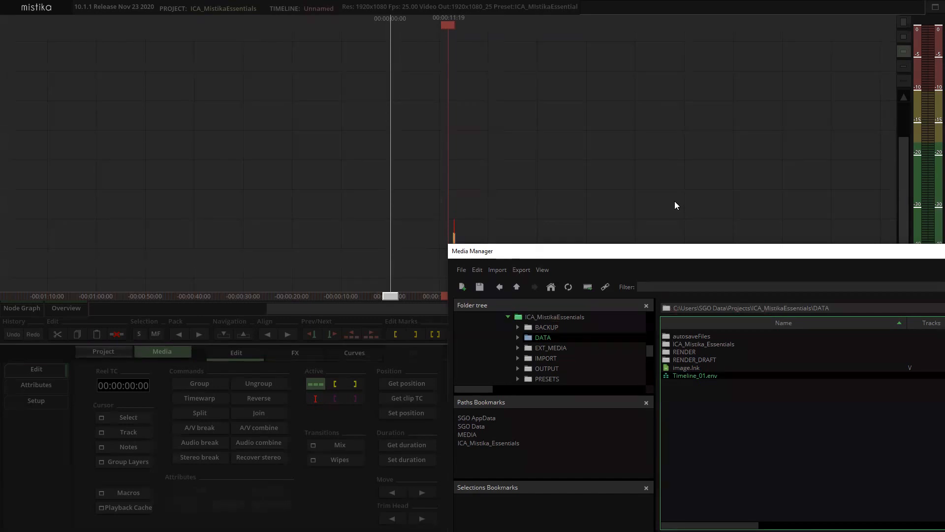
click(672, 149)
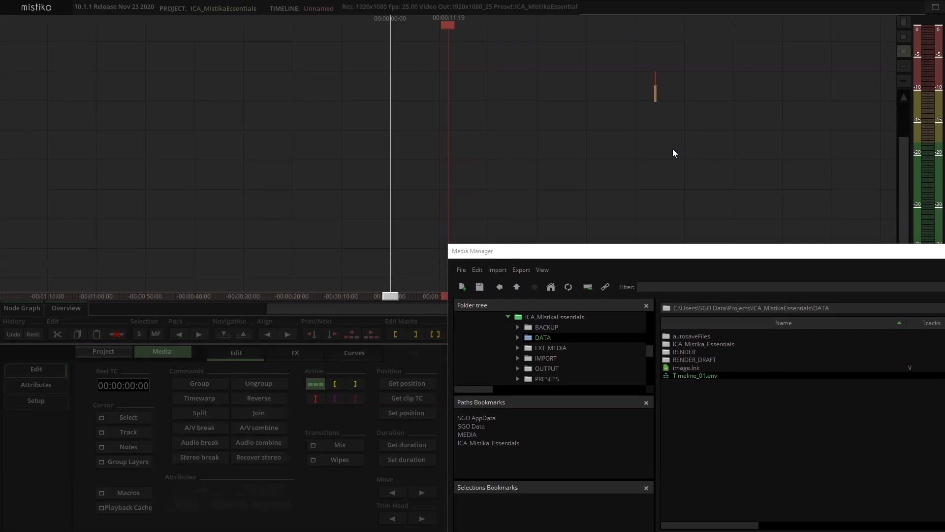
click(690, 109)
drag(714, 250, 622, 224)
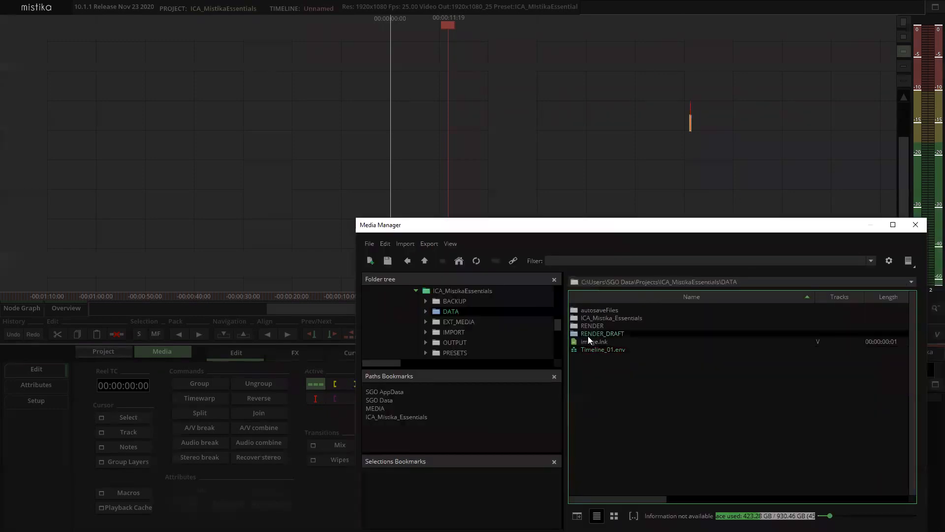
double_click(590, 348)
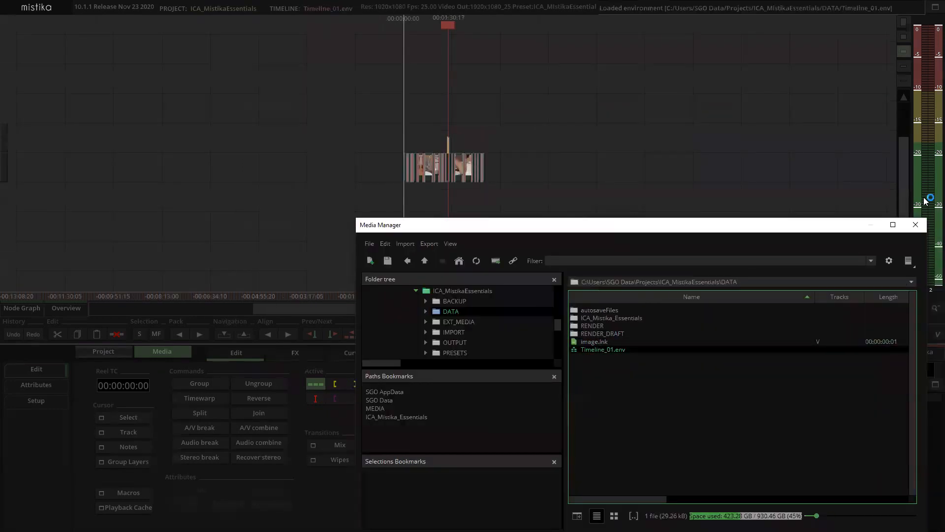
click(916, 225)
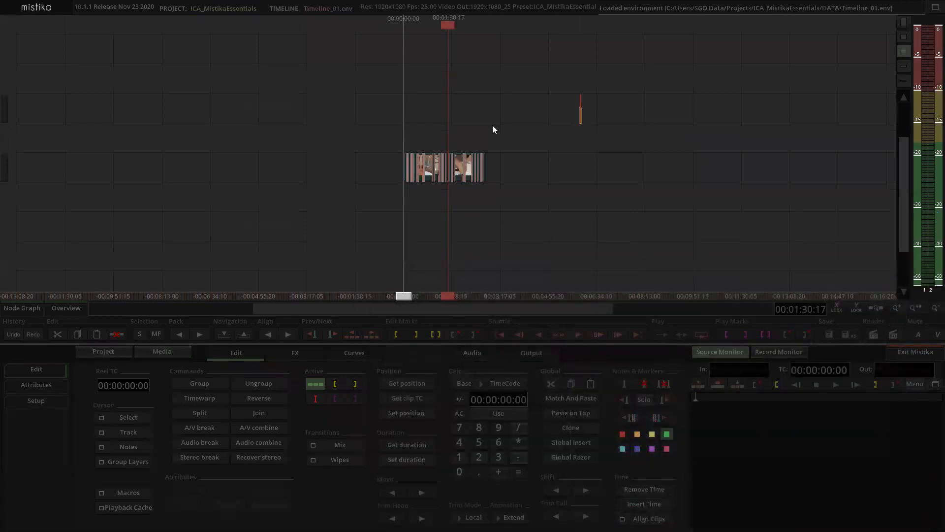
Step: Examine the full clip sequence of the loaded timeline and the start of its first clip
scroll(492, 125, up, 1)
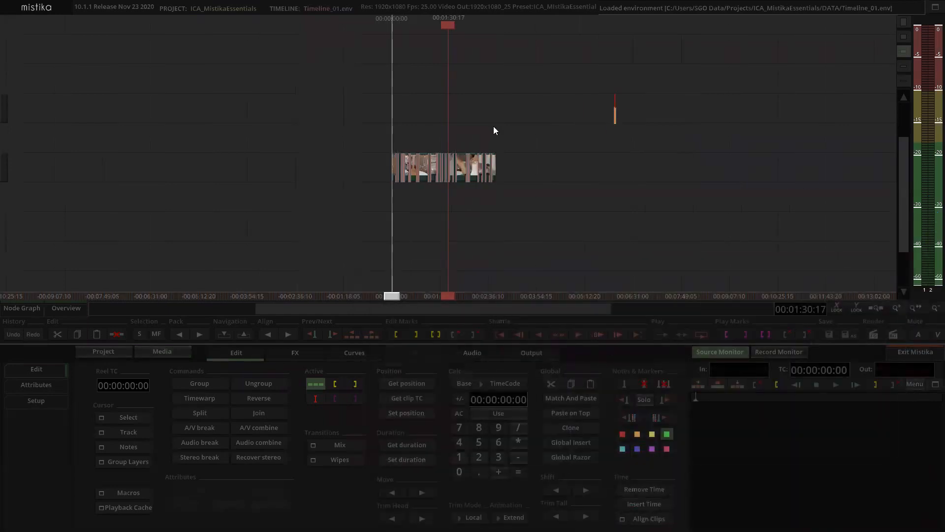
scroll(493, 126, up, 7)
scroll(536, 105, down, 1)
scroll(564, 106, up, 2)
scroll(562, 106, down, 2)
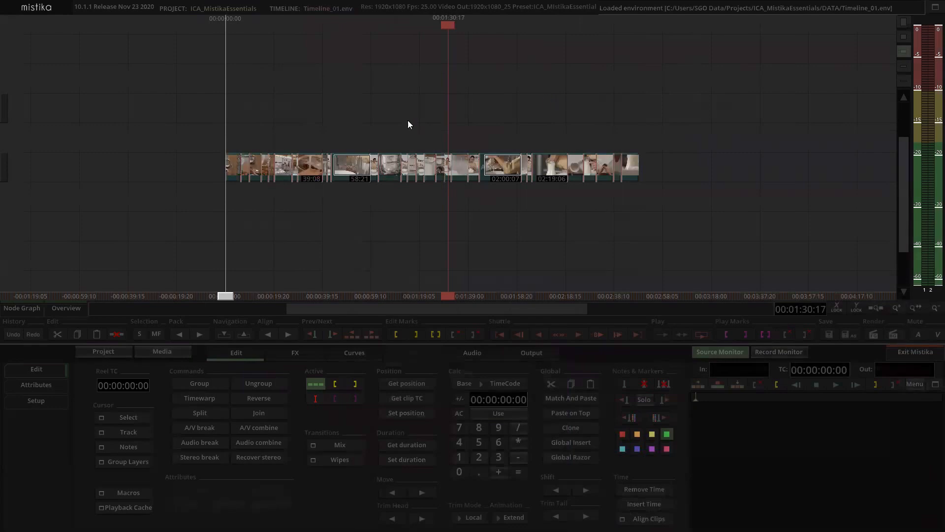
drag(322, 116, 453, 119)
drag(552, 98, 628, 97)
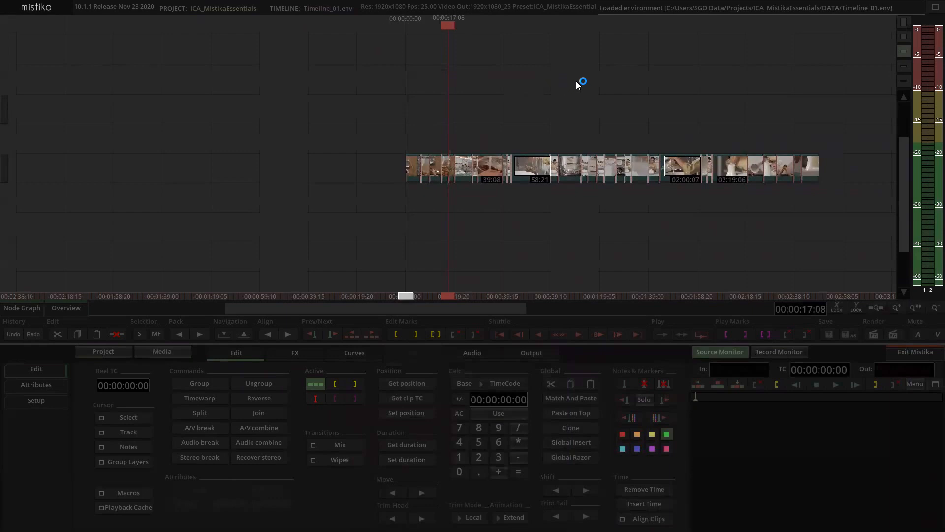
drag(576, 81, 566, 80)
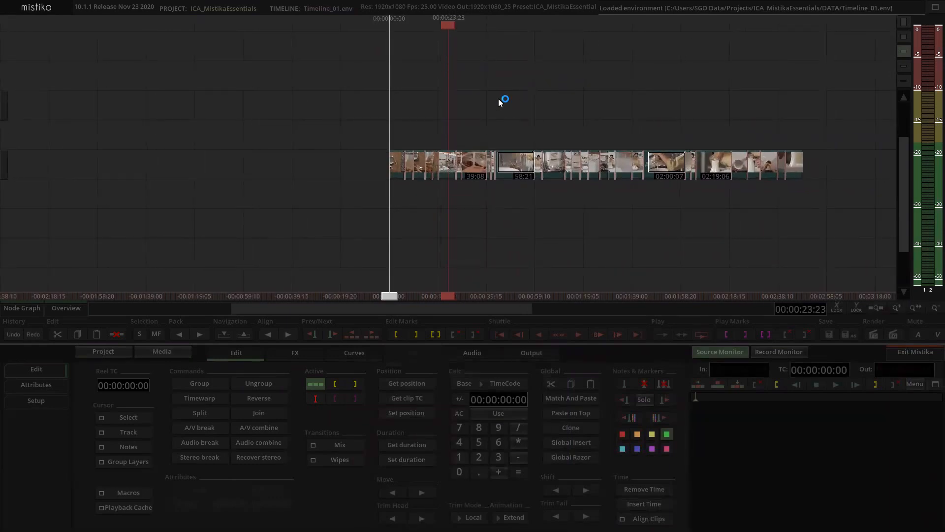
drag(427, 101, 602, 79)
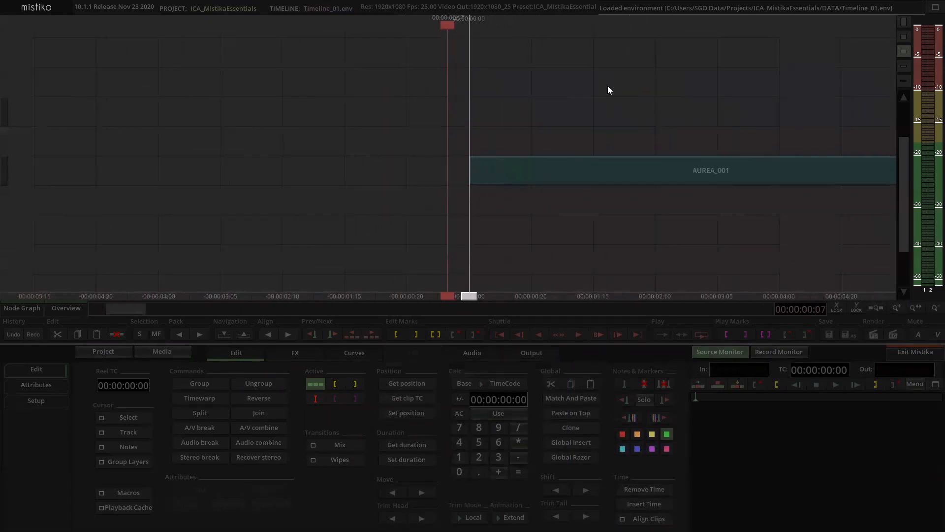
Step: Set the timeline's Reel TC to 01:00:00:00
click(103, 385)
click(106, 386)
key(BackSpace)
text(1)
key(Return)
Step: Inspect the timeline's start timecode and the cuts between the first AUREA_001 clips
drag(571, 57, 674, 71)
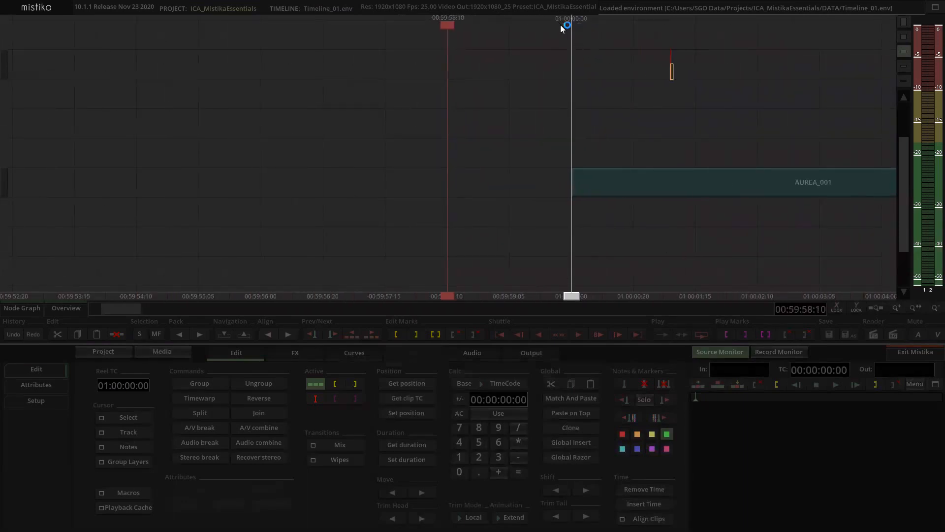
scroll(648, 126, down, 5)
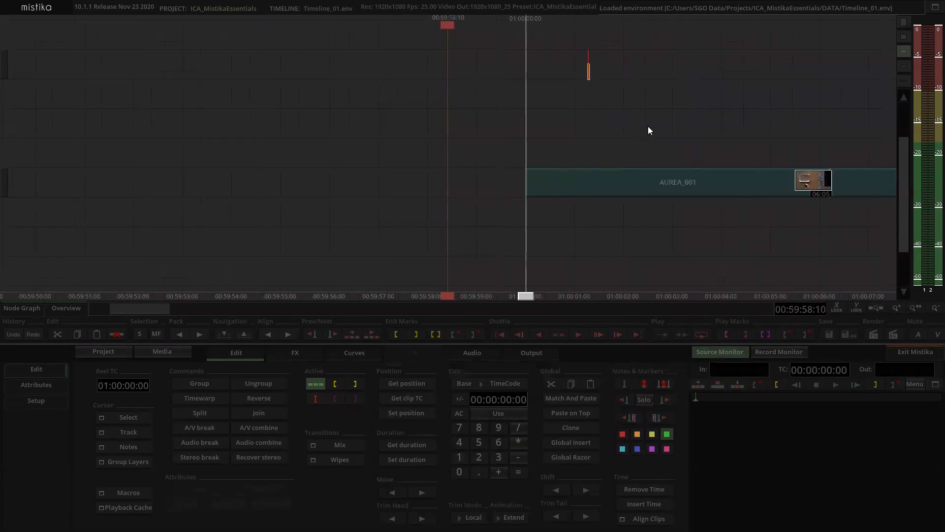
drag(713, 109, 581, 114)
drag(744, 112, 624, 104)
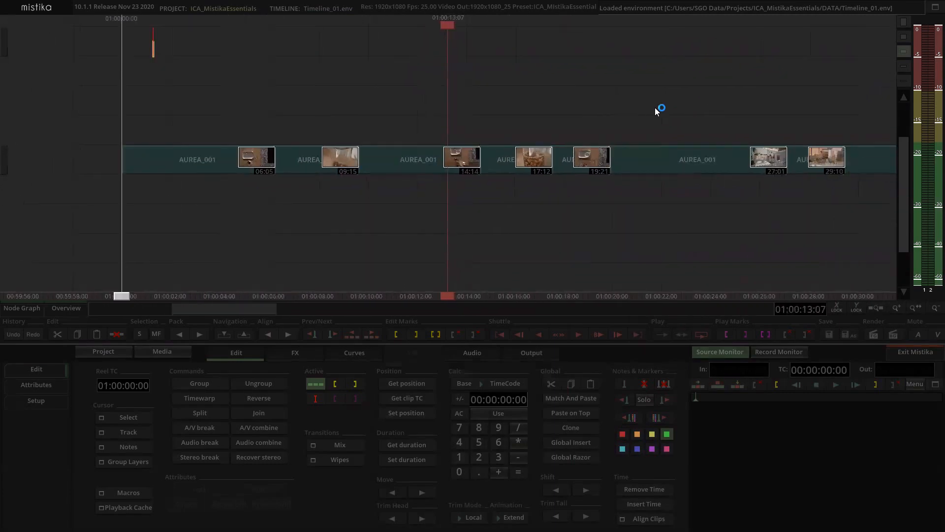
scroll(640, 104, down, 2)
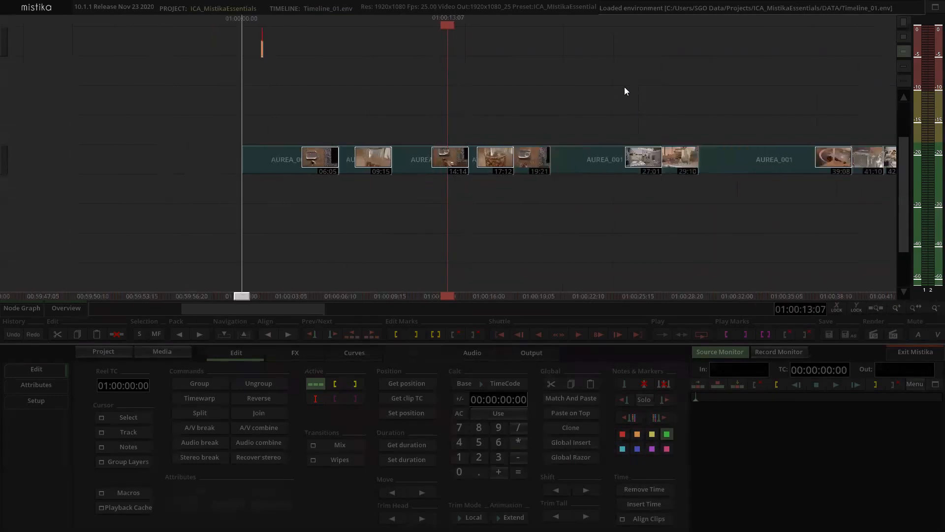
scroll(625, 87, down, 2)
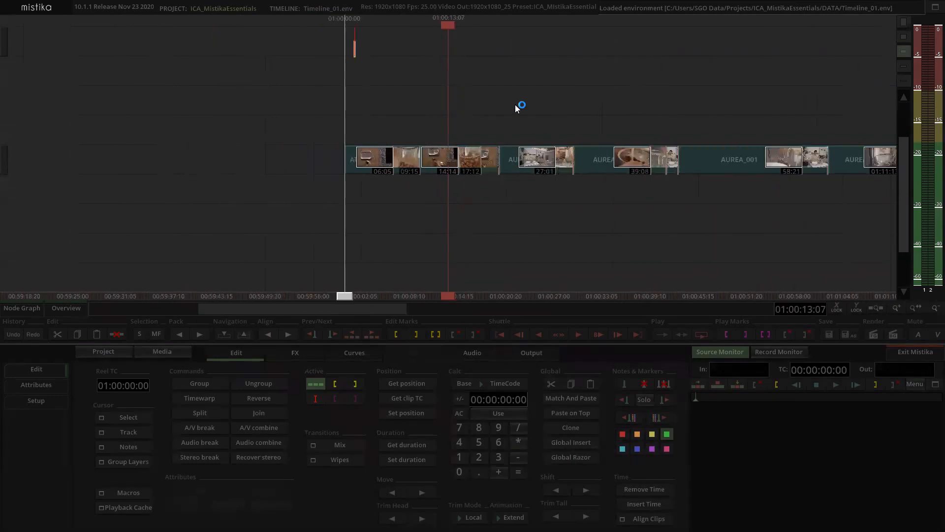
scroll(548, 104, up, 1)
scroll(549, 104, down, 1)
scroll(548, 103, up, 2)
scroll(543, 101, up, 2)
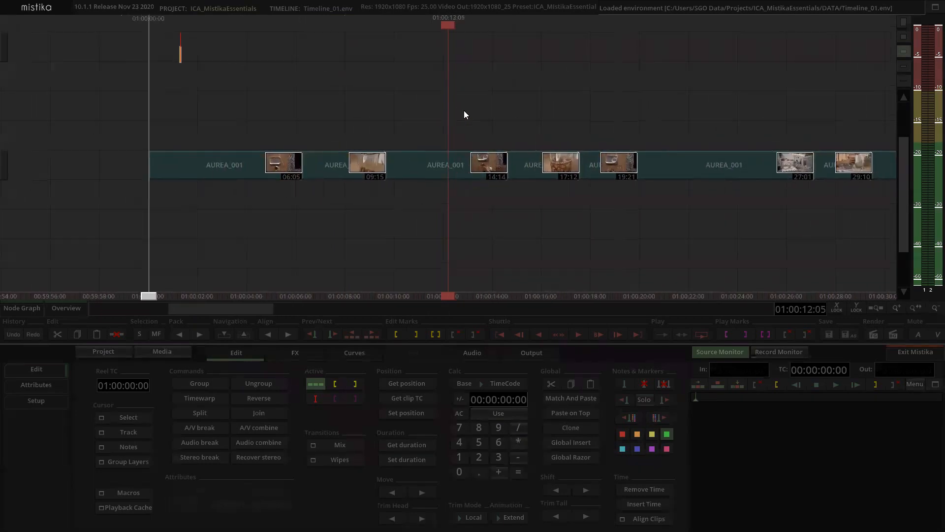
scroll(468, 111, up, 2)
Step: Select the third AUREA_001 clip on the timeline and display its attributes
click(412, 174)
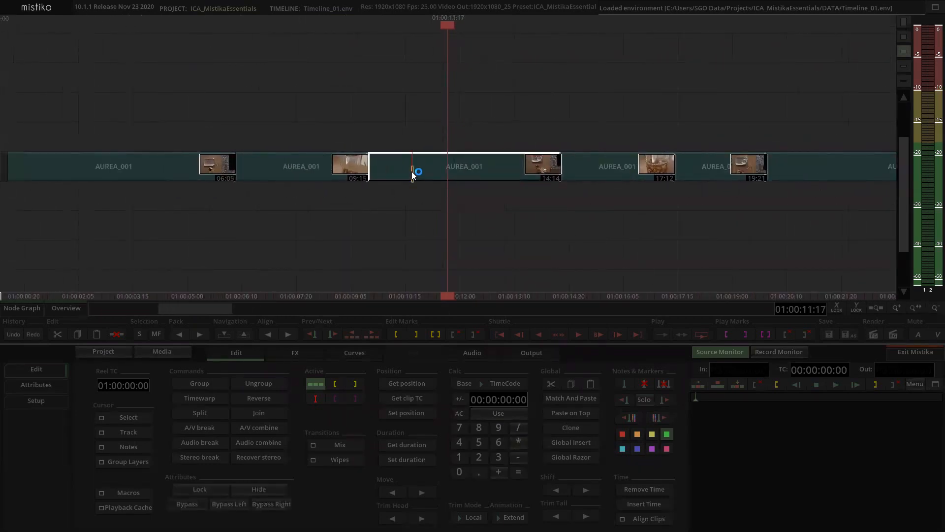
click(451, 105)
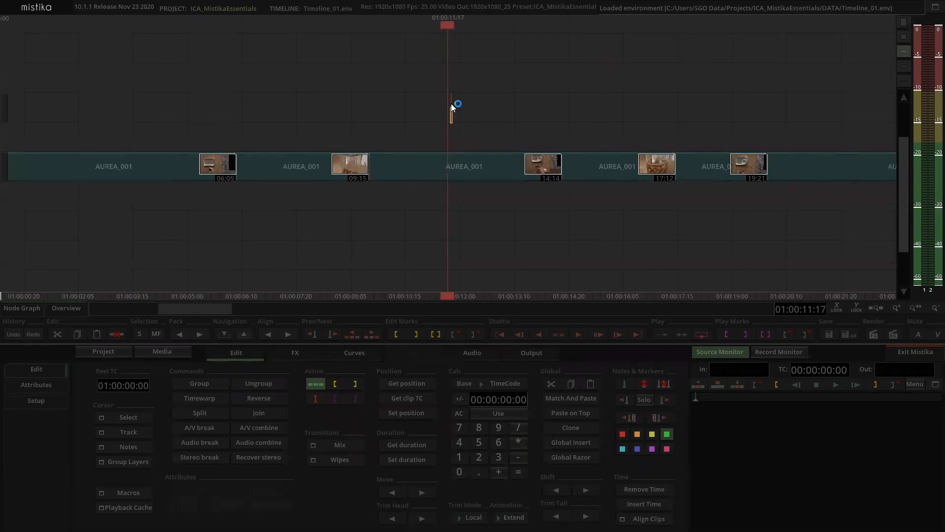
click(430, 164)
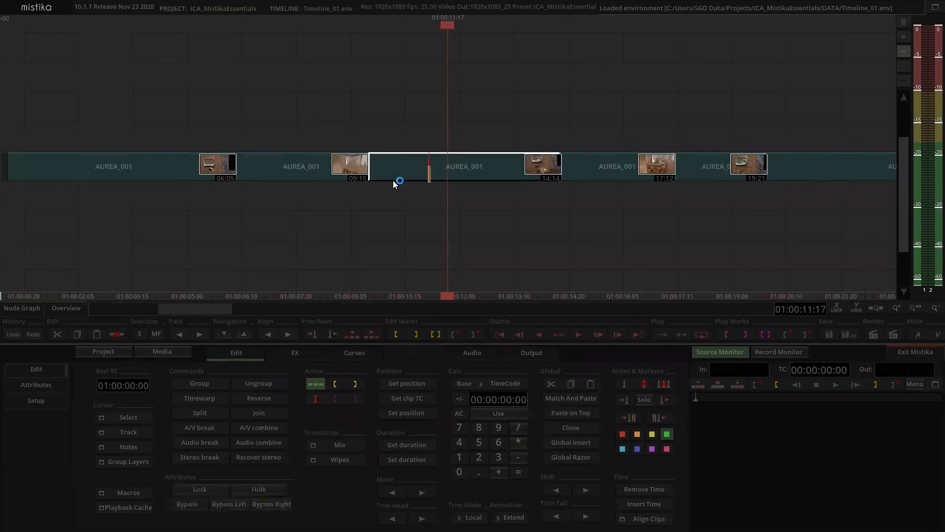
click(44, 385)
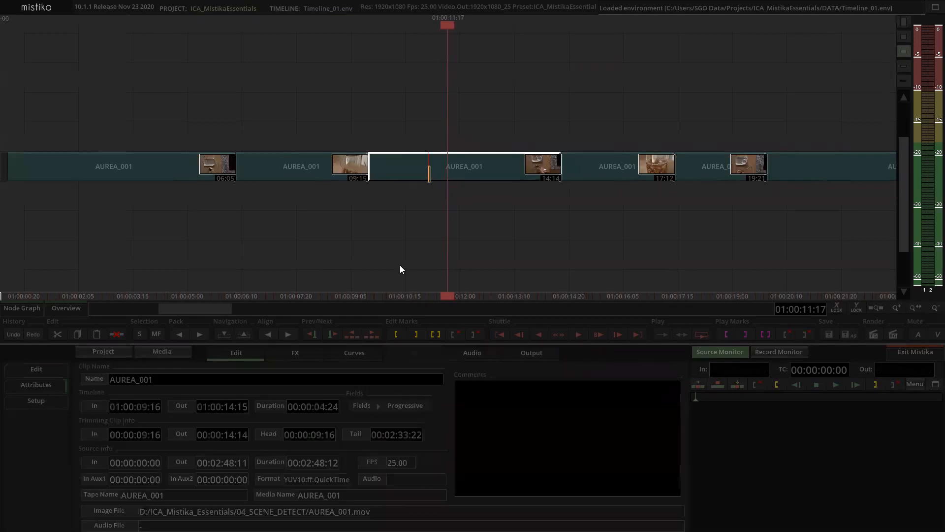
Step: Open the third AUREA_001 clip in the visual editor and show only the Options group of its Framing parameters
click(443, 132)
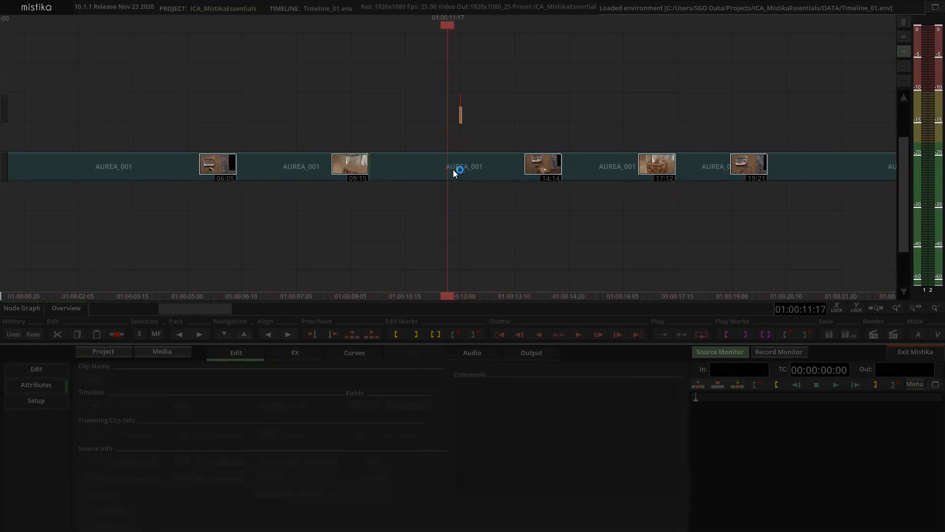
click(453, 169)
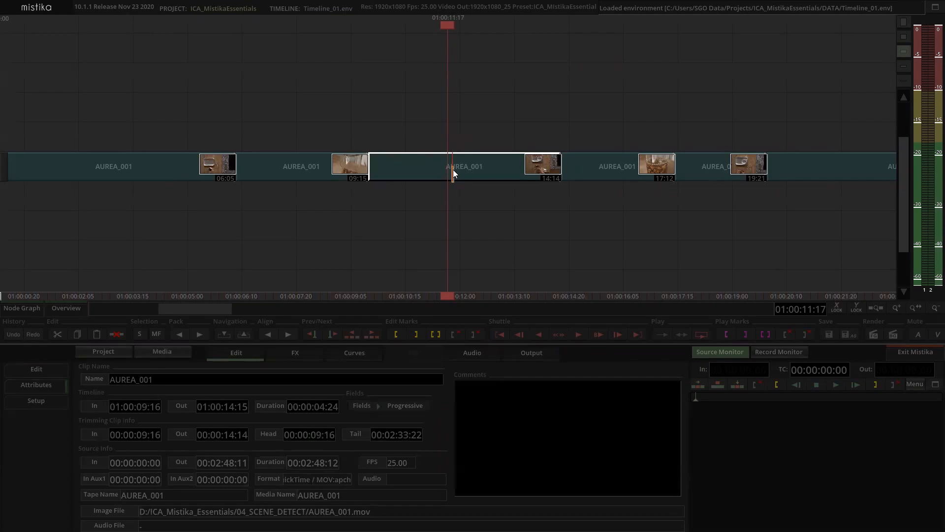
double_click(453, 169)
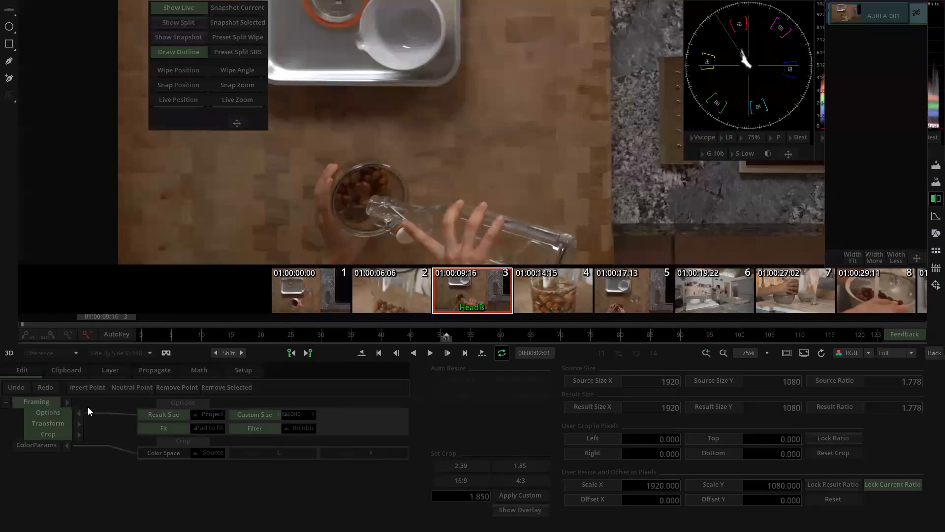
click(49, 412)
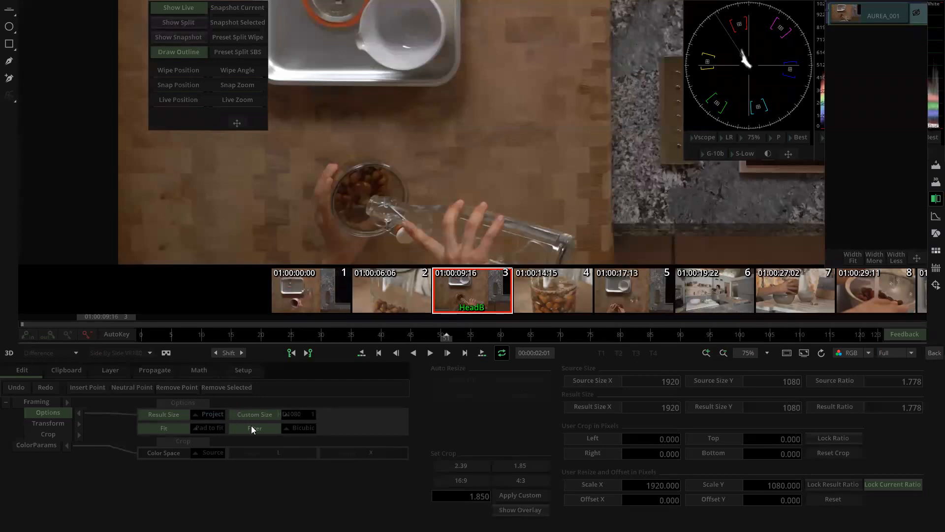
scroll(541, 111, down, 4)
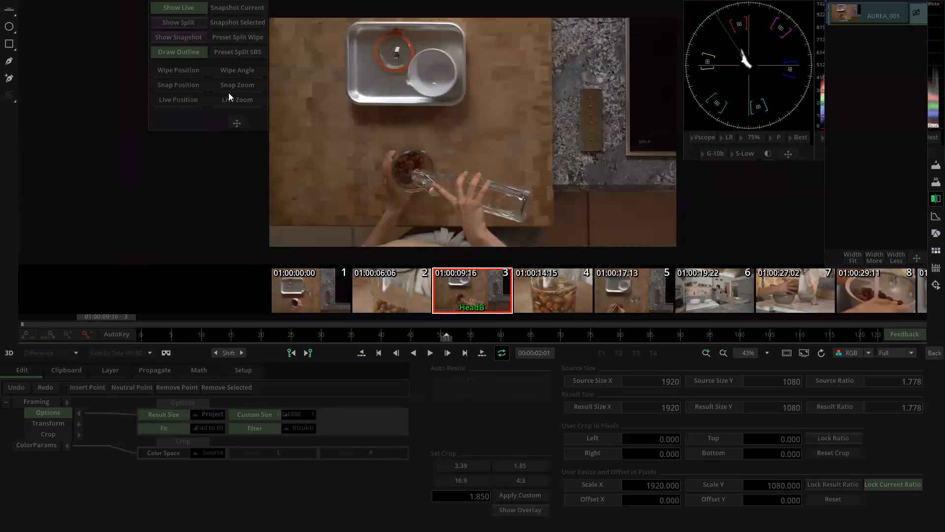
Step: Hide the snapshot comparison controls and stack the vectorscope above the waveform beside the image
click(936, 198)
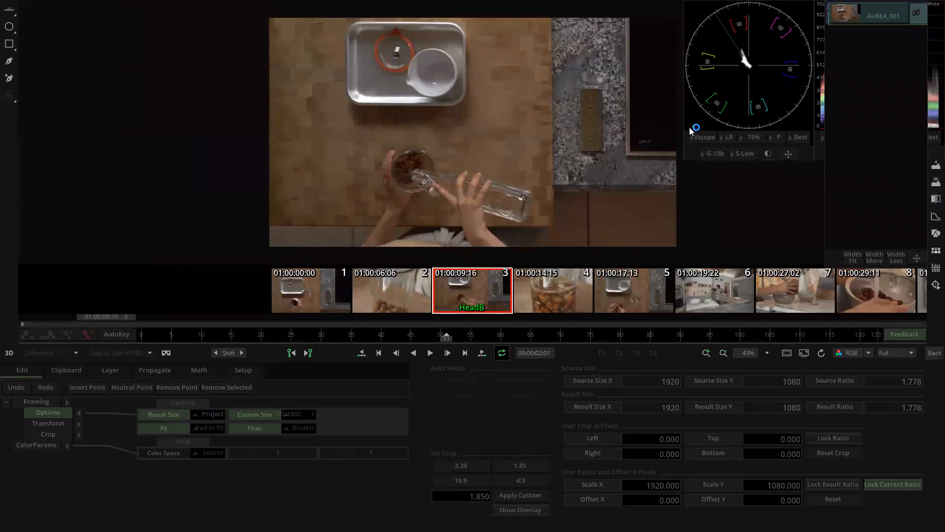
drag(491, 133, 470, 128)
drag(712, 115, 653, 202)
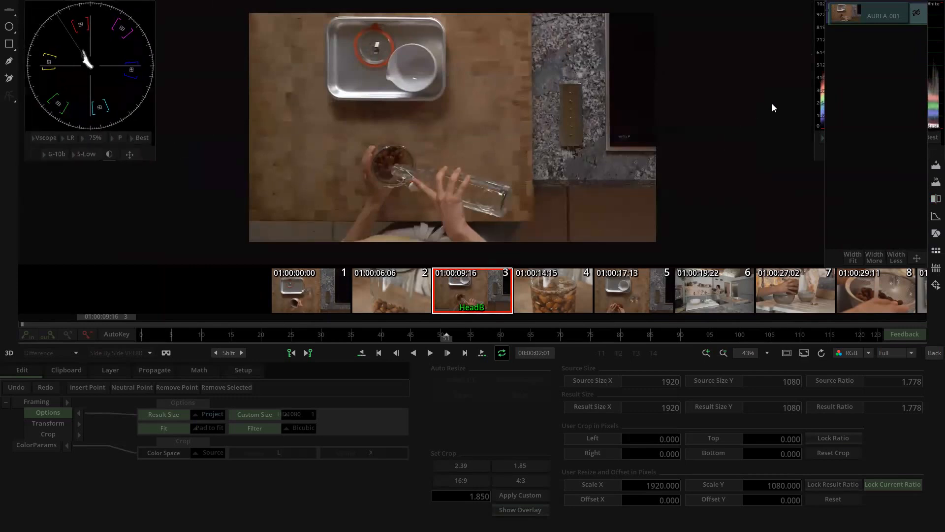
drag(821, 100, 45, 94)
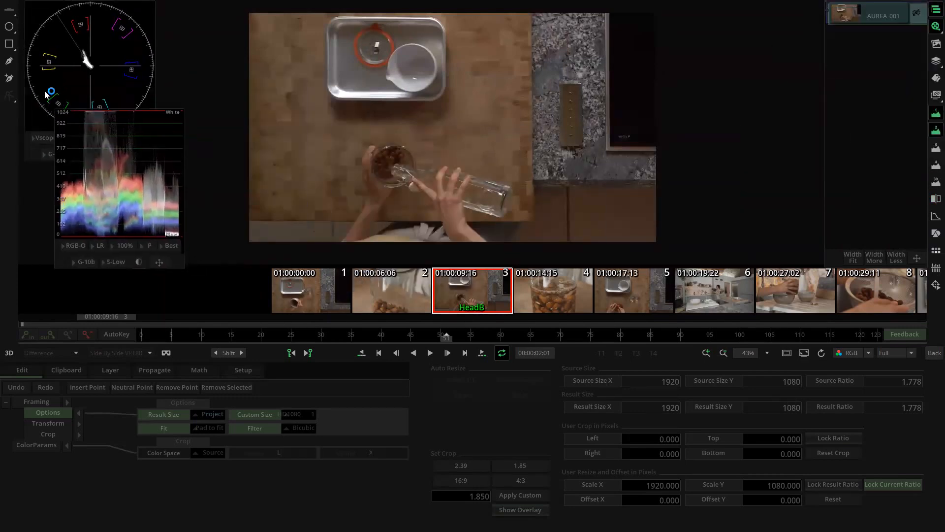
drag(82, 258, 80, 254)
drag(124, 86, 83, 88)
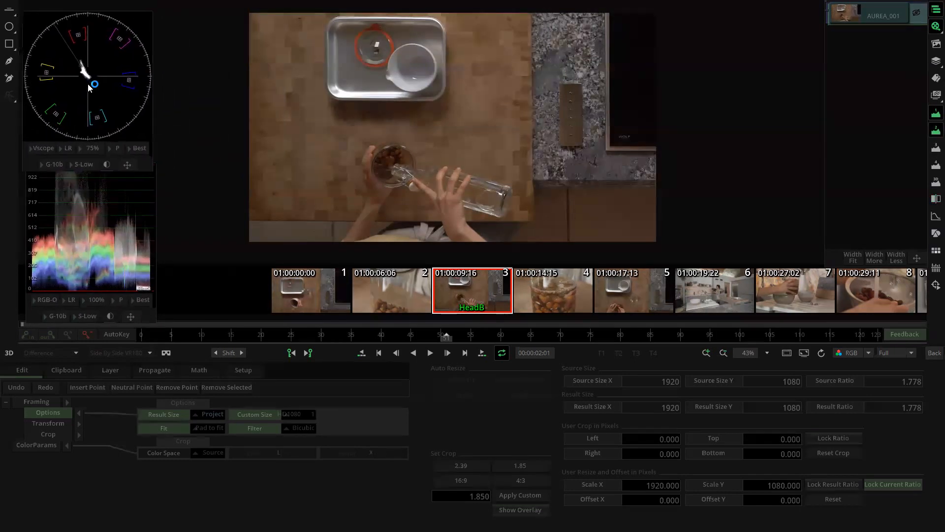
Step: Hide the waveform and the vectorscope, and return to the timeline
click(932, 115)
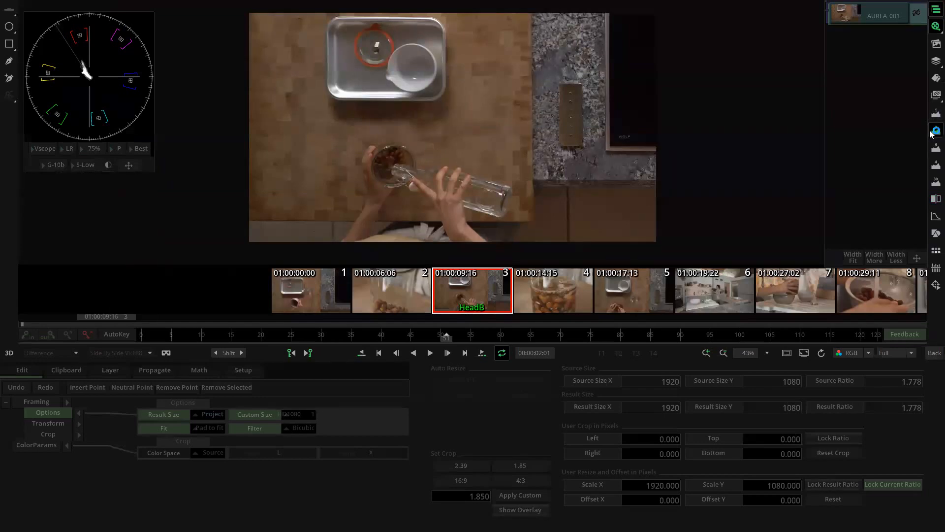
click(934, 130)
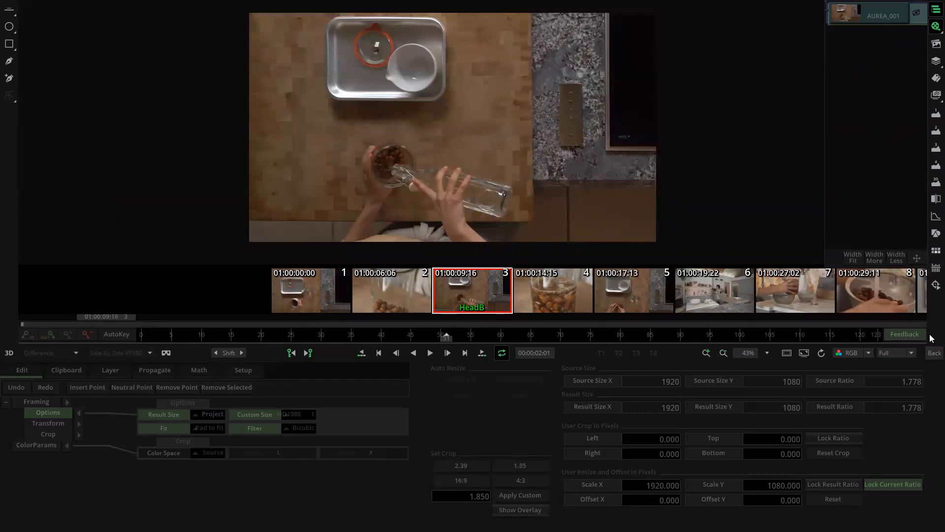
click(934, 352)
Step: Clone the third AUREA_001 clip twice, stacking the copies on two tracks directly above the original
click(554, 116)
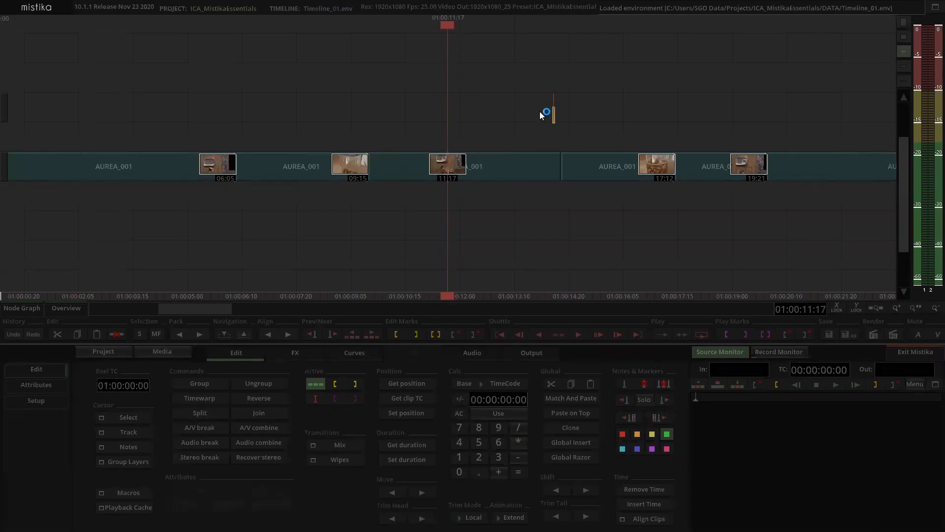
click(497, 169)
click(505, 104)
click(489, 160)
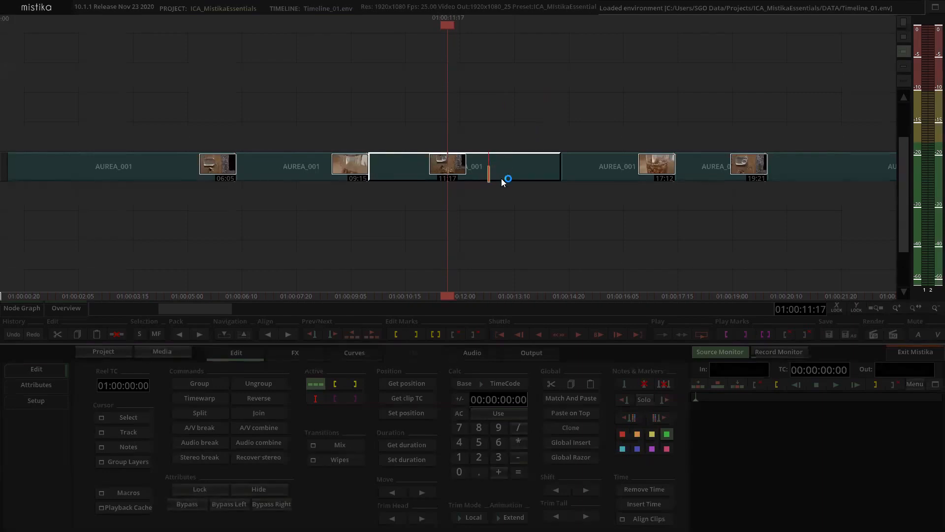
key(ctrl+c)
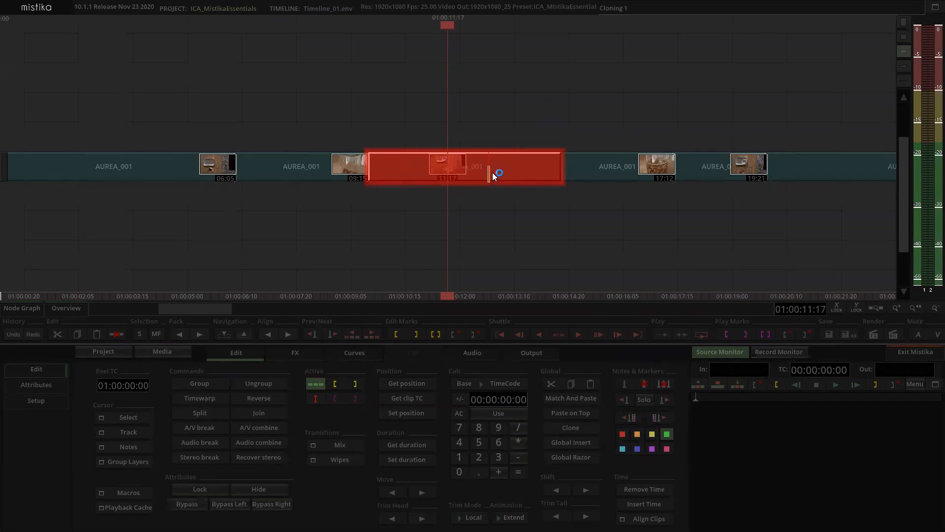
click(494, 110)
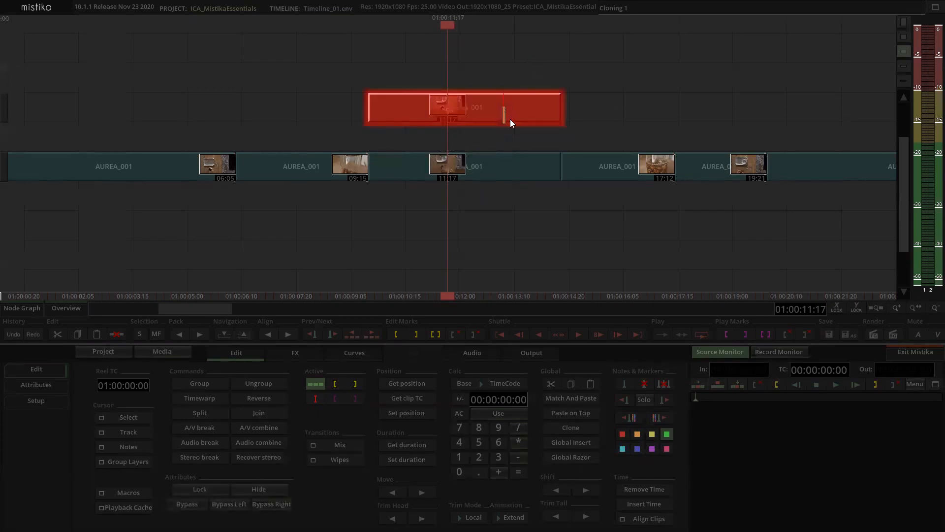
click(491, 45)
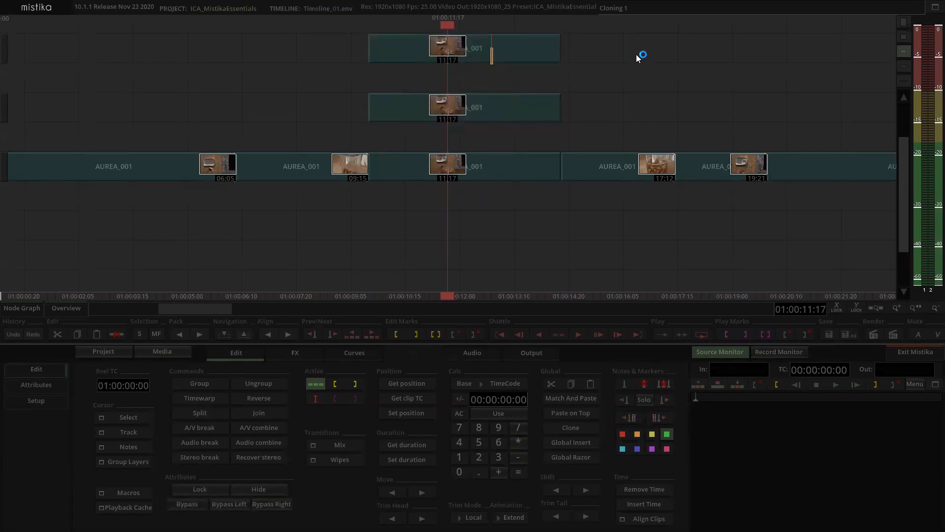
Step: Examine how the visual editor represents the three stacked AUREA_001 clips compared with the single-clip fourth shot
double_click(446, 46)
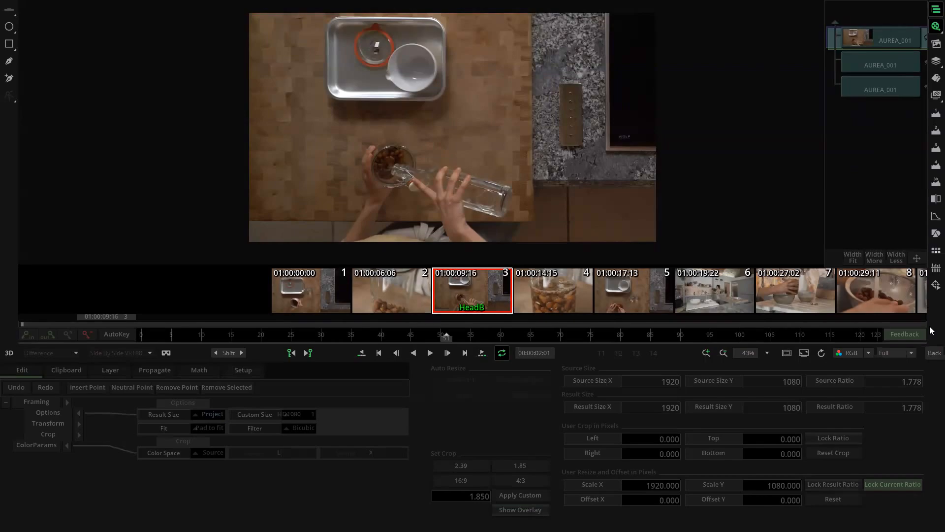
click(934, 353)
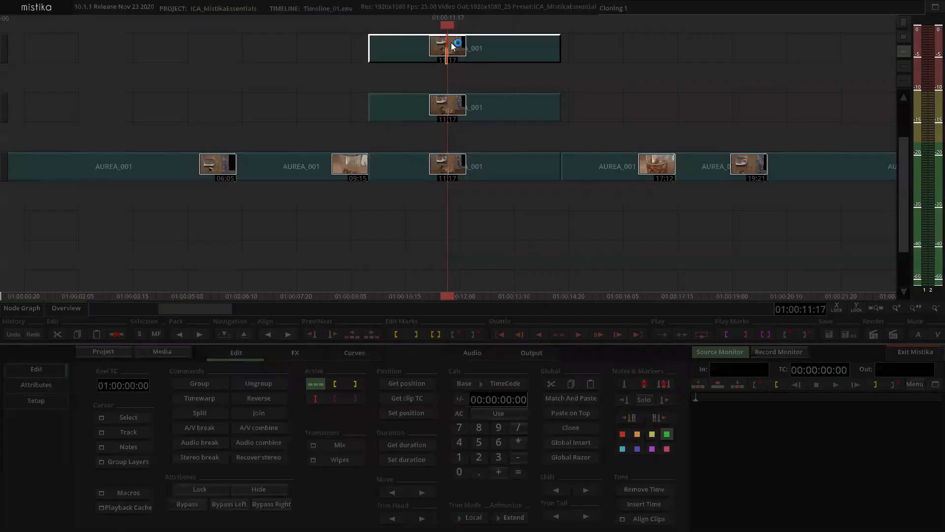
click(572, 68)
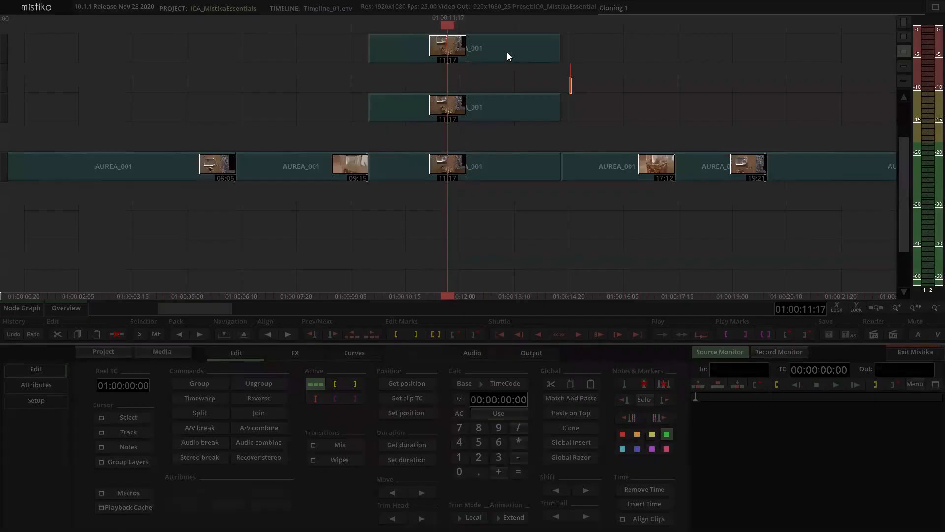
double_click(507, 52)
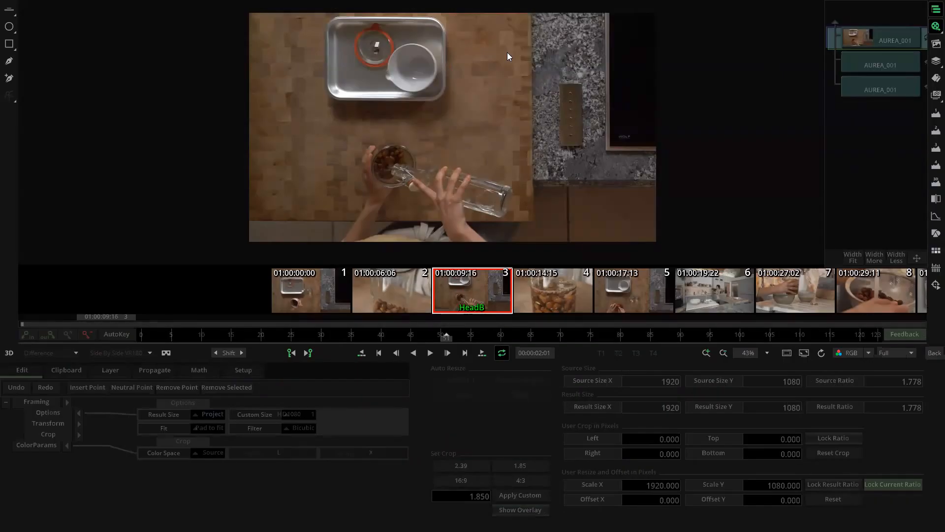
click(559, 288)
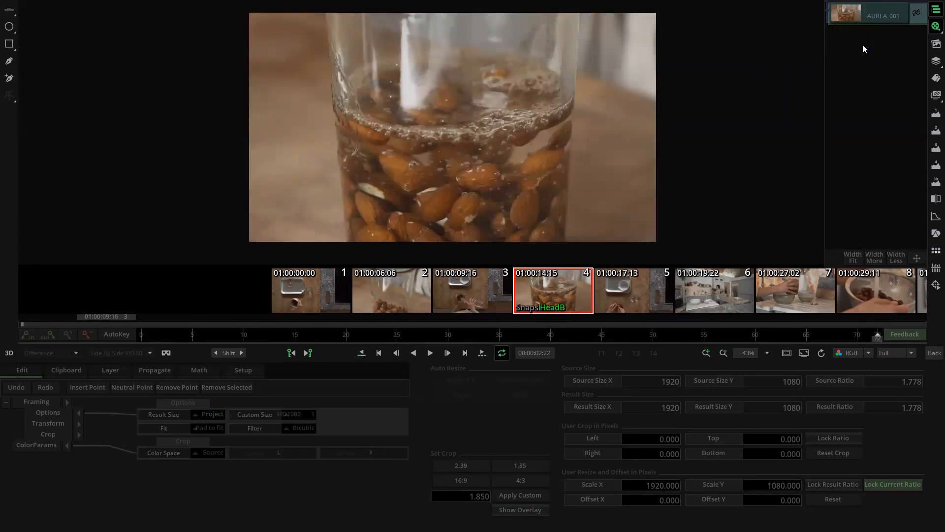
click(933, 353)
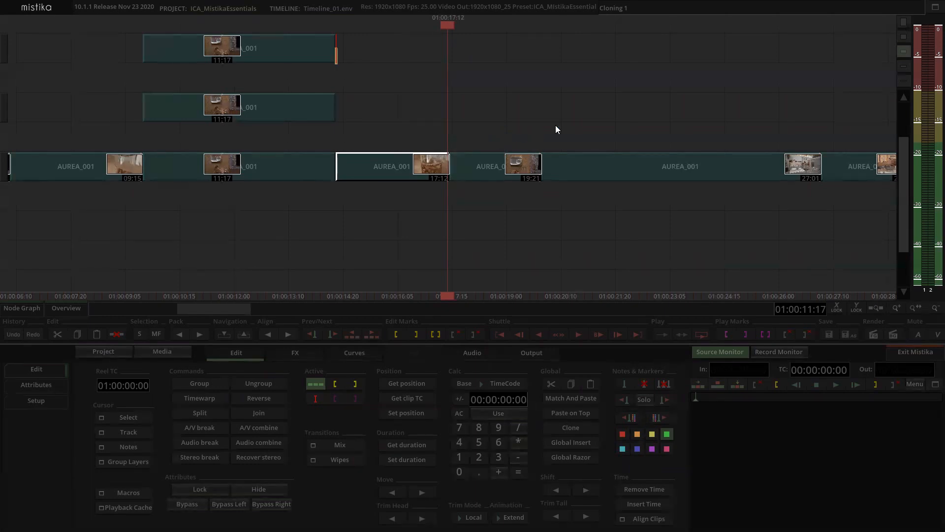
Step: Move the uppermost AUREA_001 copy higher and add a Color Grade effect to the middle copy
drag(418, 78, 642, 113)
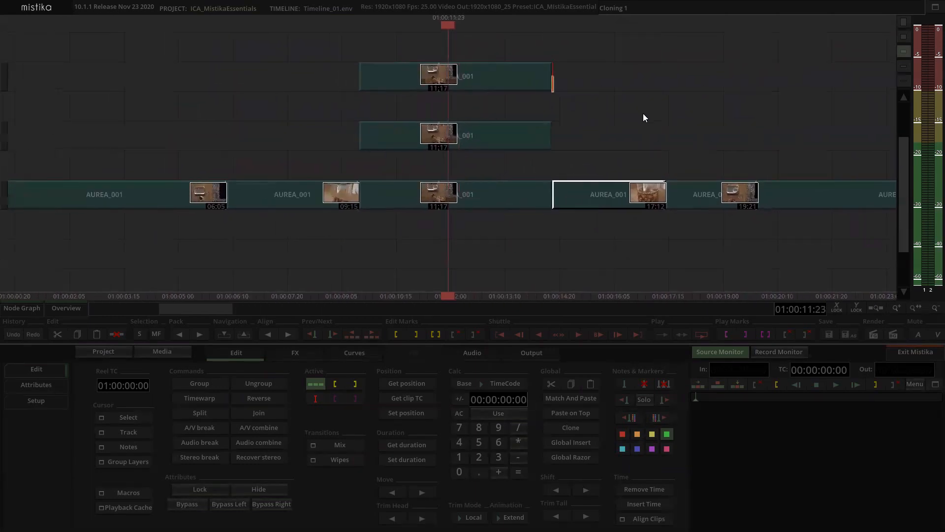
click(487, 82)
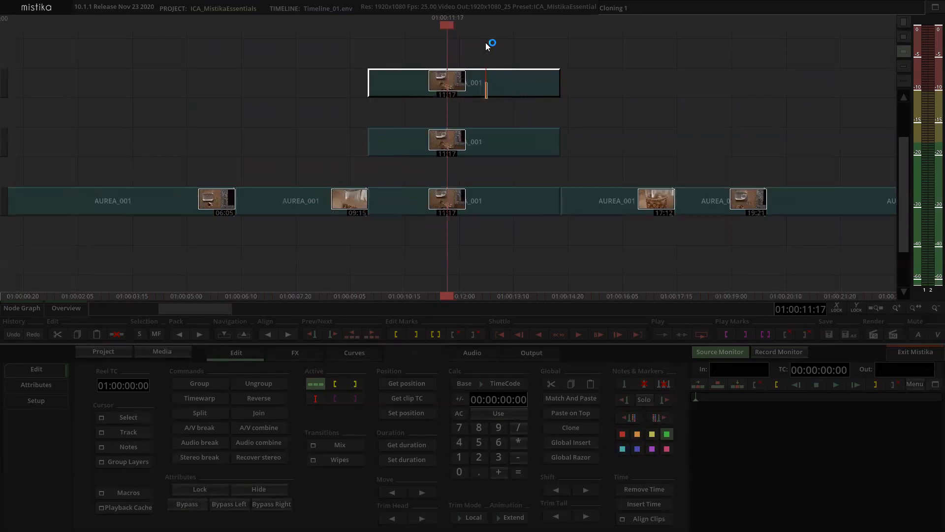
click(475, 130)
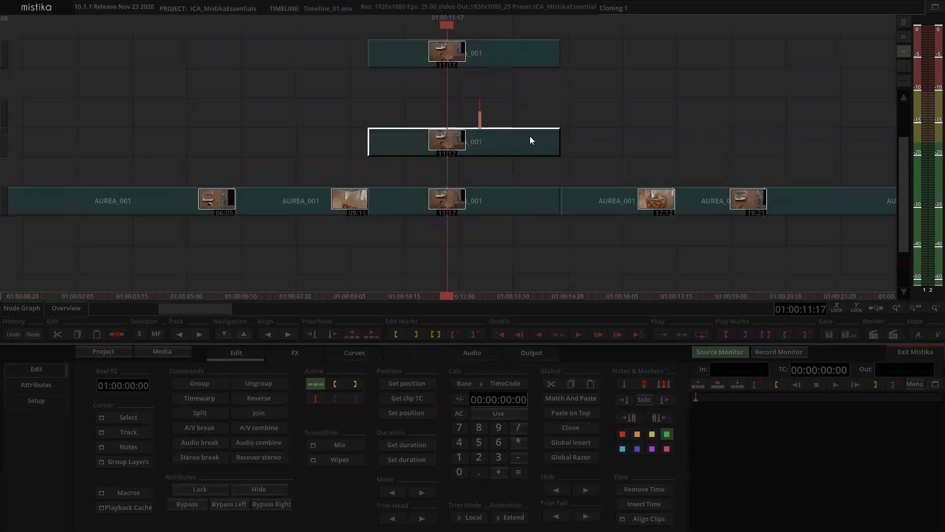
click(310, 355)
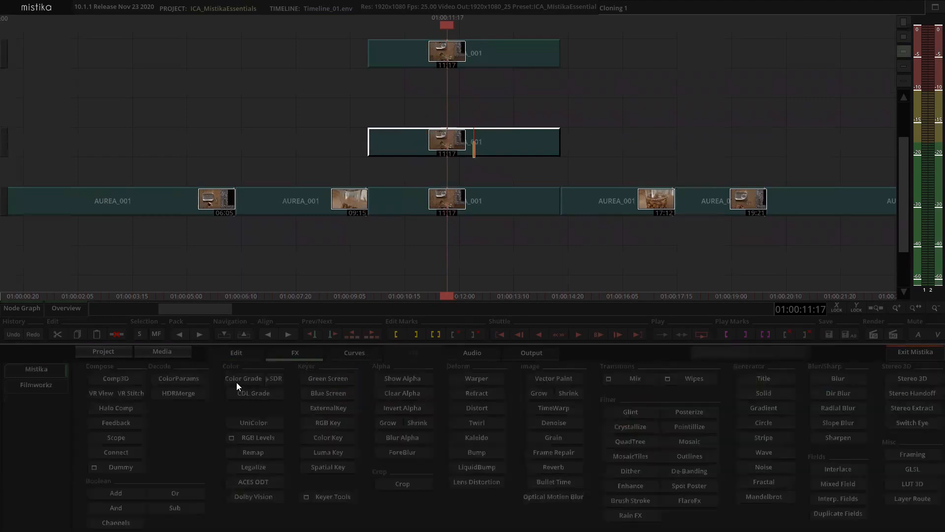
click(248, 378)
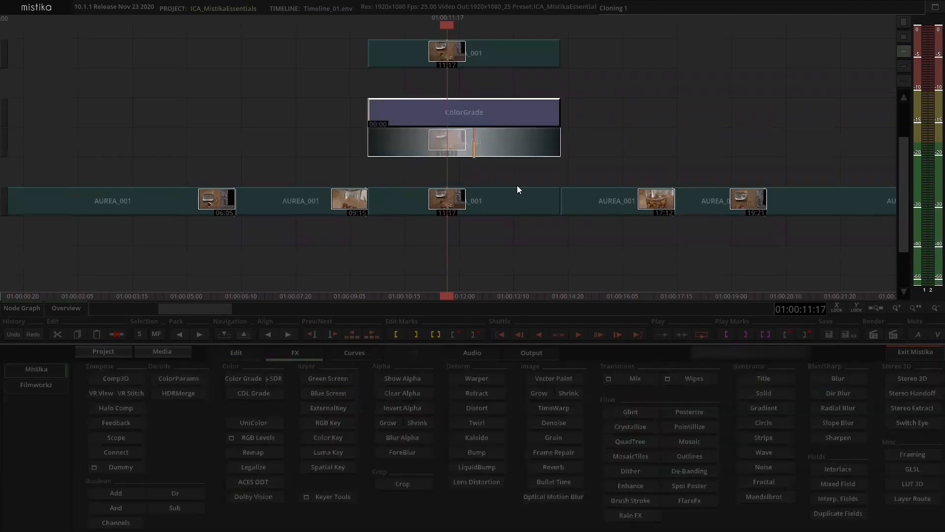
Step: Grade the middle AUREA_001 copy strongly toward red-orange using lift and gain offsets, and compare it with the ungraded bottom clip
double_click(503, 113)
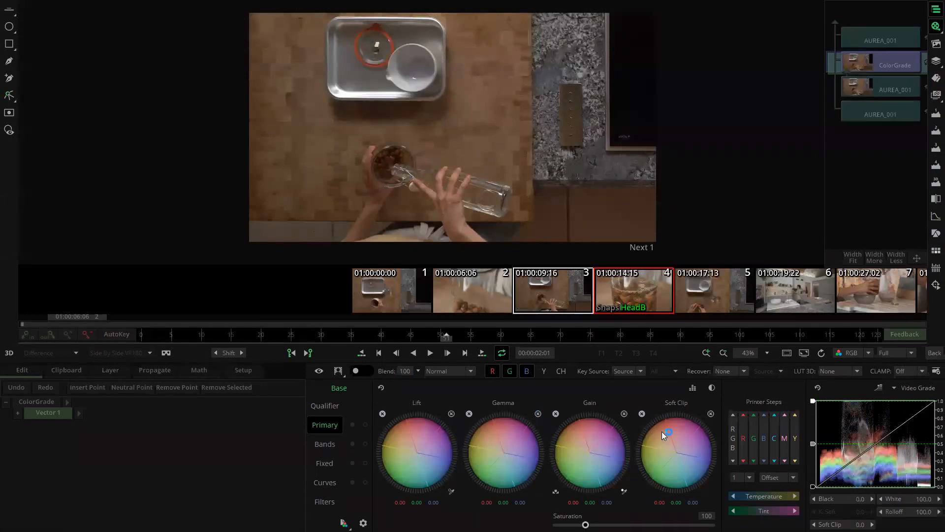
drag(675, 453, 667, 428)
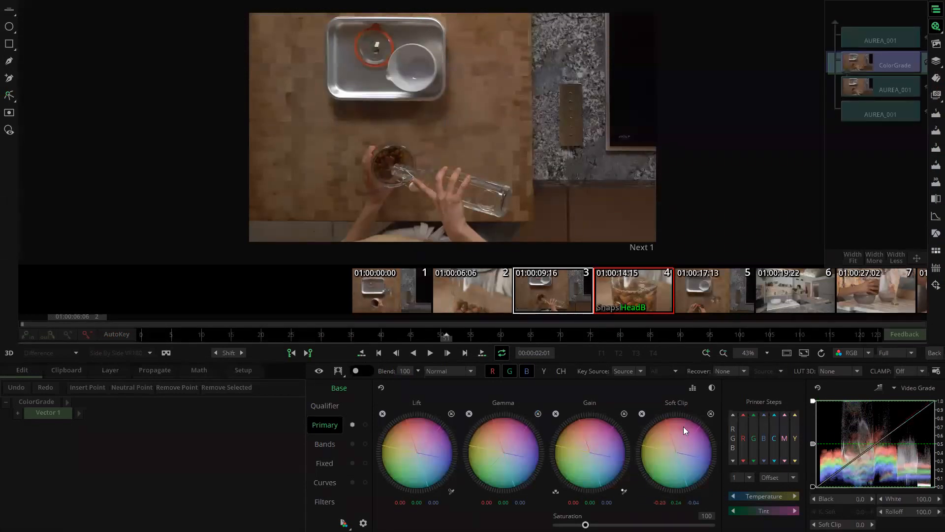
click(693, 387)
drag(595, 443, 593, 456)
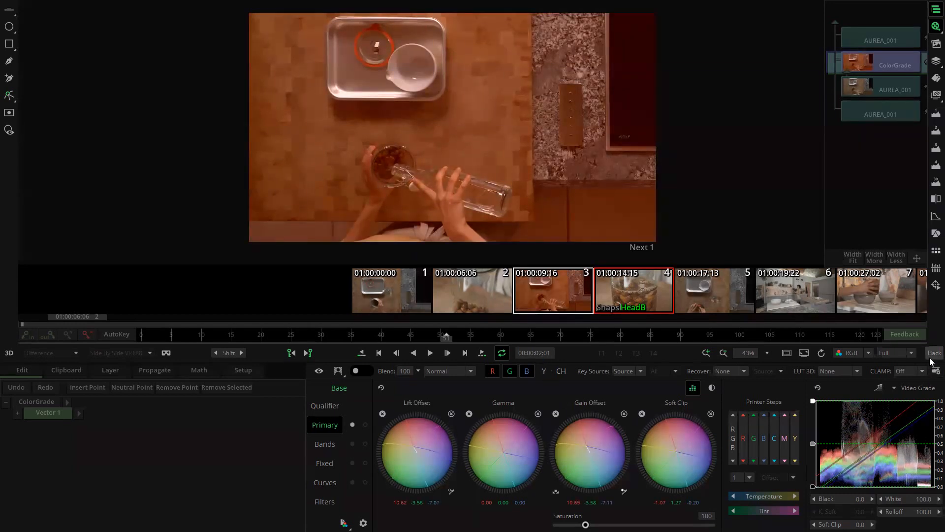
click(934, 352)
double_click(437, 195)
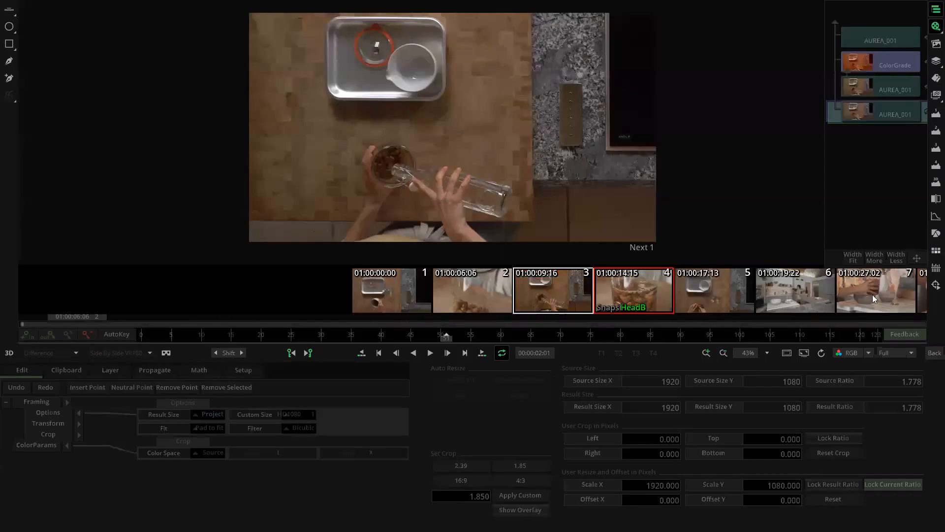
click(935, 352)
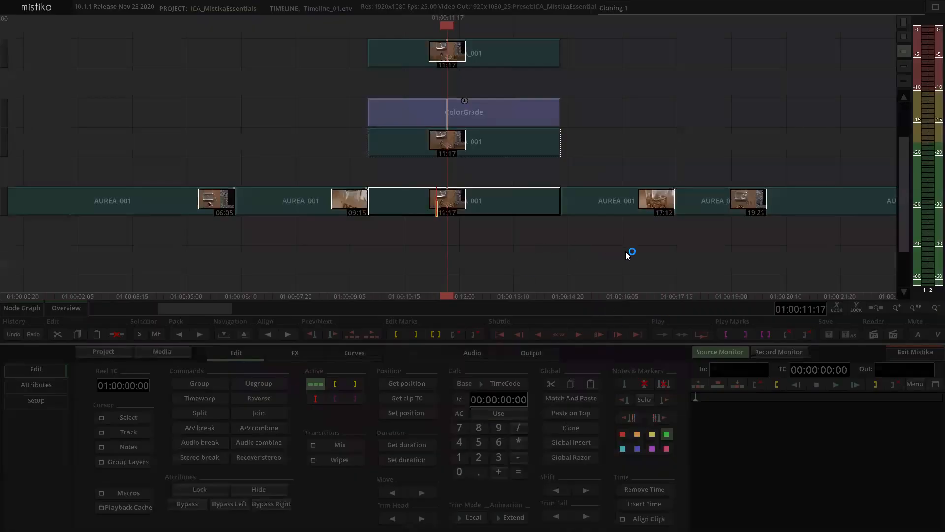
Step: Add a Color Grade effect to the bottom AUREA_001 clip and shift its lift and gain offsets toward blue
click(482, 203)
click(291, 352)
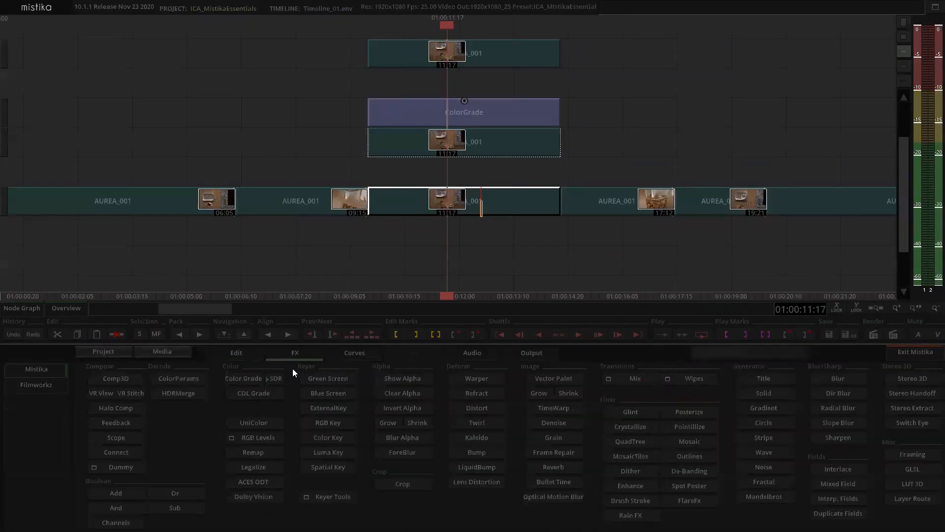
click(253, 379)
double_click(542, 168)
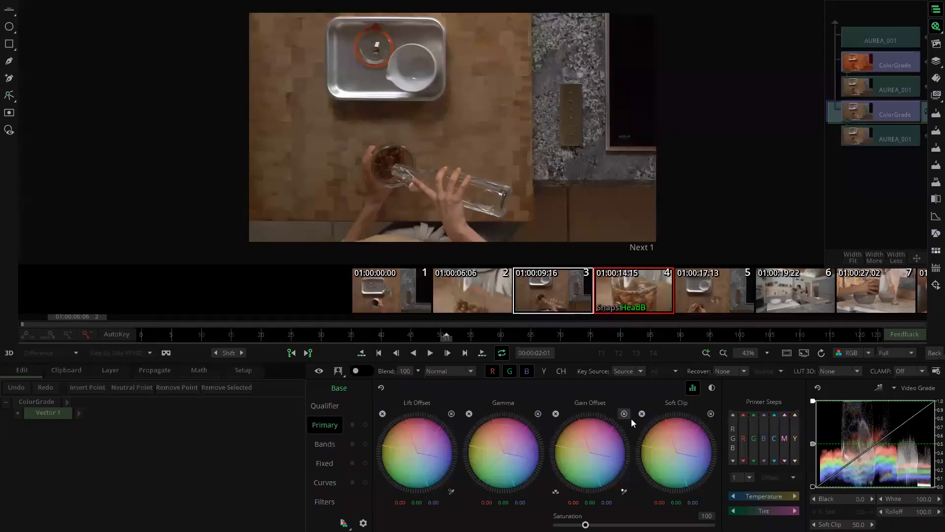
drag(589, 448, 683, 491)
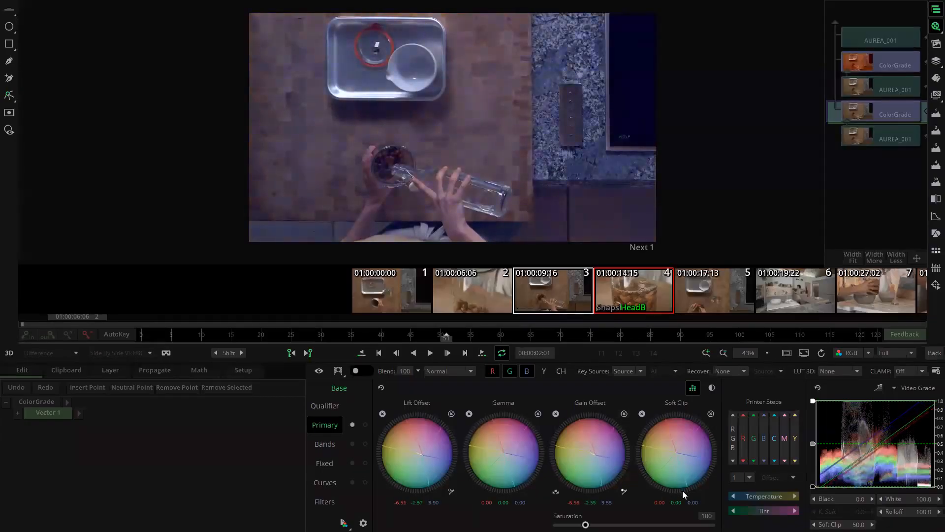
Step: Push the bottom Color Grade's lift and gain offsets further toward blue and return to the timeline
drag(592, 460, 625, 461)
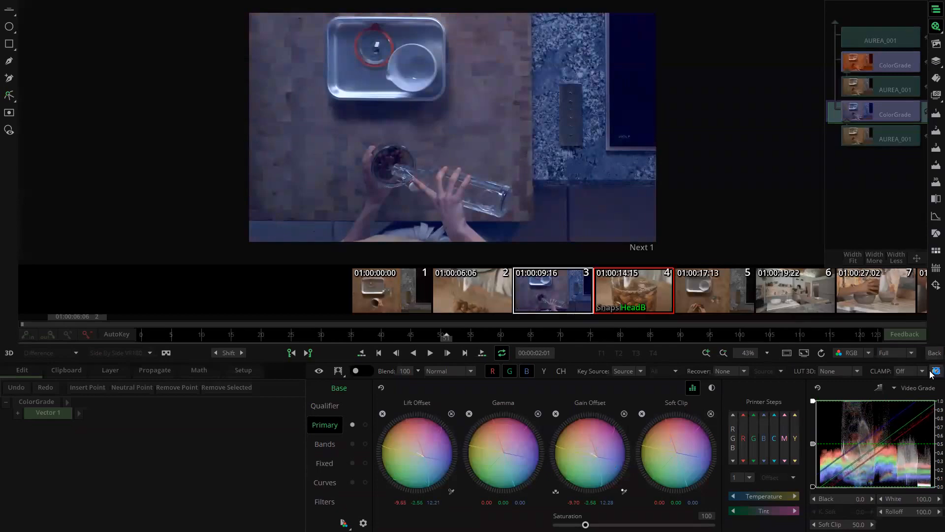
click(935, 353)
Step: Move the uppermost AUREA_001 copy back down so it sits directly above the upper Color Grade
click(544, 54)
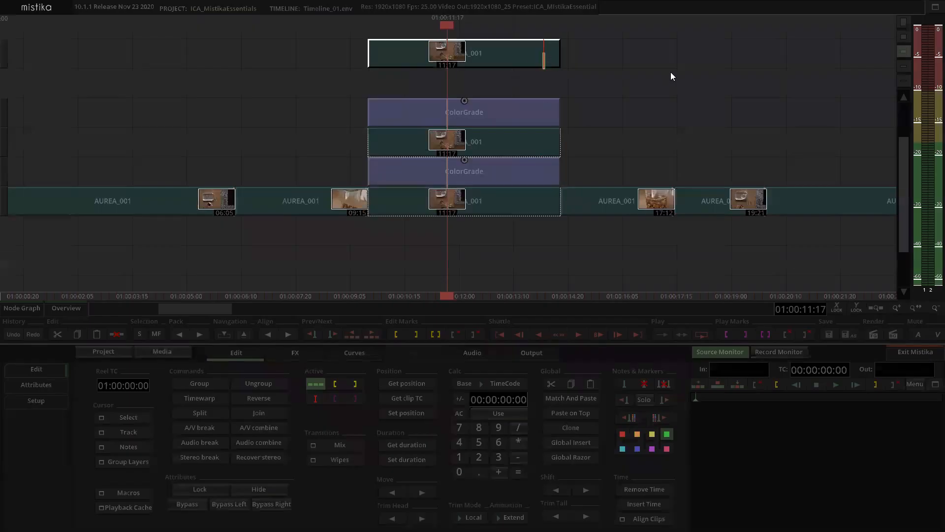
click(671, 74)
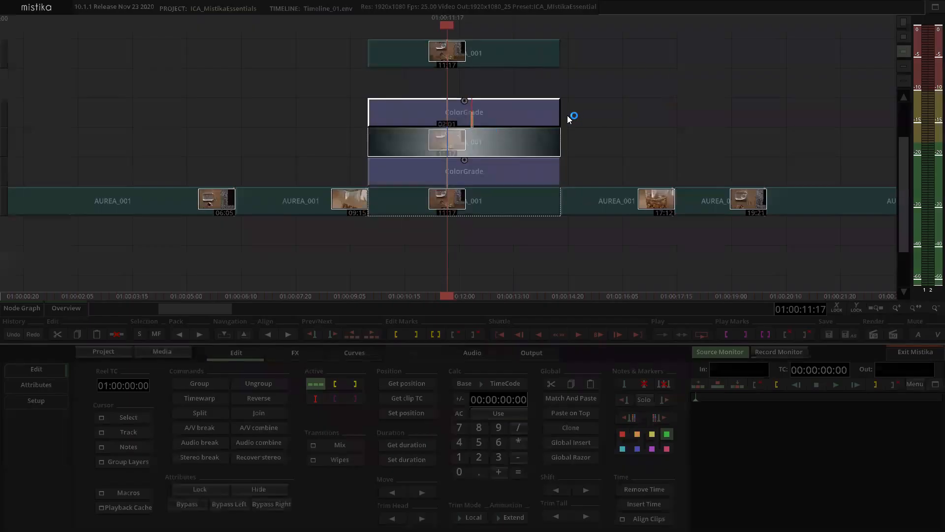
click(500, 118)
click(499, 104)
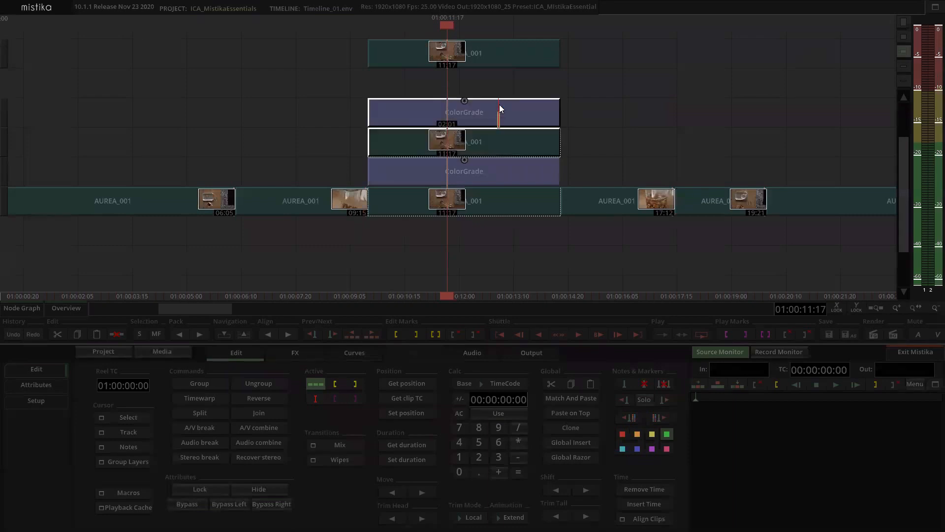
drag(514, 48, 518, 68)
click(666, 92)
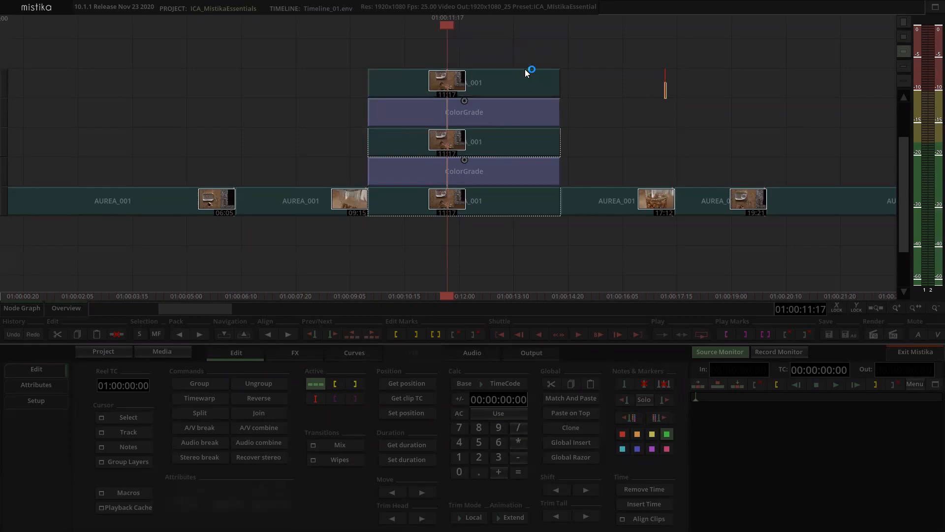
Step: Open the complete stack in the visual editor and inspect the bottom Color Grade and the bottom AUREA_001 clip
double_click(463, 77)
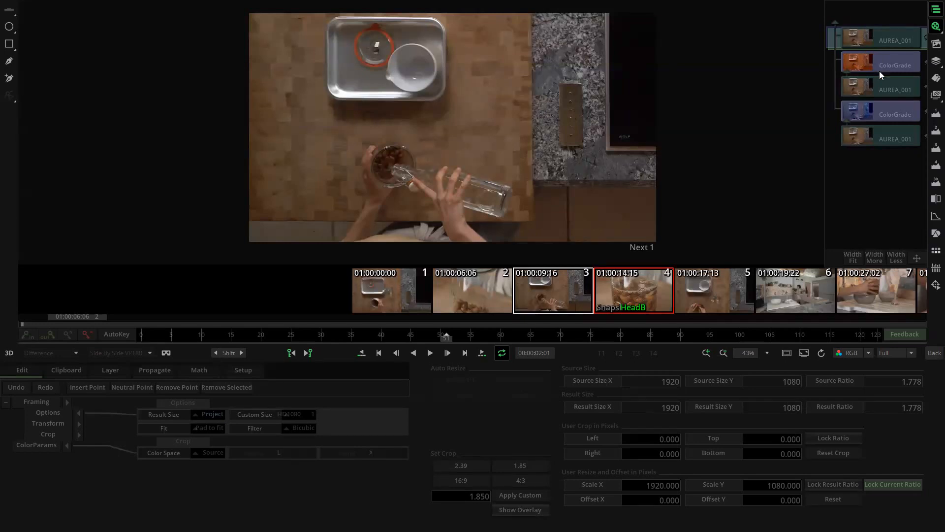
click(875, 115)
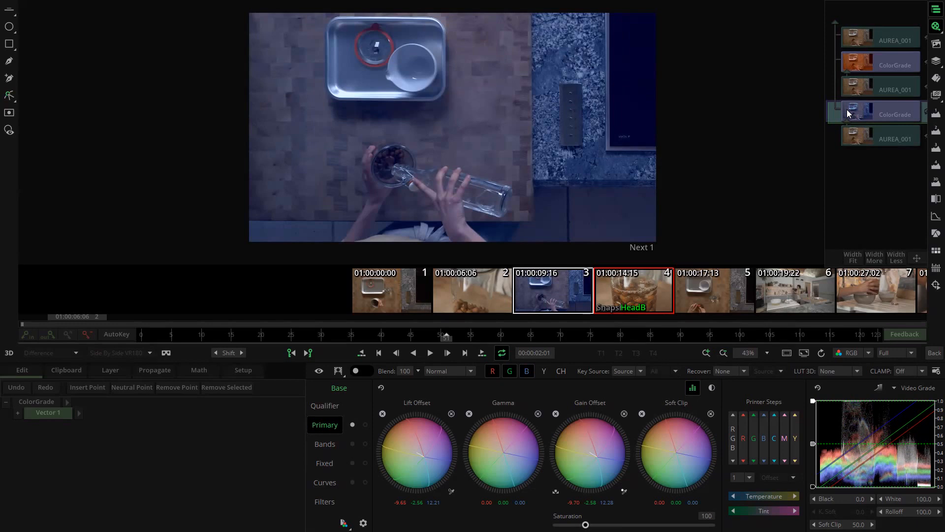
click(863, 138)
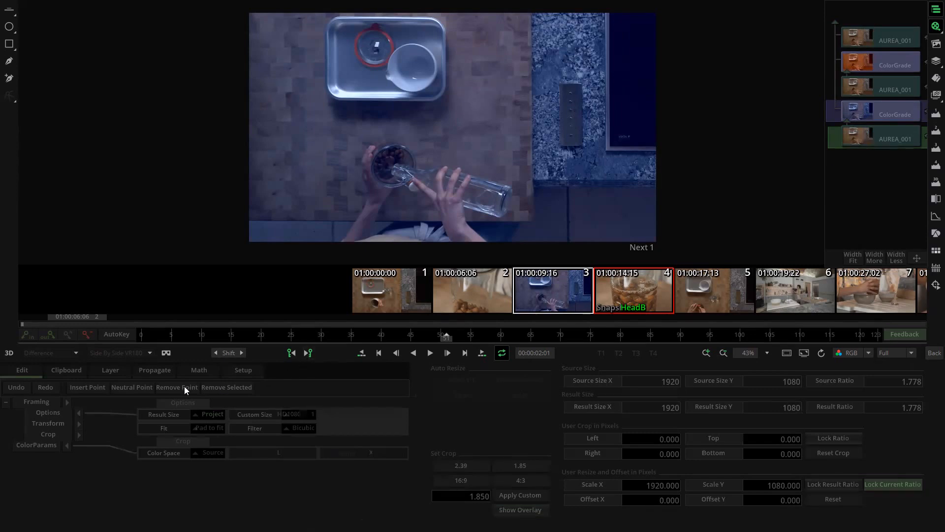
Step: Animate the bottom AUREA_001 clip's Scale X and Scale Y from 100 at the first frame to 250 at the last frame
click(79, 424)
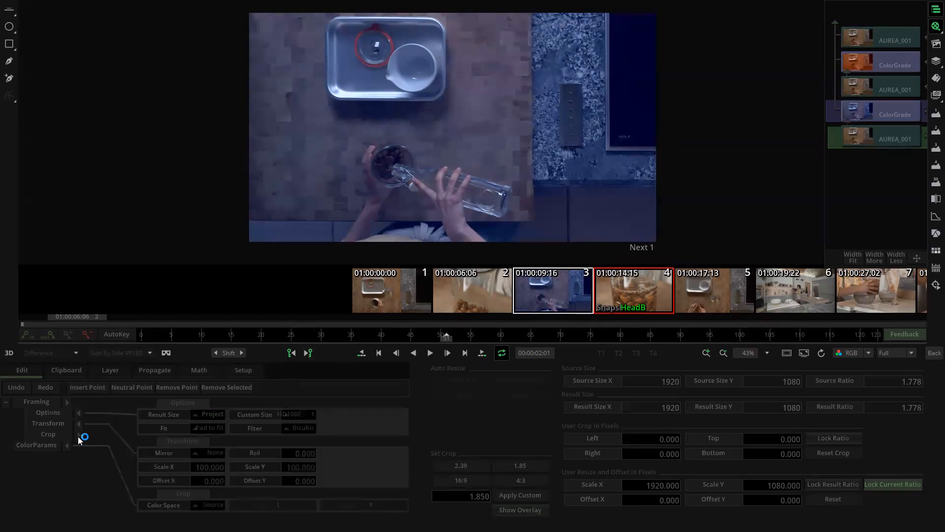
drag(167, 337, 120, 337)
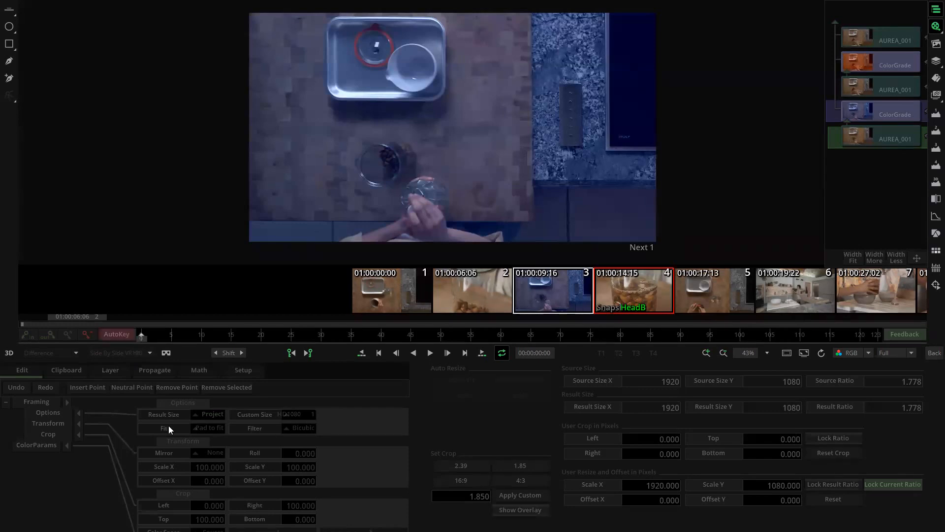
click(167, 465)
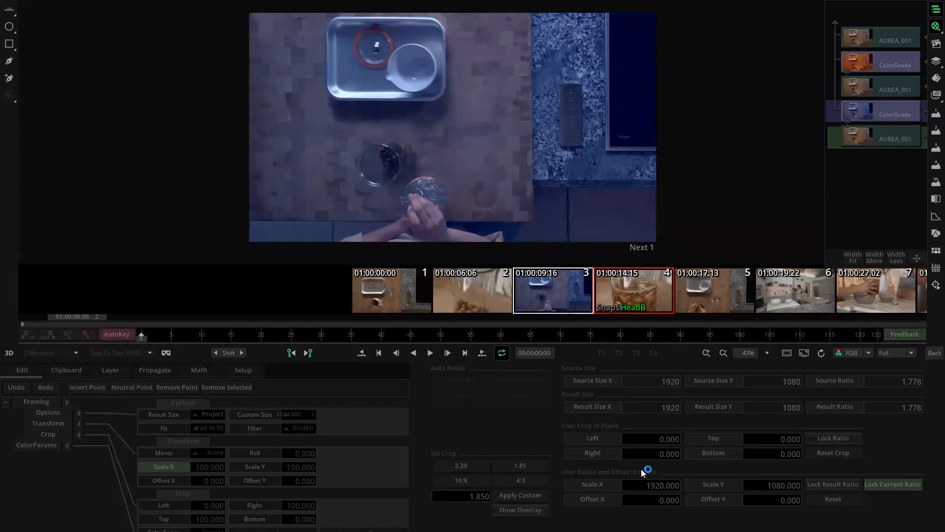
click(273, 467)
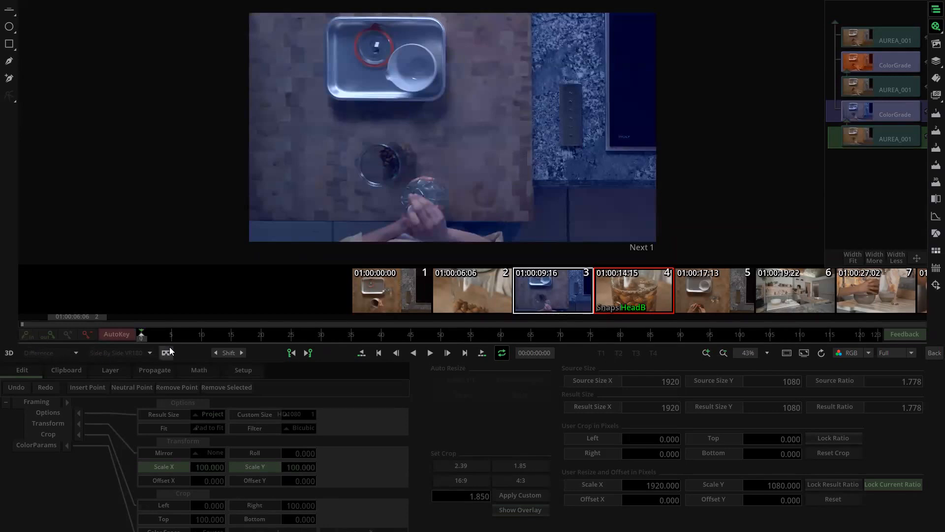
drag(143, 335, 889, 350)
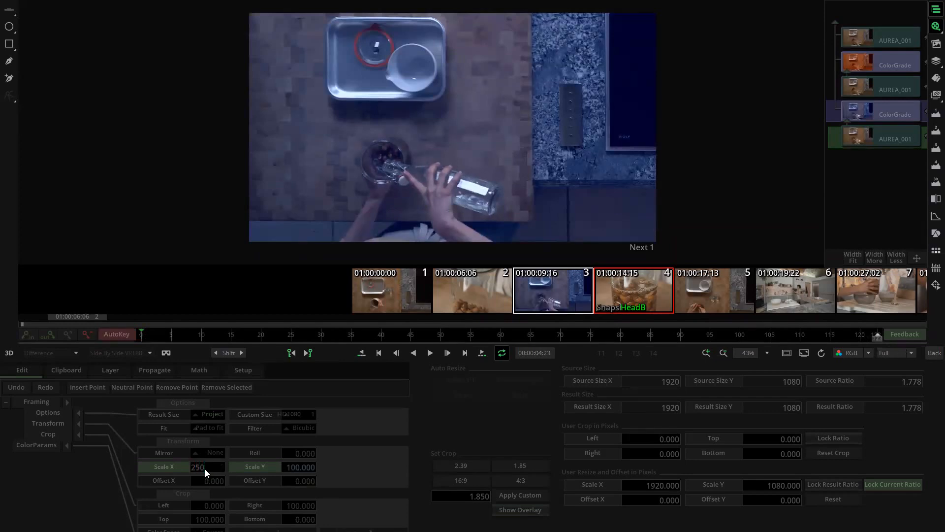
key(Return)
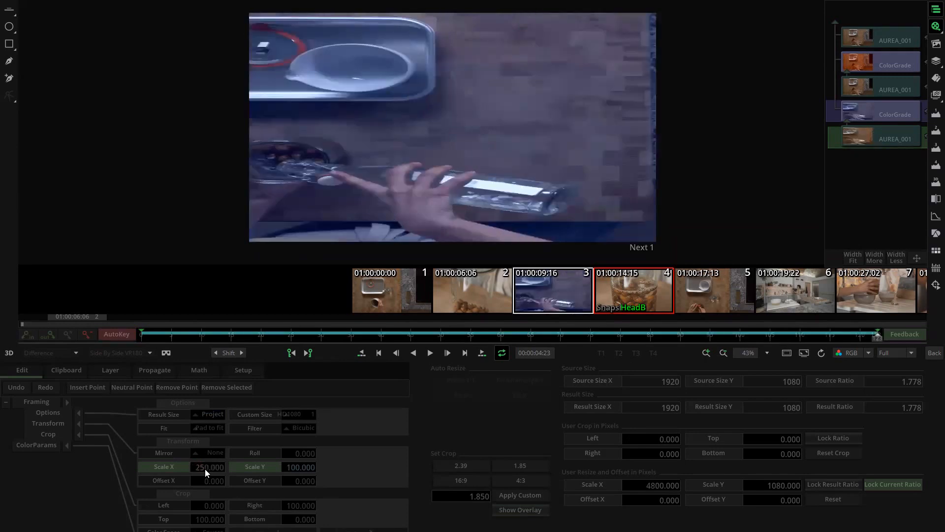
click(299, 468)
text(250)
key(Return)
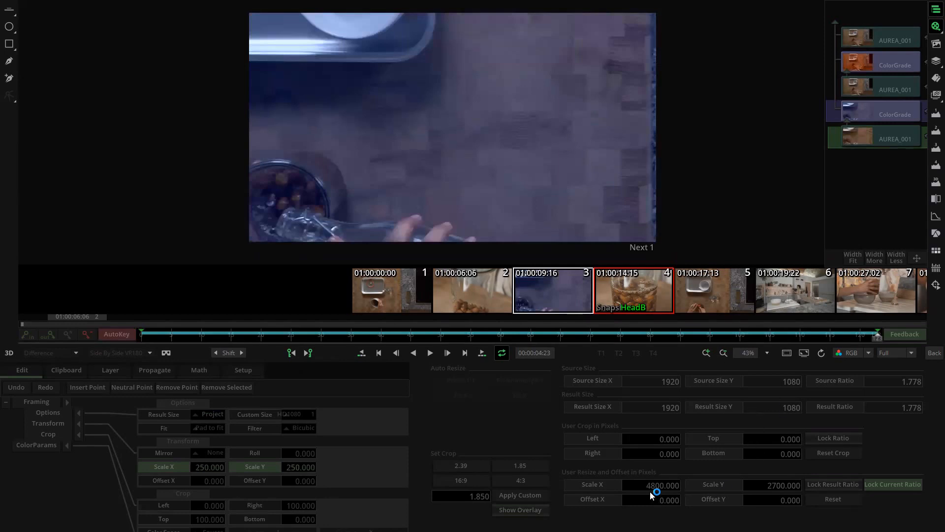
Step: Reframe the enlarged bottom clip at the last frame with an Offset X of 430 and an Offset Y of 600 pixels
drag(648, 500, 822, 179)
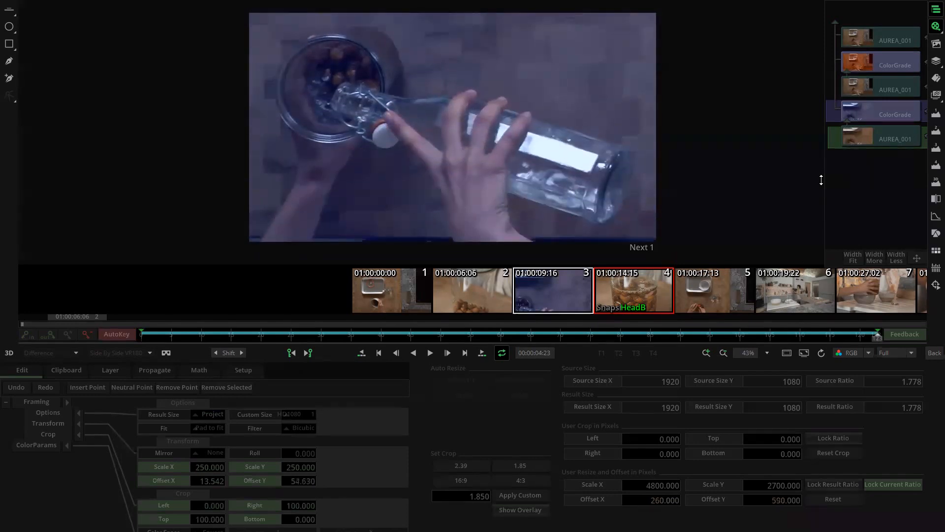
drag(779, 496, 802, 500)
drag(655, 505, 744, 468)
Step: Add Offset X and Offset Y keyframes to the bottom clip at the first frame and set both to 0
drag(862, 341, 80, 356)
scroll(532, 123, down, 2)
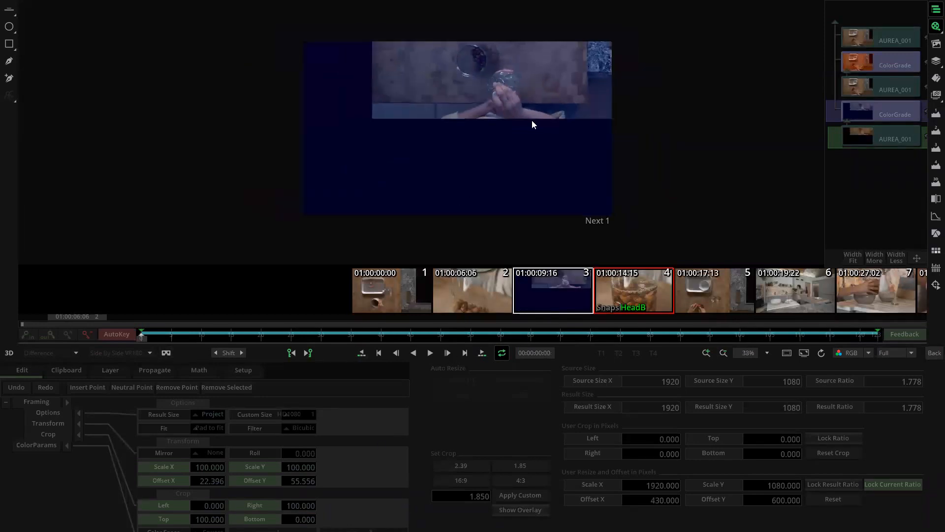
click(338, 438)
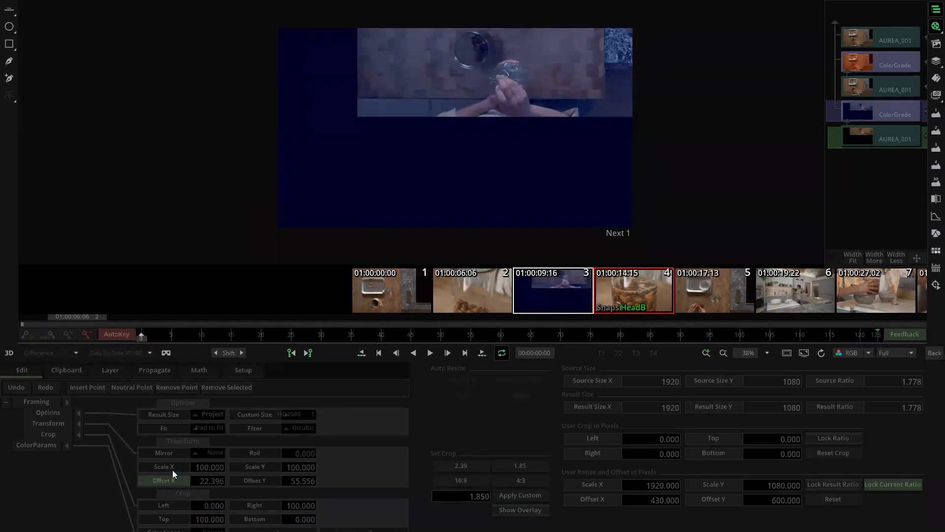
click(25, 334)
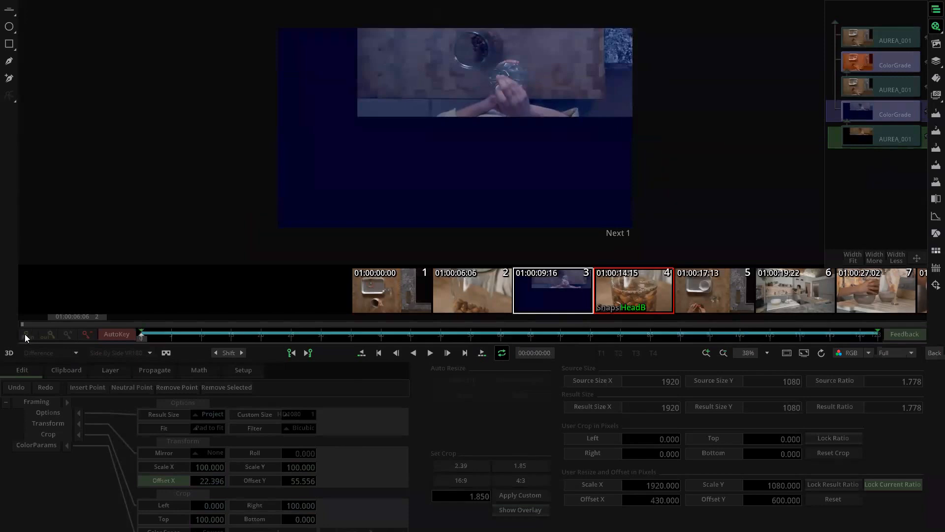
click(254, 480)
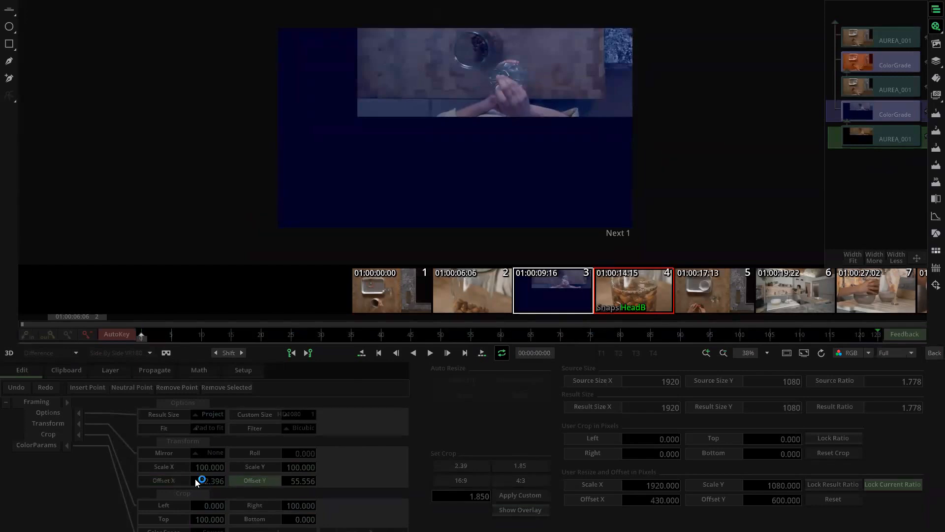
click(25, 335)
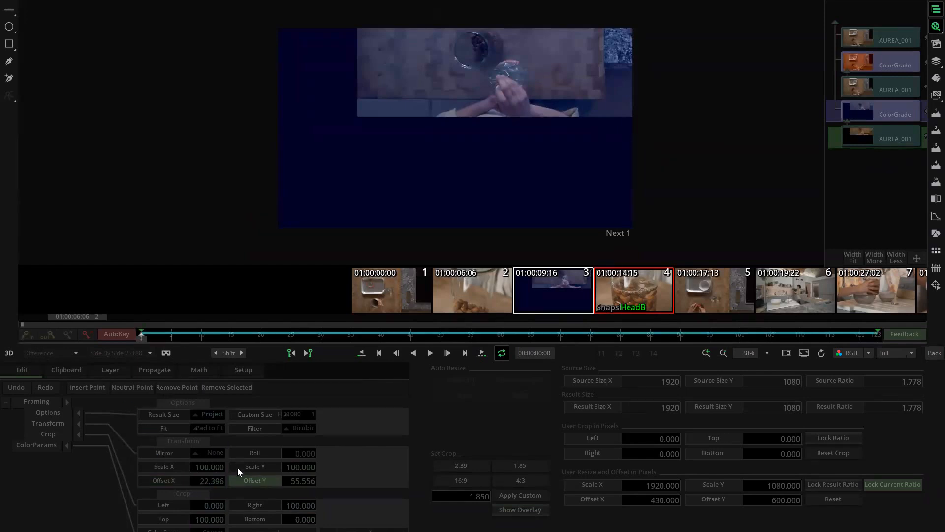
key(Return)
text(0)
key(Return)
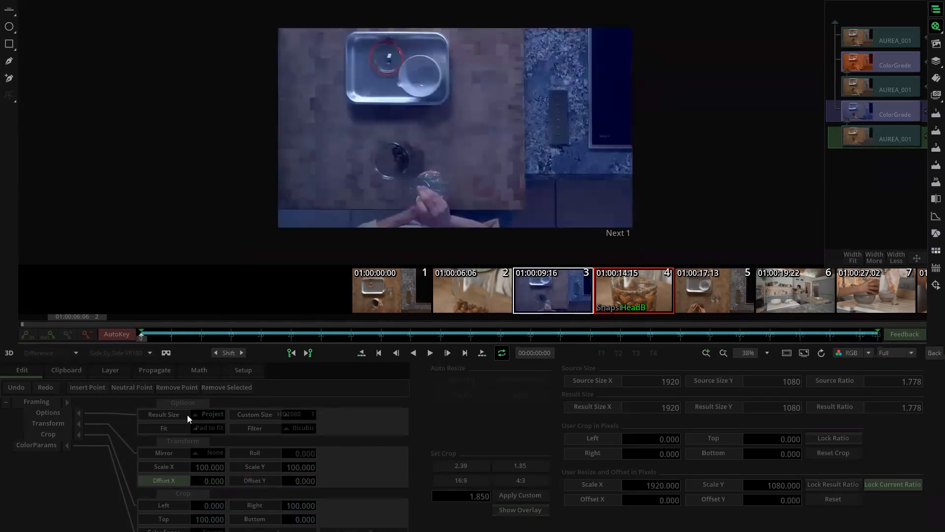
Step: Review the start of the animated framing, check the bottom Color Grade and its clip again, and return to the timeline
drag(168, 340, 106, 373)
click(873, 111)
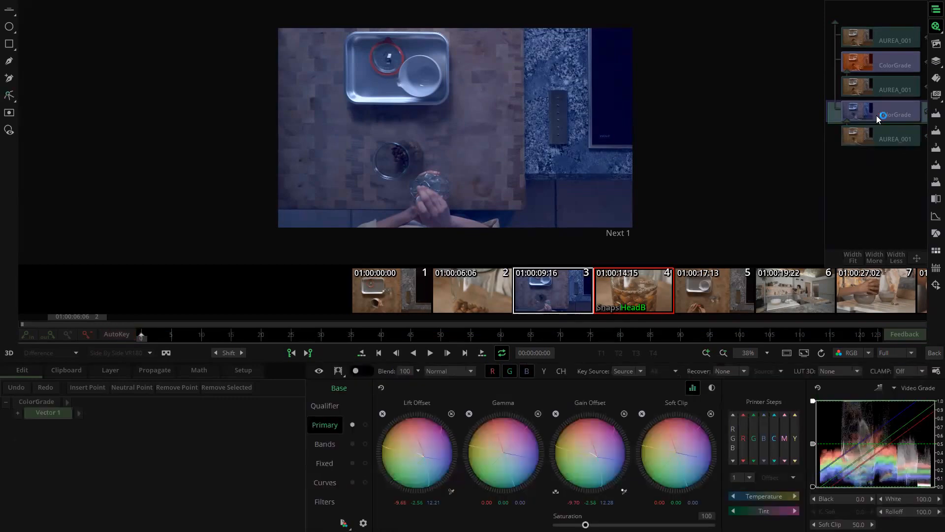
click(880, 133)
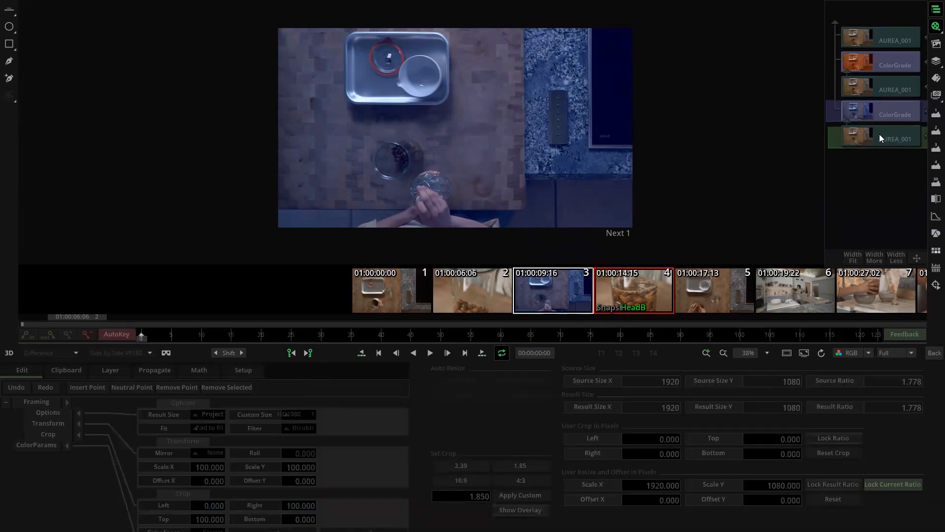
click(934, 352)
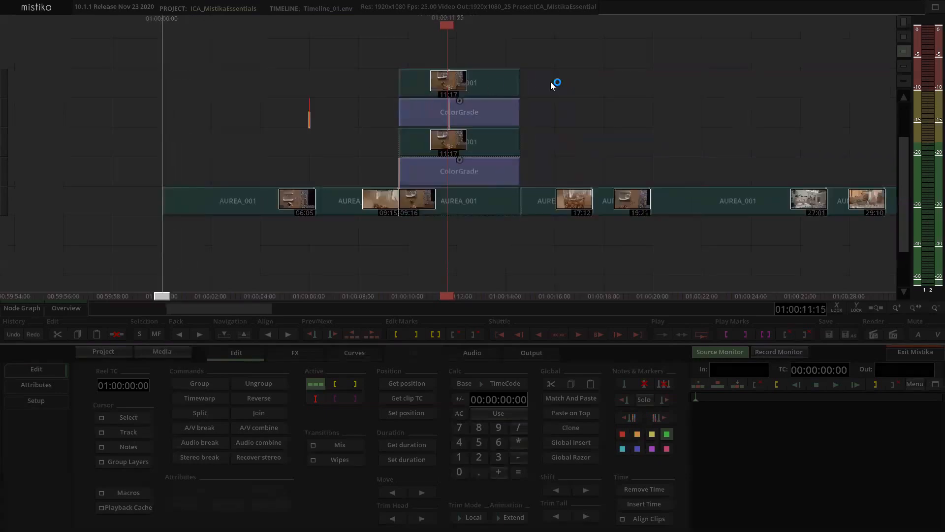
Step: Hide the three layers above the bottom Color Grade and play the animated blue-graded clip
click(495, 40)
drag(409, 44, 492, 135)
key(h)
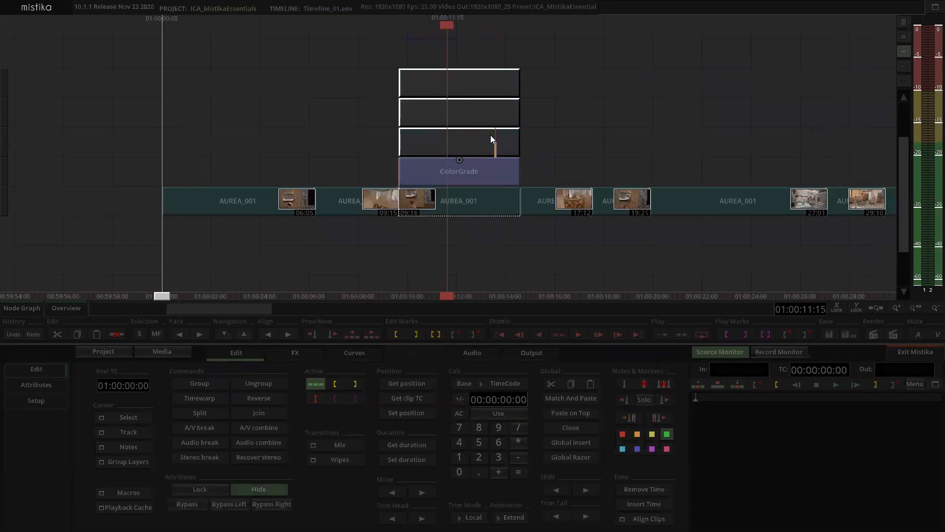
click(625, 112)
key(b)
key(space)
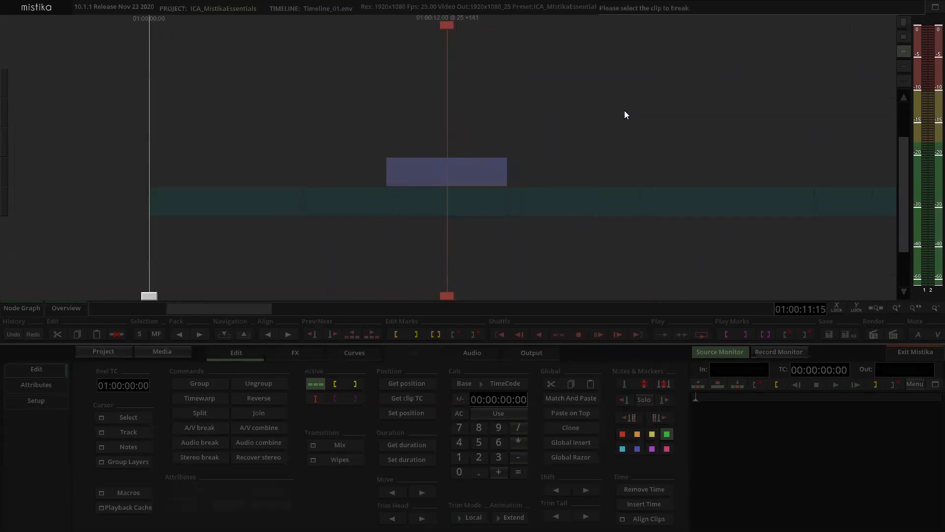
key(space)
Step: Unhide the three upper layers and view the complete stack in the visual editor before returning to the timeline
drag(505, 42, 435, 135)
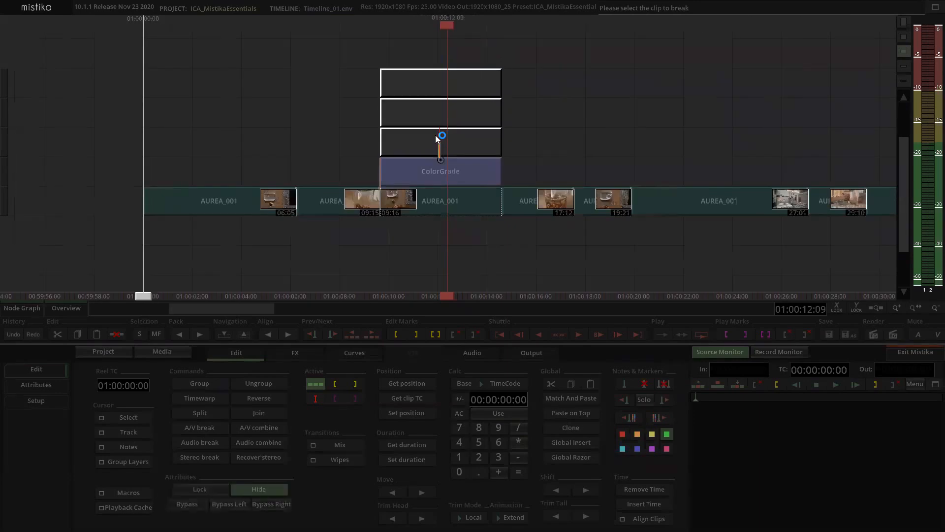
key(h)
click(545, 95)
double_click(473, 83)
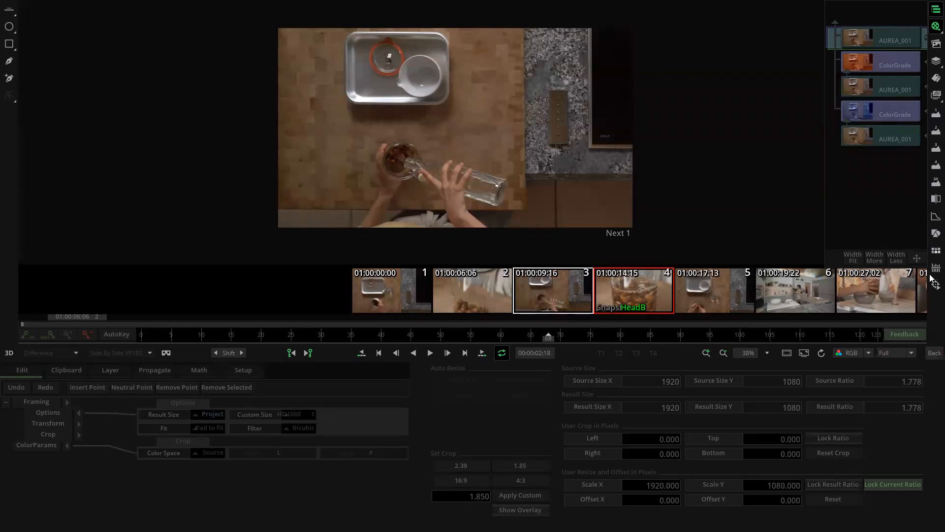
click(932, 353)
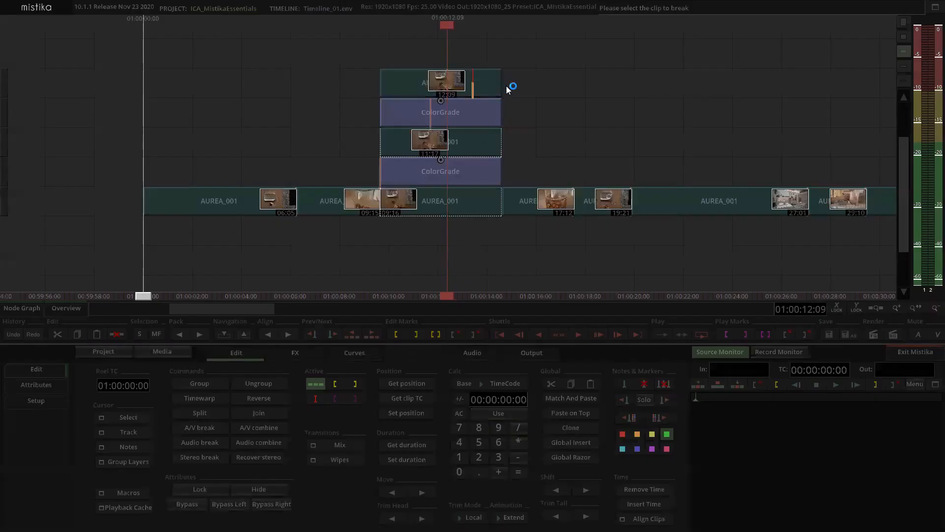
Step: Delete the two upper AUREA_001 copies with their Color Grade, and delete the remaining Color Grade above the base clip
drag(512, 54, 439, 138)
key(Delete)
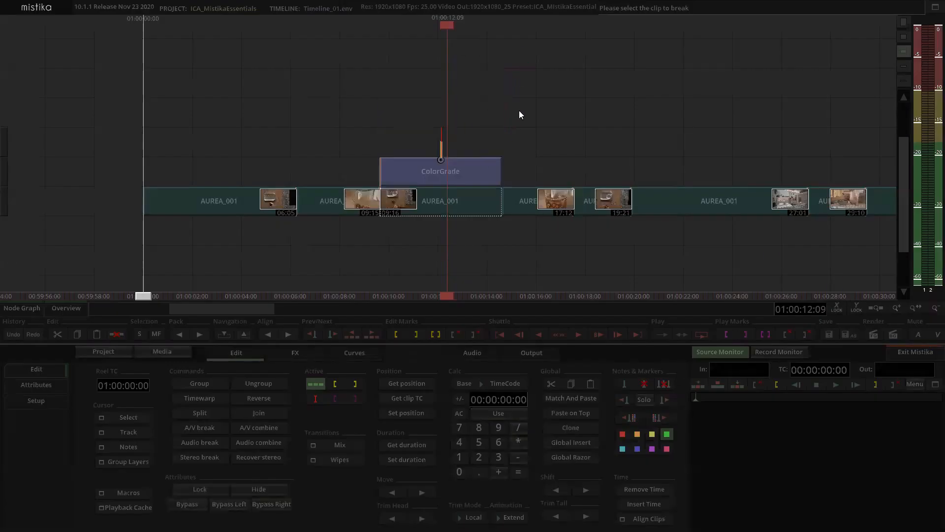
click(478, 124)
scroll(483, 123, down, 2)
click(464, 172)
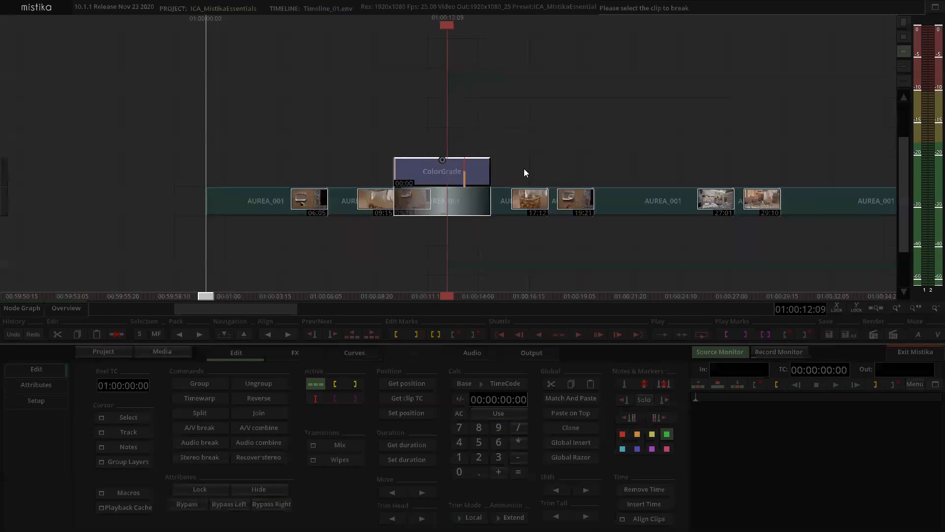
key(Delete)
Step: Select all the AUREA_001 clips along the timeline and move the playhead to 01:00:21:22
scroll(496, 154, down, 8)
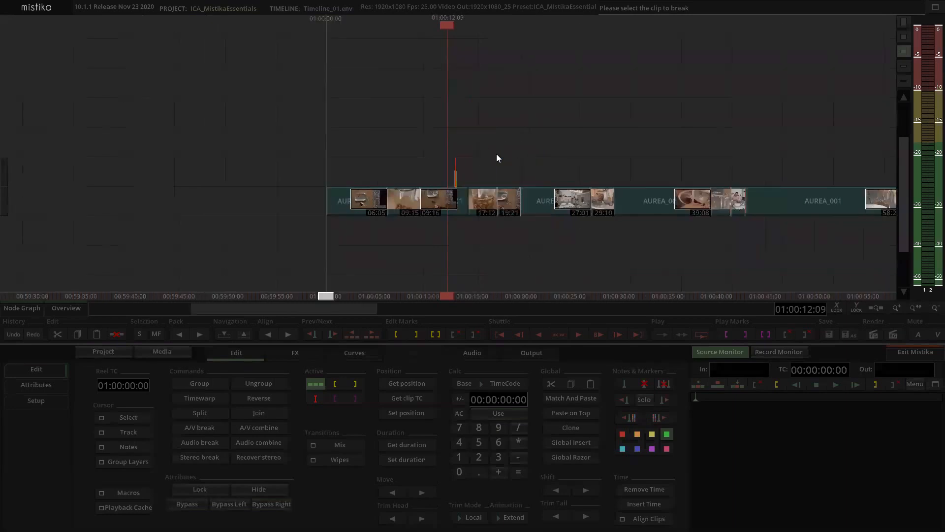
scroll(512, 148, down, 2)
click(515, 146)
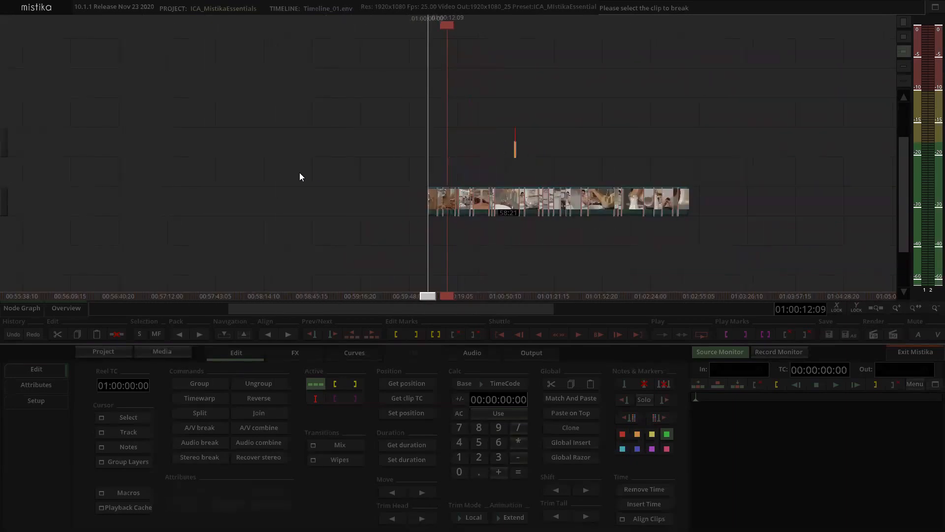
drag(314, 153, 748, 236)
click(446, 145)
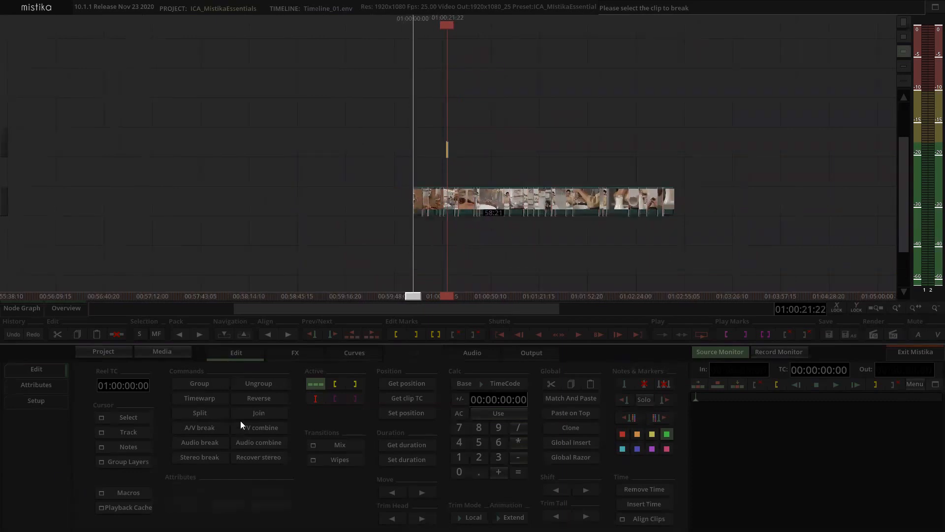
Step: Select all the clips on the timeline and add a Color Grade effect above every one of them
click(121, 416)
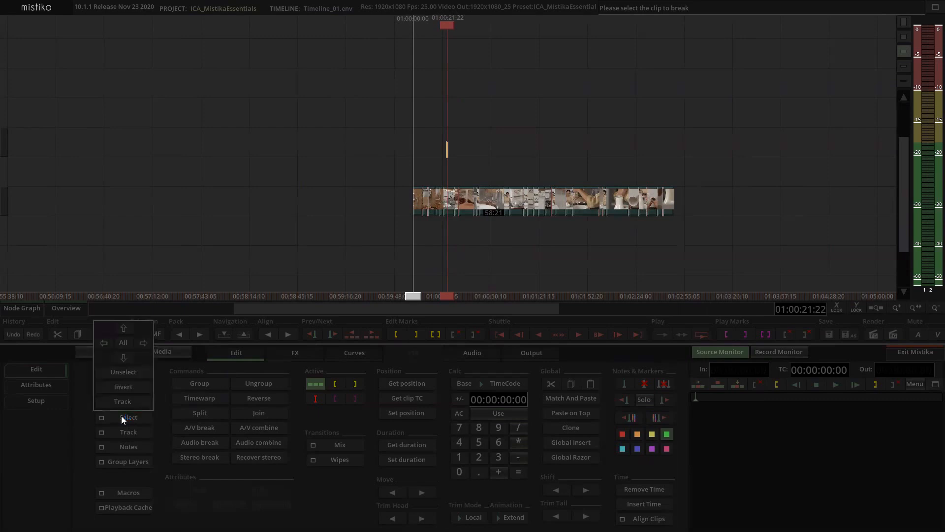
click(125, 341)
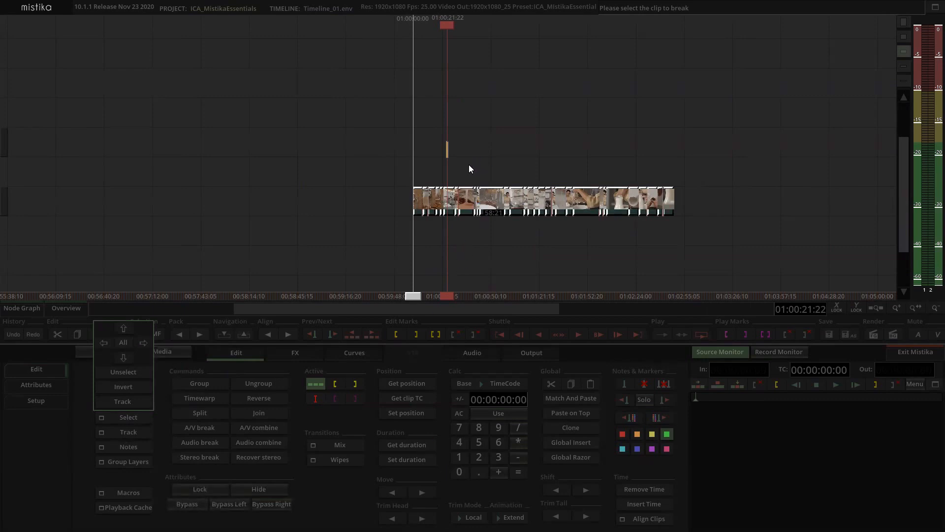
click(299, 354)
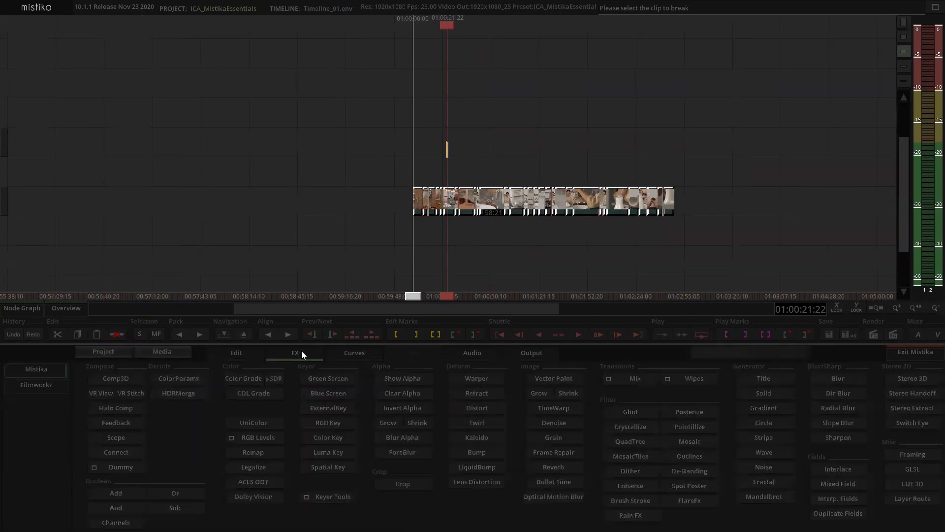
click(247, 379)
Step: Open the AUREA_001 clip under the playhead in the visual editor, scrub through it, and switch to storyboard clip 5 at 01:00:17:13
scroll(522, 118, up, 3)
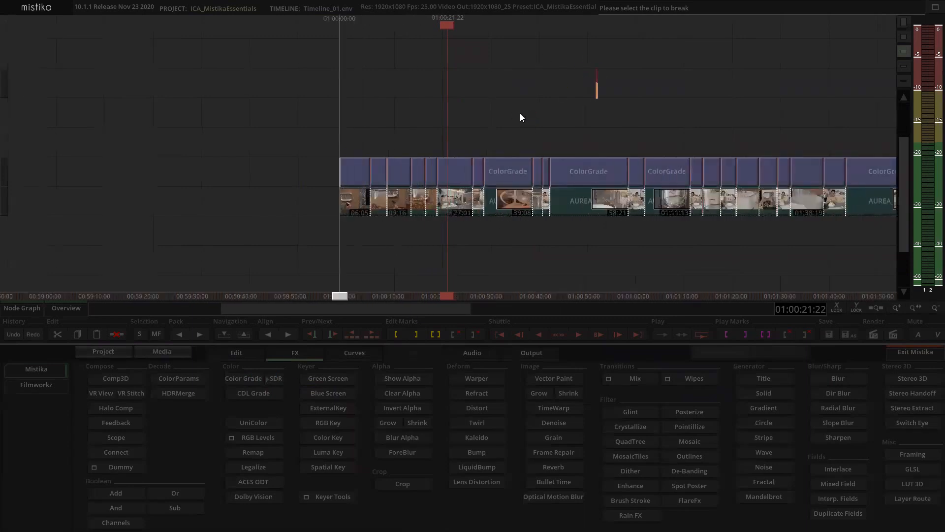
scroll(520, 115, up, 3)
double_click(473, 202)
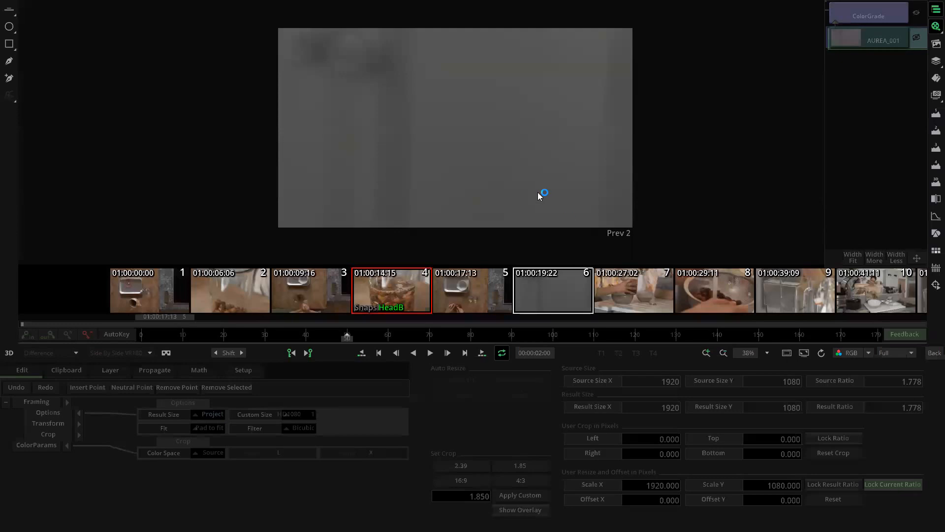
scroll(540, 194, down, 2)
drag(151, 343, 360, 336)
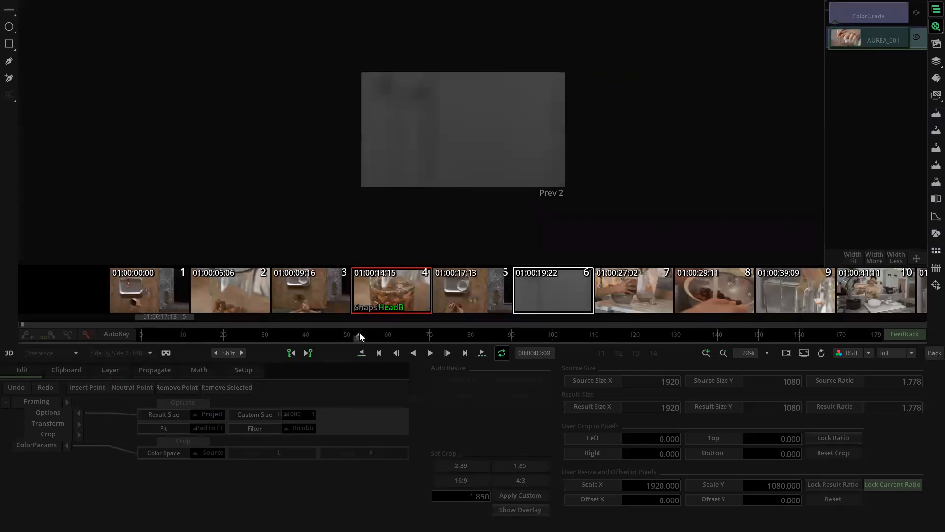
click(492, 289)
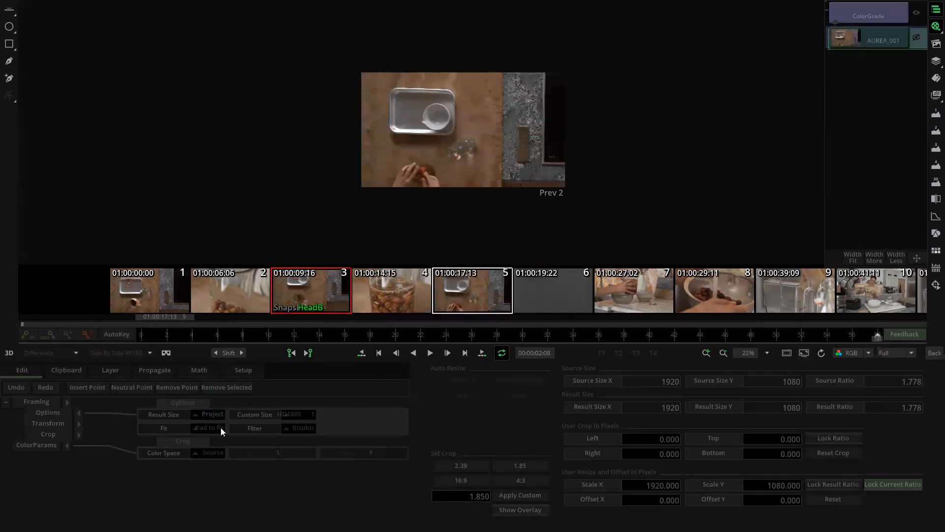
Step: Show clip 5's Transform parameters, set Scale X and Scale Y to 121, and set Offset Y to 8
click(80, 423)
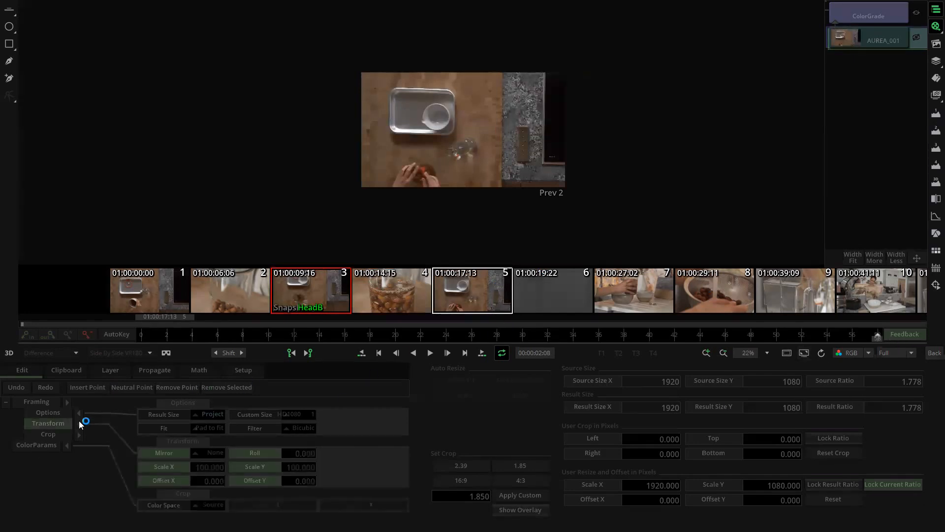
click(209, 467)
click(197, 471)
drag(212, 468, 220, 337)
click(289, 467)
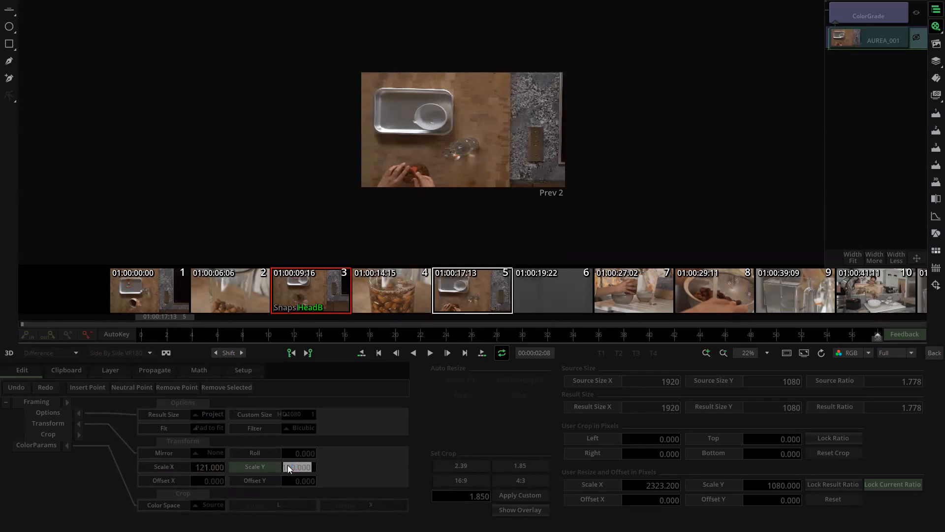
text(1213.)
key(Return)
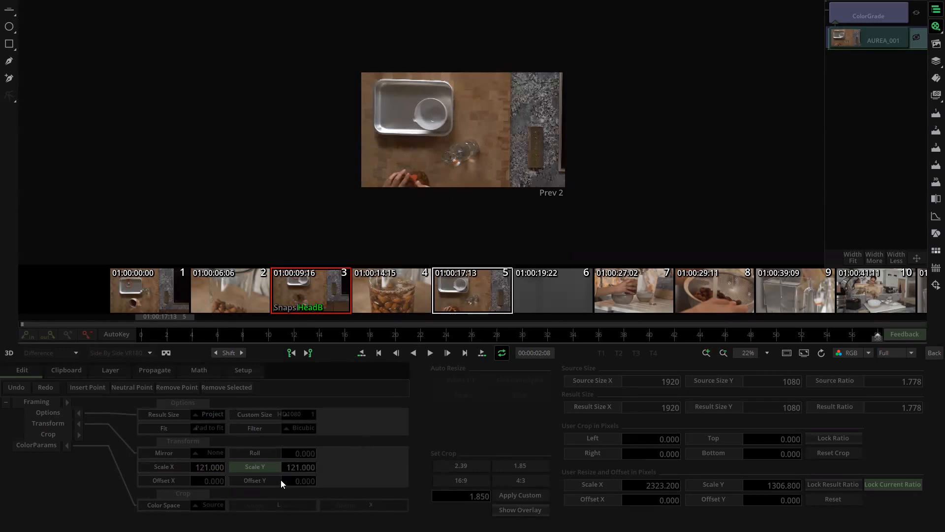
drag(287, 480, 325, 472)
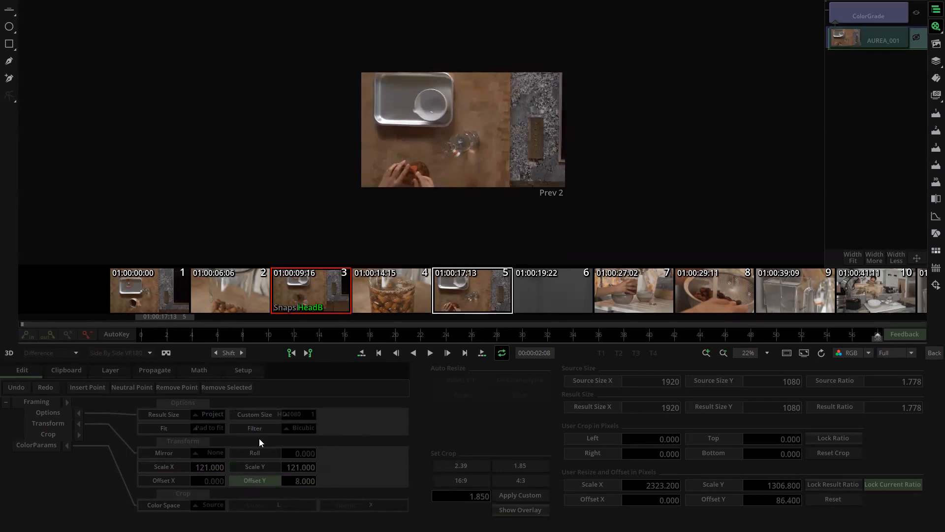
Step: Reset all of clip 5's Transform values, open its ColorGrade layer, and make clip 5 the HeadB clip
click(55, 424)
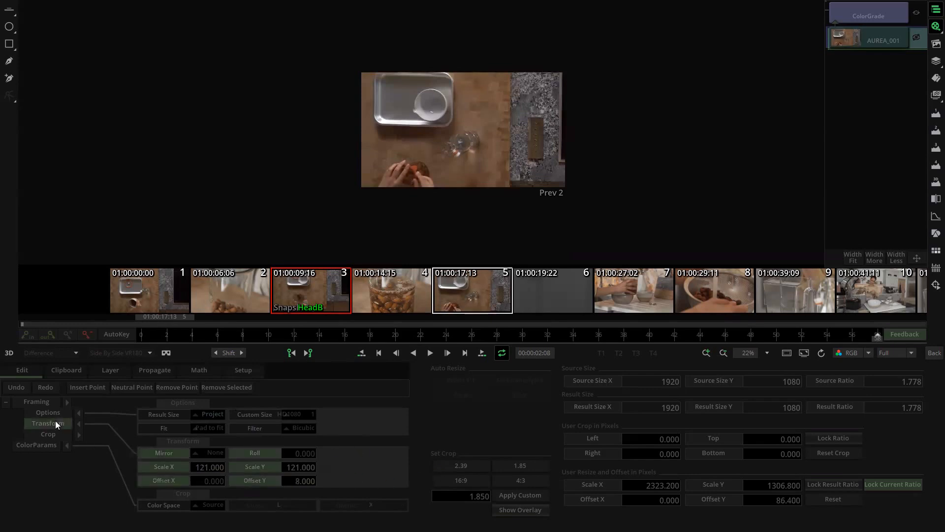
key(BackSpace)
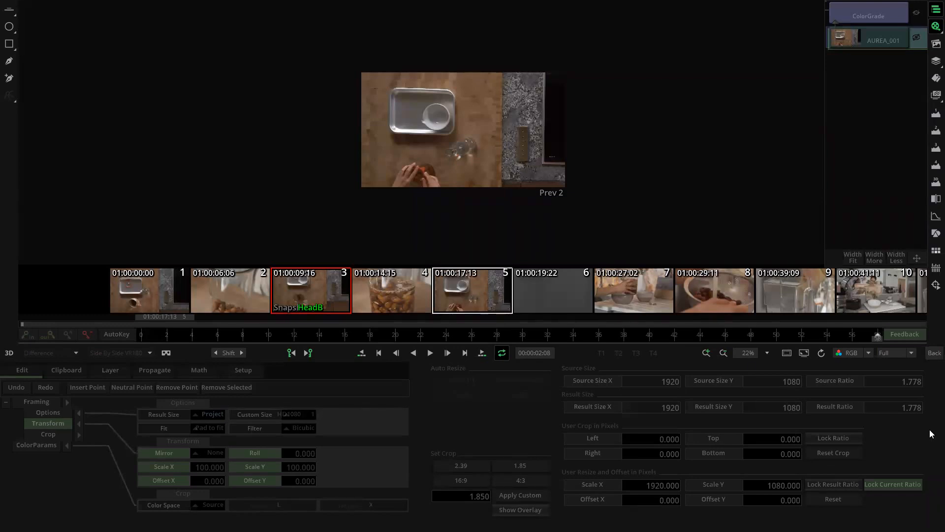
click(867, 15)
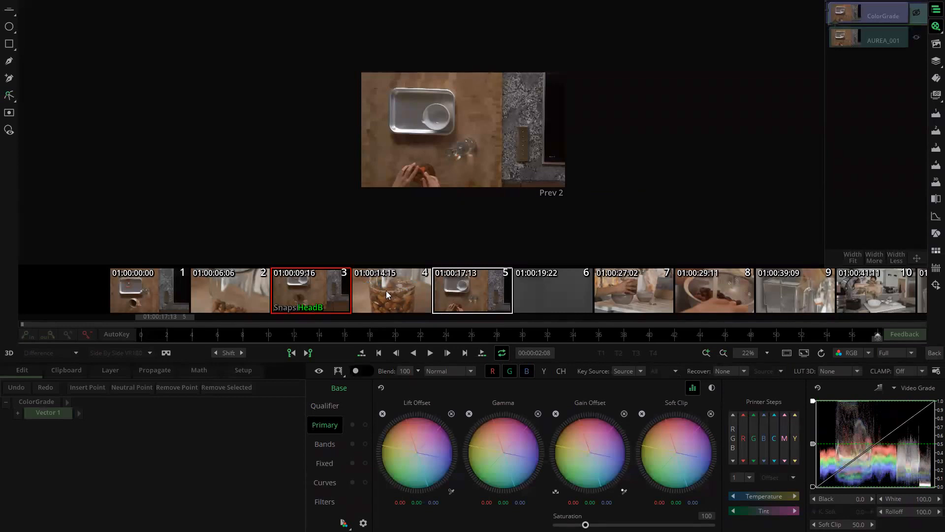
click(449, 294)
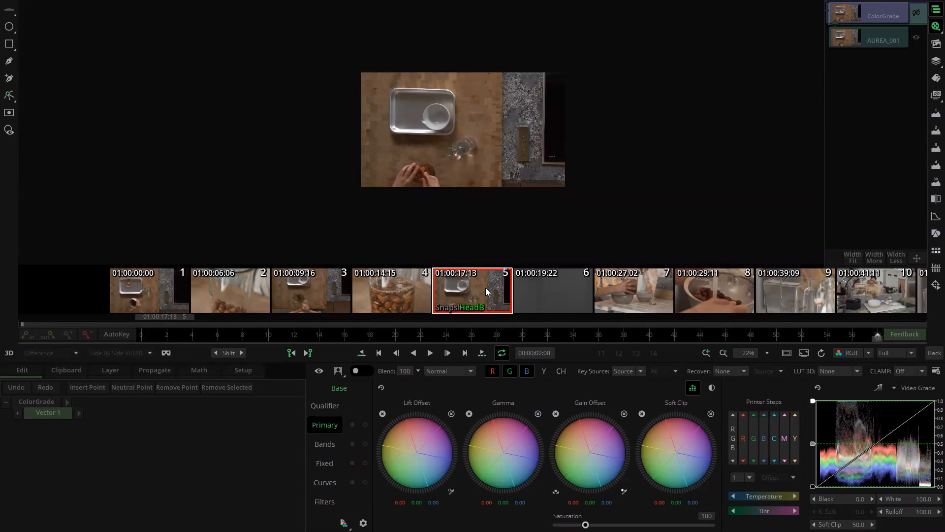
Step: Open the storyboard display options and add more thumbnail lines to the storyboard
click(931, 33)
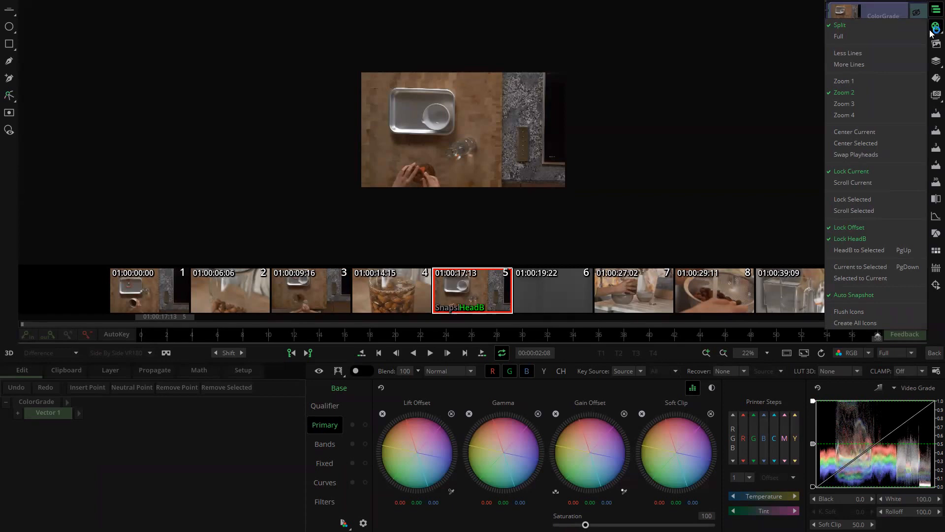
click(879, 65)
click(877, 62)
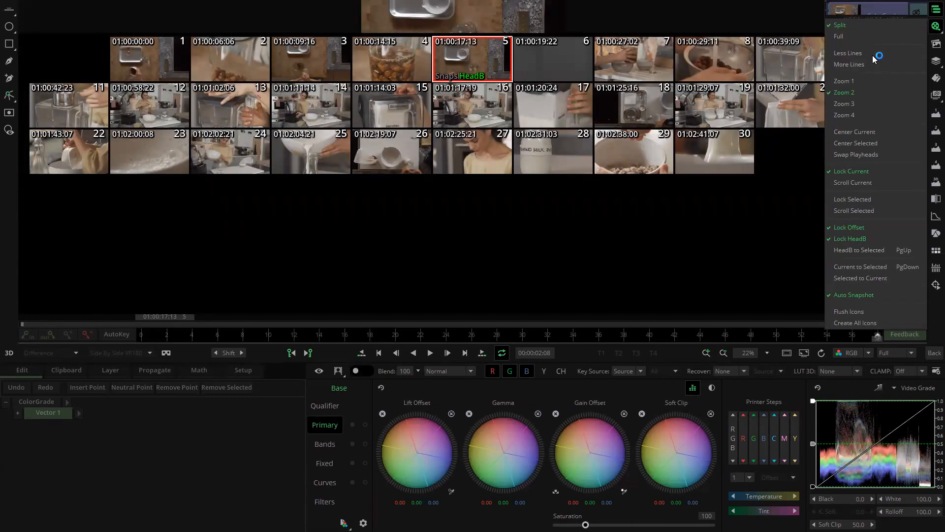
Step: Reduce the split-view storyboard to a single line and set its thumbnail size to Zoom 4
click(847, 26)
click(863, 54)
click(863, 55)
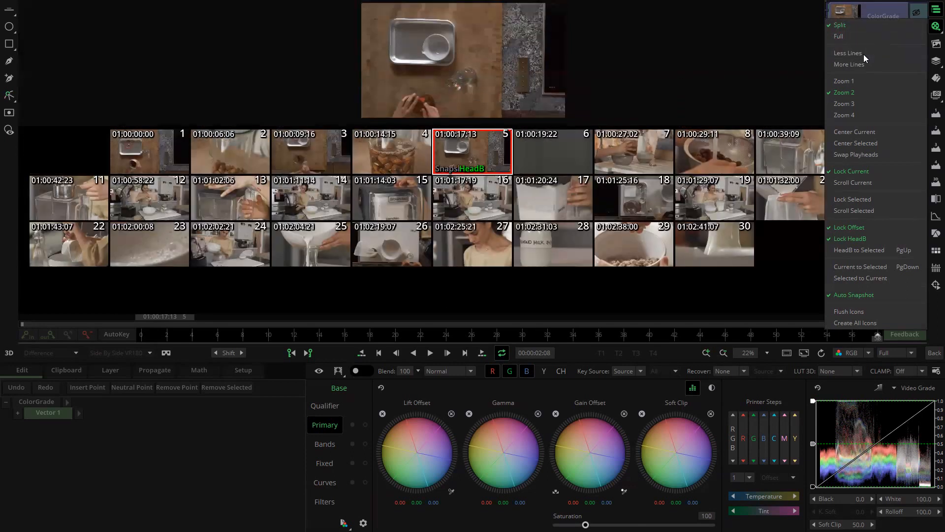
click(864, 55)
click(864, 55)
click(864, 54)
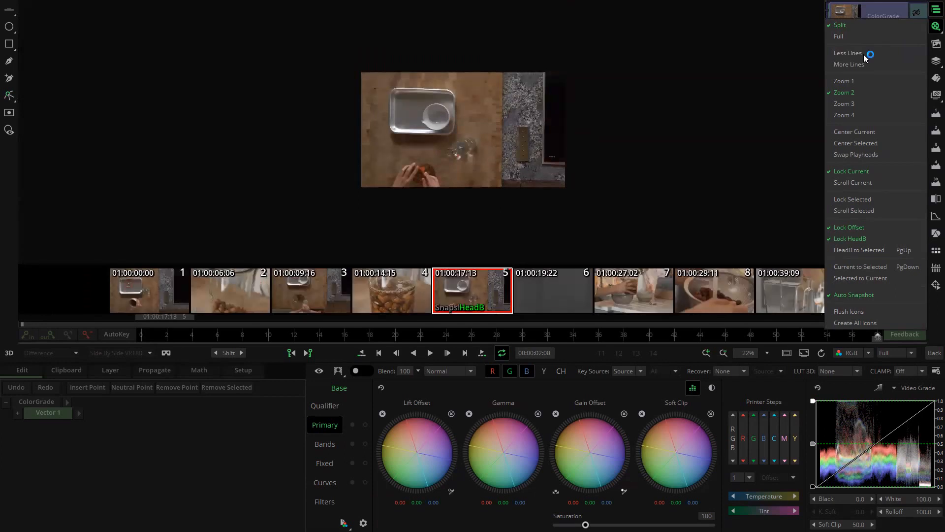
click(854, 81)
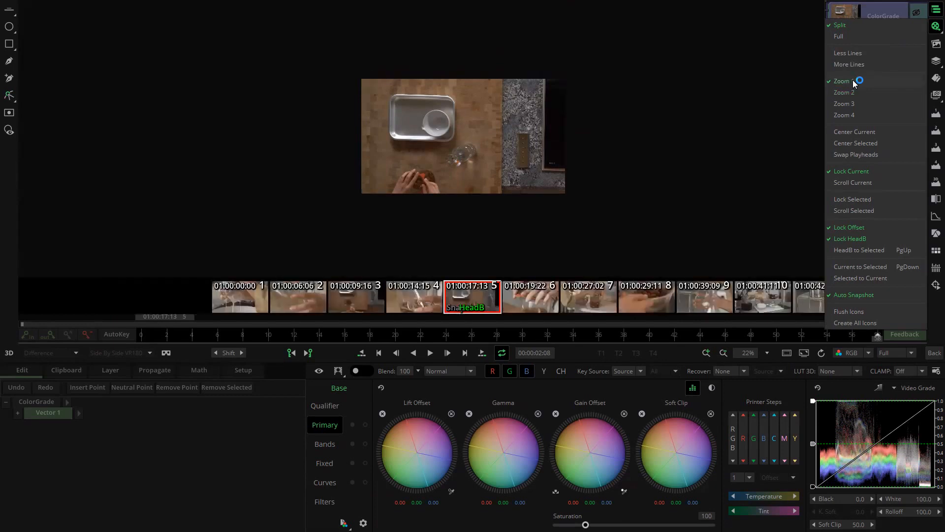
click(859, 116)
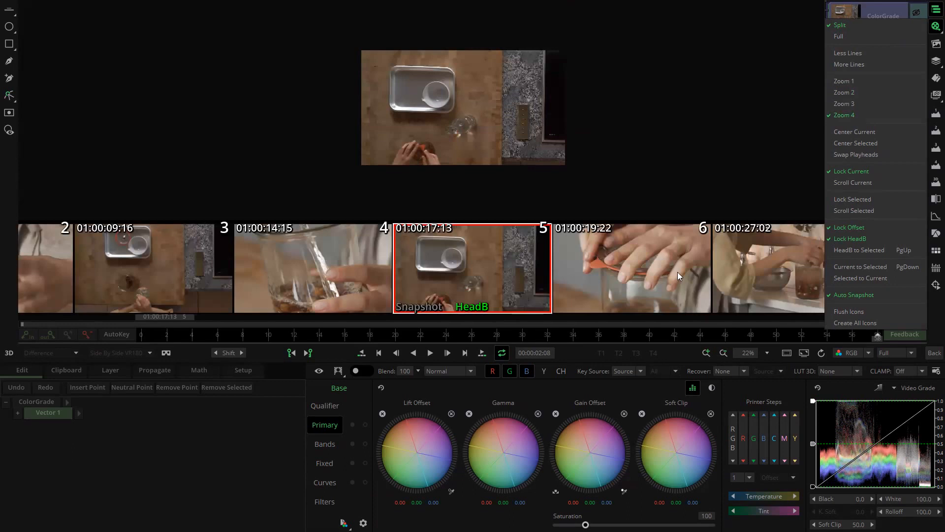
Step: Browse back and forth through the storyboard clips, returning to clip 5 at 01:00:17:13
drag(677, 272, 23, 263)
drag(809, 248, 620, 247)
drag(473, 261, 694, 274)
drag(634, 283, 675, 284)
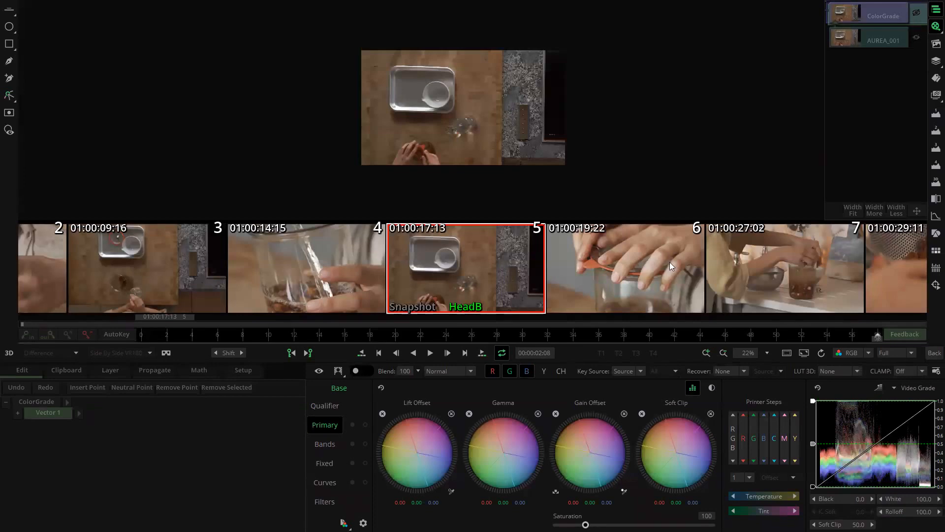
drag(752, 256, 598, 255)
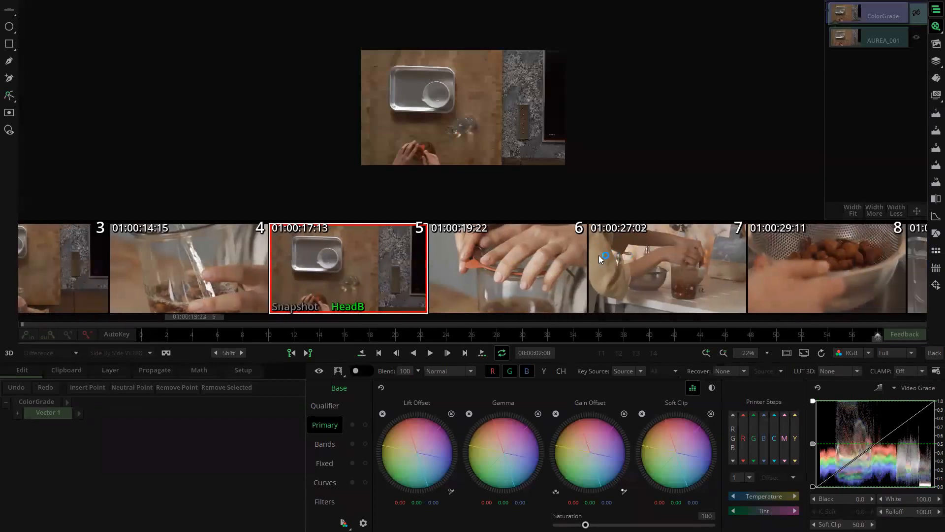
drag(752, 264, 554, 252)
drag(858, 265, 675, 259)
drag(827, 259, 625, 260)
drag(507, 270, 770, 283)
drag(457, 283, 566, 276)
drag(433, 275, 711, 275)
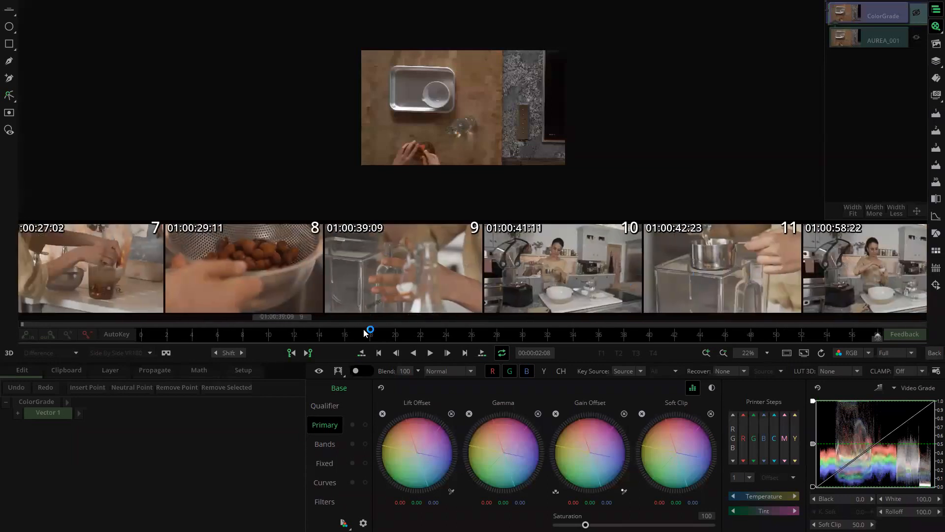
drag(286, 319, 197, 327)
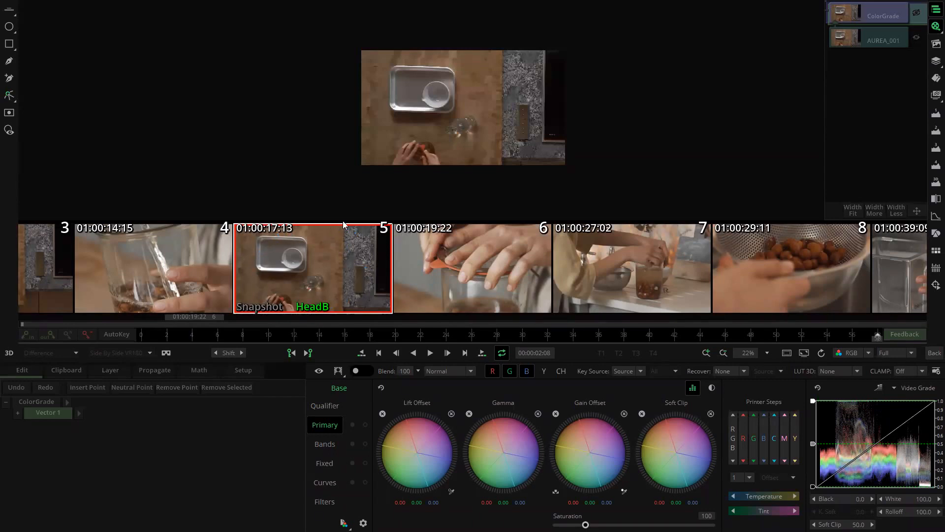
drag(305, 278, 505, 278)
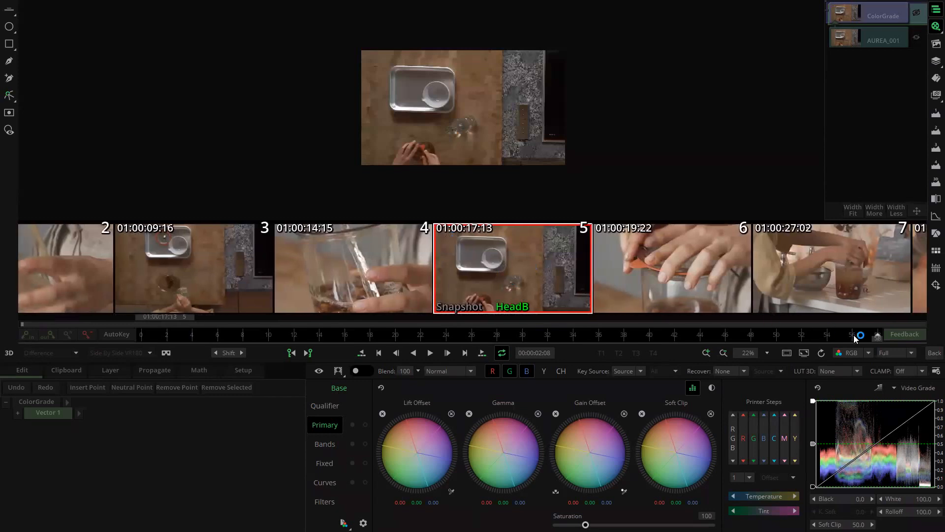
Step: Check clip 5's place on the timeline, reopen its ColorGrade in the visual editor, and return to the timeline
click(932, 354)
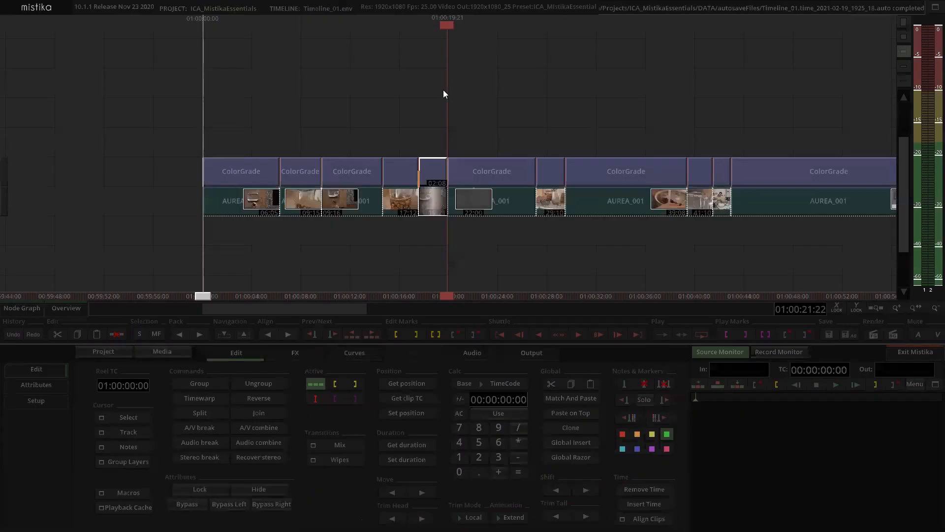
double_click(442, 172)
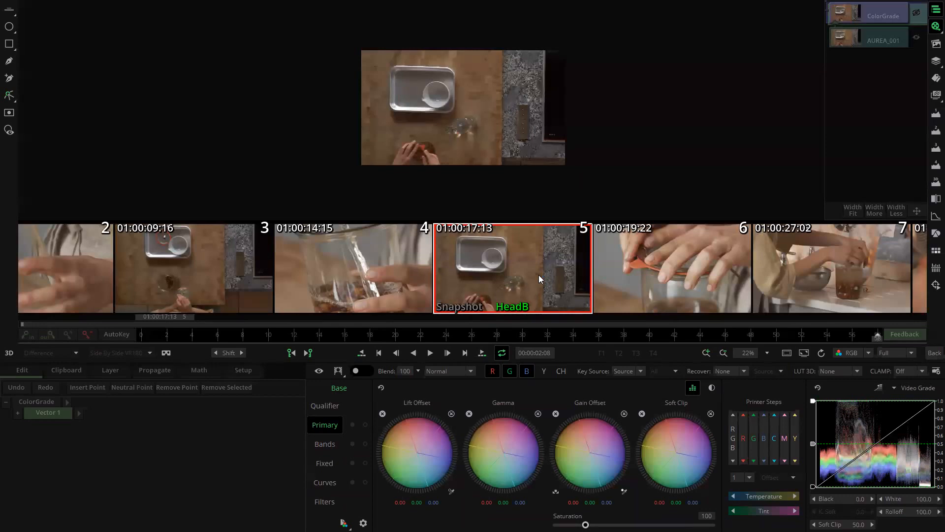
click(933, 353)
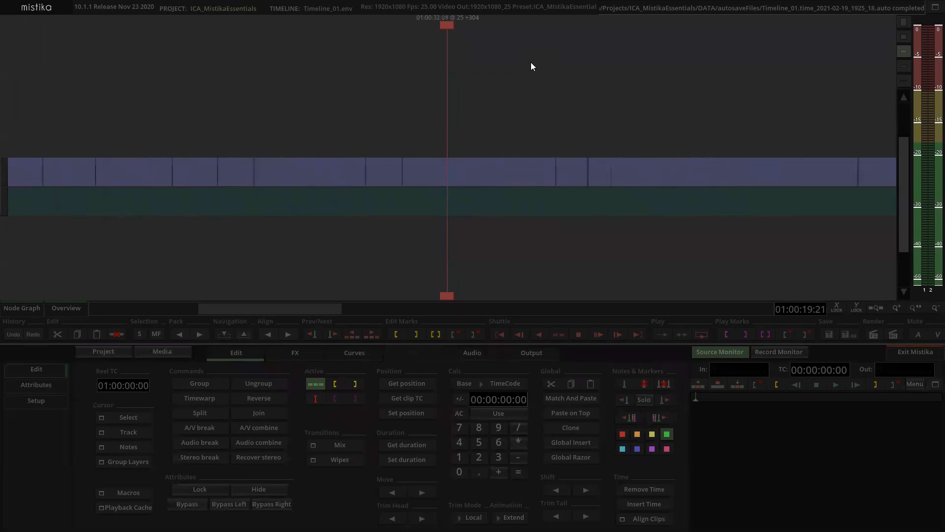
Step: Switch from the Source Monitor to the Record Monitor and enable its image display
click(790, 354)
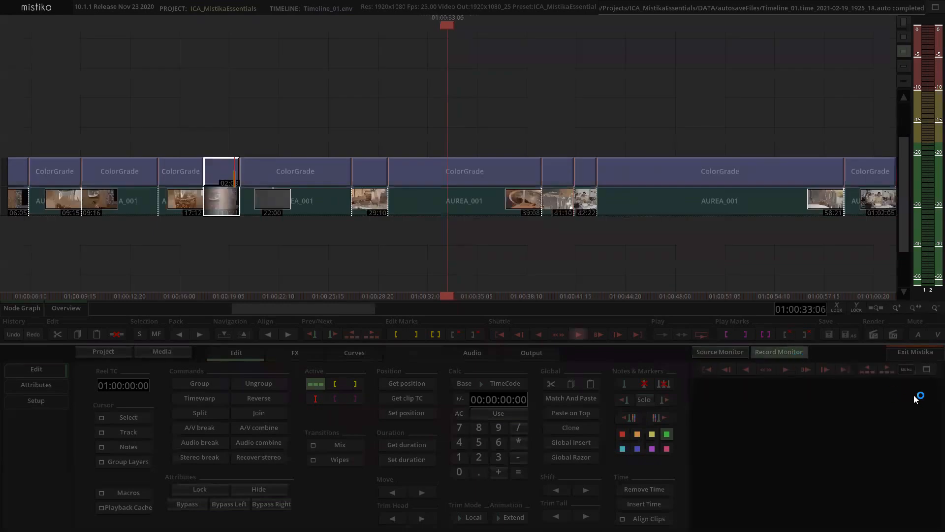
click(903, 370)
click(859, 399)
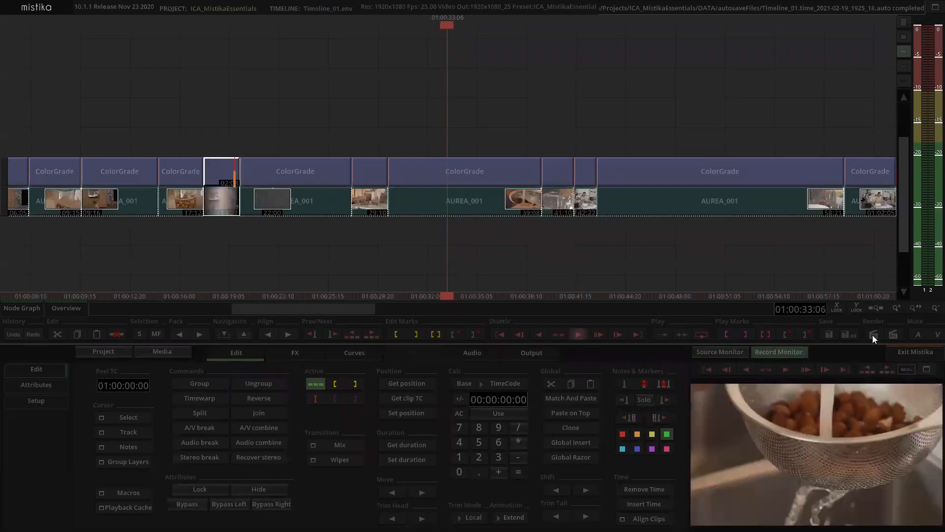
Step: Move the playhead back to 01:00:25:06 and play the timeline up to 01:00:33:05
drag(449, 76, 516, 77)
key(space)
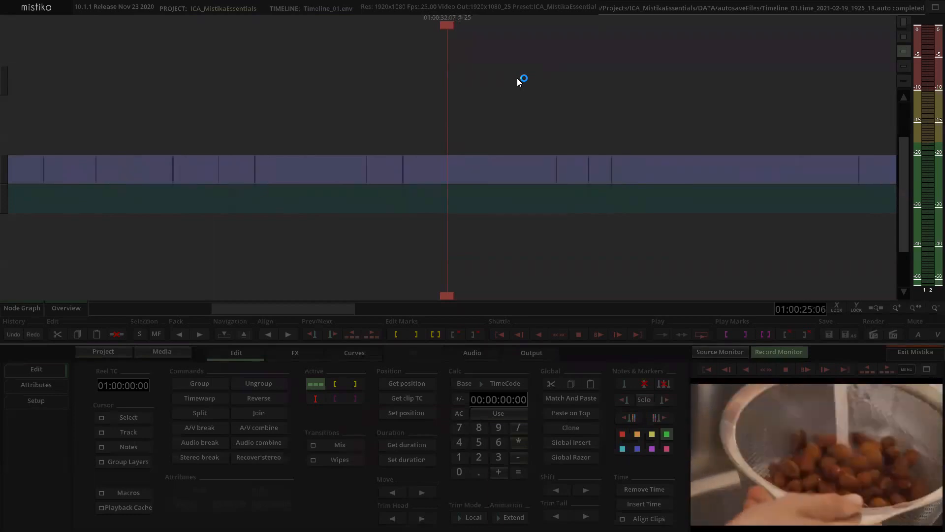
key(space)
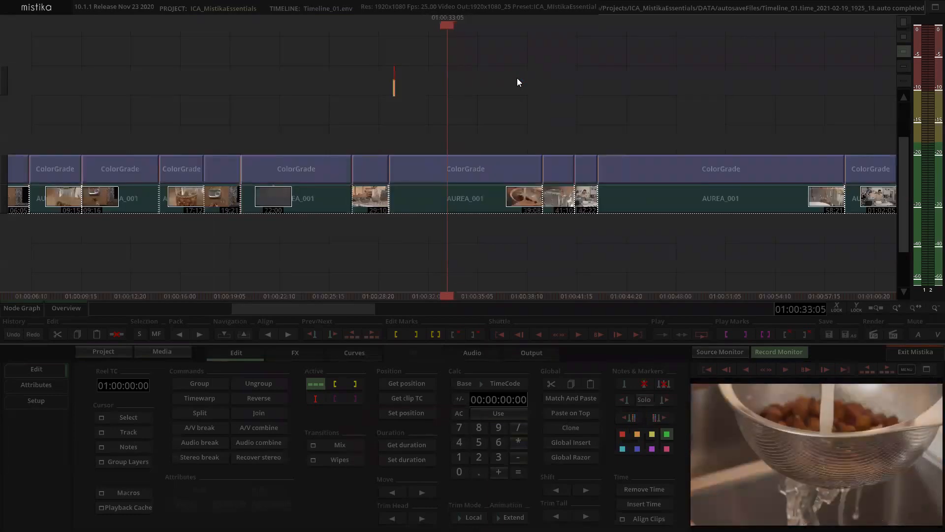
Step: Open the ColorGrade at 01:00:33:05 in the visual editor and move HeadB to clip 7, followed by clip 6
double_click(459, 168)
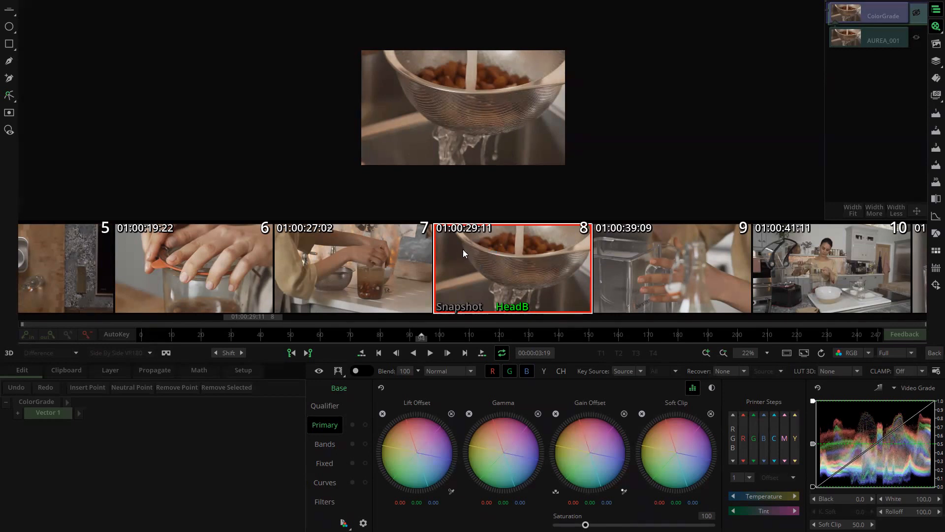
click(365, 270)
click(226, 270)
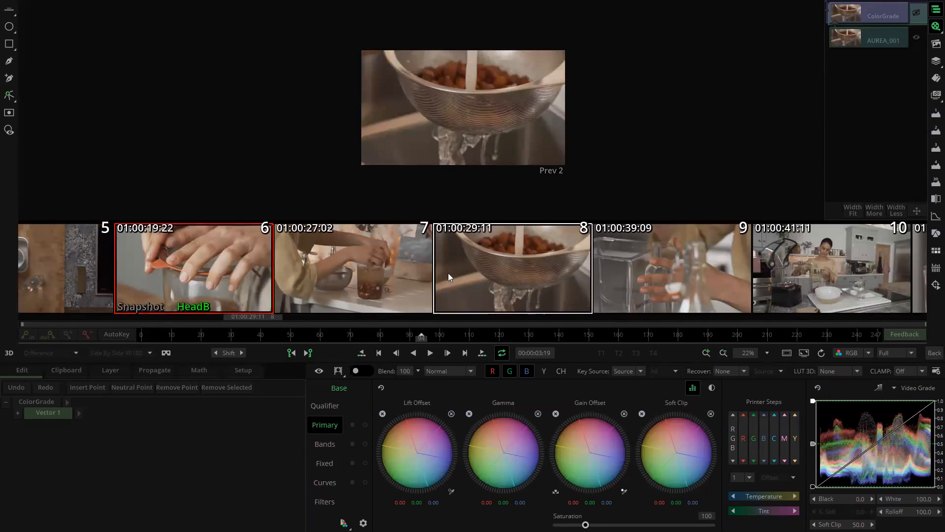
Step: Move HeadB to clip 8, turn off Lock HeadB for the storyboard, and select other clips without moving HeadB
click(460, 273)
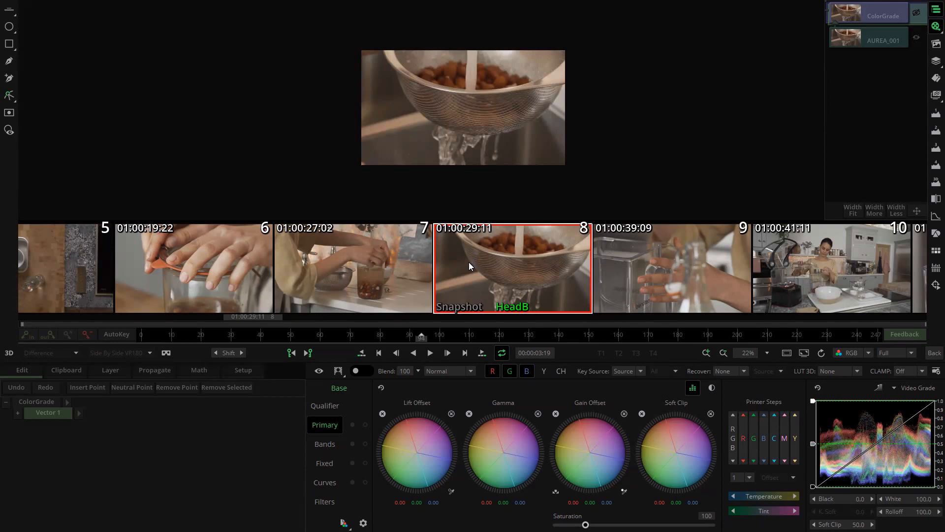
click(932, 28)
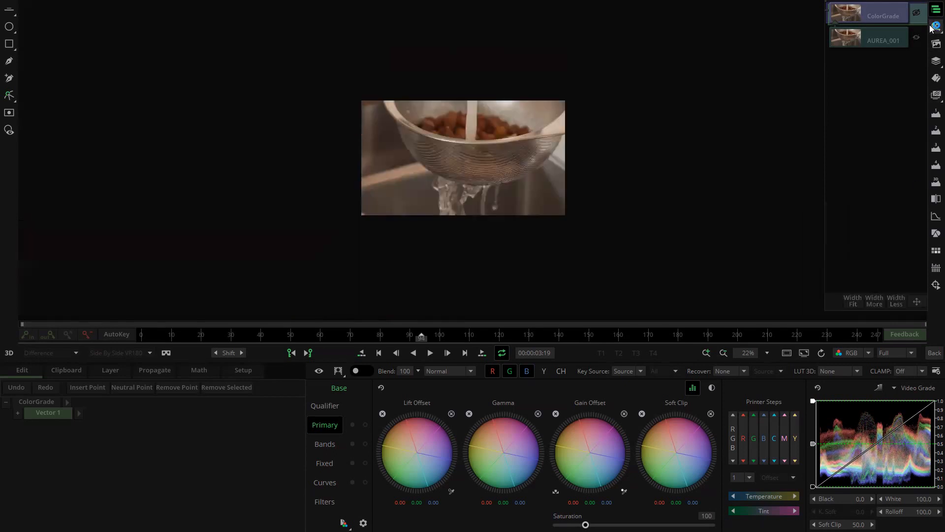
click(932, 28)
right_click(931, 33)
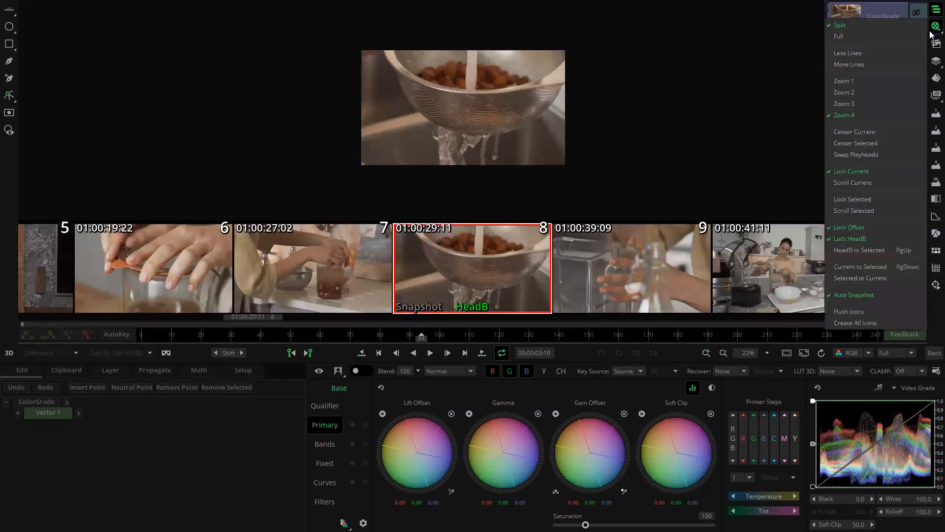
click(852, 238)
click(298, 279)
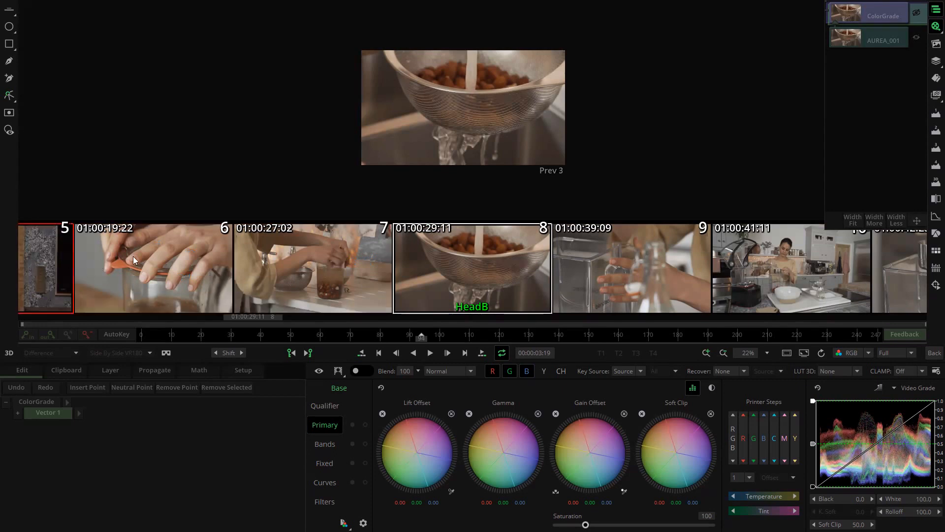
Step: Turn Lock HeadB back on with clip 6 selected so that HeadB follows the selected clip
click(933, 28)
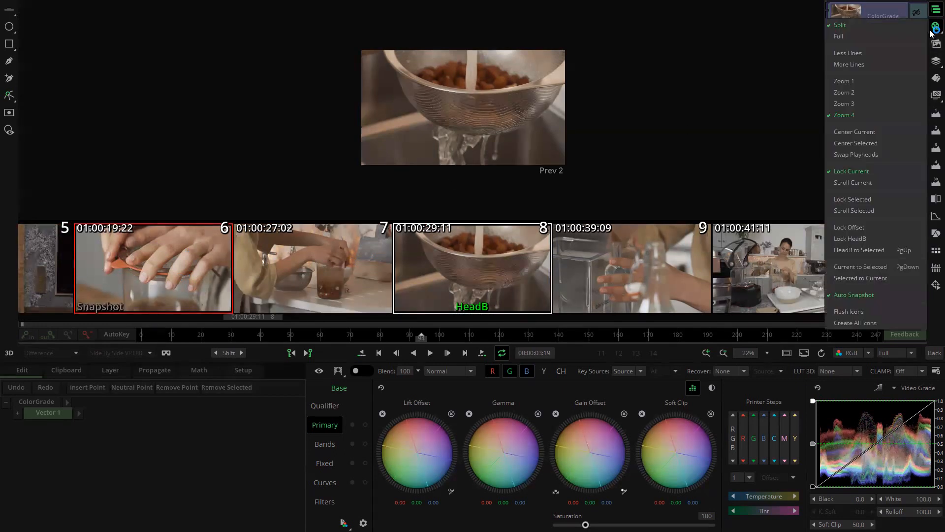
click(854, 238)
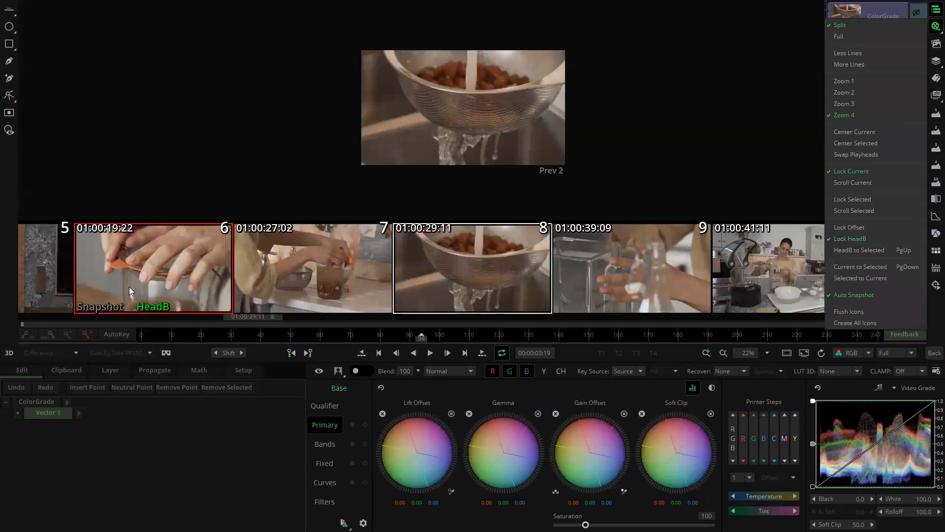
click(263, 269)
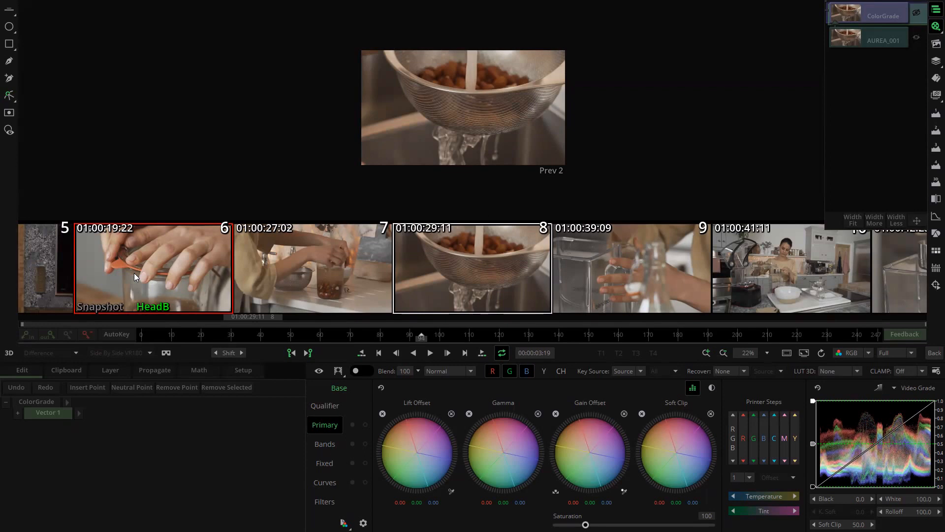
Step: Grade clip 8 with Lift Offset at -7.61, Gain Offset at -7.65, and Gamma at -2.59, 0.51 and 2.08
drag(431, 483, 431, 443)
mouse_move(390, 454)
mouse_down()
mouse_move(458, 444)
mouse_move(432, 446)
mouse_up()
drag(513, 454, 511, 447)
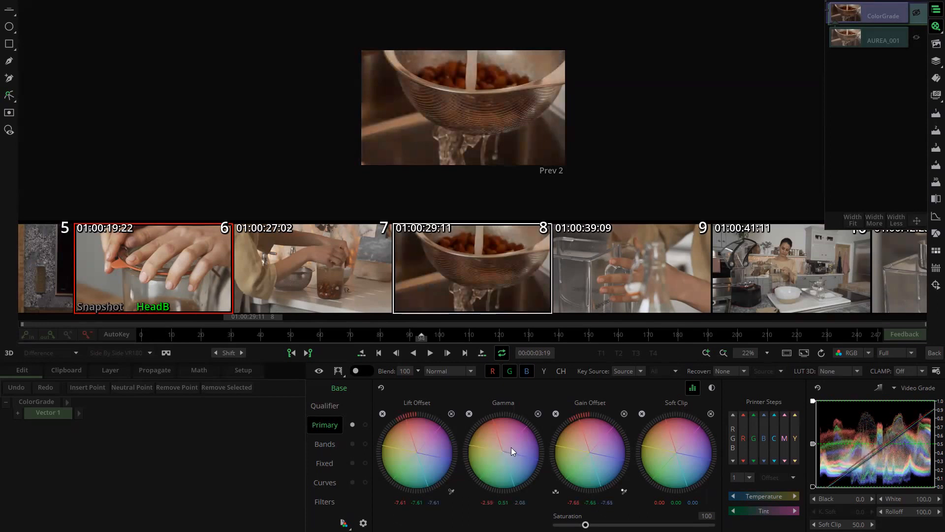
Step: Swap the playheads until clip 6 is current and HeadB is on clip 8, and copy clip 8's grade onto clip 6
click(935, 27)
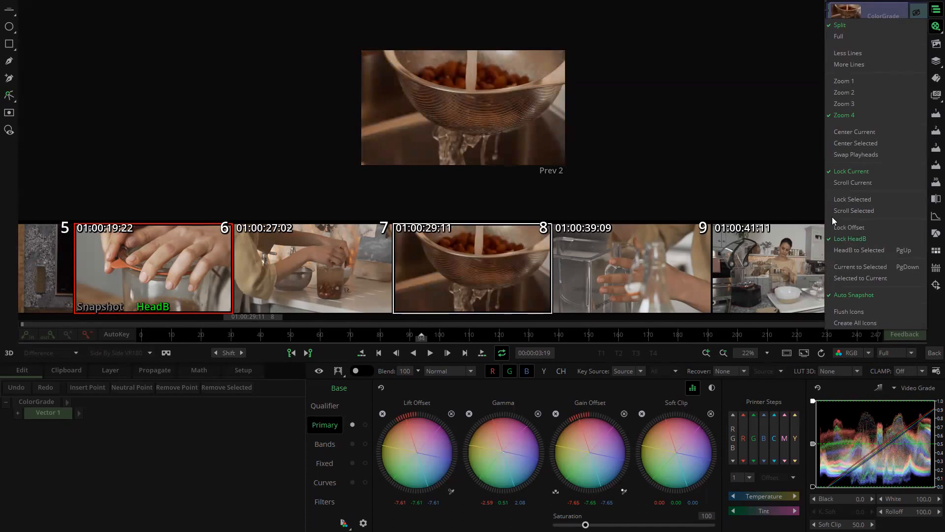
click(851, 156)
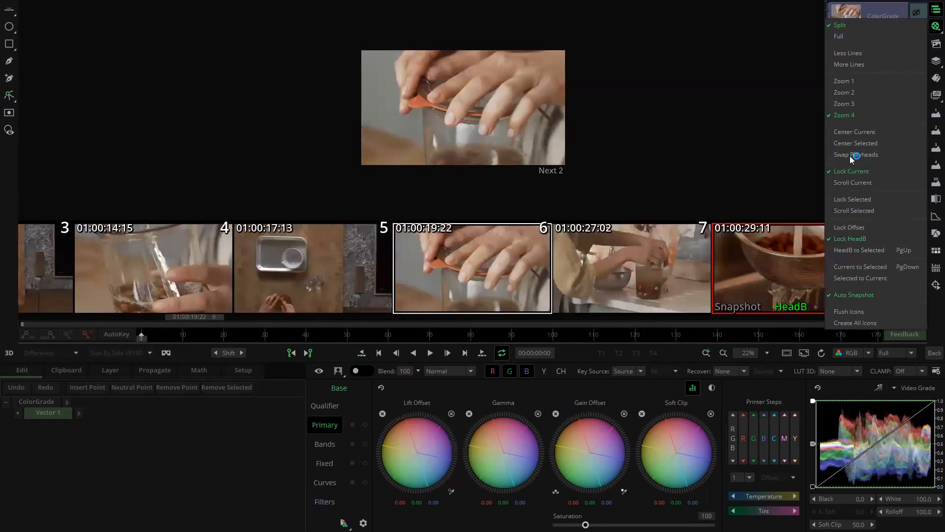
click(850, 155)
click(850, 156)
click(849, 156)
click(850, 156)
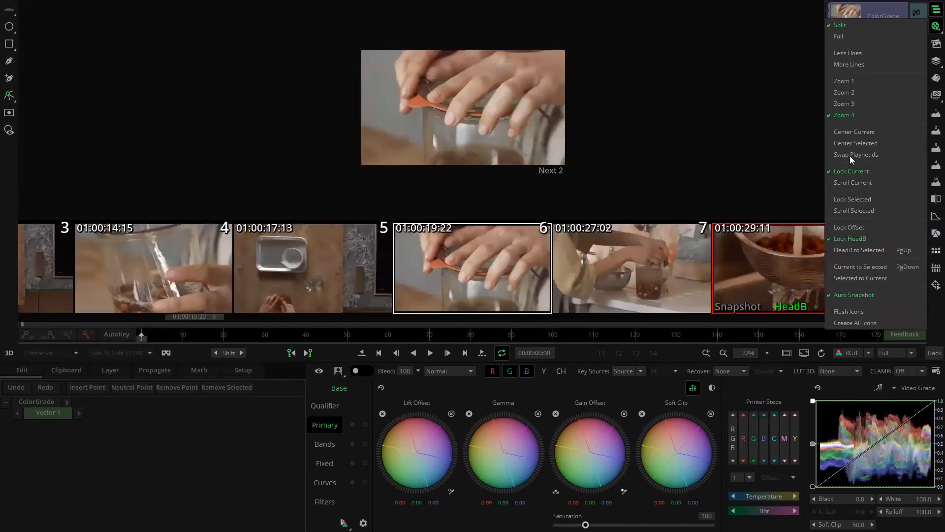
middle_click(763, 262)
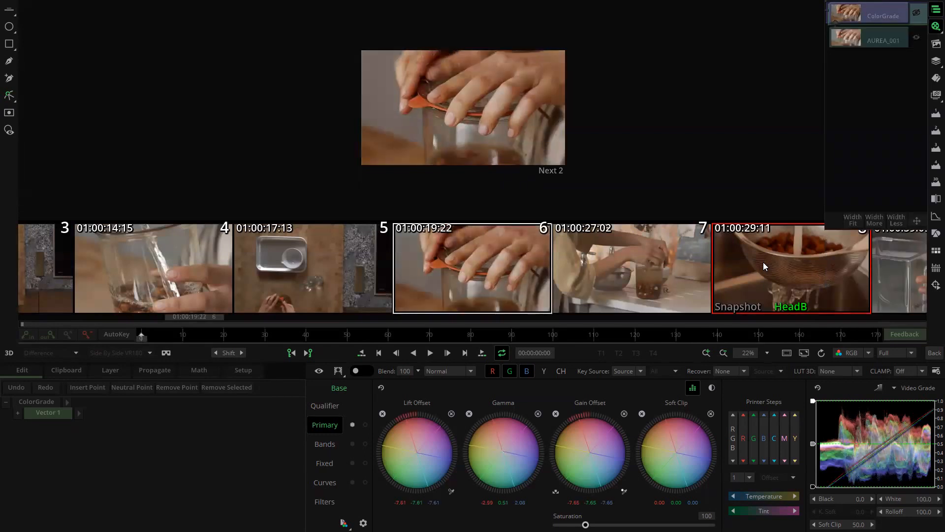
Step: Swap the playheads back and forth between clips 6 and 8 to compare their grades
click(933, 27)
click(931, 31)
right_click(932, 34)
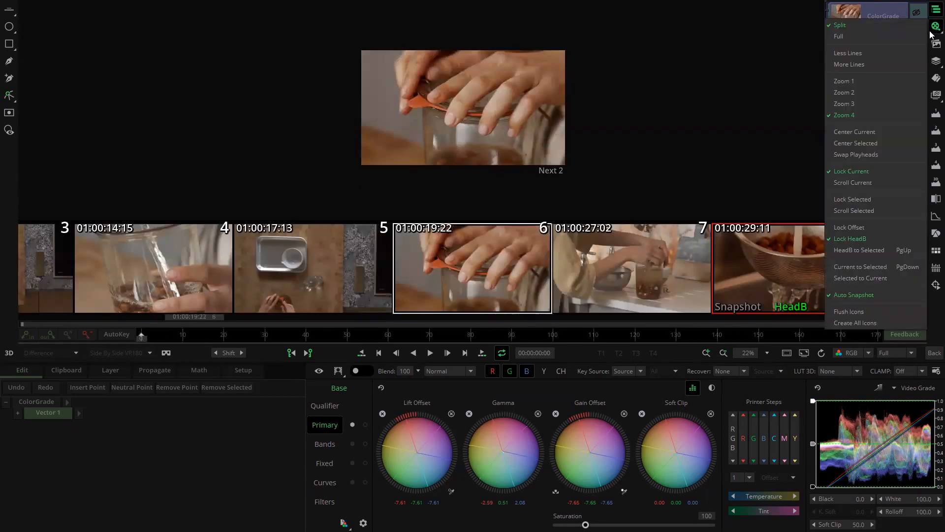
click(873, 154)
click(873, 153)
click(873, 154)
click(873, 154)
click(930, 25)
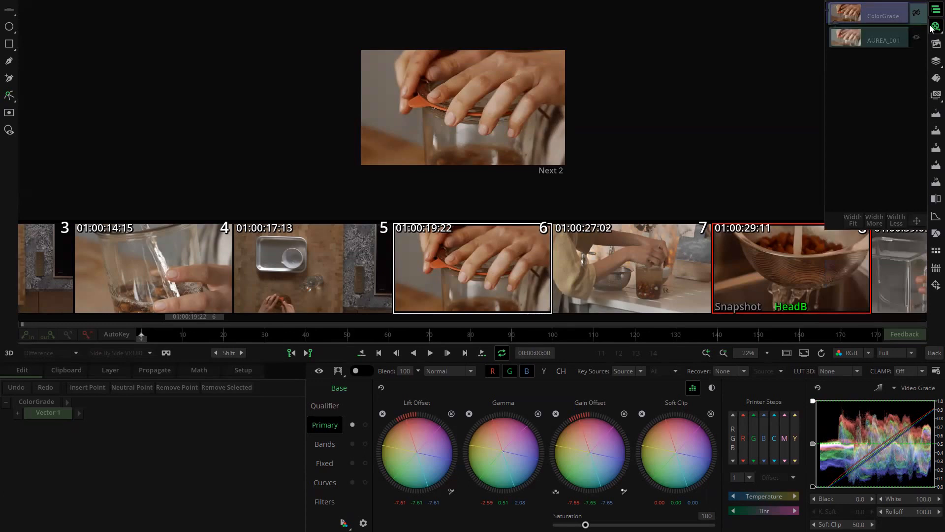
Step: Display the snapshot comparison controls and alternate the viewer between the snapshot and the live image, ending on live
click(933, 199)
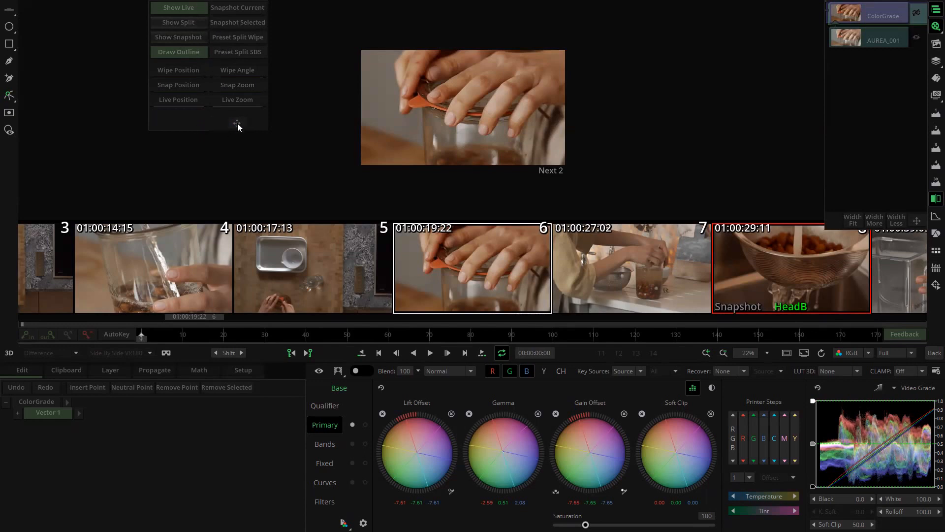
click(166, 41)
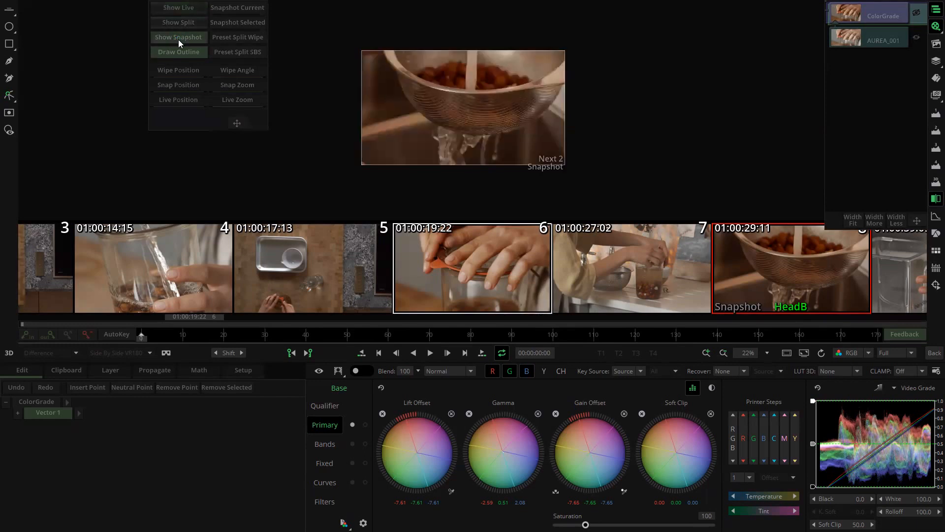
click(175, 8)
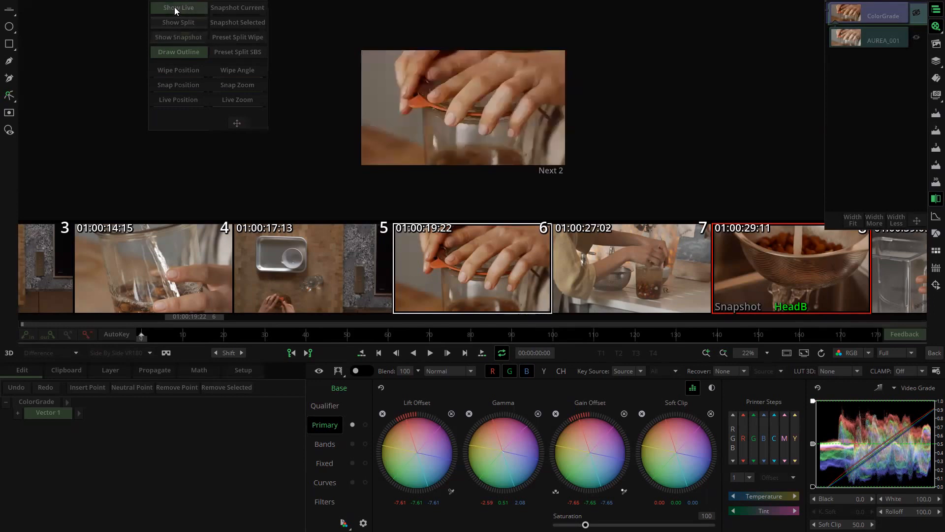
click(183, 37)
click(188, 8)
Step: Check the Auto Snapshot option, move HeadB to clip 7, and show its snapshot split with the live image
click(931, 32)
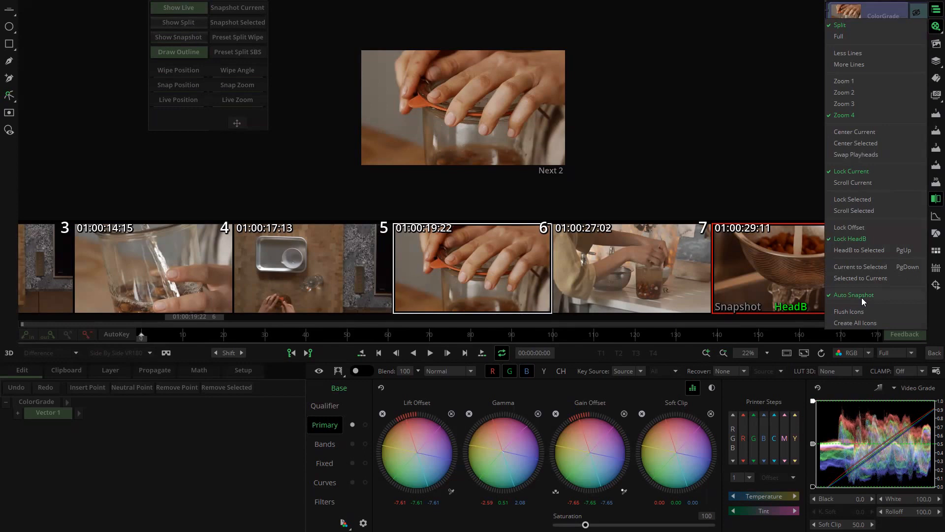
click(661, 270)
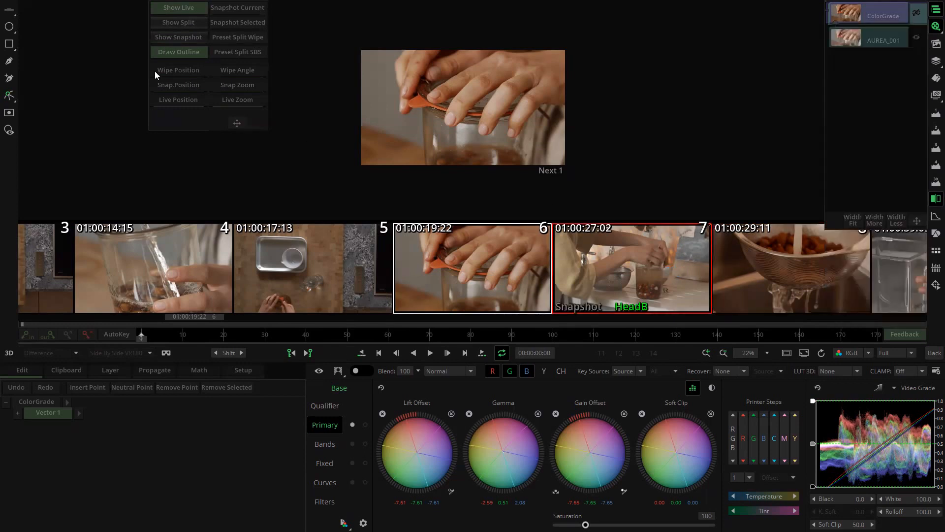
click(186, 23)
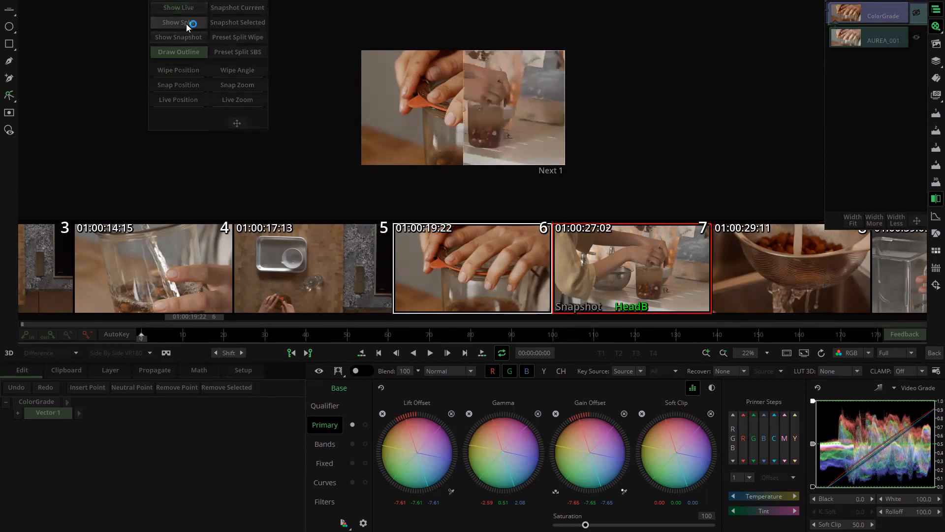
Step: Move HeadB along the storyboard from clip 8 to clip 17 and back to clip 12, comparing the snapshots with clip 6 in the split view
click(788, 257)
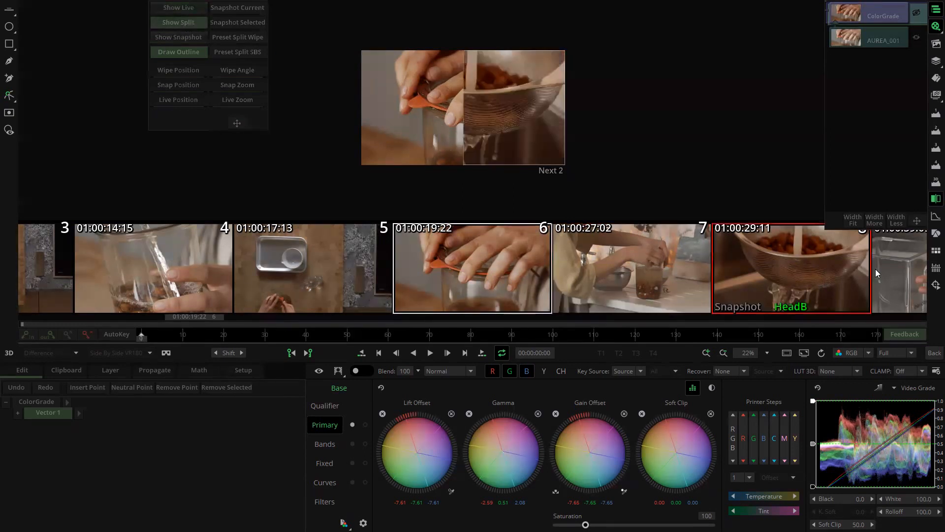
scroll(875, 268, down, 3)
click(650, 241)
scroll(811, 257, down, 2)
click(704, 251)
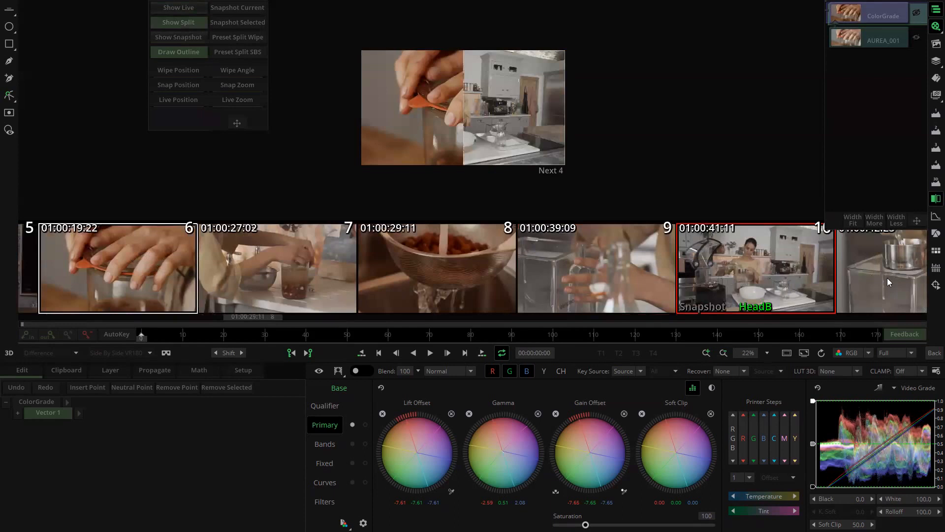
scroll(887, 278, down, 3)
click(841, 270)
scroll(840, 270, down, 3)
click(682, 252)
scroll(751, 272, down, 4)
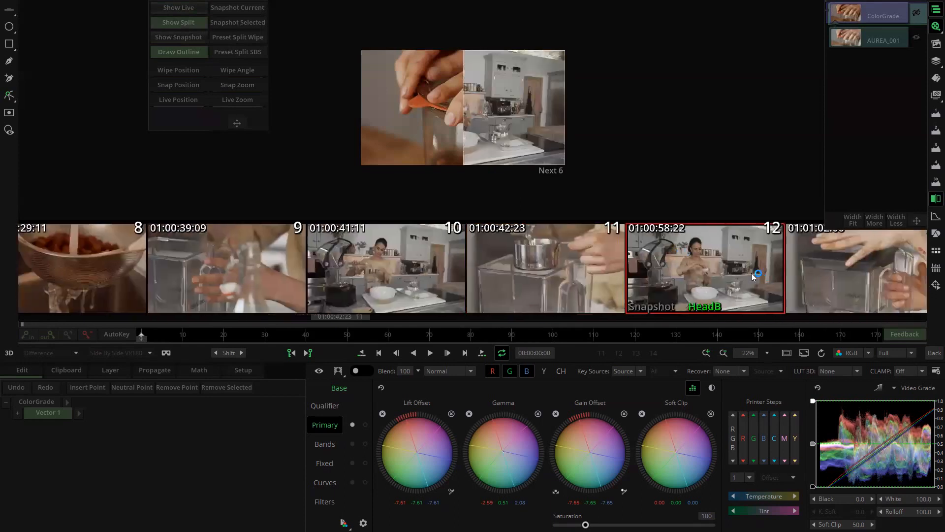
click(689, 253)
scroll(650, 268, down, 2)
click(700, 240)
scroll(597, 240, down, 3)
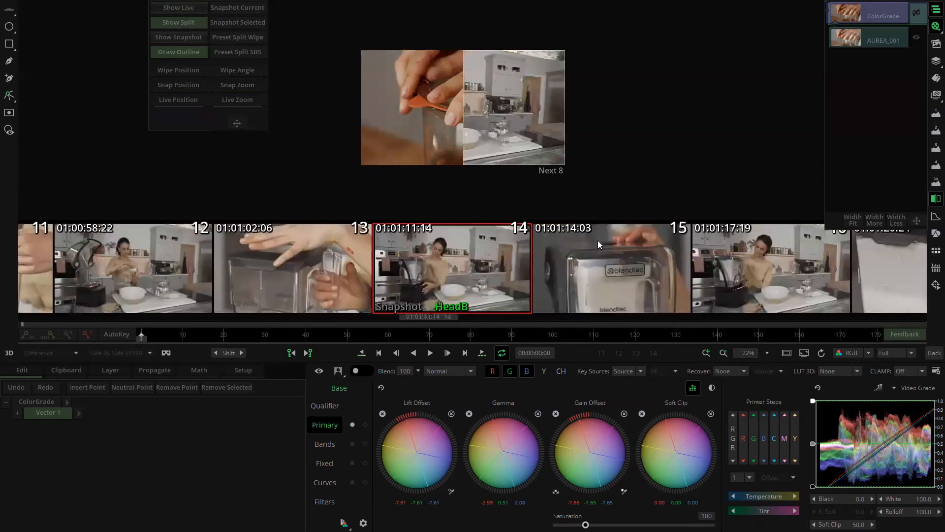
click(598, 240)
scroll(691, 257, down, 2)
click(691, 257)
scroll(808, 264, down, 2)
click(706, 257)
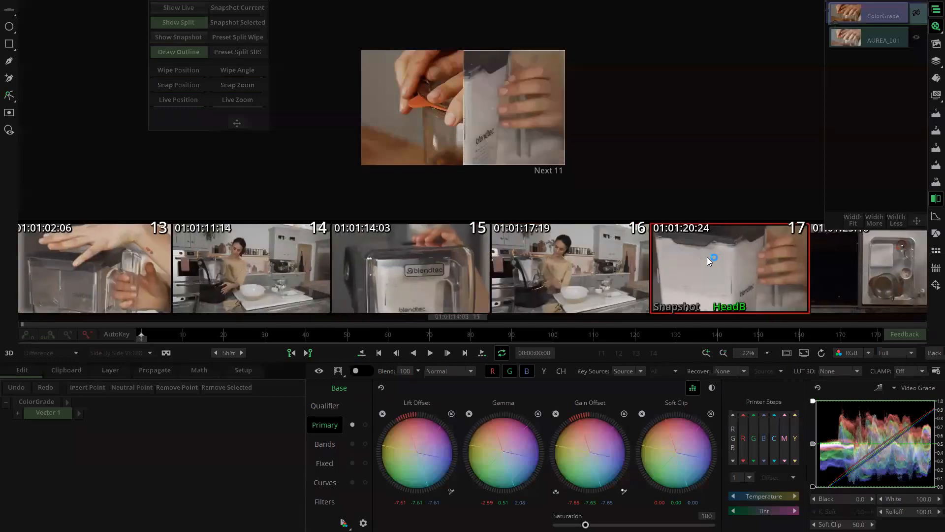
scroll(564, 273, up, 5)
click(564, 273)
scroll(739, 299, up, 2)
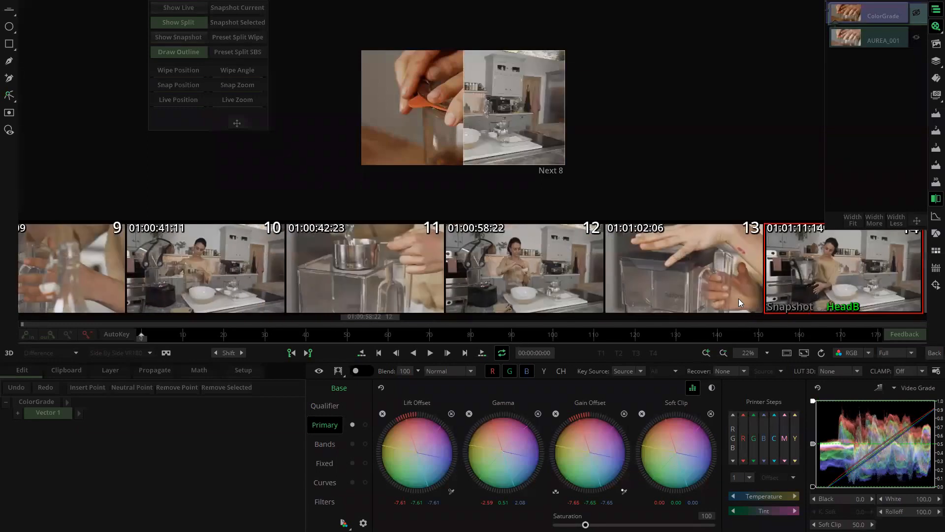
click(738, 296)
scroll(759, 279, up, 1)
click(759, 278)
scroll(755, 263, up, 1)
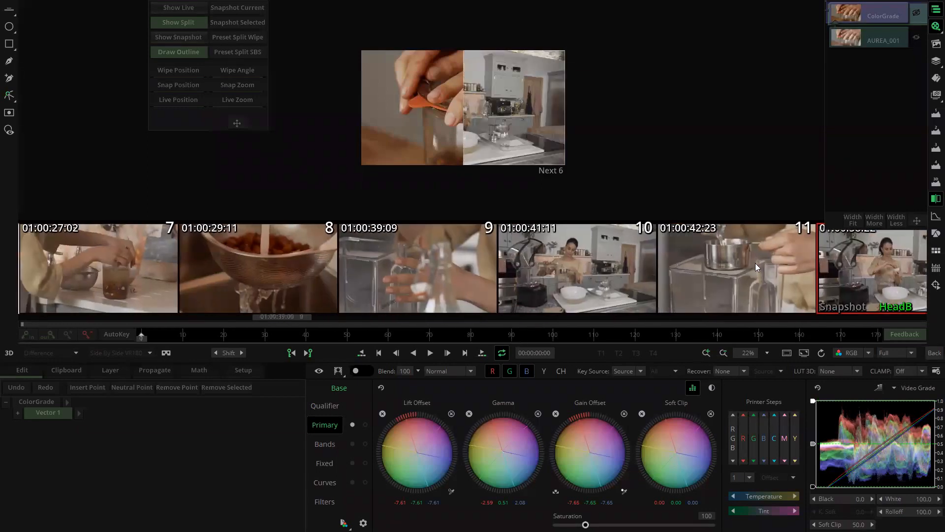
Step: Turn off the split outline, preview the side-by-side split preset, and switch back to the split wipe preset
click(191, 51)
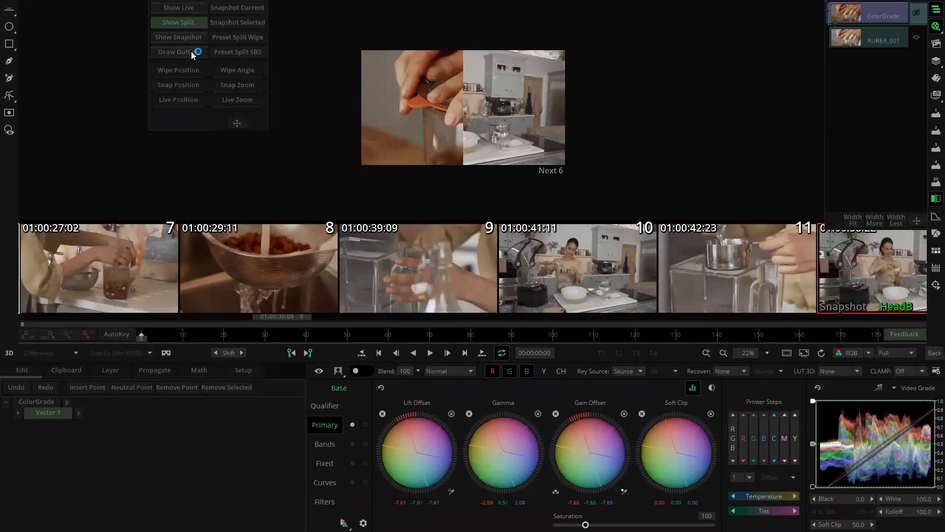
click(249, 51)
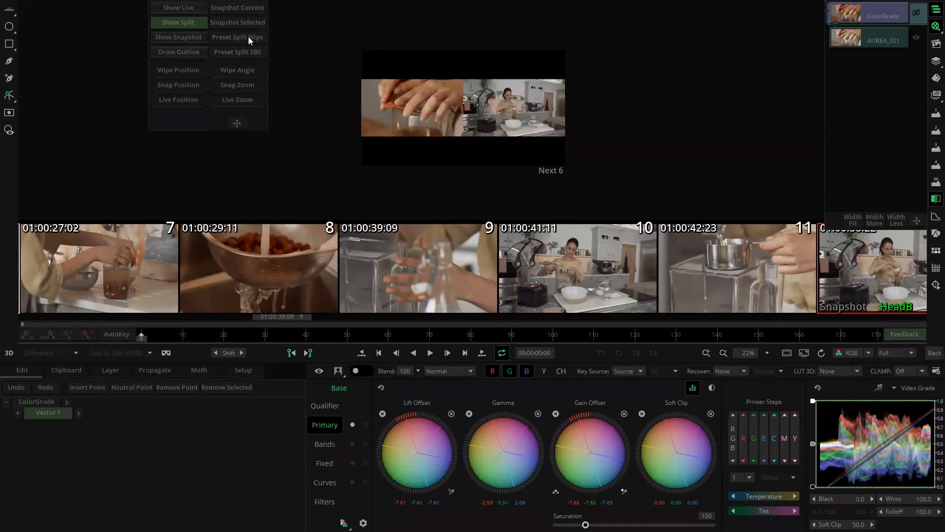
click(248, 36)
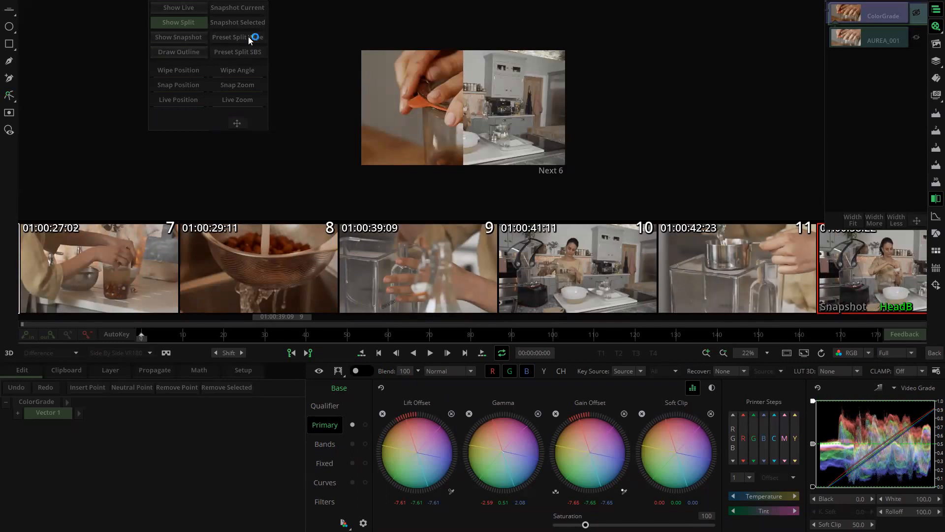
Step: Try different wipe positions, wipe angles and image zooms in the split view, and restore the split wipe preset
drag(170, 71, 196, 76)
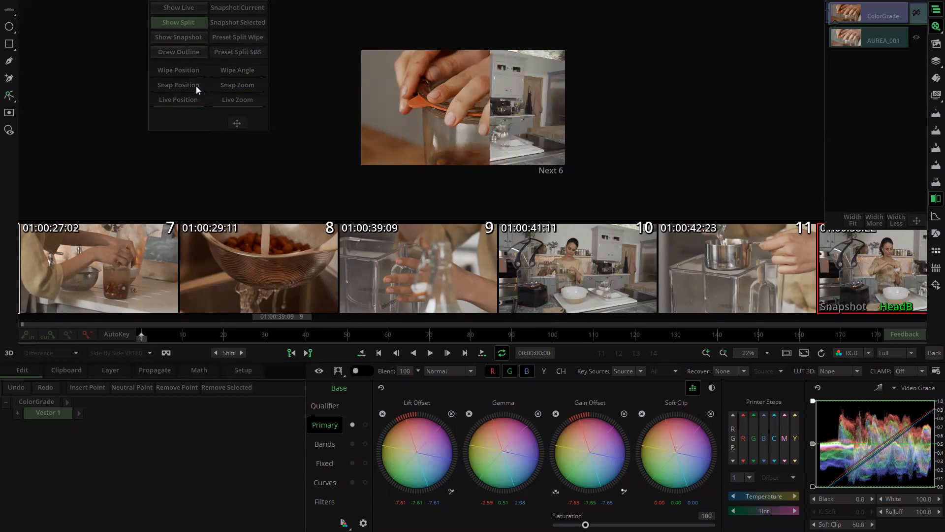
drag(227, 72, 324, 88)
mouse_move(235, 85)
mouse_down()
mouse_move(211, 78)
mouse_move(222, 87)
mouse_up()
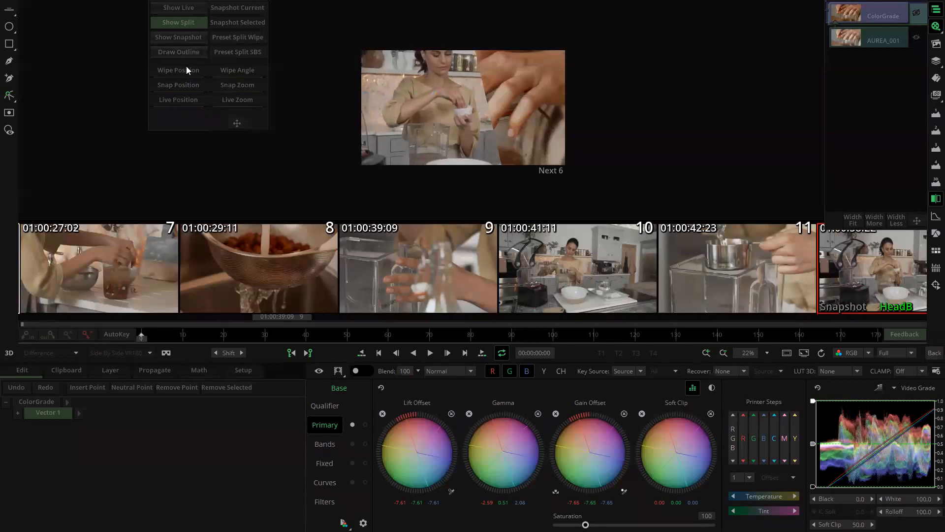
drag(232, 85, 230, 104)
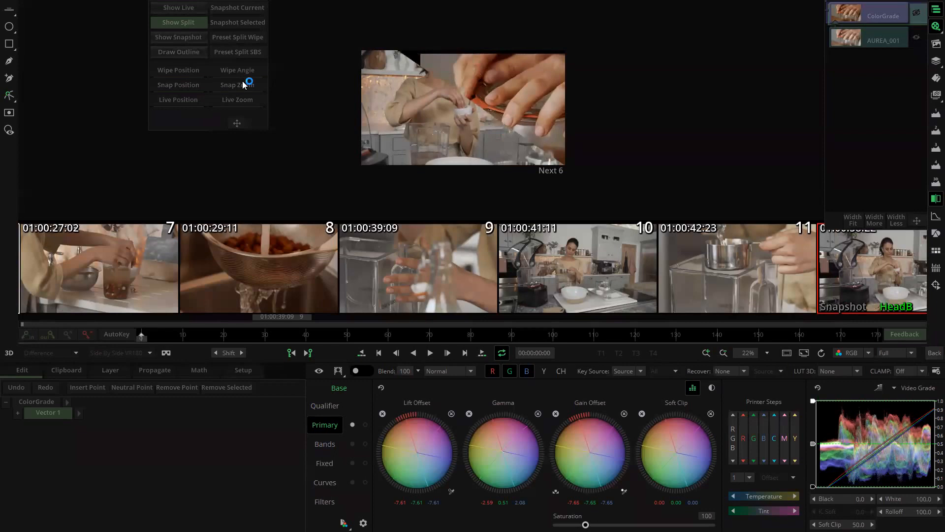
mouse_move(246, 72)
mouse_down()
mouse_move(289, 83)
mouse_move(253, 72)
mouse_move(257, 79)
mouse_up()
drag(202, 71, 162, 81)
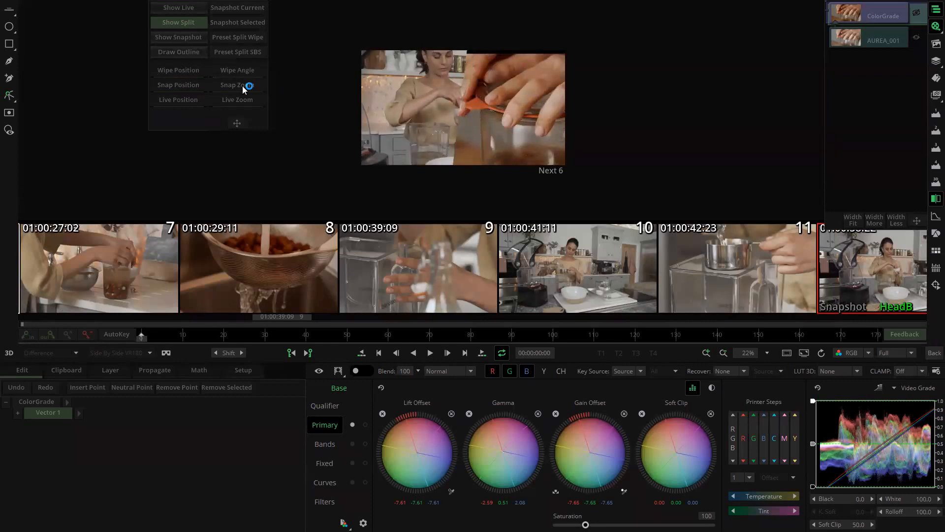
click(237, 39)
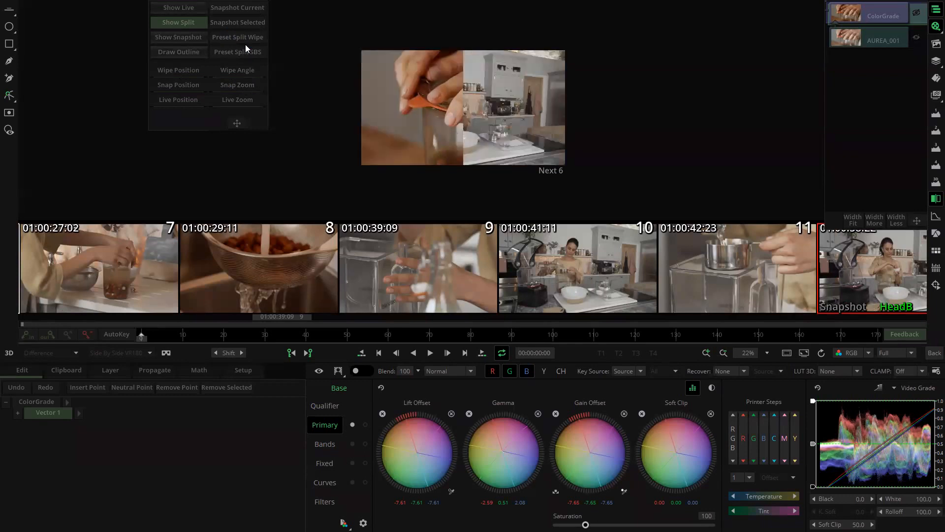
Step: Apply the side-by-side split preset and switch the viewer back to the live image
click(248, 49)
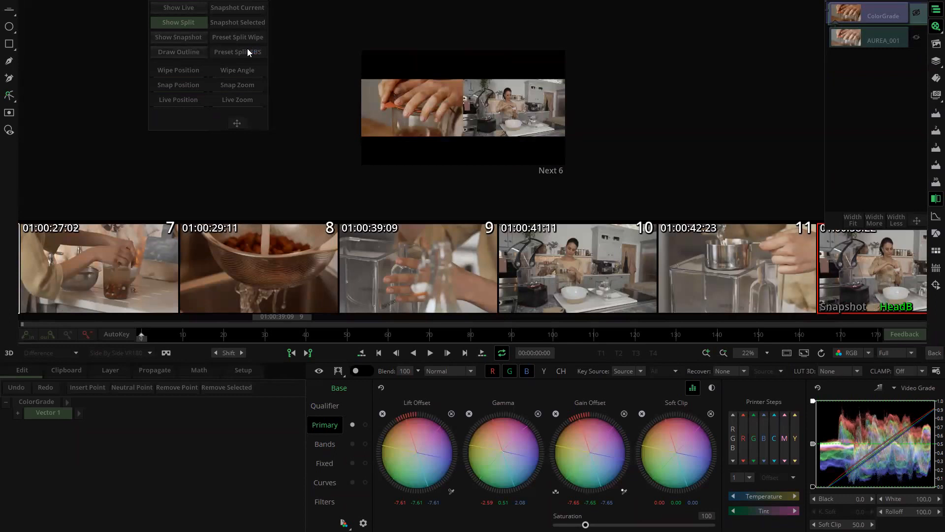
click(182, 9)
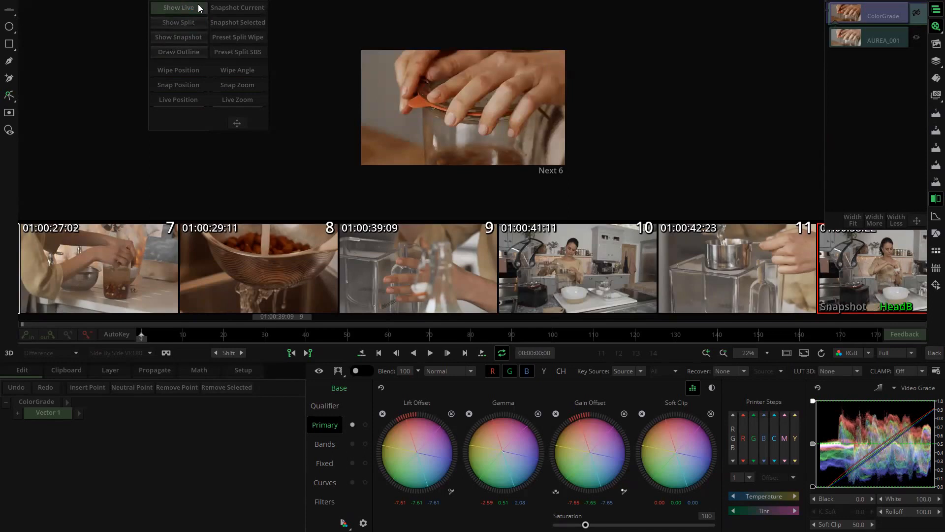
Step: Center the storyboard on the current clip and move HeadB to clip 5, enlarging the viewer image to 33%
click(933, 29)
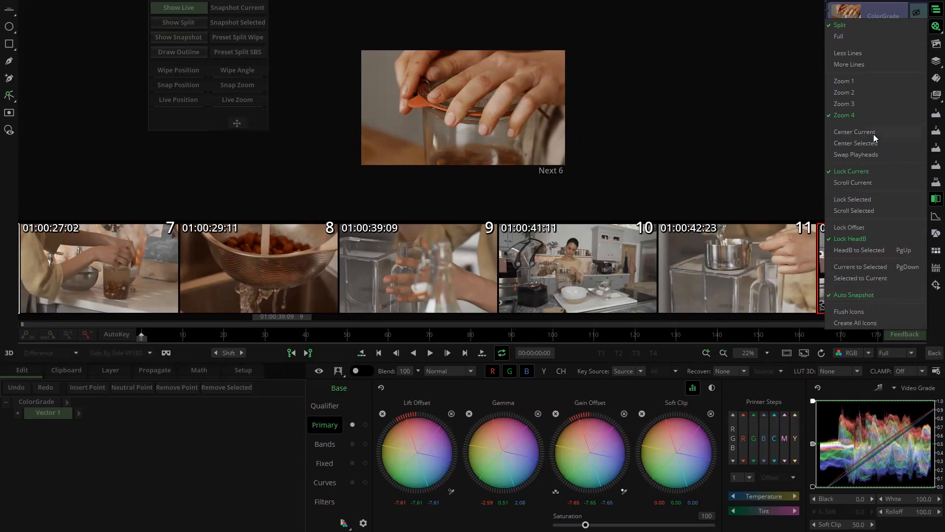
click(847, 132)
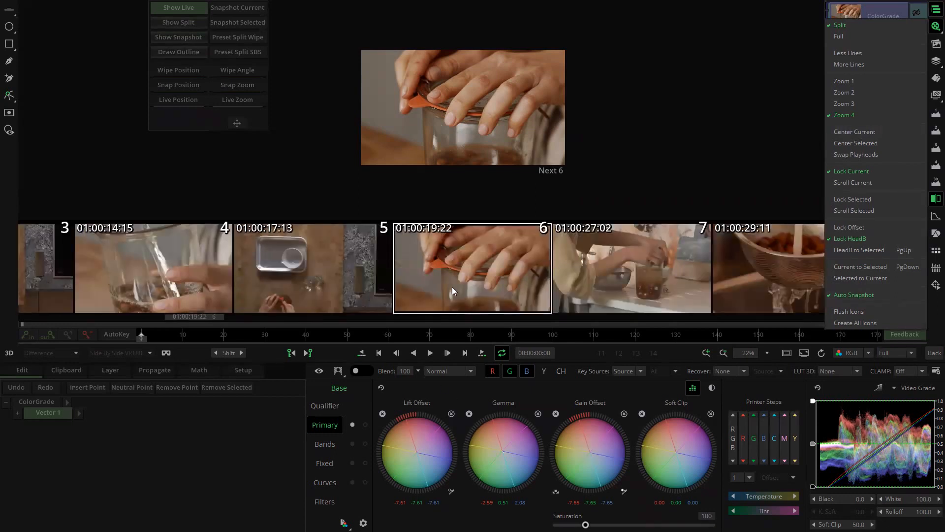
click(347, 273)
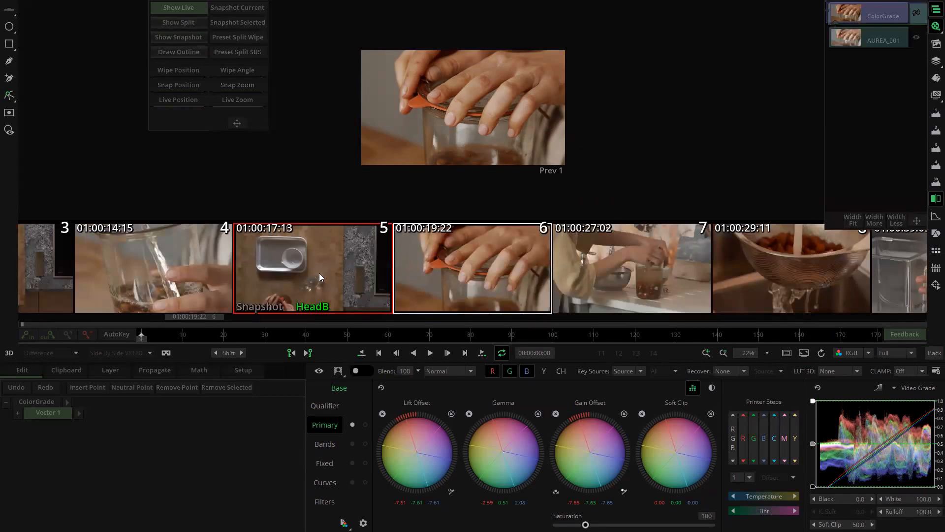
click(193, 257)
click(288, 265)
scroll(553, 178, up, 1)
scroll(571, 185, up, 1)
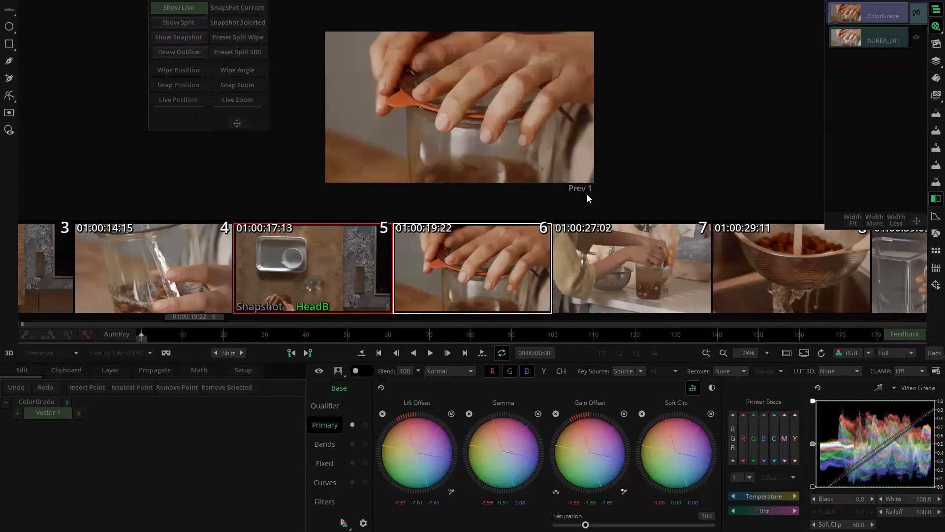
scroll(584, 196, up, 1)
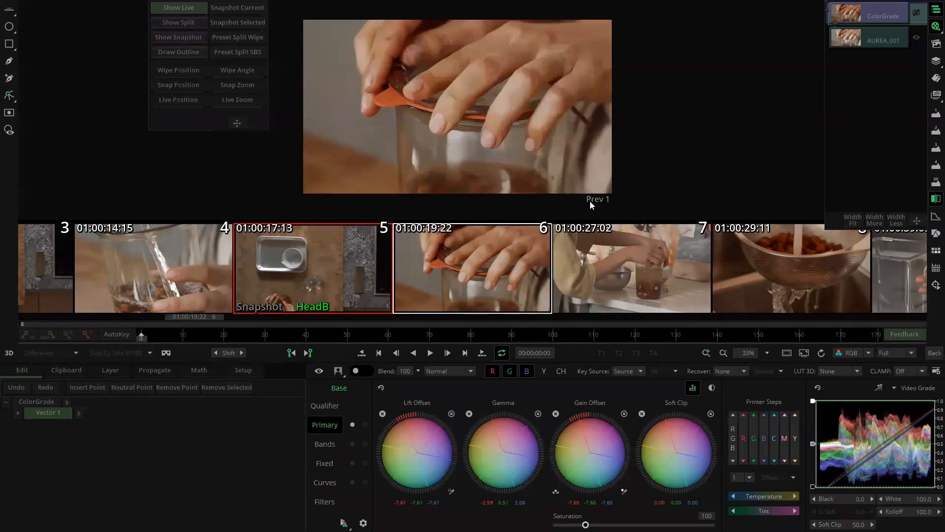
Step: Move HeadB back and forth among the clips around clip 6, from clip 4 to clip 9, ending on clip 8
click(156, 274)
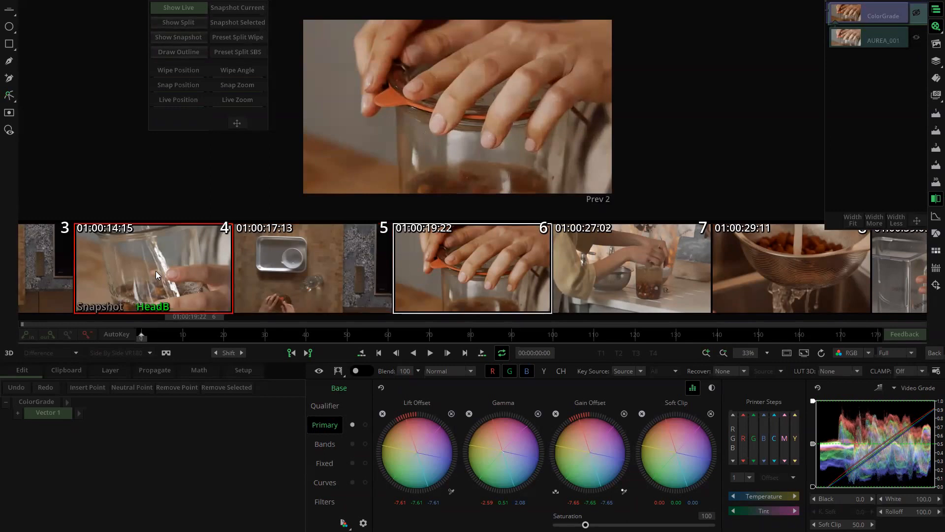
click(179, 255)
click(379, 263)
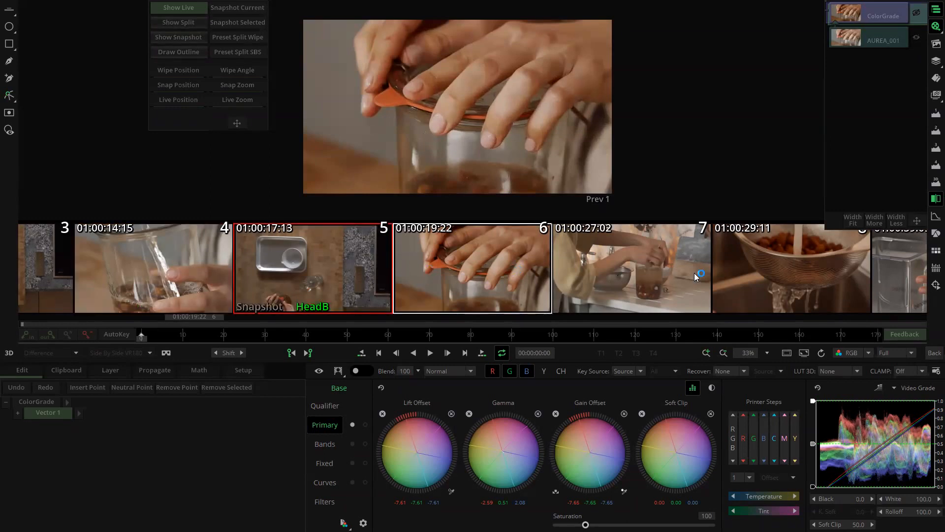
click(694, 271)
click(768, 269)
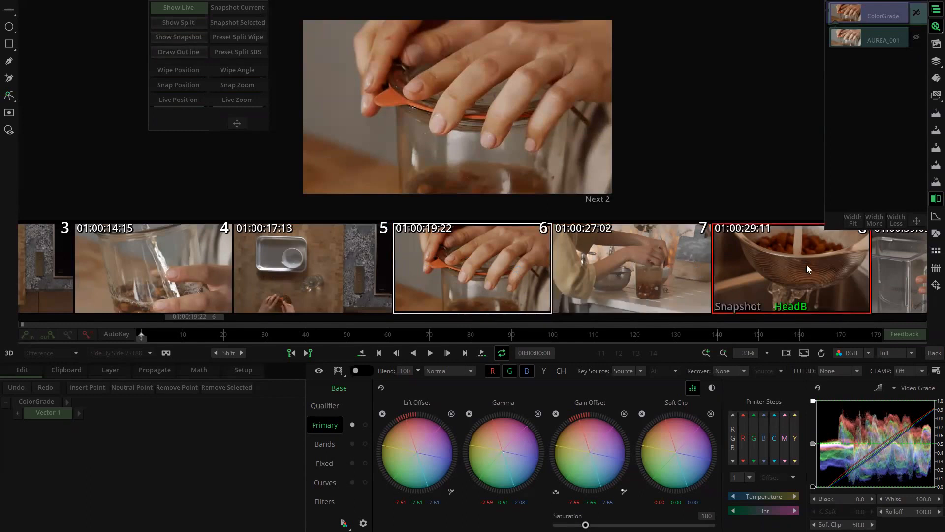
click(892, 268)
click(822, 265)
click(684, 252)
click(775, 256)
click(882, 258)
click(773, 271)
click(615, 259)
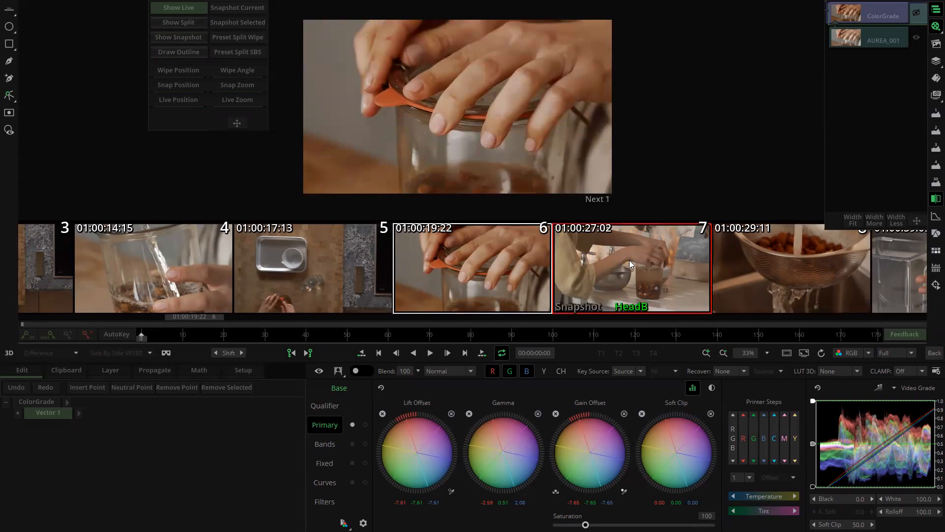
click(766, 269)
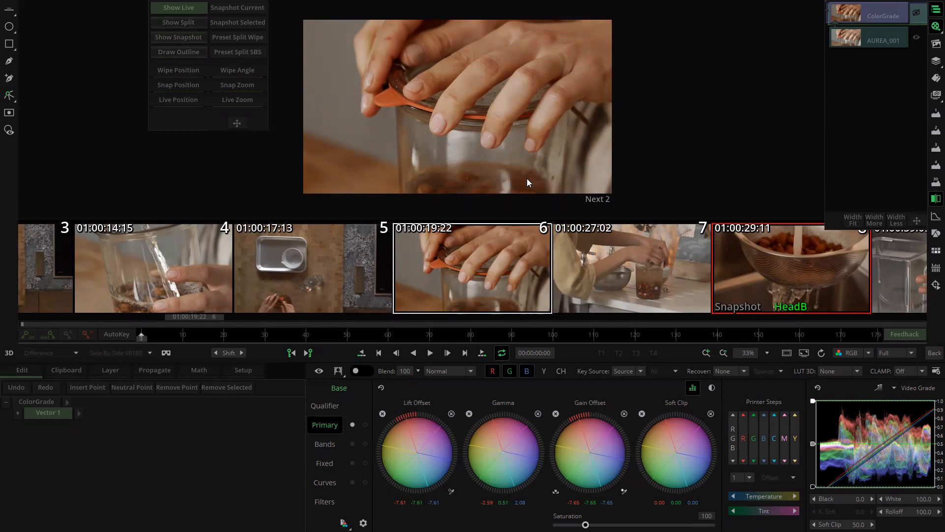
Step: Show the side-by-side split, move HeadB to clip 5 to compare it with clip 6, and return to the live image
click(185, 23)
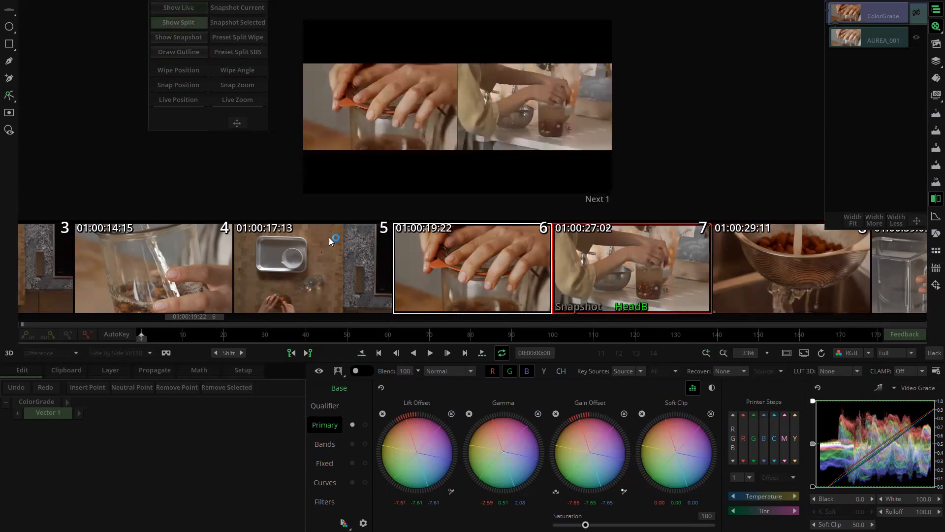
right_click(51, 256)
right_click(315, 268)
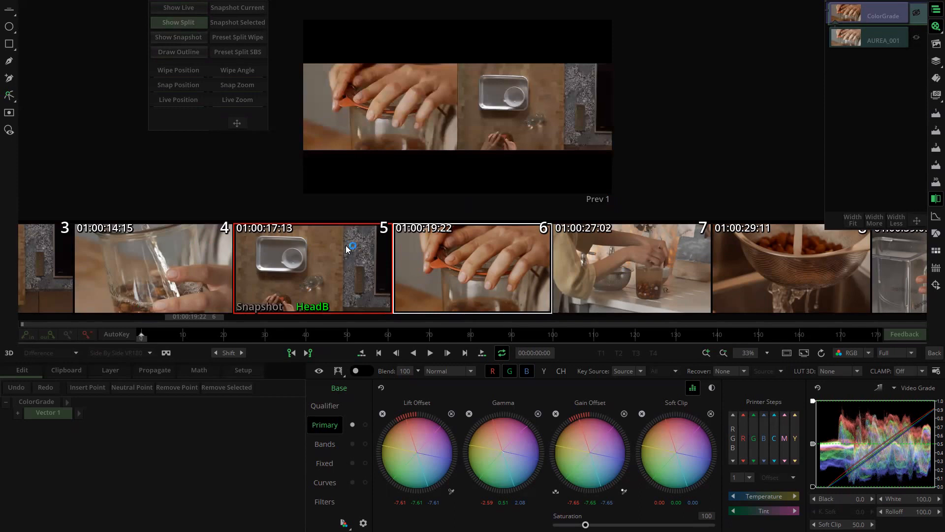
click(165, 9)
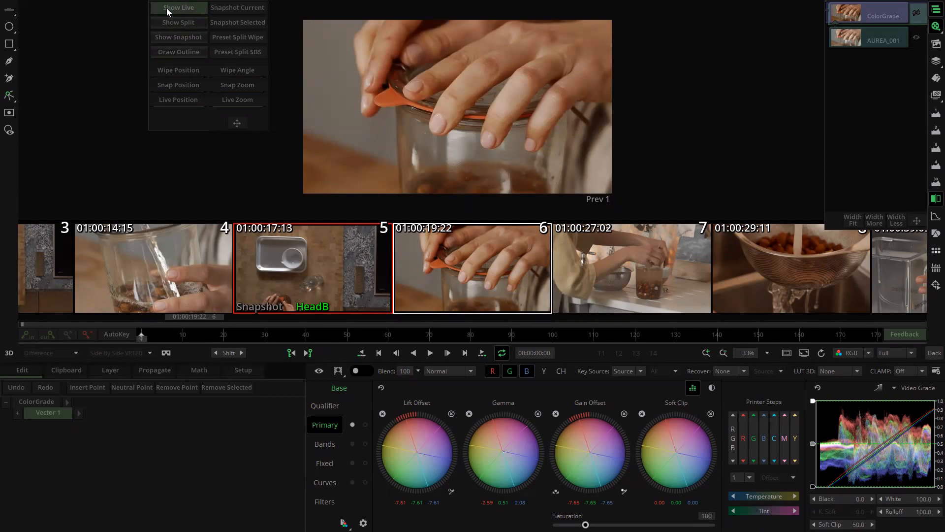
Step: Place HeadB on clip 18 further along the storyboard and return the storyboard view to clip 6
click(931, 29)
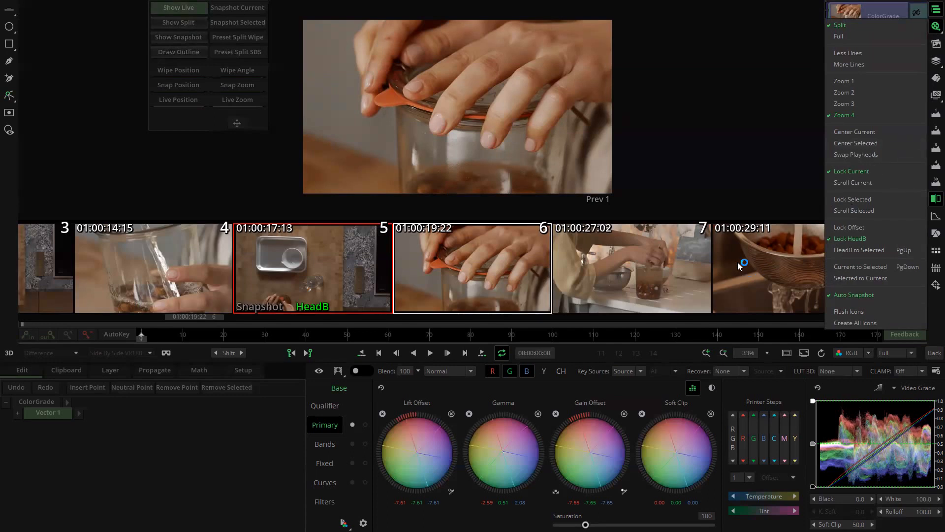
drag(743, 265, 440, 269)
drag(645, 266, 169, 268)
drag(713, 246, 282, 233)
drag(727, 264, 543, 261)
click(822, 251)
drag(606, 246, 294, 246)
click(686, 260)
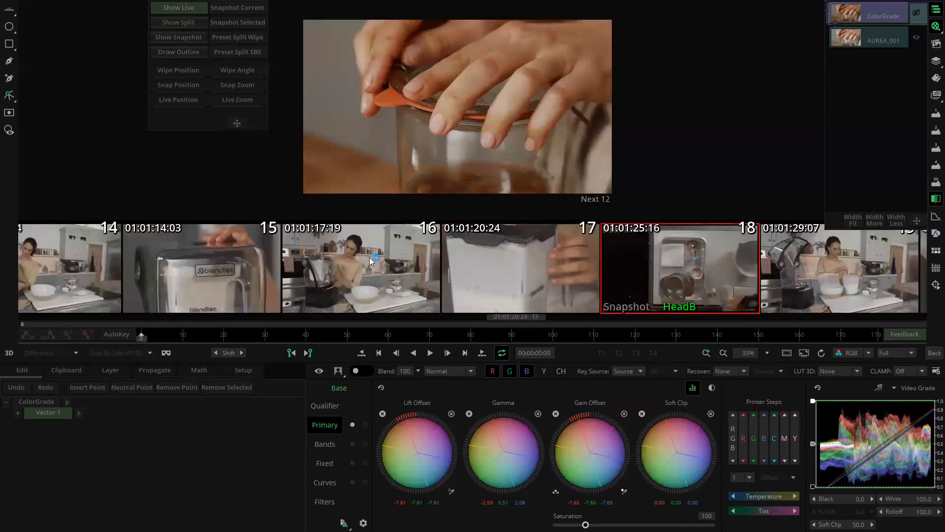
drag(416, 261, 832, 255)
drag(275, 265, 713, 258)
drag(221, 264, 601, 254)
drag(147, 256, 497, 227)
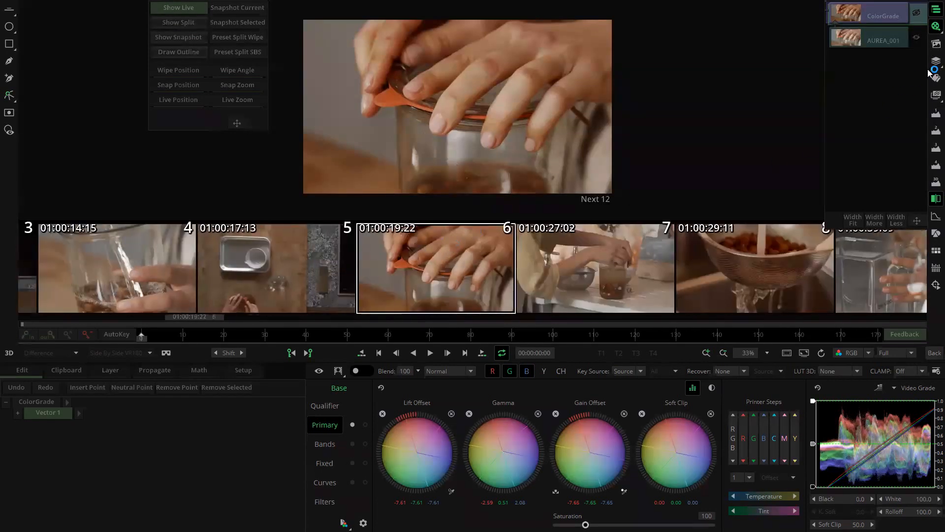
Step: Center the storyboard on the selected clip, then move HeadB to clip 20 and compare it with clip 6 in the split view
click(932, 32)
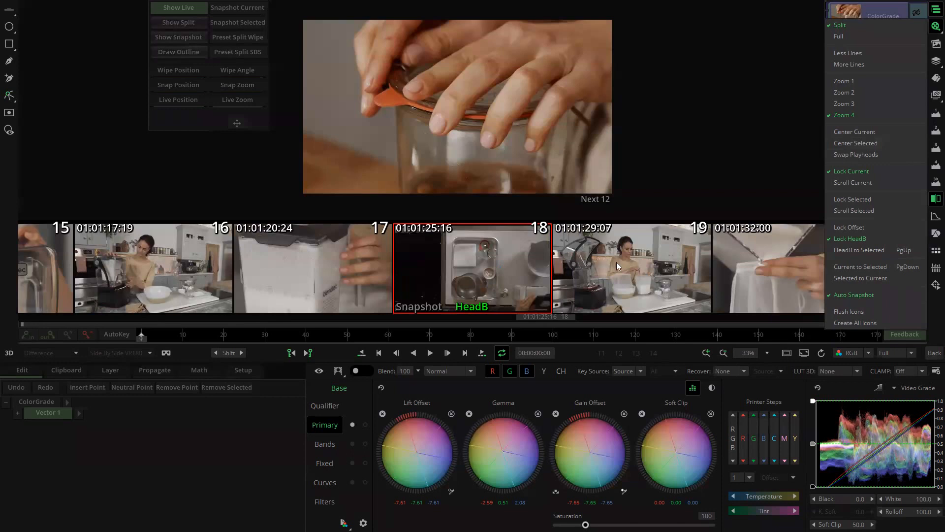
click(651, 263)
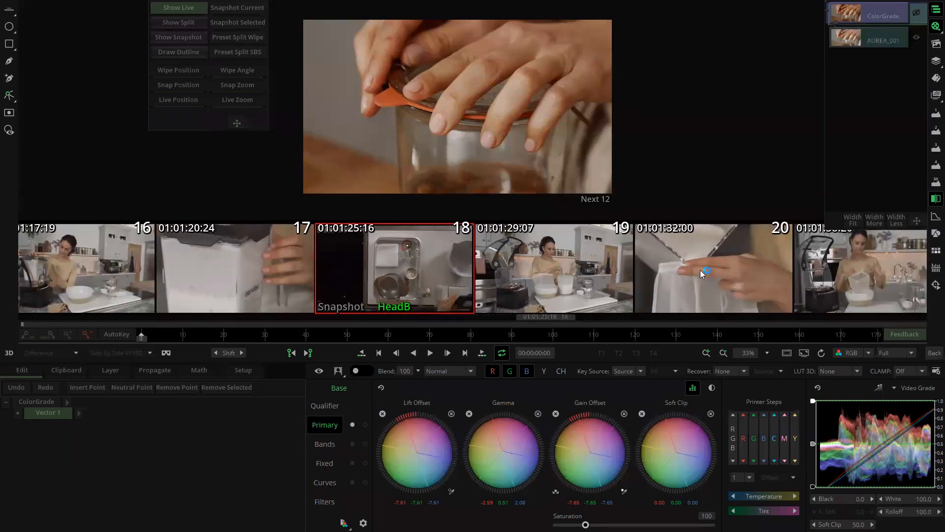
click(738, 257)
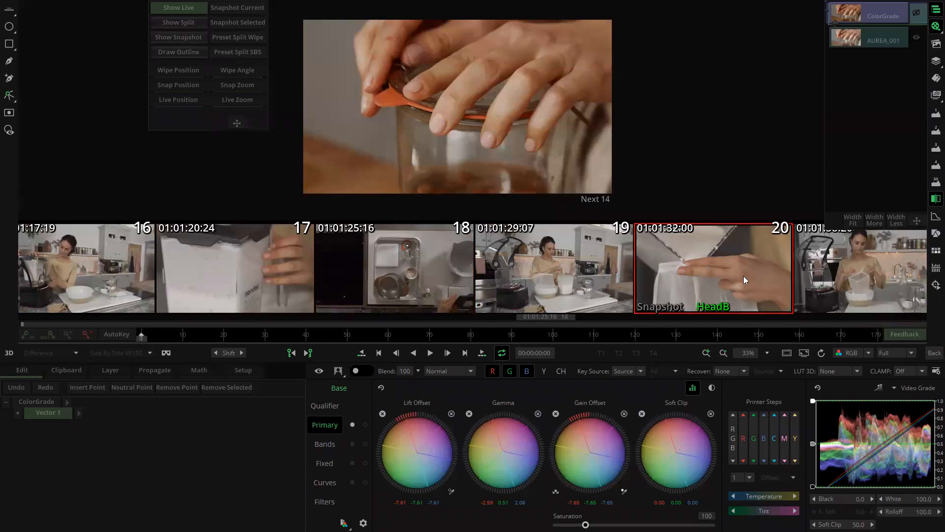
click(190, 20)
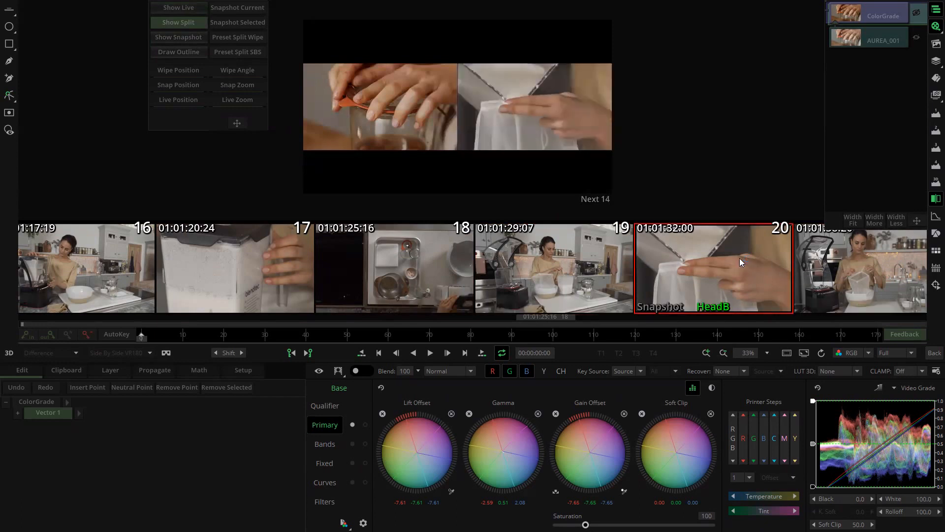
Step: Center the storyboard on the current clip 6 and set HeadB to clip 5
click(931, 29)
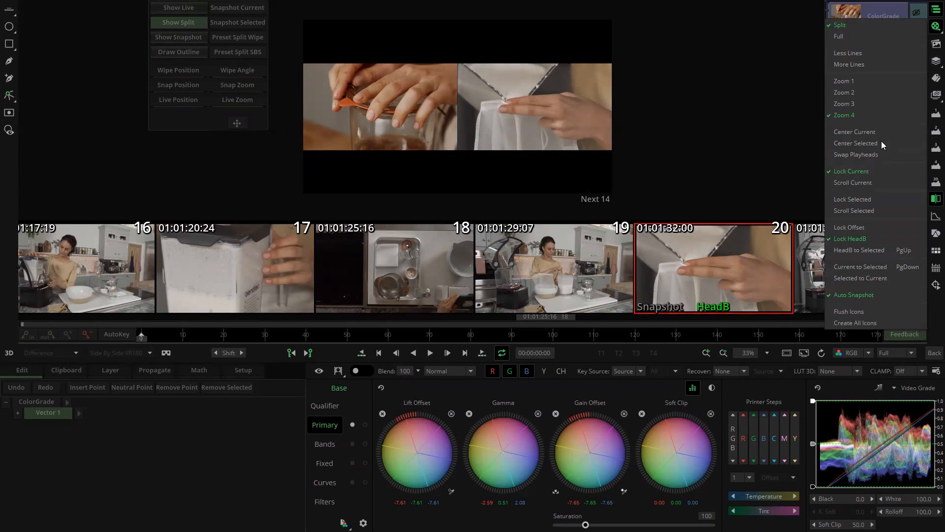
click(868, 130)
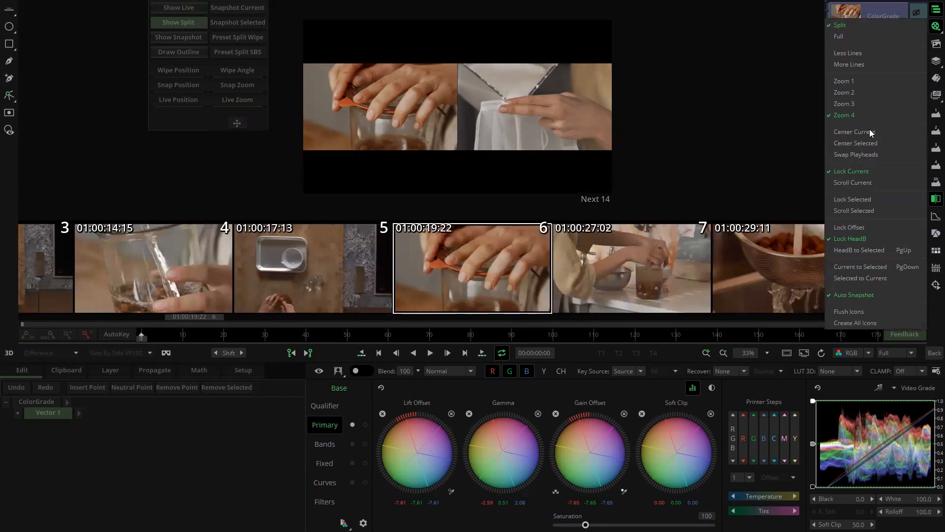
click(475, 272)
click(358, 264)
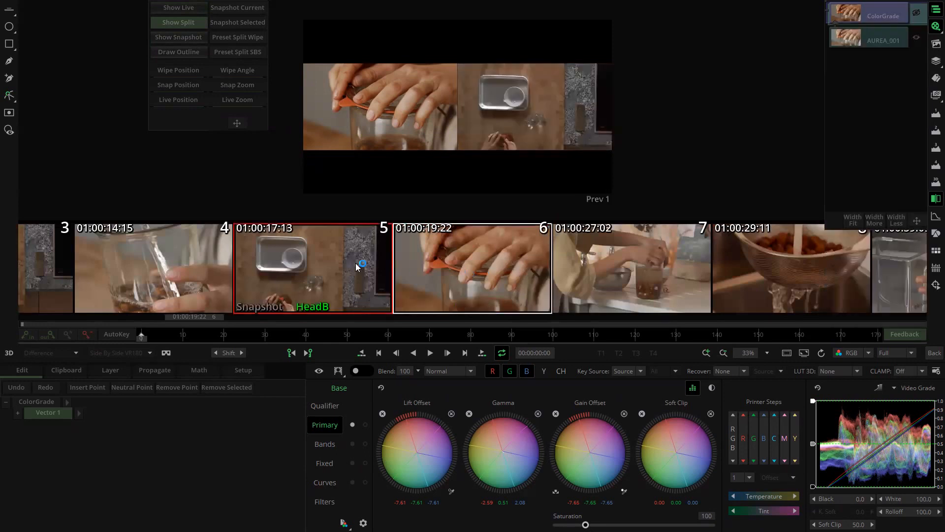
Step: Step the current clip forward from 6 to 13 and back to 6, comparing each with clip 5's snapshot in the split view
key(Down)
key(Down)
key(Down)
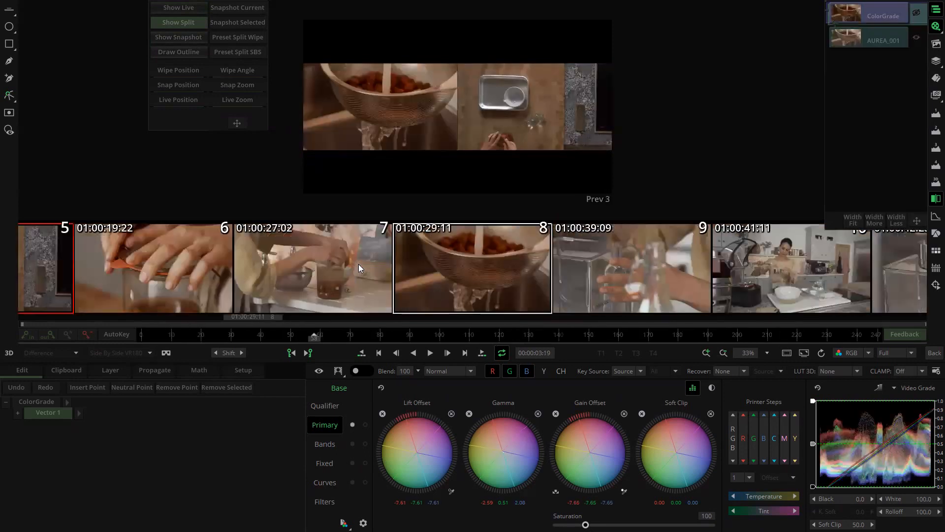
key(Down)
key(Down)
key(Down)
key(Down)
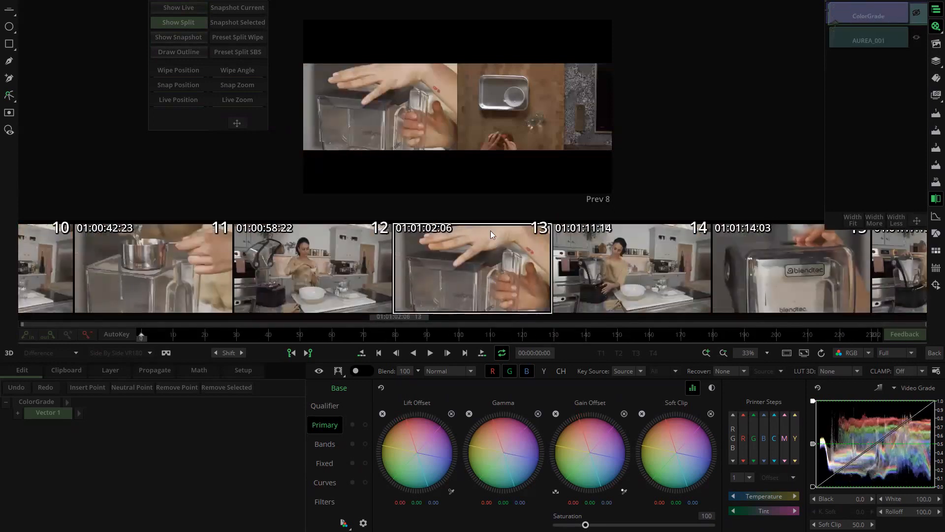
key(Up)
key(Up)
key(Up)
key(Up)
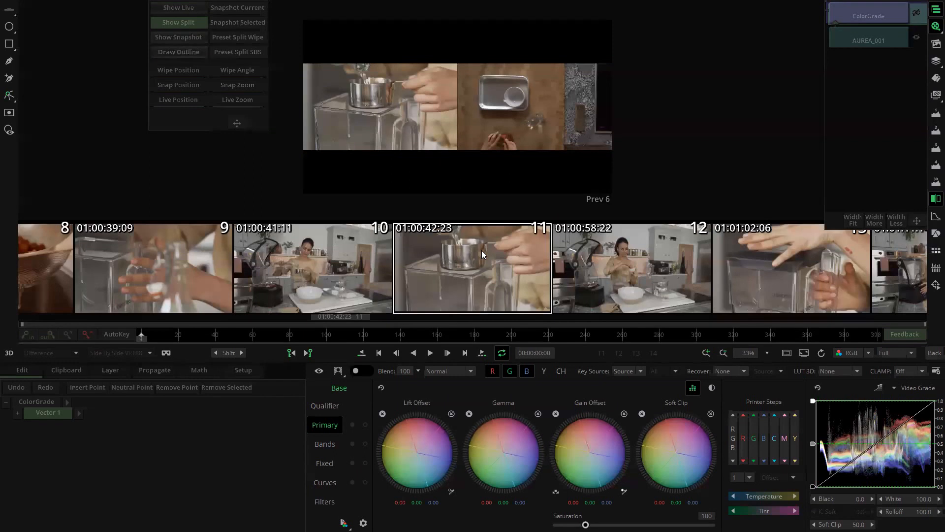
key(Up)
key(Up)
key(Up)
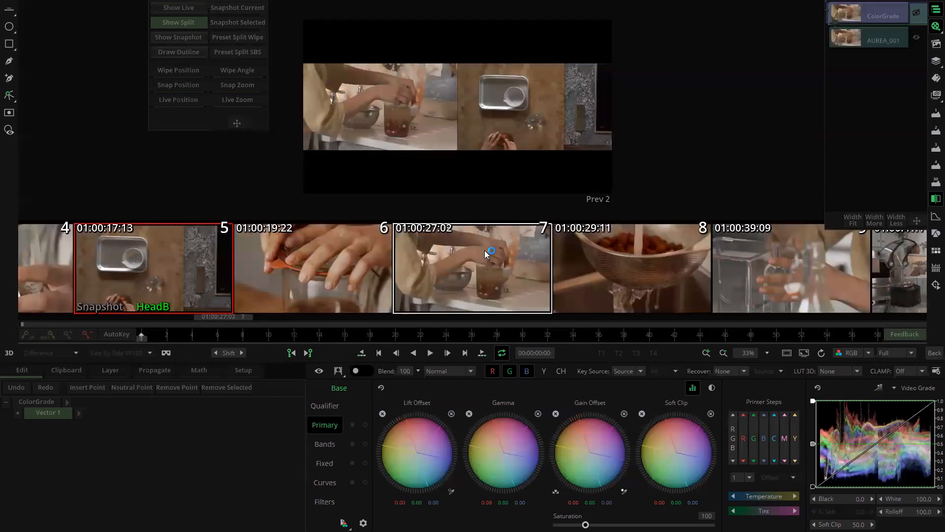
Step: Check the Lock Current and Lock Selected options for the storyboard
click(933, 28)
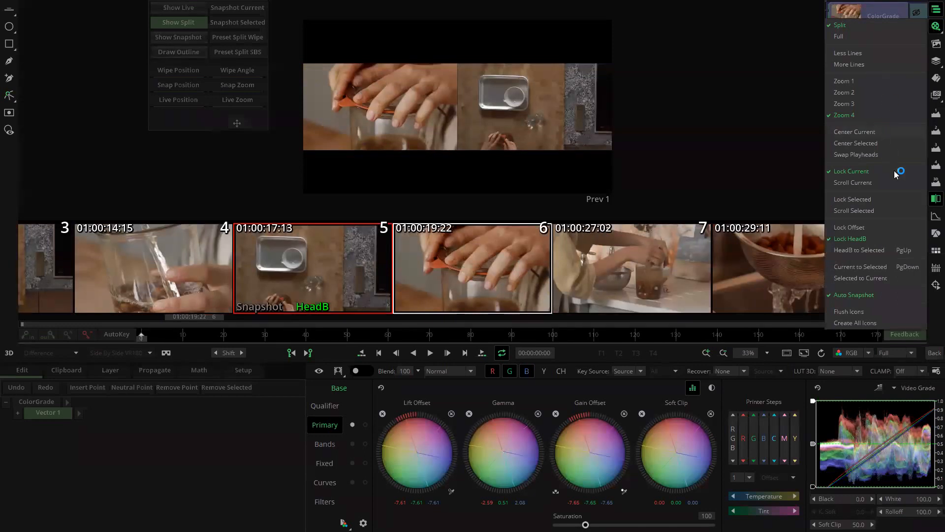
click(869, 197)
click(480, 264)
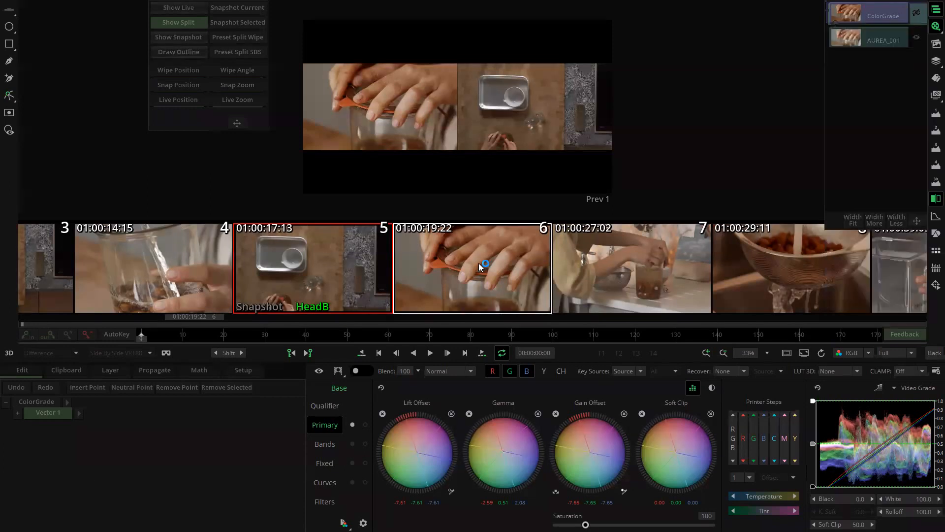
Step: Advance the current clip from 6 to 18 while keeping clip 5 as the HeadB snapshot reference in the split view
click(362, 254)
key(Page_Down)
key(Page_Down)
key(Page_Down)
key(Page_Down)
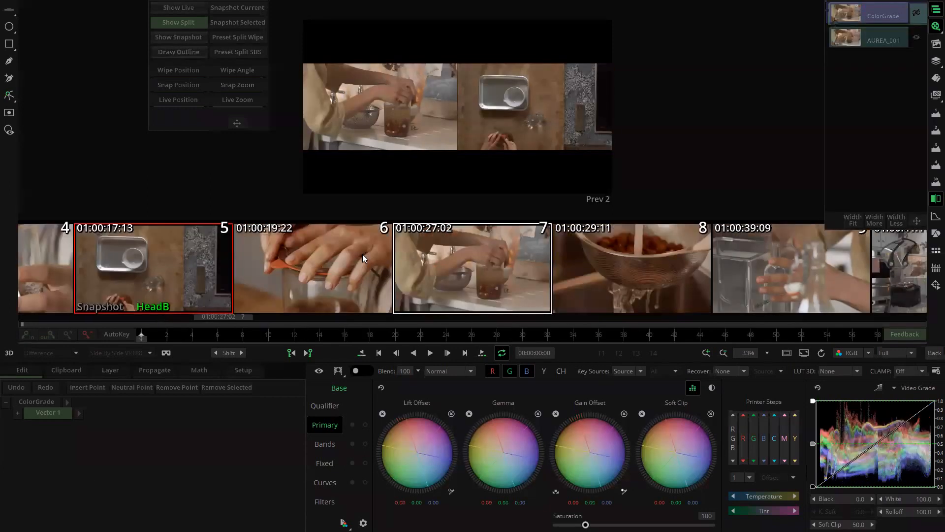
key(Page_Down)
key(Page_Down)
key(Page_Down)
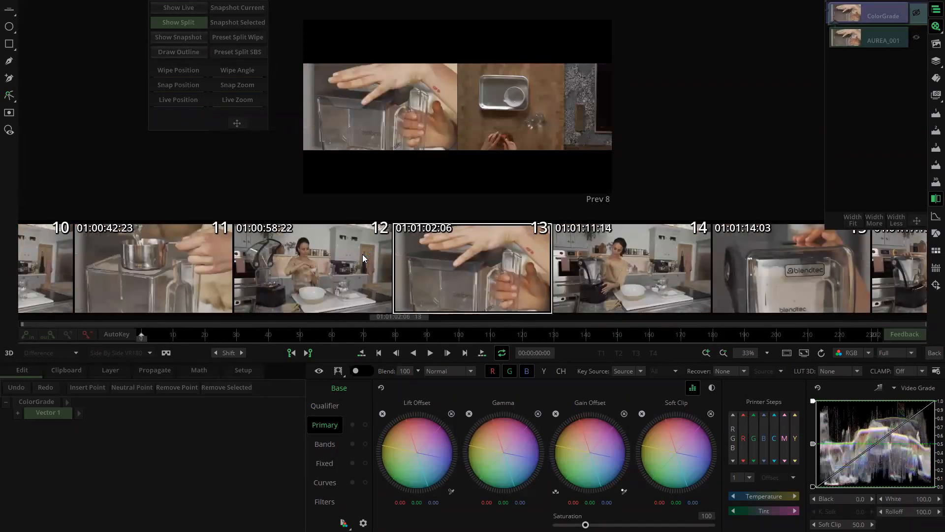
key(Page_Down)
key(Page_Down)
key(Page_Down)
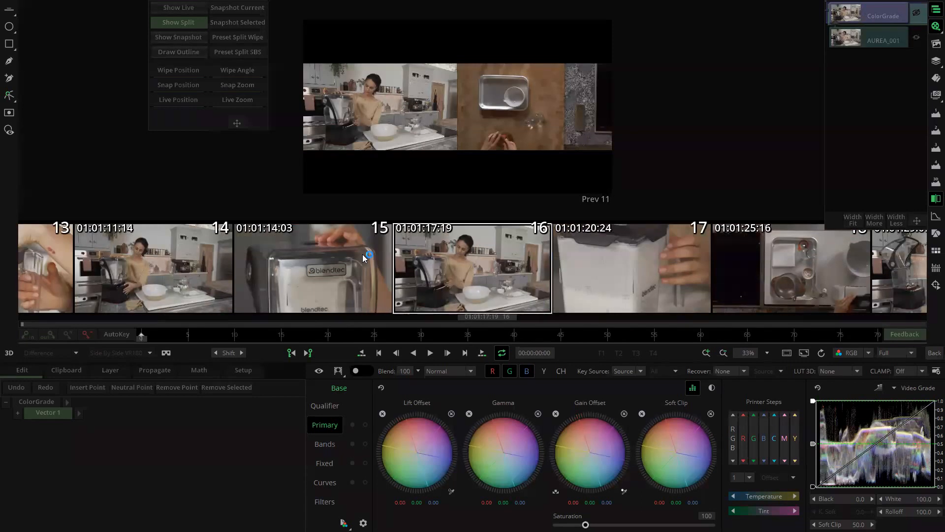
key(Page_Down)
key(Page_Down)
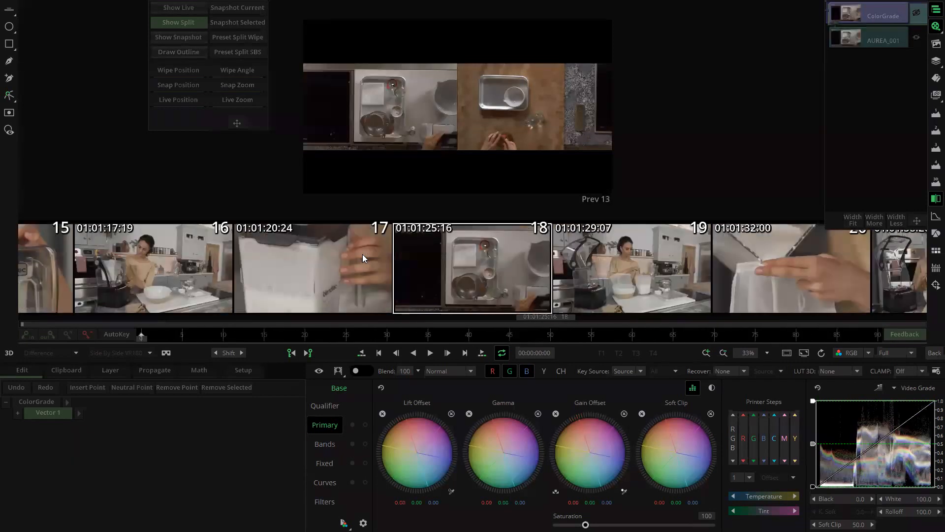
Step: Step the current clip back from 18 to 9 while keeping clip 5 as the snapshot in the split view
key(Page_Down)
key(Page_Up)
key(Page_Up)
key(Page_Up)
key(Page_Up)
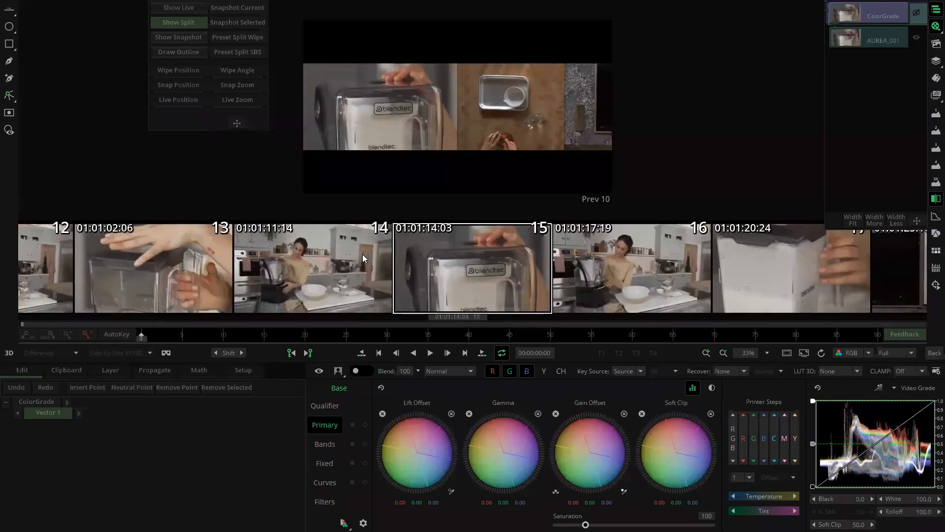
key(Page_Up)
key(Page_Up)
key(Page_Up)
key(Page_Up)
key(Page_Up)
key(Page_Up)
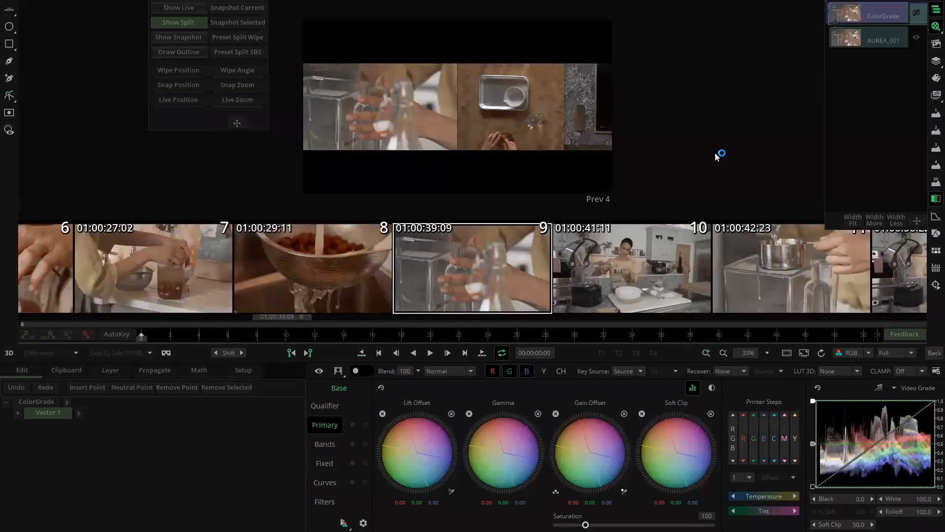
Step: Set the storyboard to Scroll Selected and choose clip 8 as the HeadB snapshot reference
click(932, 28)
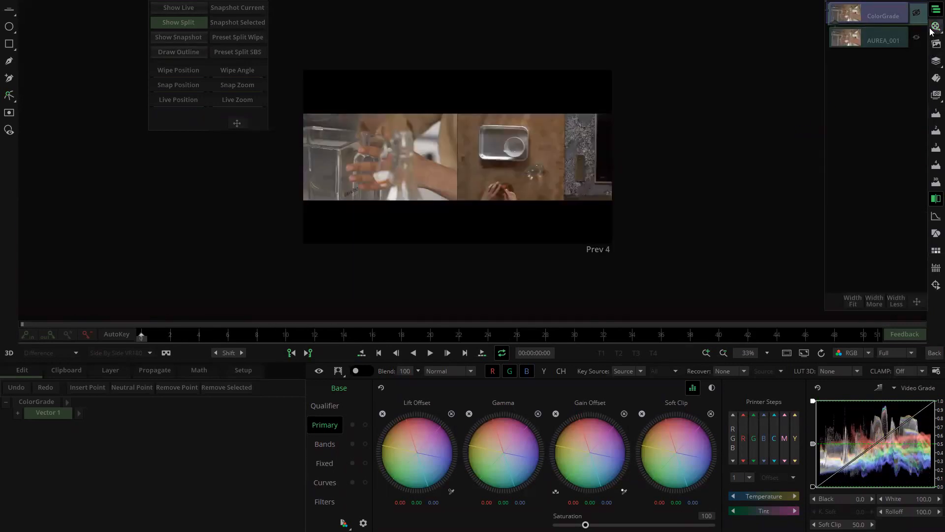
click(931, 31)
right_click(931, 35)
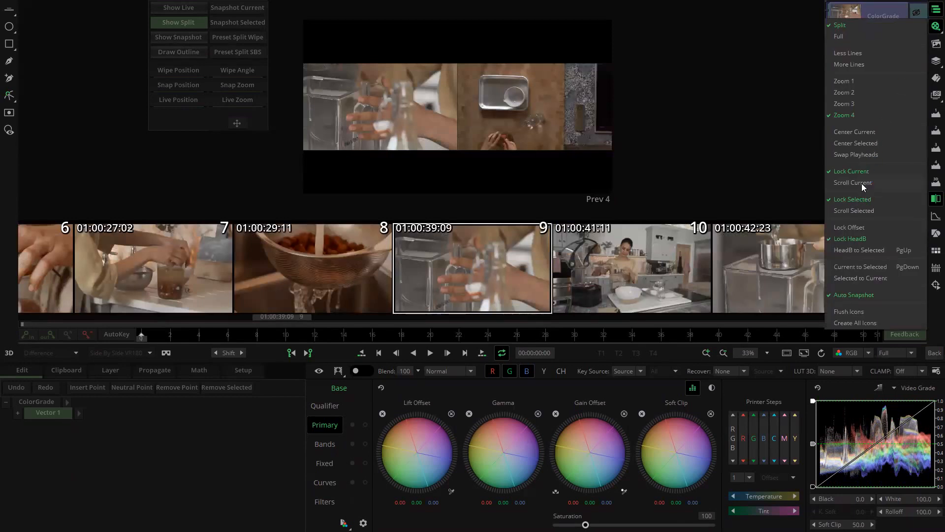
click(855, 211)
click(302, 275)
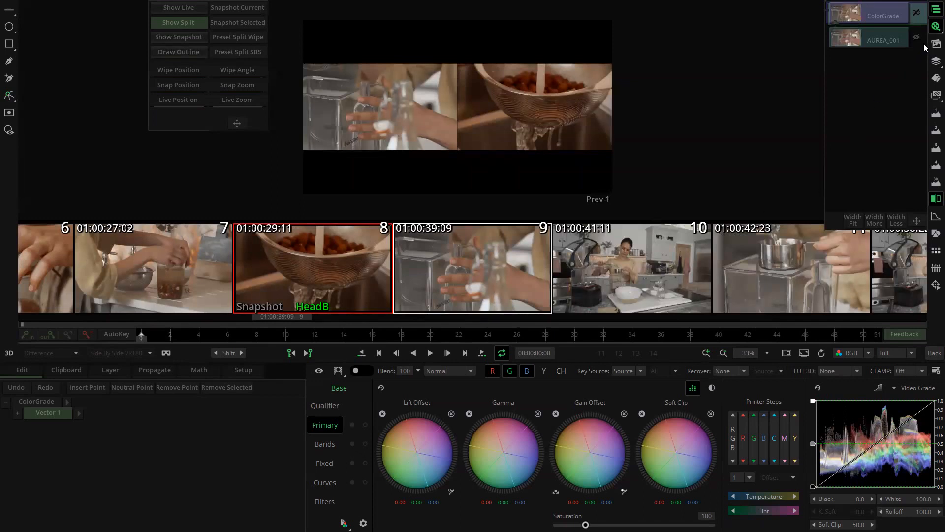
Step: Switch the storyboard to Lock Current with Lock Offset and choose clip 7 as the HeadB reference
click(931, 30)
click(930, 31)
right_click(930, 30)
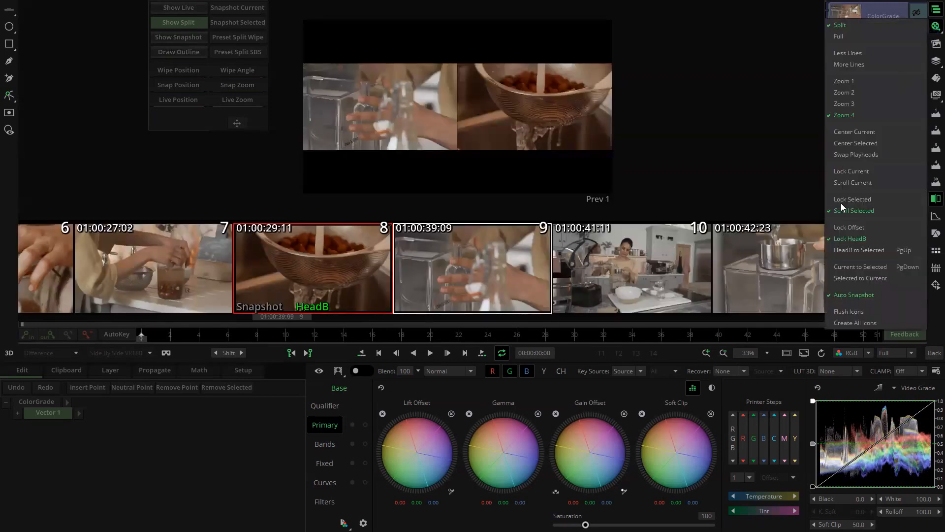
click(854, 172)
click(186, 269)
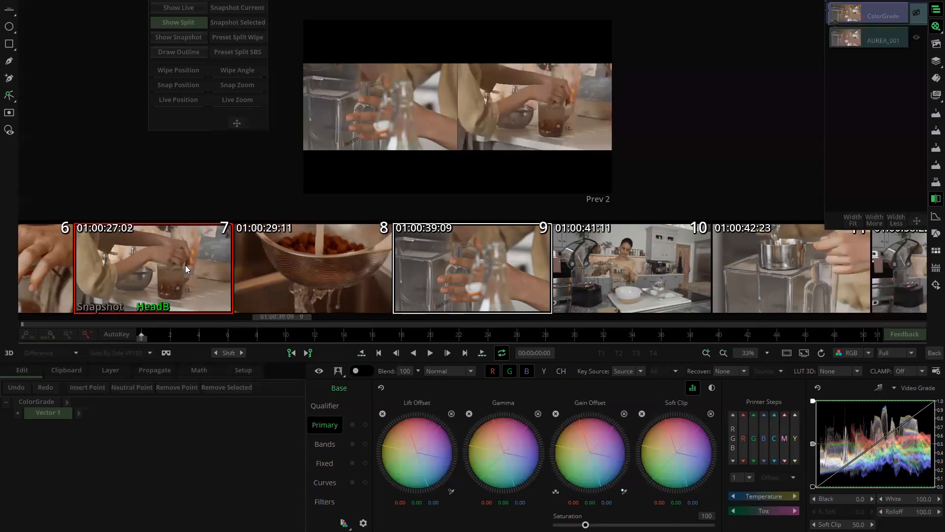
Step: Advance the current clip to 11 with HeadB following two clips behind, and show only the live image
key(Page_Down)
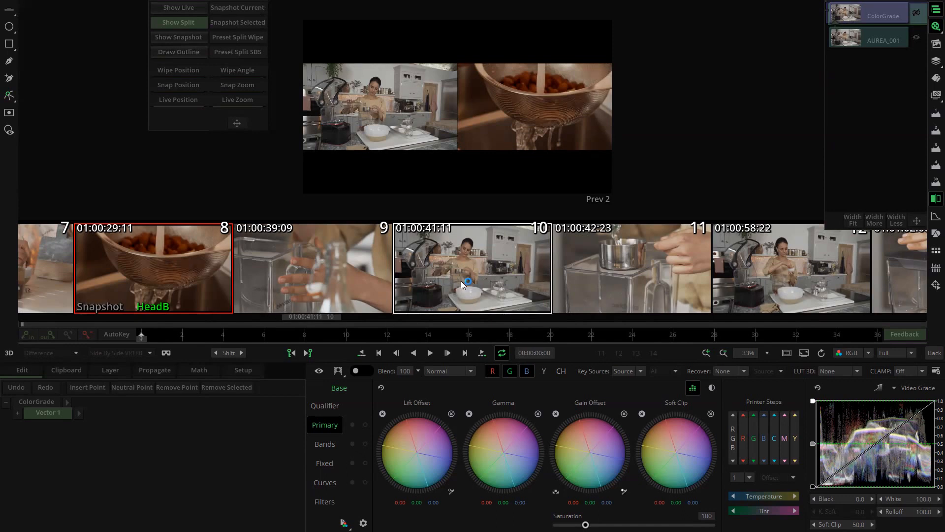
key(Page_Down)
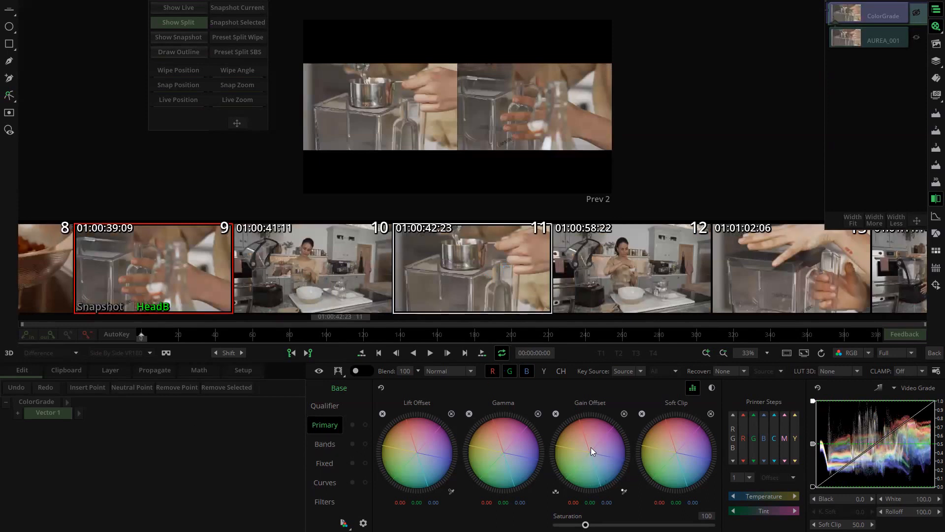
click(190, 10)
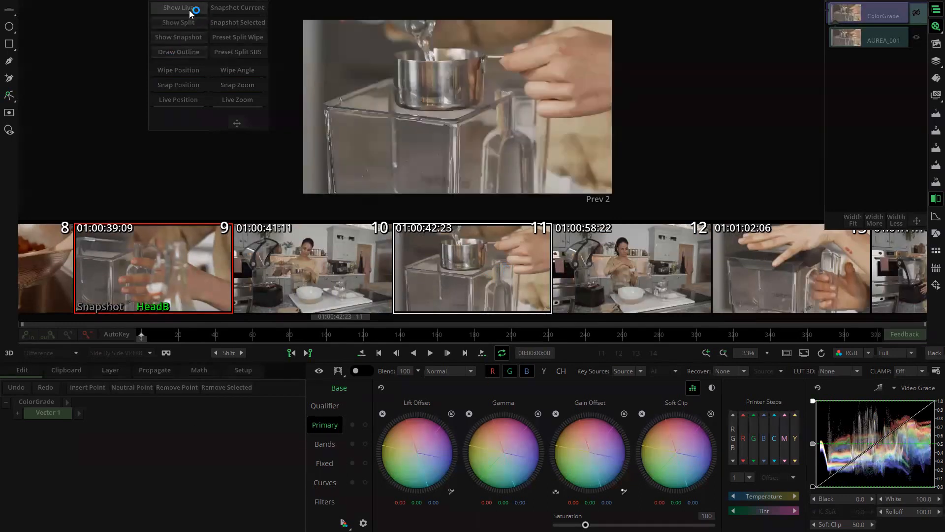
Step: Move between storyboard clips 10, 11 and 12, leaving clip 10 as the current clip with clip 8 as HeadB
click(378, 253)
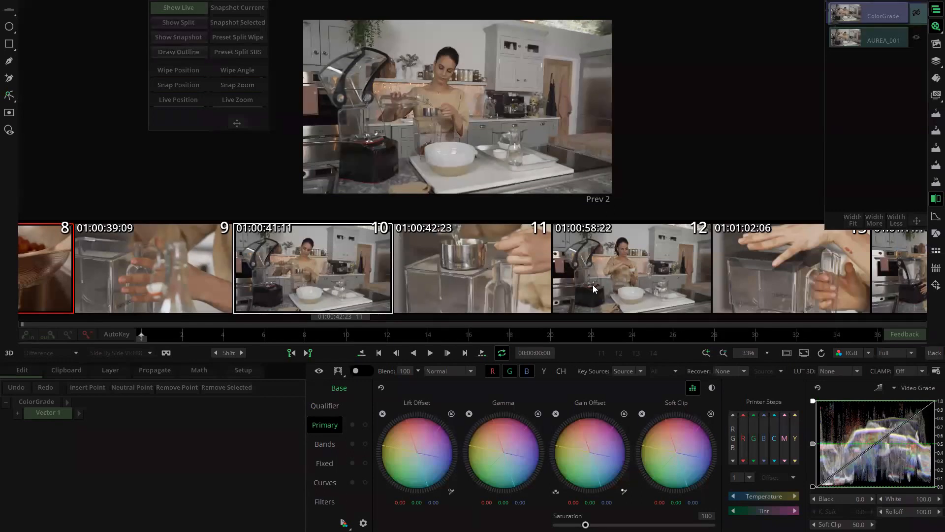
click(653, 271)
click(468, 254)
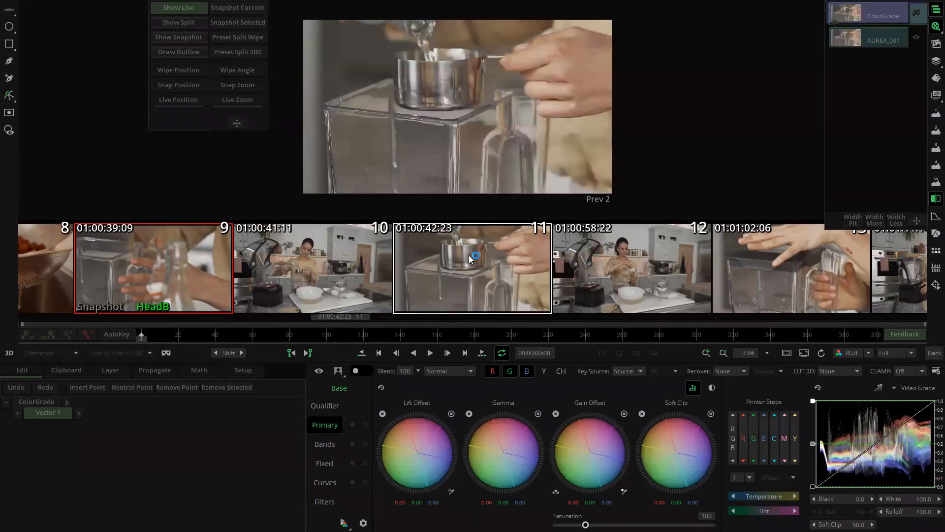
click(355, 256)
drag(430, 165, 443, 170)
drag(428, 251, 478, 245)
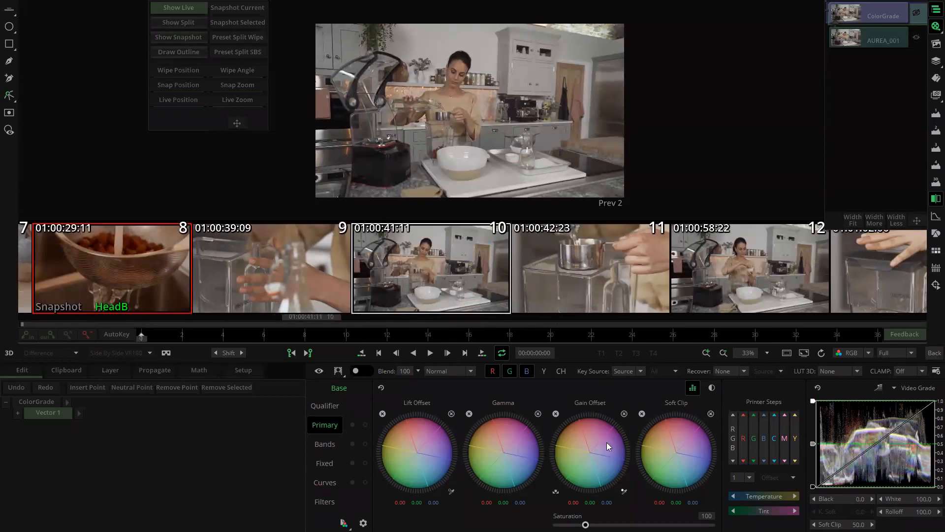
Step: Give clip 10 a cooler, more contrasty Primary grade, with lift offset about -5.04, -6.60, -0.51 and gain offset about 9.94, 8.38, 14.50
mouse_move(587, 451)
mouse_down()
mouse_move(611, 472)
mouse_move(604, 461)
mouse_up()
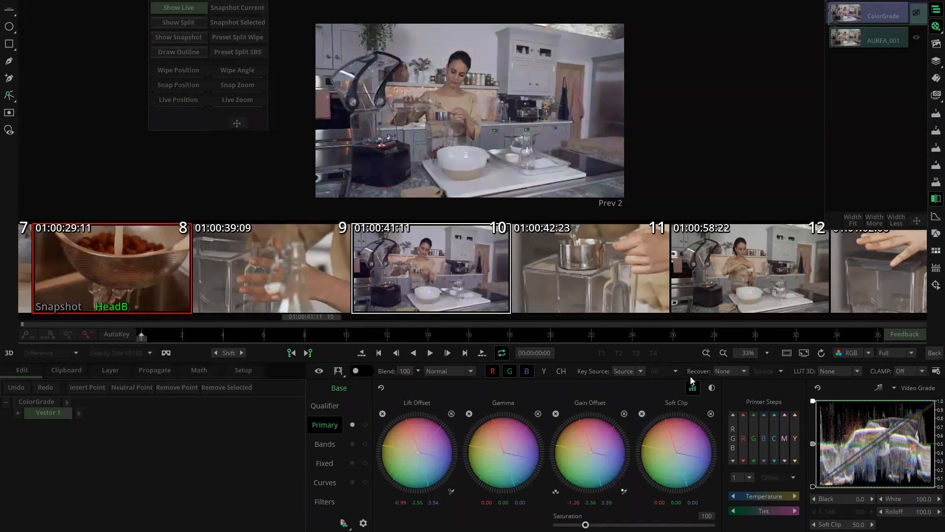
click(712, 388)
drag(577, 458, 593, 441)
drag(508, 447, 486, 435)
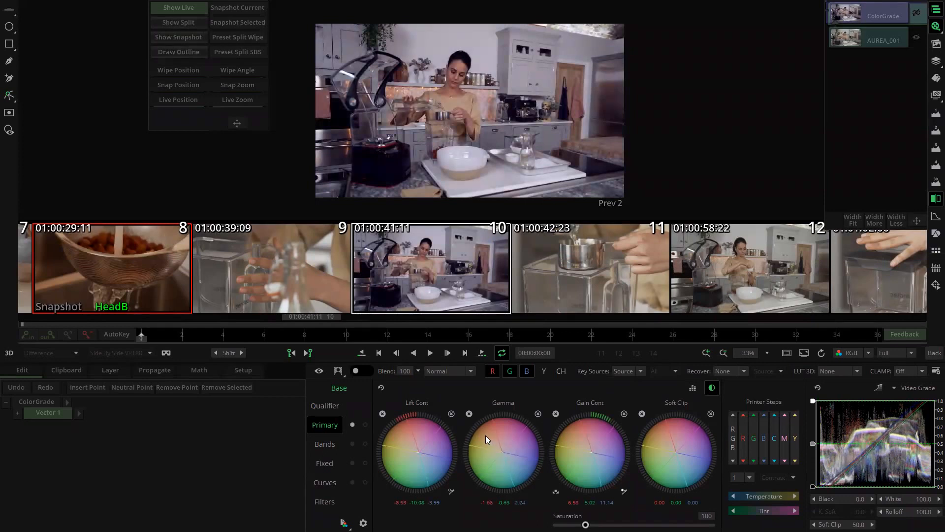
click(693, 387)
drag(616, 433, 593, 441)
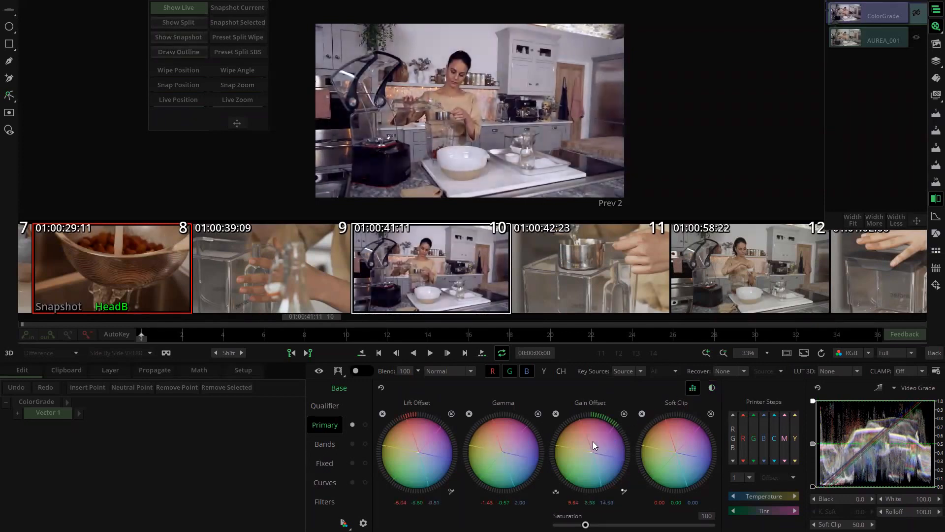
Step: Advance the current clip to 12 and on to 14, copying the grade from the HeadB clip two clips back onto each
drag(403, 272, 427, 277)
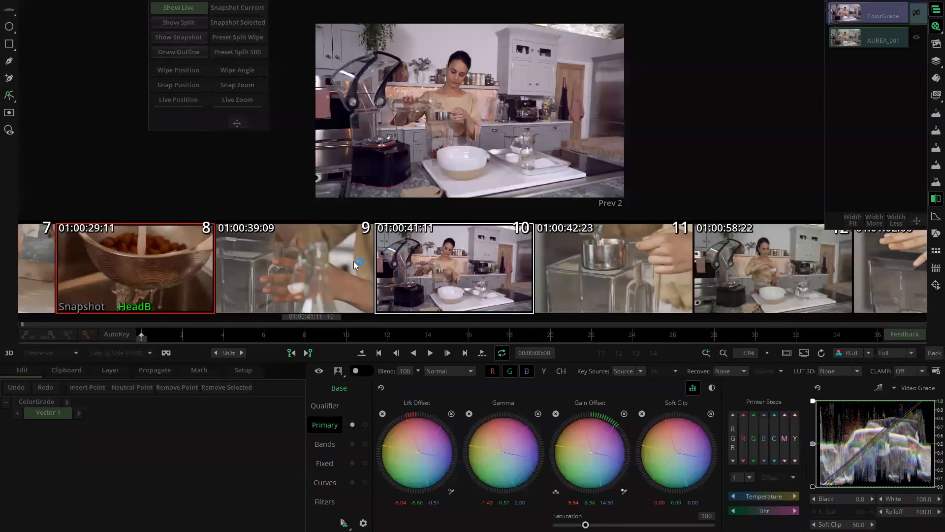
key(Down)
key(Down)
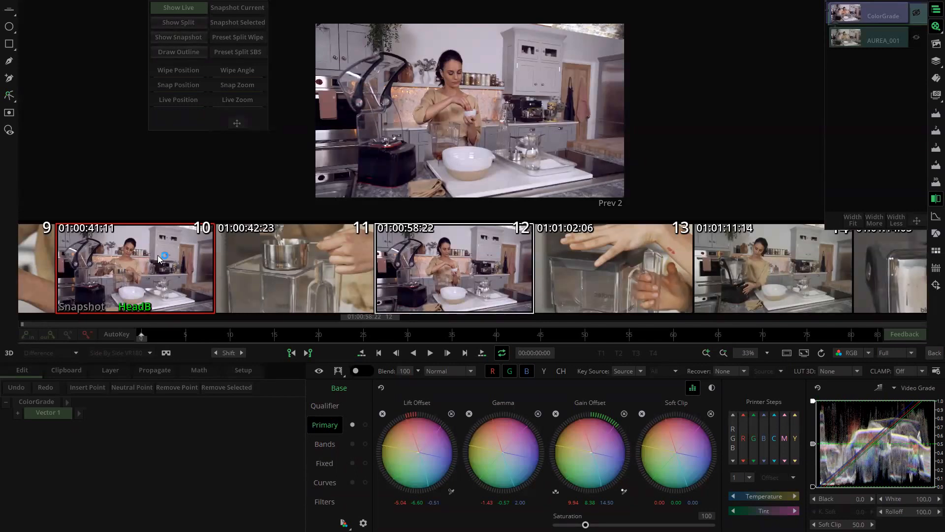
key(Page_Down)
key(Page_Down)
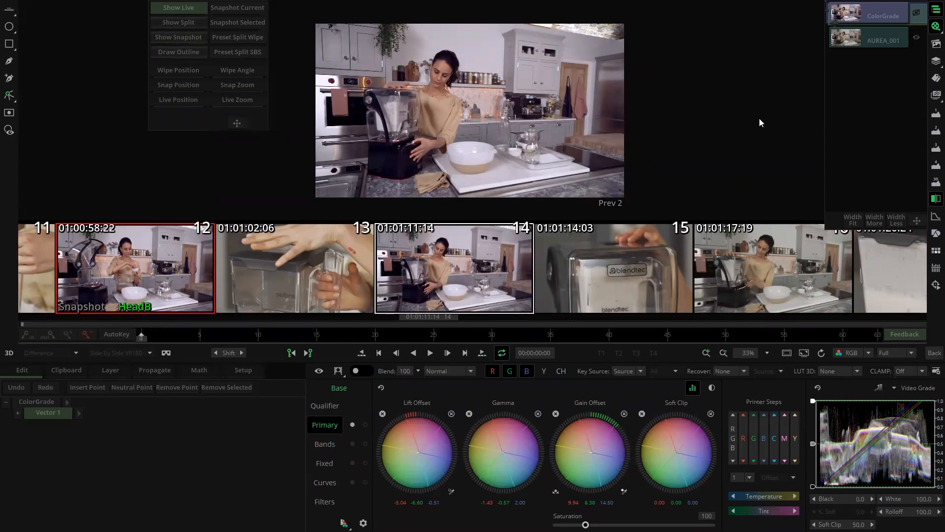
Step: Try Zoom 2 for the storyboard, settle on Zoom 3 and create all clip icons
click(931, 29)
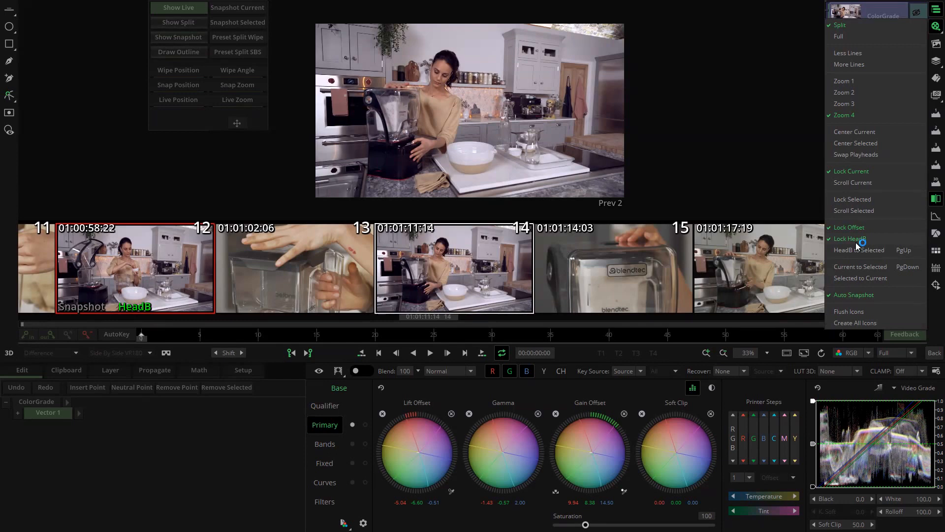
click(851, 93)
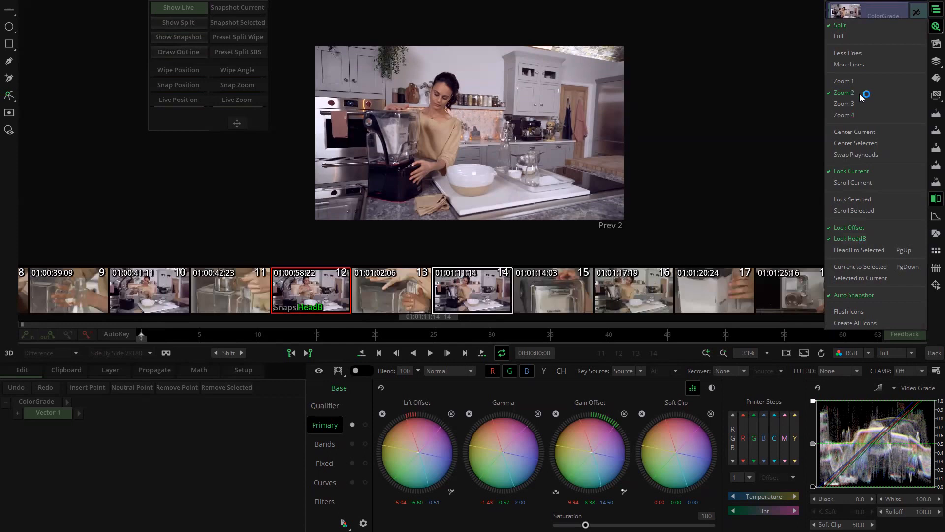
click(865, 103)
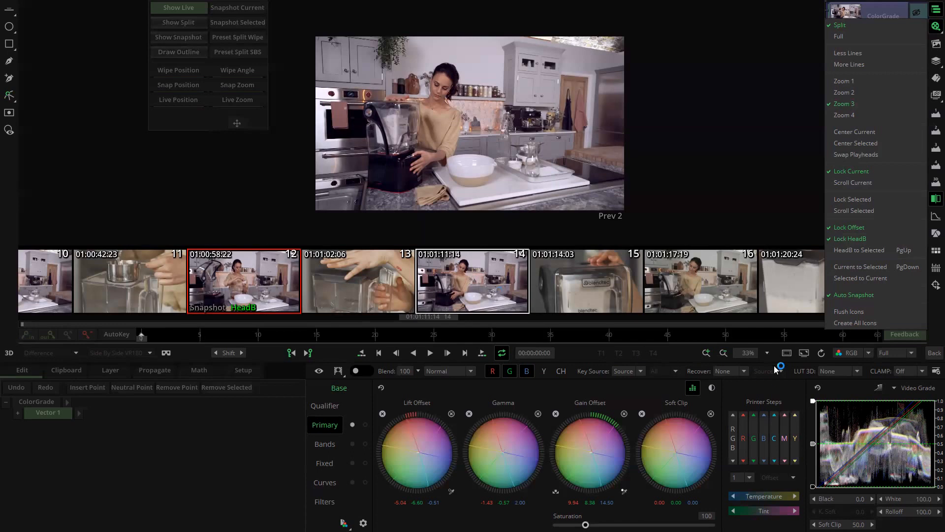
click(858, 323)
click(930, 24)
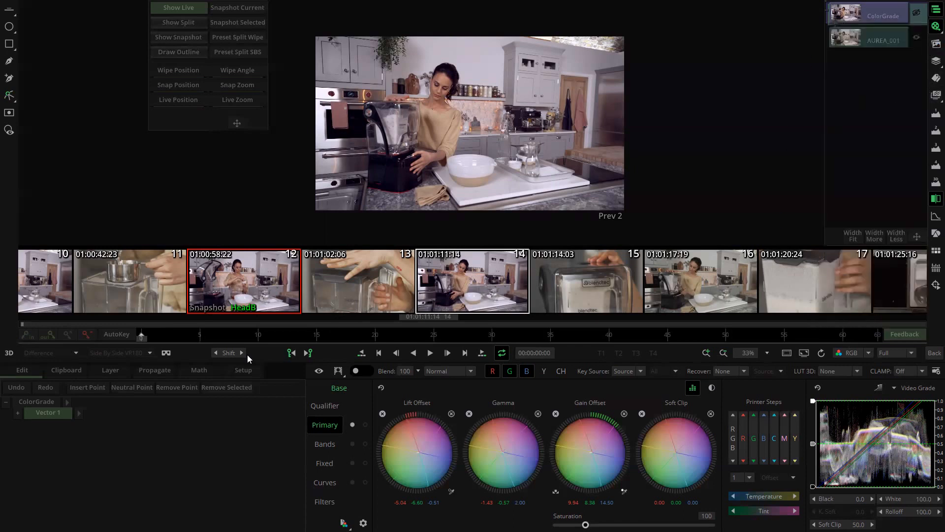
Step: Save clip 14's grade as an automatically named preset in the project's grade gallery, without entering an object name
click(931, 47)
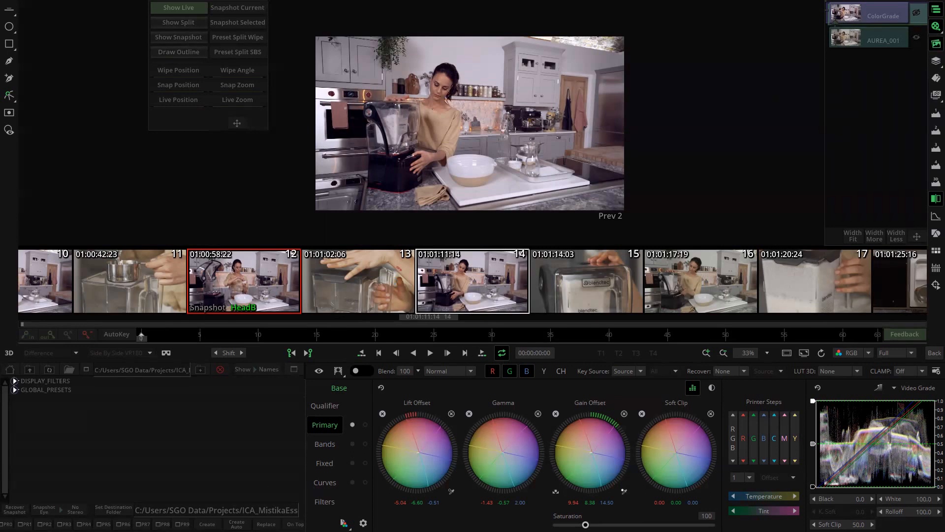
click(206, 524)
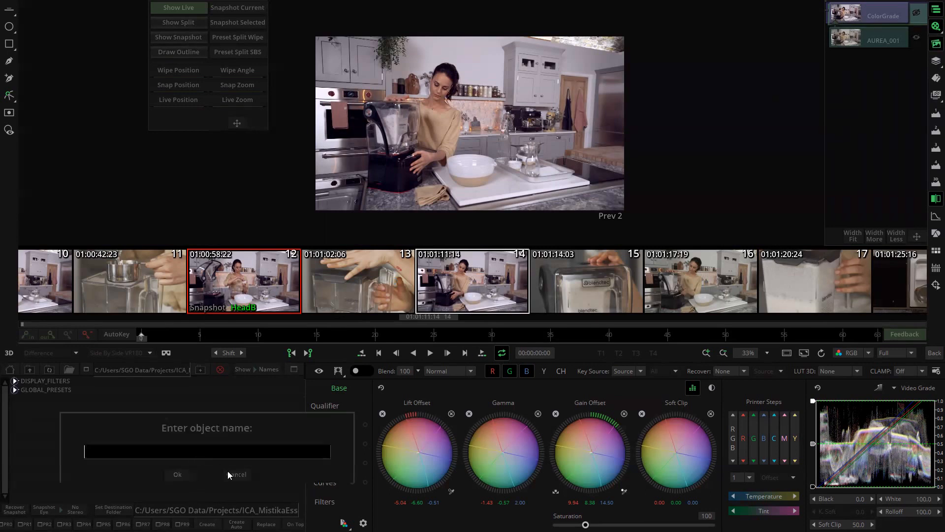
click(228, 474)
click(236, 524)
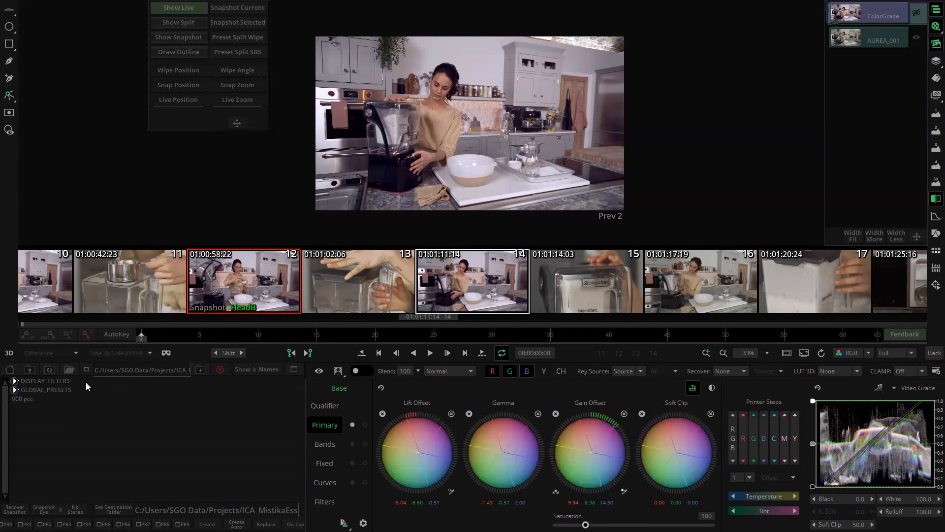
Step: Display the saved grade presets as icons, also checking the Details display
click(271, 369)
click(261, 397)
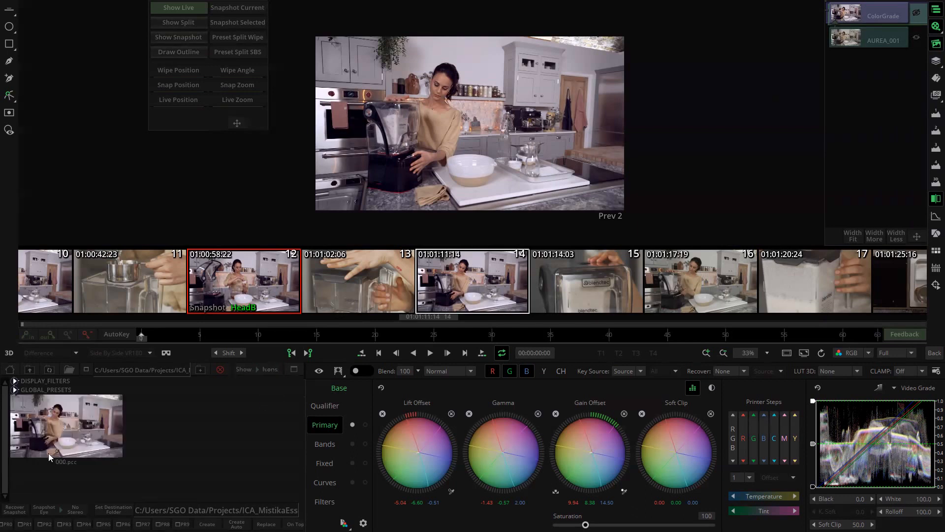
click(275, 368)
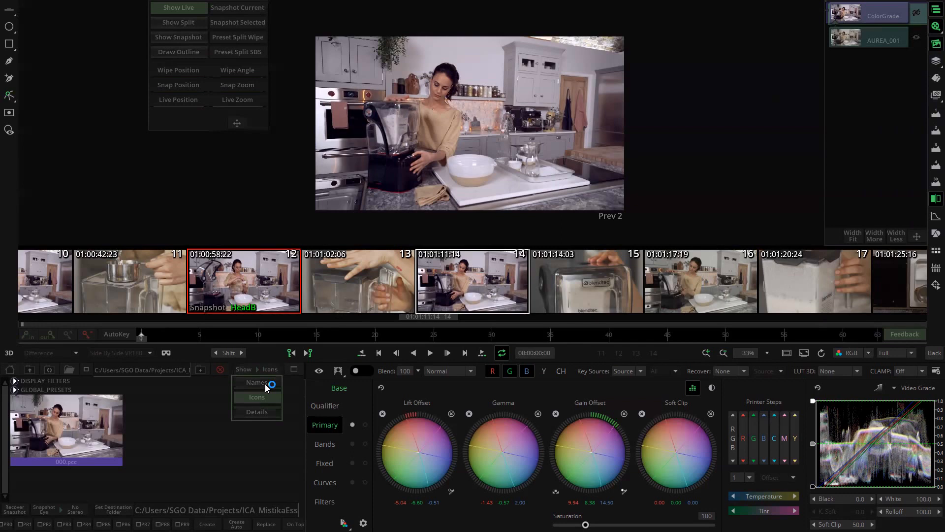
click(266, 411)
click(261, 372)
click(264, 401)
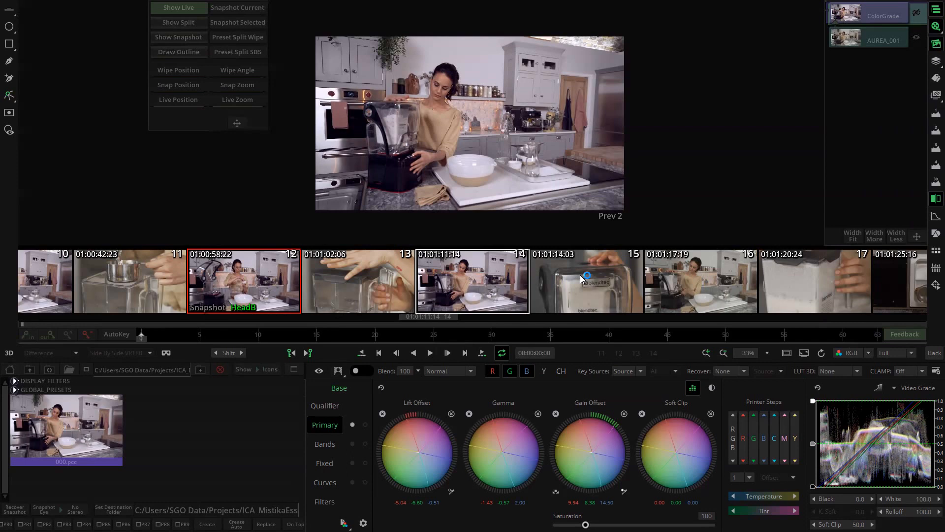
Step: Make clip 15 current, apply the saved grade preset to it and move on to clip 16
click(492, 283)
scroll(490, 283, down, 1)
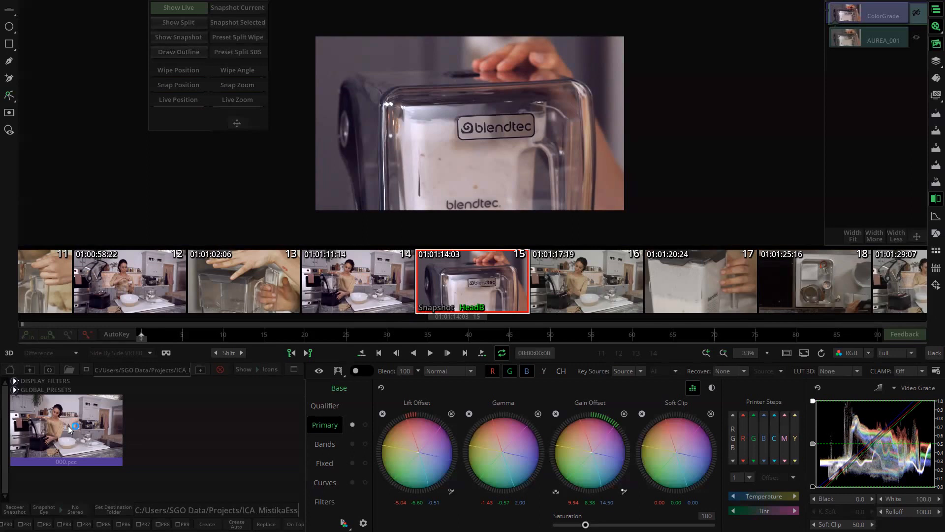
click(625, 291)
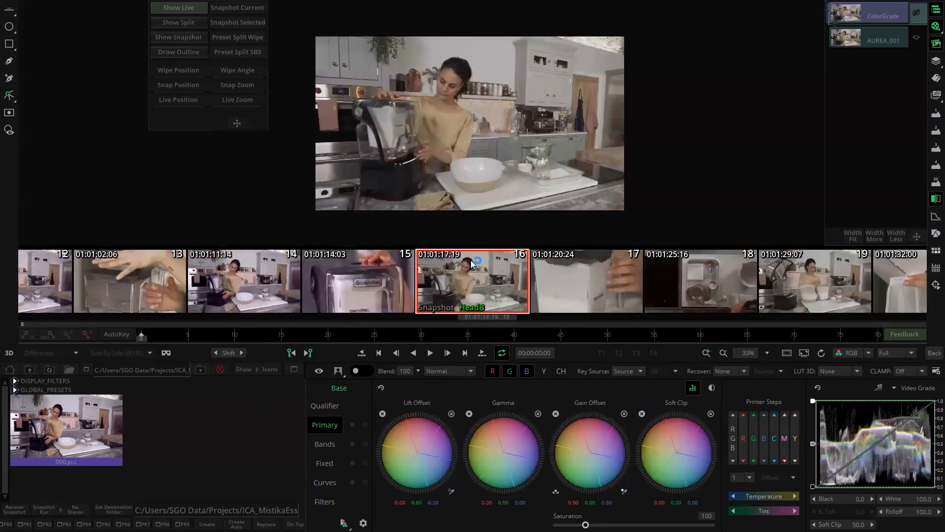
Step: Make clip 17 current, set HeadB to clip 15 and copy its grade onto clip 17
scroll(470, 264, down, 1)
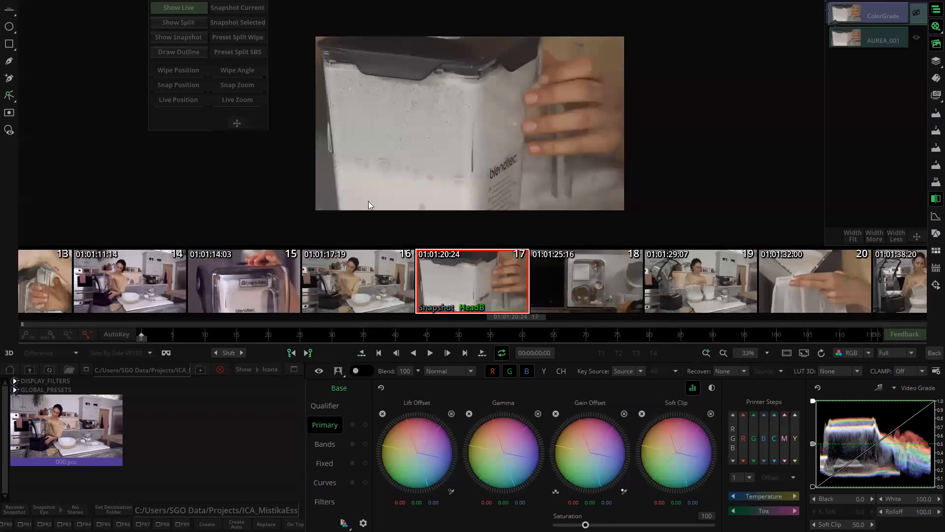
click(244, 271)
key(ctrl+z)
key(ctrl+y)
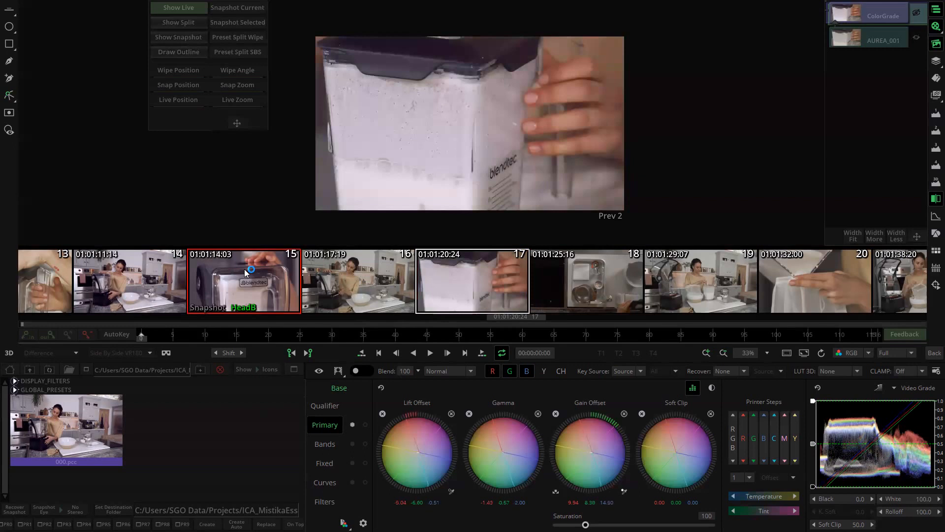
Step: Undo and redo the copied grade on clip 17 repeatedly to compare it with the ungraded image
key(ctrl+z)
key(ctrl+y)
key(ctrl+z)
key(ctrl+y)
key(ctrl+z)
key(ctrl+y)
key(ctrl+z)
key(ctrl+y)
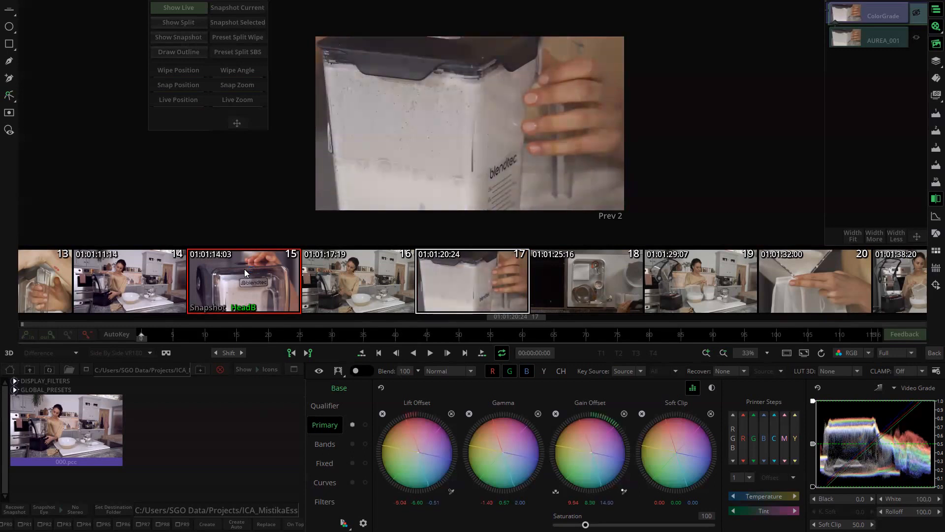
key(ctrl+z)
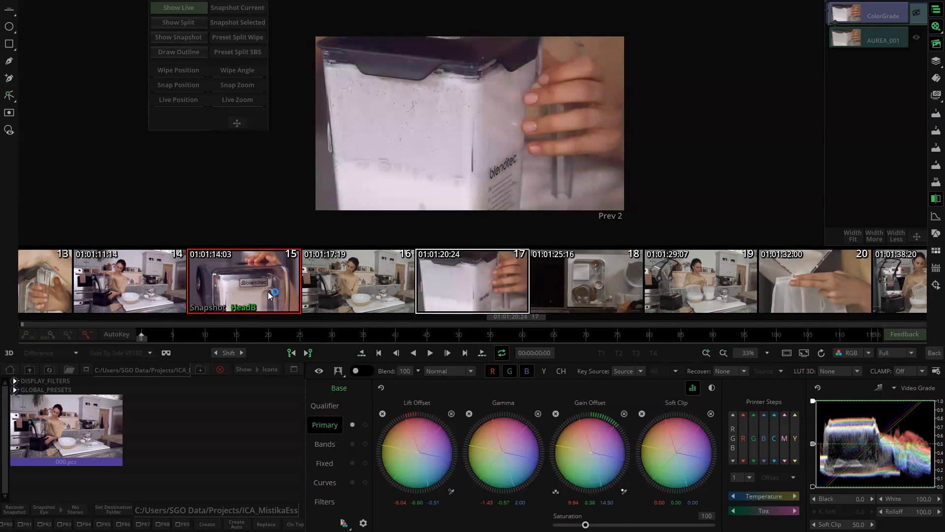
Step: Make clip 20 current, set HeadB to the Prev 3 clip, clip 17, and copy its grade onto clip 20
key(2)
click(800, 277)
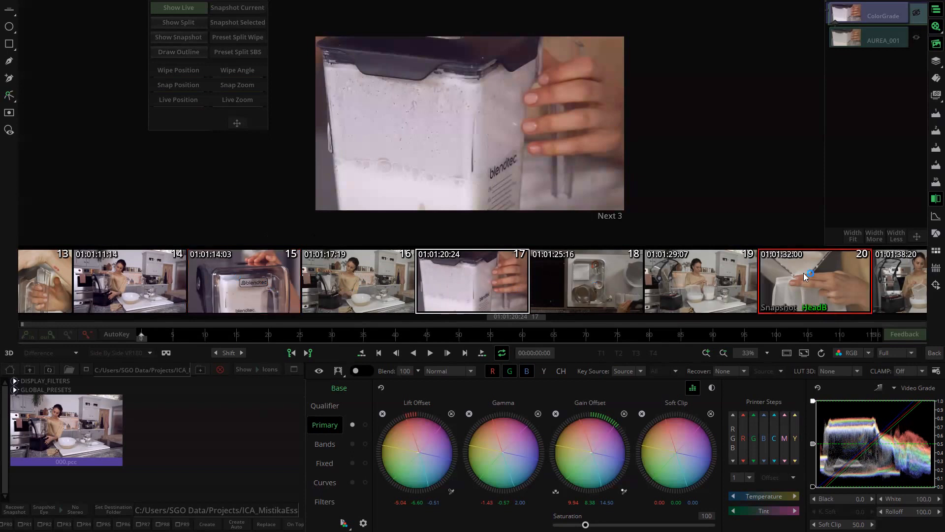
click(804, 272)
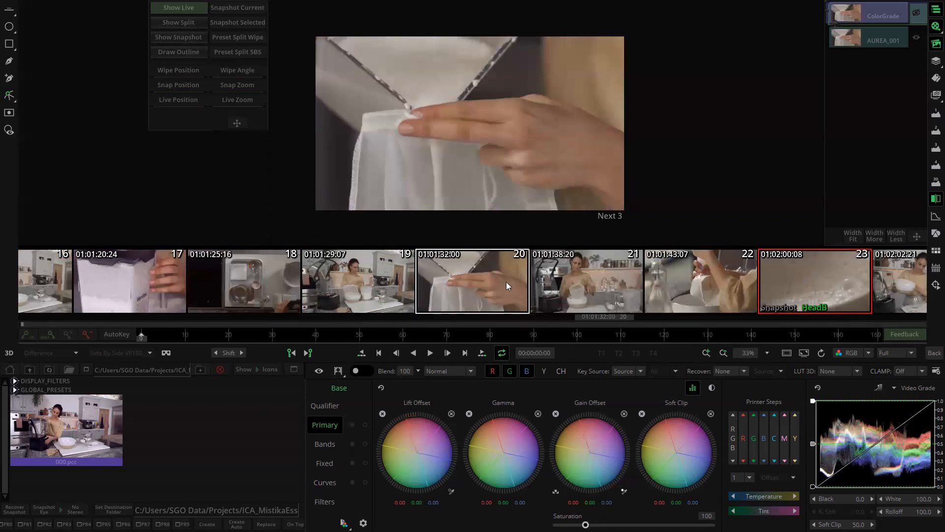
click(158, 282)
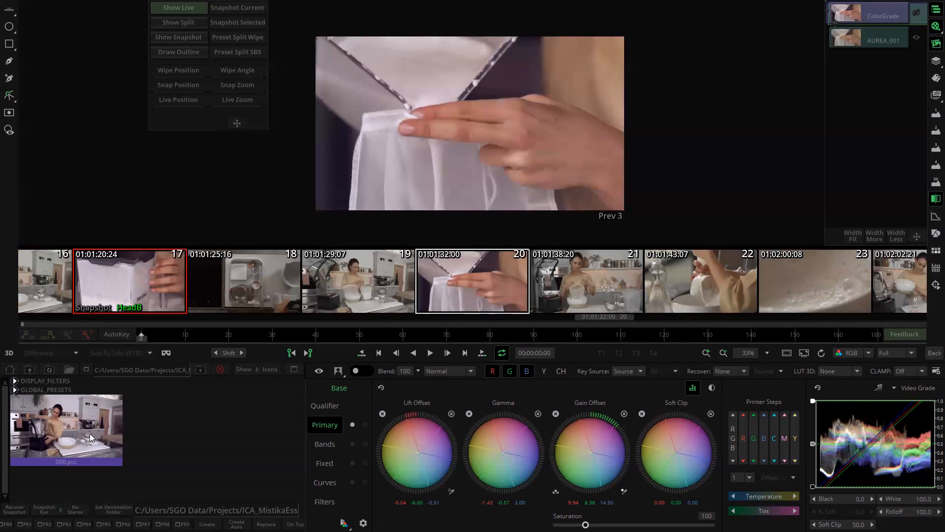
Step: Recover the snapshot of preset 000.pcc for a split comparison and save clip 20's grade as an automatically named preset
click(14, 512)
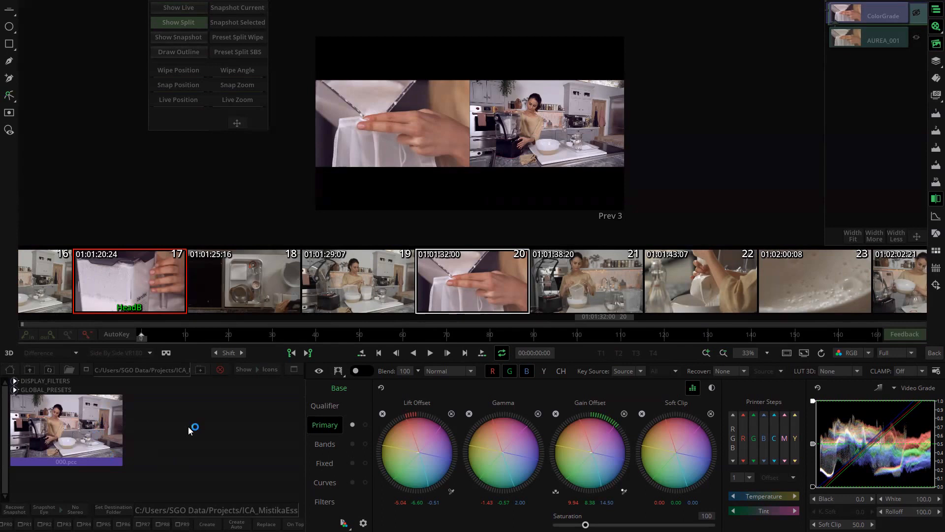
click(200, 407)
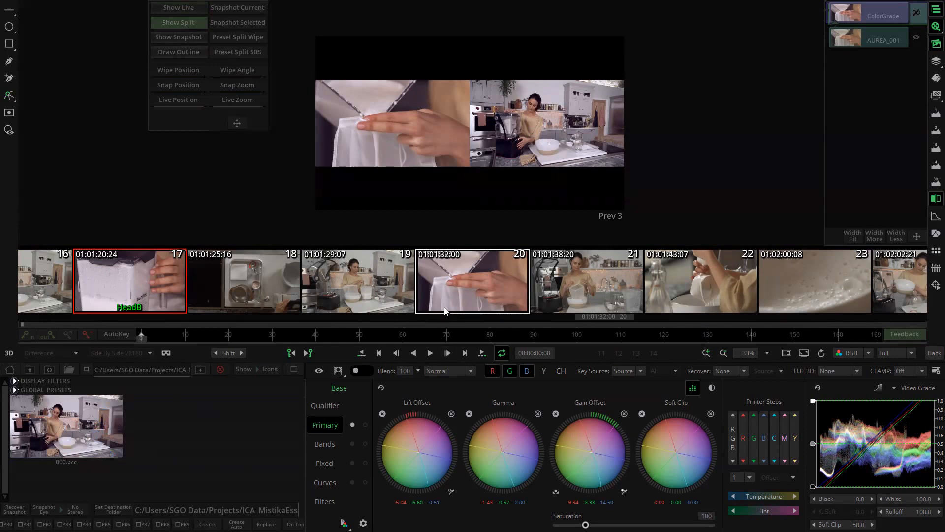
click(236, 523)
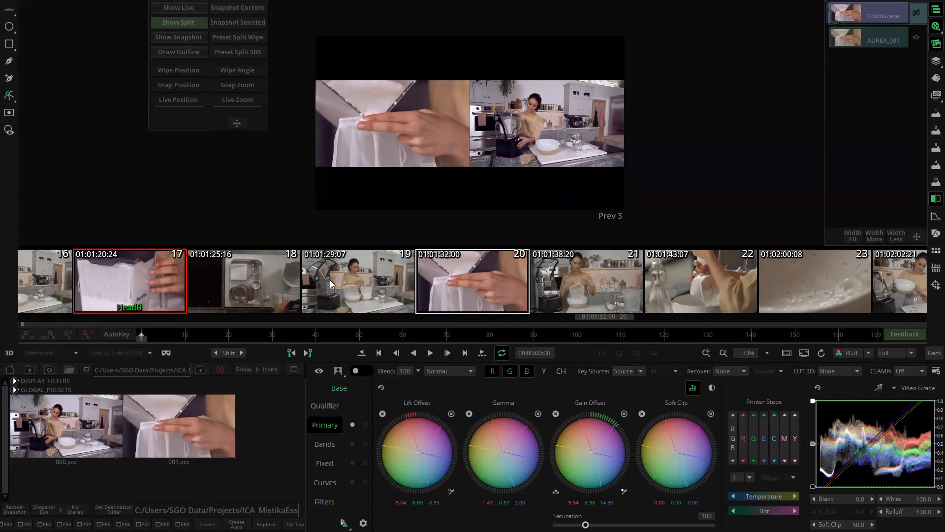
Step: Show clip 21 live, raise its contrast with gain offset about 20 and lift offset about -9, and set saturation to 123
click(558, 286)
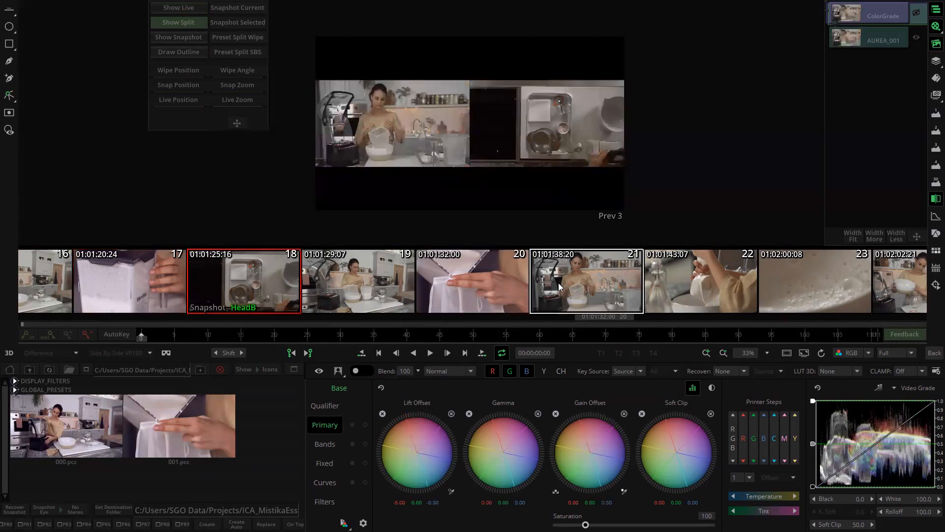
mouse_move(587, 451)
mouse_down()
mouse_move(602, 448)
mouse_move(590, 447)
mouse_up()
click(196, 10)
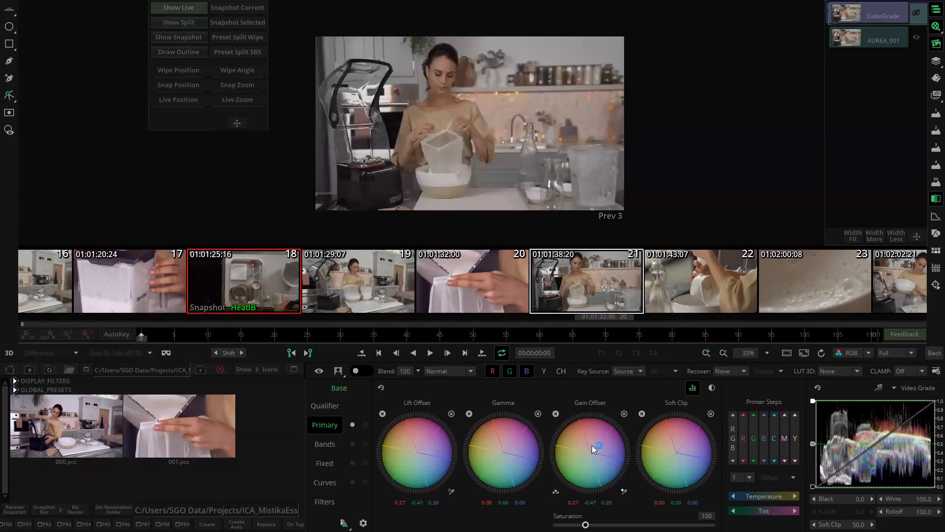
click(711, 388)
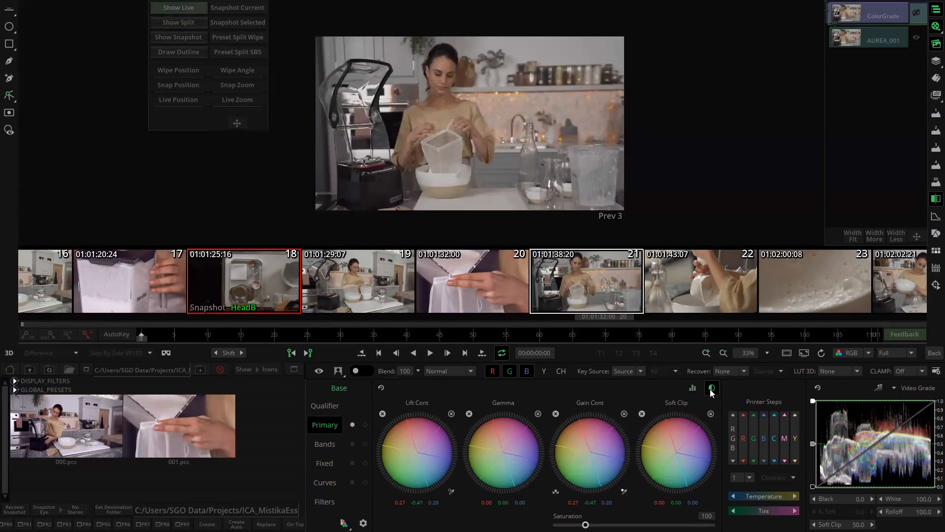
drag(594, 446, 634, 429)
click(692, 388)
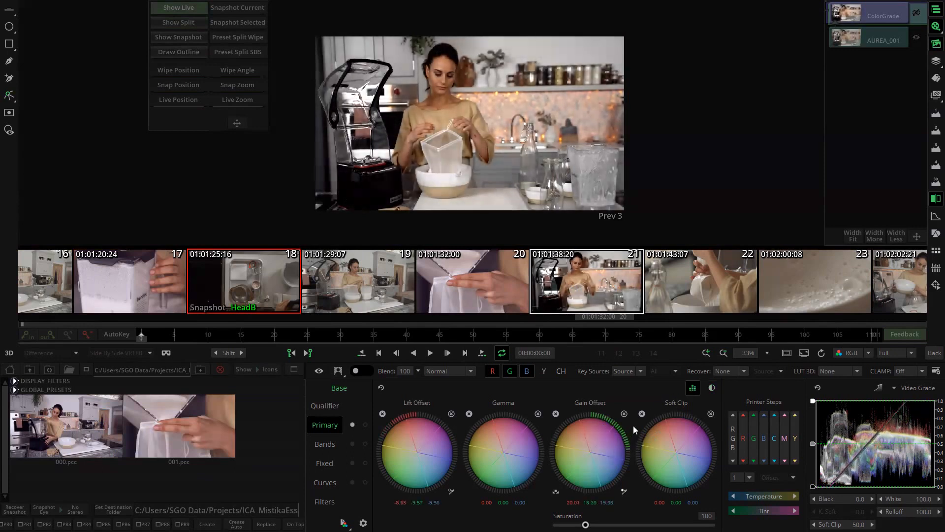
drag(585, 525, 594, 525)
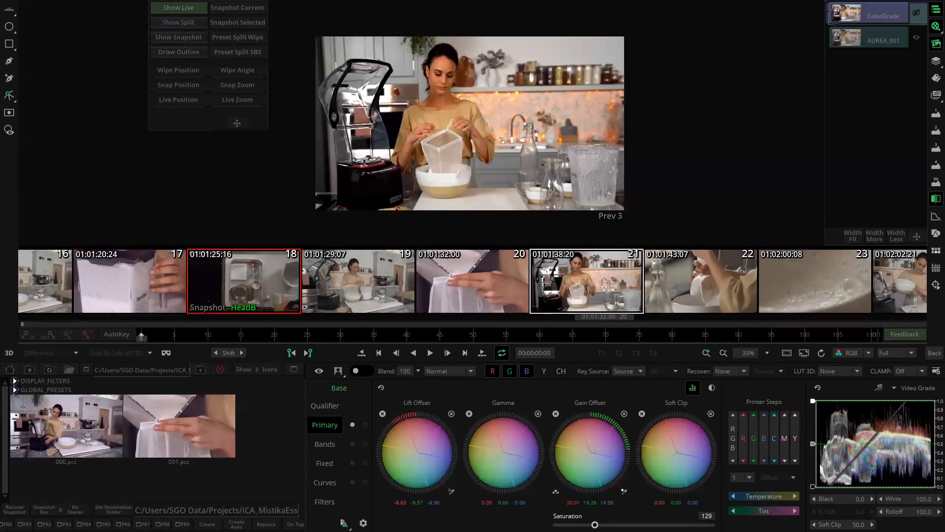
drag(594, 524, 593, 524)
Step: Save clip 21's grade as a new preset named master_shot
click(207, 524)
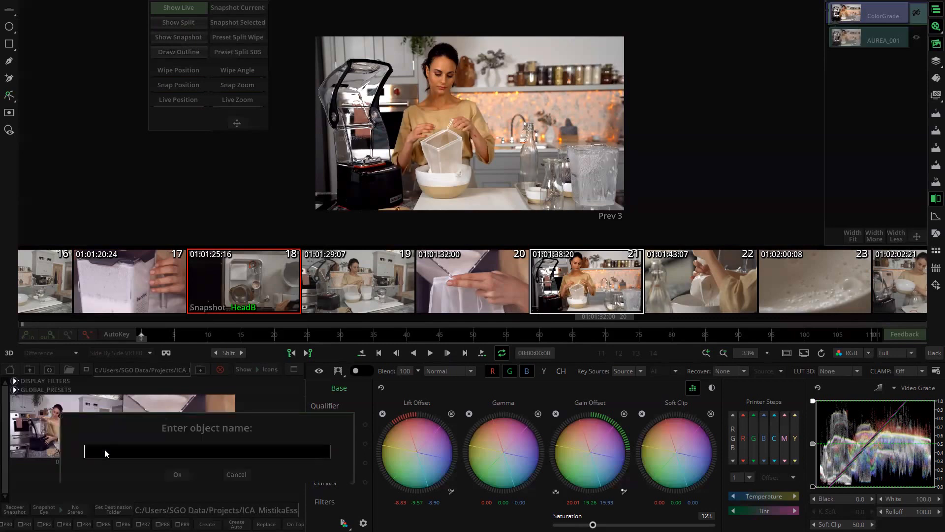
text(master_sho)
key(BackSpace)
key(BackSpace)
key(BackSpace)
key(BackSpace)
text(_shot)
click(174, 473)
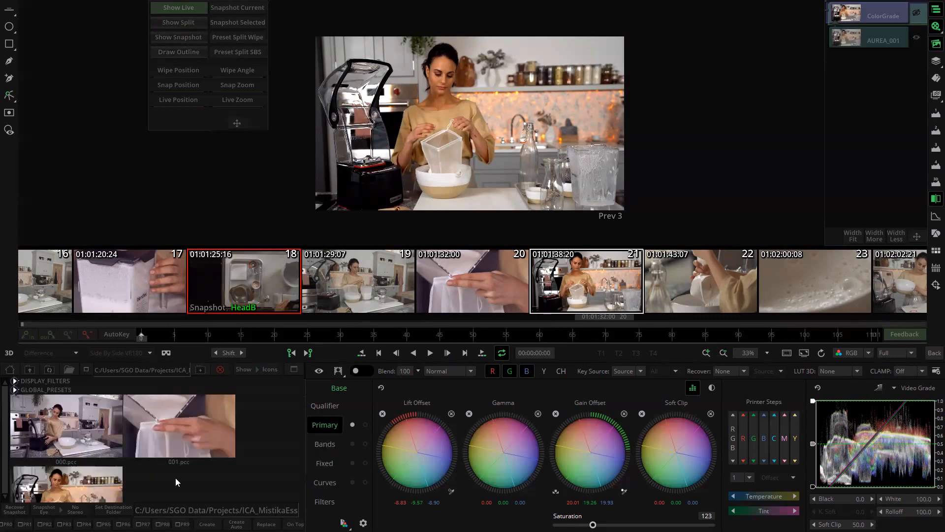
Step: Delete the automatically named presets 000.pcc and 001.pcc, keeping the master shot preset
drag(181, 476, 165, 375)
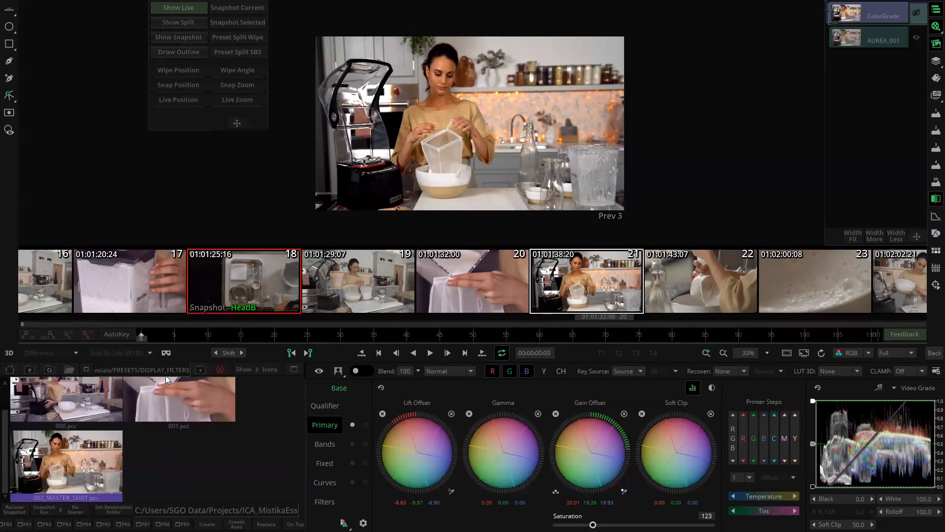
click(93, 398)
click(173, 409)
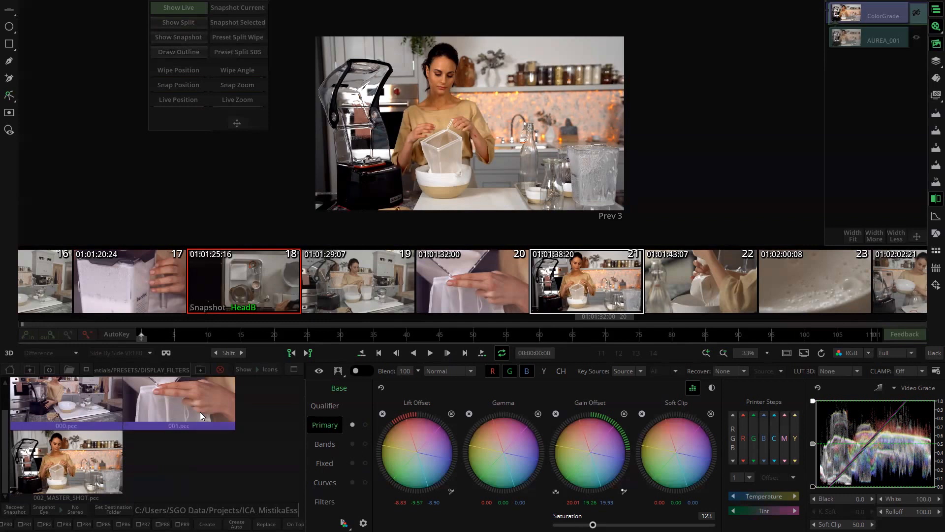
click(219, 370)
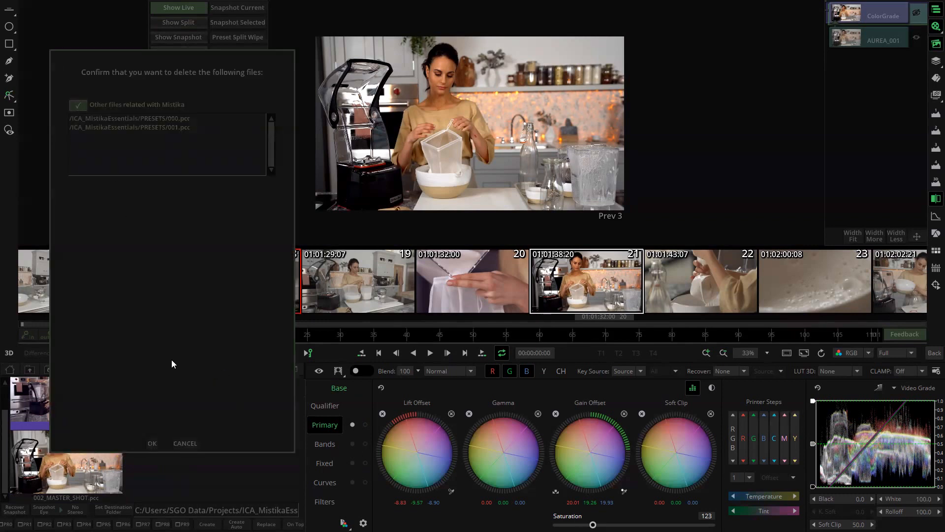
click(152, 444)
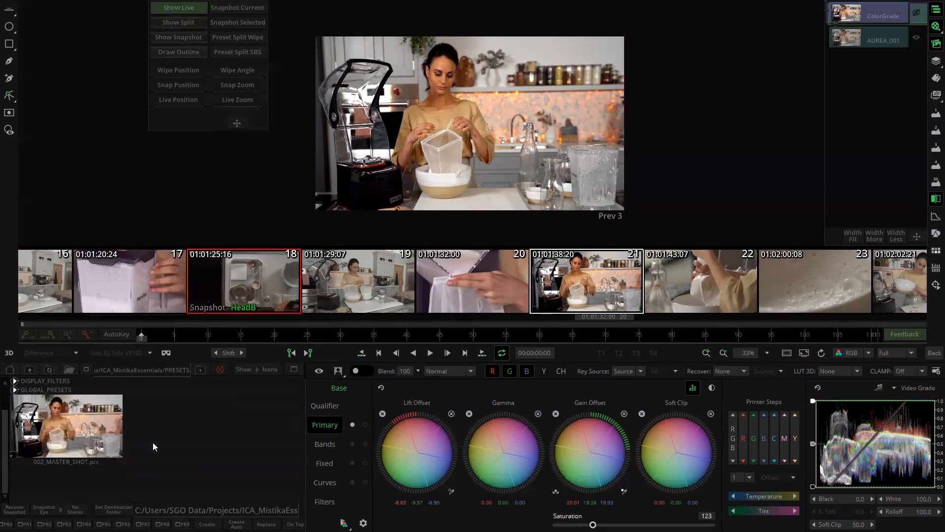
Step: Enlarge and restore the preset browser, and view the list of history commands
click(293, 370)
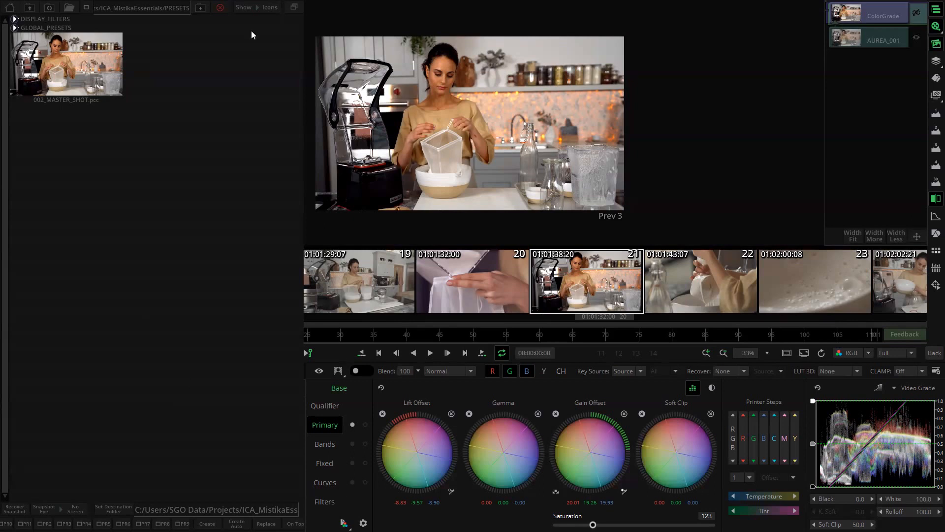
key(Escape)
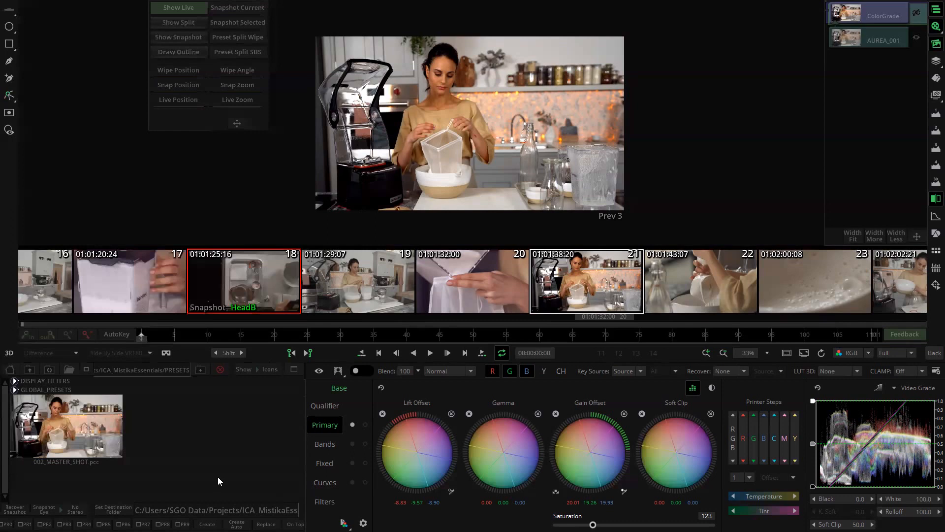
click(931, 68)
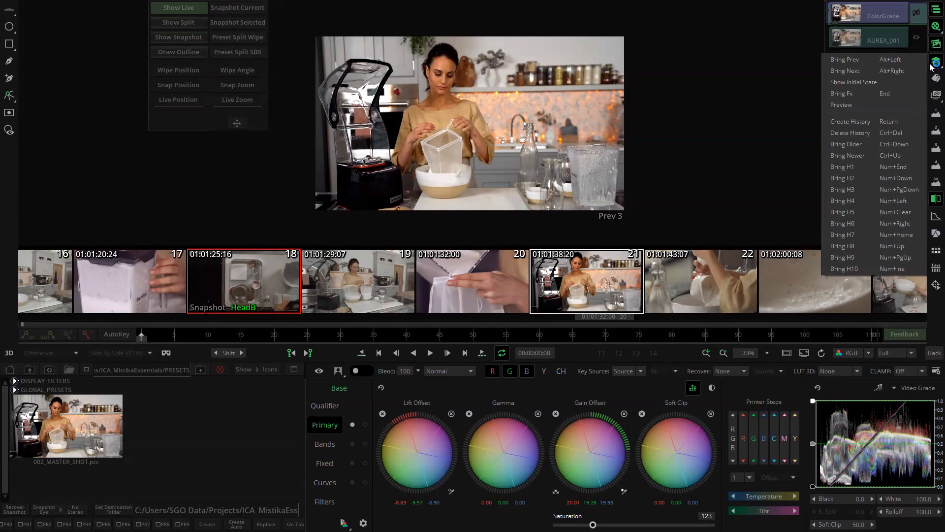
click(900, 15)
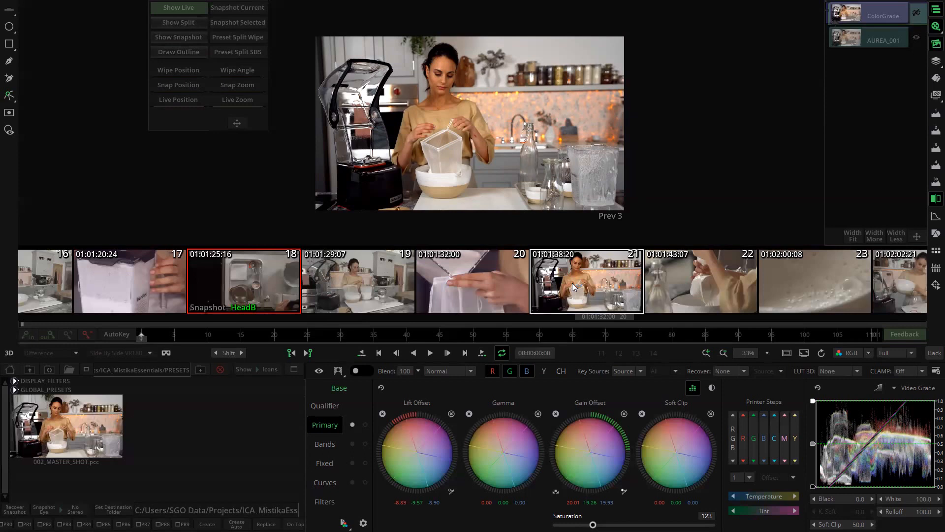
Step: Find the Mistika Config Tool with the Windows search and open it
key(super)
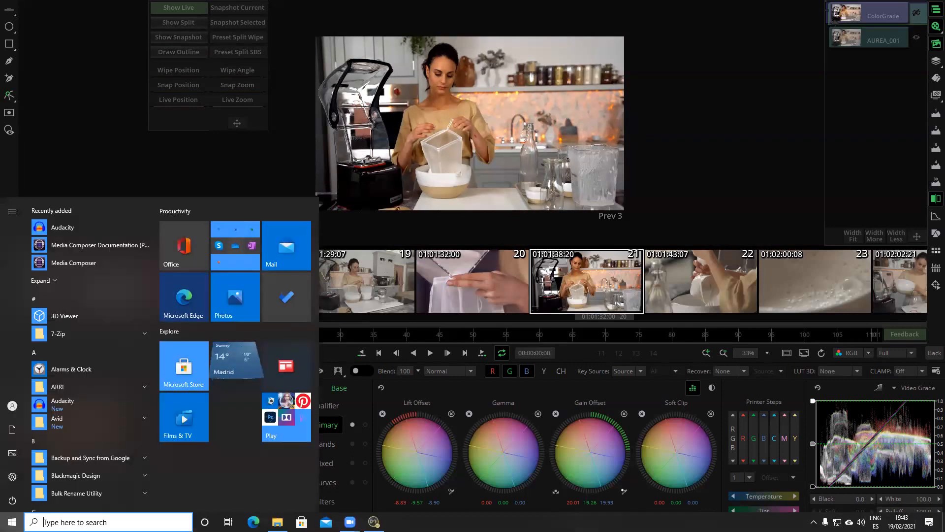
text(CON)
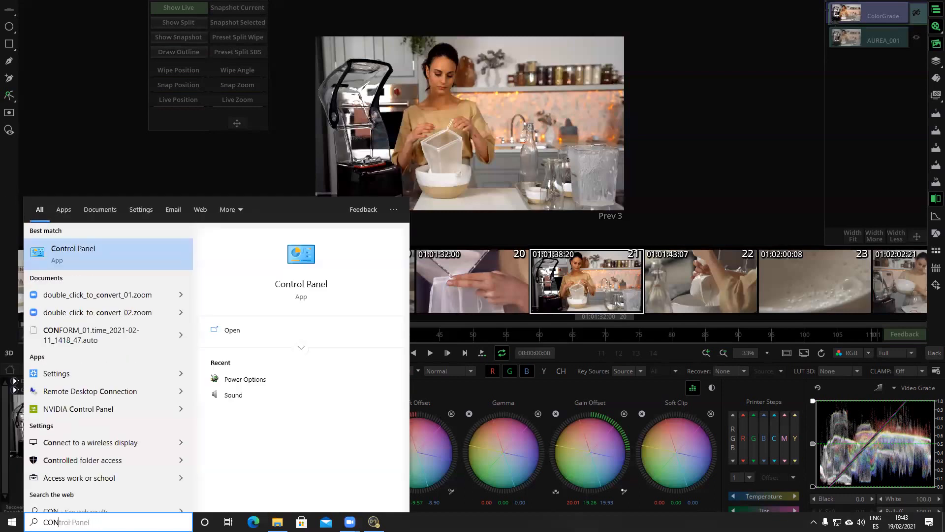
text(FI)
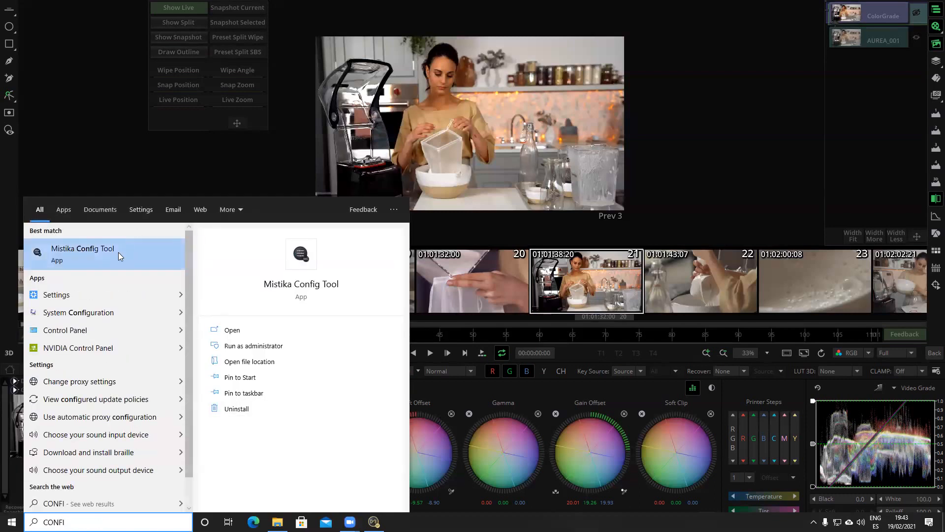
click(118, 252)
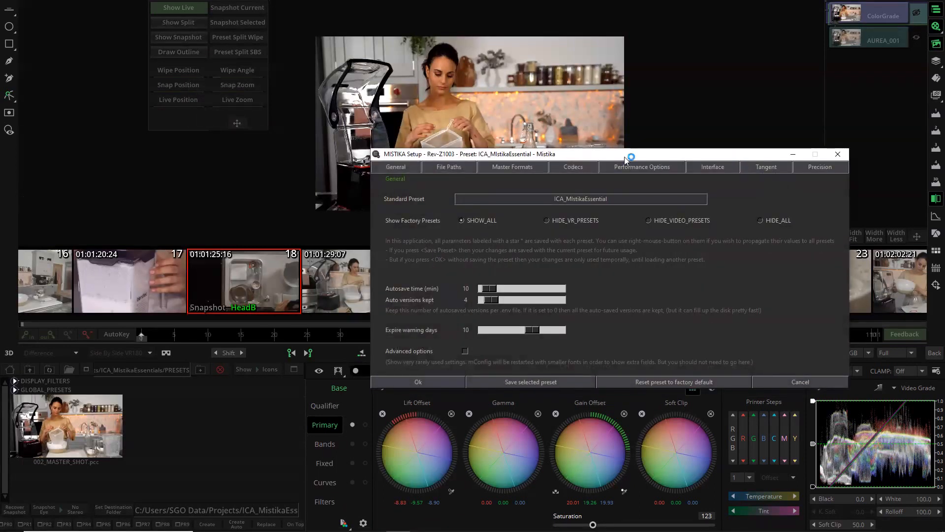
Step: Examine the Tangent and Precision control surface settings and quit the setup without saving
click(657, 170)
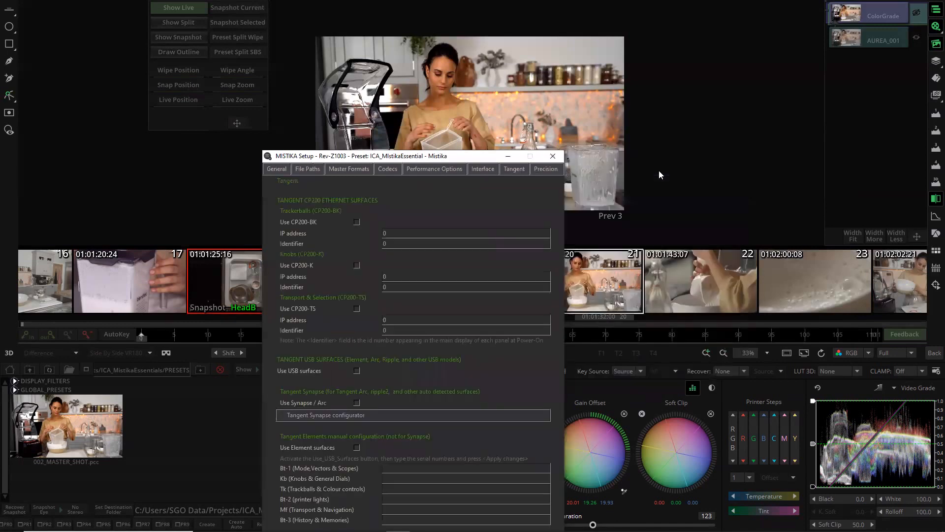
click(551, 170)
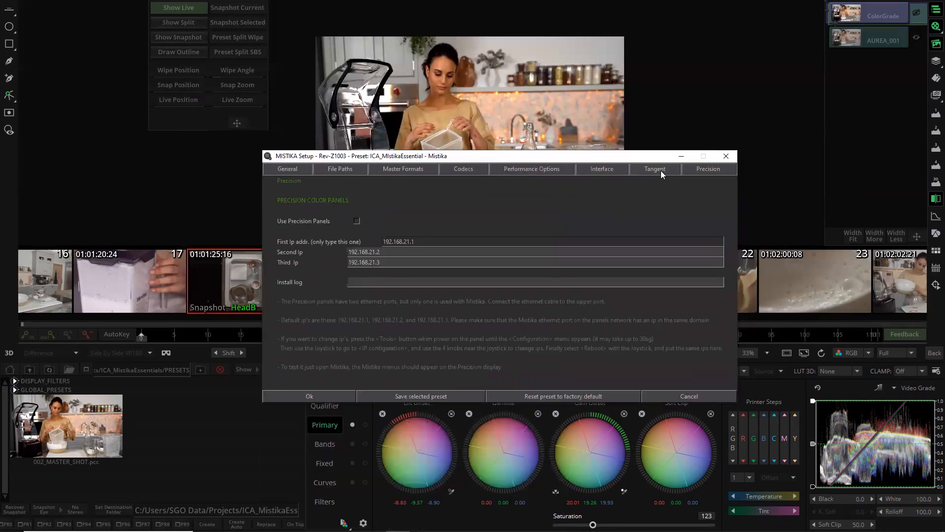
click(661, 171)
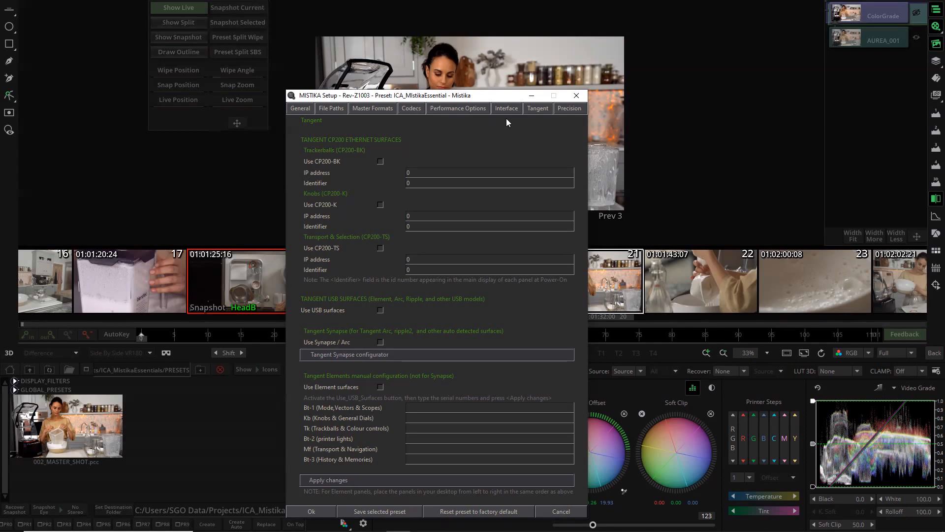
click(576, 95)
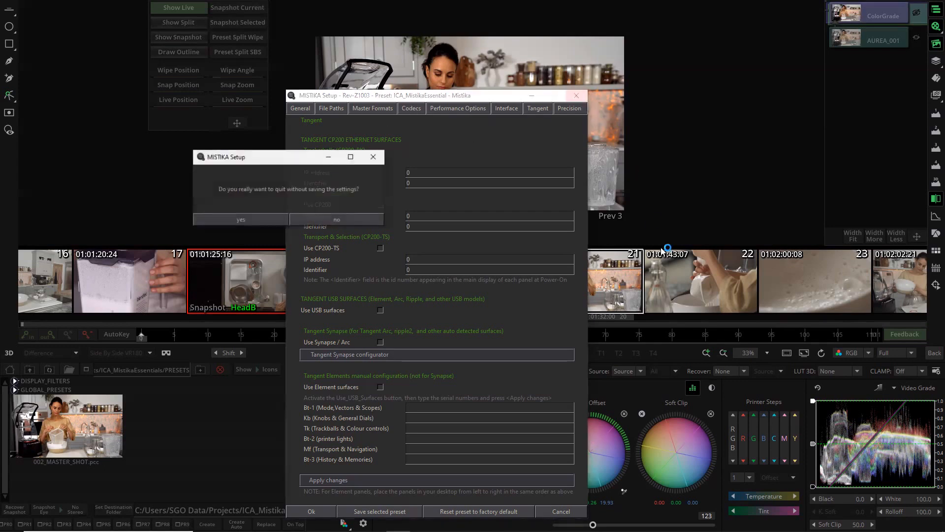
click(257, 215)
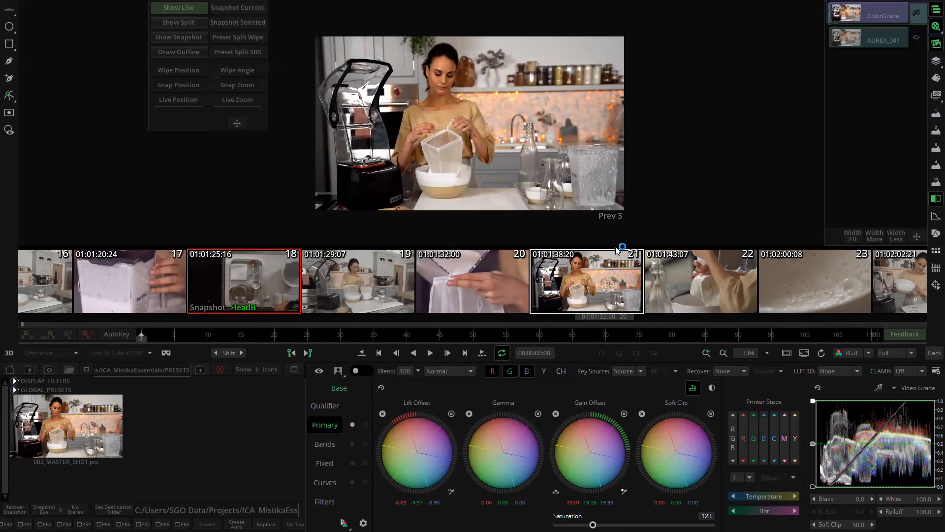
Step: Make clip 24 current and copy the grade of its HeadB clip 21 onto it
scroll(783, 285, down, 3)
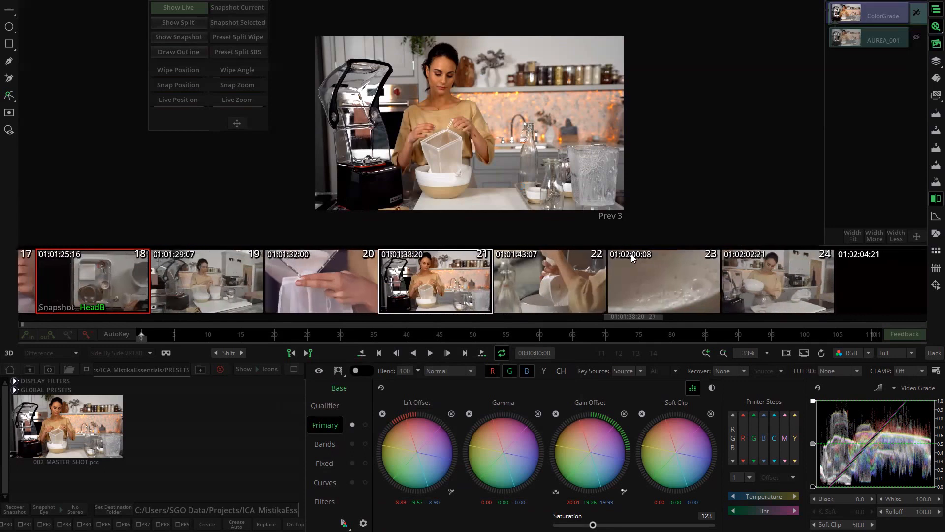
click(781, 278)
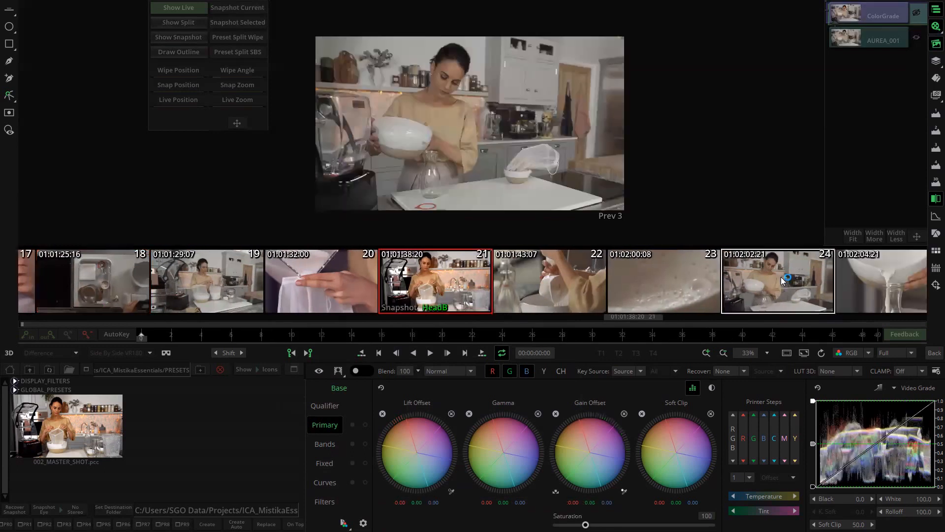
middle_click(420, 277)
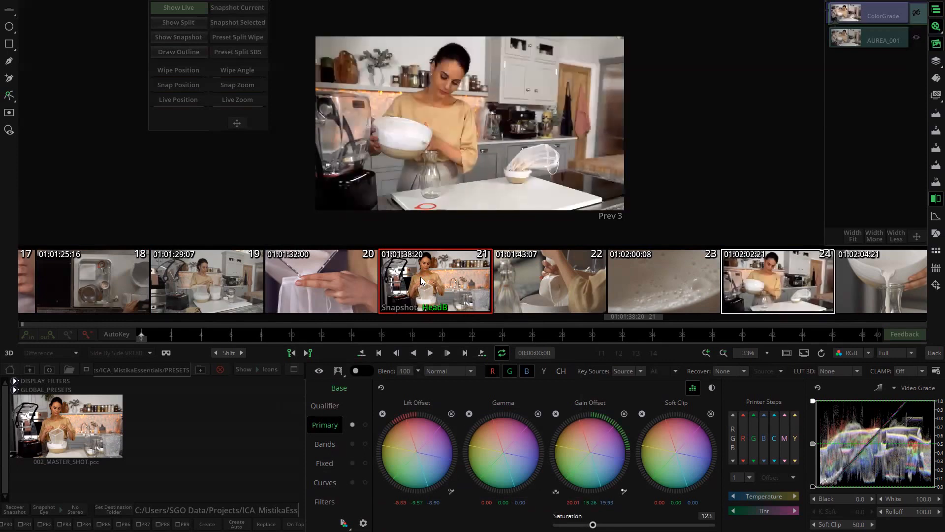
Step: Undo and redo the copied grade on clip 24 repeatedly to compare it, and reapply clip 21's grade
key(ctrl+z)
key(ctrl+y)
key(ctrl+z)
key(ctrl+y)
key(ctrl+z)
middle_click(420, 277)
Step: Examine the storyboard's history commands and open the gang editor
click(572, 116)
click(931, 67)
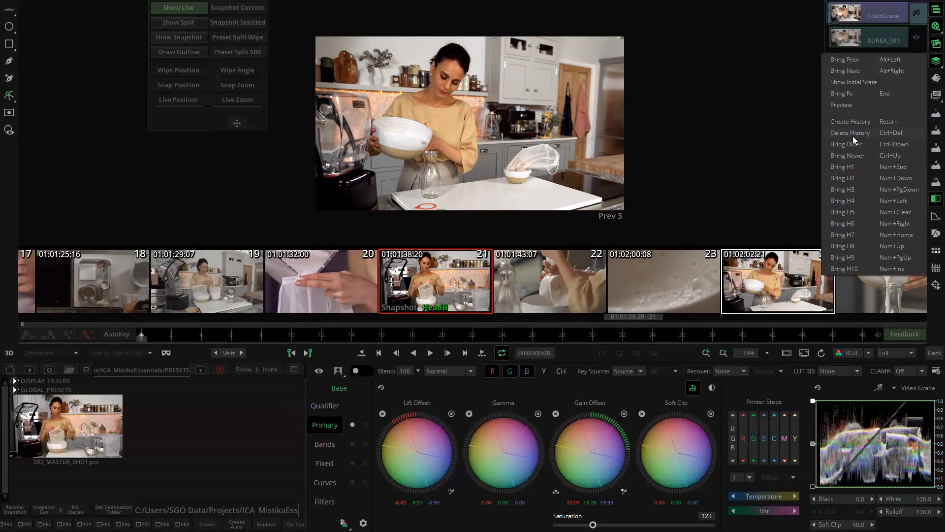
click(934, 79)
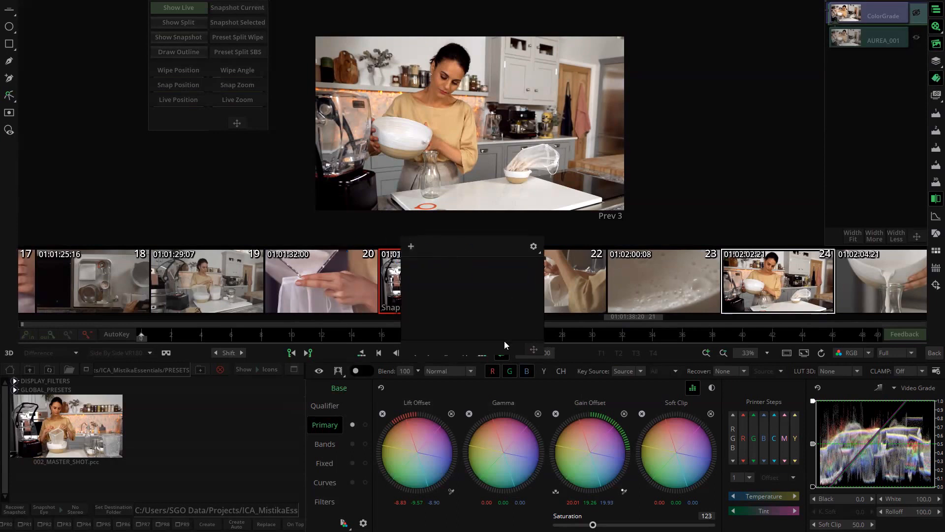
Step: Create a gang titled MAIN and move the gang editor clear of the storyboard clips
click(412, 247)
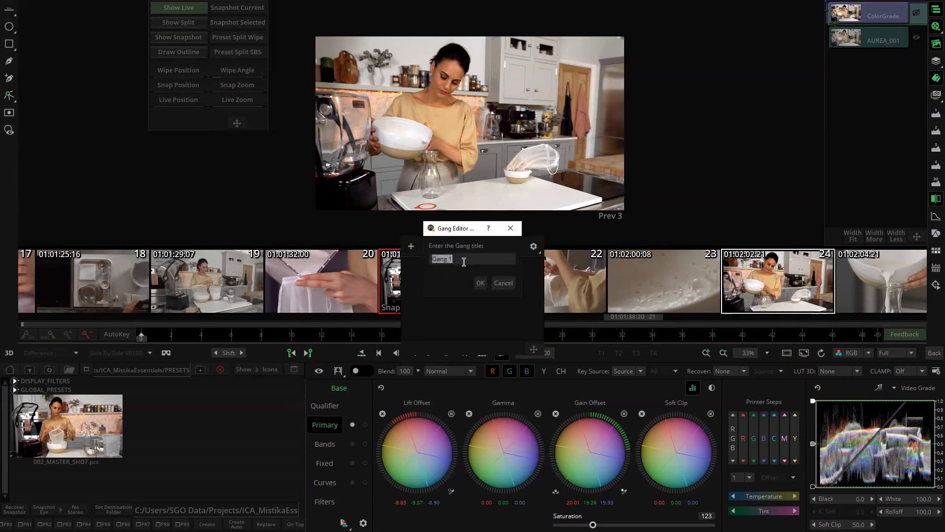
text(main)
key(BackSpace)
key(BackSpace)
key(BackSpace)
key(BackSpace)
text(MAIN)
click(481, 283)
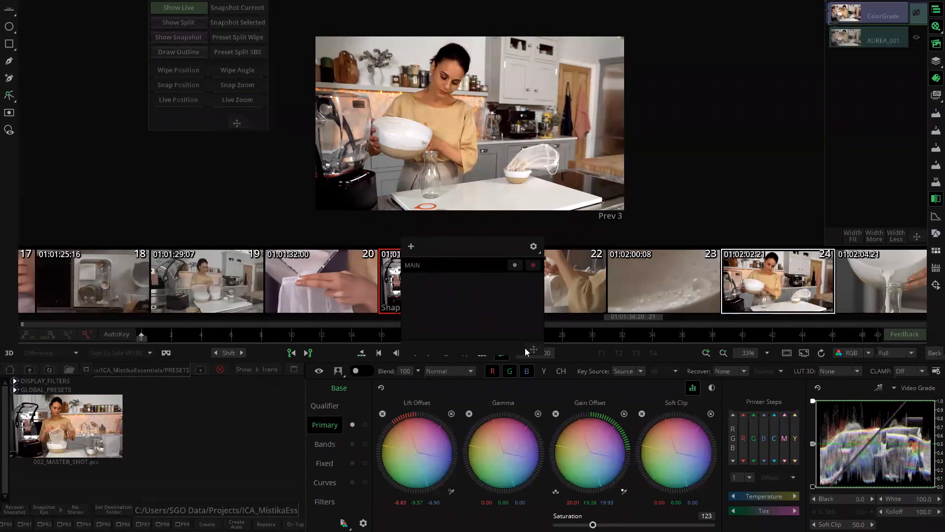
drag(525, 347, 151, 244)
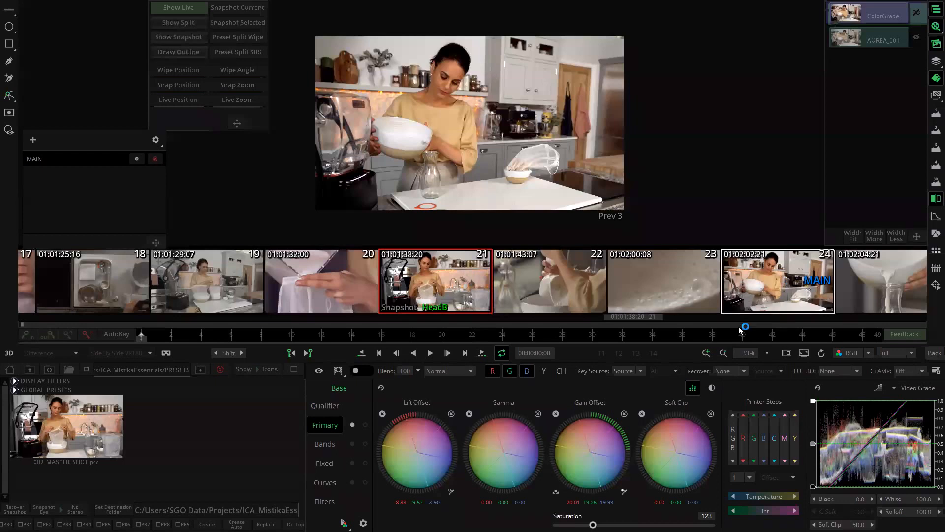
Step: Add the master shots, clips 10, 12, 14, 16, 19, 21 and 24, to the MAIN gang
ctrl+click(445, 279)
ctrl+click(232, 279)
drag(263, 281, 484, 278)
ctrl+click(93, 287)
drag(108, 286, 536, 286)
ctrl+click(302, 282)
drag(302, 282, 683, 295)
ctrl+click(473, 281)
drag(472, 280, 732, 298)
ctrl+click(518, 275)
mouse_move(518, 274)
mouse_down()
mouse_move(775, 277)
mouse_move(413, 292)
mouse_up()
Step: Review the MAIN labels along the whole storyboard to check which clips belong to the gang
drag(756, 295, 460, 280)
drag(807, 283, 580, 279)
drag(795, 274, 555, 280)
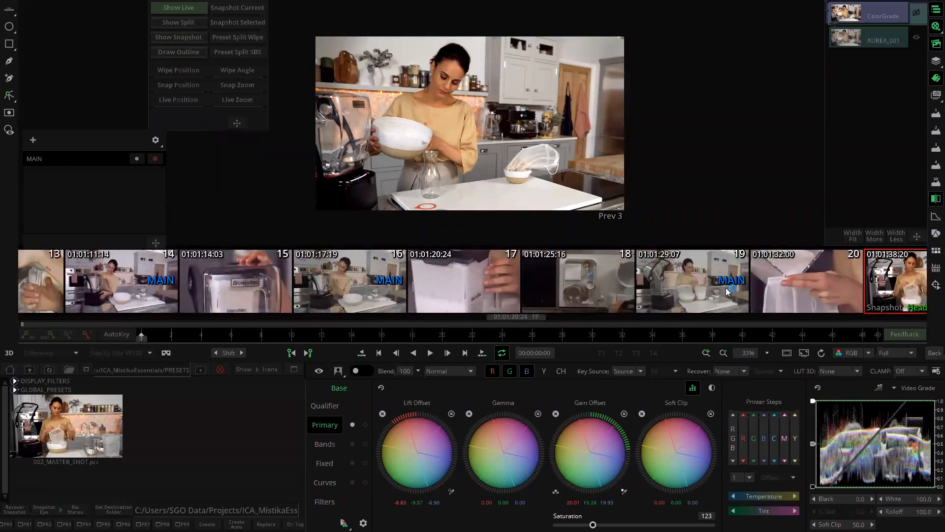
drag(823, 279, 276, 280)
drag(759, 286, 522, 277)
drag(802, 288, 438, 275)
mouse_move(663, 283)
mouse_down()
mouse_move(400, 276)
mouse_move(810, 276)
mouse_up()
drag(395, 283, 644, 278)
drag(477, 281, 701, 279)
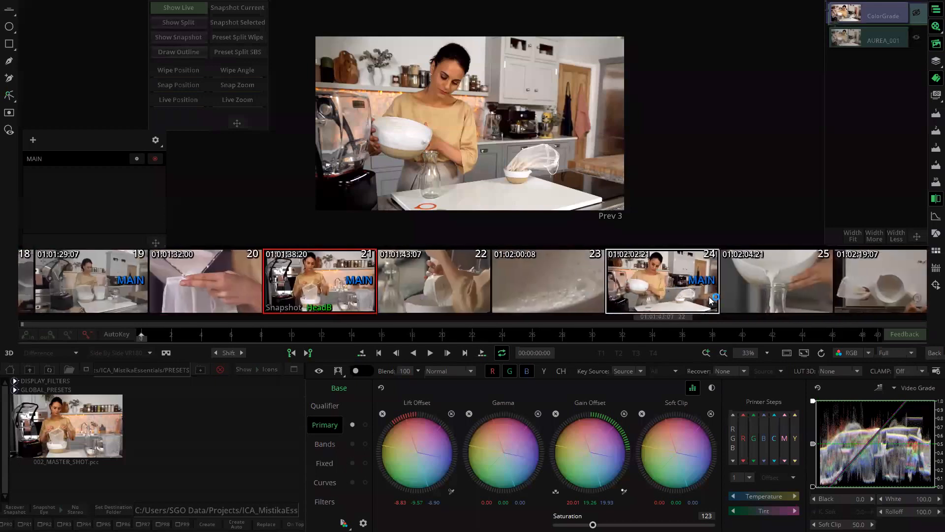
Step: Restrict the storyboard to the MAIN gang's clips and make clip 7 HeadB, following clip 6 as the current clip
click(137, 159)
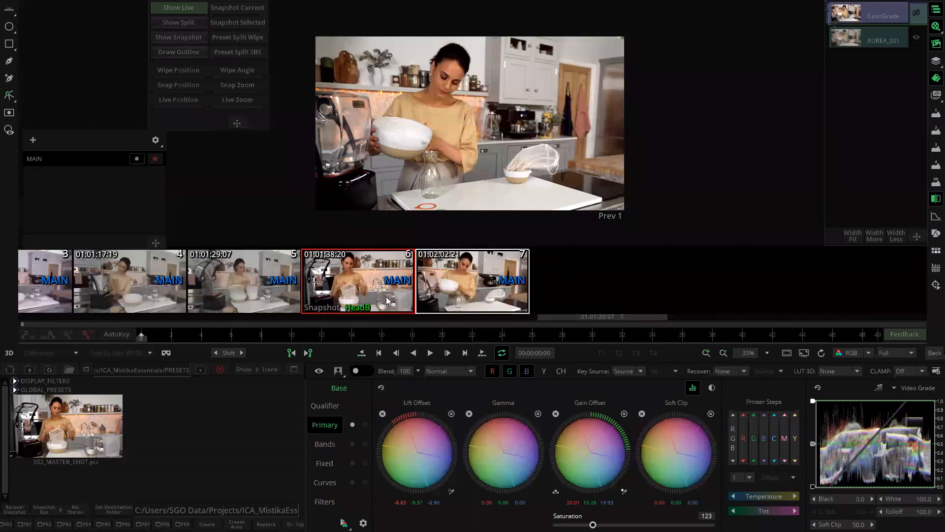
right_click(261, 276)
right_click(168, 279)
right_click(69, 290)
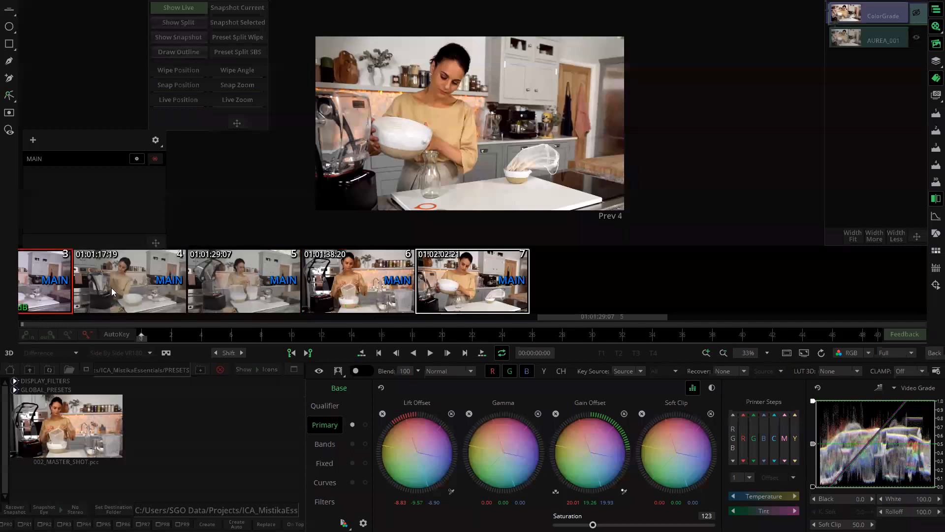
right_click(720, 295)
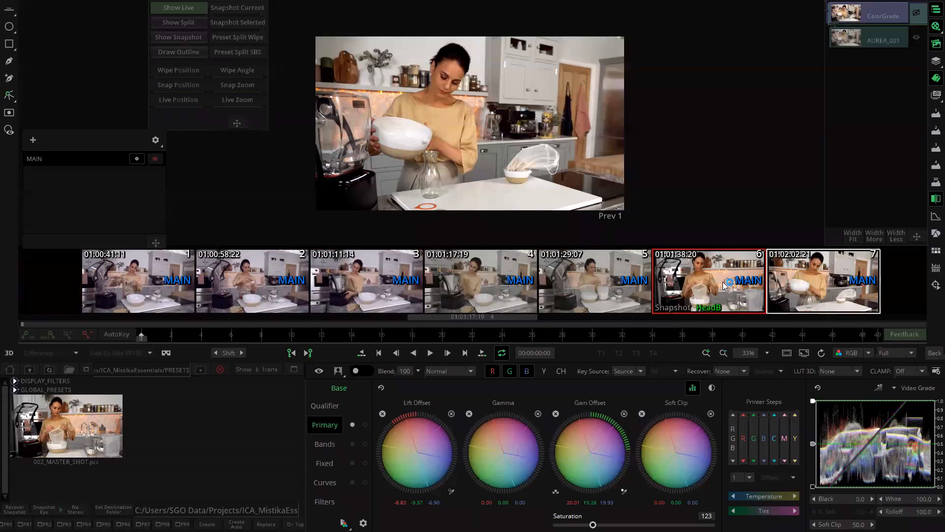
right_click(825, 289)
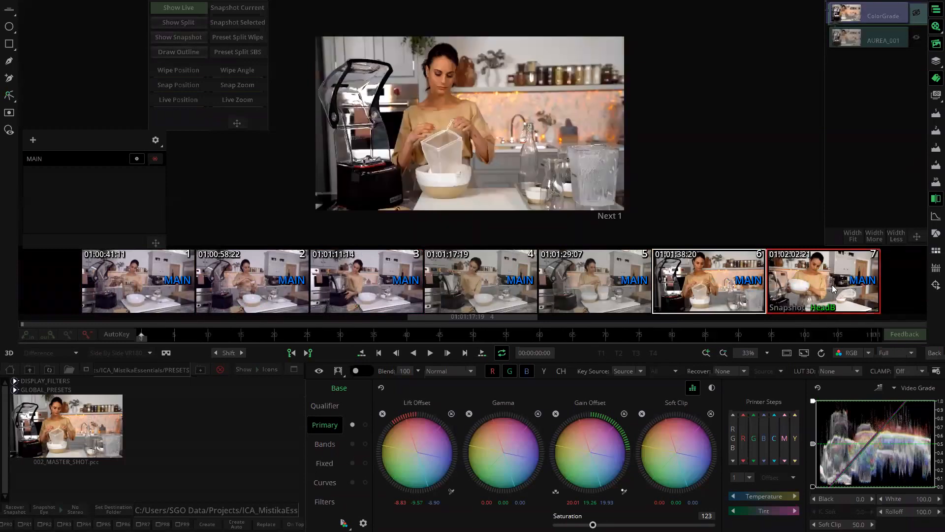
Step: Go back through the MAIN clips in split view, copying each following HeadB clip's grade onto clips 5 to 1
key(Page_Up)
key(Page_Up)
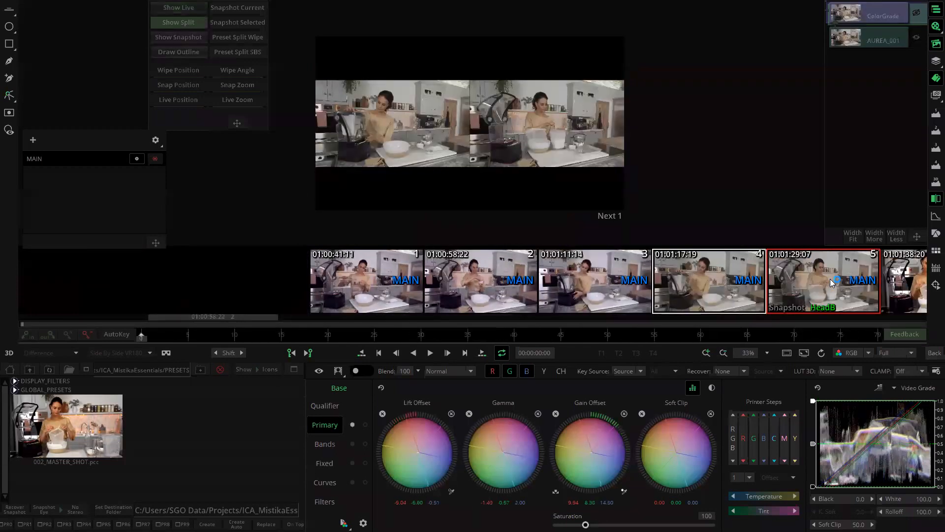
key(Page_Up)
key(Page_Down)
key(Page_Down)
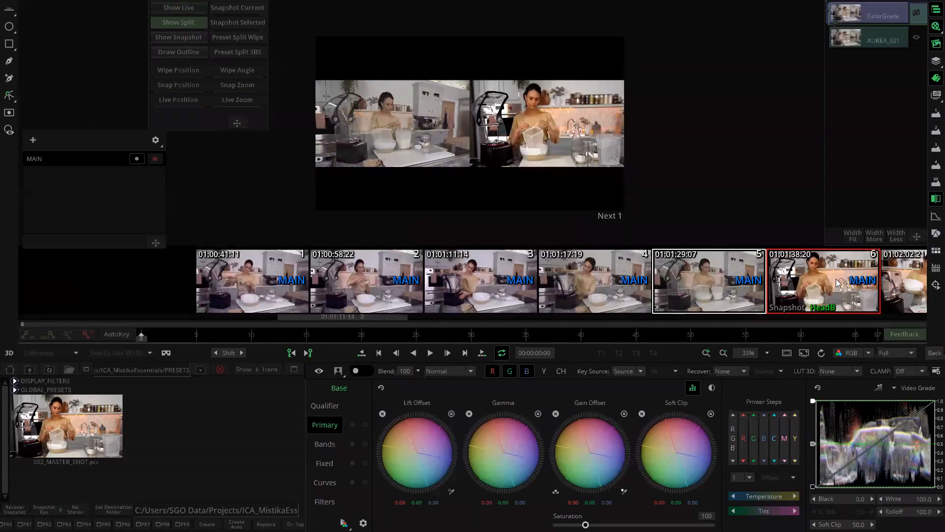
key(Page_Up)
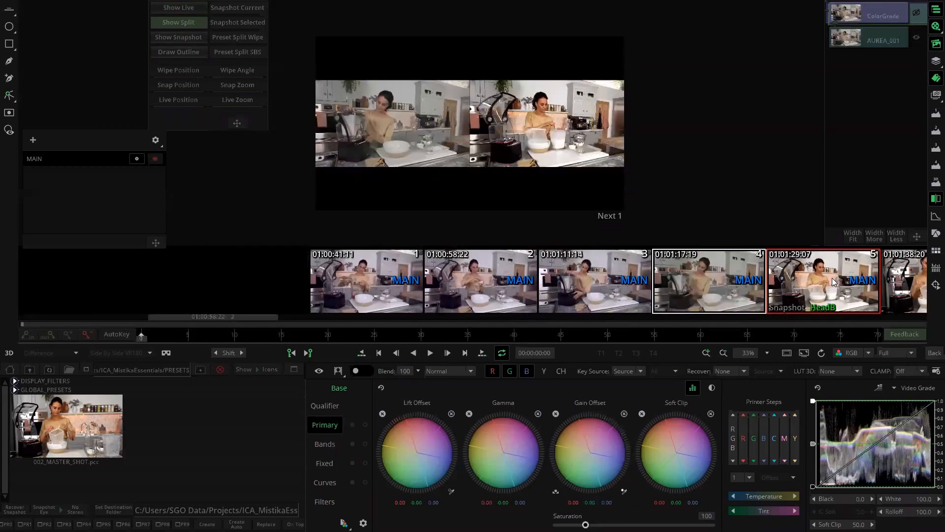
key(Page_Up)
key(Page_Up)
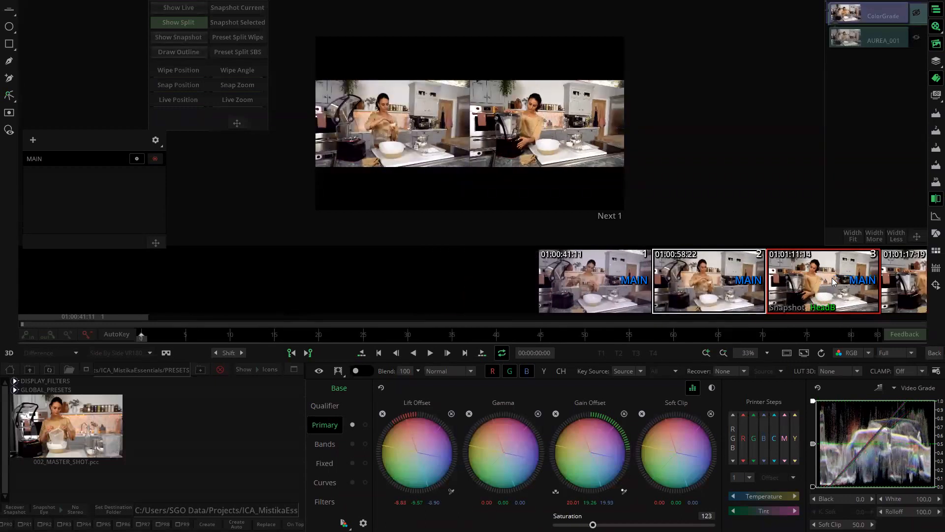
key(Page_Up)
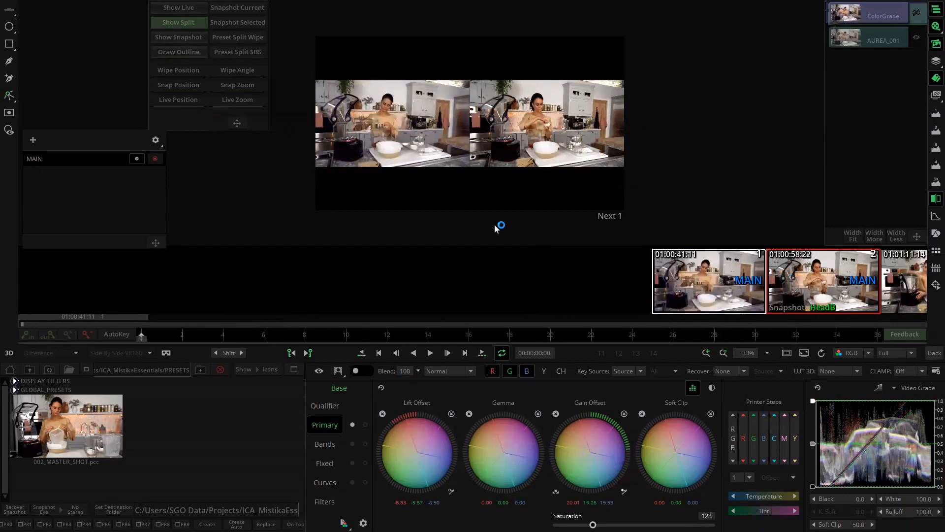
Step: Restore the full storyboard and create a second gang titled CLOSE-UP
click(137, 159)
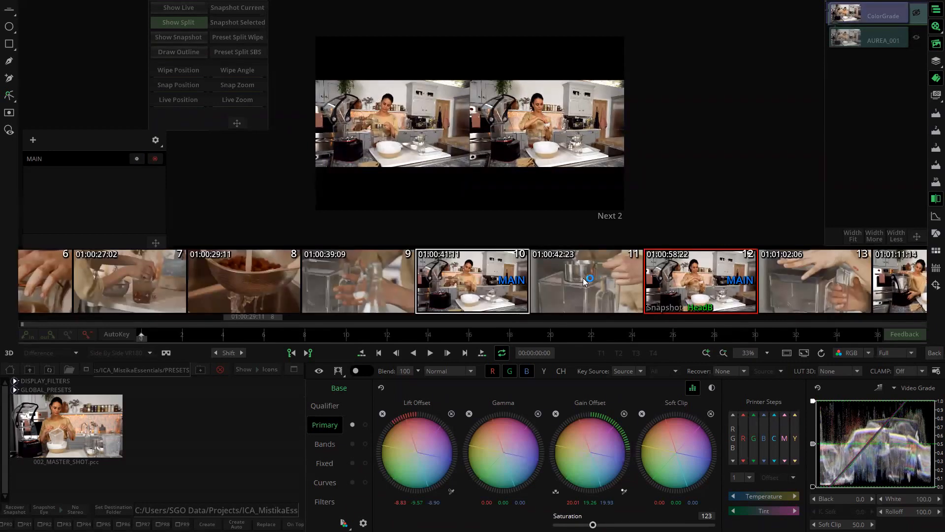
click(33, 144)
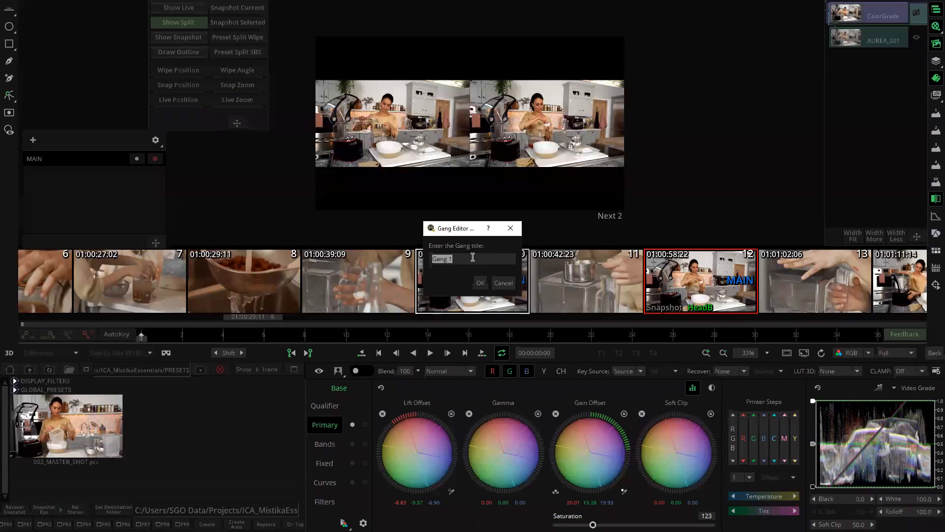
key(BackSpace)
text(c)
key(BackSpace)
text(CLOSE)
text(?UP)
text(-)
key(BackSpace)
text(-UP)
click(483, 281)
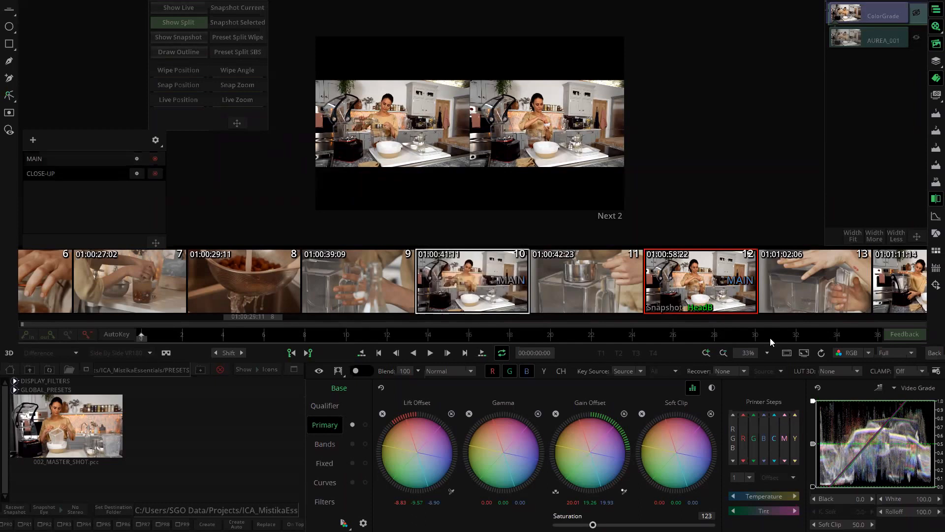
Step: Make clip 11 current and add clips 11, 13, 15 and 17 to the CLOSE-UP gang
click(601, 282)
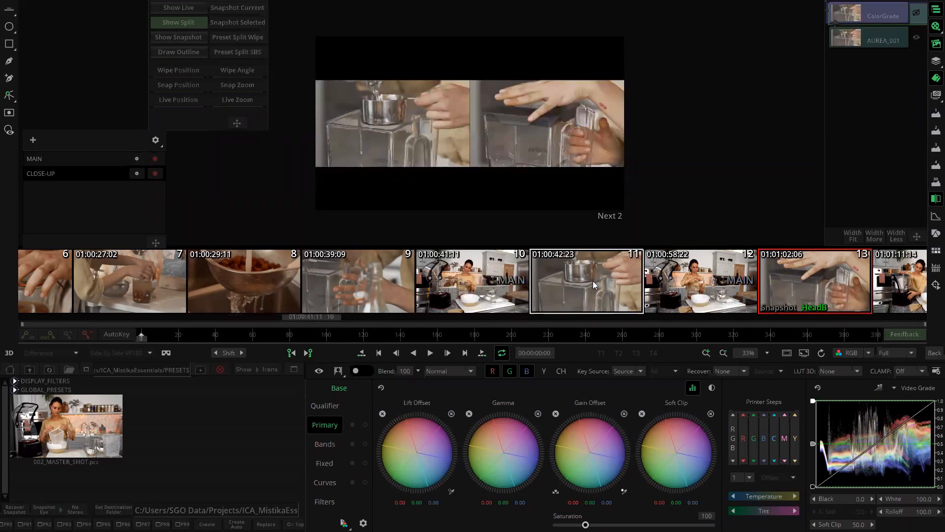
ctrl+click(592, 281)
drag(618, 284, 428, 268)
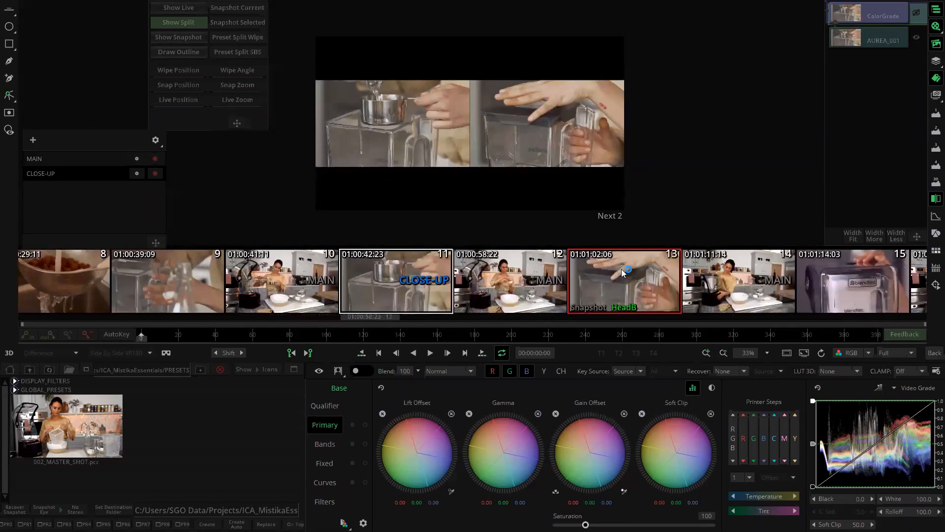
ctrl+click(635, 280)
scroll(646, 294, down, 2)
ctrl+click(624, 291)
scroll(624, 290, down, 2)
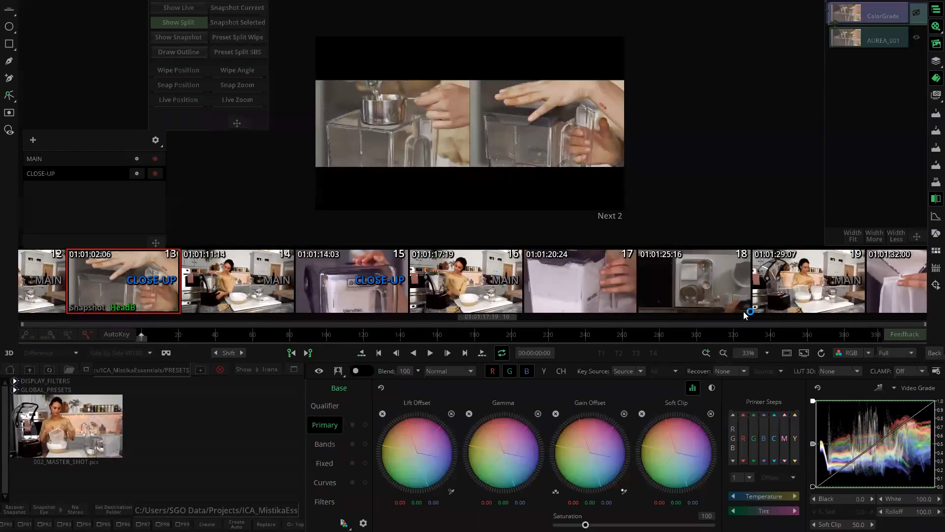
scroll(485, 285, down, 1)
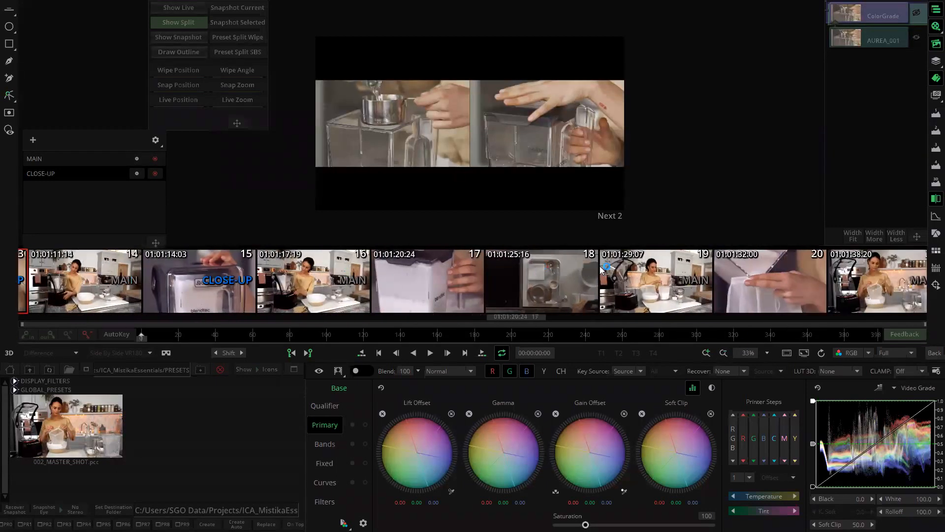
ctrl+click(449, 283)
Step: Create a third gang titled TABLE for the tabletop shots at the beginning of the storyboard
scroll(517, 290, up, 4)
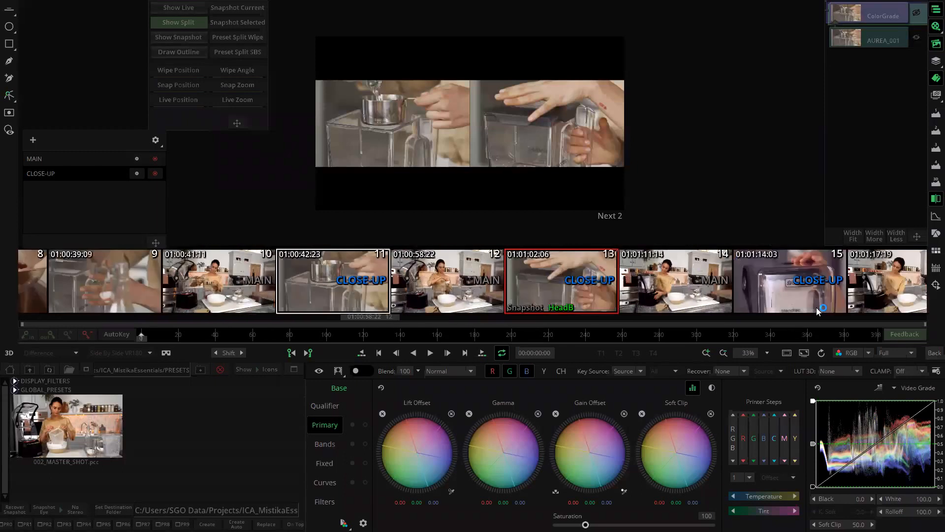
scroll(671, 284, up, 1)
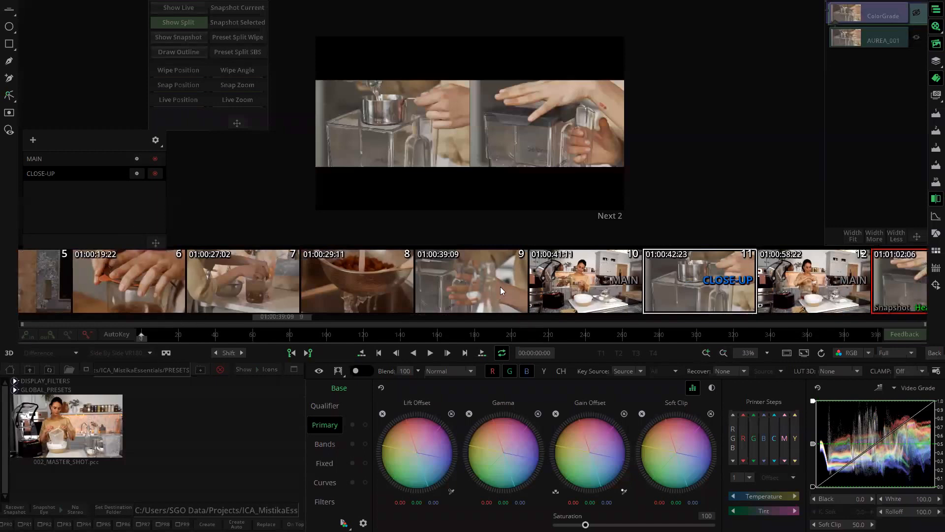
scroll(500, 287, up, 3)
scroll(720, 295, up, 1)
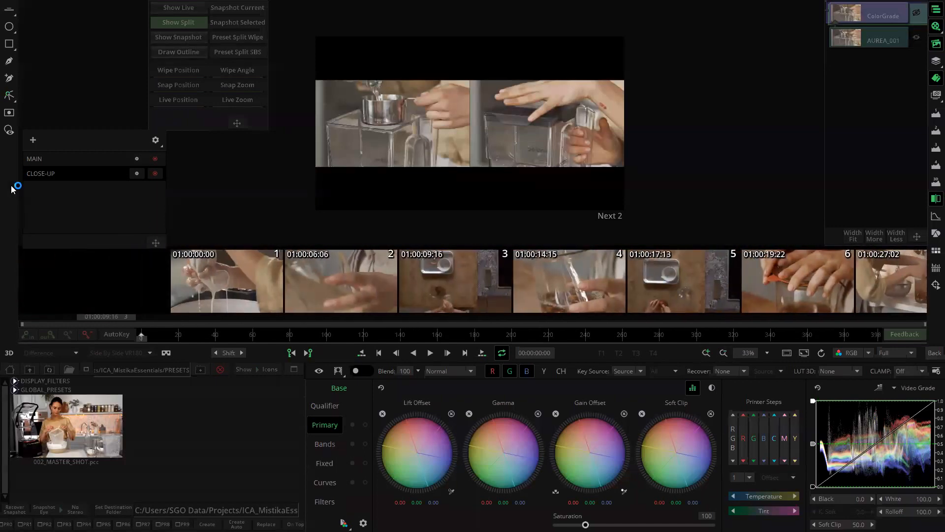
click(32, 140)
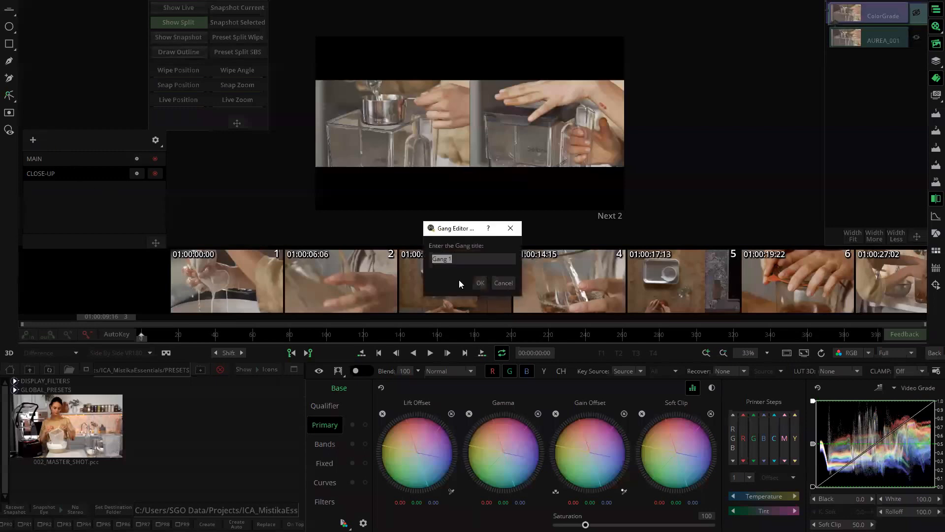
key(BackSpace)
text(tops)
key(BackSpace)
key(BackSpace)
key(BackSpace)
key(BackSpace)
text(TABE)
key(BackSpace)
text(LE)
click(480, 284)
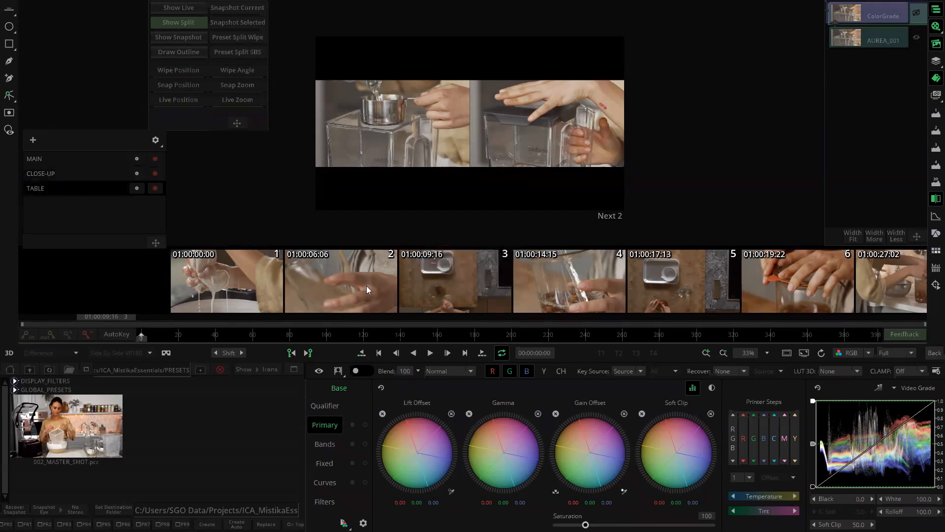
Step: Add clips 3 and 5 to the TABLE gang and look through the other labelled clips
click(694, 280)
click(447, 263)
scroll(758, 285, down, 5)
scroll(736, 284, down, 5)
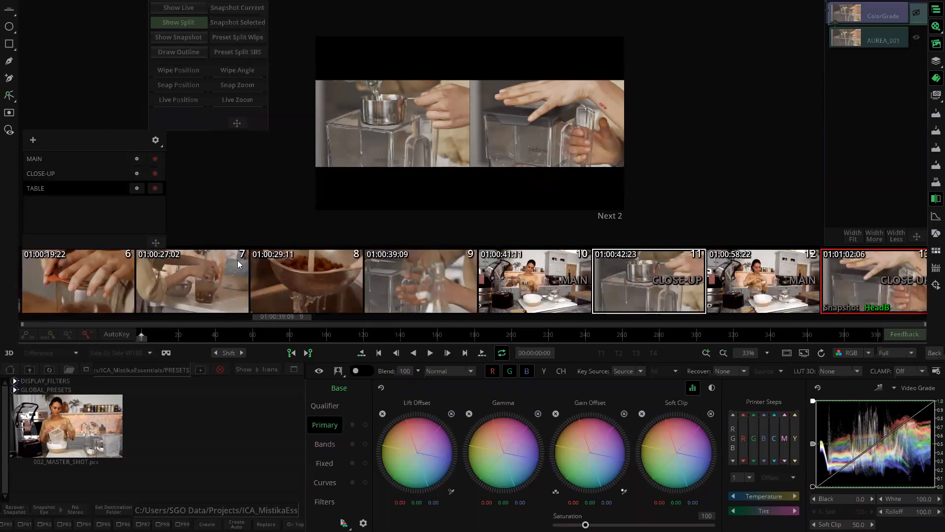
scroll(646, 310, up, 8)
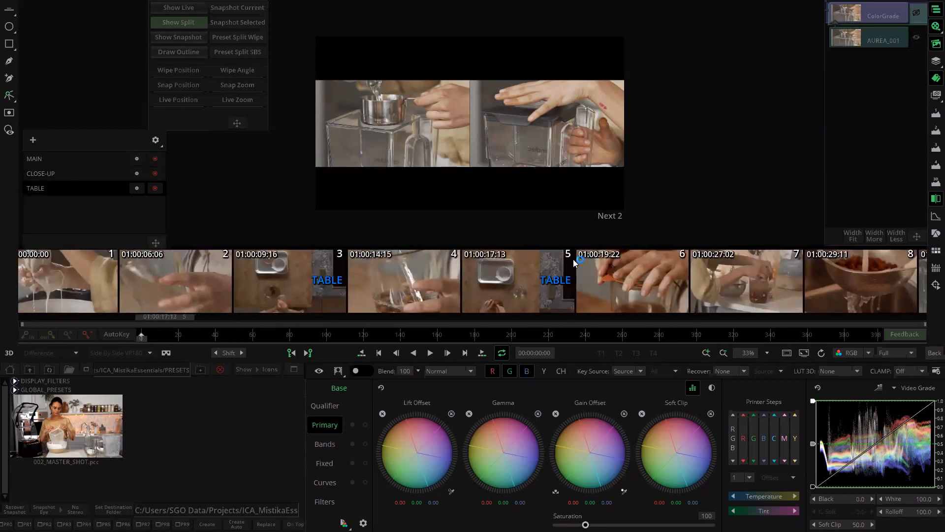
scroll(828, 305, down, 4)
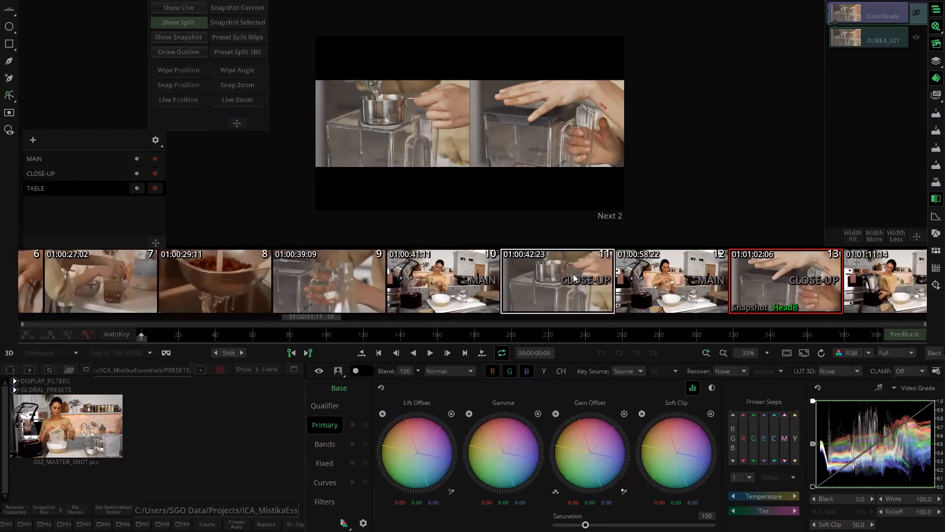
scroll(591, 276, down, 5)
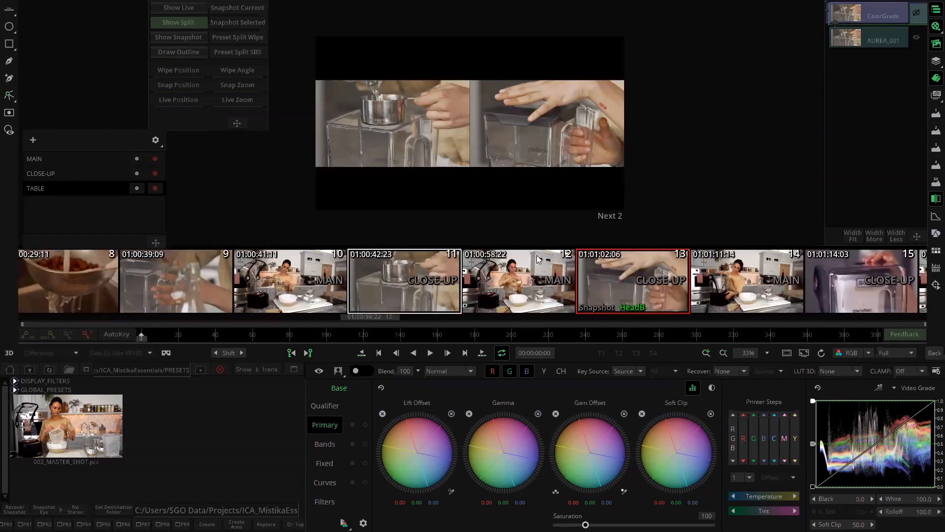
Step: Activate the CLOSE-UP gang and the MAIN gang in turn, and restrict the storyboard to MAIN's clips
click(49, 177)
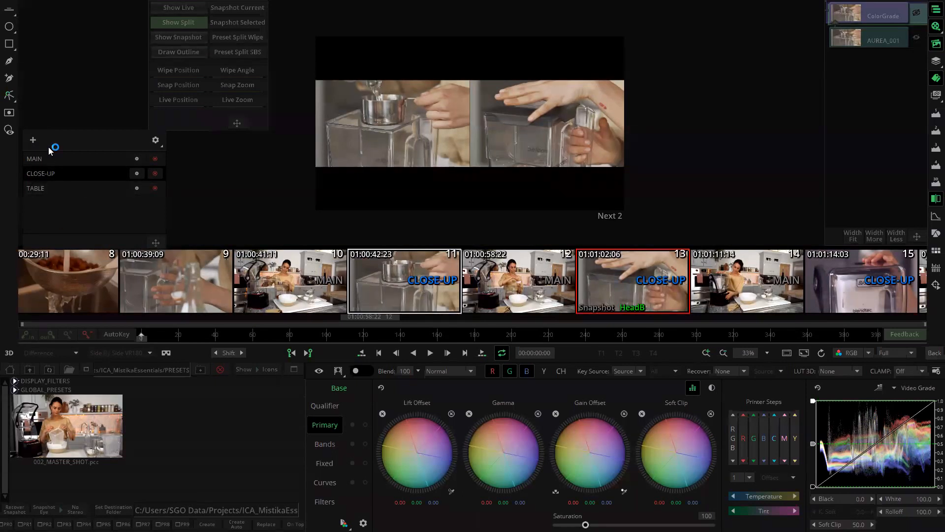
click(47, 161)
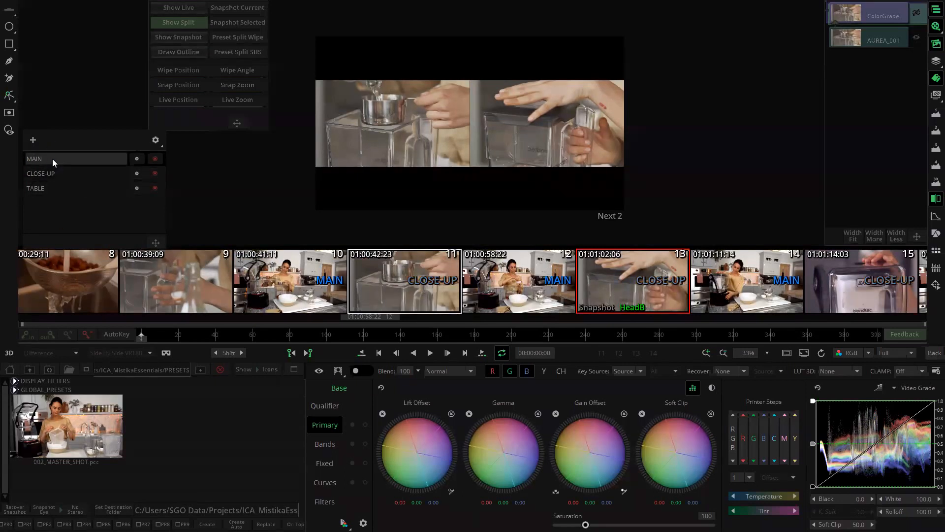
click(137, 158)
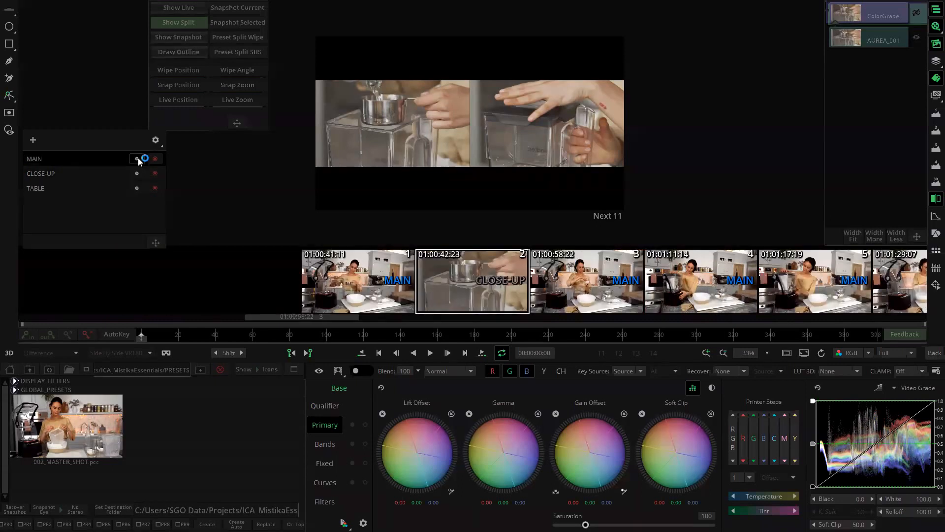
Step: Make clip 10 at 01:00:41:11 current with the storyboard restricted to MAIN's clips, and switch the comparison to Show Live
click(136, 160)
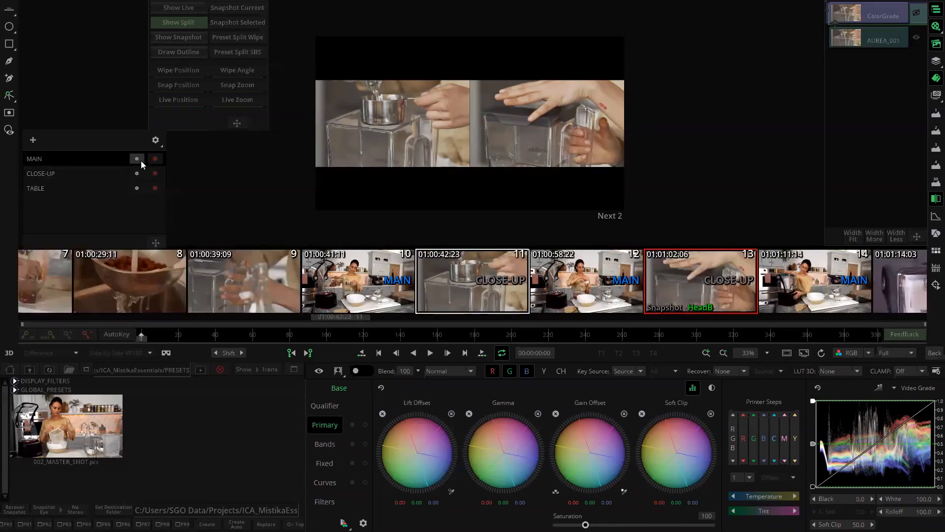
click(371, 288)
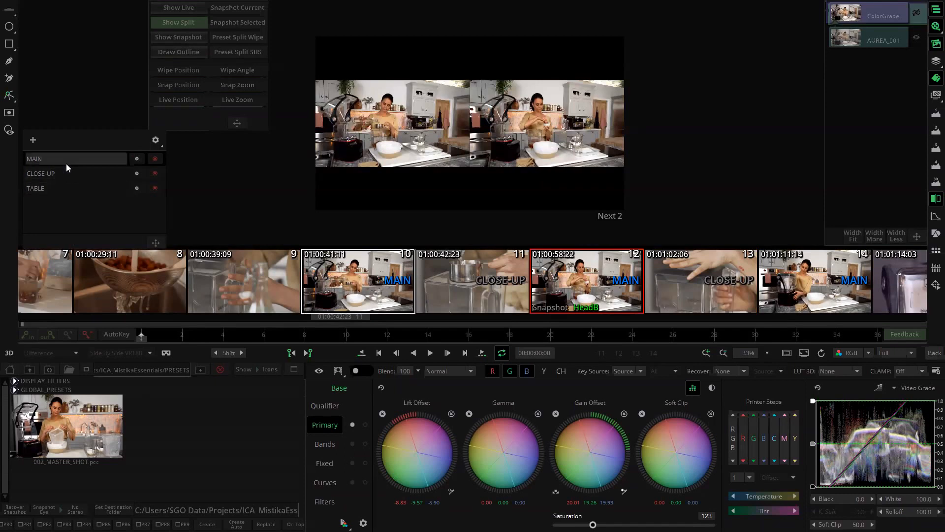
click(137, 159)
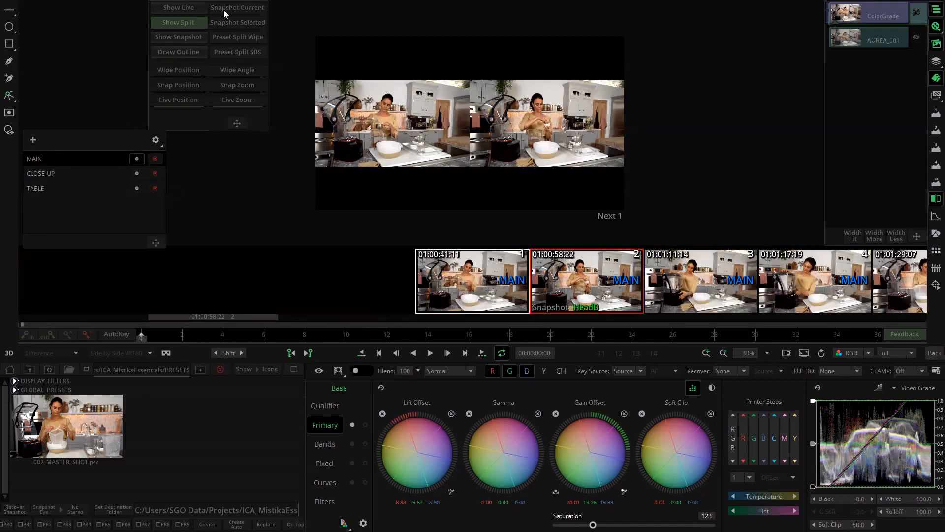
click(178, 8)
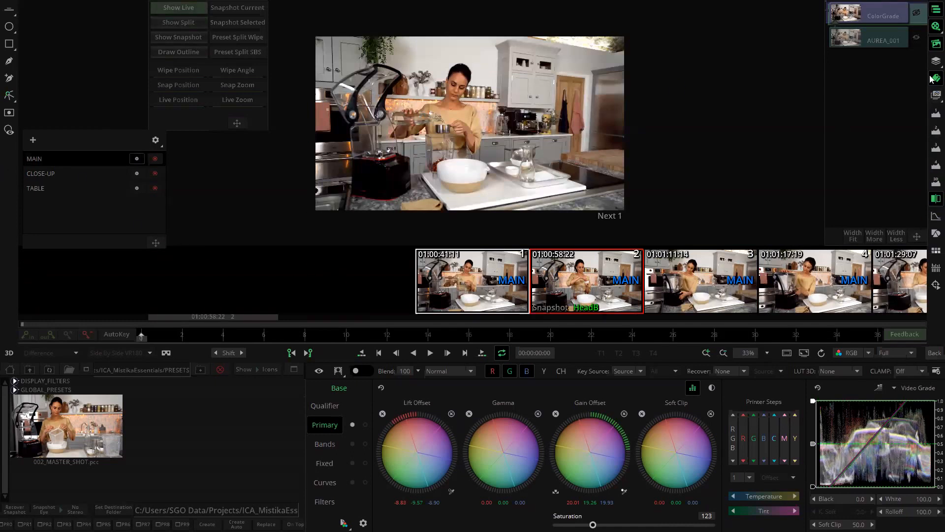
Step: Look at the display filter settings for the current timeline, and close the display filters again
click(930, 98)
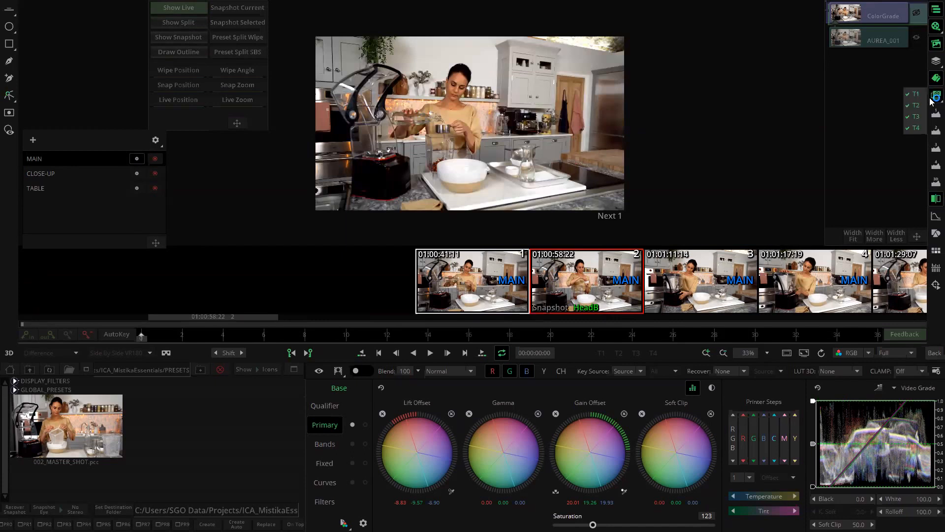
click(931, 99)
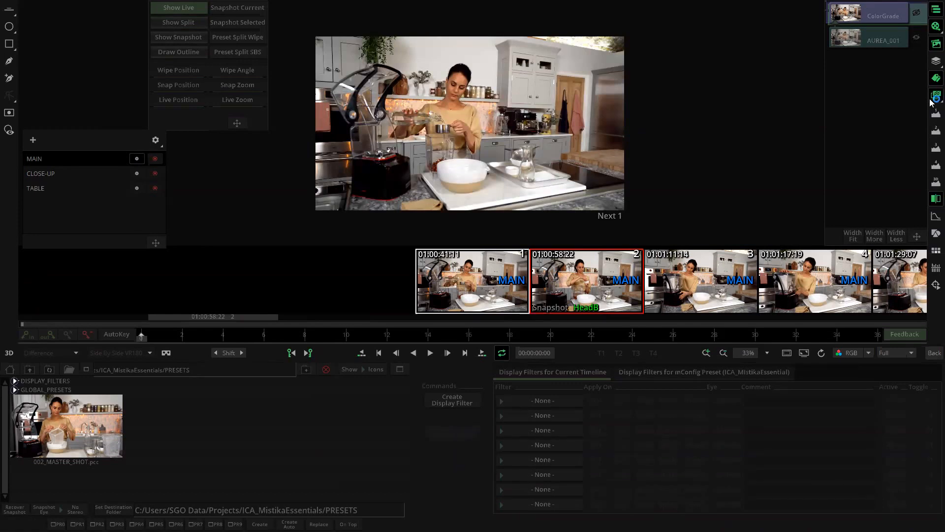
click(931, 101)
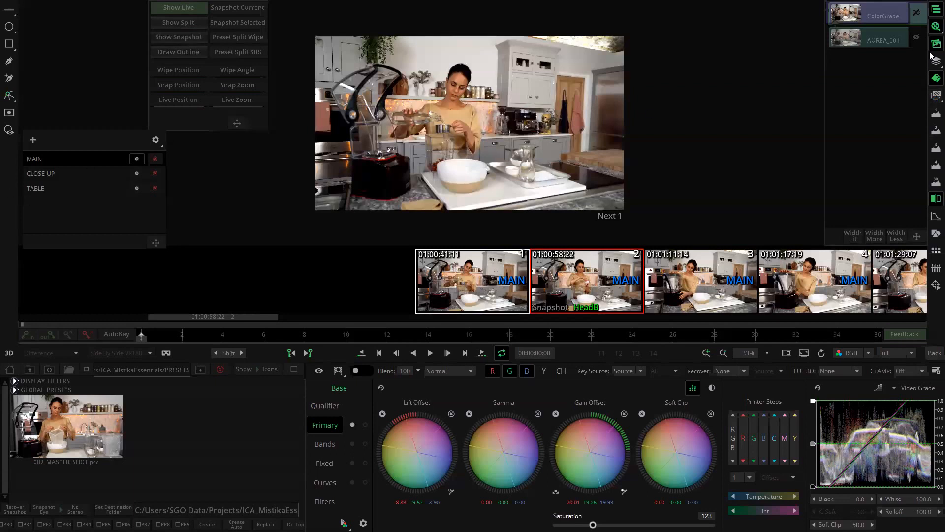
Step: Hide the gang list and comparison controls, and open three scopes, placing the second vectorscope beside the waveform
click(933, 79)
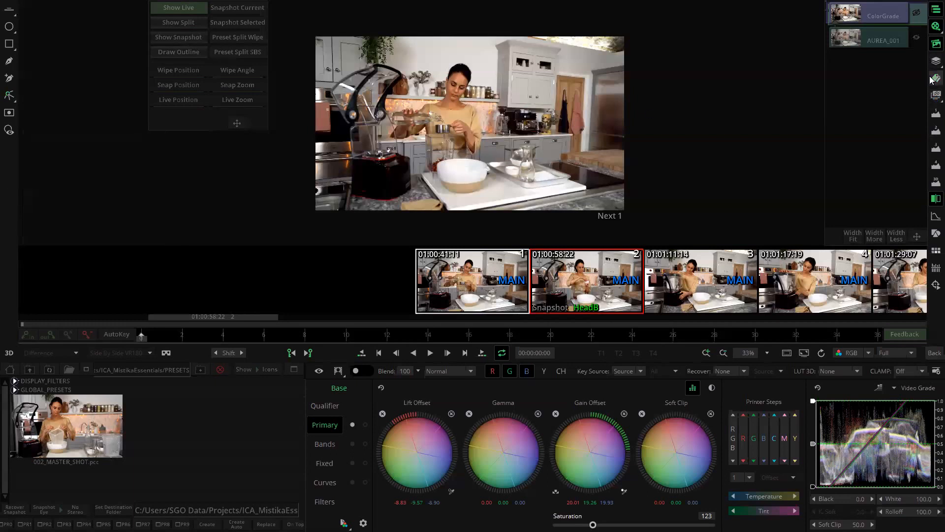
click(933, 117)
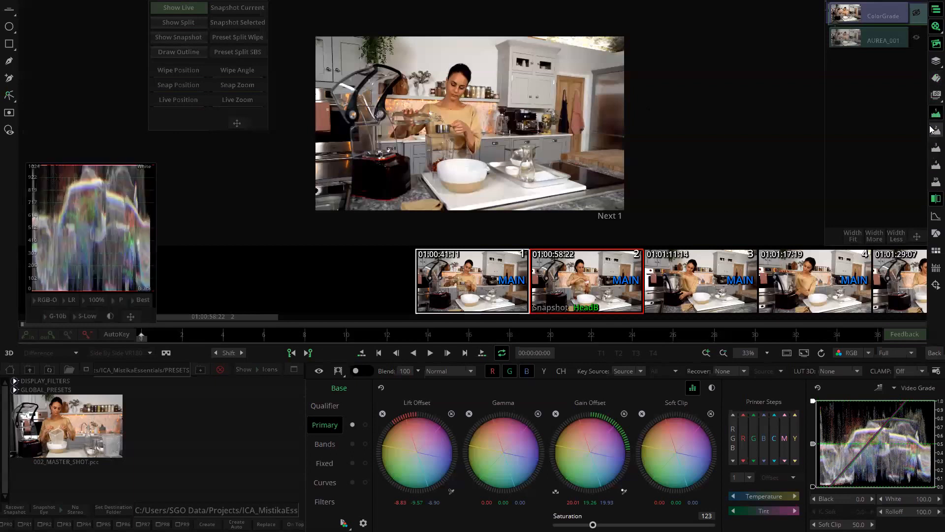
click(933, 131)
click(932, 147)
drag(928, 185, 218, 166)
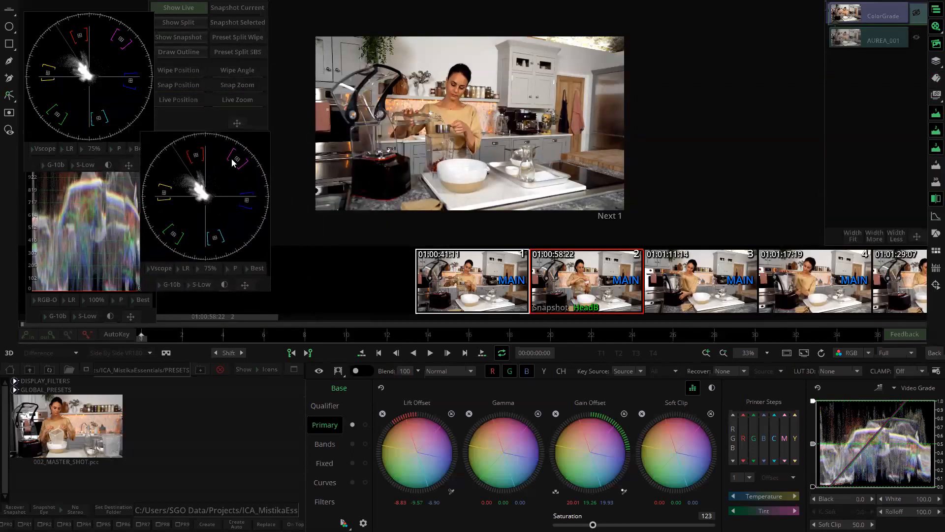
click(931, 199)
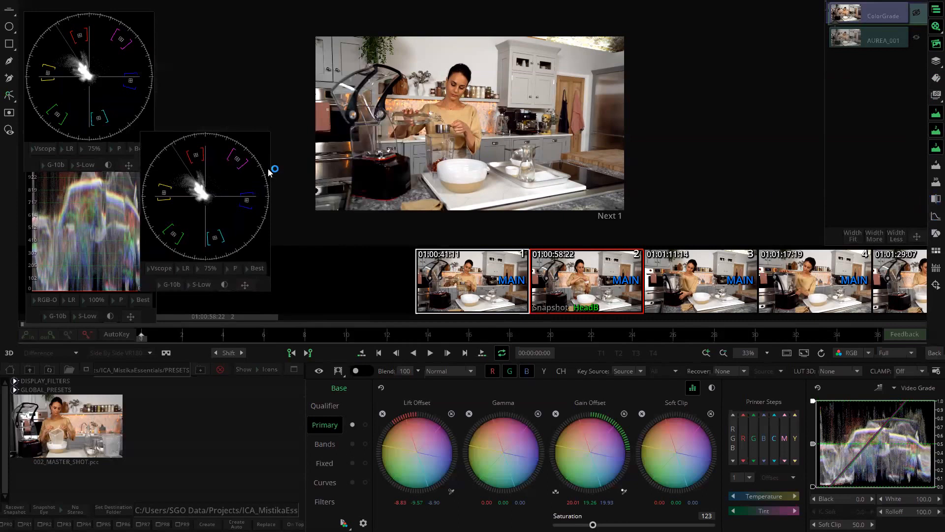
drag(193, 212, 226, 236)
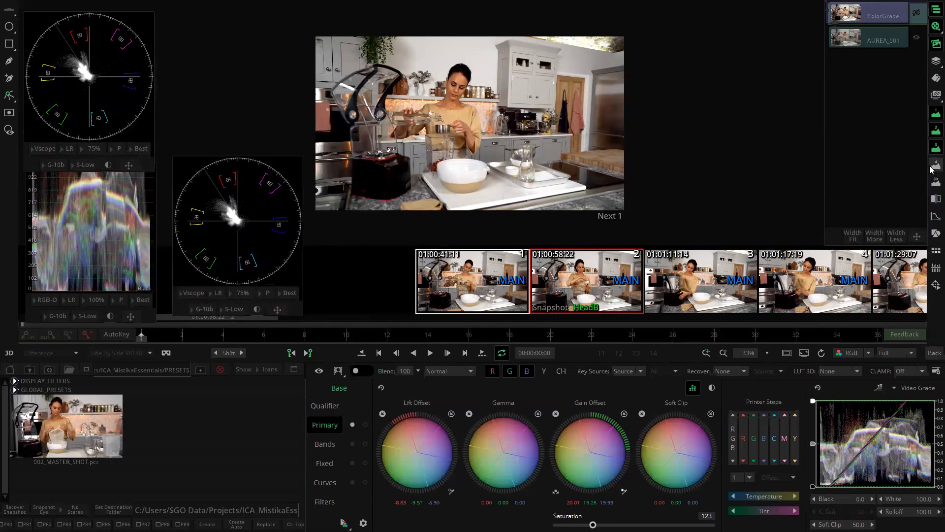
Step: Open a fourth scope above the second vectorscope and arrange the four scopes in a two-by-two grid
click(932, 168)
drag(754, 222, 227, 86)
drag(248, 230, 228, 238)
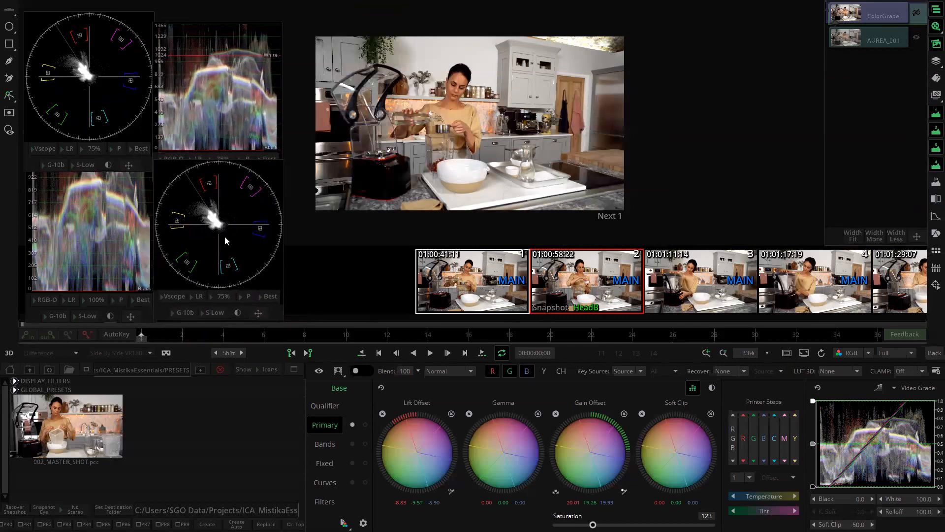
drag(216, 139, 216, 130)
drag(217, 191, 215, 190)
mouse_move(213, 96)
mouse_down()
mouse_move(214, 86)
mouse_move(215, 94)
mouse_up()
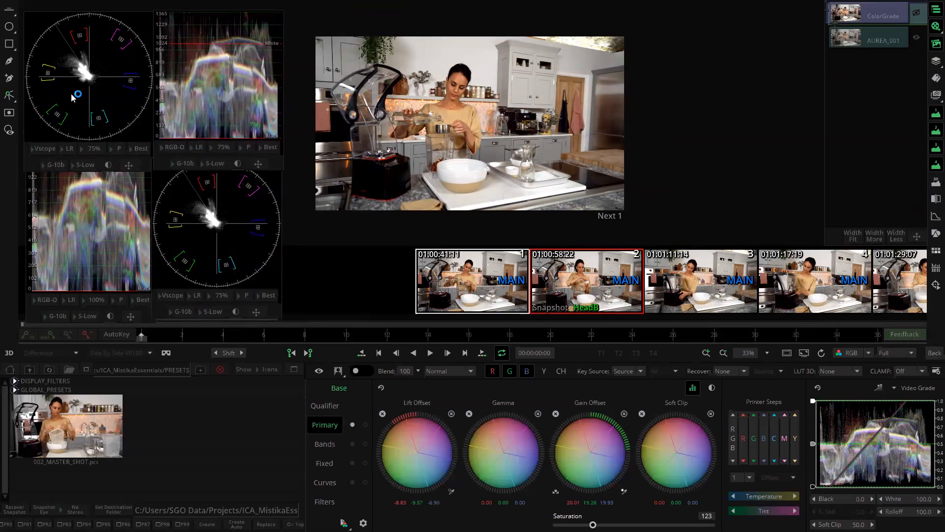
Step: Review the display types available for each of the two RGB overlap waveform scopes
click(47, 299)
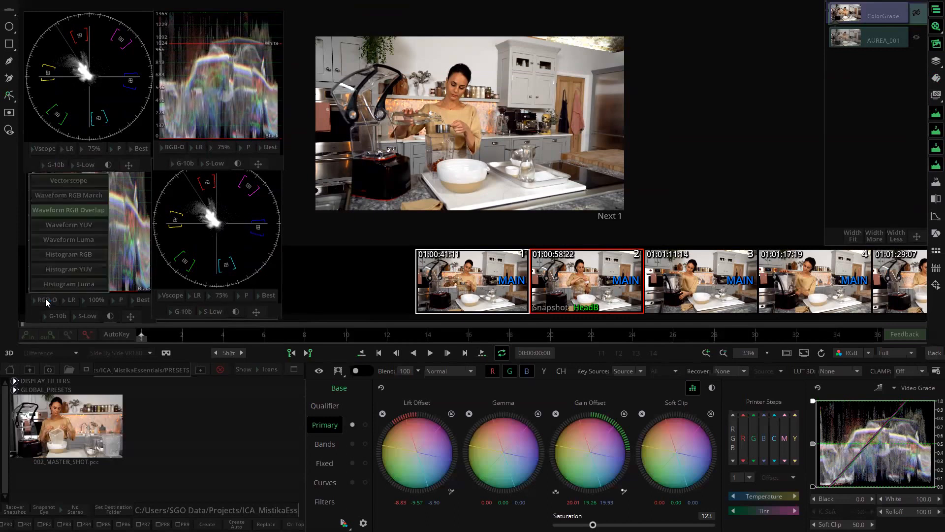
click(74, 212)
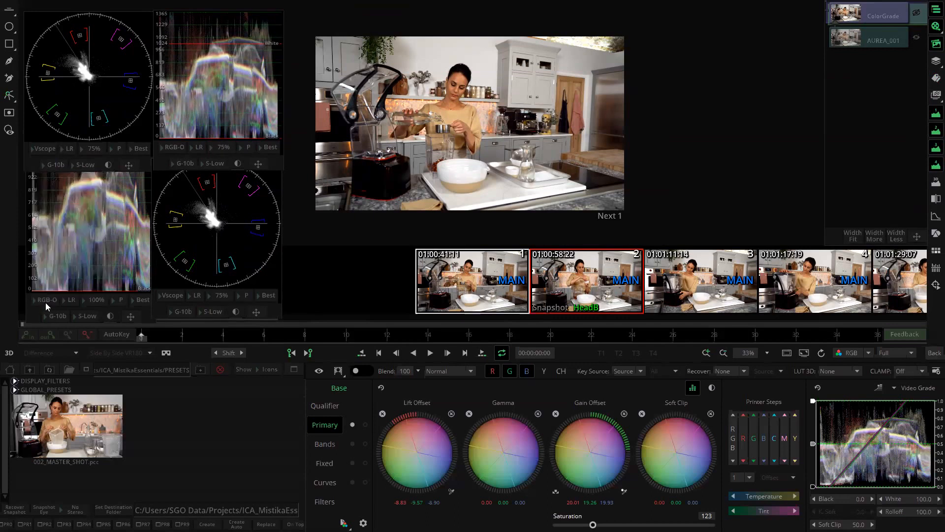
click(179, 148)
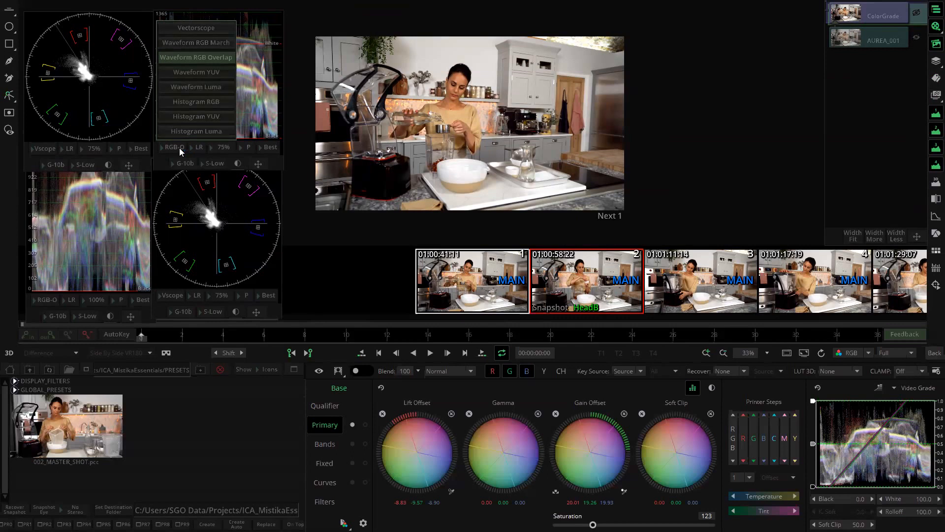
click(179, 147)
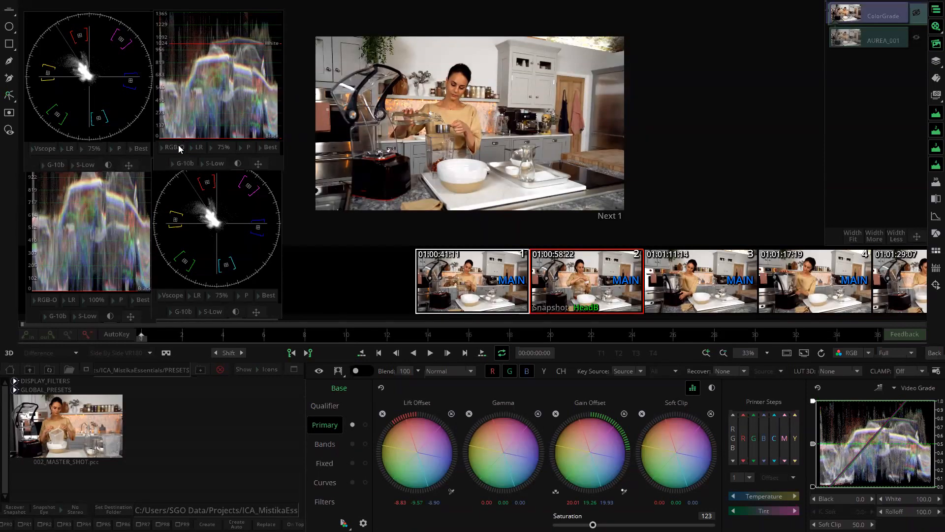
Step: Cycle the scope above the second vectorscope through its waveform, histogram and vectorscope display types
click(177, 147)
click(177, 147)
click(178, 147)
click(177, 145)
click(177, 144)
click(177, 145)
click(177, 145)
click(177, 145)
click(177, 147)
click(177, 146)
click(177, 146)
click(177, 145)
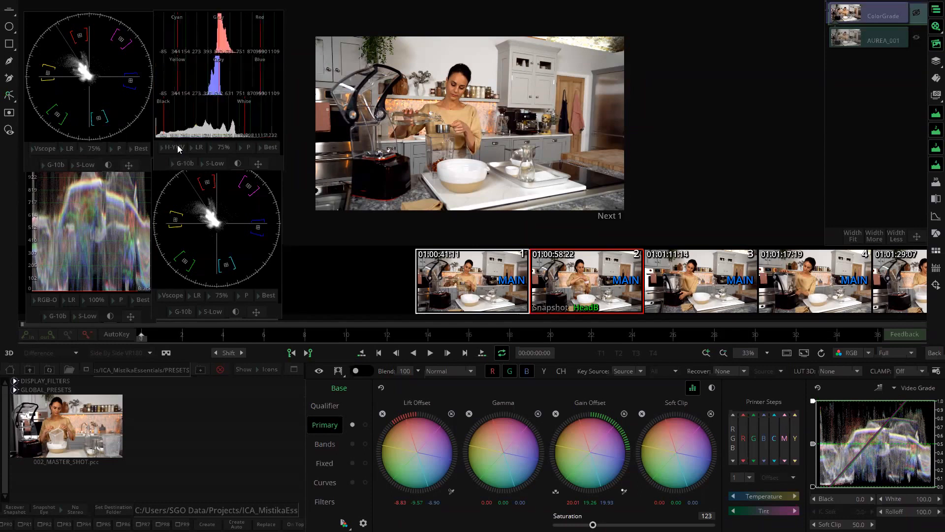
click(177, 145)
click(177, 145)
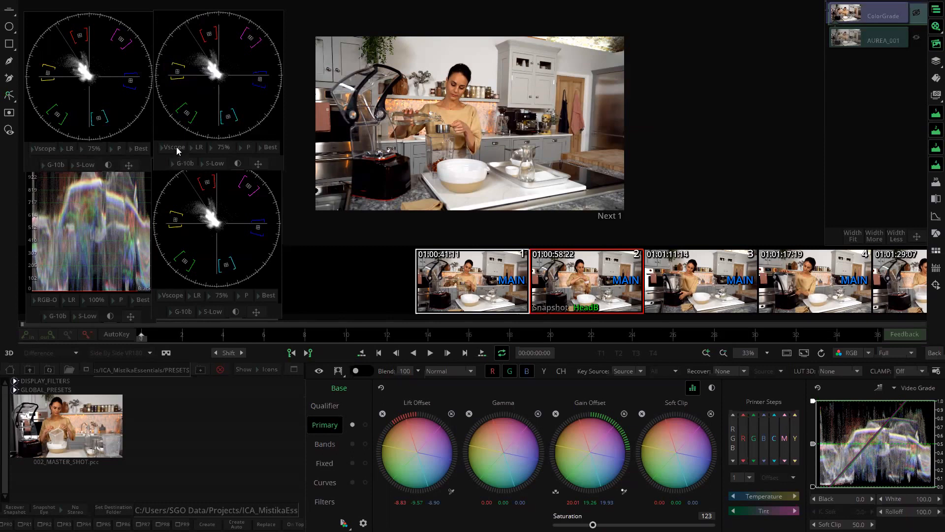
click(177, 147)
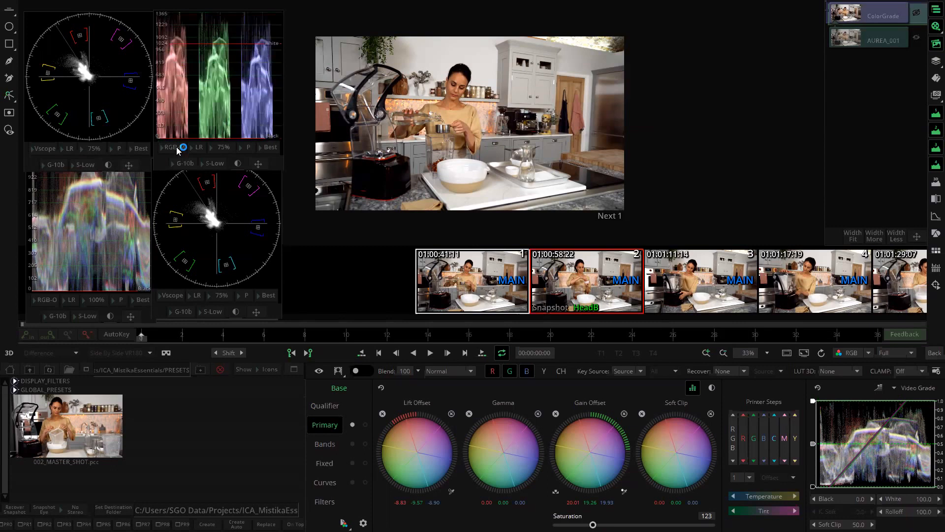
click(177, 149)
click(178, 148)
click(178, 148)
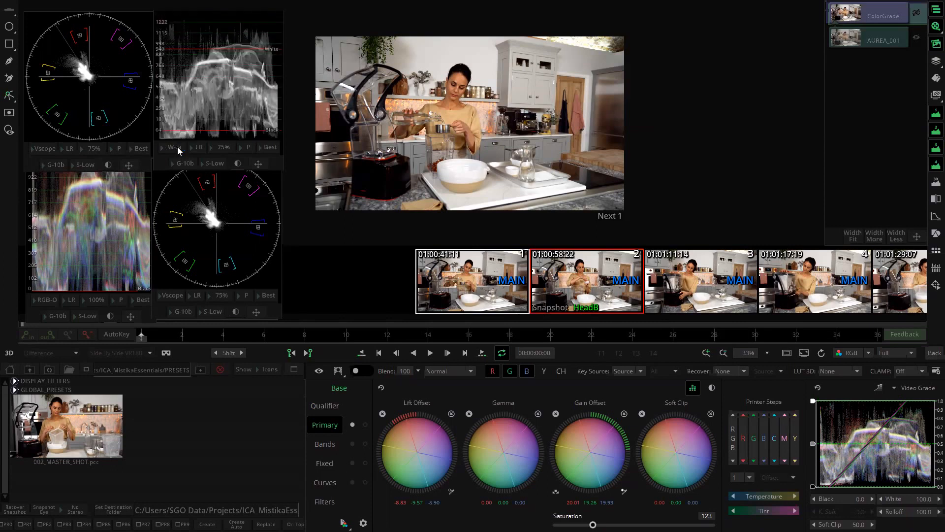
click(178, 148)
click(178, 148)
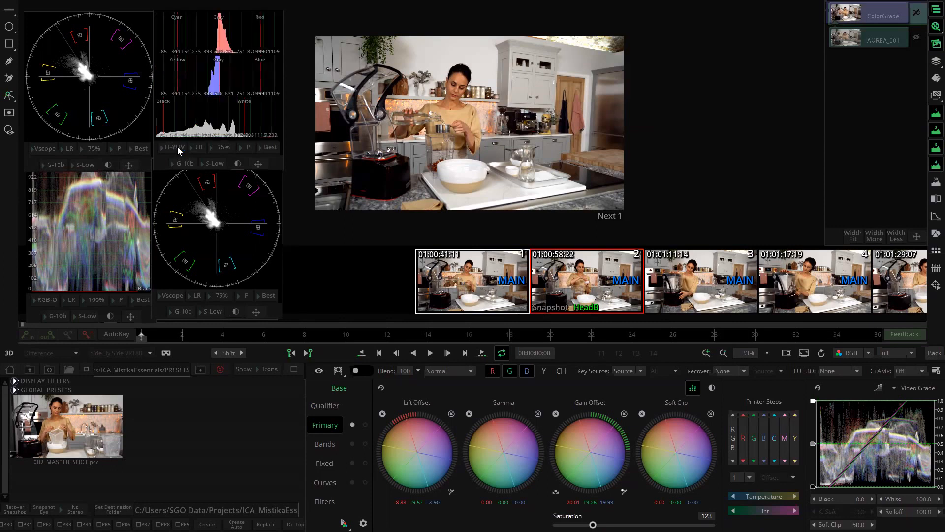
click(178, 148)
click(178, 148)
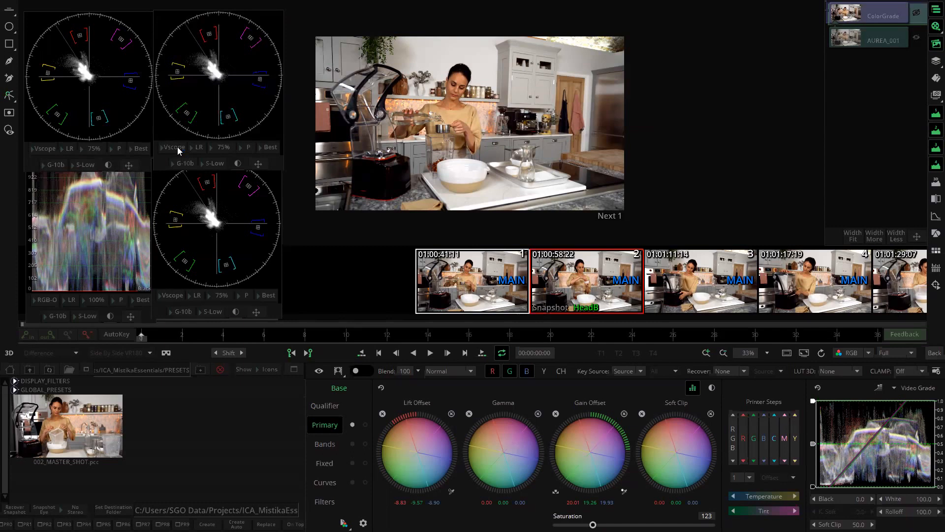
click(177, 148)
Step: Remove the MAIN gang filter so the storyboard lists all clips, and hide the gang list
click(935, 78)
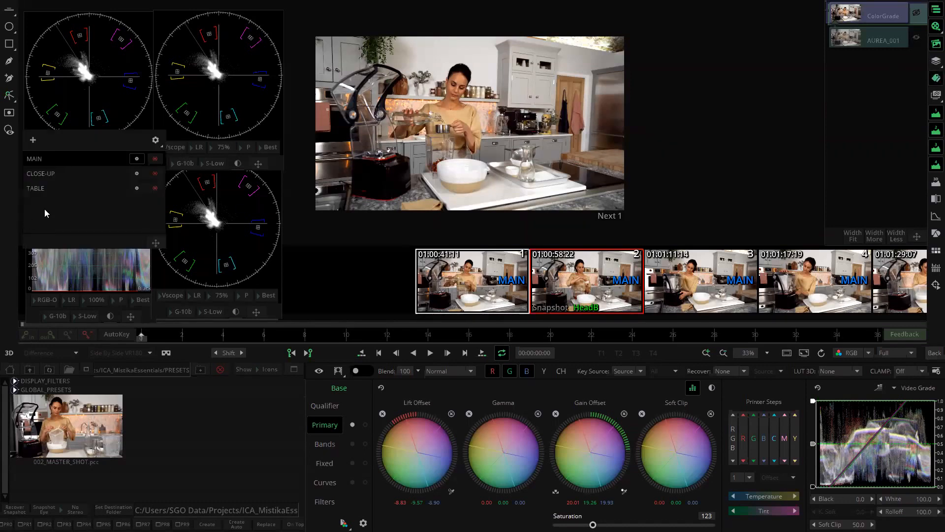
click(138, 159)
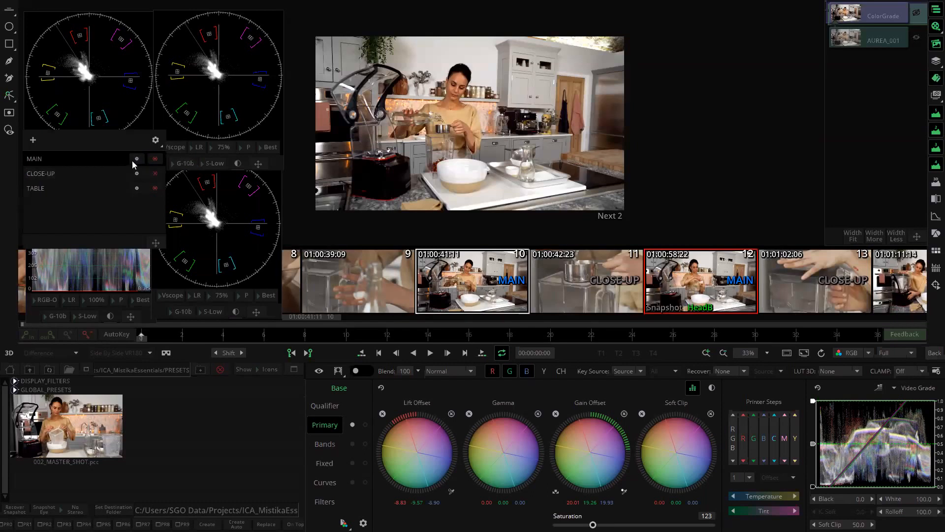
click(935, 77)
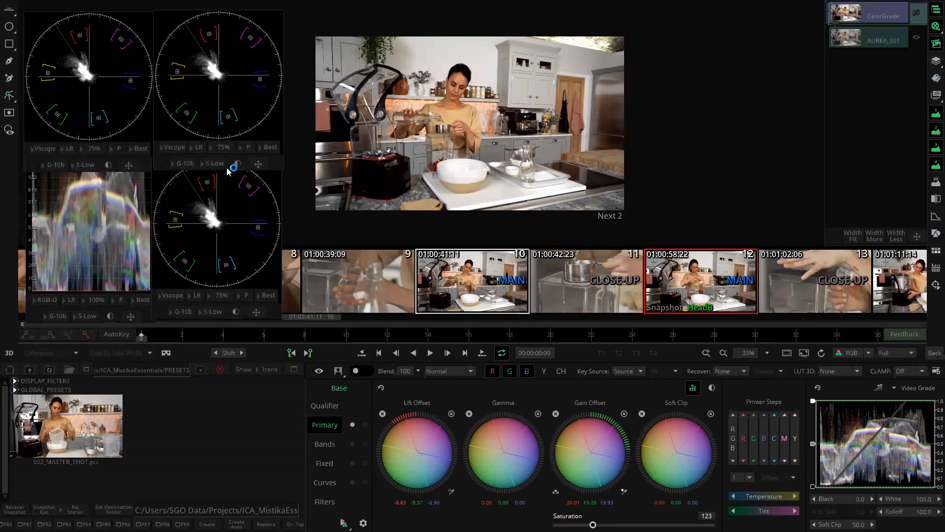
Step: Set the scope used for cycling display types to Histogram Luma, and the vectorscope below it to Waveform YUV
click(177, 147)
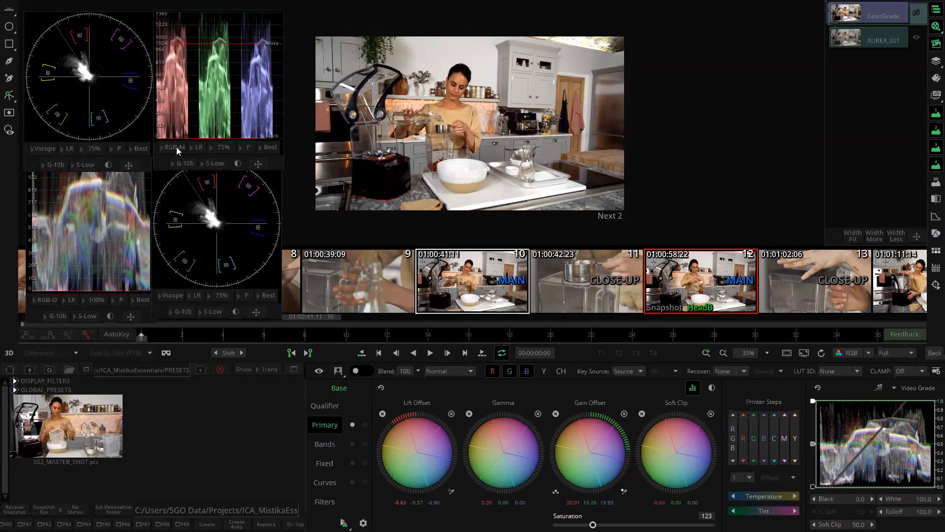
right_click(178, 146)
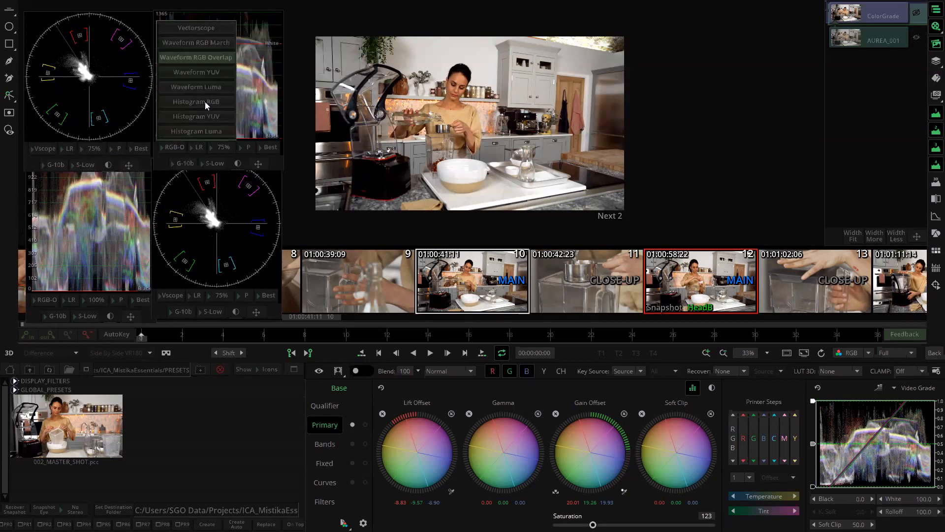
click(213, 132)
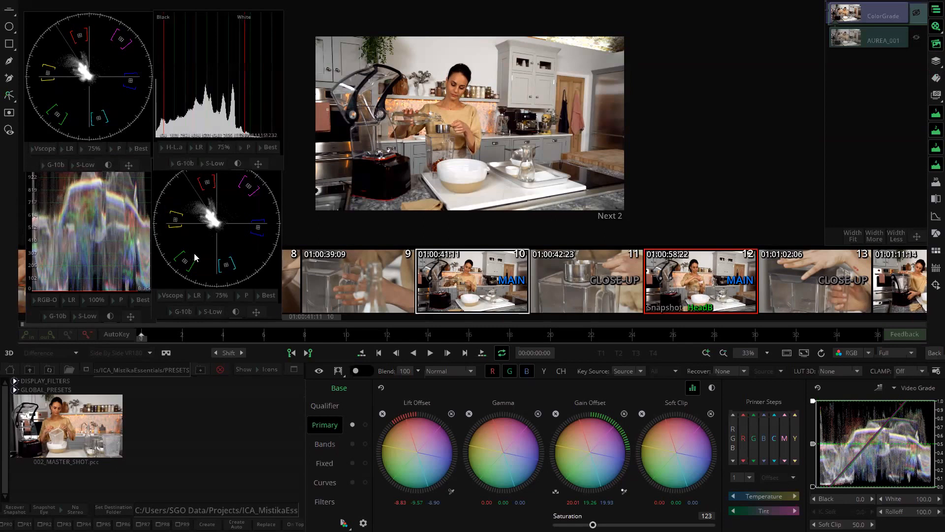
click(181, 296)
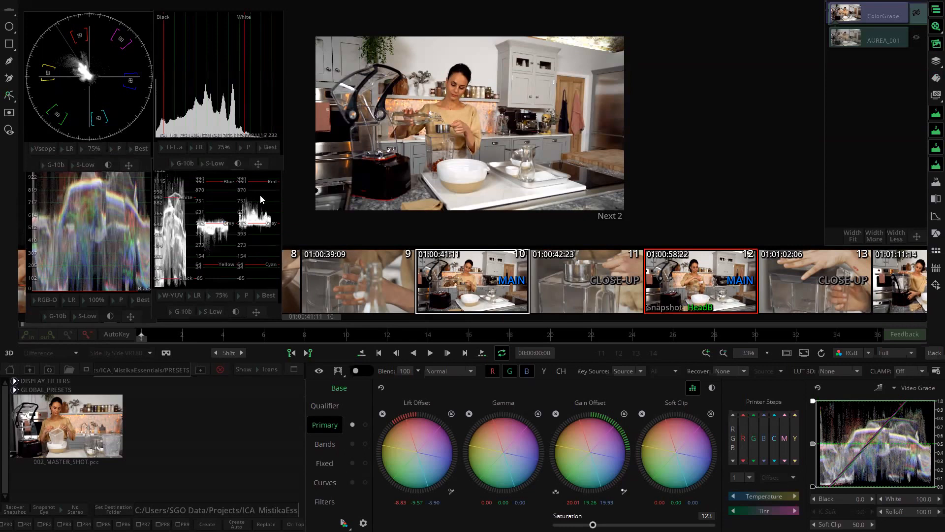
Step: Set the RGB overlap waveform's scale to 75%, and hide the luma histogram and YUV waveform scopes
scroll(105, 236, down, 1)
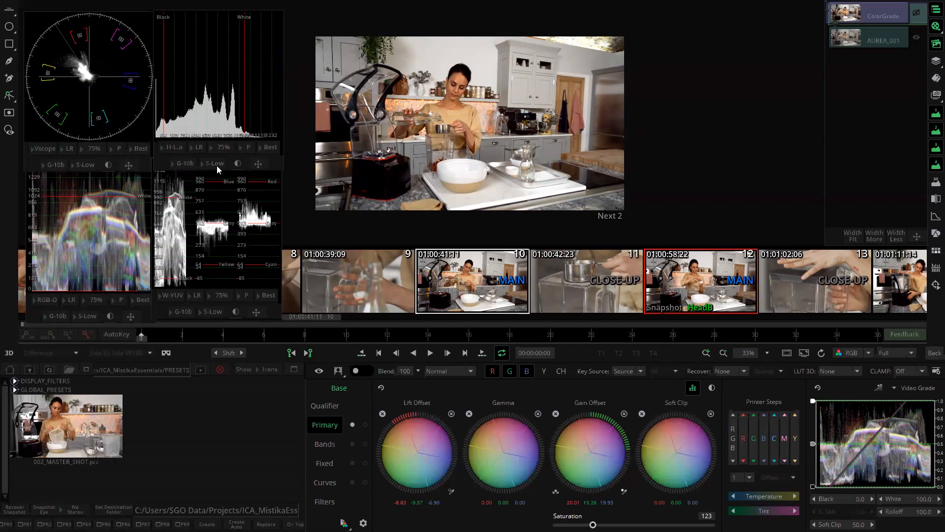
drag(226, 117, 264, 109)
click(933, 147)
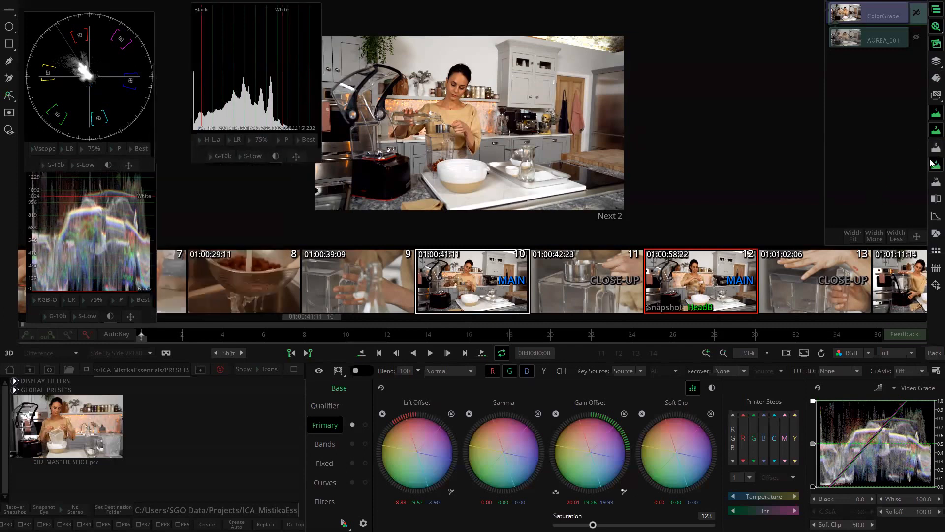
click(933, 166)
Step: Place the RGB overlap waveform beside the vectorscope and enlarge it to the M-Low size
drag(64, 226, 218, 119)
drag(91, 105, 88, 151)
drag(287, 147, 272, 149)
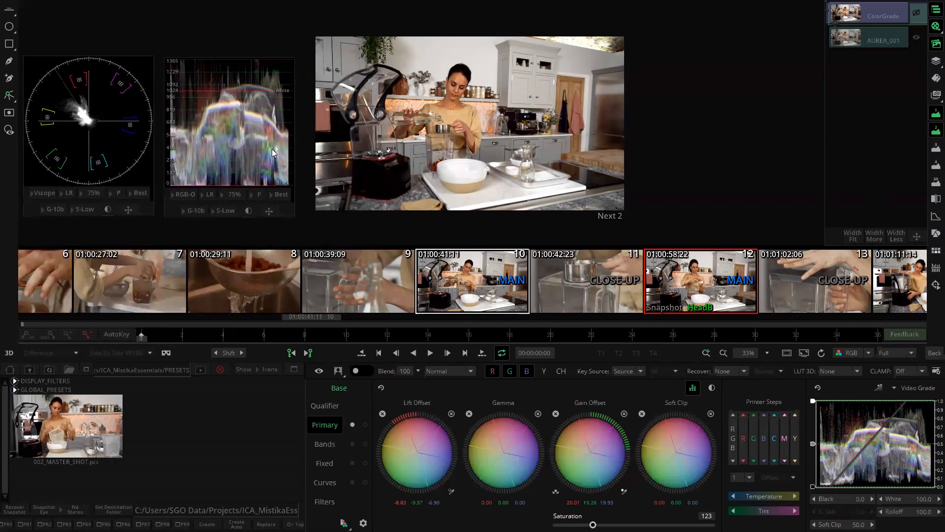
click(230, 213)
drag(307, 282, 296, 243)
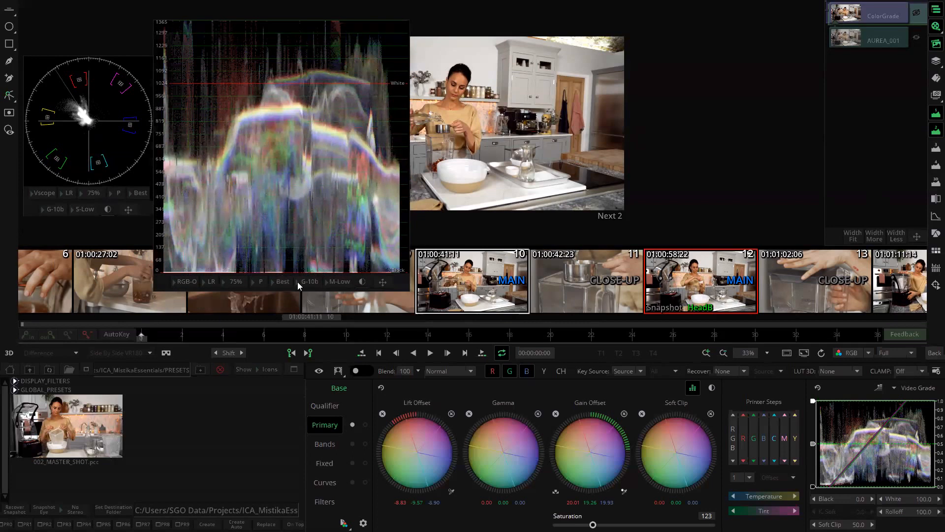
Step: Enlarge the RGB overlap waveform through M-Mid to the L-Mid size, and reposition it to show its lower edge
click(338, 283)
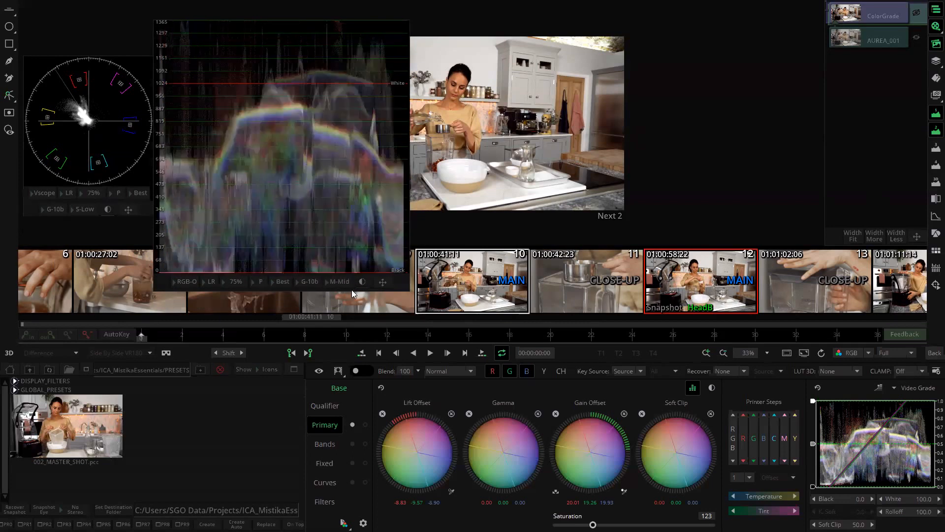
click(343, 283)
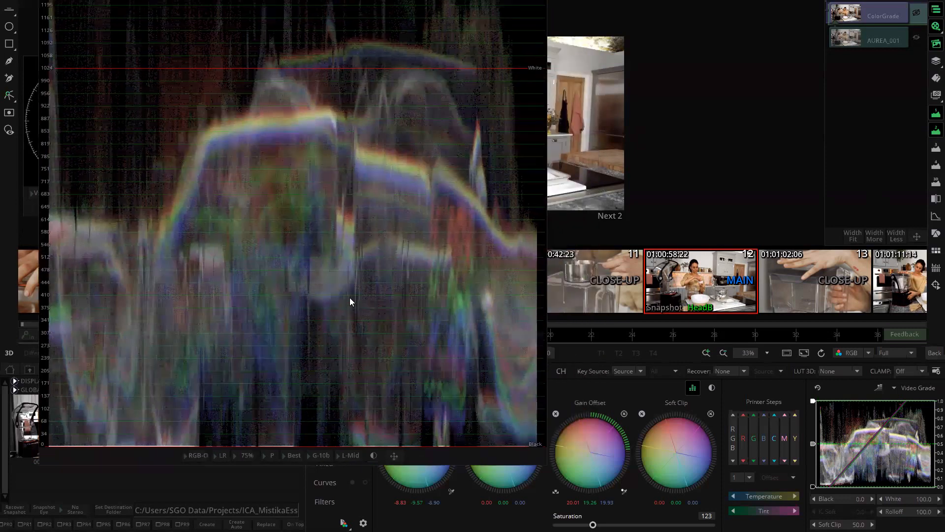
drag(350, 302, 359, 273)
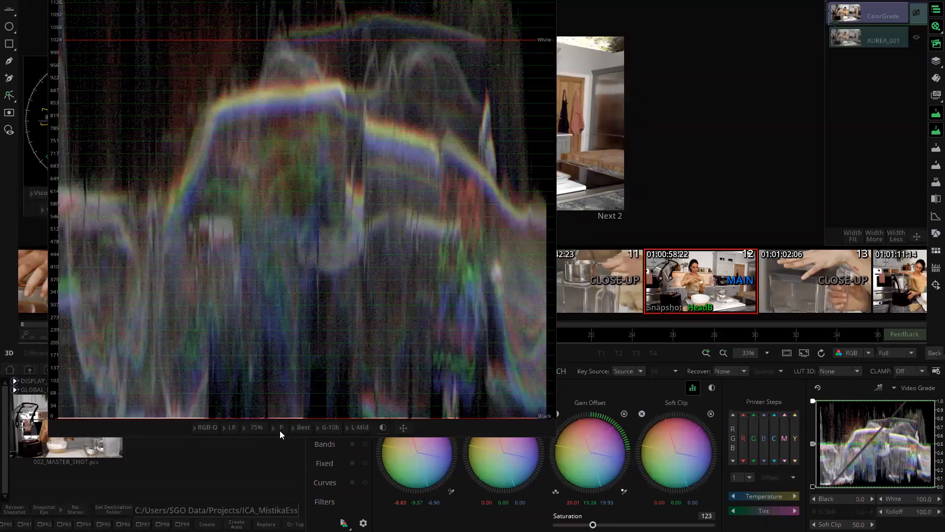
drag(100, 406, 87, 367)
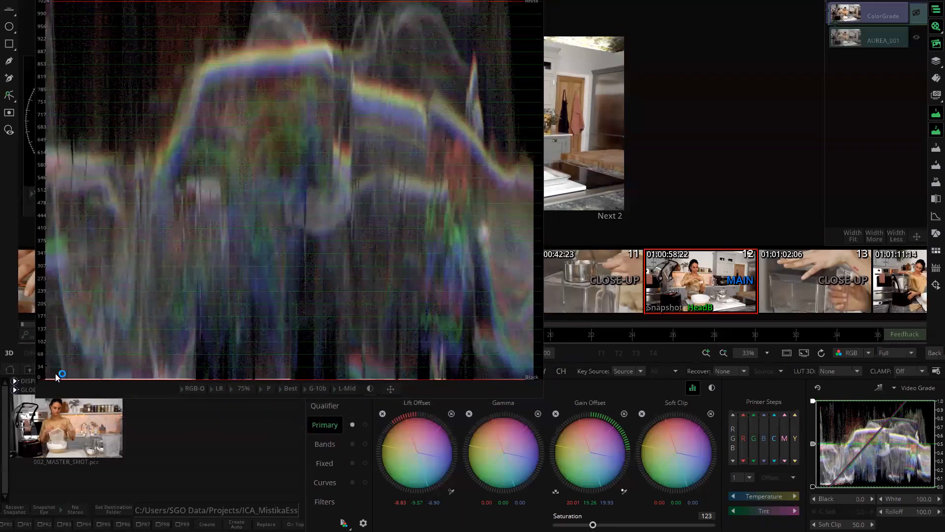
Step: Set the RGB overlap waveform to show negative and positive values
click(290, 388)
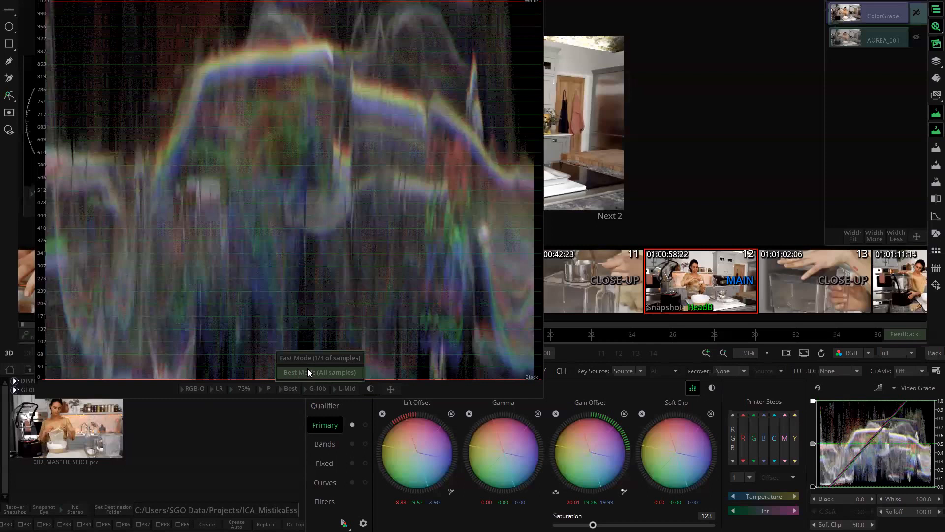
click(262, 388)
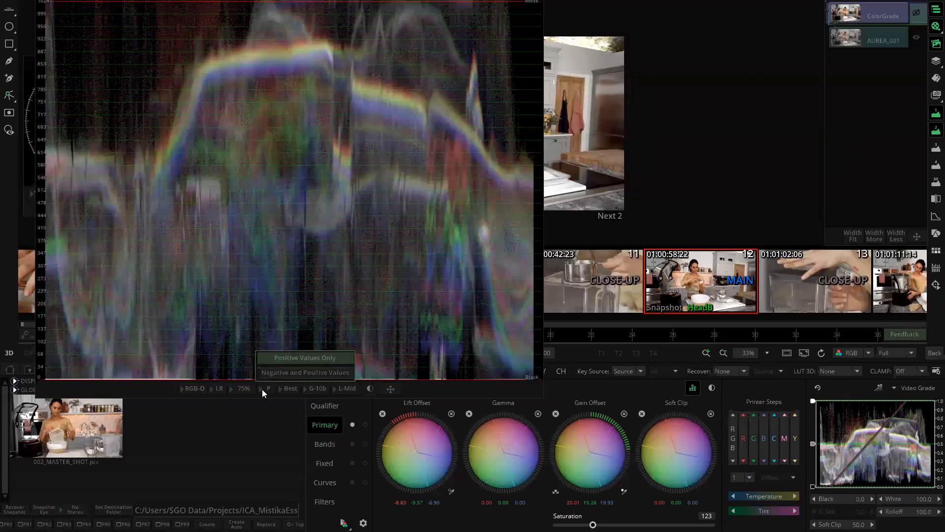
click(284, 372)
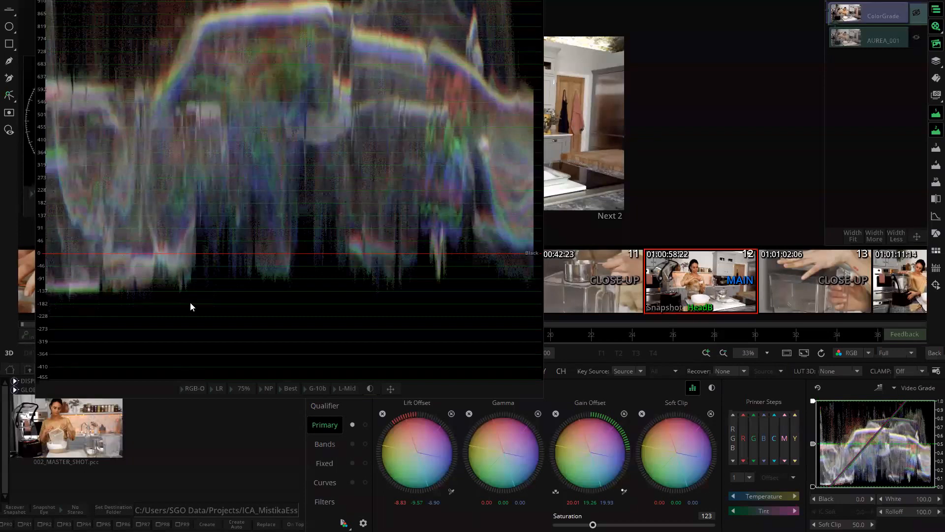
Step: Reveal the grade's layer tools beneath the waveform and add a second vector layer to the ColorGrade
click(930, 45)
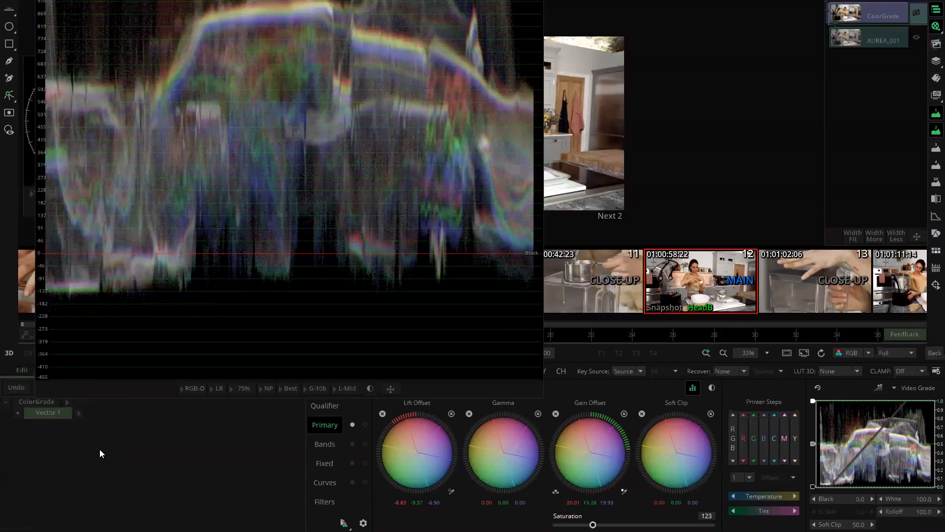
drag(166, 215, 190, 163)
click(107, 373)
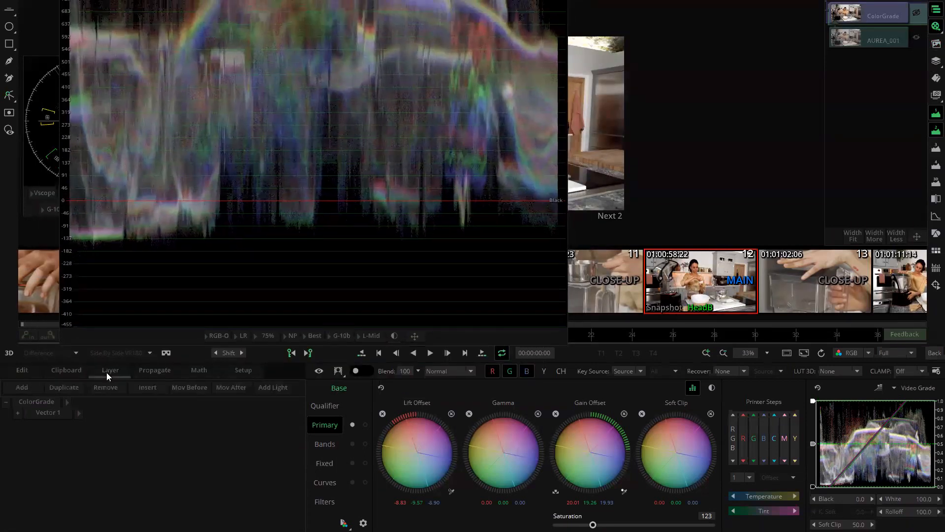
click(32, 386)
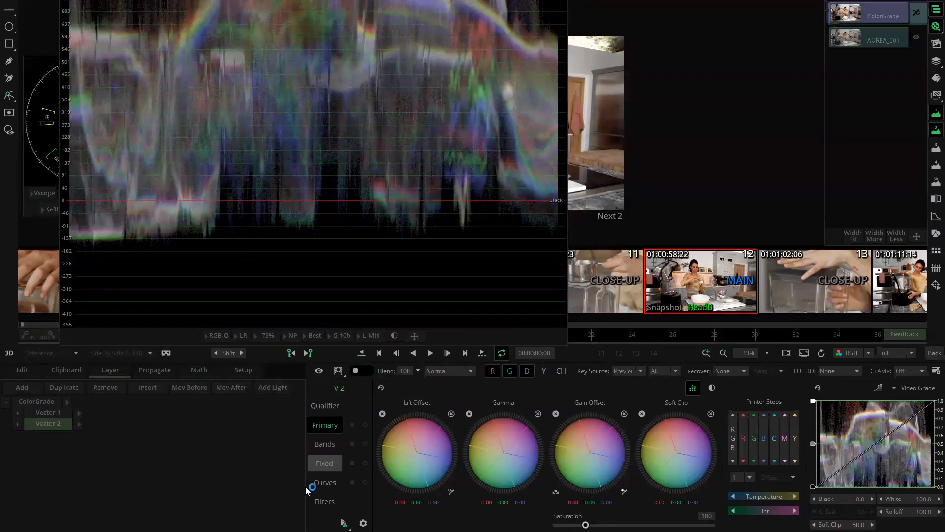
Step: Lift the blacks on Vector 2 with the Bands Black control, setting red, green and blue to -9.94
click(317, 444)
scroll(395, 444, down, 3)
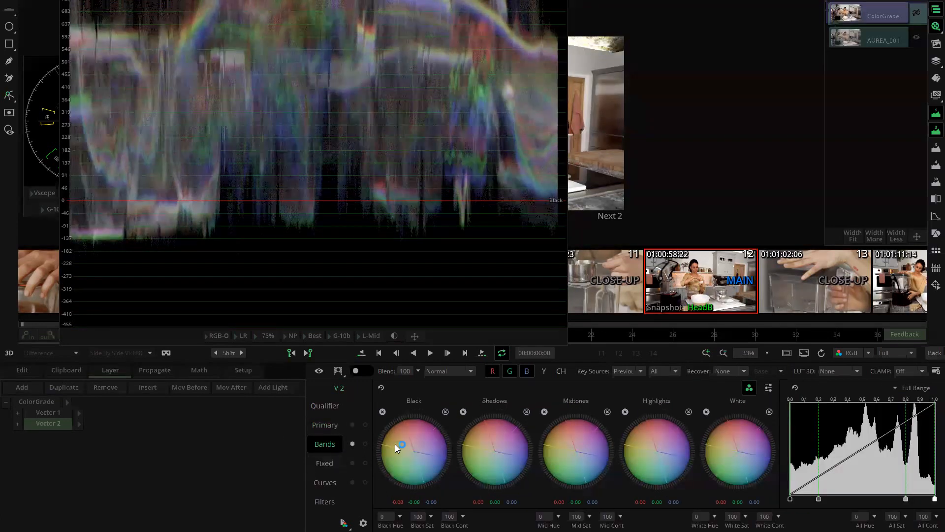
drag(456, 428, 420, 433)
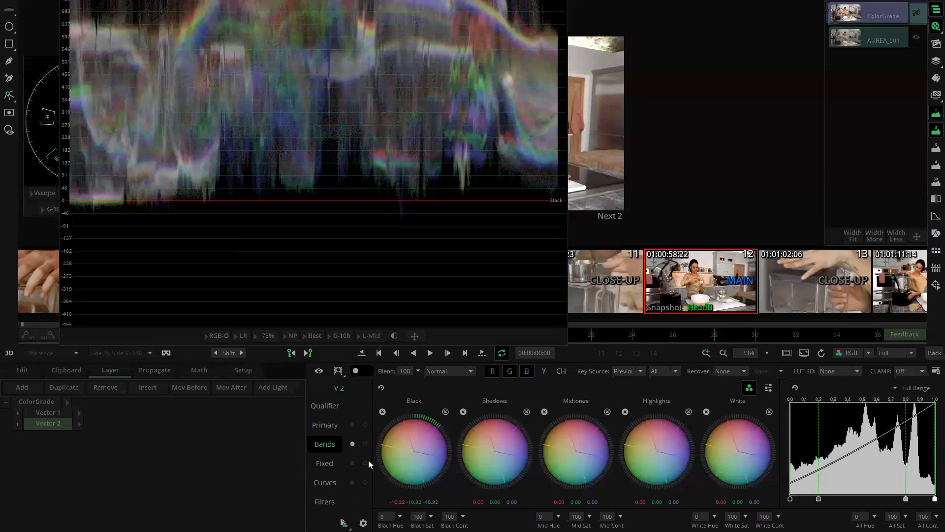
mouse_move(399, 439)
mouse_down()
mouse_move(418, 435)
mouse_move(397, 432)
mouse_up()
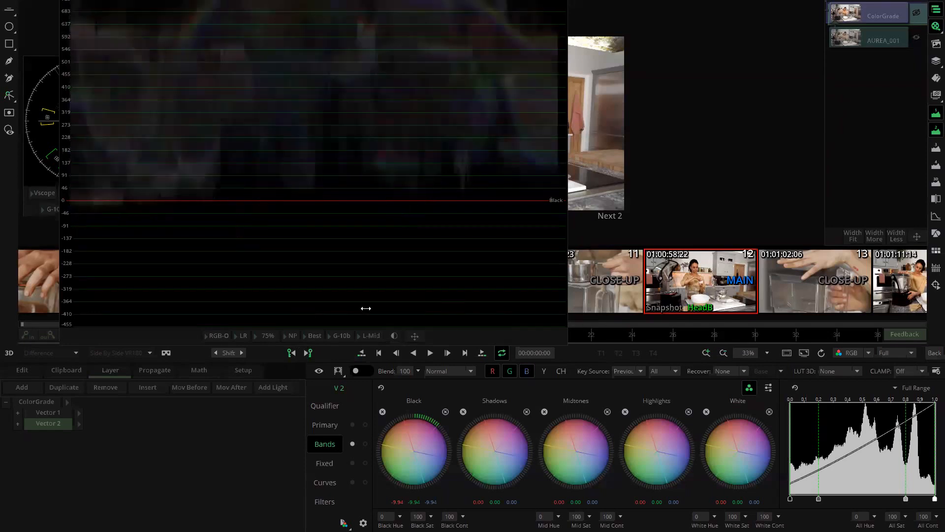
Step: Reposition the RGB overlap waveform, set its scale to 50%, and limit it to positive values only
drag(327, 214, 350, 332)
scroll(357, 297, down, 1)
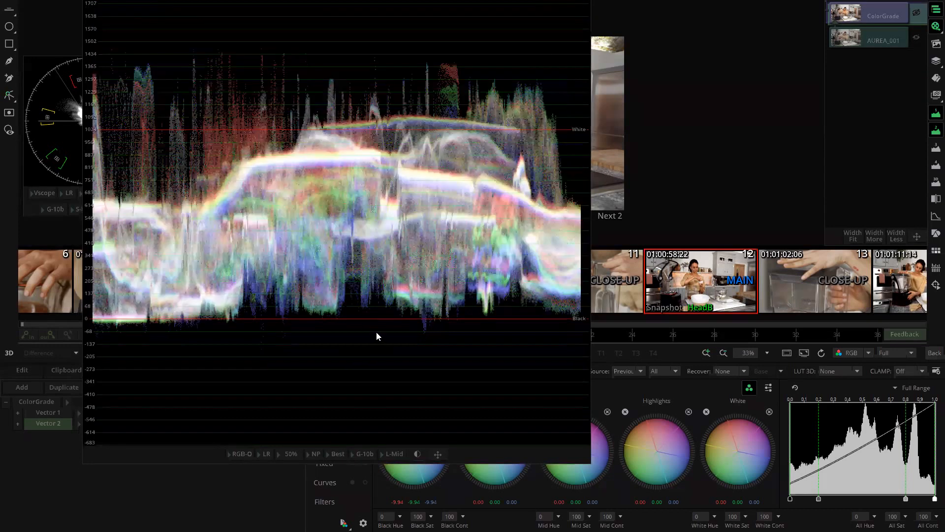
click(313, 453)
click(333, 425)
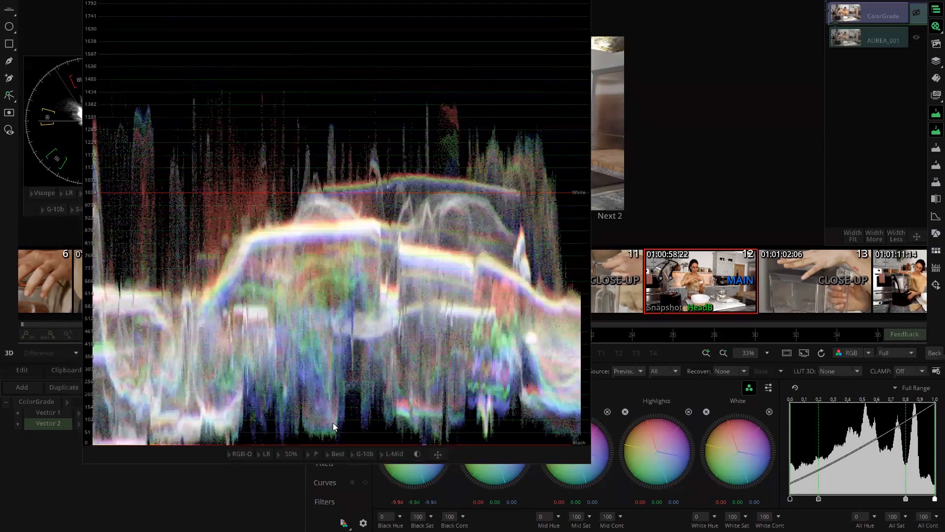
Step: Try the waveform's scale at 5%, and set it to 75%
click(290, 454)
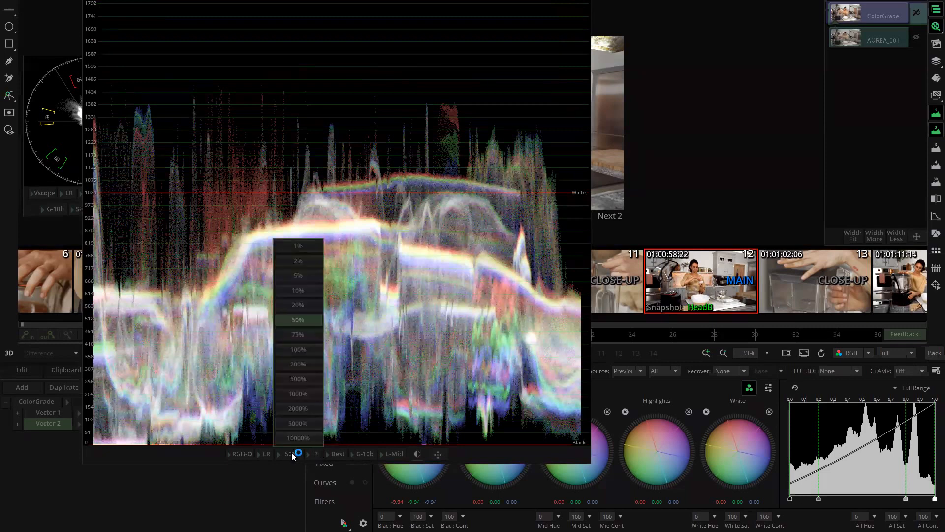
click(301, 351)
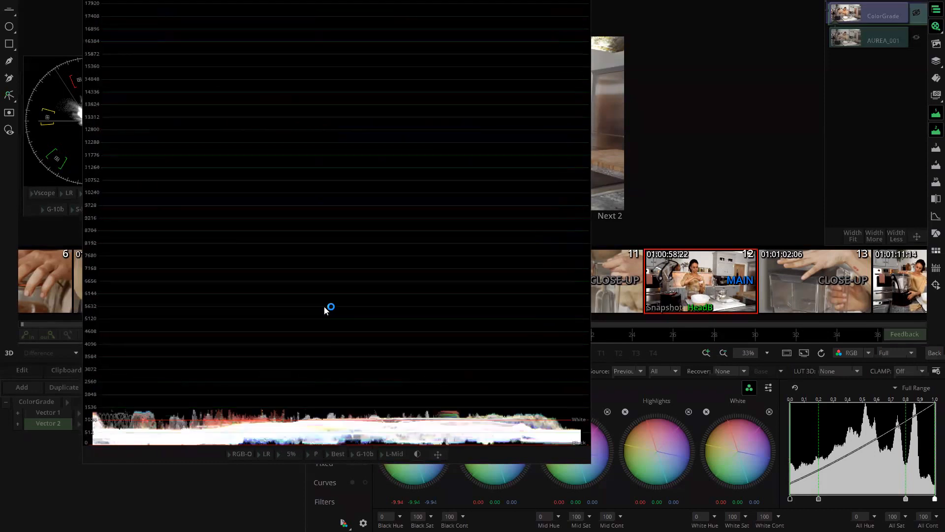
scroll(324, 306, up, 1)
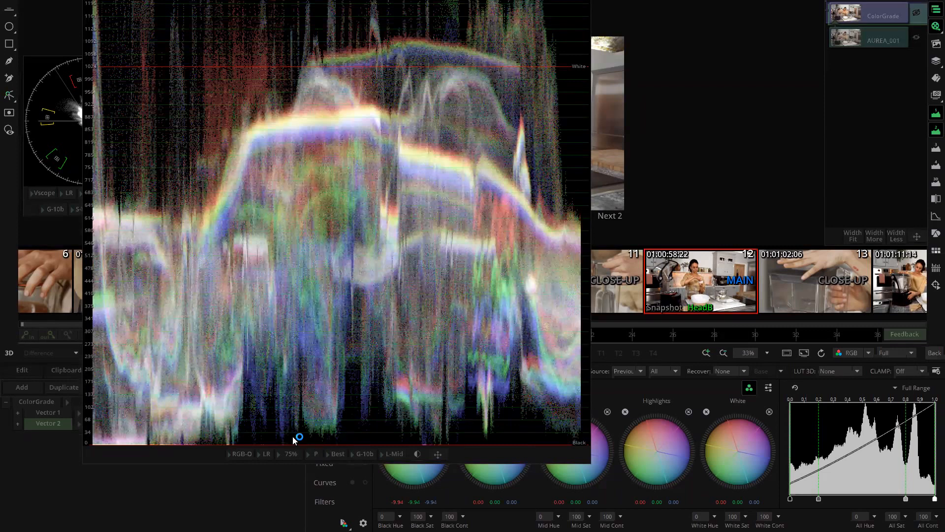
Step: Set the RGB overlap waveform's sampling to Fast Mode (1/4 of samples)
click(261, 451)
mouse_move(343, 451)
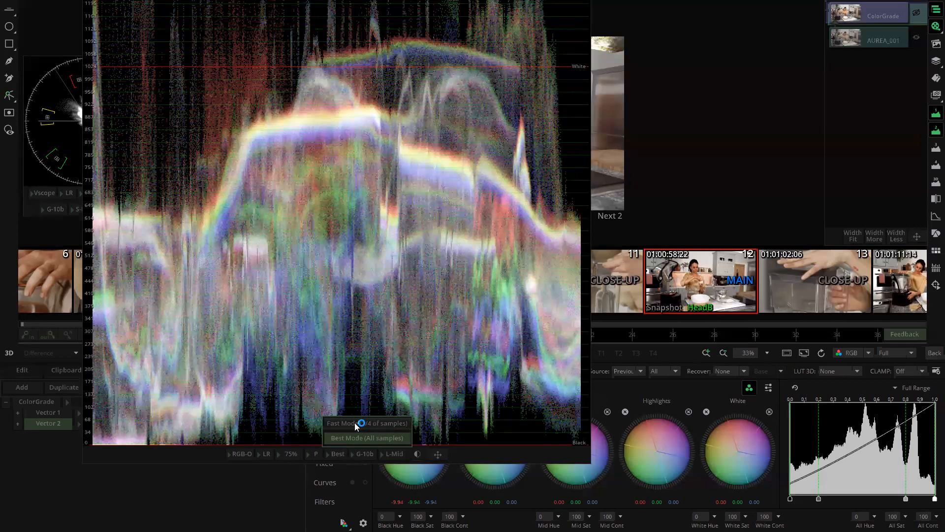
click(355, 423)
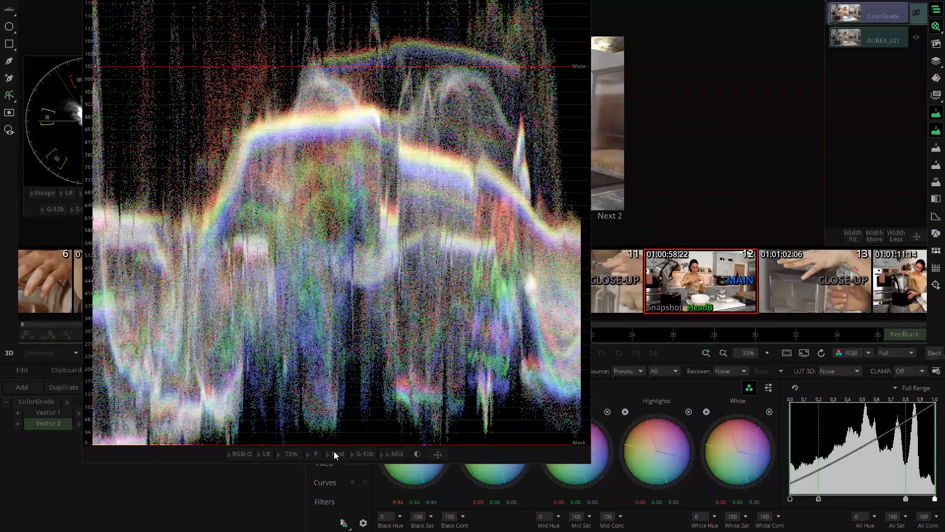
Step: Switch the RGB overlap waveform's grid to 0-255, and to 0%-100%
mouse_move(335, 450)
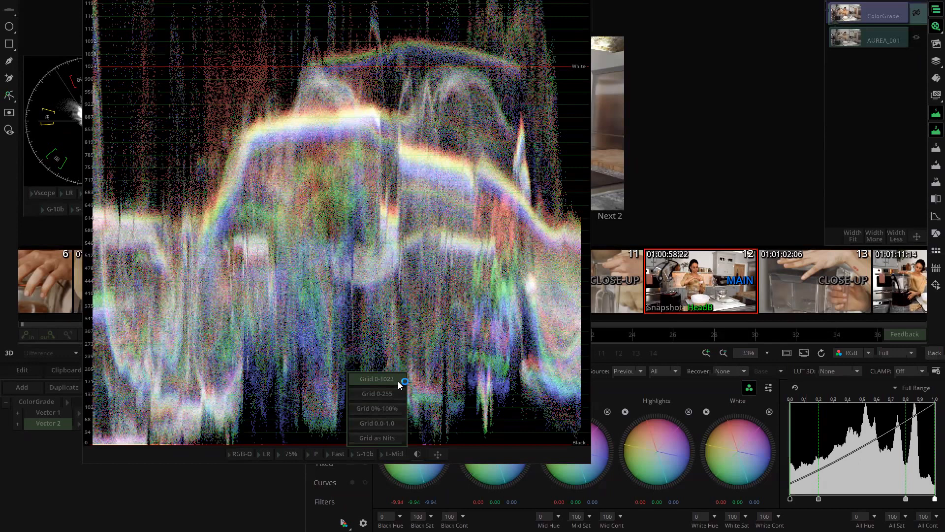
click(386, 392)
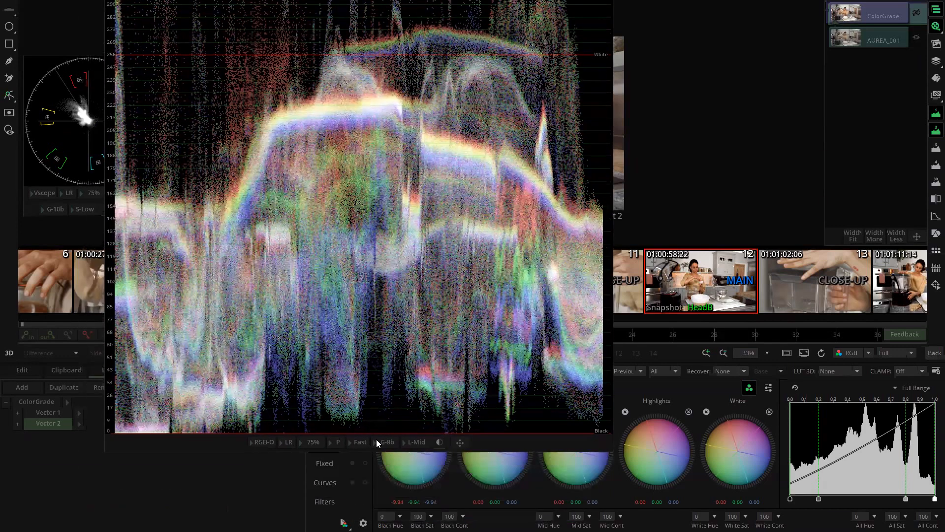
click(384, 442)
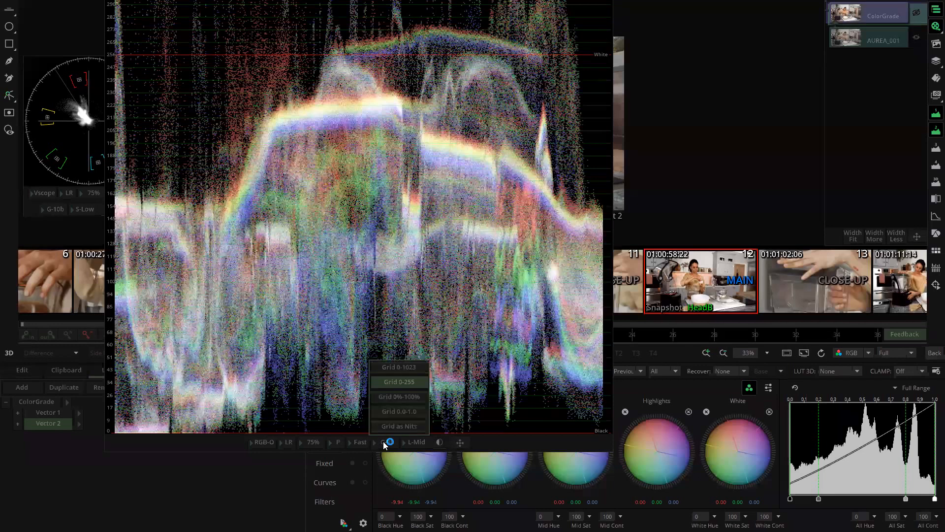
click(418, 397)
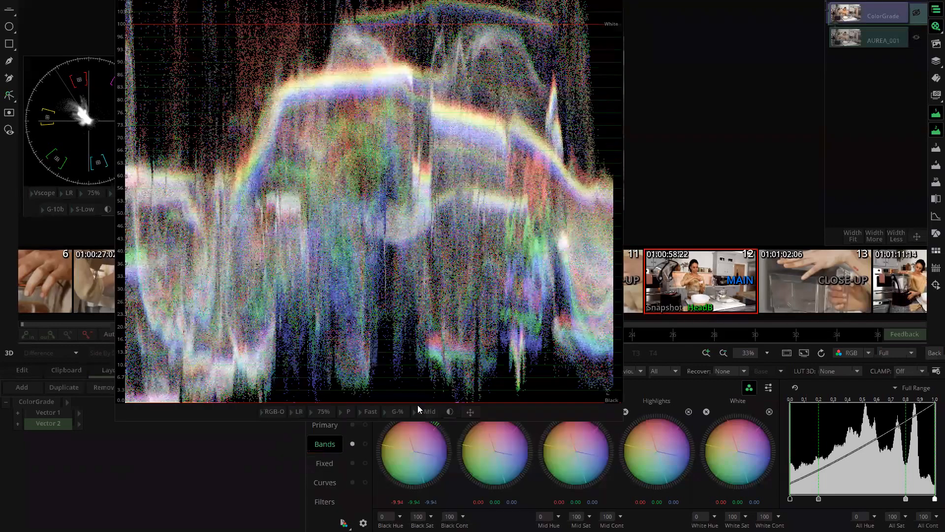
Step: Set the RGB overlap waveform's grid to 0.0-1.0, and reopen the grid choices
click(401, 410)
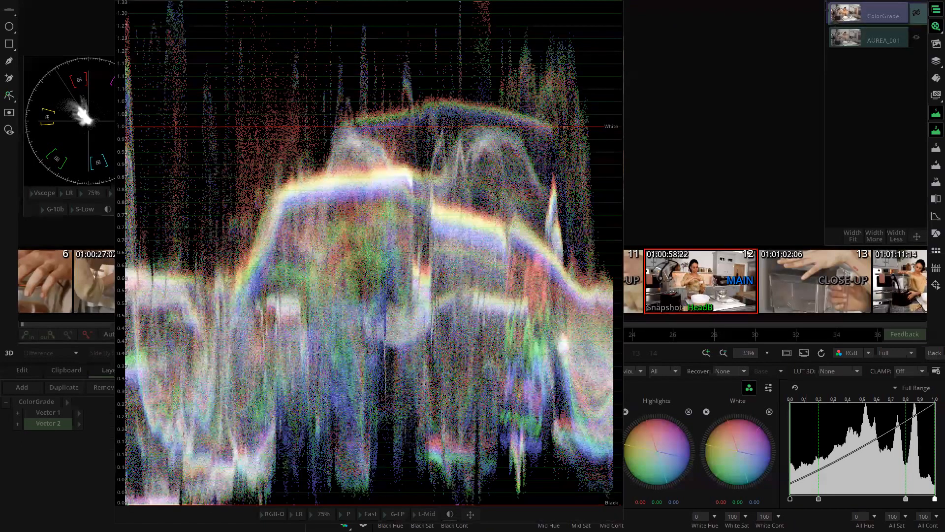
click(426, 513)
click(398, 513)
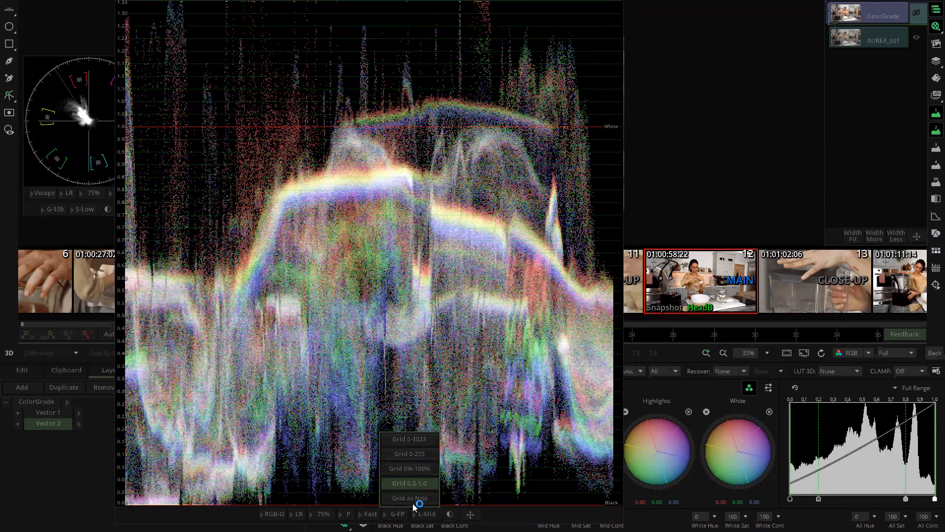
Step: Set the RGB overlap waveform's grid to nits, reposition the scope, and compare its trace at 50% and 75% scale
click(410, 497)
drag(331, 391, 374, 257)
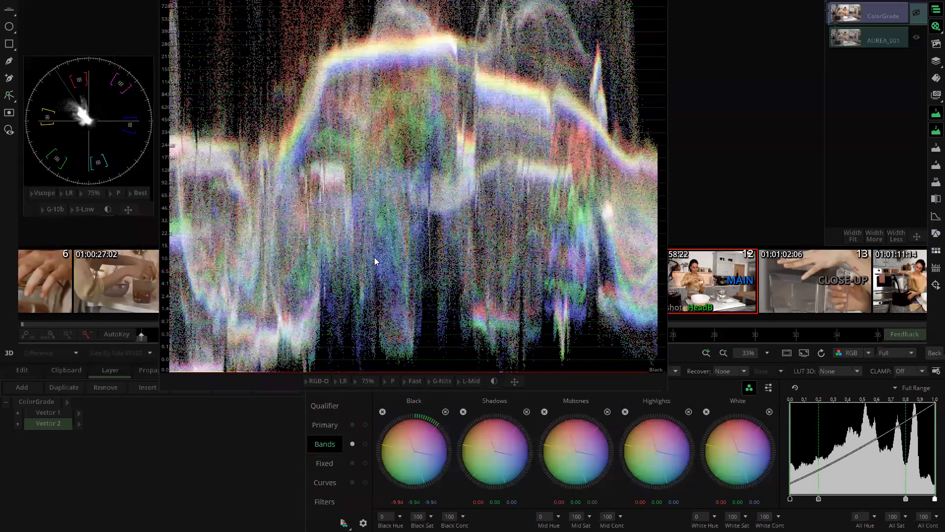
scroll(374, 256, down, 1)
scroll(375, 257, down, 1)
scroll(374, 257, up, 1)
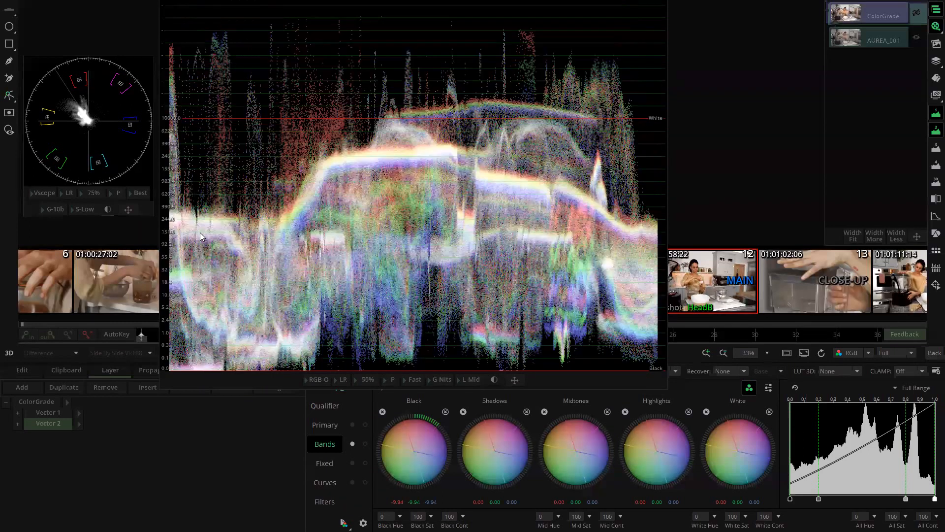
scroll(196, 228, up, 1)
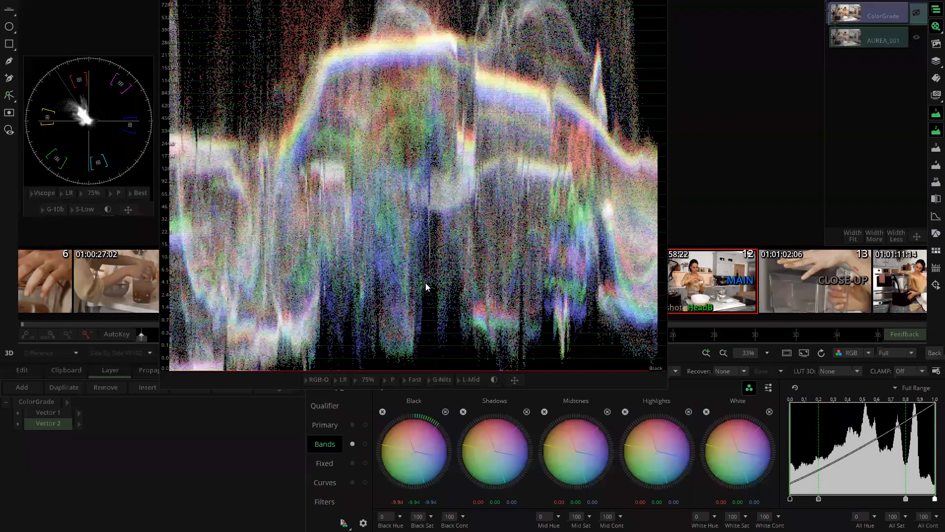
Step: Set the RGB overlap waveform's grid to 0%-100% and its sampling to Best Mode (All samples)
click(442, 379)
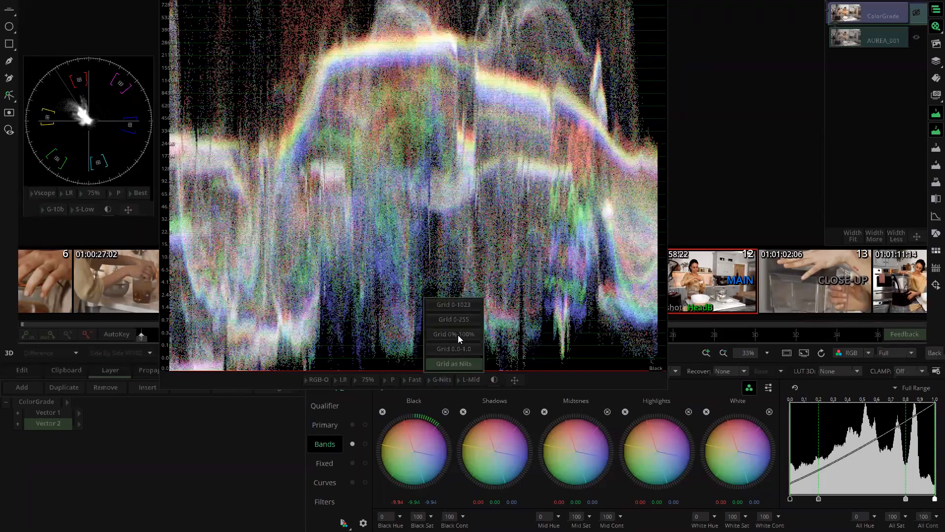
click(457, 334)
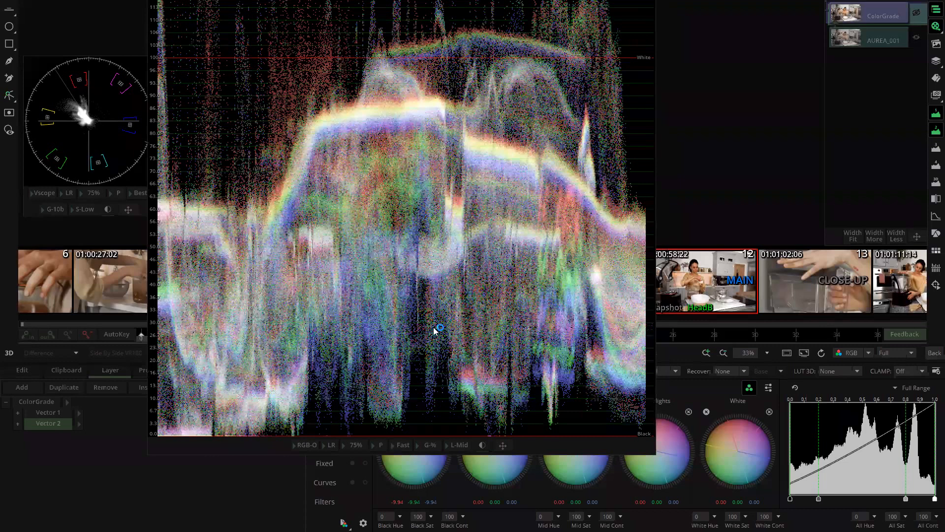
click(401, 445)
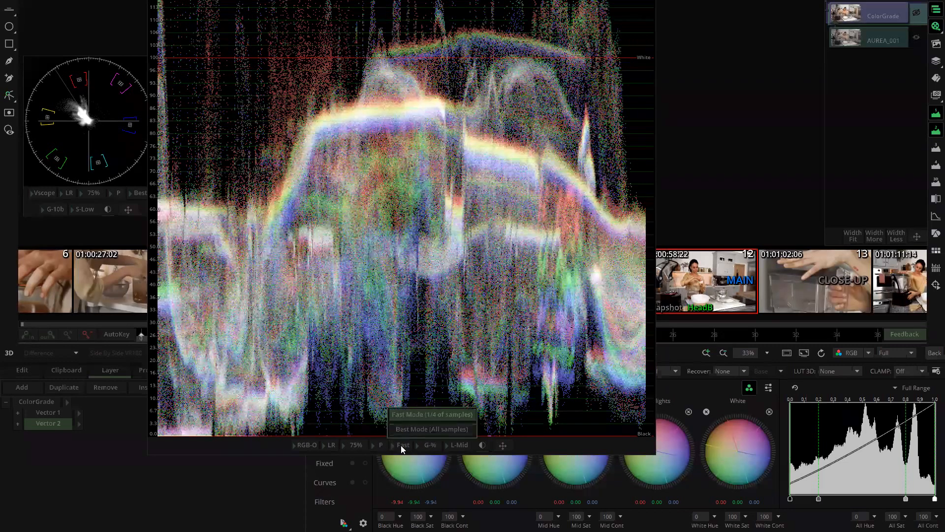
click(404, 424)
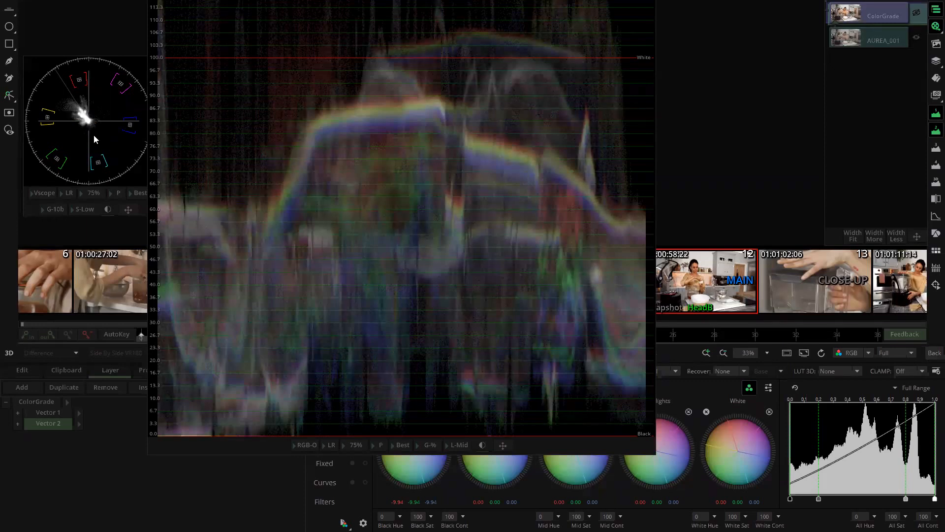
Step: Place the vectorscope over the waveform and enlarge it to Large Mid Res
drag(95, 142, 352, 198)
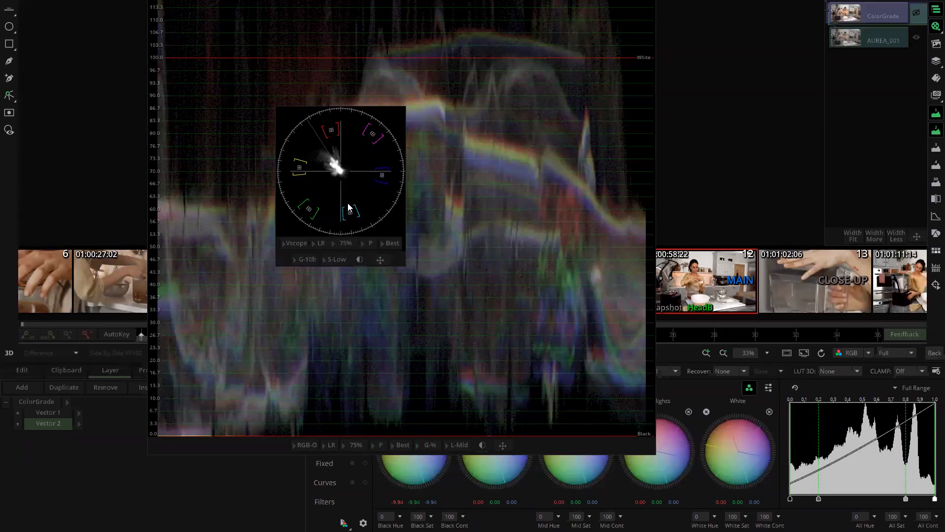
click(333, 259)
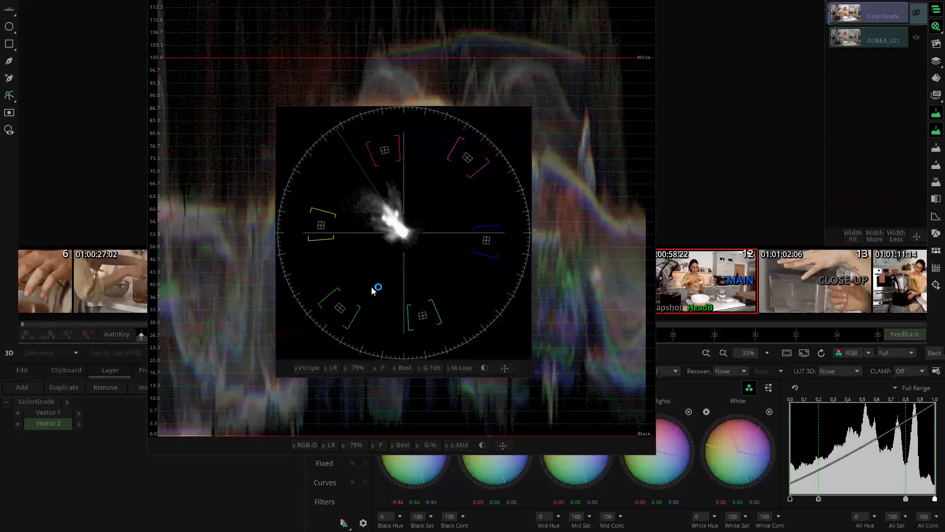
click(463, 368)
drag(509, 351, 419, 341)
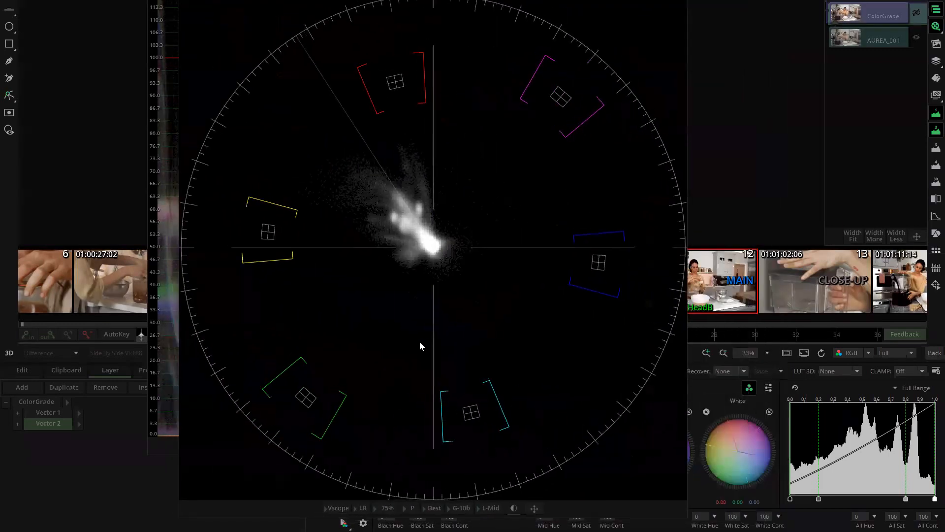
Step: Inspect the vectorscope trace at scales up to 1000% and with a dimmer display, returning it to 75%
scroll(437, 289, up, 5)
scroll(437, 289, down, 4)
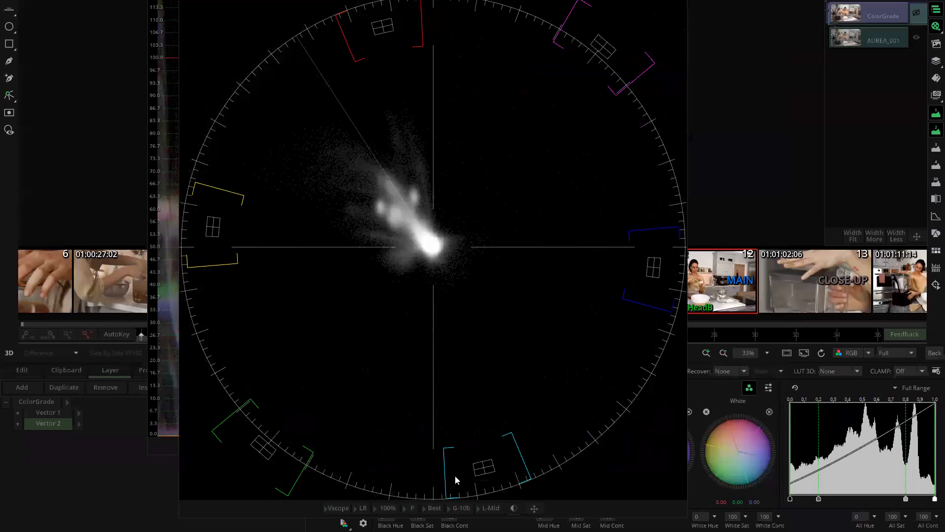
mouse_move(431, 261)
mouse_down()
mouse_move(434, 360)
mouse_move(440, 290)
mouse_move(437, 321)
mouse_up()
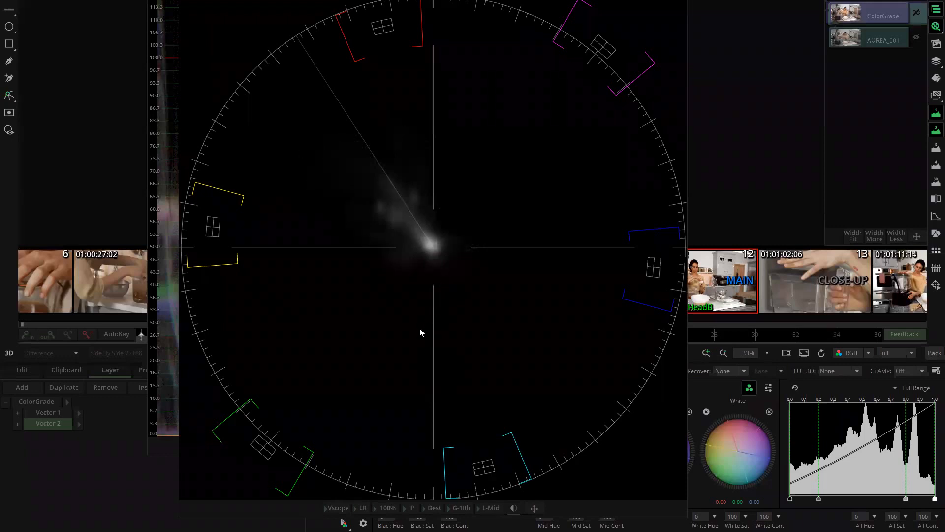
mouse_move(420, 331)
mouse_down()
mouse_move(478, 224)
mouse_move(440, 326)
mouse_move(465, 235)
mouse_move(446, 302)
mouse_up()
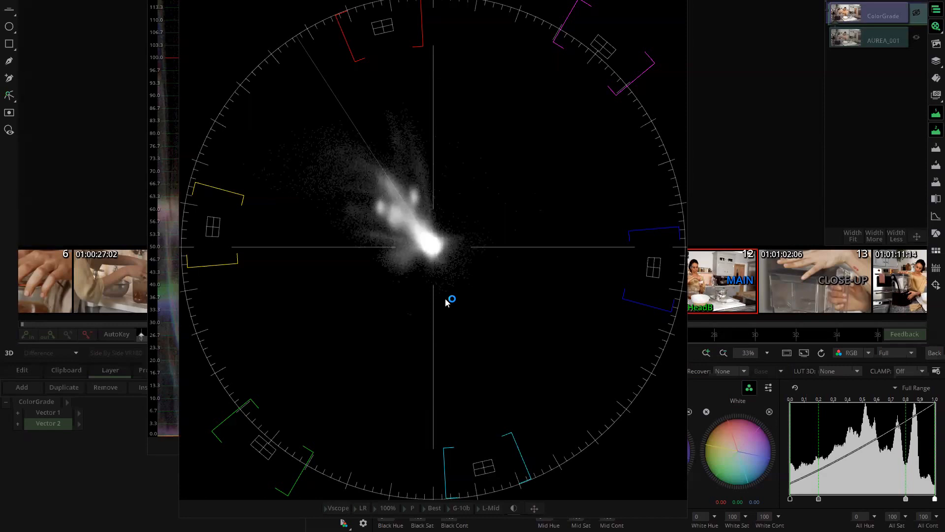
scroll(496, 294, up, 8)
scroll(497, 294, down, 9)
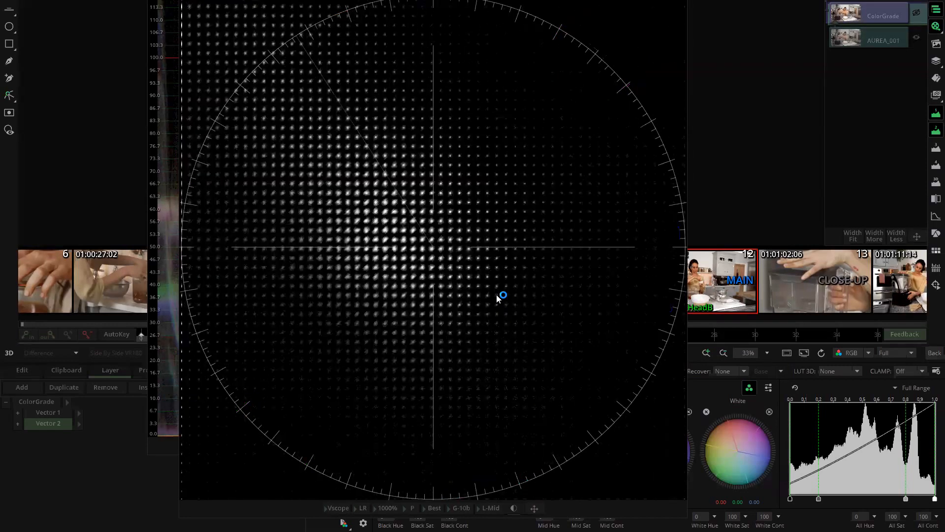
Step: Reduce the vectorscope and the RGB overlap waveform to Small Low Res and place them side by side beside the image
drag(474, 234, 377, 166)
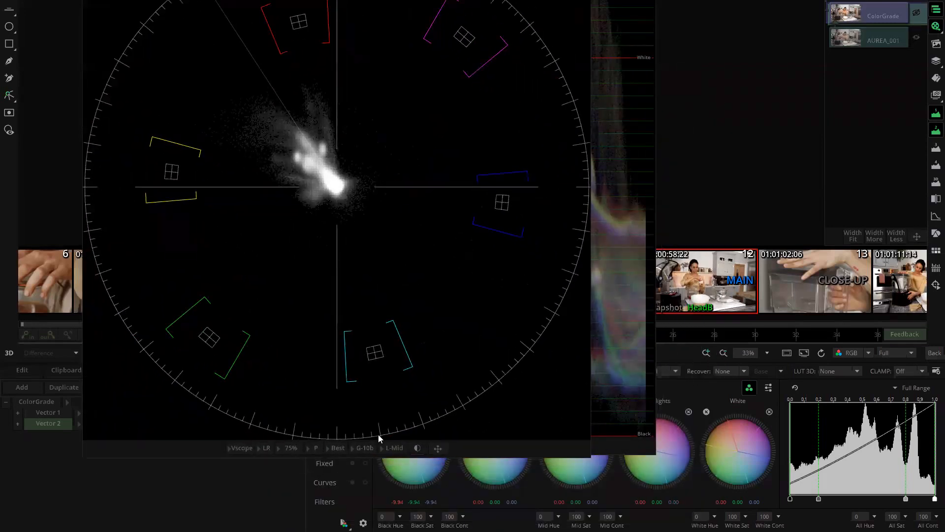
click(393, 448)
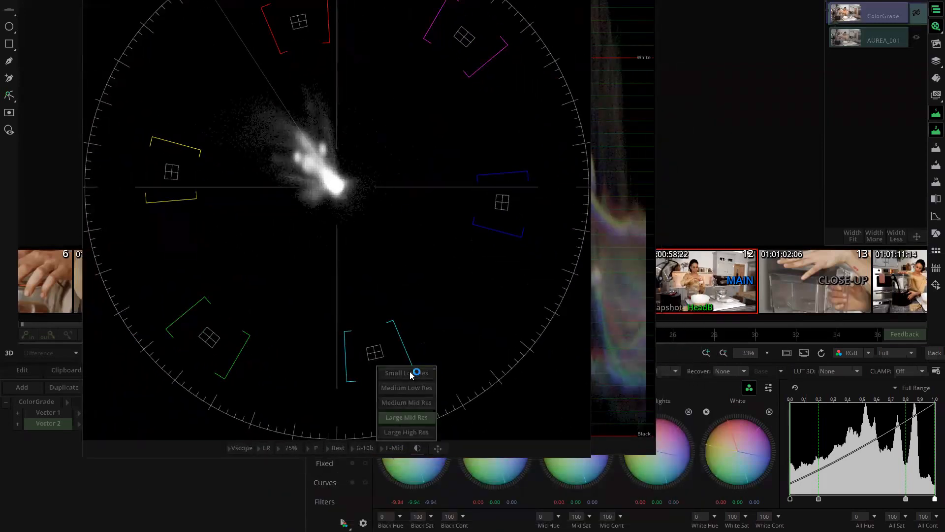
click(415, 374)
click(459, 444)
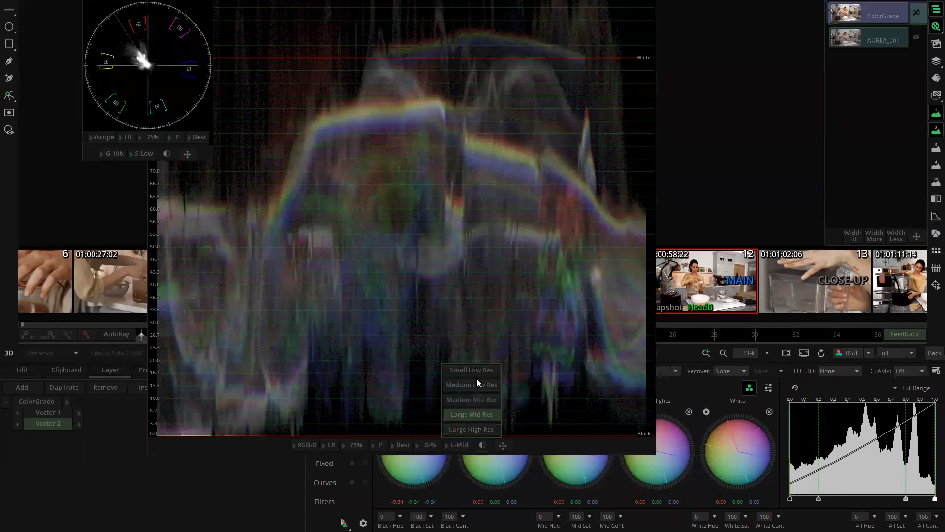
click(486, 372)
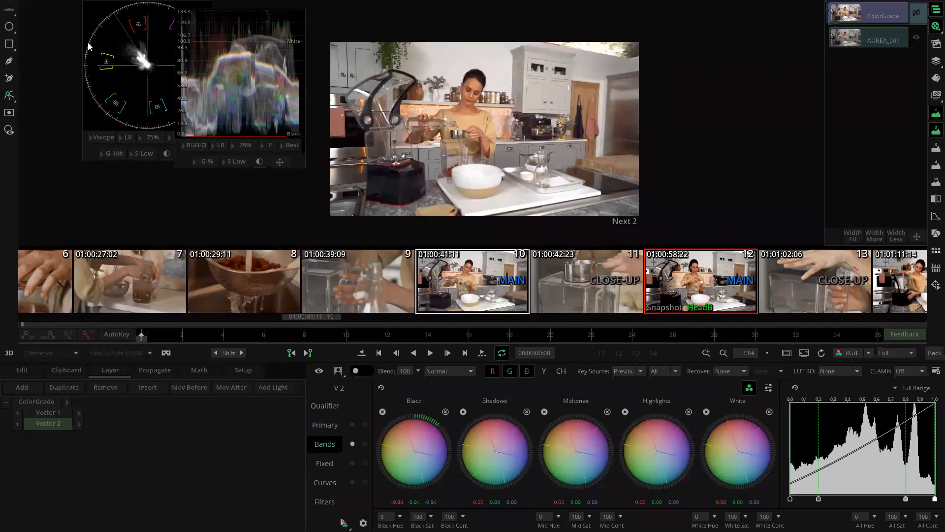
drag(73, 48, 56, 50)
drag(184, 80, 171, 76)
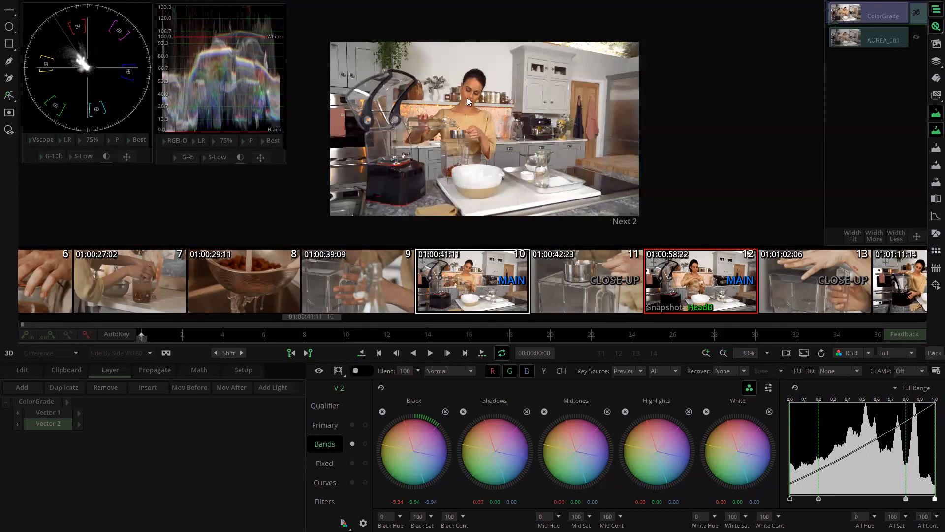
Step: Sample the pixel values of the white wall beside the woman's head and examine them on the waveform at Large Mid Res
click(456, 61)
drag(457, 61, 451, 67)
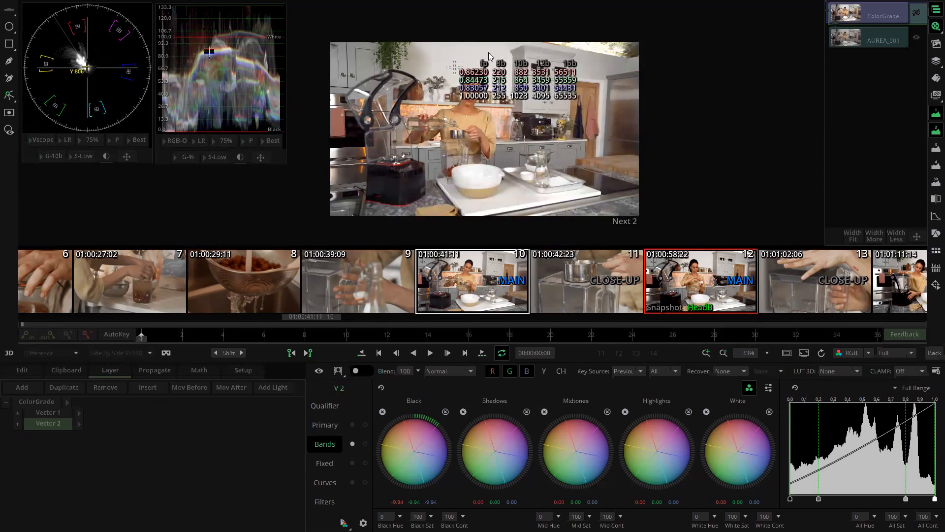
click(447, 67)
scroll(463, 71, up, 1)
scroll(464, 70, up, 2)
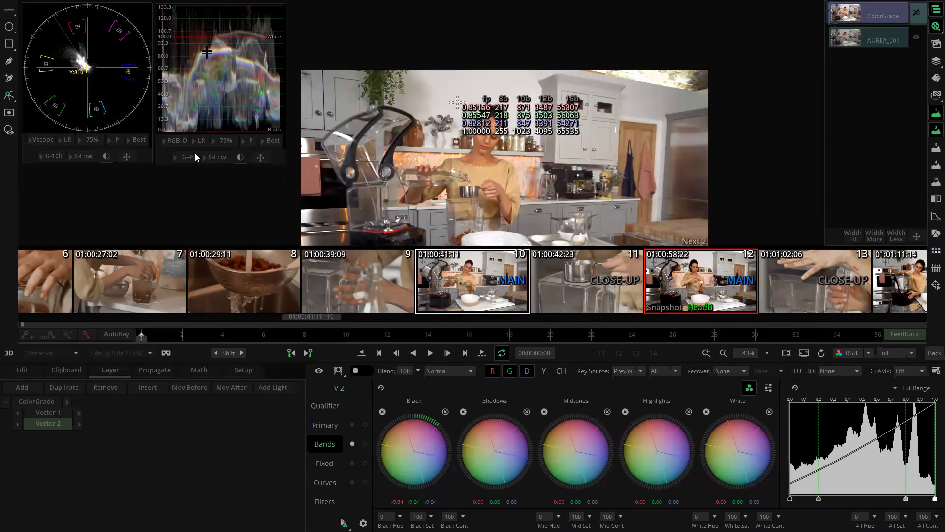
click(220, 156)
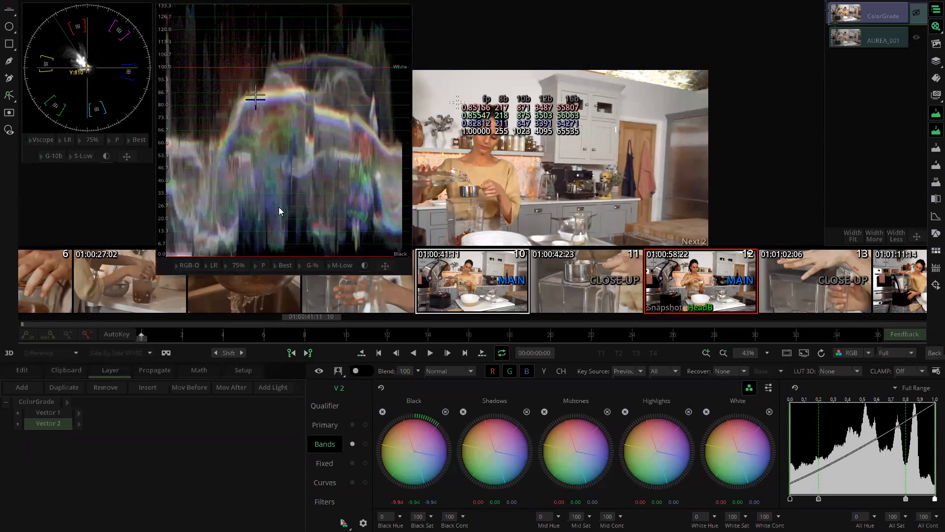
click(337, 268)
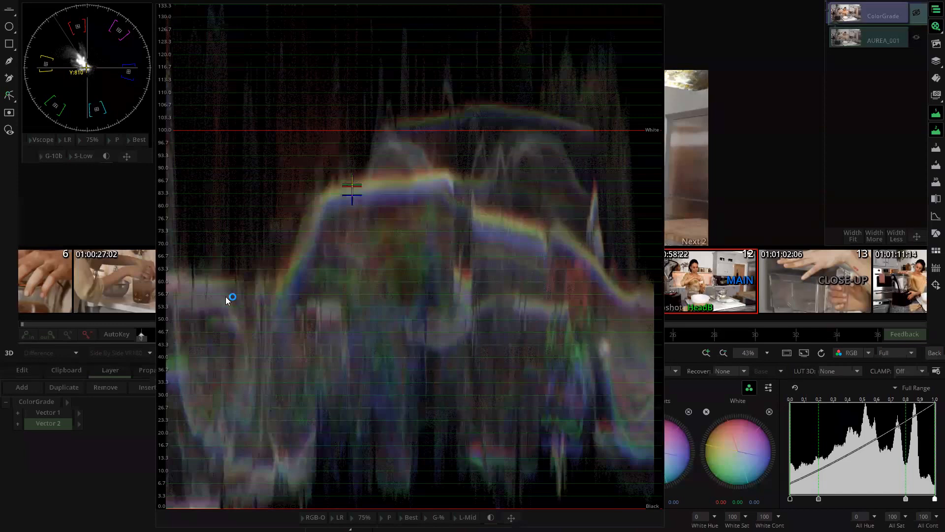
Step: In Vector 1's Primary grade, switch Gain Offset to Gain and shift its color balance toward blue, to about 20.98 in the blue channel
click(54, 412)
mouse_move(276, 408)
mouse_down()
mouse_move(238, 423)
mouse_move(290, 408)
mouse_up()
drag(452, 378, 508, 444)
click(340, 425)
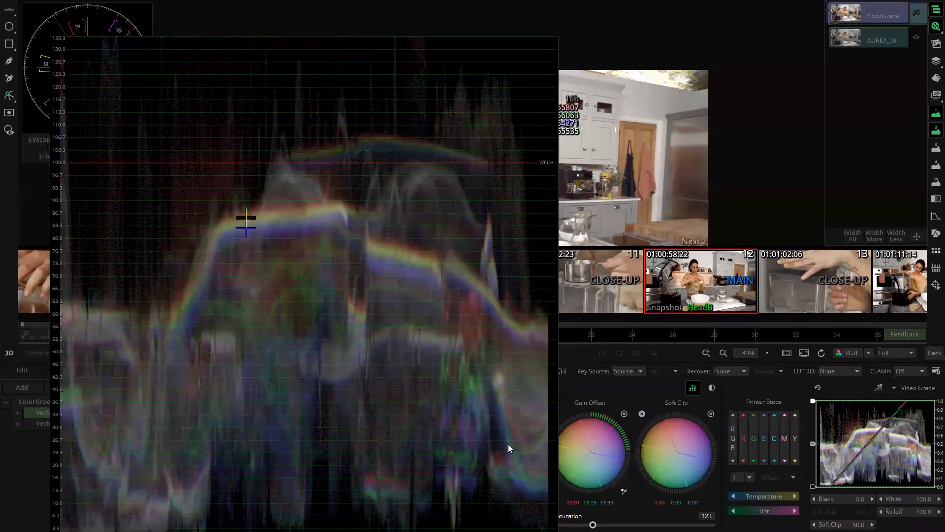
click(695, 387)
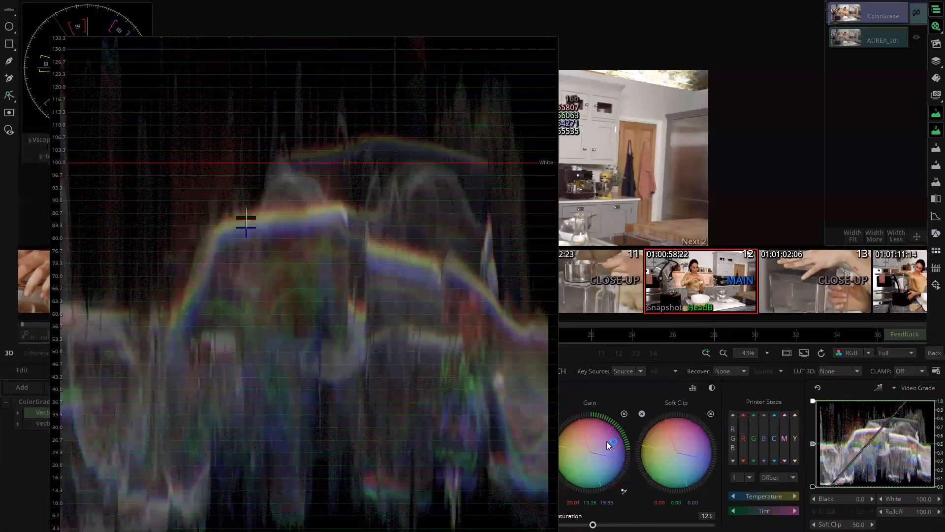
mouse_move(590, 453)
mouse_down()
mouse_move(600, 454)
mouse_move(586, 446)
mouse_up()
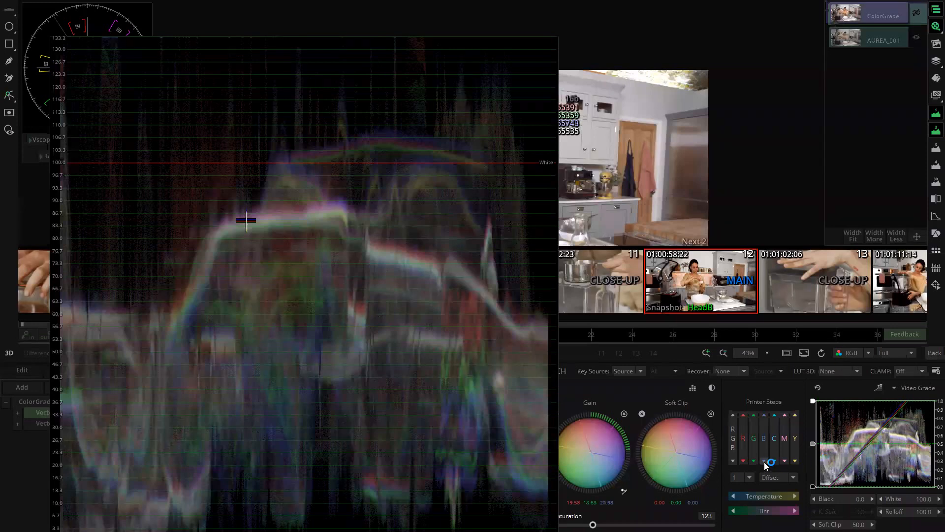
Step: Set the printer steps to act on Gain in 1/4 increments and fine-tune the blue channel to 20.73
click(777, 476)
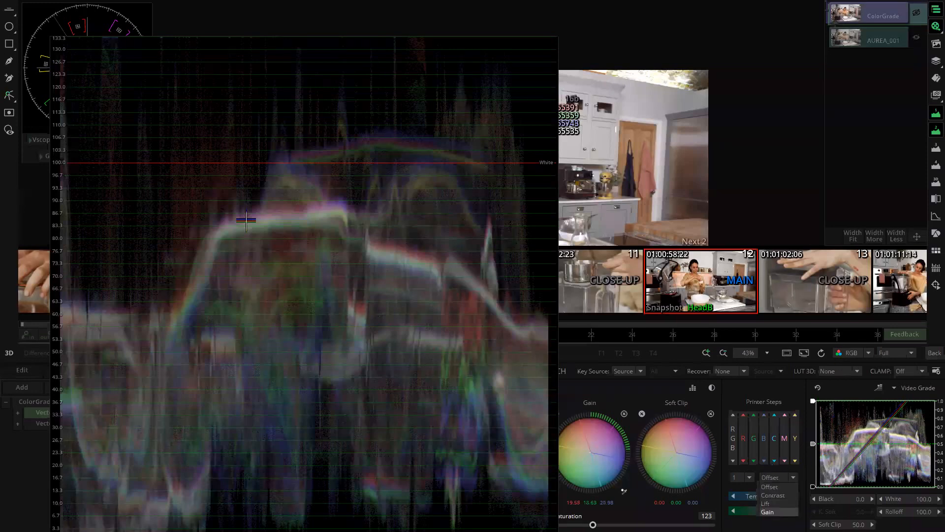
click(776, 511)
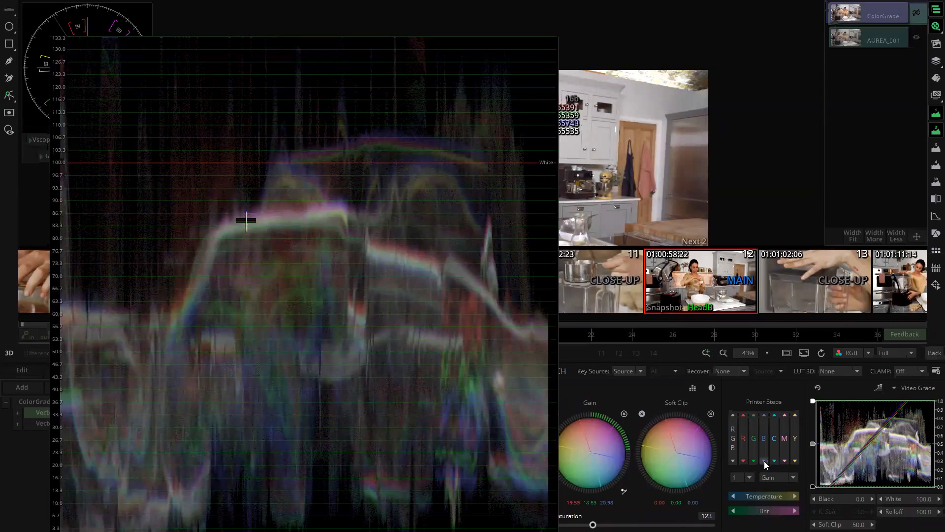
click(764, 460)
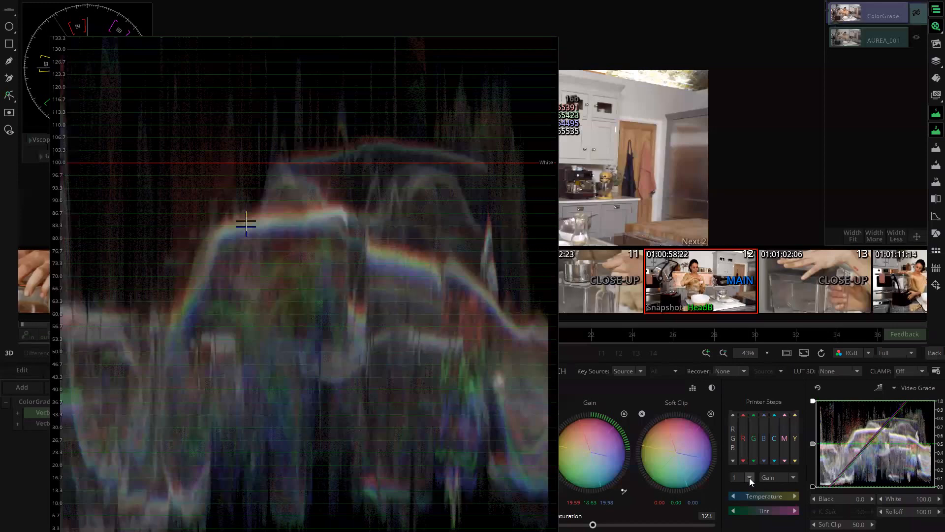
click(750, 478)
click(764, 416)
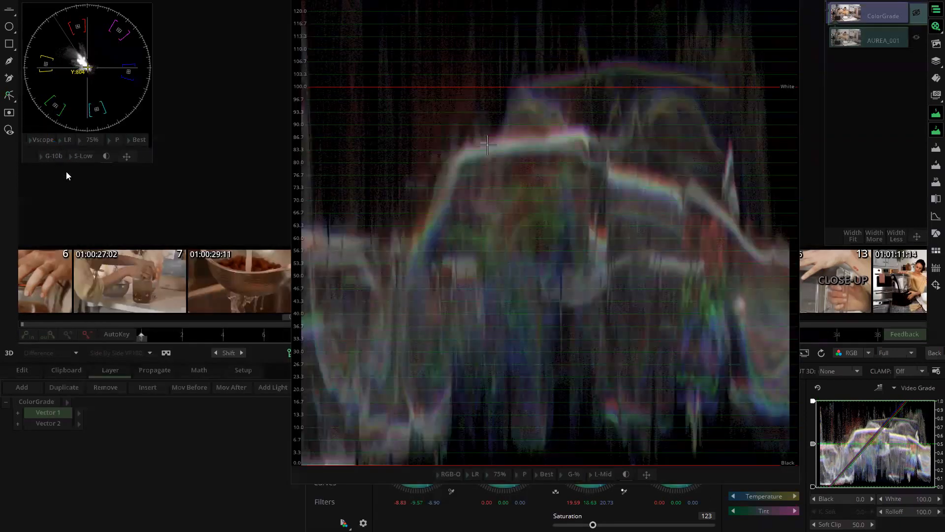
Step: Change the vectorscope to a repositioned Waveform YUV and reduce the RGB overlap waveform to Small Low Res
click(44, 140)
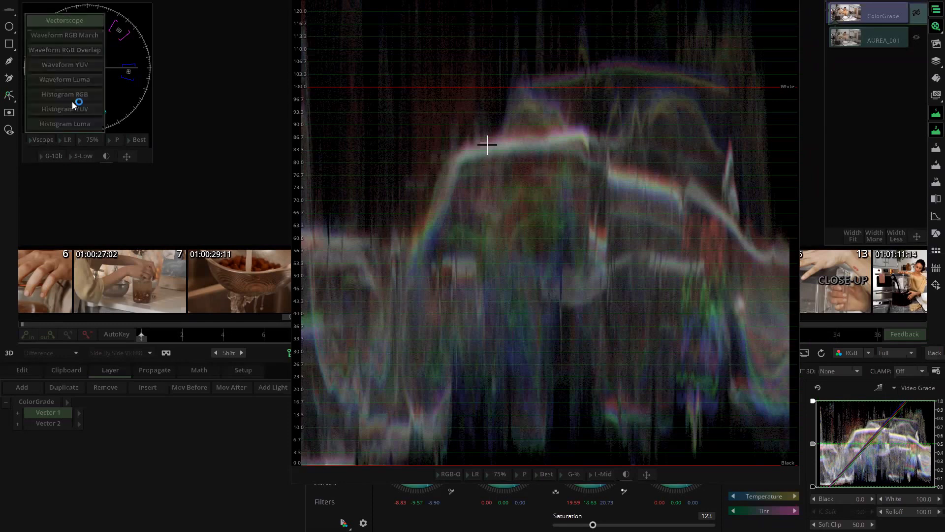
click(89, 65)
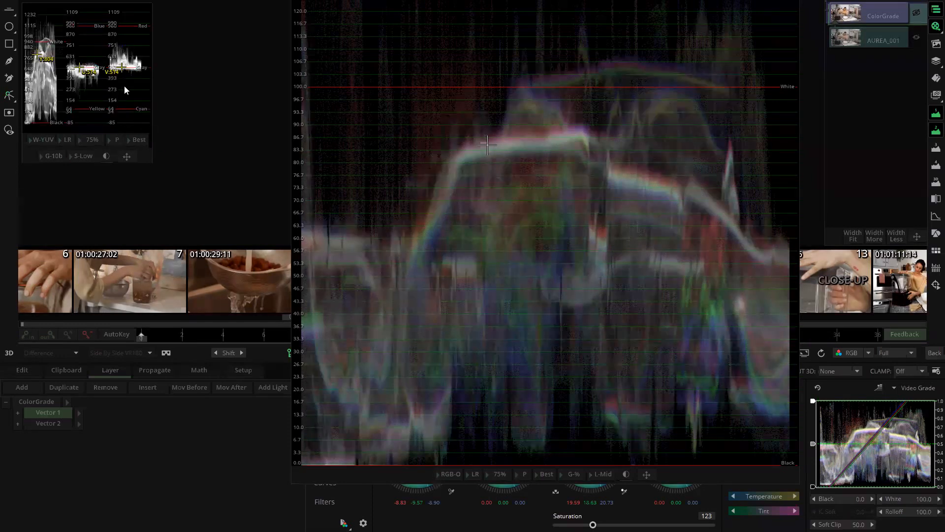
drag(109, 97, 187, 210)
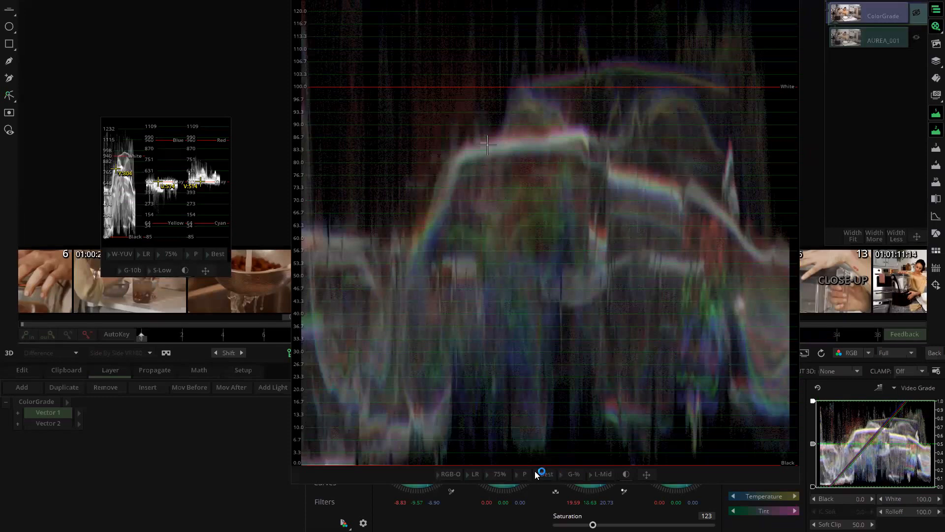
drag(158, 243, 110, 188)
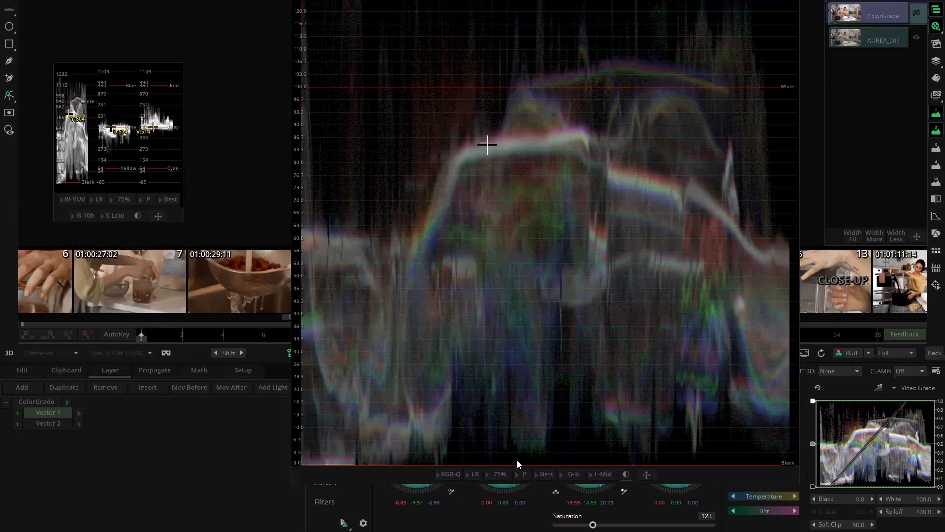
click(603, 476)
click(610, 399)
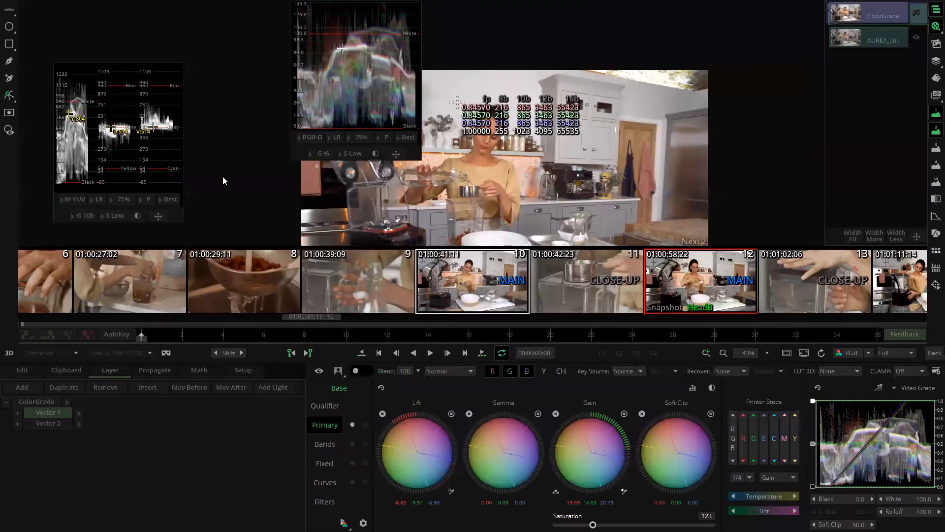
Step: Place the two scopes side by side clear of the picture and switch the Waveform YUV scope to Vectorscope
drag(99, 123, 65, 60)
drag(354, 97, 213, 93)
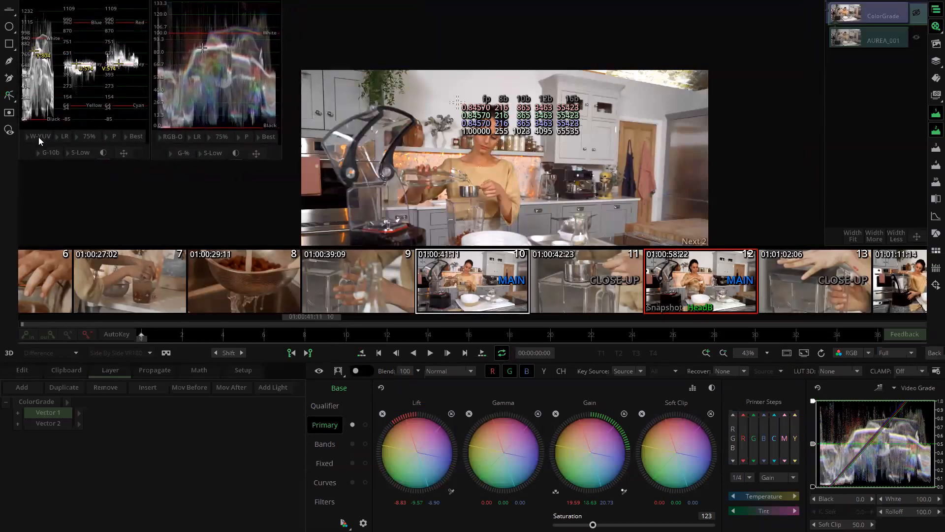
click(38, 136)
click(62, 18)
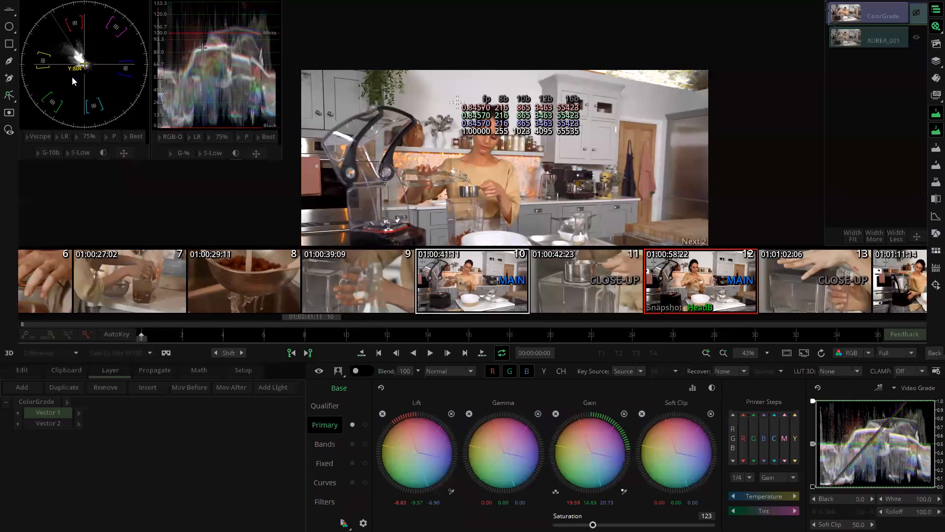
Step: Return to the timeline and locate the kitchen shot that starts at 01:00:41:11
click(930, 355)
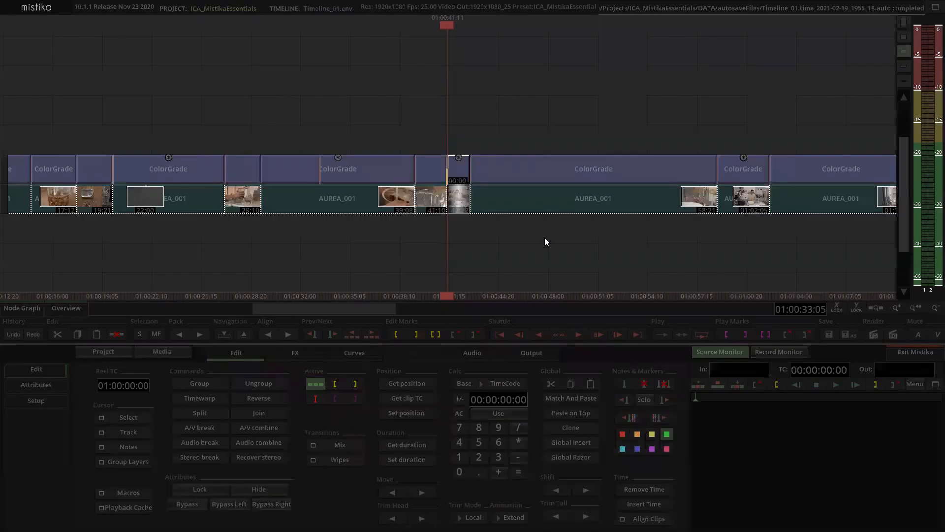
drag(503, 86, 492, 96)
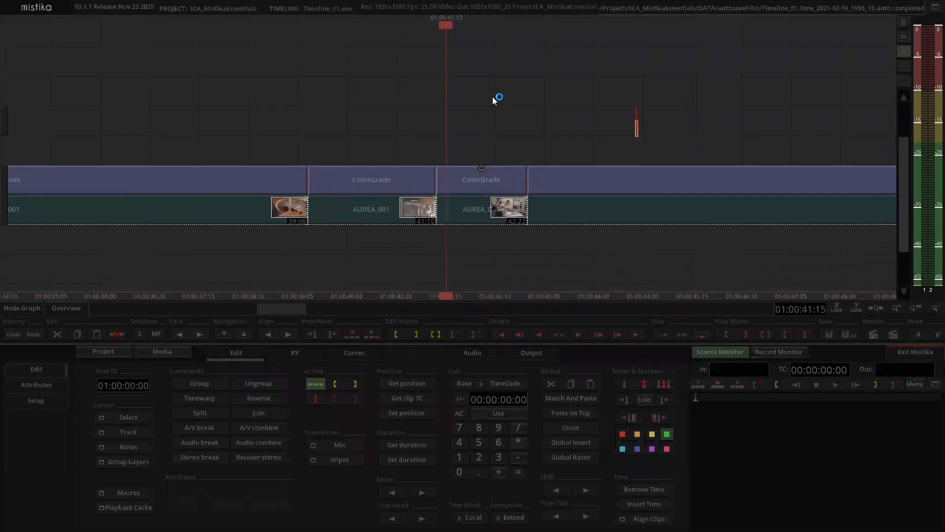
scroll(491, 109, up, 3)
click(490, 116)
click(511, 173)
click(502, 128)
drag(502, 128, 517, 121)
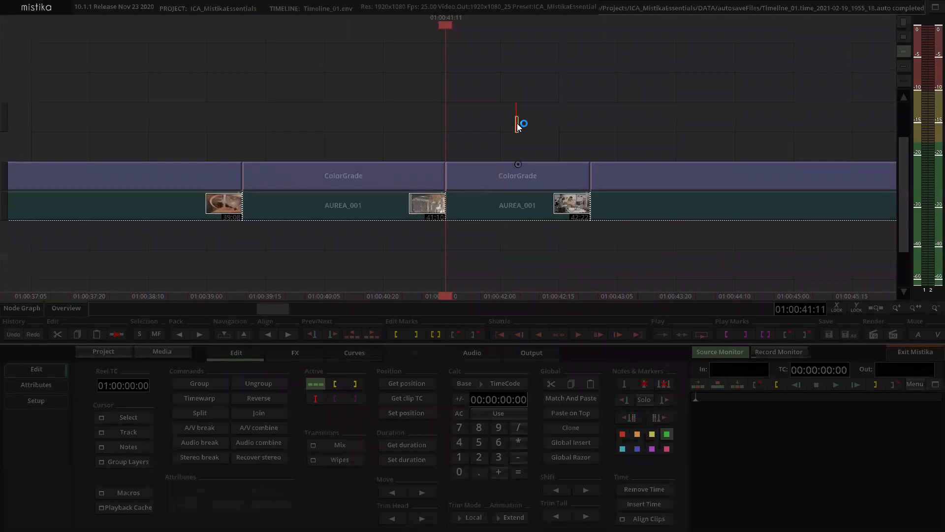
click(526, 188)
scroll(523, 166, down, 2)
Step: Reopen the ColorGrade above the kitchen shot and show Vector 1's Primary controls
click(505, 146)
click(511, 168)
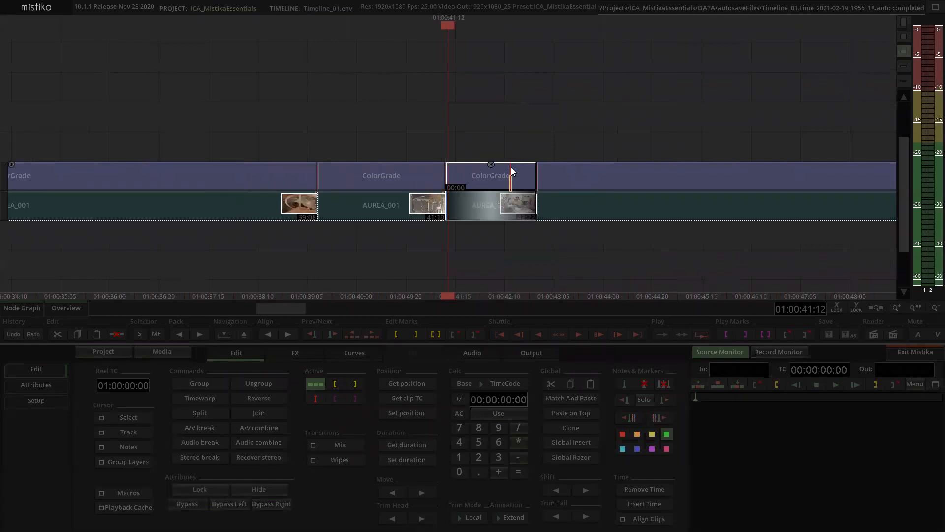
click(526, 154)
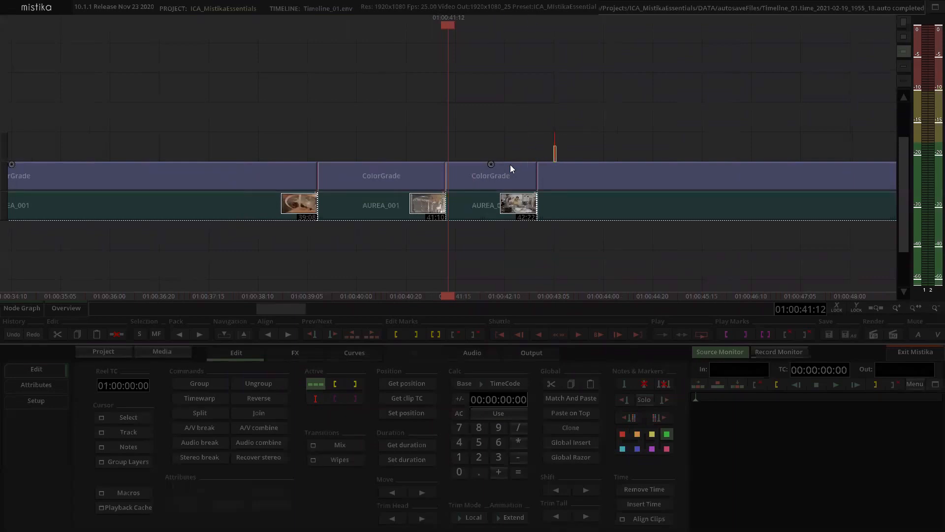
click(506, 168)
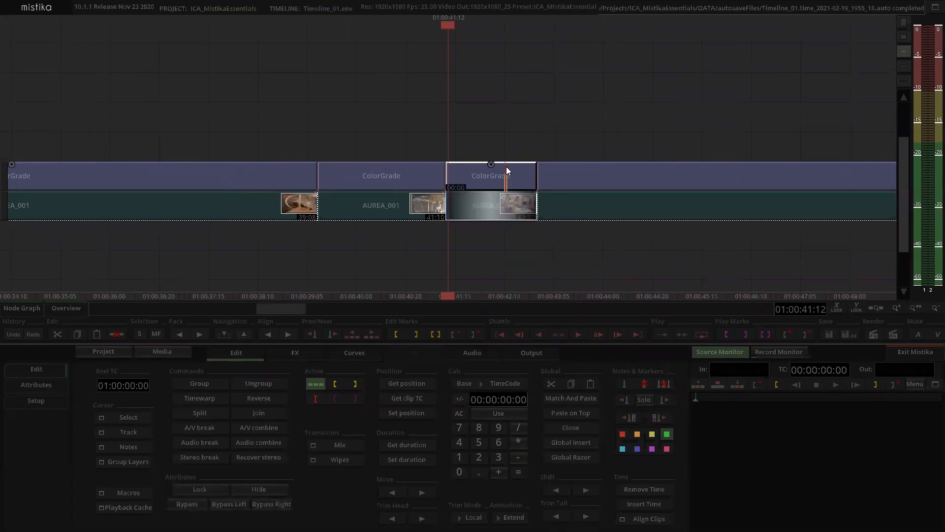
double_click(512, 170)
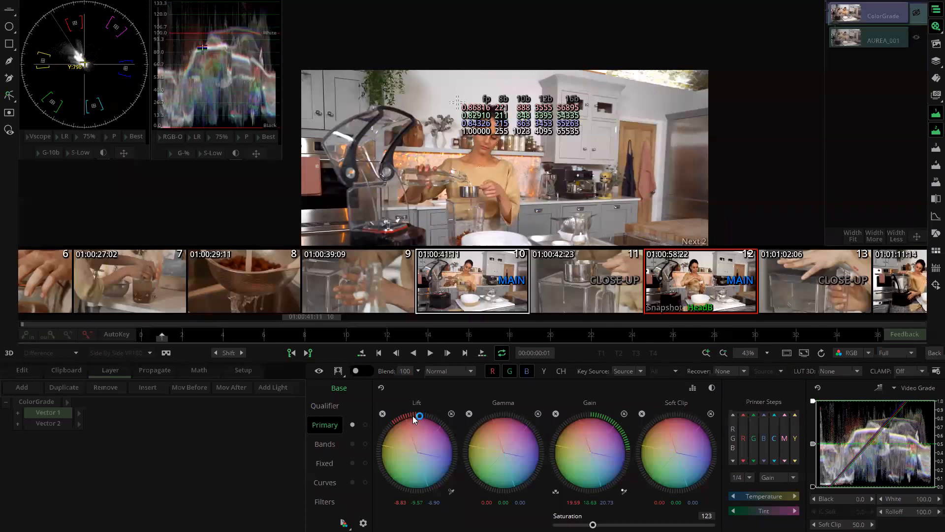
click(328, 409)
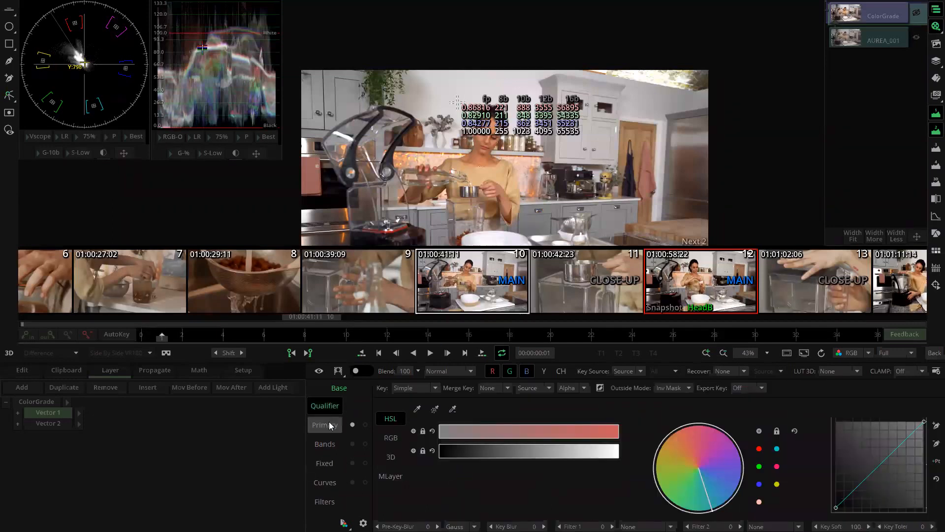
click(329, 424)
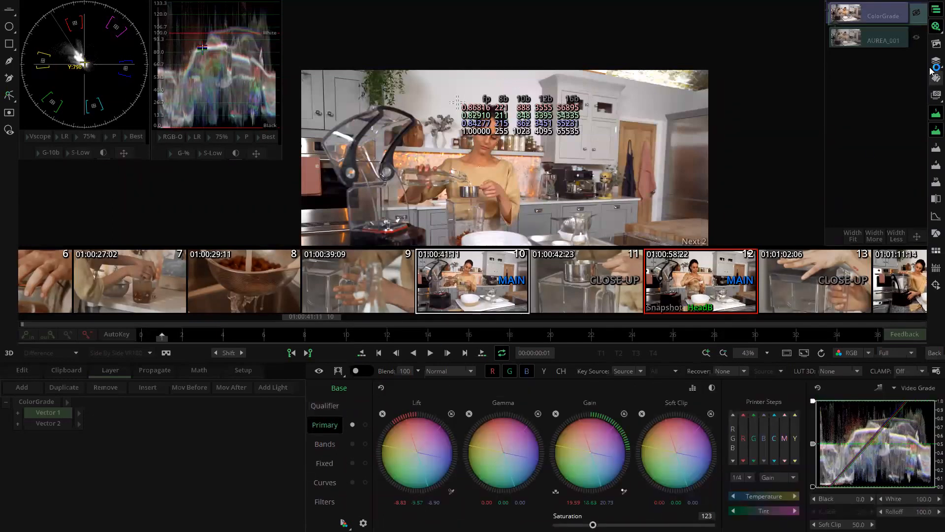
Step: Add the 500nits_PQ display filter to the timeline, applied only to the scopes, and move the RGB overlap waveform over the picture
click(934, 99)
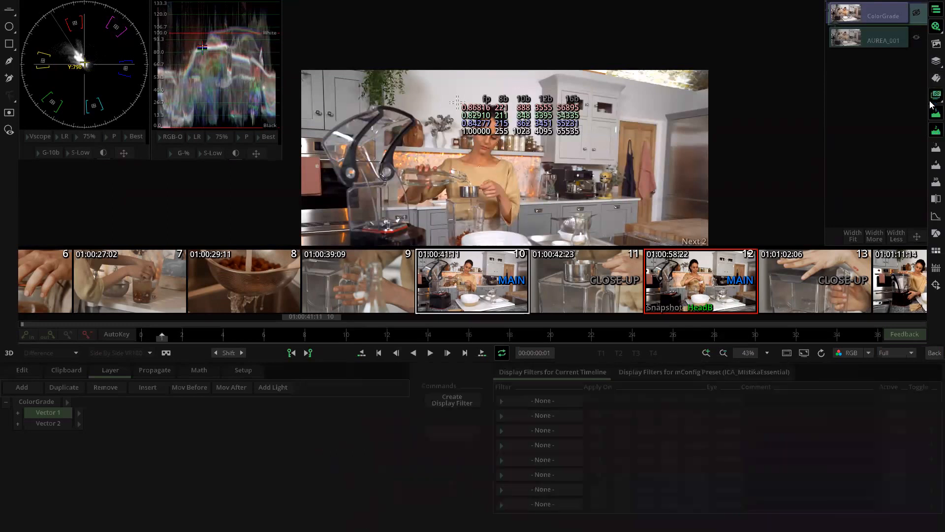
click(558, 407)
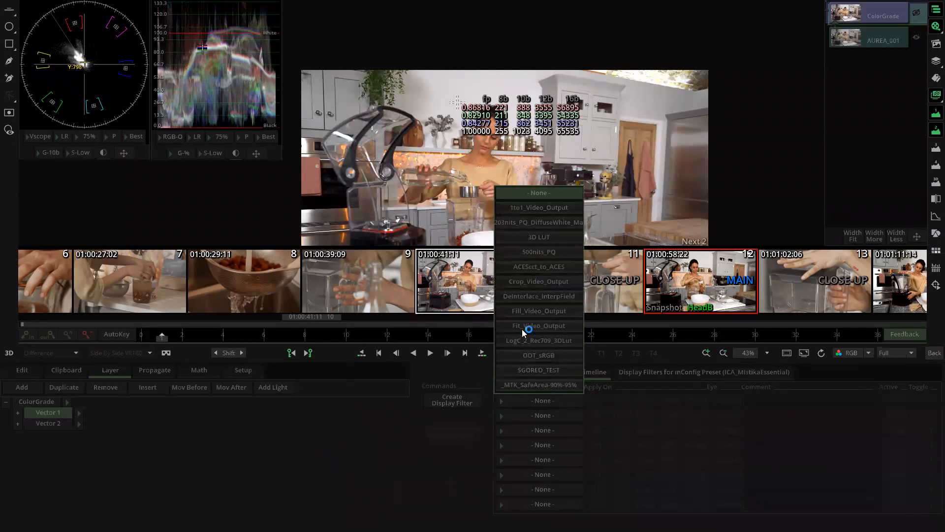
click(546, 252)
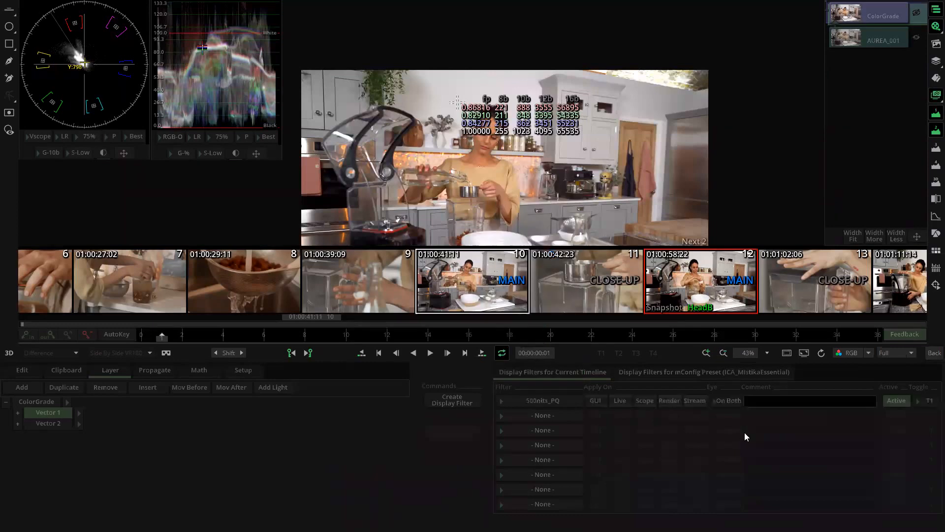
click(645, 399)
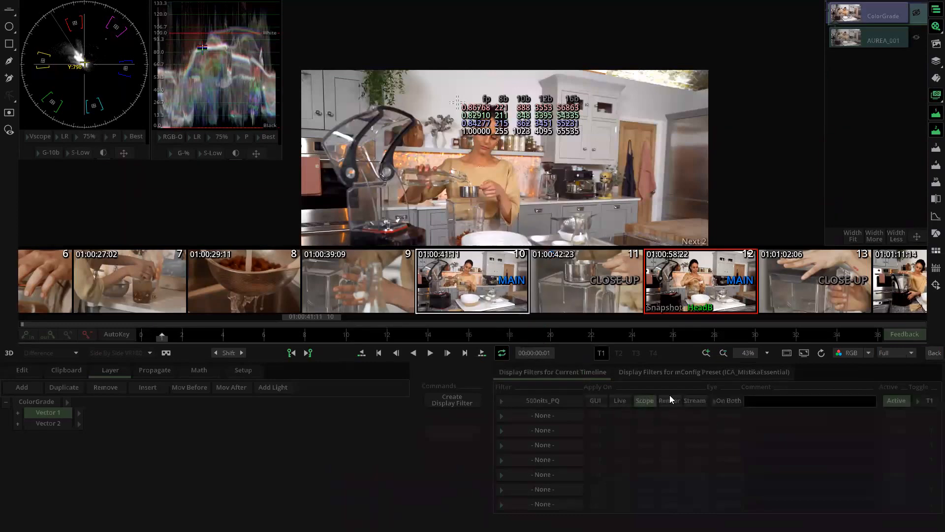
drag(206, 114, 609, 180)
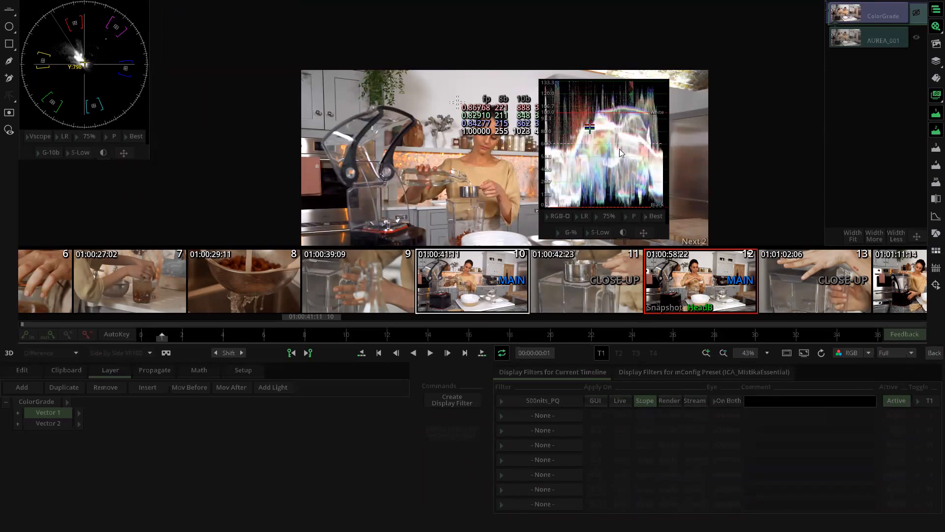
Step: Add 203nits_PQ_DiffuseWhite_Marker as the second display filter and apply it to the scopes
click(561, 399)
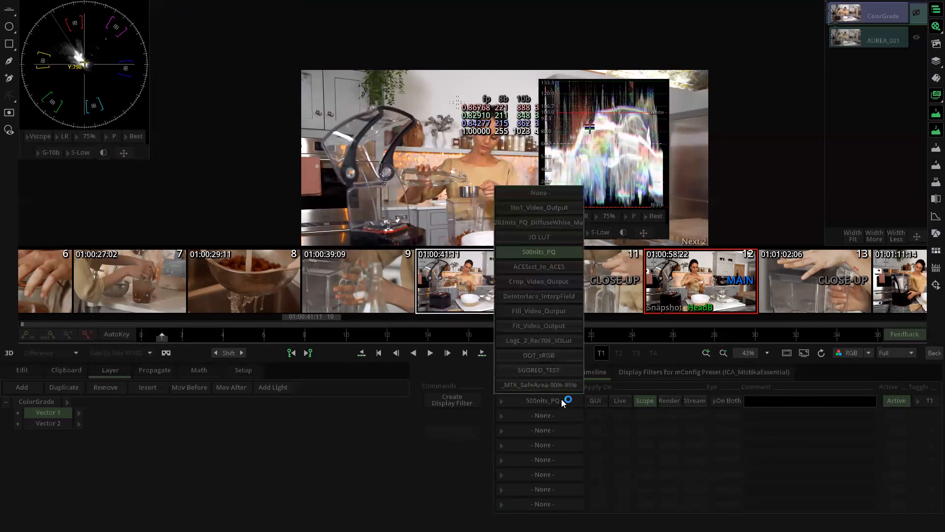
click(561, 425)
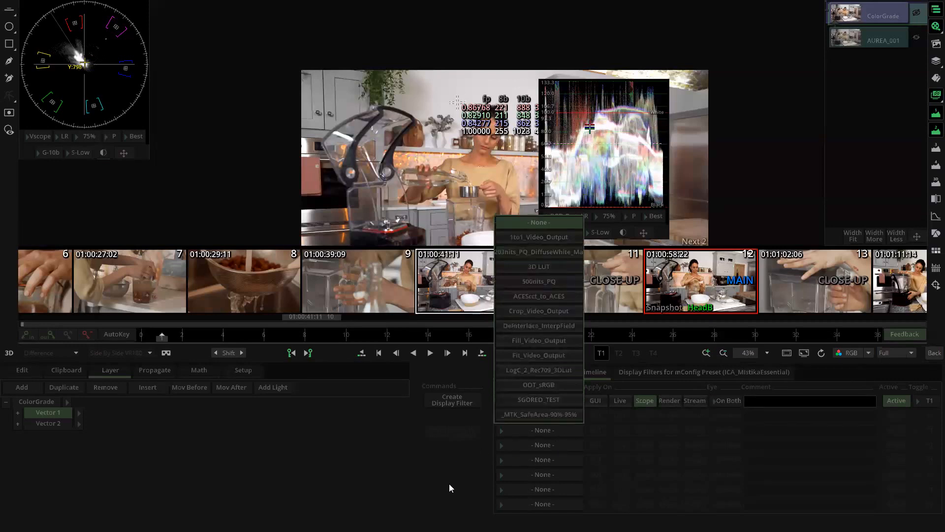
click(449, 484)
click(543, 410)
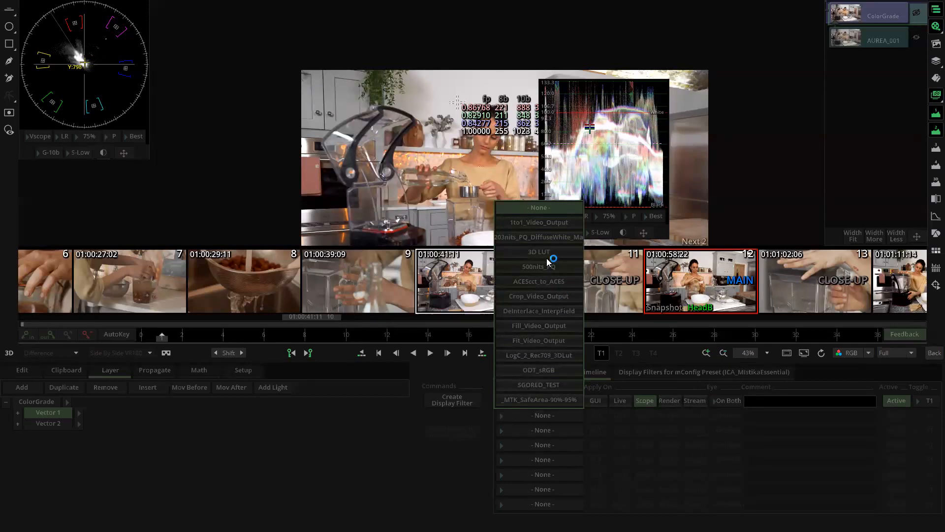
click(543, 236)
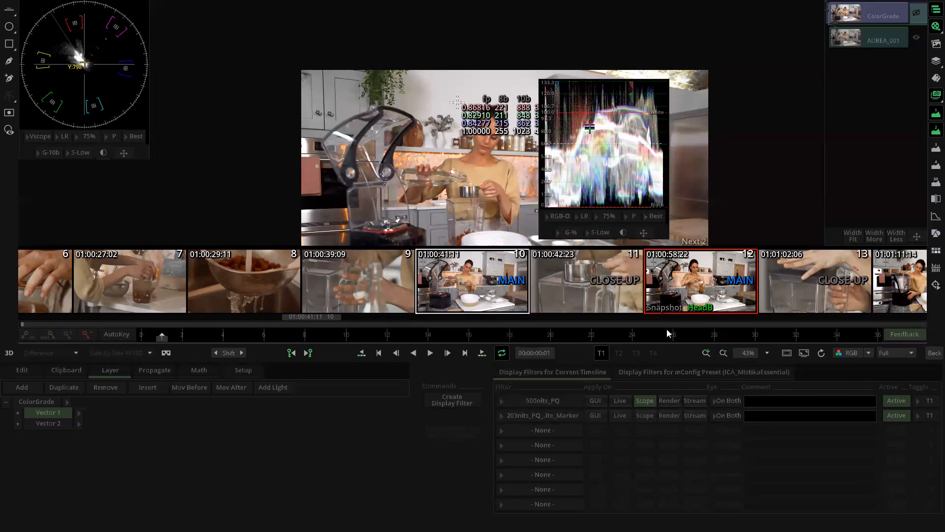
click(645, 416)
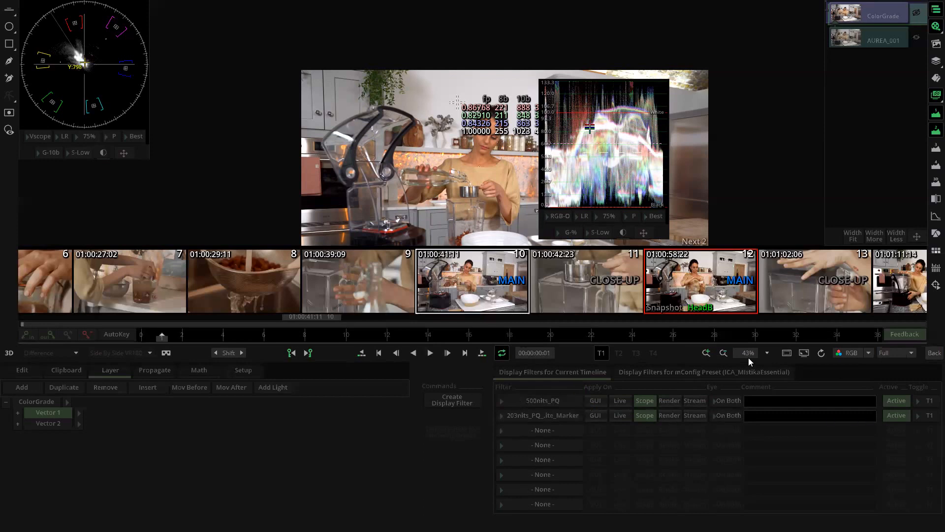
Step: Assign the 203 nits diffuse white marker filter to toggle T2
click(603, 352)
click(928, 417)
click(928, 376)
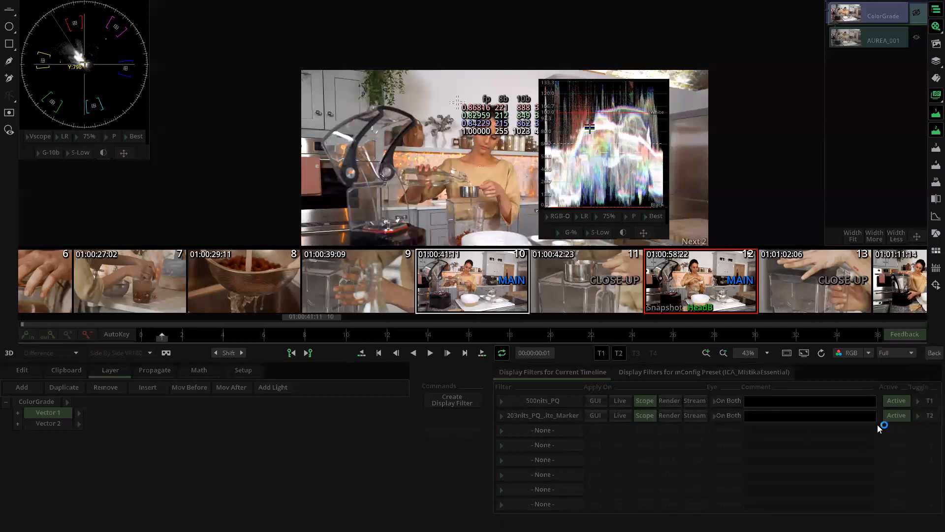
Step: Set the RGB overlap waveform to 100% scale and Medium Mid Res, and move it clear of the display filter settings
scroll(573, 155, up, 1)
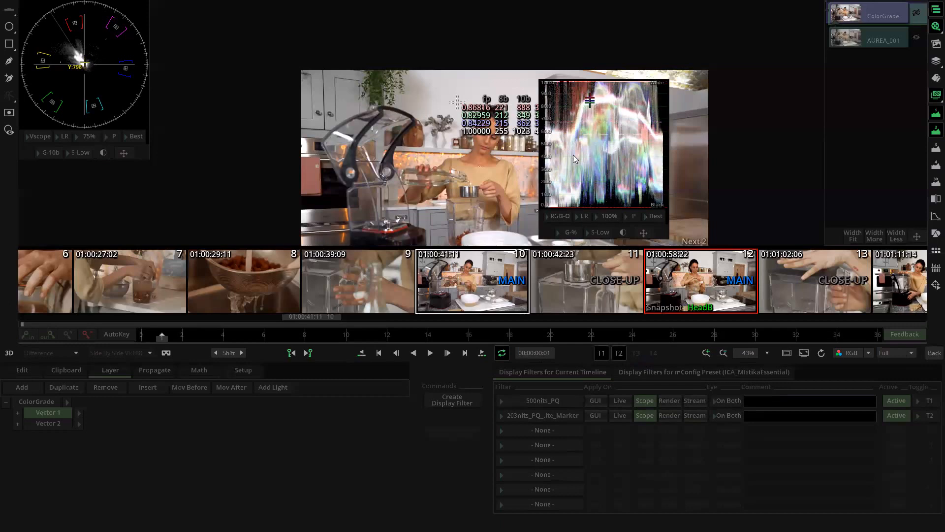
click(596, 234)
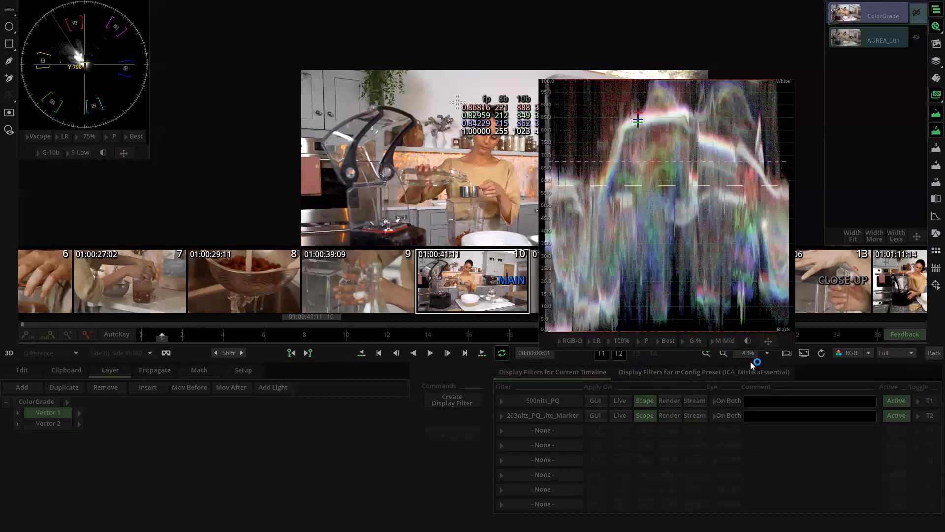
drag(677, 246, 568, 273)
scroll(628, 336, up, 1)
drag(613, 334, 473, 398)
scroll(578, 333, down, 1)
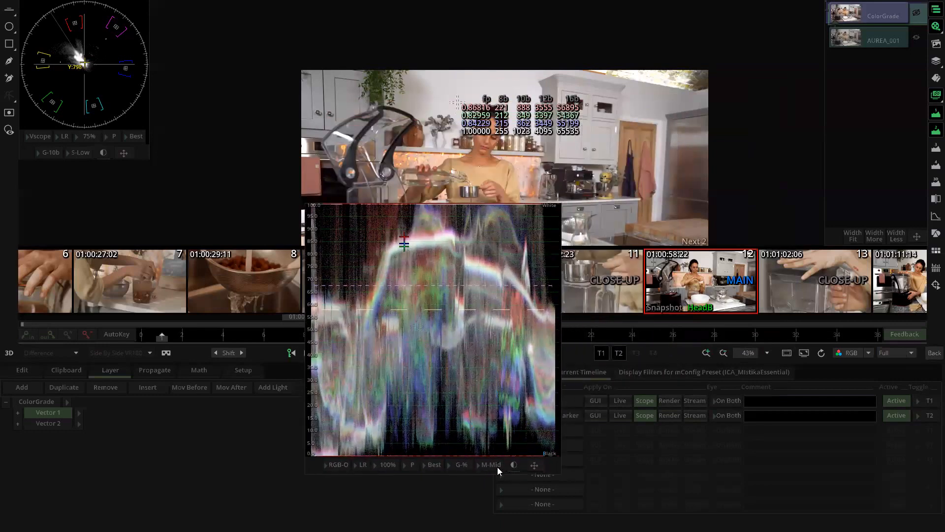
drag(492, 435, 449, 448)
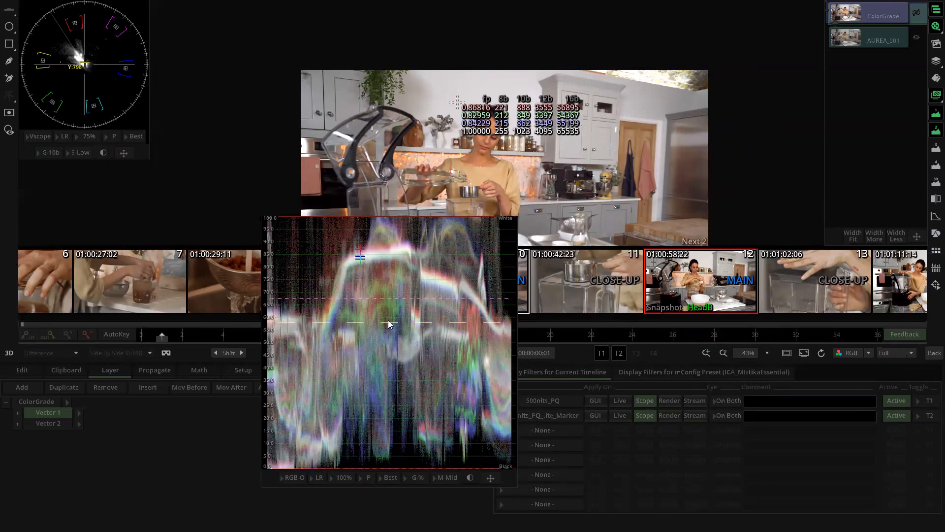
Step: Dim the waveform's trace and toggle T2 off and on to compare the diffuse white marker on the scope
drag(399, 341, 415, 372)
click(619, 352)
click(619, 353)
click(619, 353)
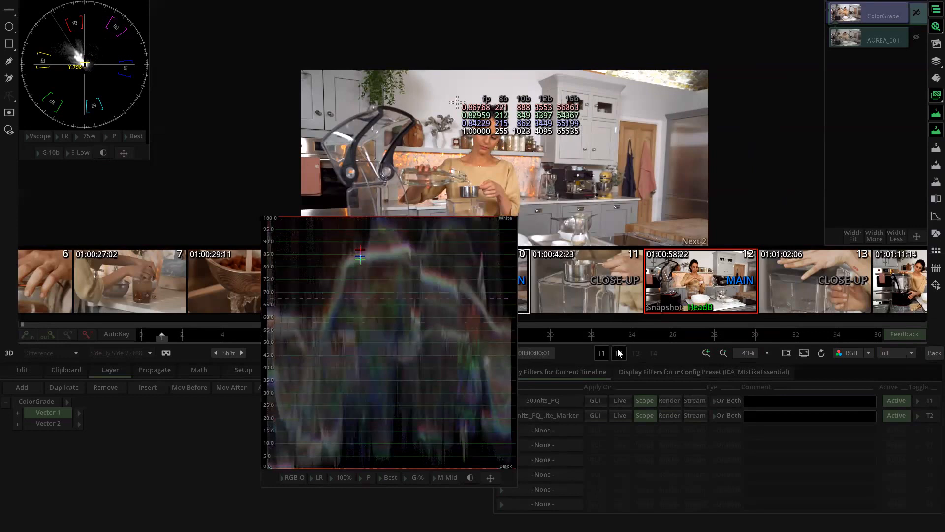
click(619, 353)
click(619, 353)
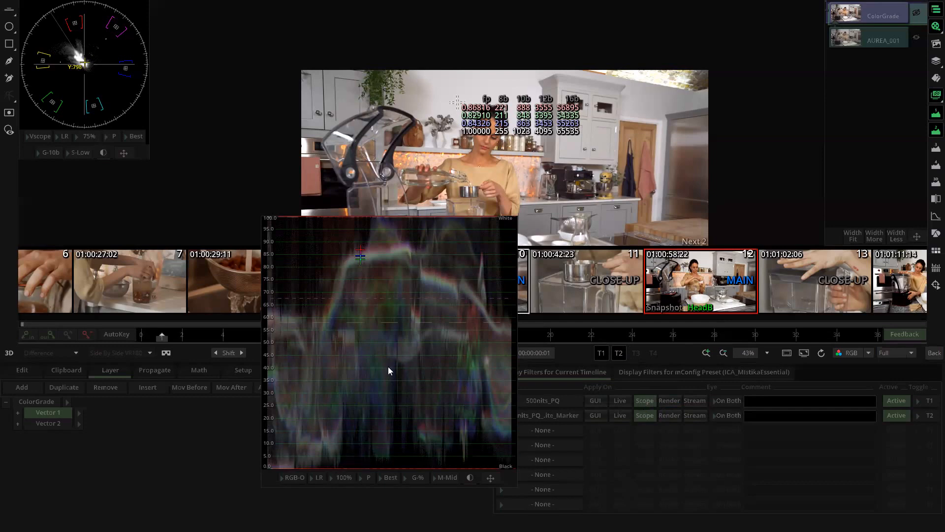
Step: Stop applying the 500 nits and 203 nits PQ display filters to the scopes
click(643, 416)
click(644, 401)
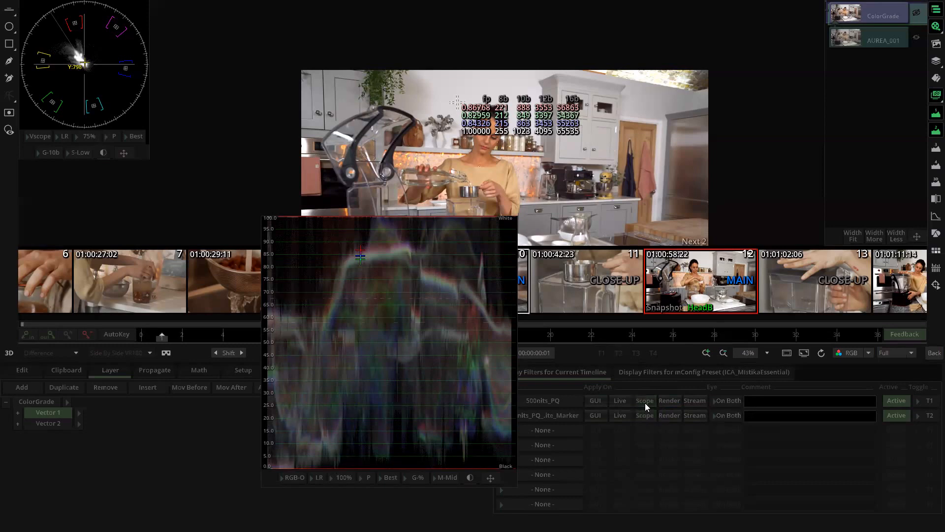
Step: Try 3D LUT and ODT_sRGB as the third display filter, preview ODT_sRGB on the GUI, and reset the slot to None
click(564, 430)
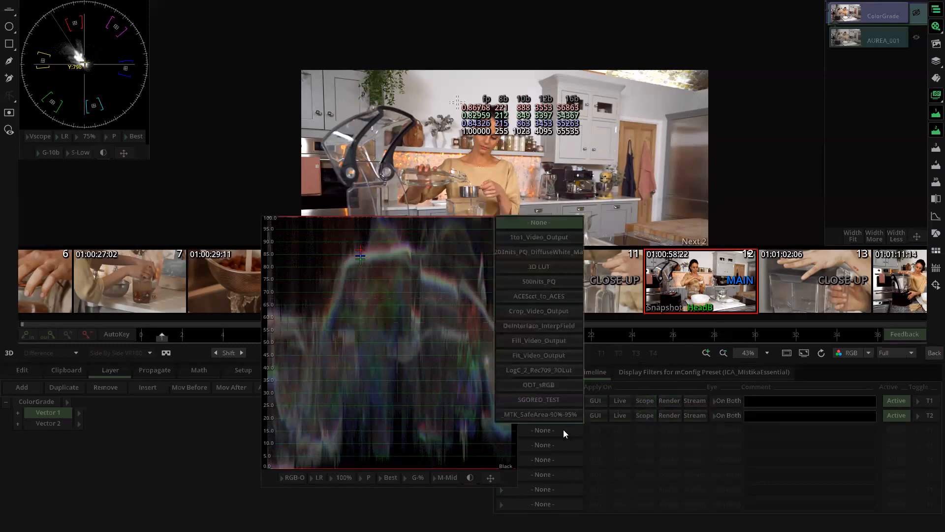
click(549, 268)
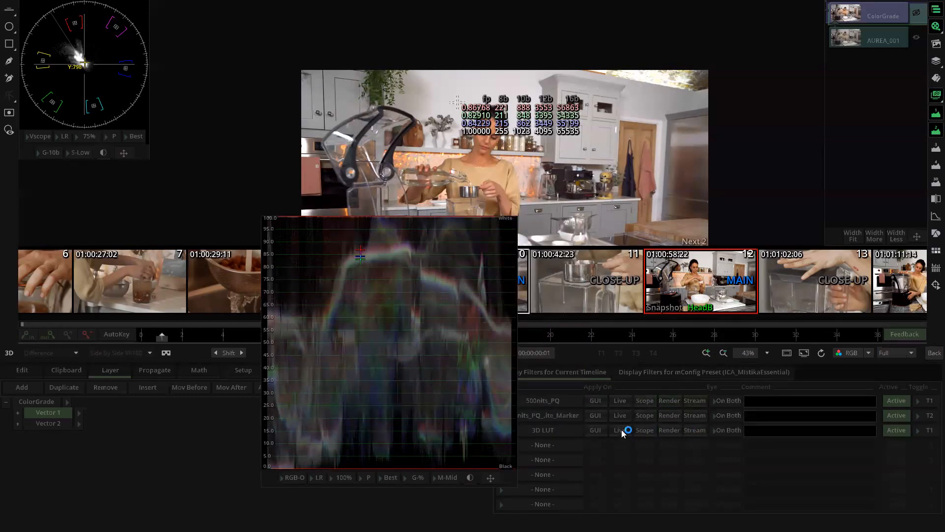
click(537, 430)
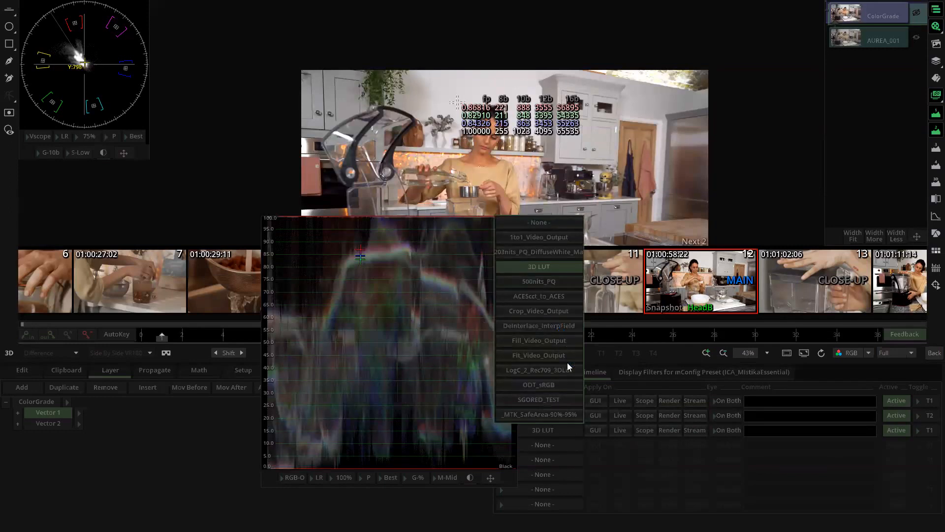
click(555, 383)
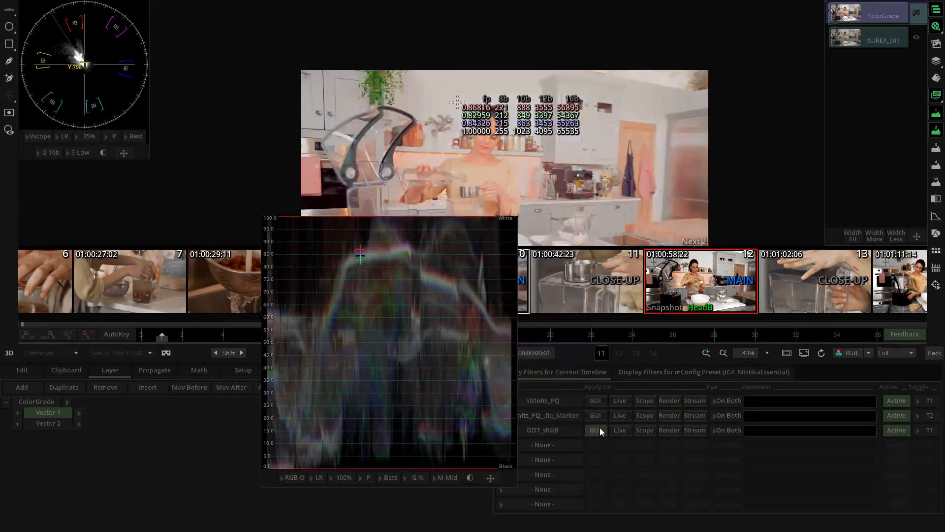
click(546, 433)
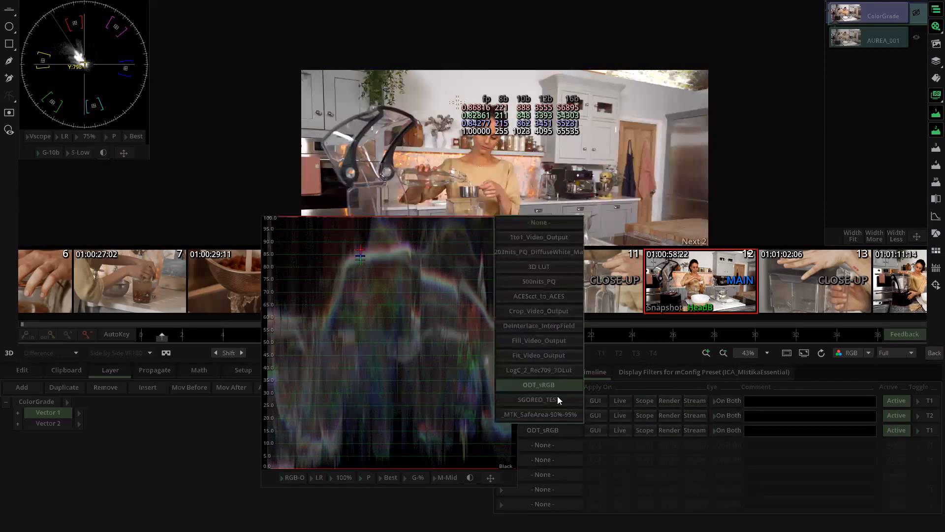
click(547, 223)
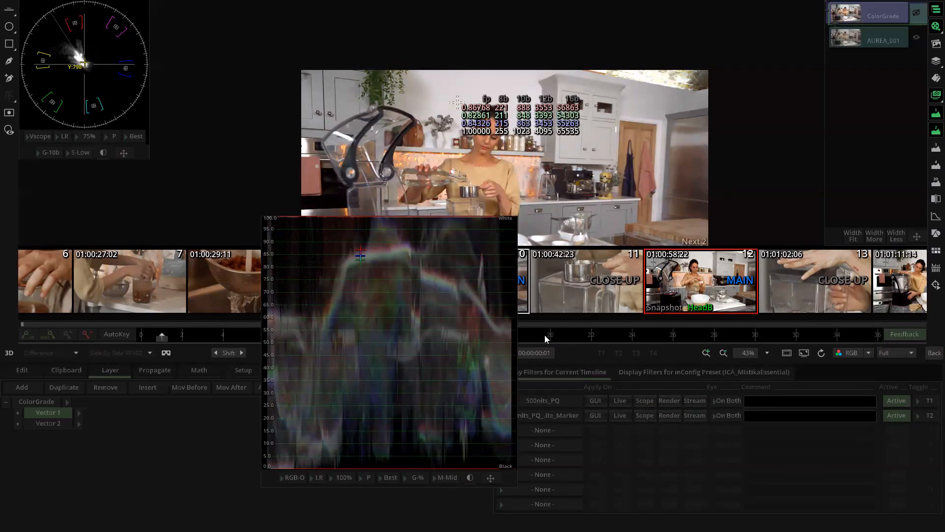
Step: Set the RGB overlap waveform to Small Low Res and place it directly beside the vectorscope
drag(364, 374, 245, 194)
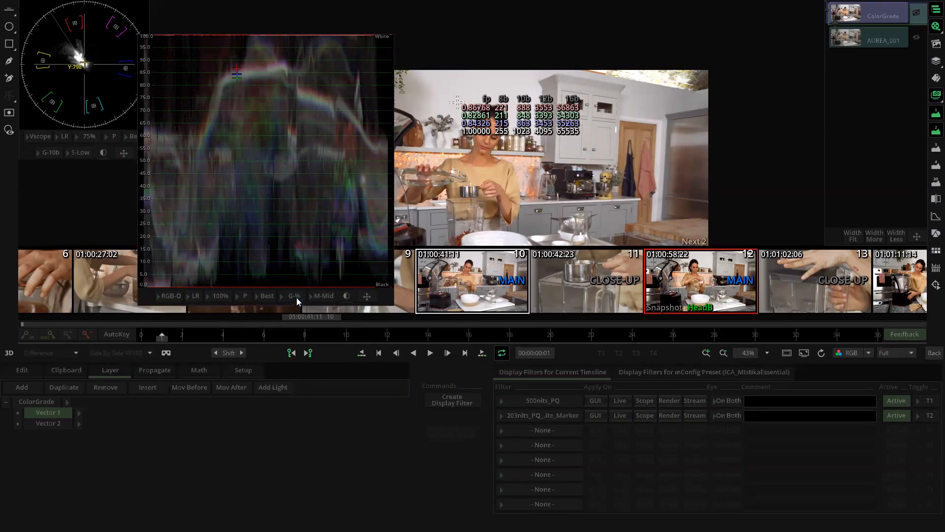
click(323, 295)
click(339, 223)
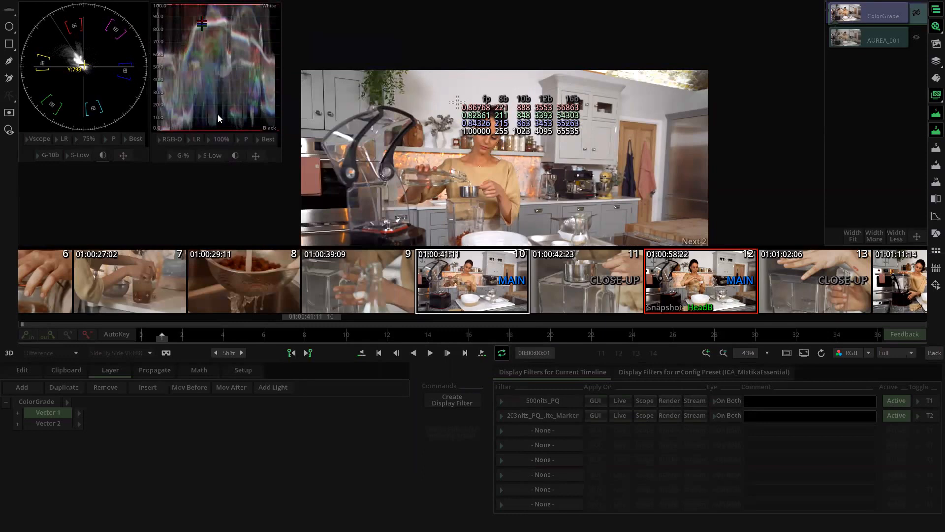
click(210, 157)
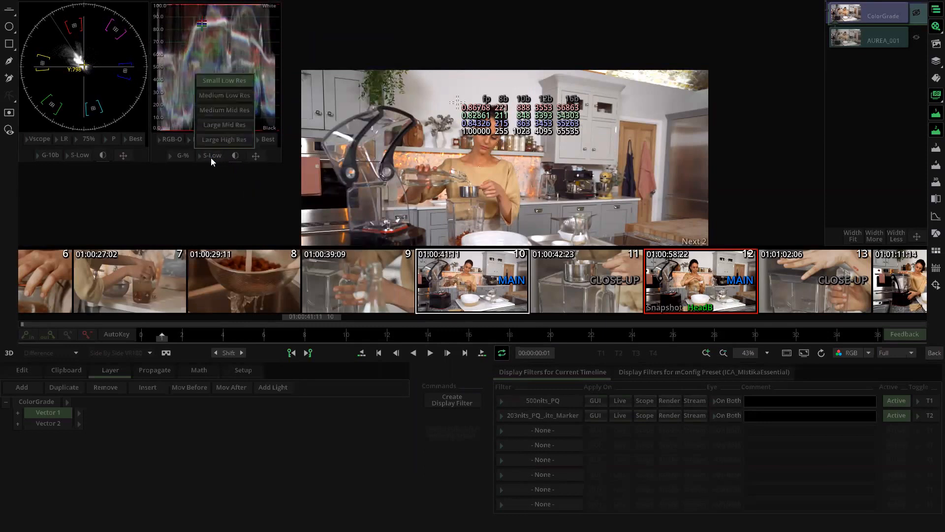
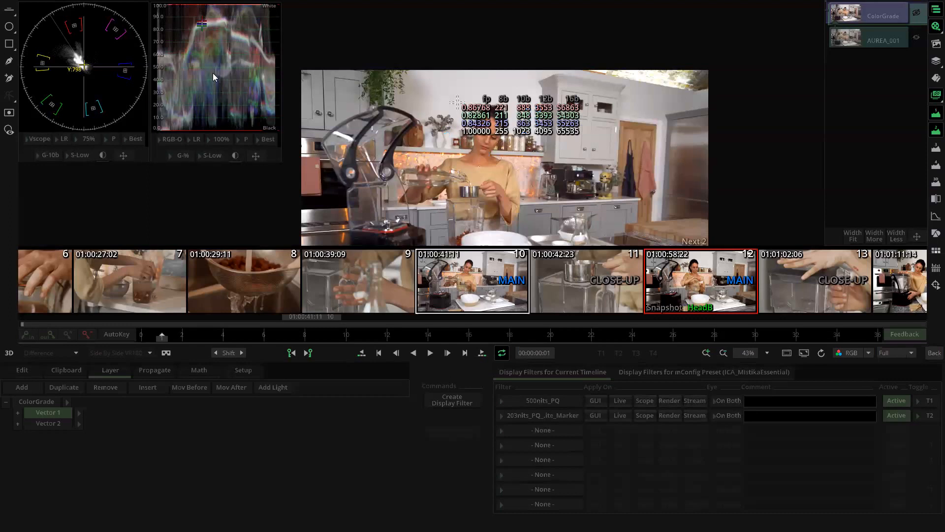
Step: Try the waveform at 200% scale, then restore 100% and realign the scope beside the vectorscope
scroll(208, 83, up, 1)
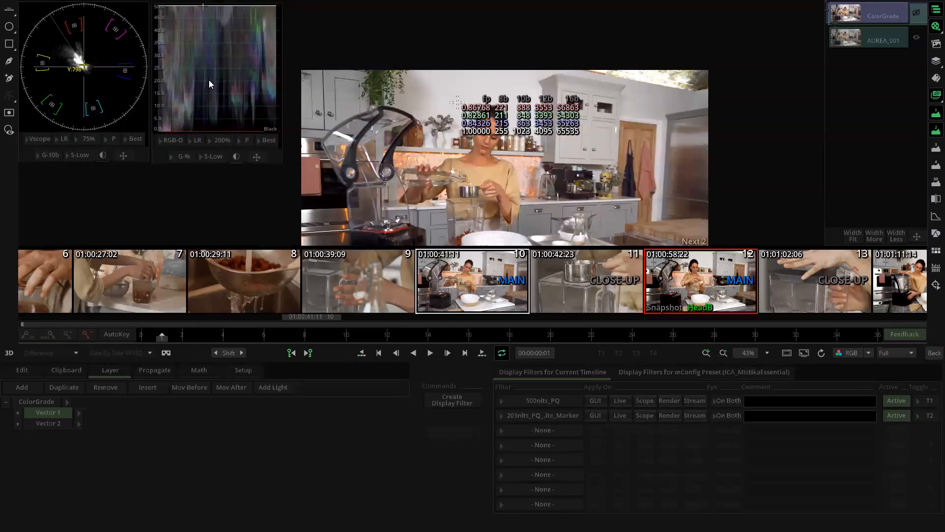
scroll(209, 78, down, 2)
scroll(209, 91, up, 1)
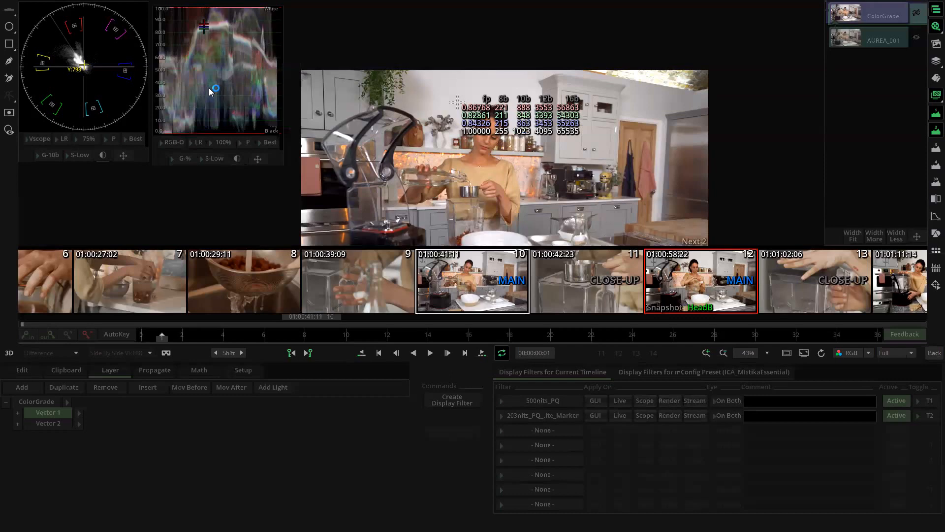
drag(218, 66, 253, 157)
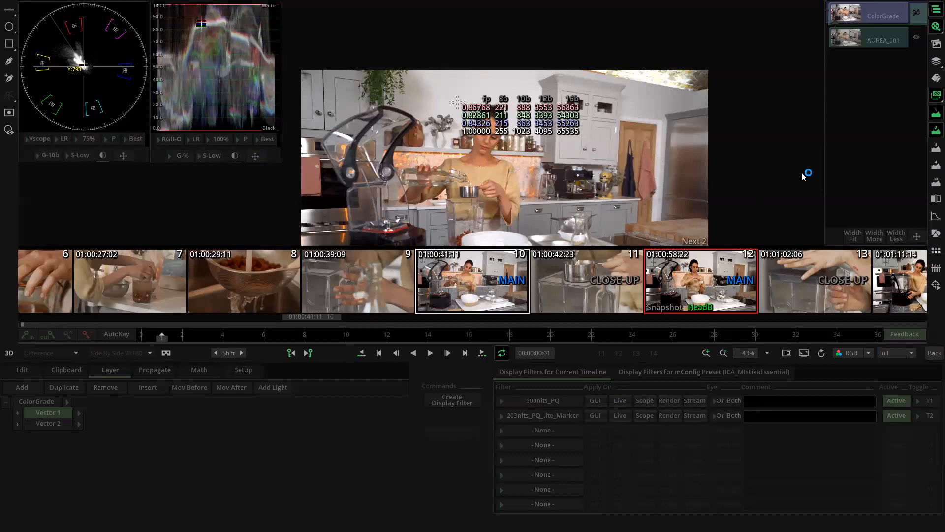
Step: Hide the display filter settings and activate the ellipse shape tool for the ColorGrade effect
click(935, 96)
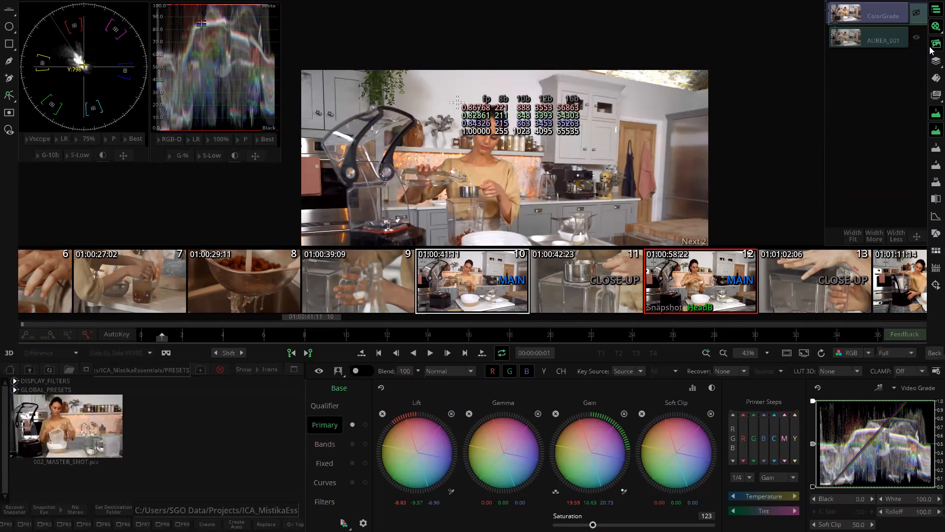
click(932, 221)
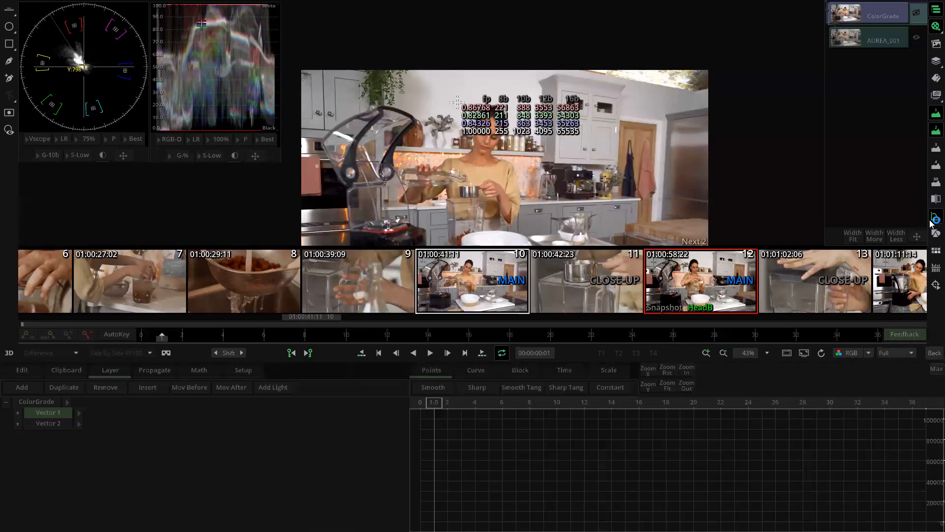
click(930, 221)
click(85, 461)
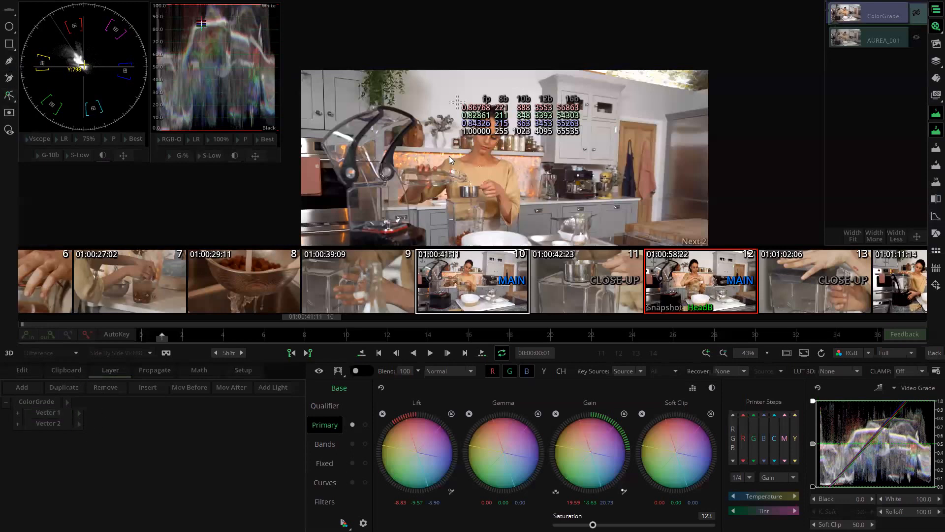
click(12, 30)
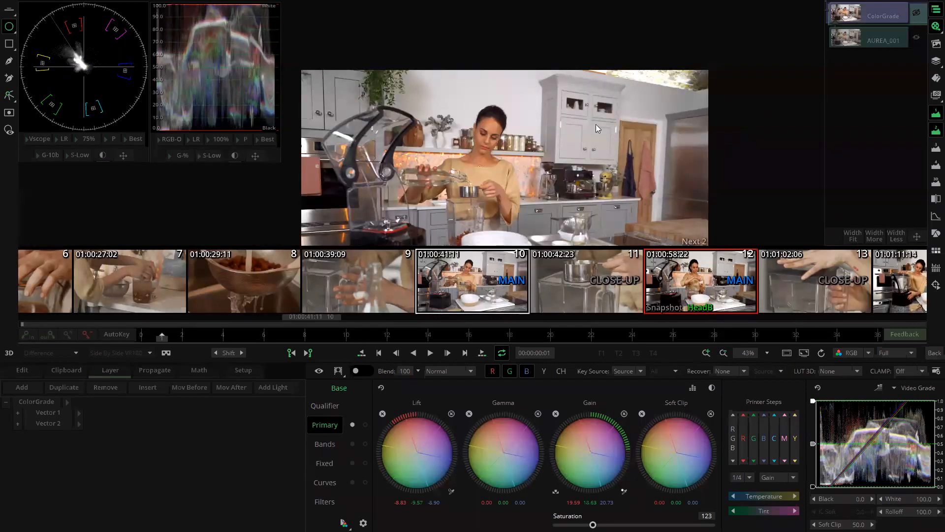
Step: Inspect the kitchen shot up close and sample the pixel values of the orange light on the backsplash
drag(596, 124, 601, 64)
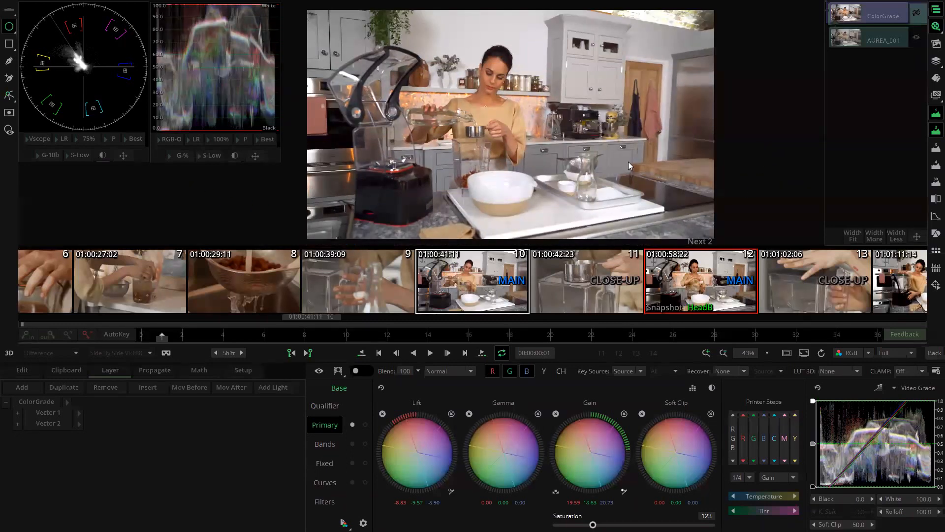
scroll(628, 161, up, 2)
drag(753, 126, 481, 110)
scroll(484, 111, up, 1)
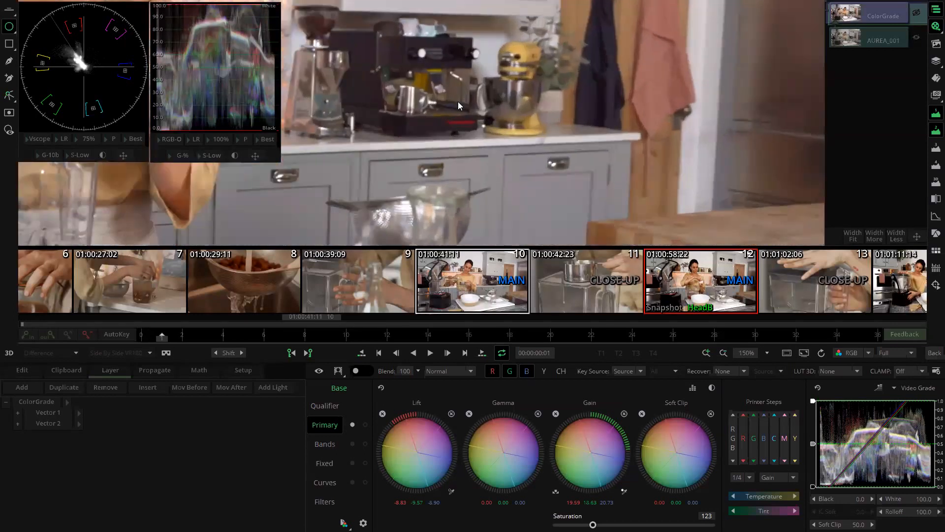
drag(305, 84, 497, 158)
scroll(484, 146, up, 1)
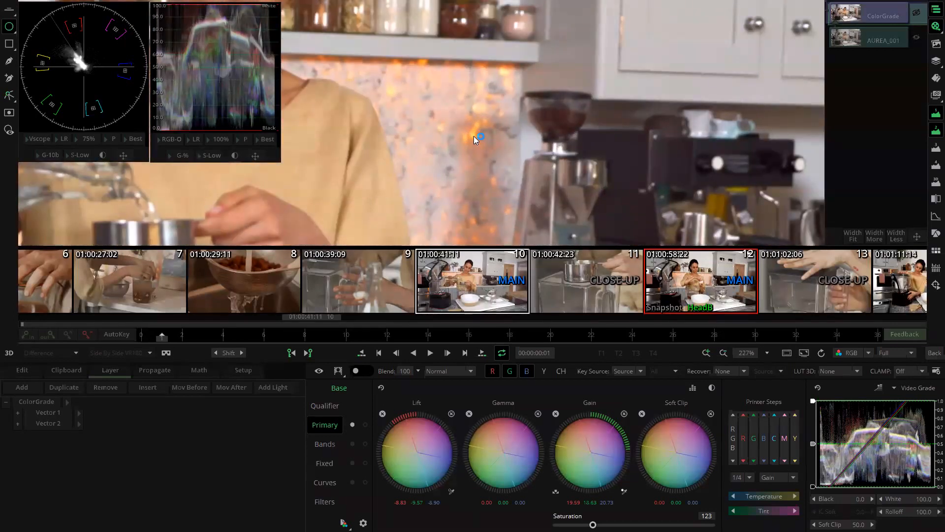
click(473, 133)
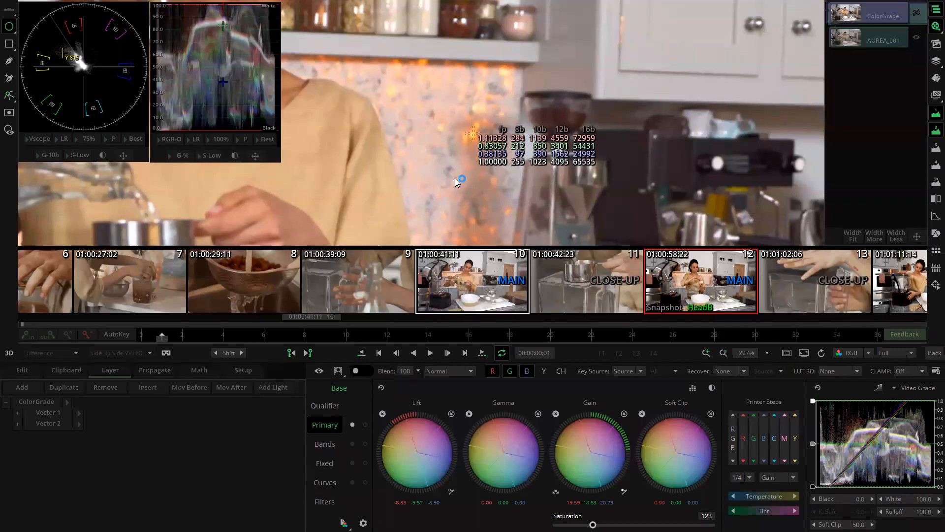
scroll(631, 119, down, 6)
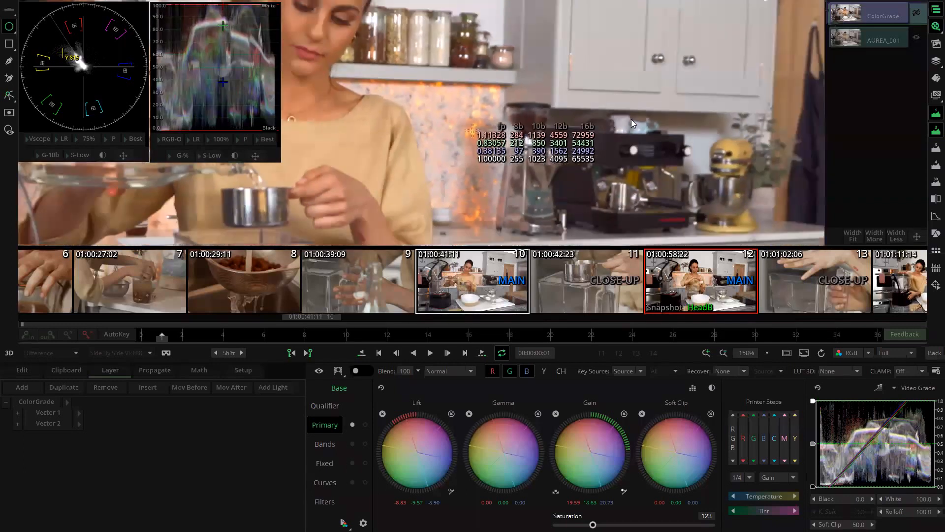
drag(580, 136, 614, 131)
click(694, 145)
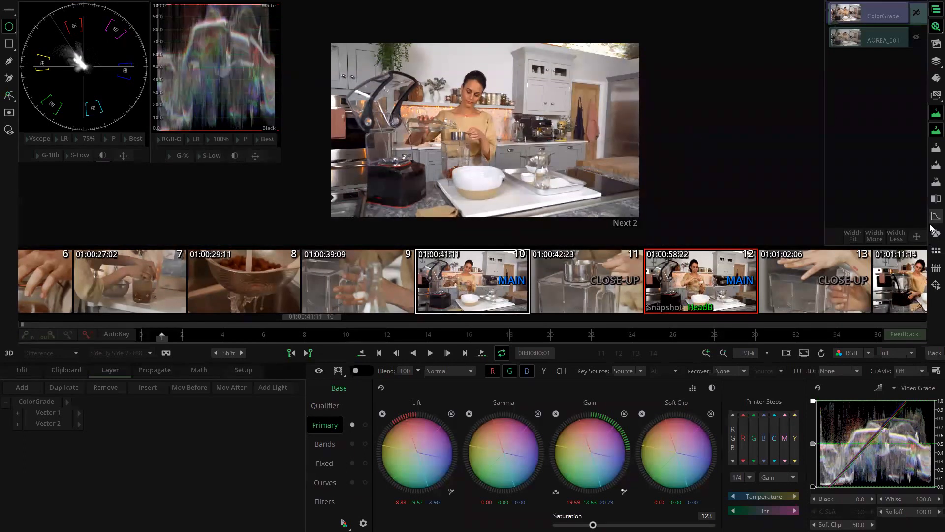
Step: Draw an elliptical mask around the woman, enlarge it, shift it slightly up, and soften its edge
drag(434, 55, 497, 170)
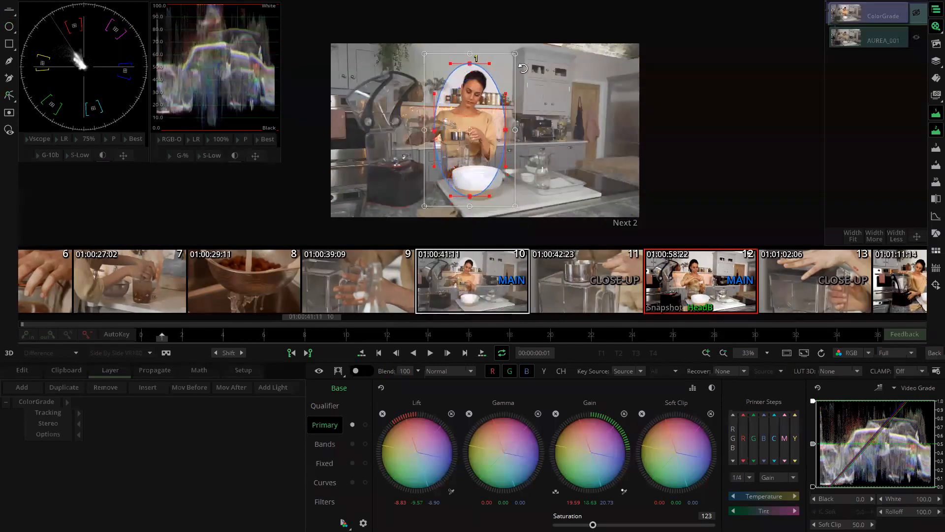
drag(514, 53, 540, 45)
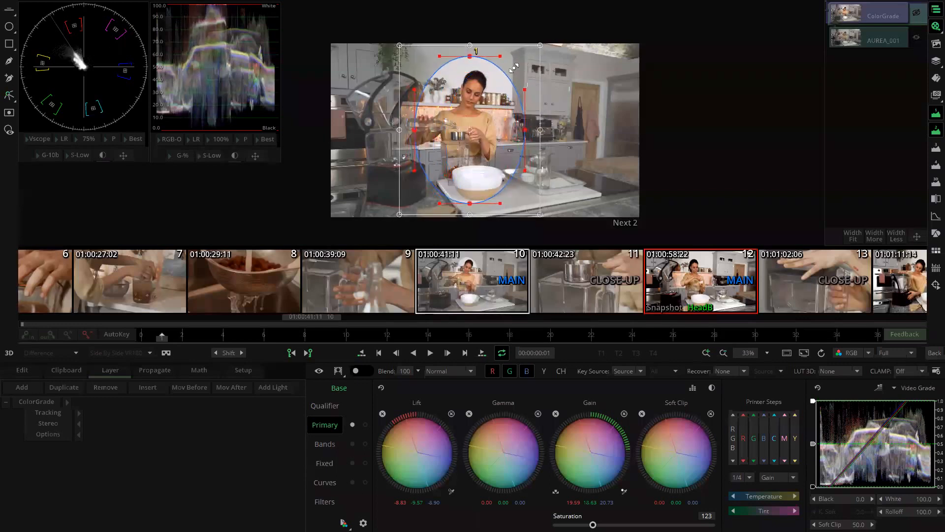
drag(494, 113, 479, 98)
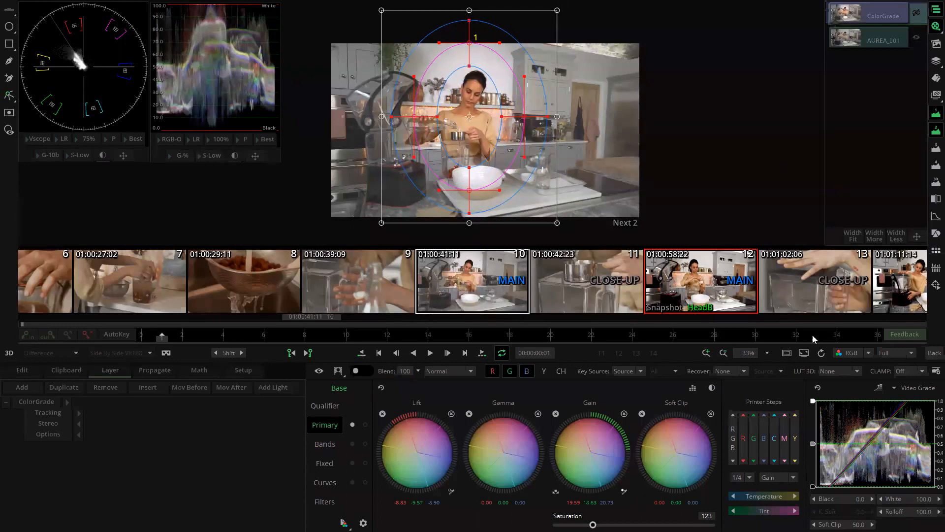
Step: Track the elliptical mask both backward and forward through the shot
click(932, 236)
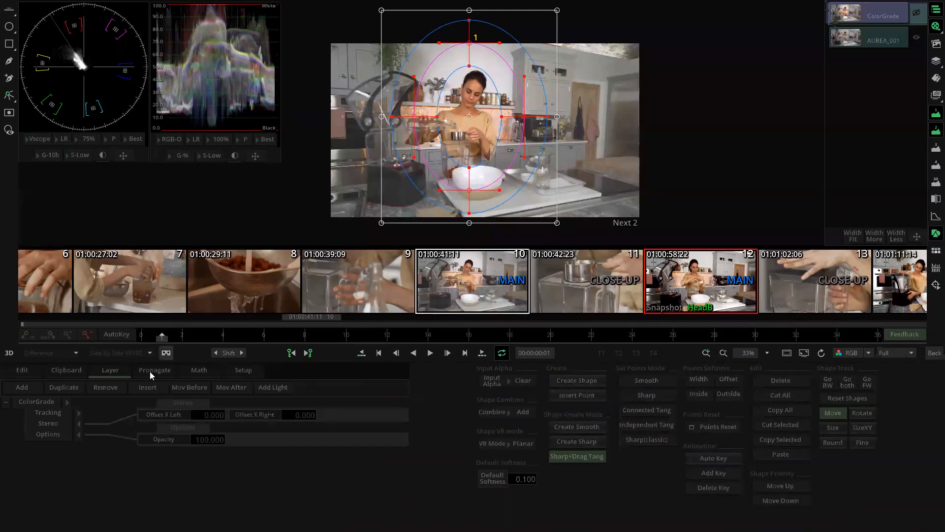
click(71, 413)
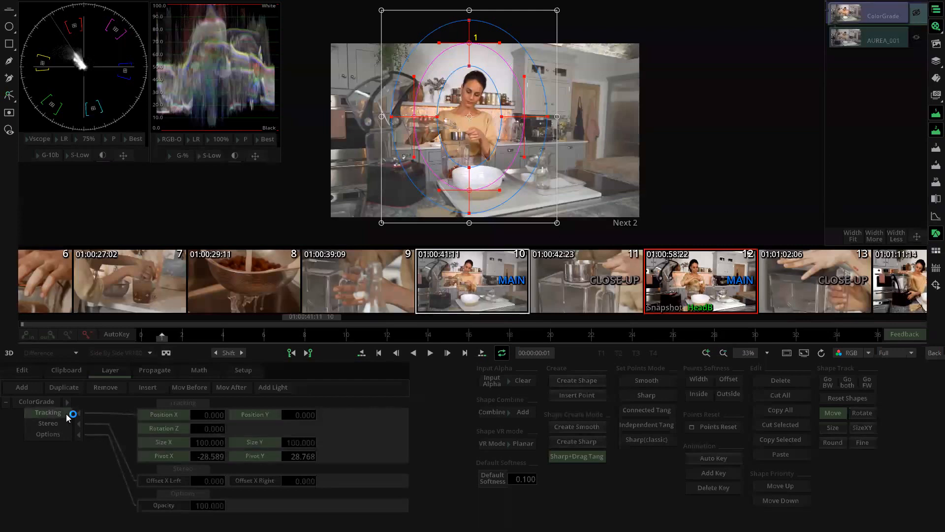
click(849, 383)
Step: Open the animation curves of the mask's tracking data and fit the Position X curve in view
click(930, 215)
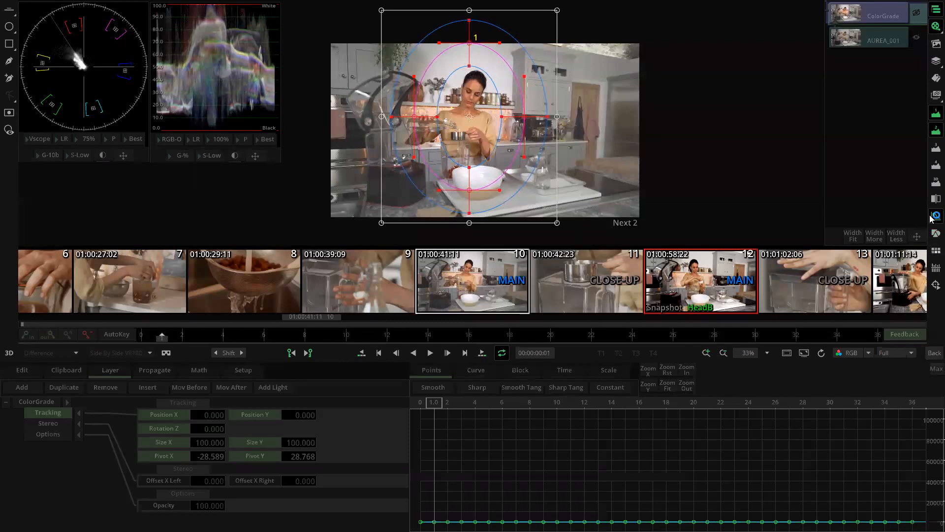
click(666, 387)
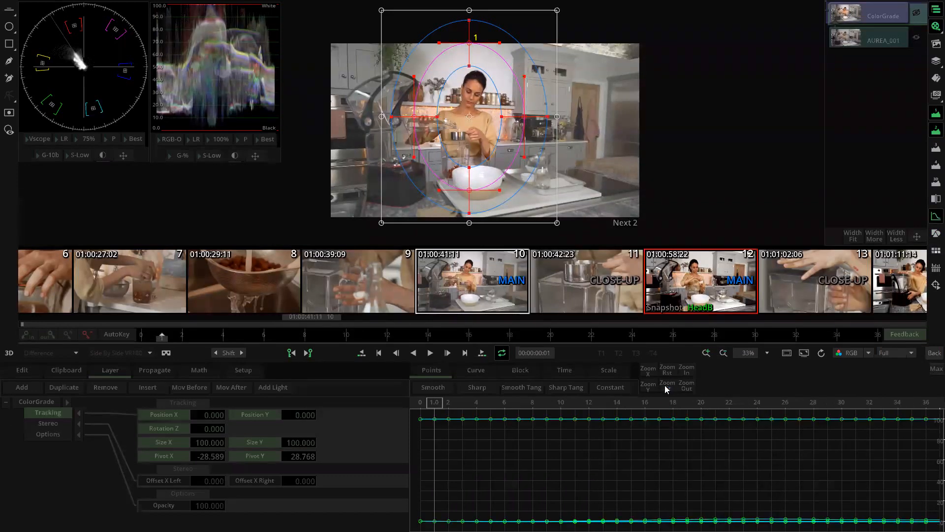
click(164, 414)
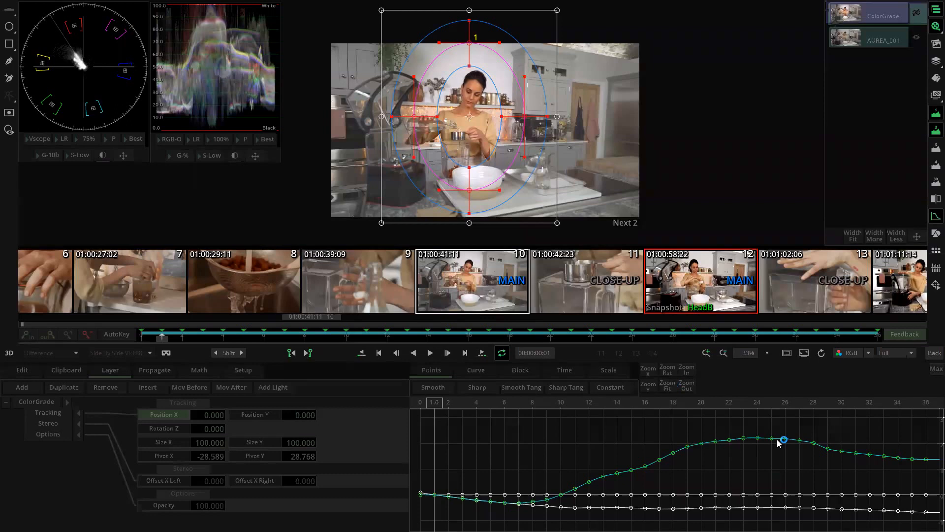
drag(839, 427, 823, 436)
drag(677, 421, 642, 428)
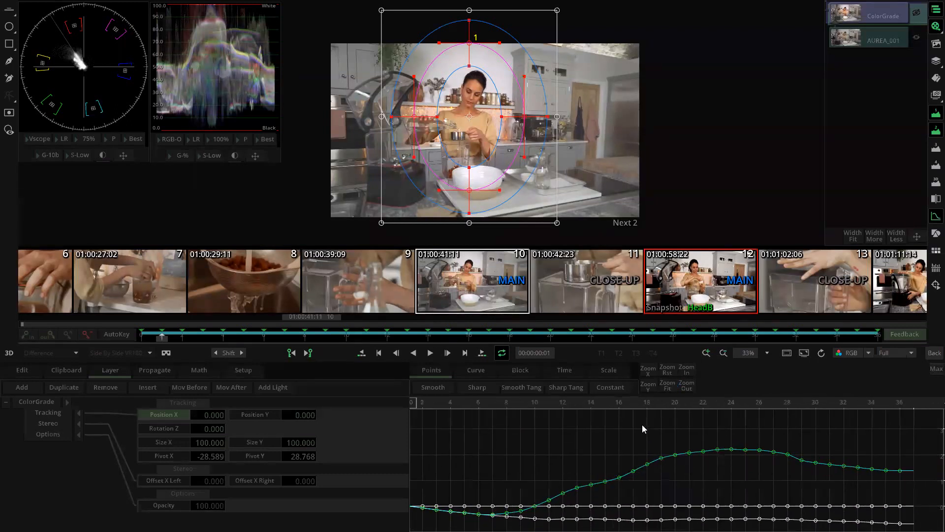
Step: Apply Smooth interpolation to the tracking curve's keyframes from frame 14 to frame 25
click(176, 443)
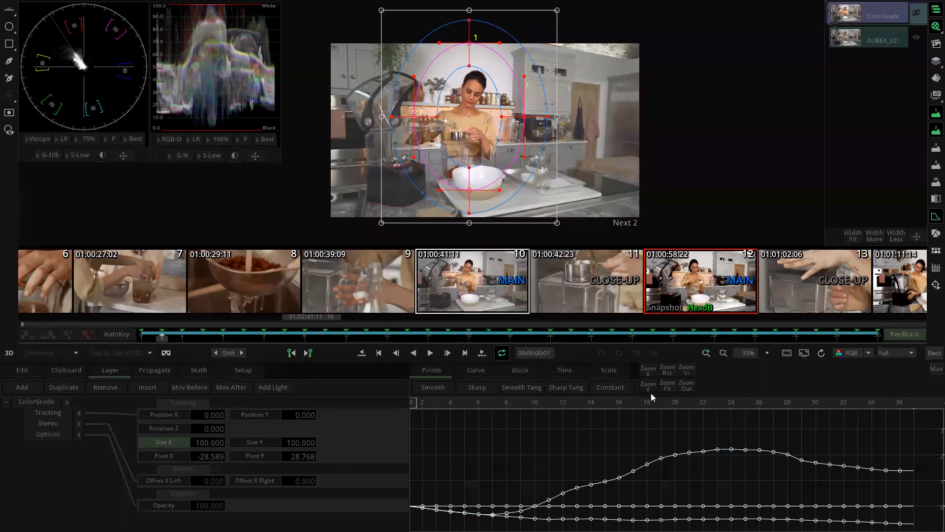
drag(648, 386, 666, 413)
drag(648, 371, 660, 393)
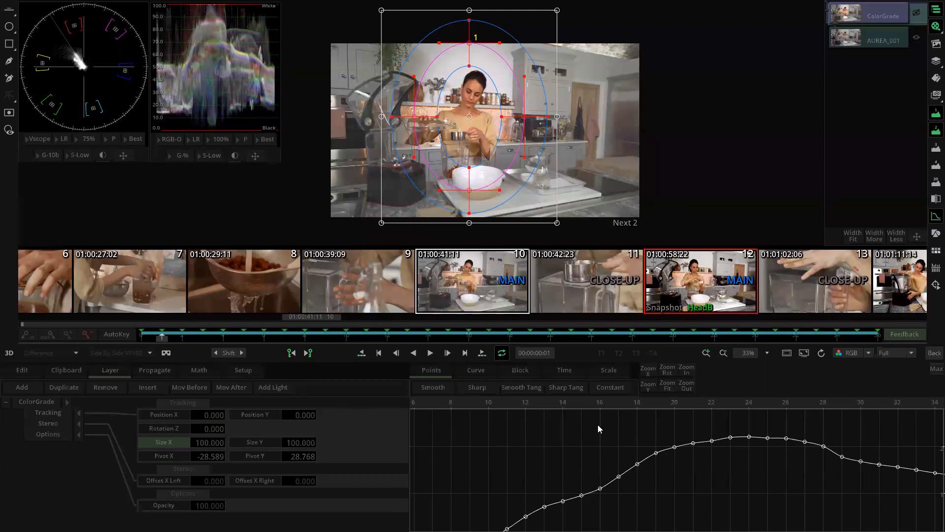
drag(563, 420, 767, 531)
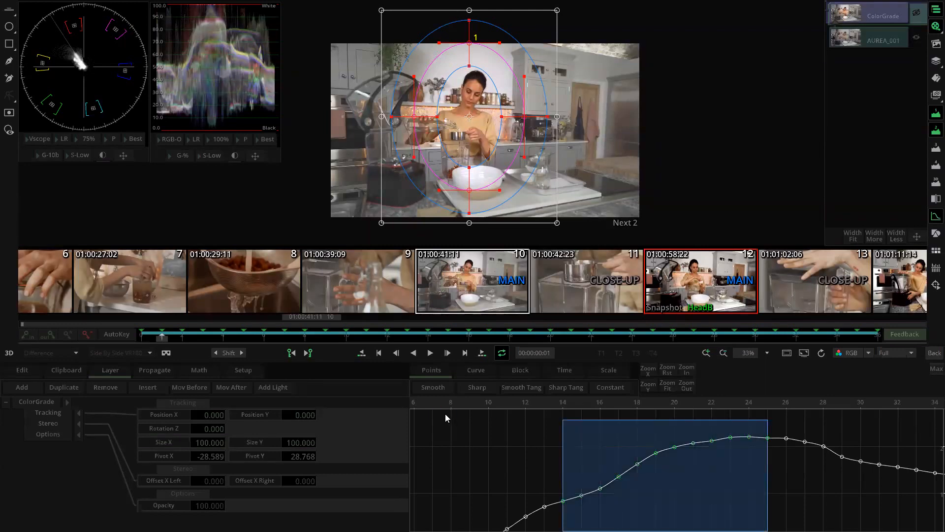
click(433, 387)
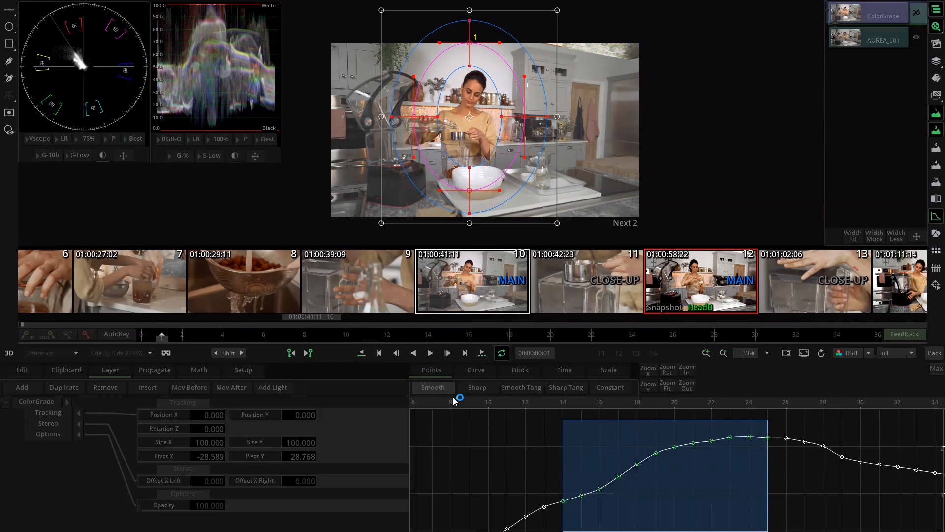
Step: Set the tracking curve's keyframes from frame 13 to 19 to Constant interpolation, and select Position X at frame 21
drag(544, 448, 656, 519)
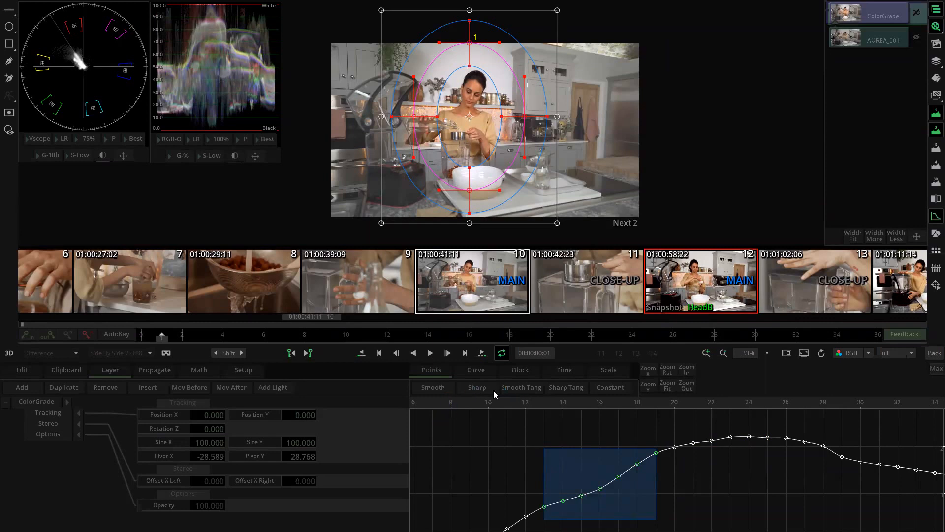
click(606, 387)
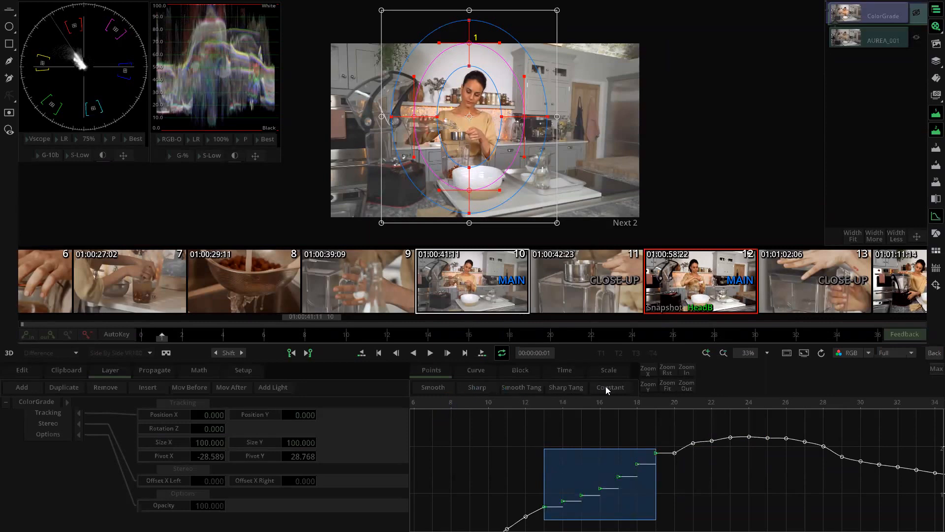
click(693, 444)
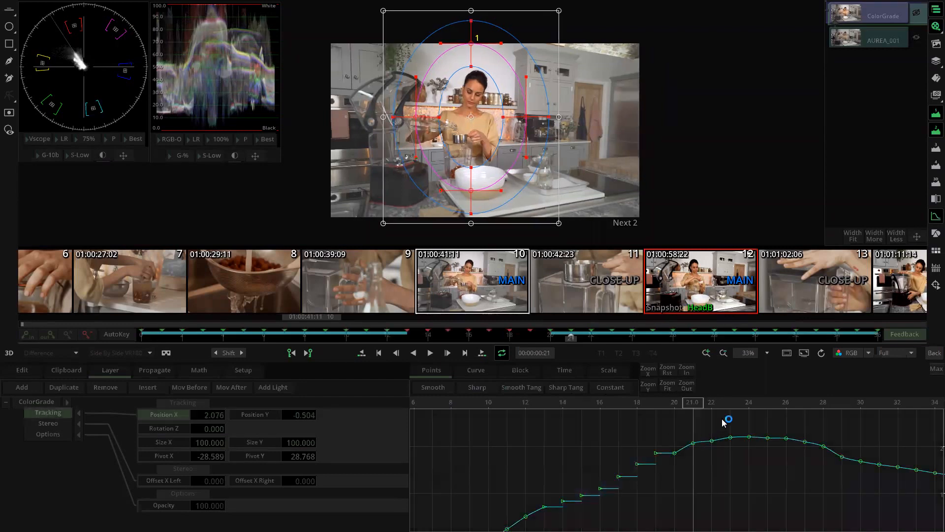
click(669, 376)
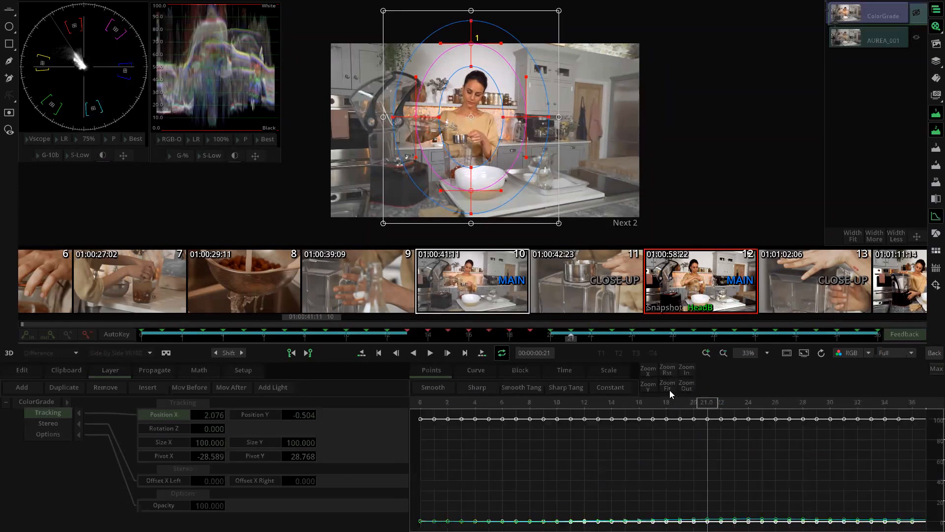
click(668, 387)
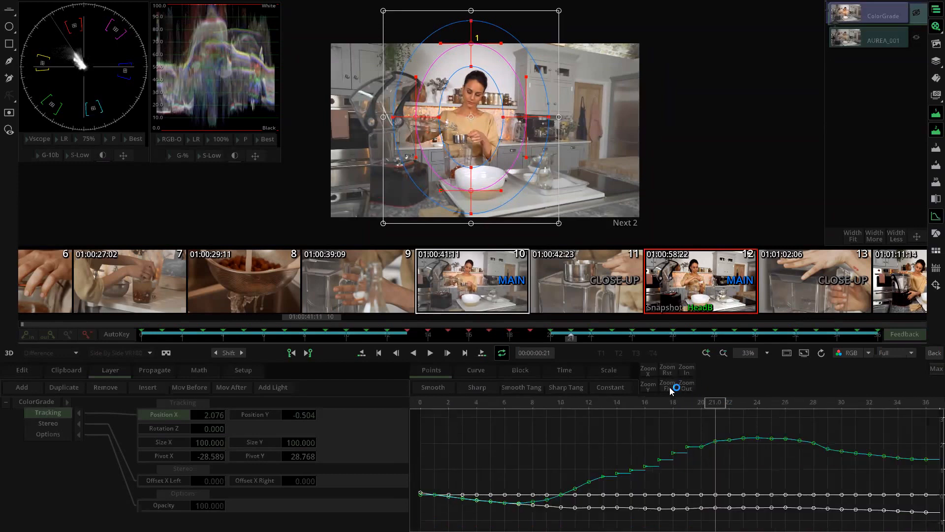
Step: Set all keyframes of the Position X curve to Constant interpolation and play the shot to check the mask's motion
click(612, 390)
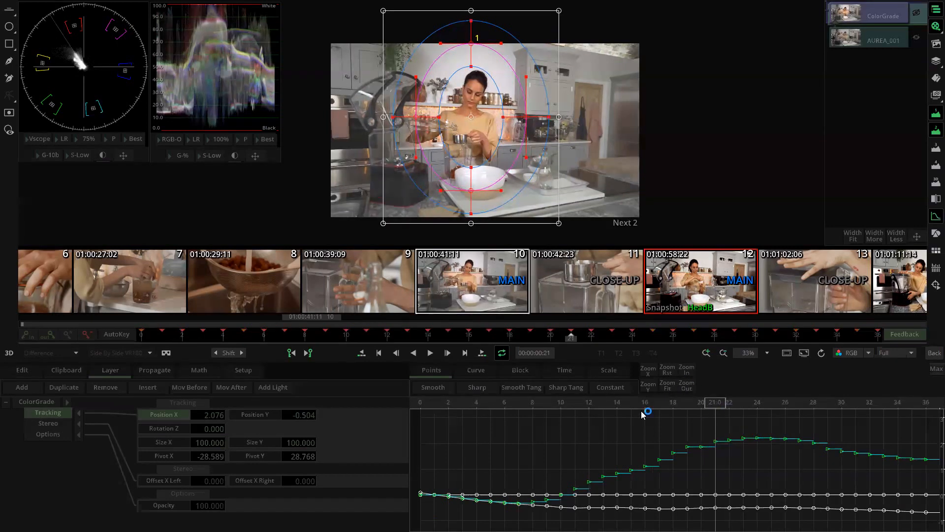
key(space)
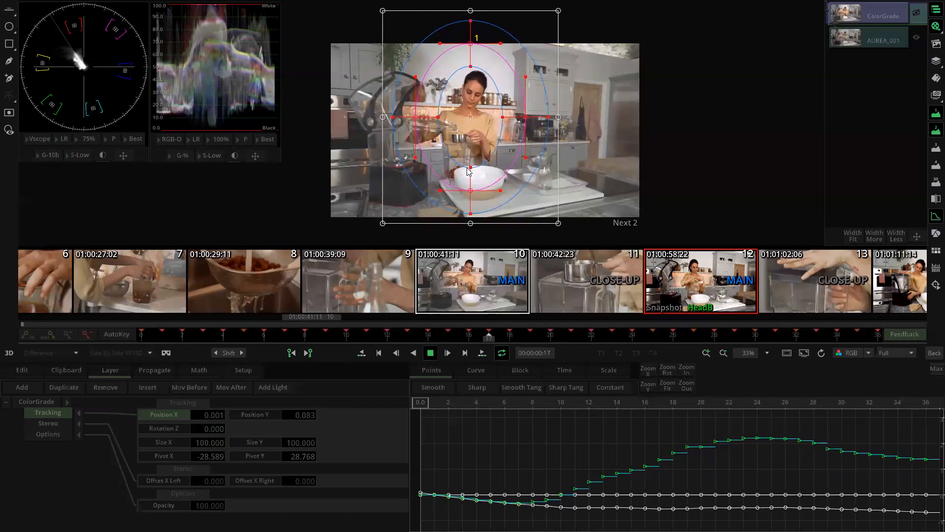
key(space)
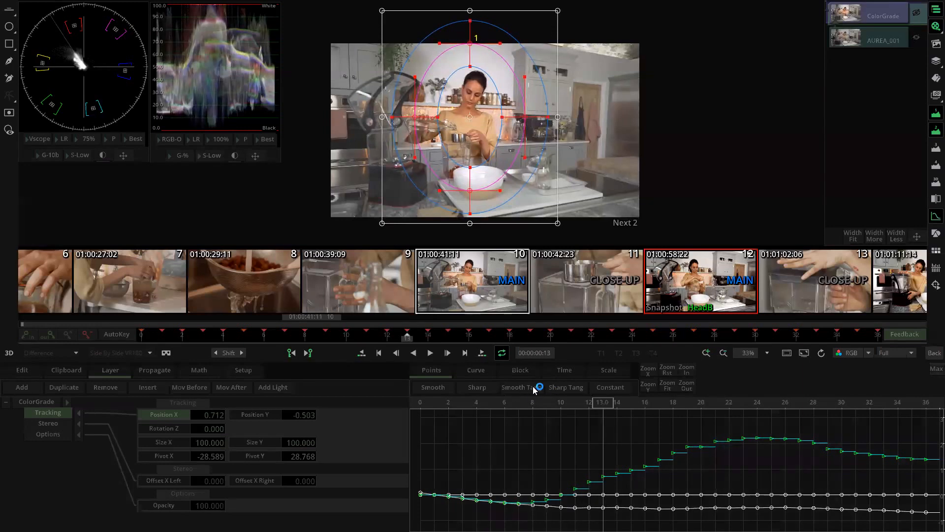
Step: Try Sharp Tang and Smooth Tang interpolation on the Position X keyframes, switching to Constant between the attempts
click(479, 387)
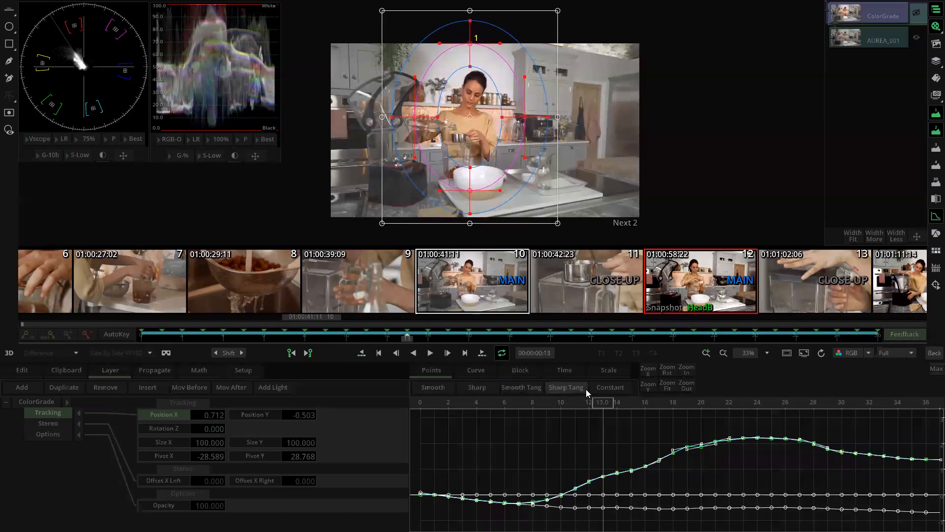
click(616, 389)
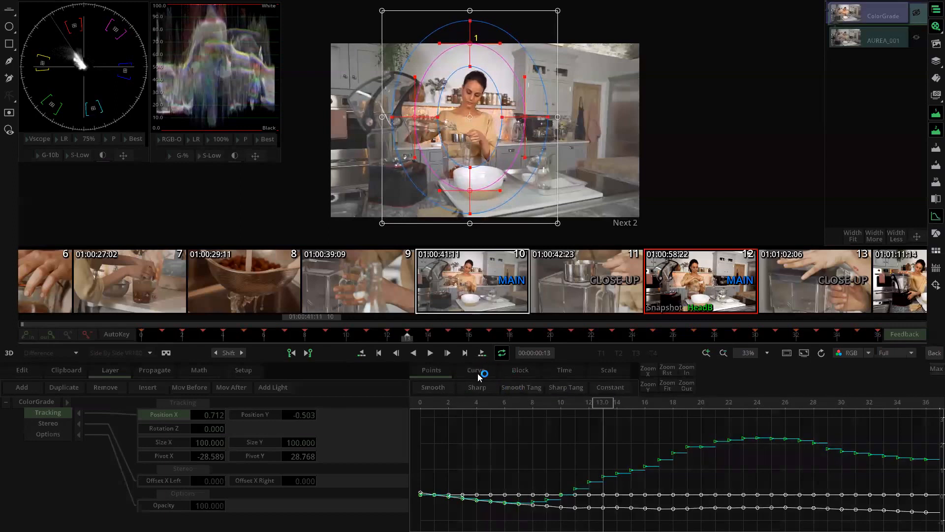
click(565, 388)
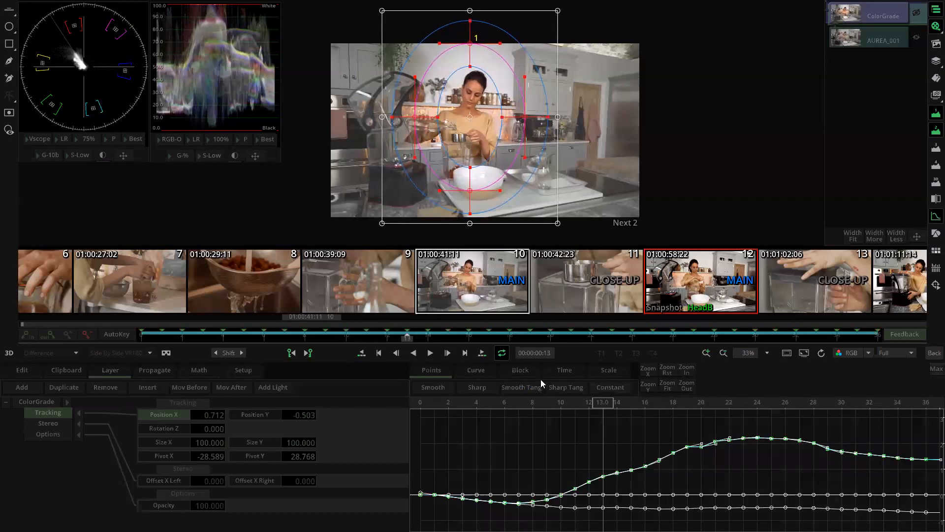
click(622, 390)
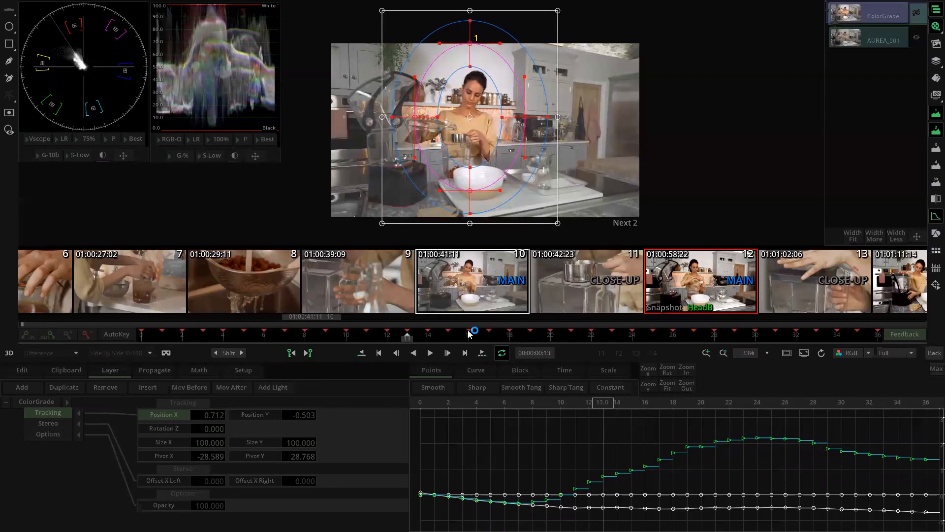
click(553, 387)
click(531, 386)
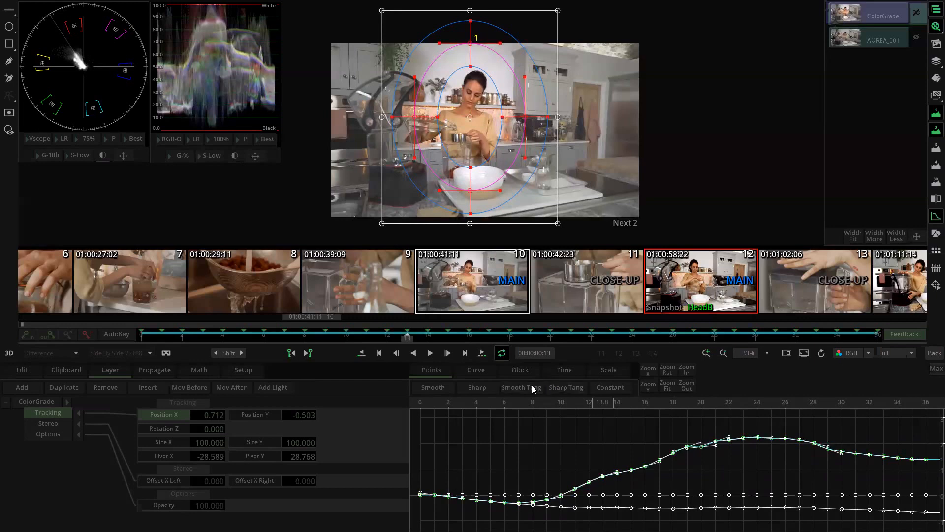
Step: Set all keyframes of the Position X curve to Smooth interpolation after comparing it with Smooth Tang
click(443, 386)
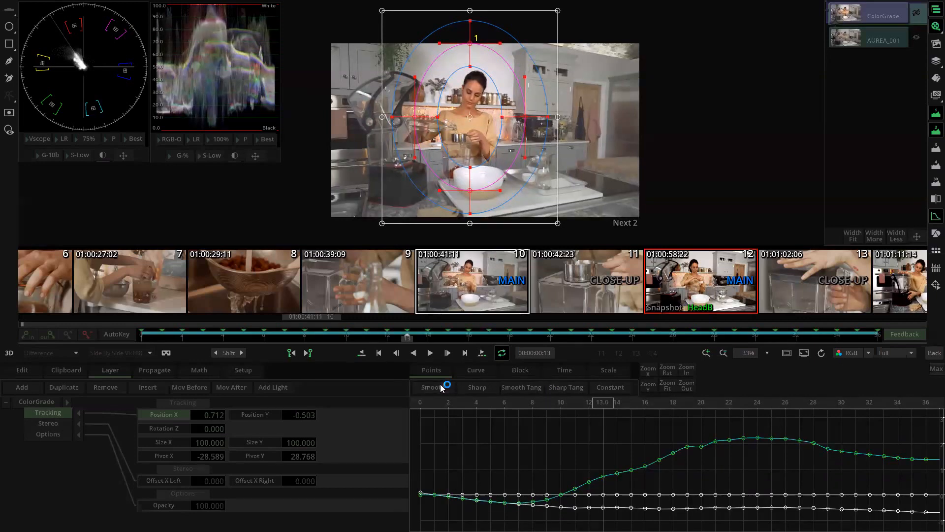
click(515, 391)
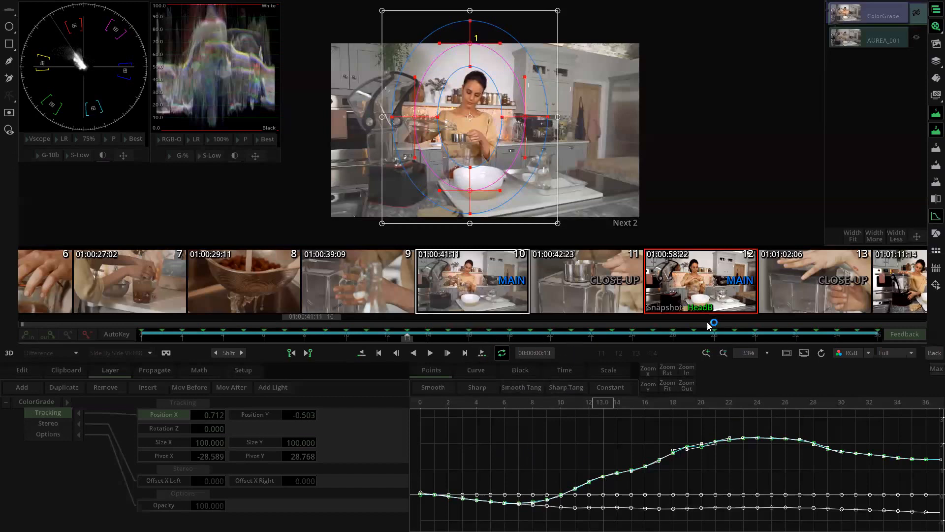
drag(20, 323, 2, 333)
click(435, 389)
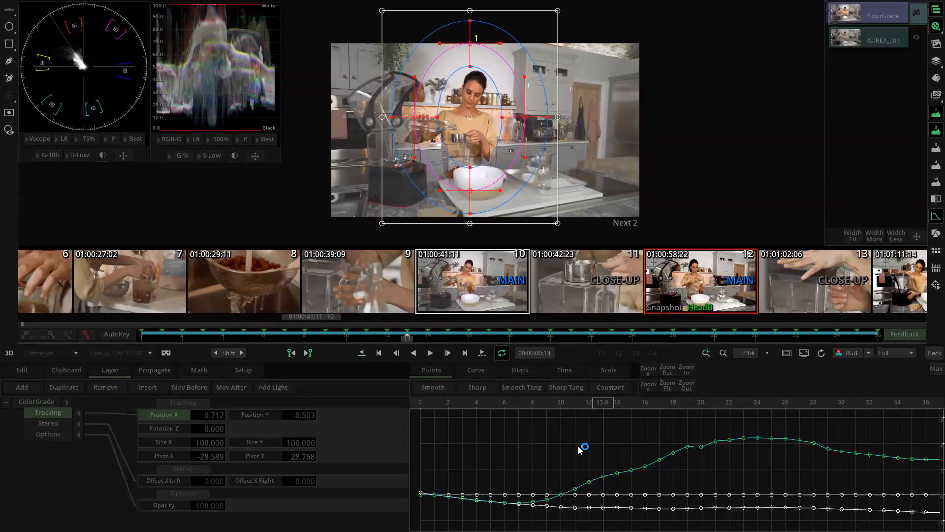
click(570, 372)
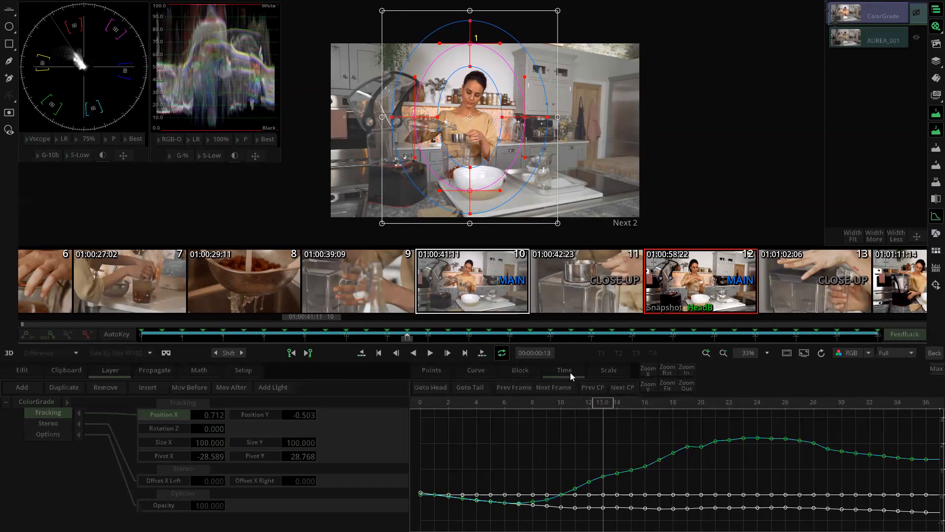
click(532, 378)
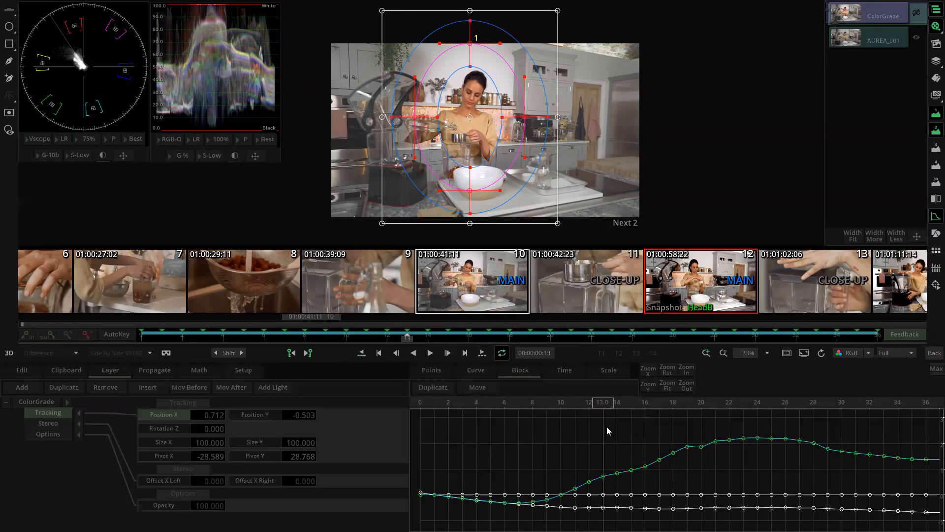
click(532, 402)
Step: Select the Position X keyframes between frames 10 and 23, scale them with ScaleR, and select the whole curve again
click(603, 372)
drag(425, 387, 473, 388)
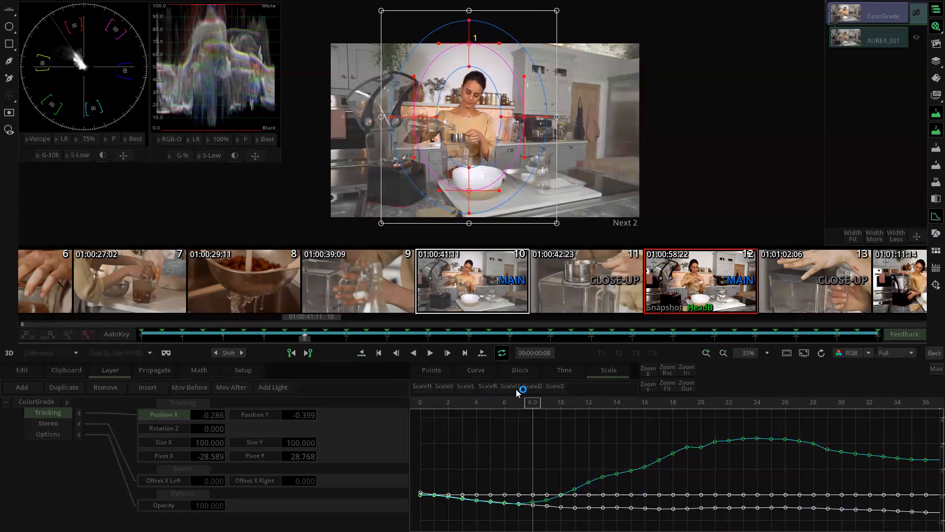
drag(562, 433, 740, 483)
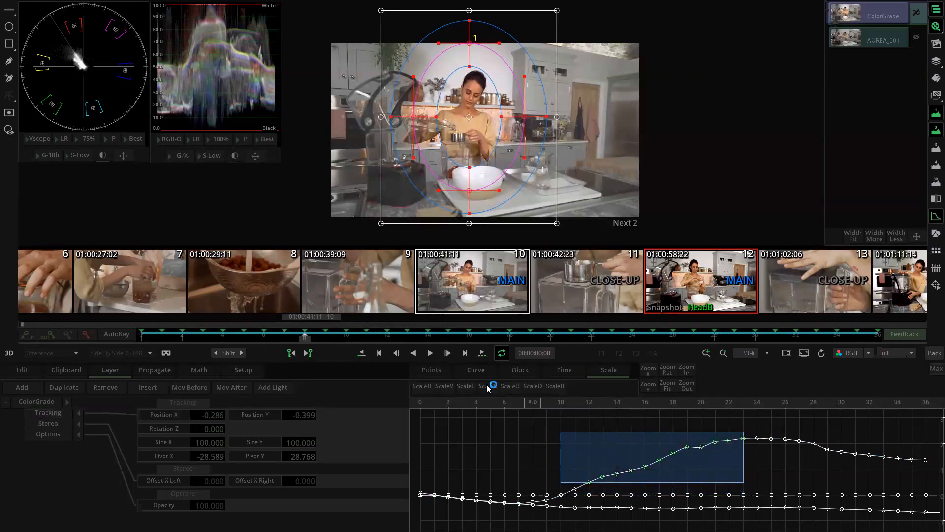
drag(487, 385, 535, 393)
click(771, 426)
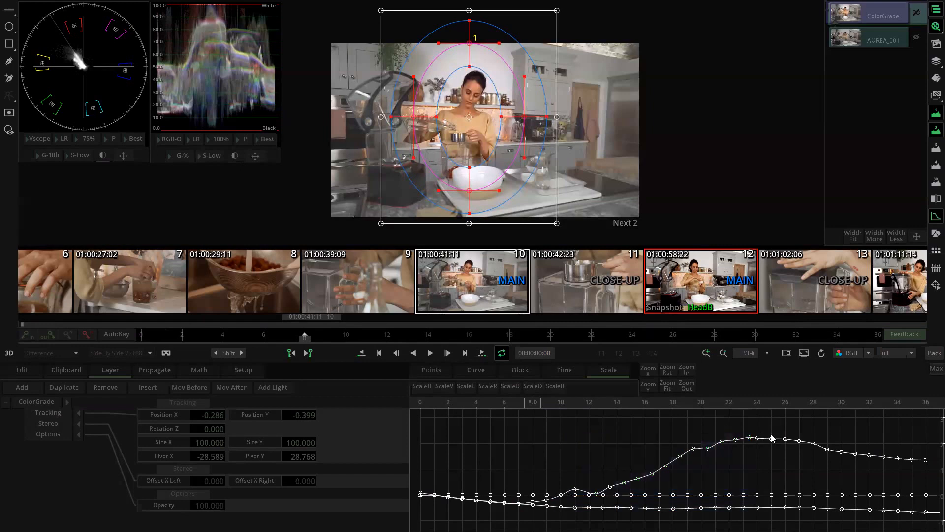
double_click(771, 438)
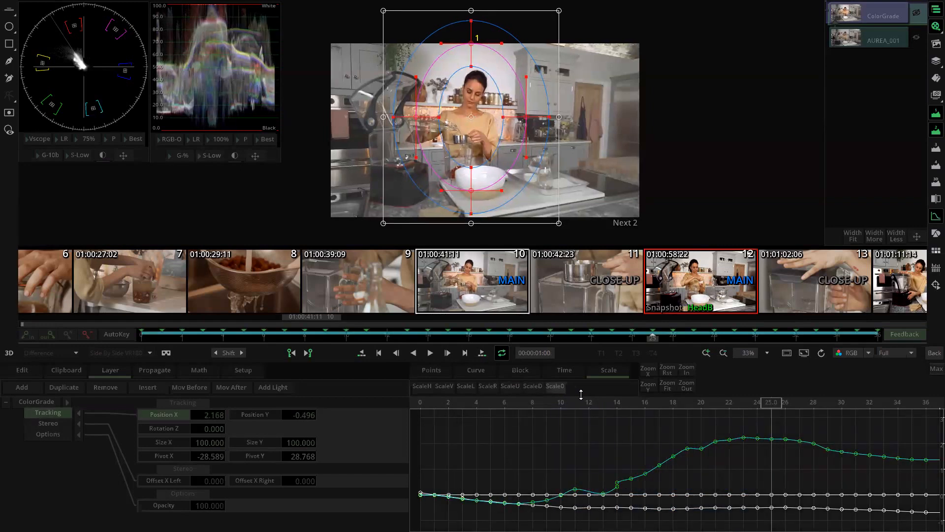
Step: Select the Position X keyframes between frames 13 and 30 and compress their values with the Scale0 command
drag(602, 424, 842, 466)
drag(551, 392, 656, 426)
drag(764, 434, 545, 430)
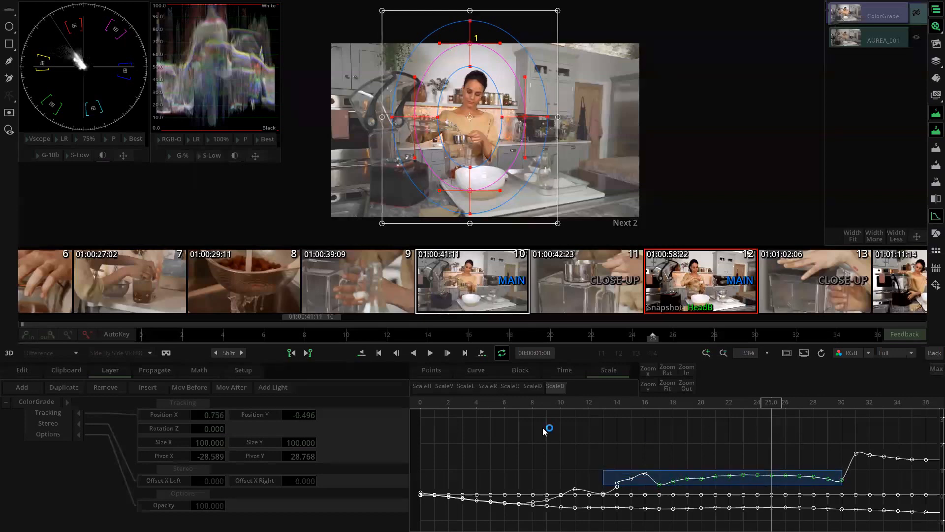
Step: Smooth the whole Position X curve by applying the Filter operation six times
click(482, 371)
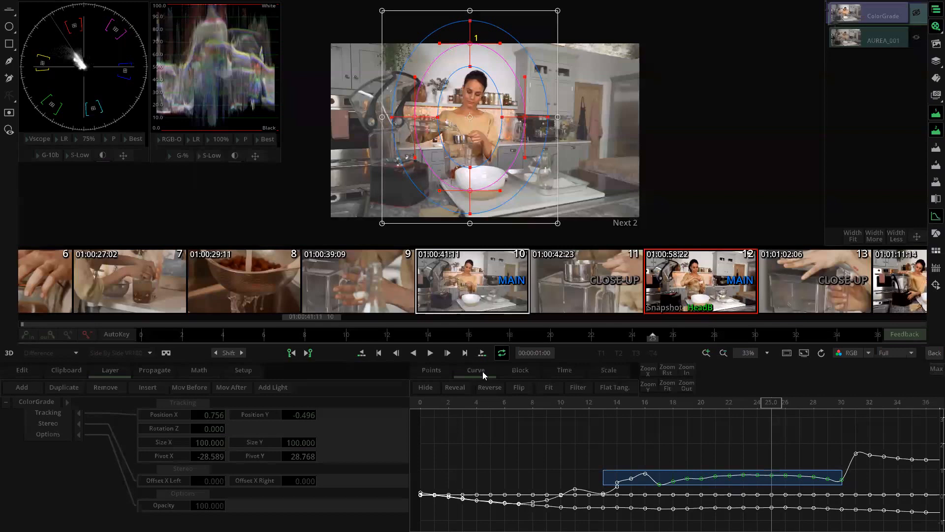
click(634, 480)
click(577, 388)
click(578, 388)
click(578, 388)
click(578, 388)
click(578, 388)
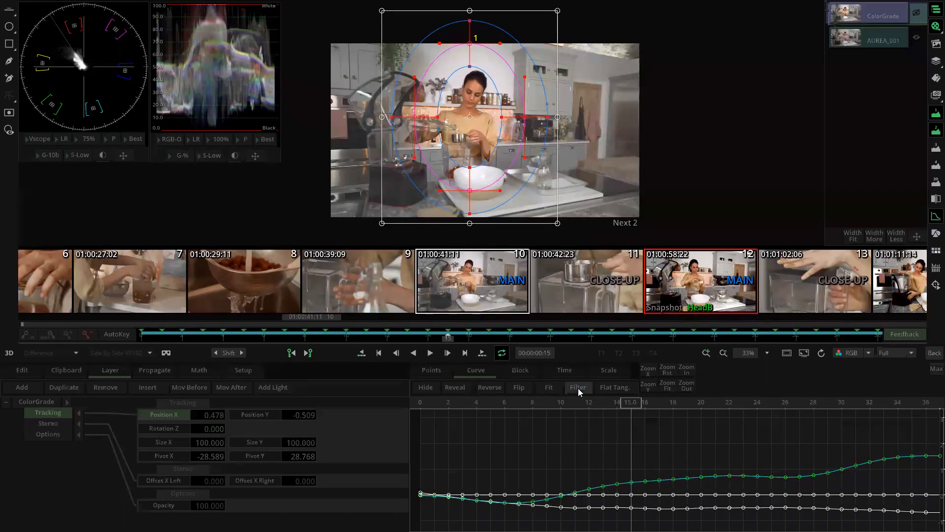
click(578, 387)
Step: Reverse the Position X curve in time and flip its values
click(492, 387)
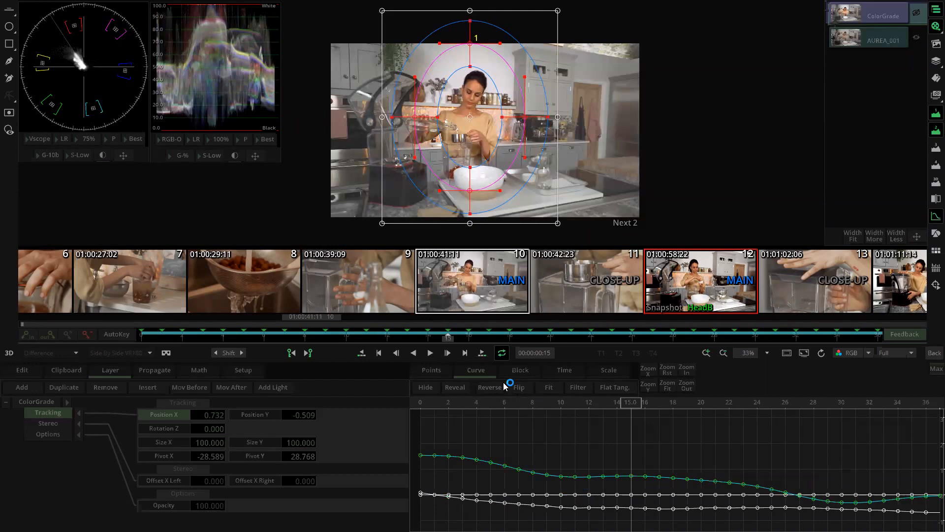
click(515, 389)
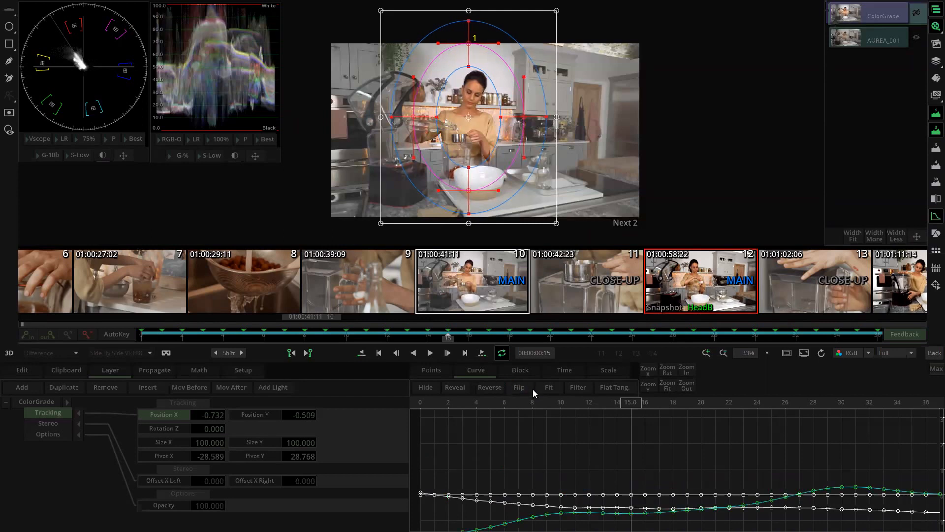
Step: Fit all tracking curves in view and remove the animation from Pivot X and Pivot Y
click(173, 427)
click(177, 443)
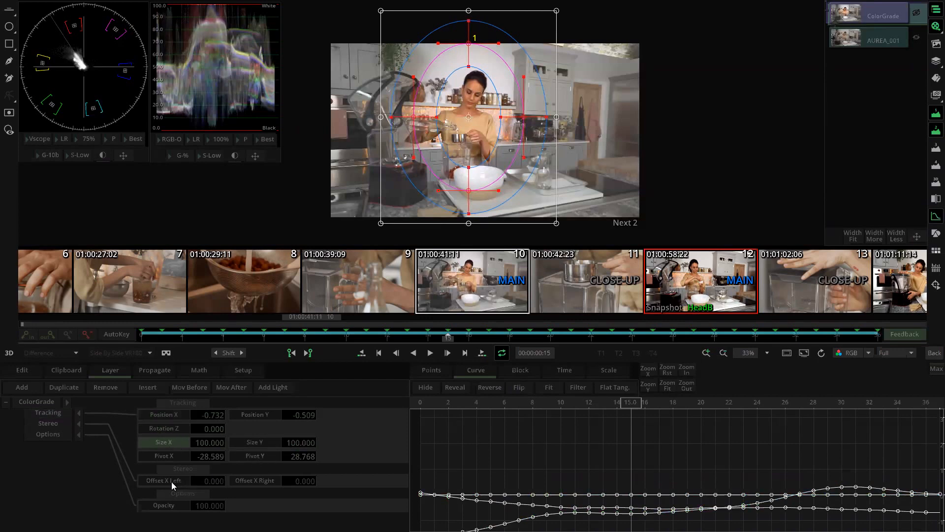
click(174, 455)
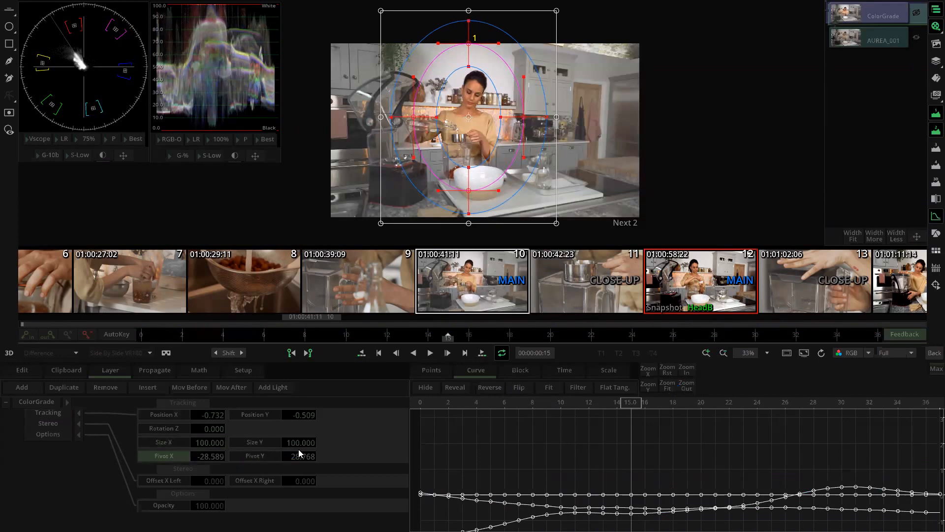
click(668, 385)
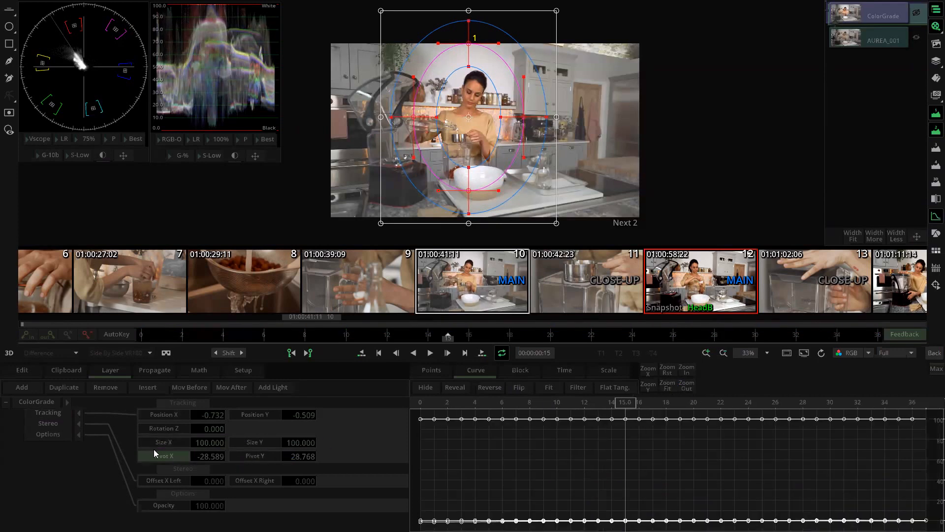
click(254, 455)
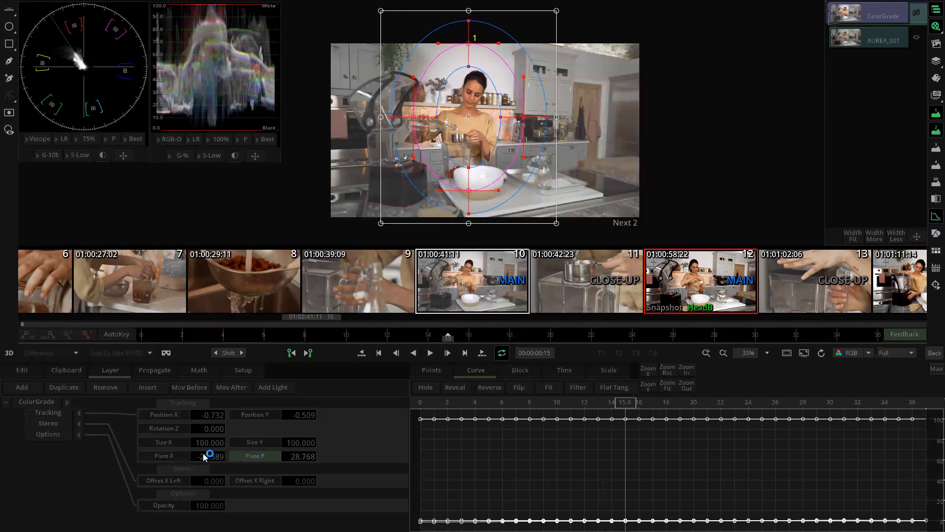
click(180, 455)
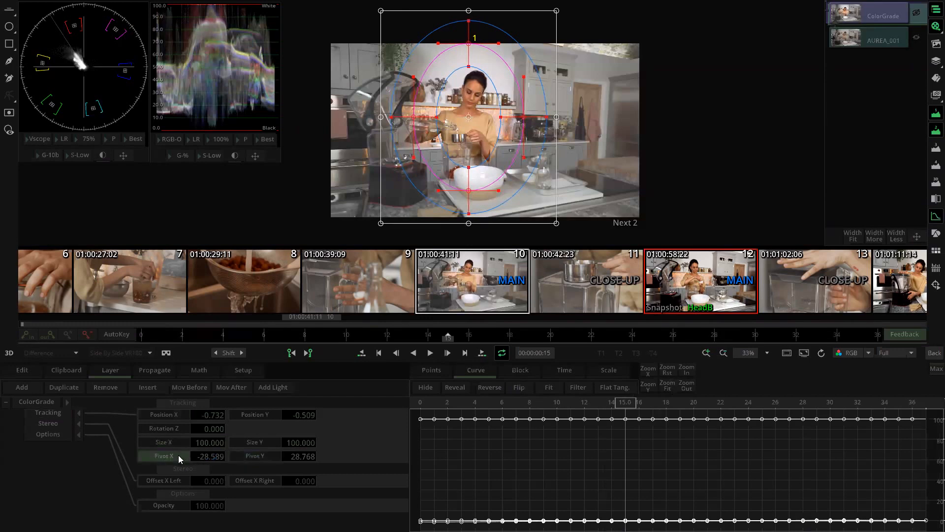
click(255, 457)
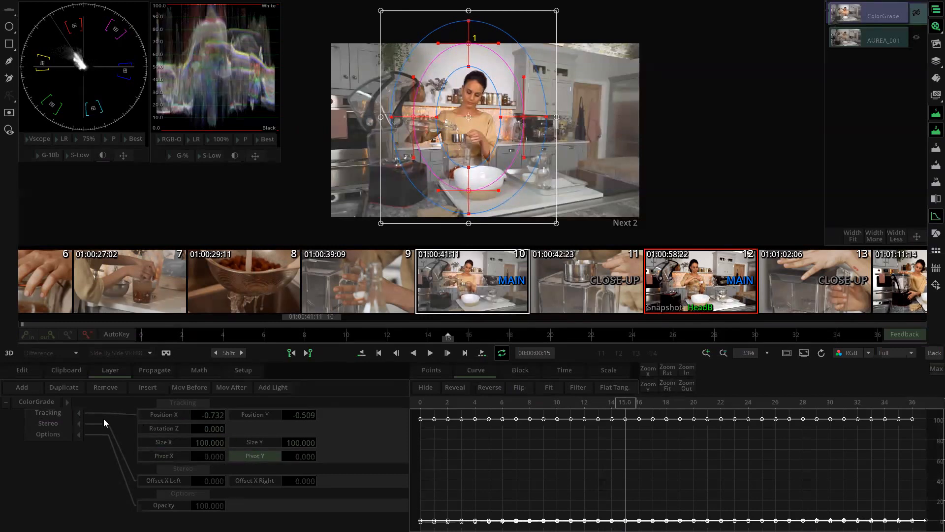
Step: Copy the Position X curve to the clipboard
click(176, 439)
click(170, 417)
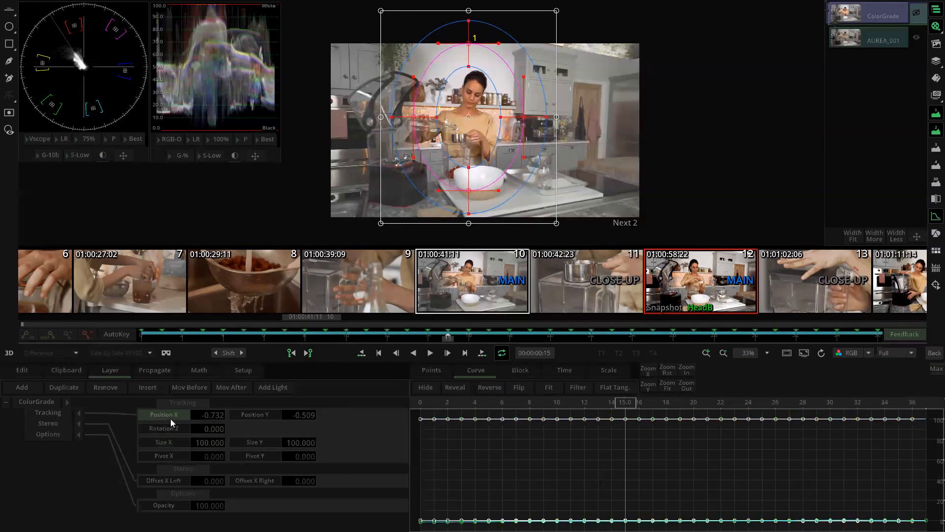
click(78, 372)
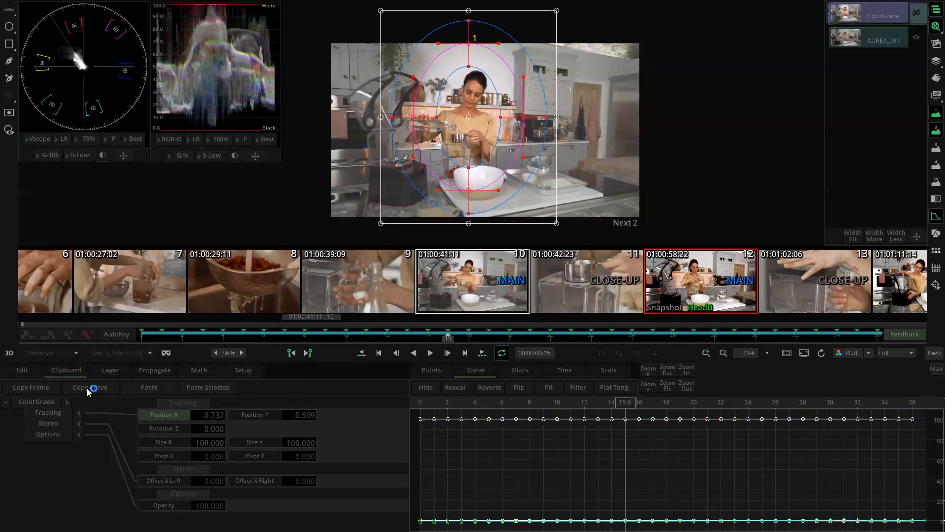
Step: Select the entire Tracking group and delete all of its animation curves
click(53, 410)
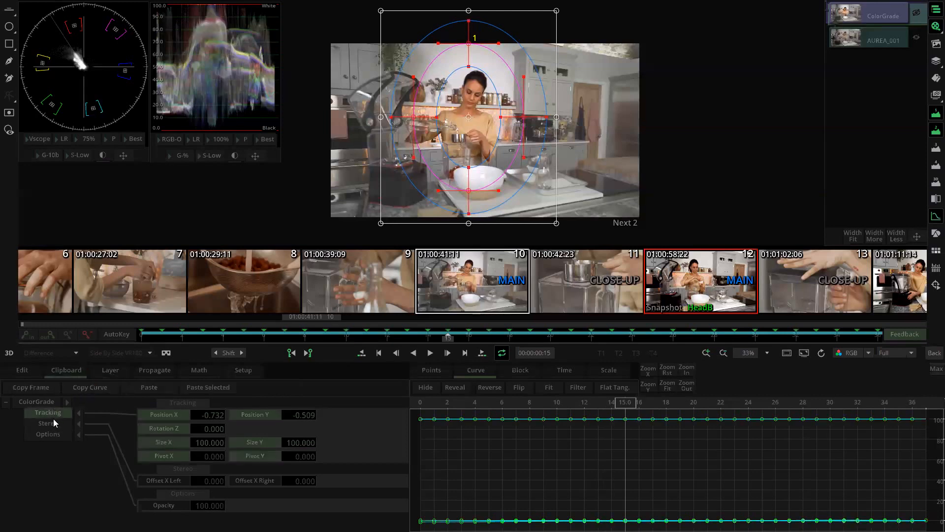
click(54, 419)
click(57, 420)
click(55, 411)
key(Delete)
Step: Paste the copied curve into Position X only, play the shot, and fit the pasted curve in view
click(157, 414)
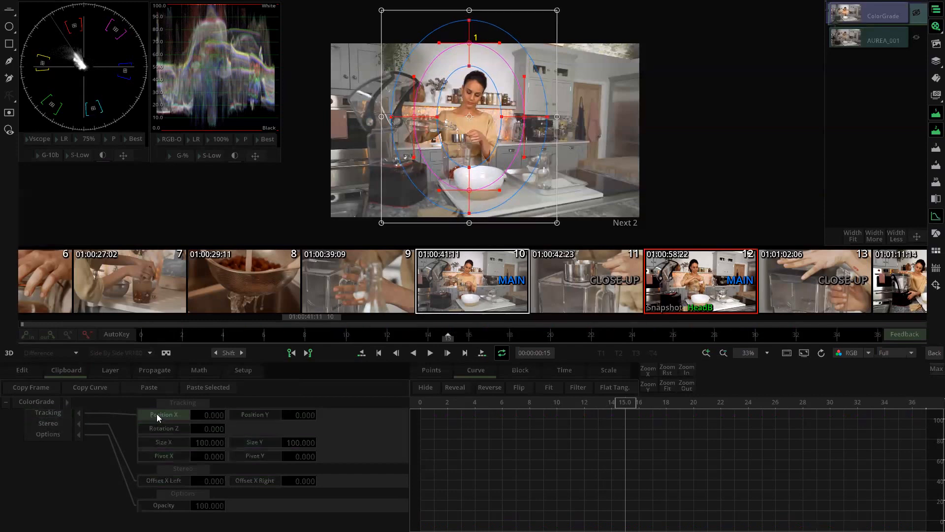
click(206, 389)
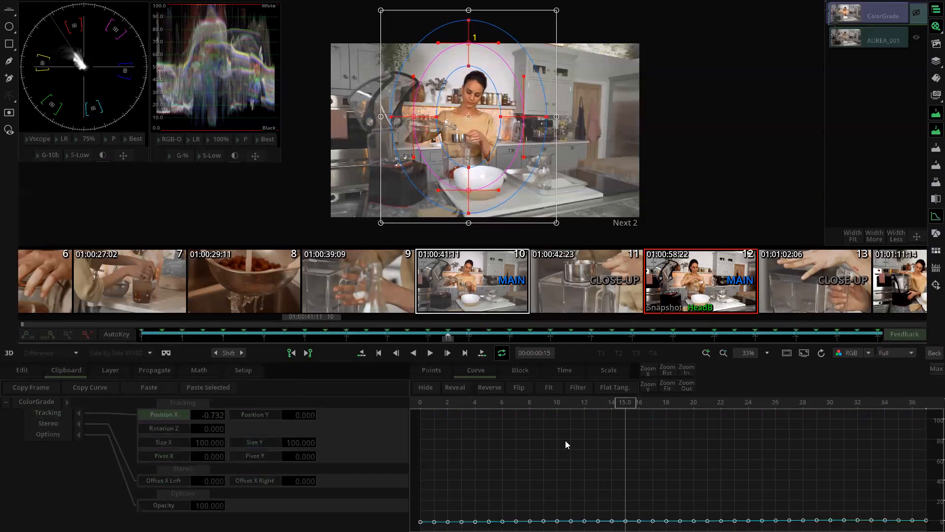
click(592, 455)
key(space)
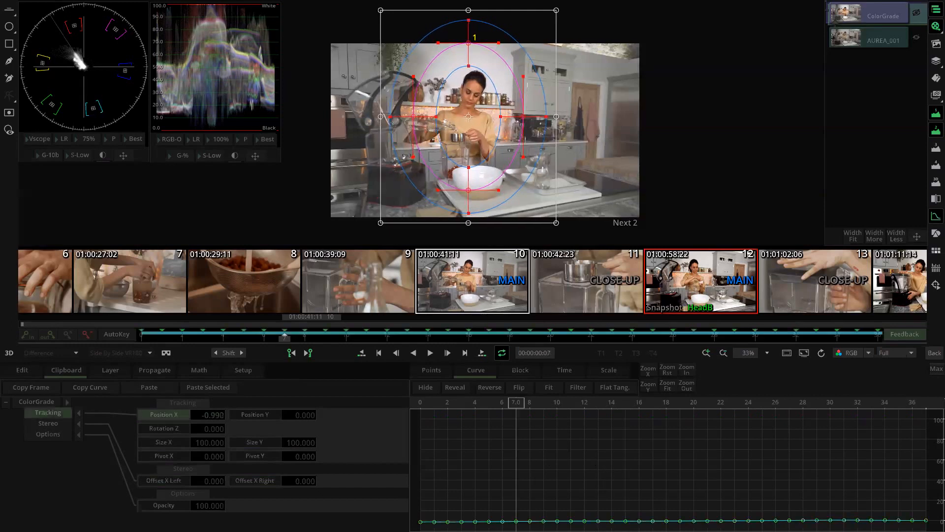
click(672, 386)
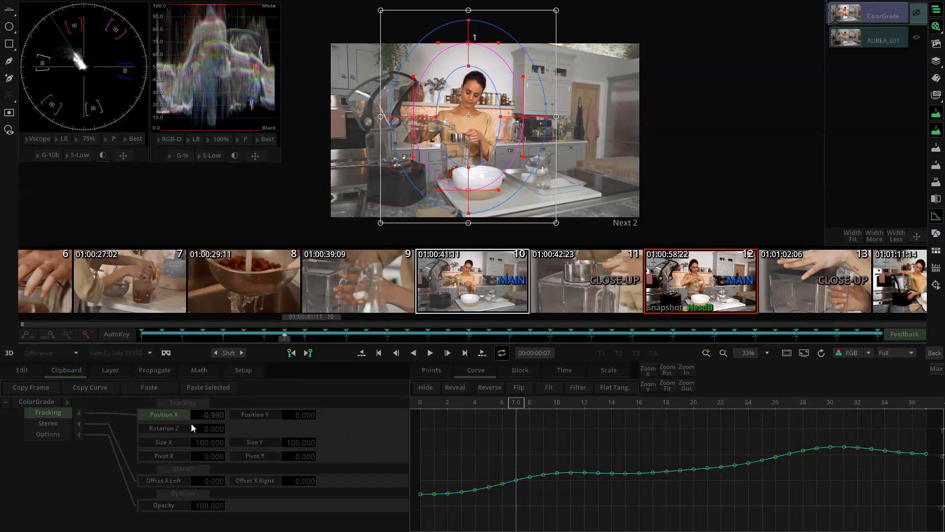
Step: Track the ellipse mask in both directions again and return to its curves with nothing selected
click(935, 233)
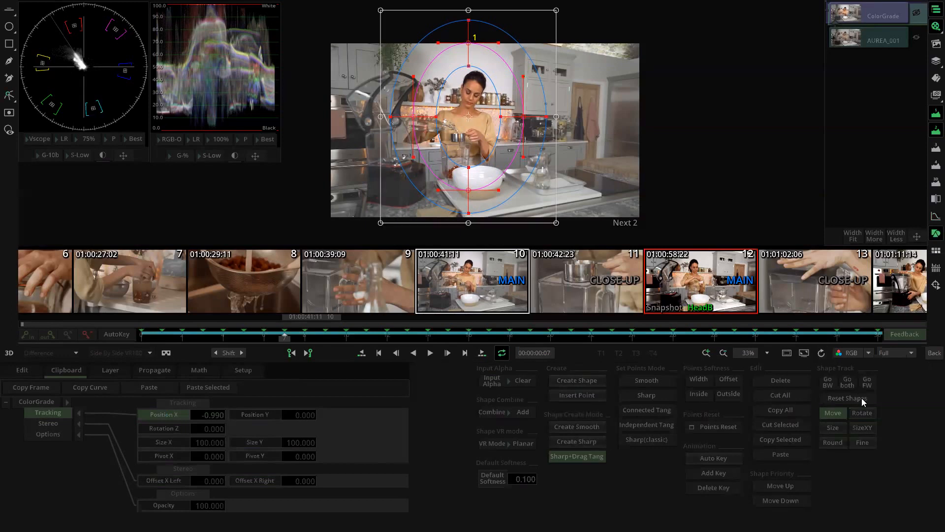
click(847, 383)
click(936, 216)
click(667, 501)
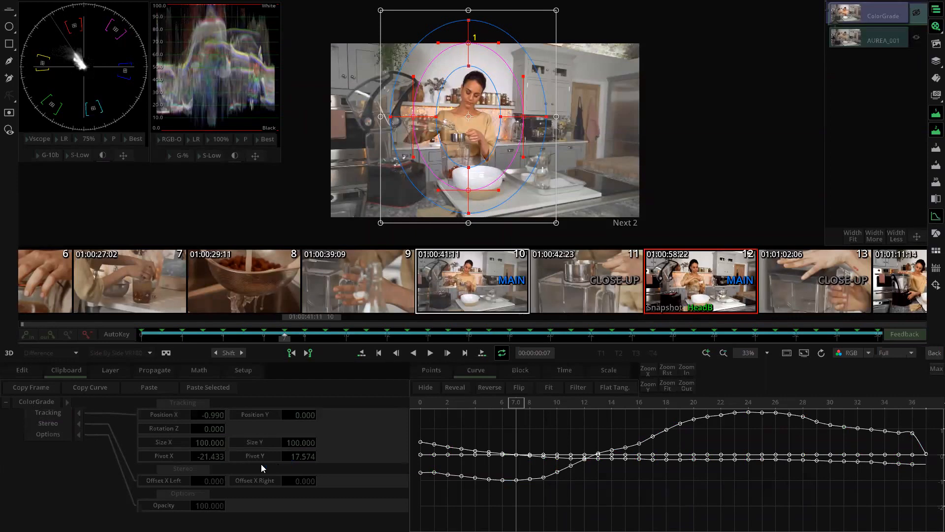
Step: Select the Position X, Position Y and Rotation Z curves one after another in the curve graph
click(559, 474)
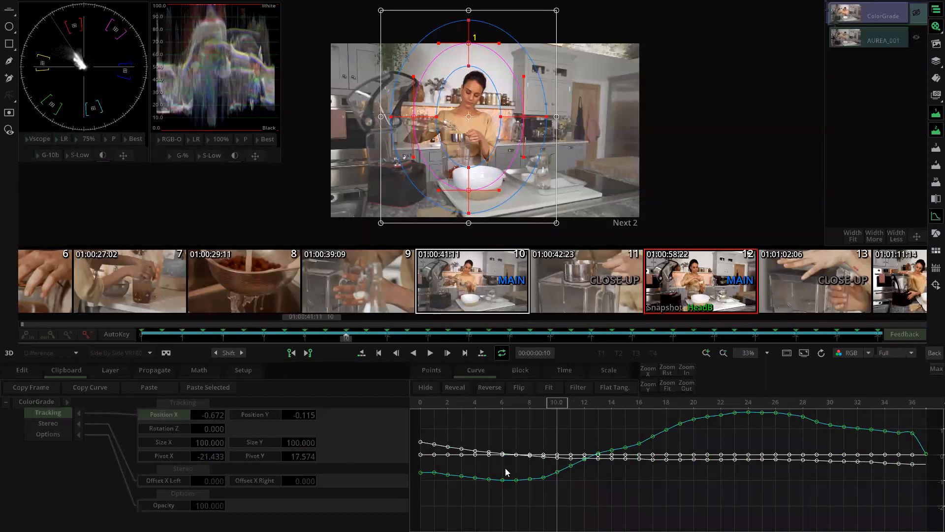
click(474, 453)
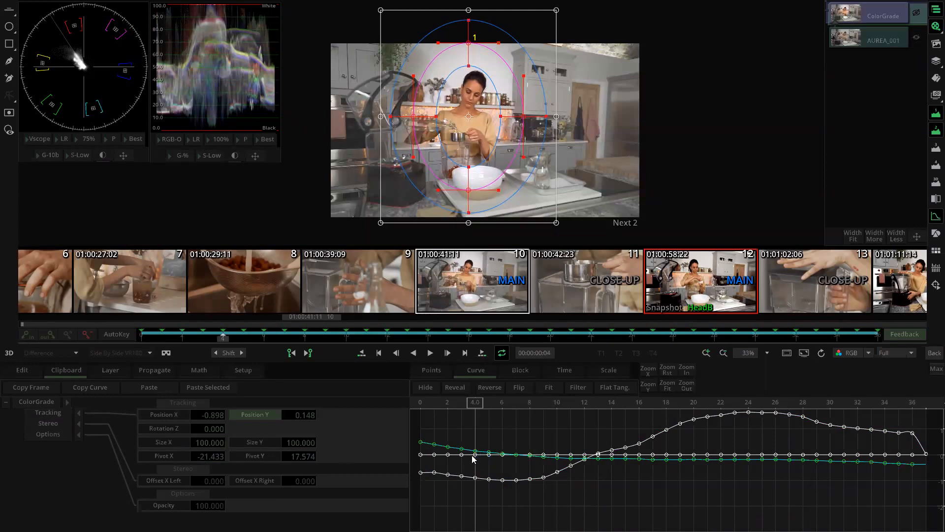
click(448, 455)
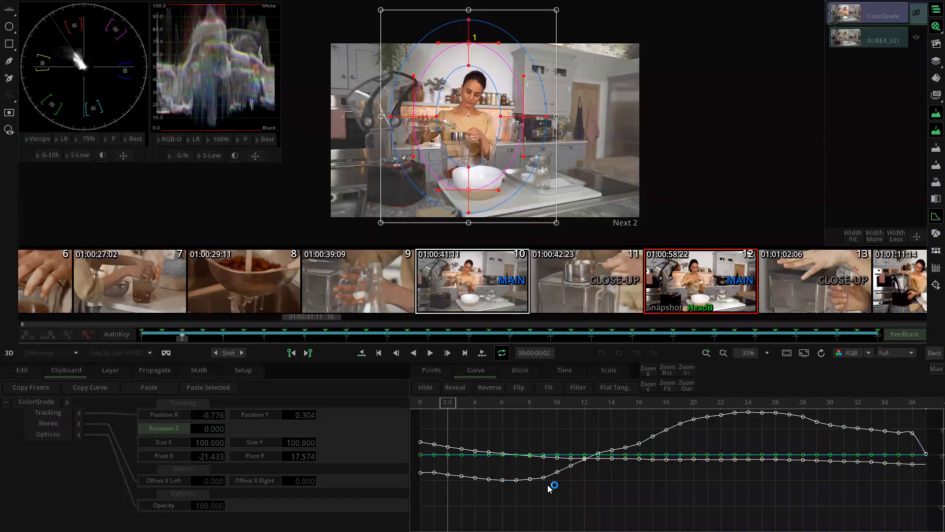
Step: Hide the Position X and Rotation Z curves in the graph and select the Position Y curve
click(182, 414)
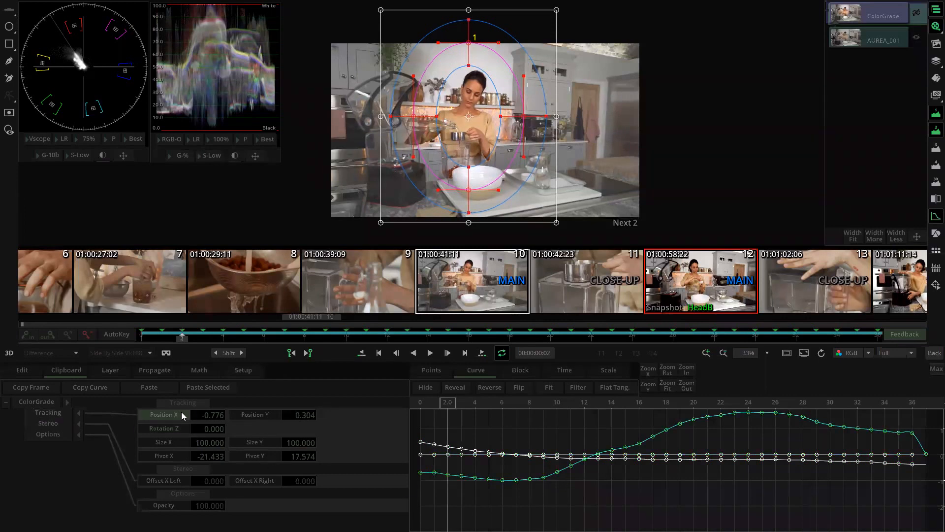
right_click(181, 415)
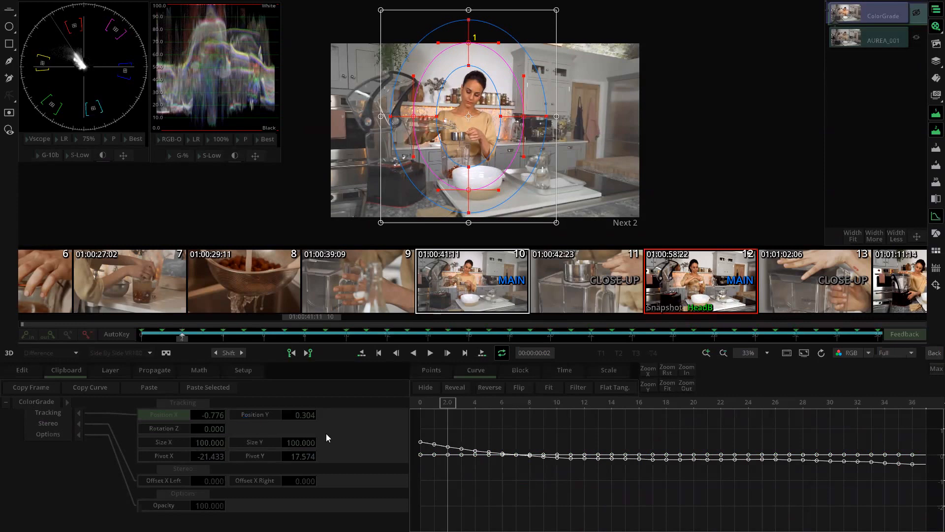
click(462, 455)
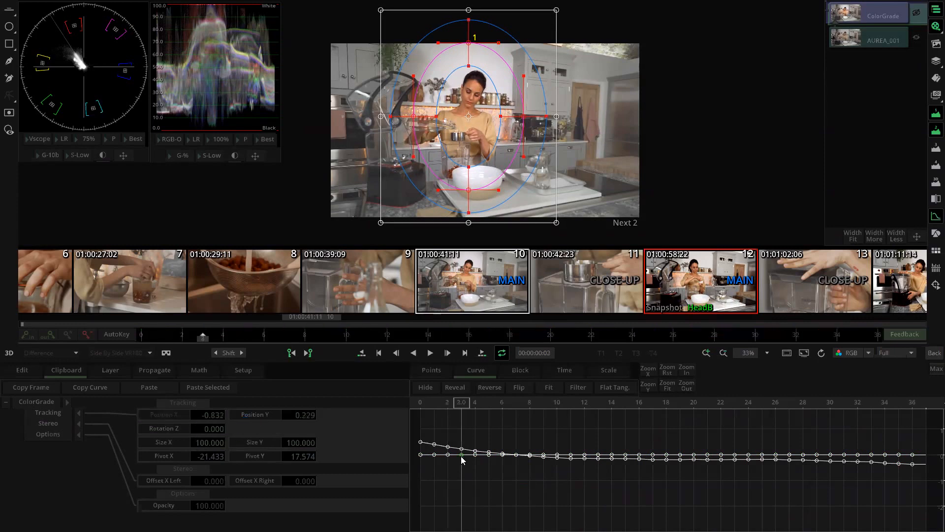
click(183, 443)
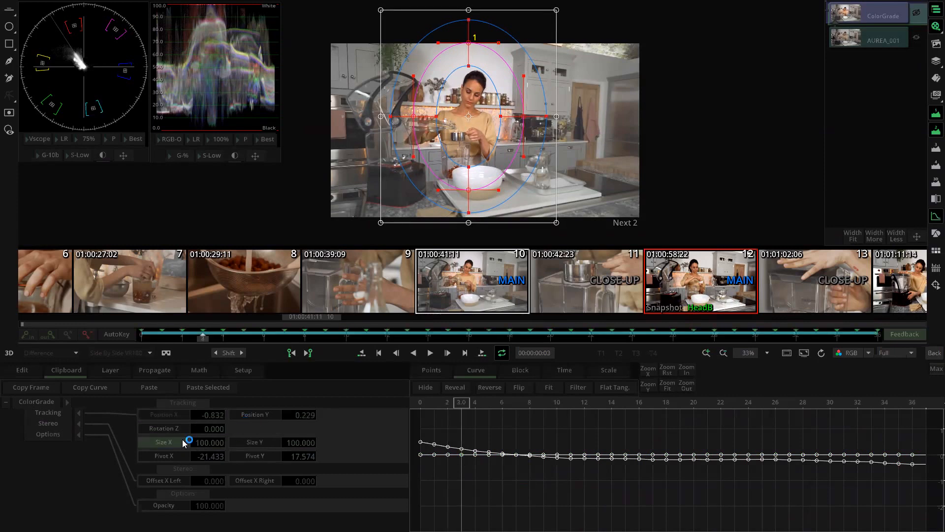
click(432, 455)
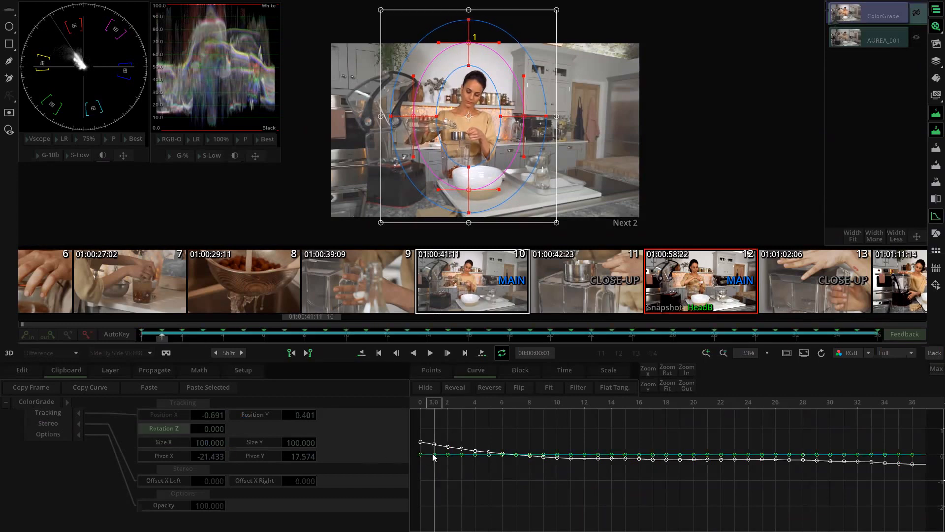
key(h)
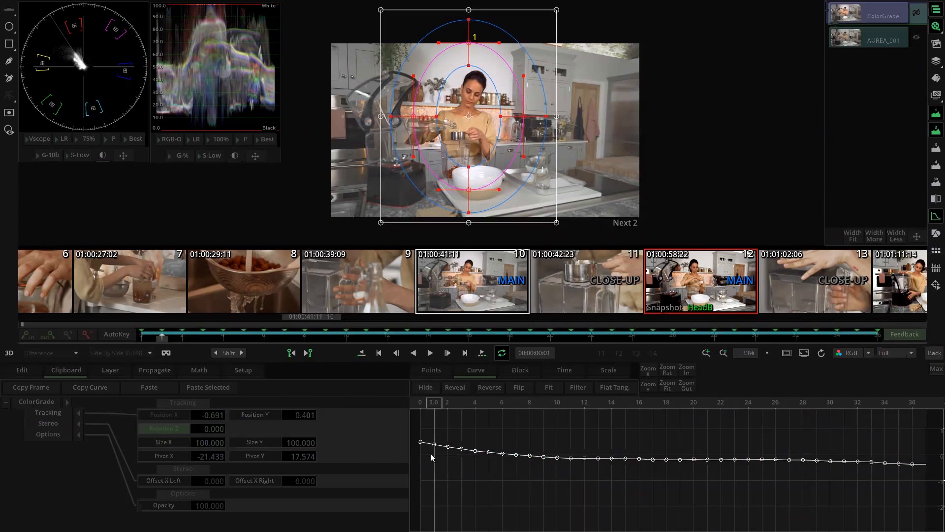
click(455, 449)
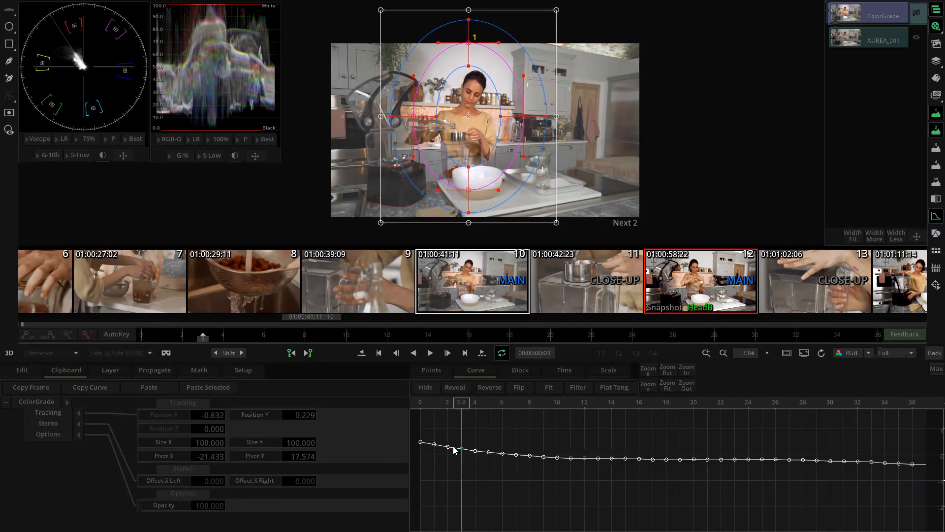
click(451, 449)
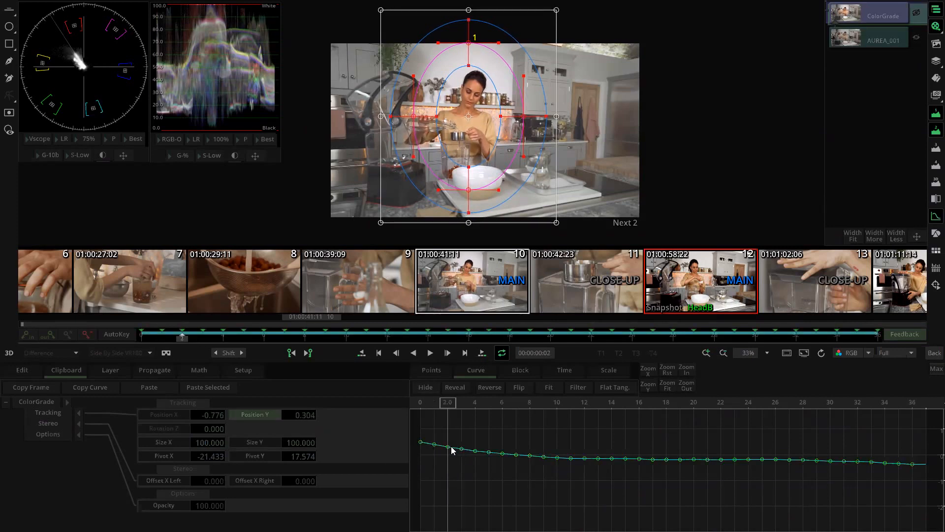
Step: Make the hidden Position X and Rotation Z curves visible again and clear the parameter selection
click(173, 414)
click(171, 415)
click(174, 427)
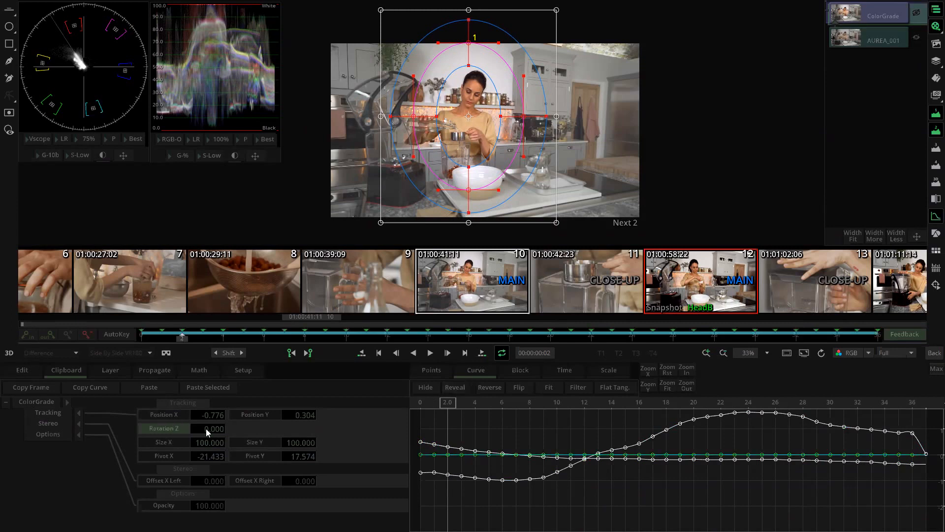
click(349, 442)
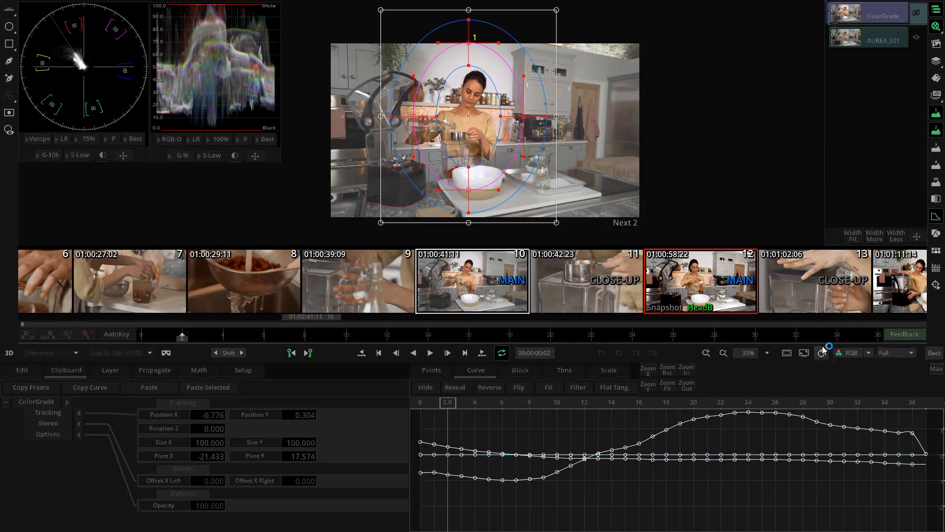
Step: Deselect the ellipse and draw a second, rectangular shape across the middle of the frame, extending past both image edges
click(935, 234)
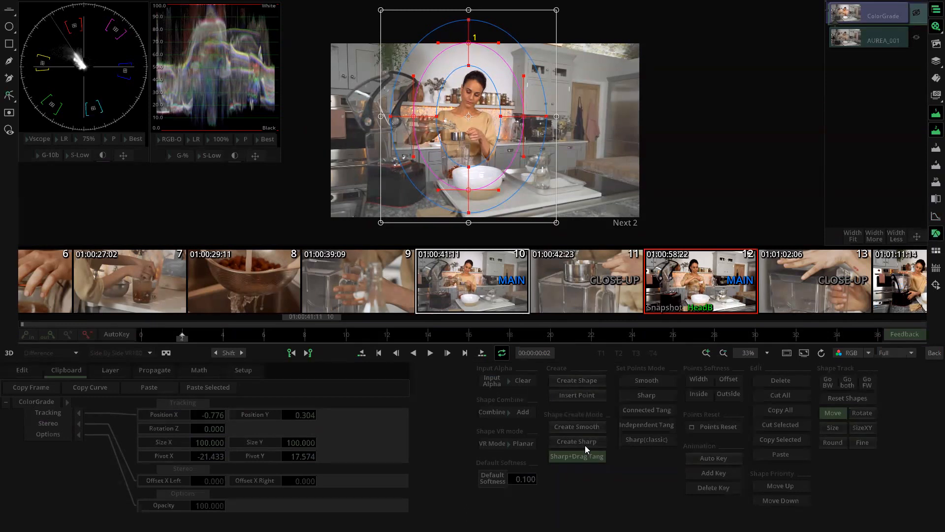
click(677, 129)
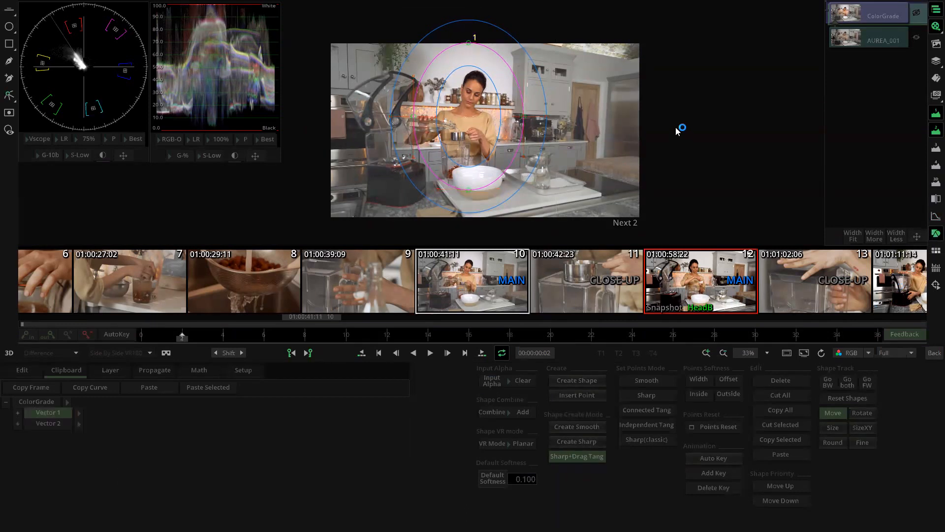
click(468, 190)
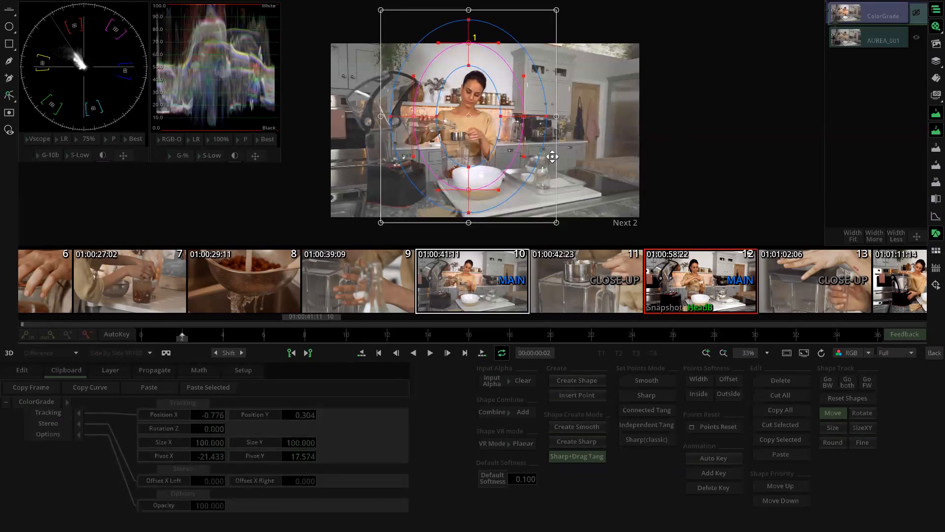
click(627, 129)
click(9, 43)
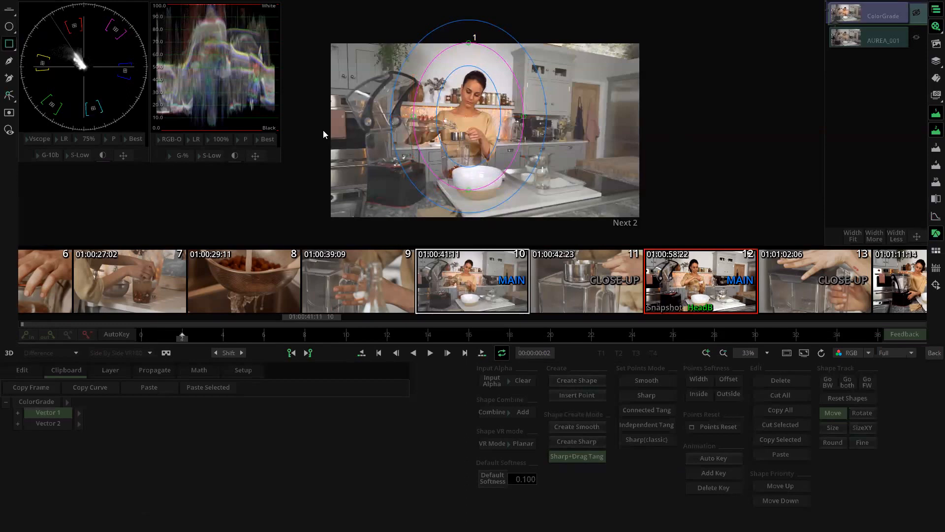
drag(317, 98, 676, 143)
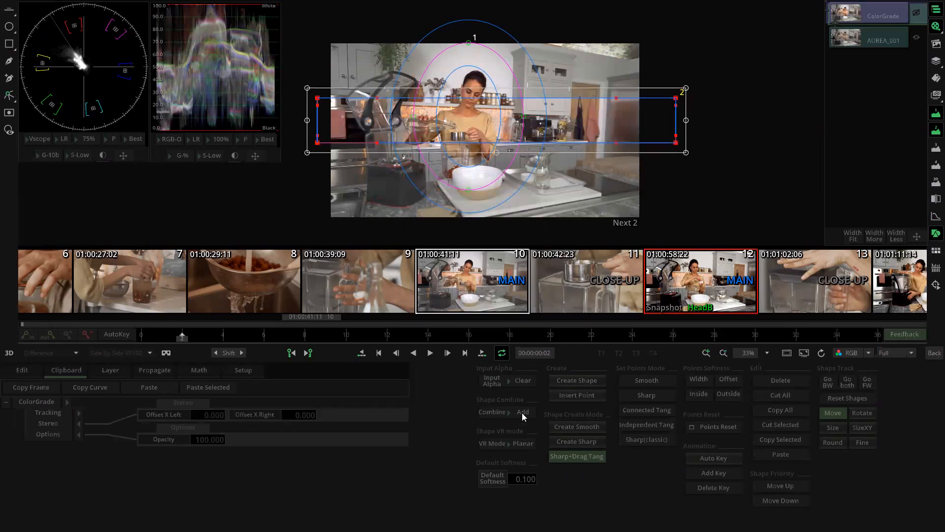
Step: Exit to the timeline, reopen the shot's ColorGrade effect, and show the matte in the viewer
click(934, 352)
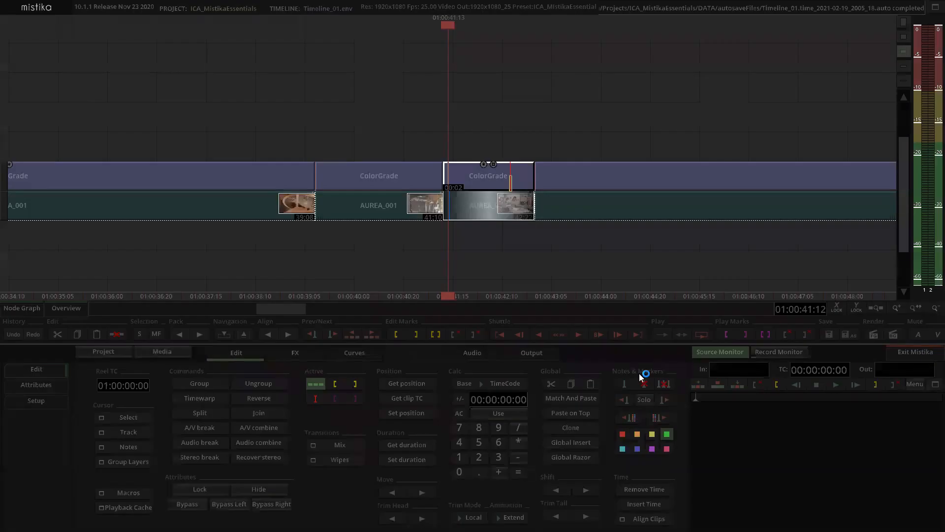
double_click(488, 170)
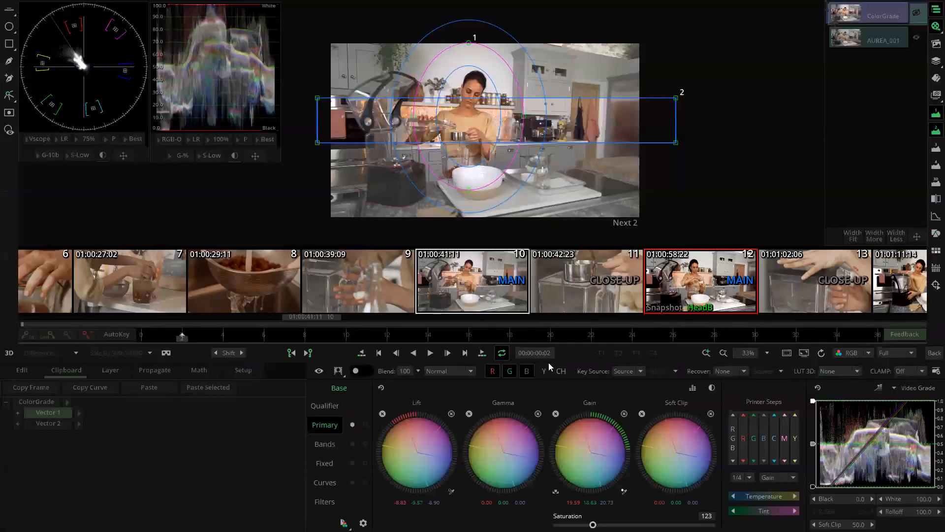
click(339, 374)
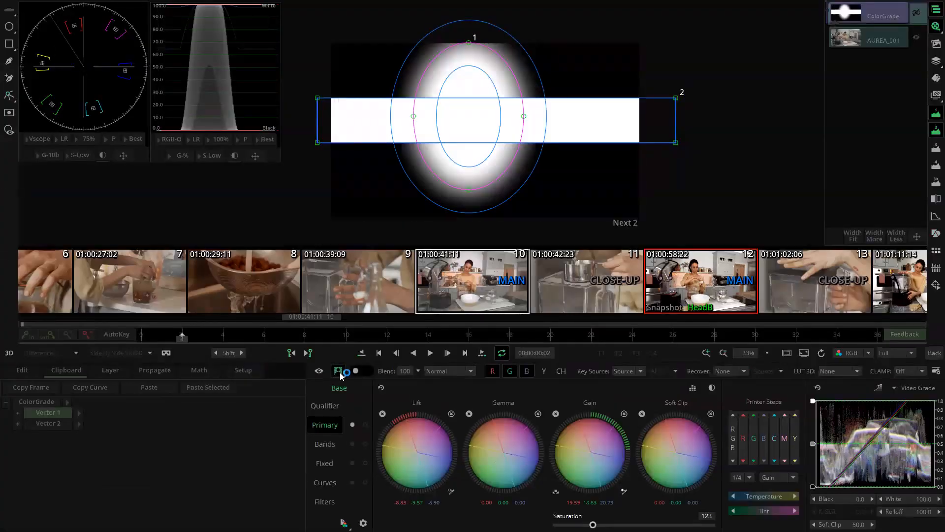
Step: Select the rectangle and change its shape combine mode through Add Inverted to Intersect
click(934, 235)
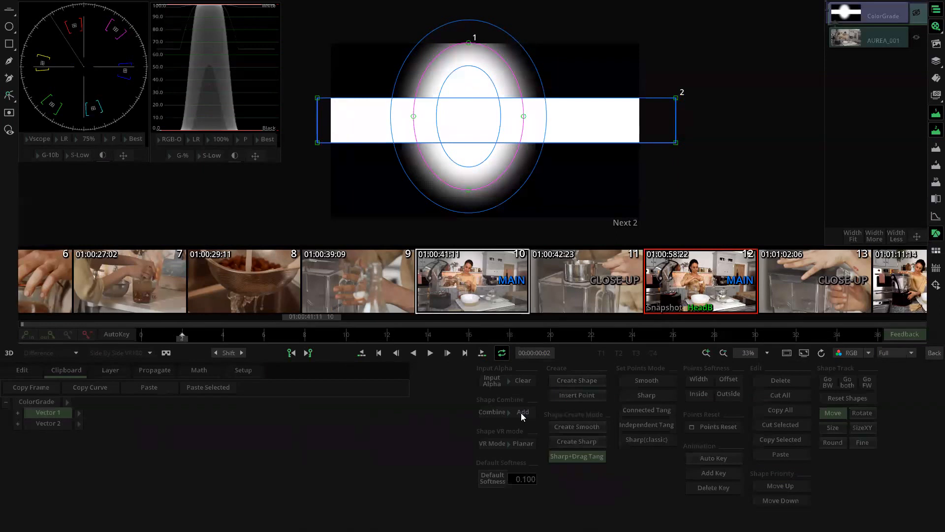
click(522, 412)
click(517, 380)
click(676, 98)
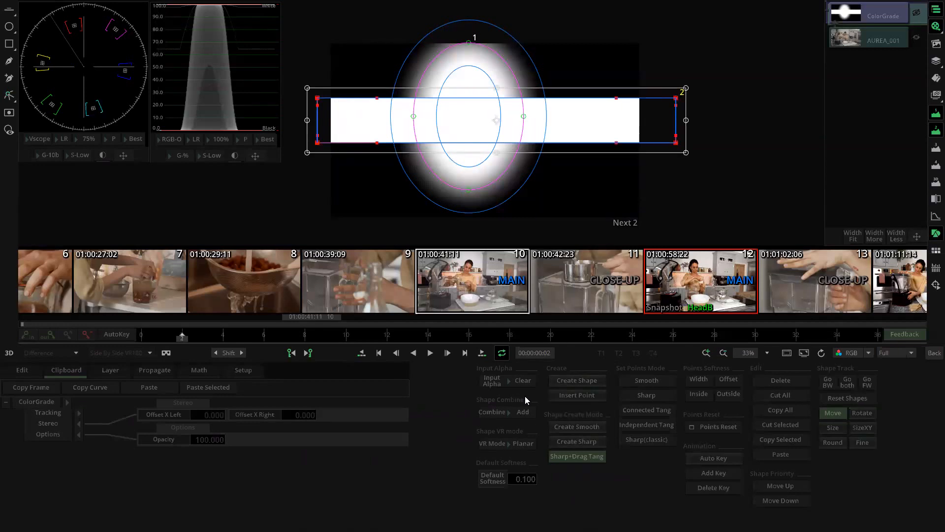
click(521, 413)
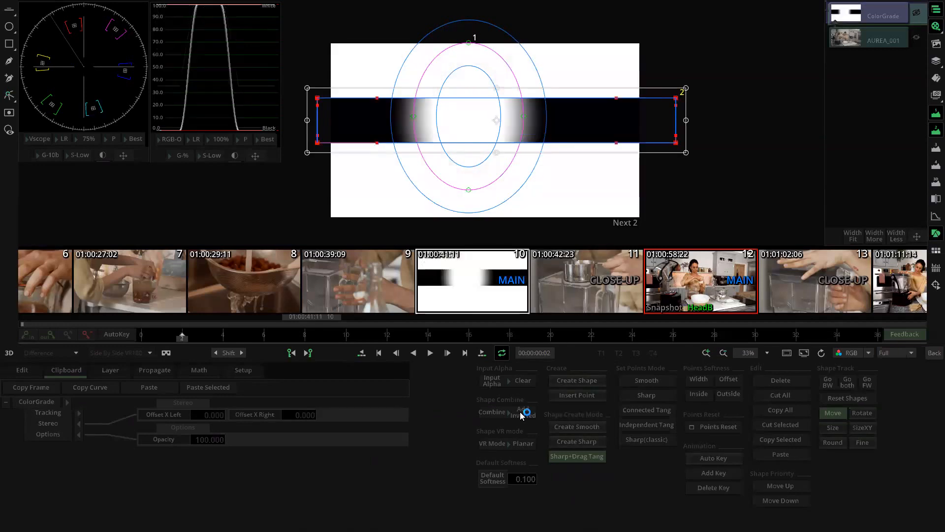
click(521, 412)
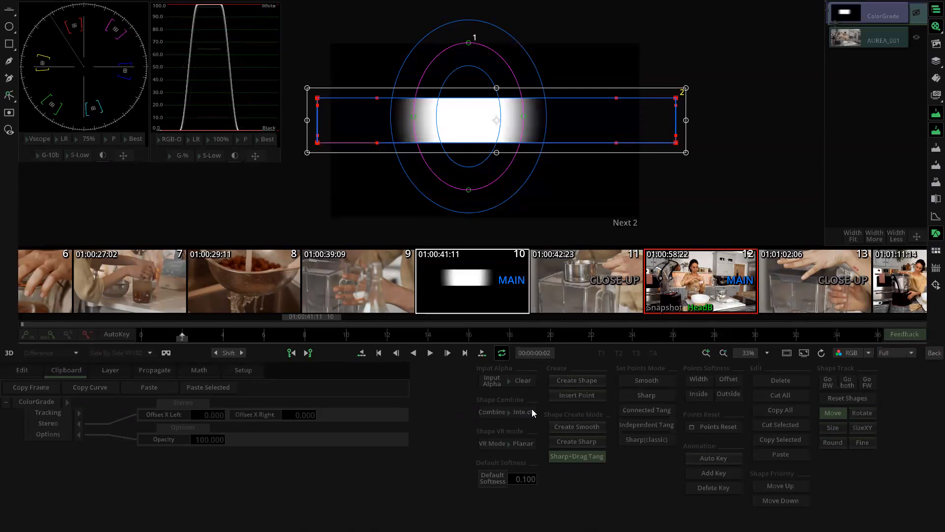
right_click(524, 413)
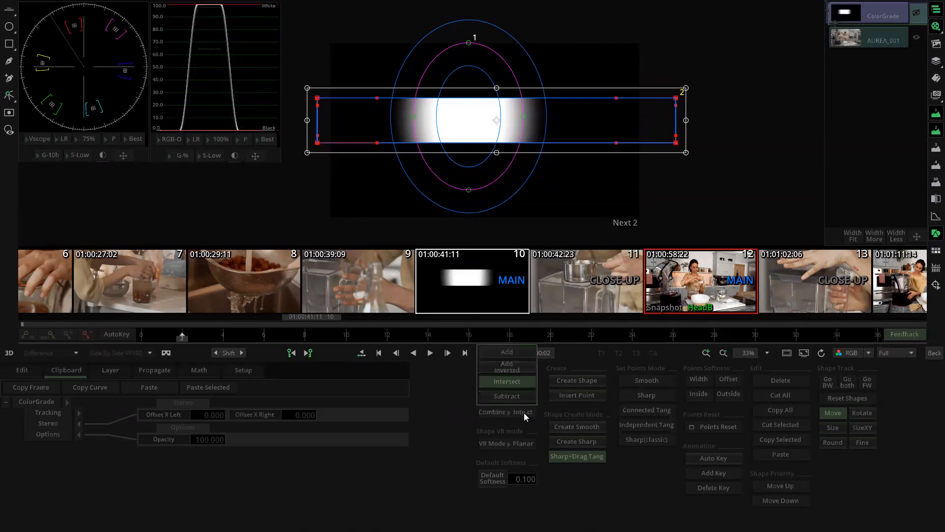
Step: Reopen the ColorGrade effect from the timeline and switch the viewer from the matte back to the image
click(933, 352)
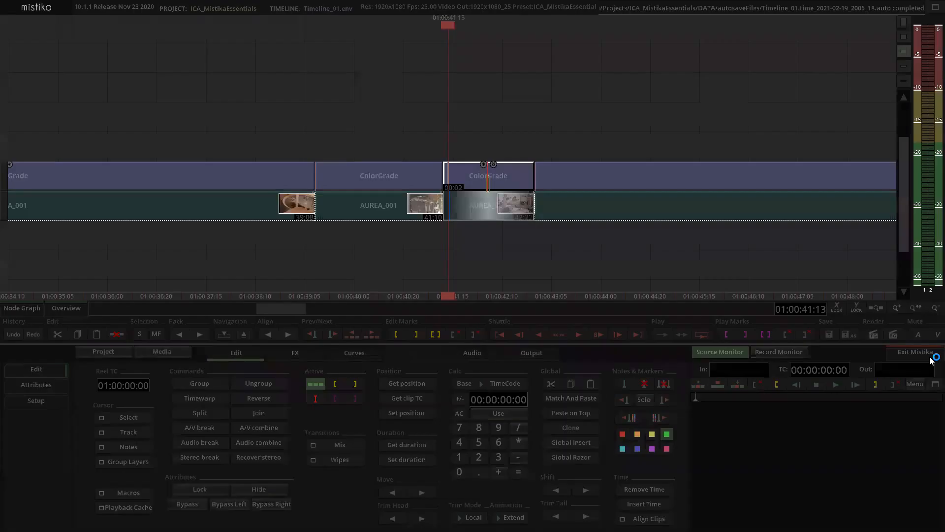
double_click(515, 171)
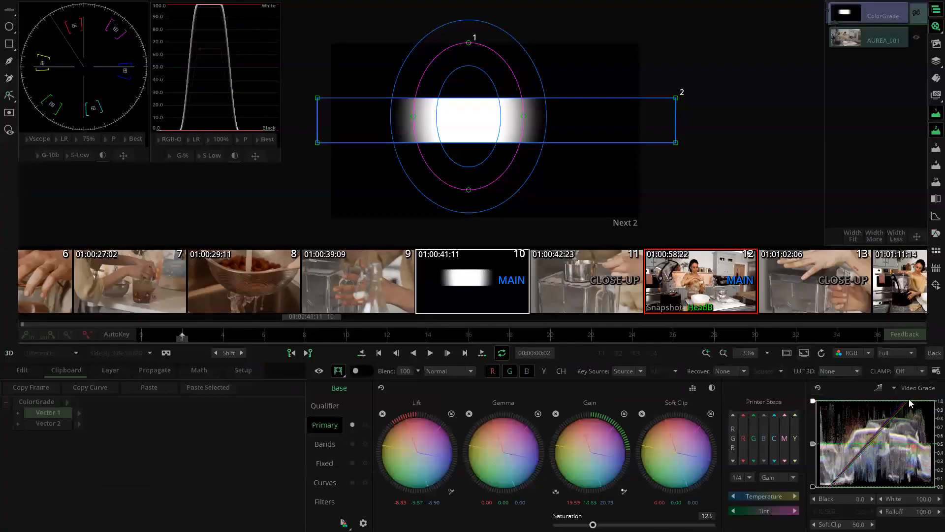
click(338, 372)
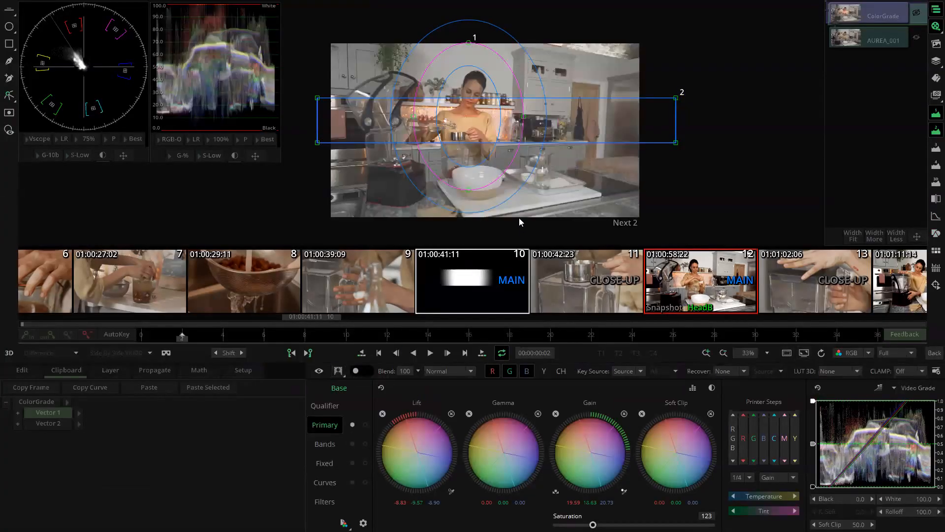
Step: Check the graded frame full screen from the timeline's record monitor and reopen the ColorGrade effect
click(934, 352)
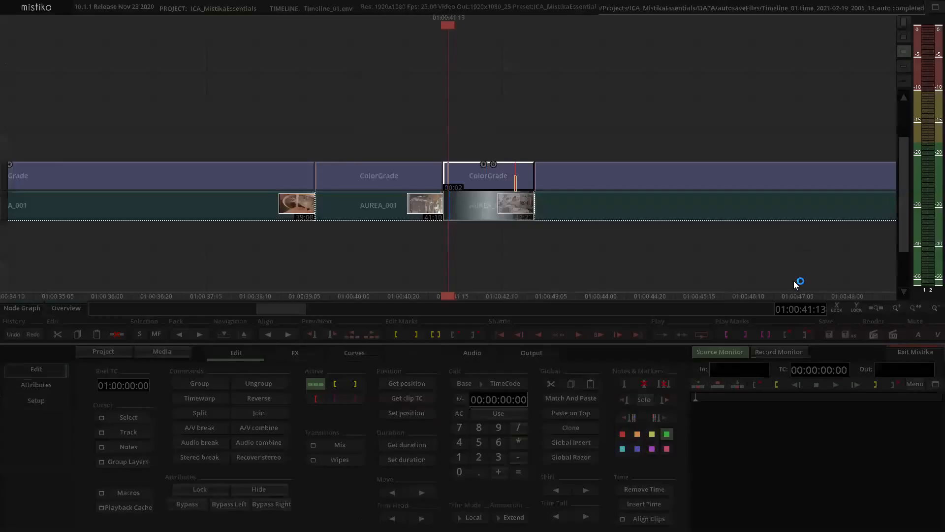
click(794, 351)
double_click(853, 448)
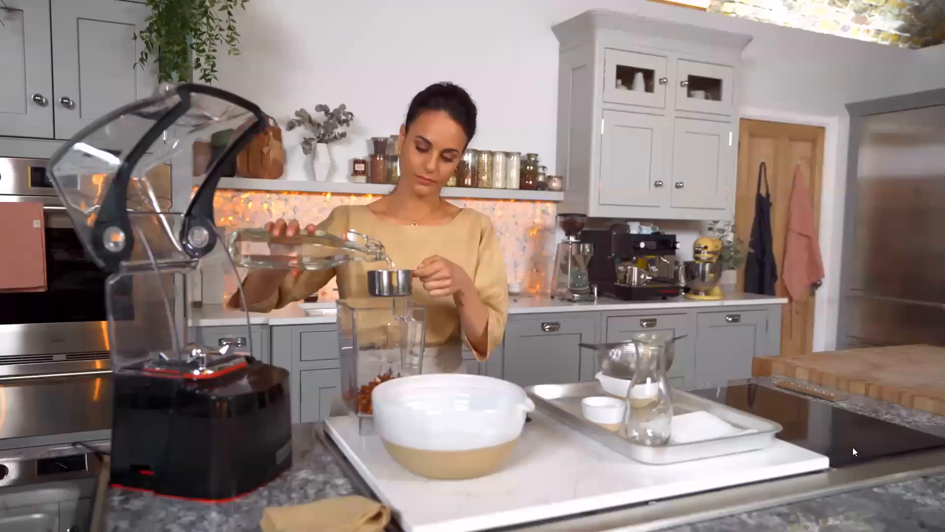
double_click(823, 385)
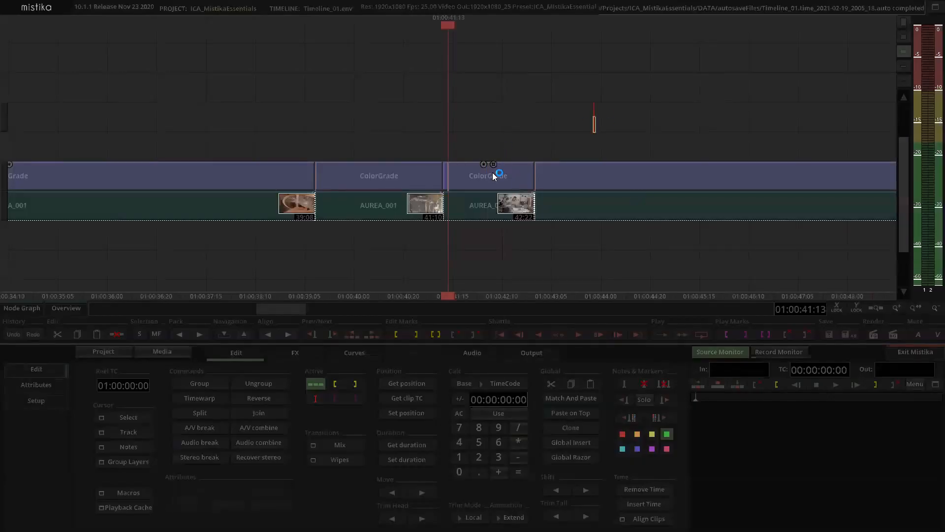
double_click(493, 172)
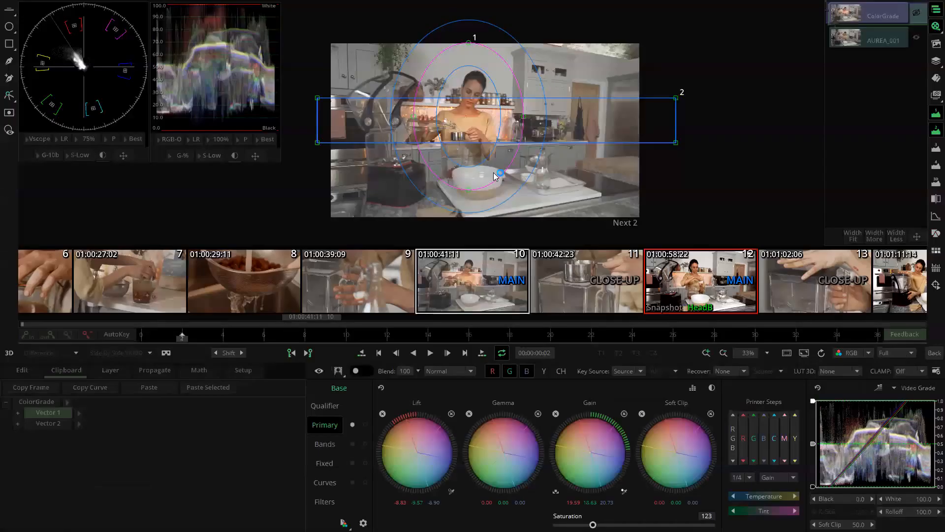
Step: Play the kitchen transition on the timeline, check the frame at 01:00:42:04 full screen, and reopen the shot's ColorGrade effect
click(931, 353)
click(784, 353)
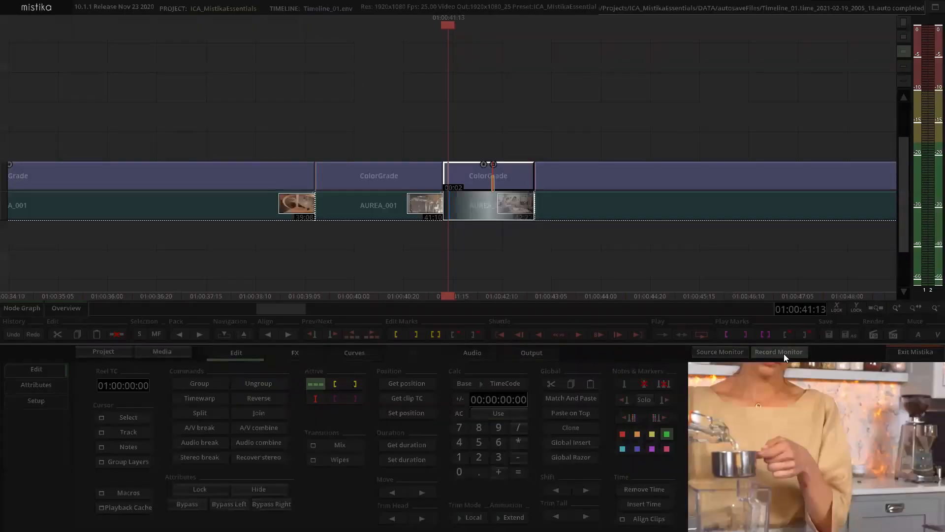
mouse_move(587, 88)
mouse_down()
mouse_move(550, 78)
mouse_move(586, 87)
mouse_move(632, 127)
mouse_up()
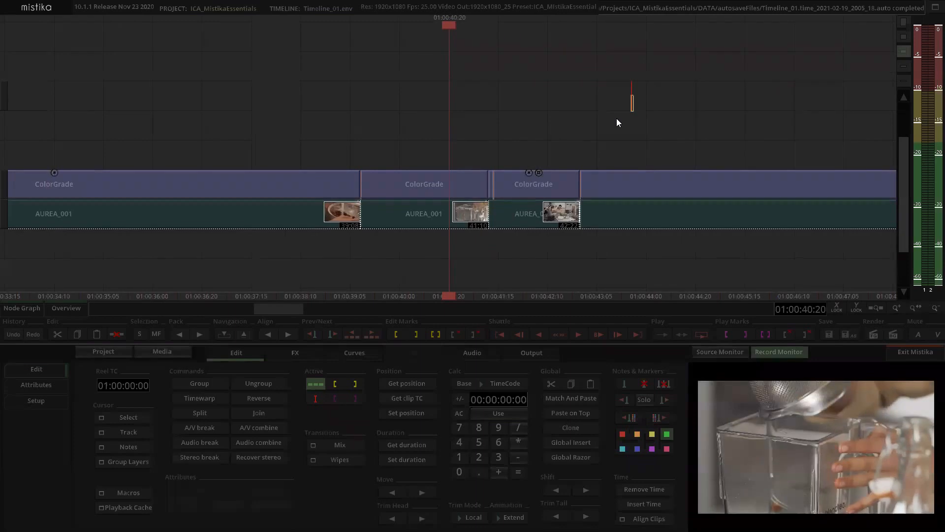
key(space)
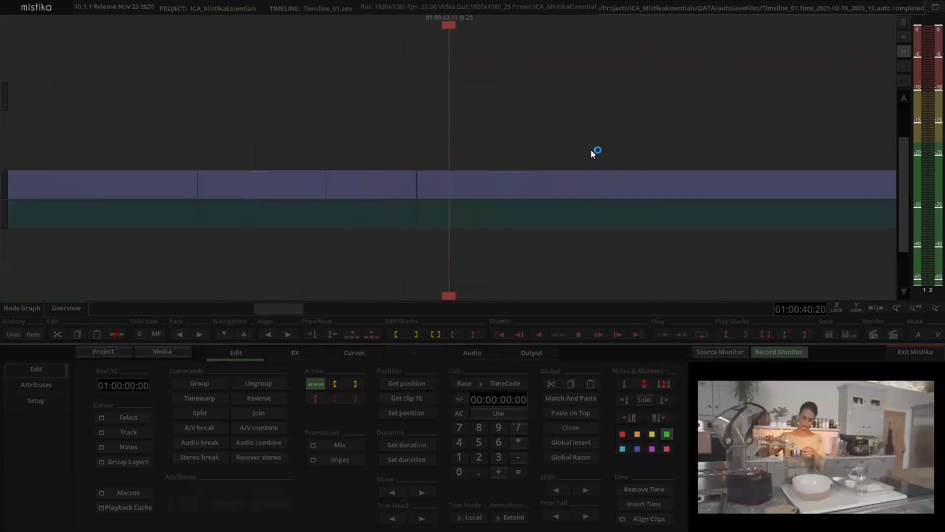
key(space)
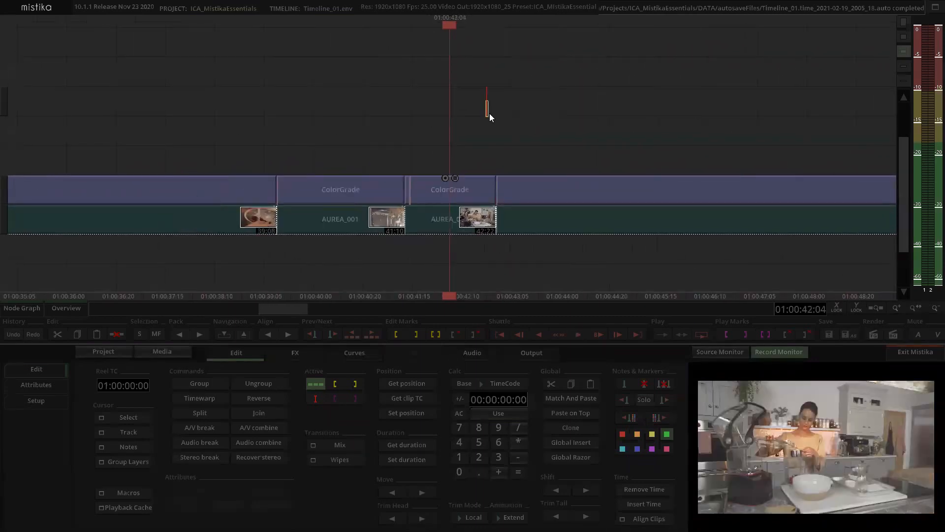
double_click(828, 428)
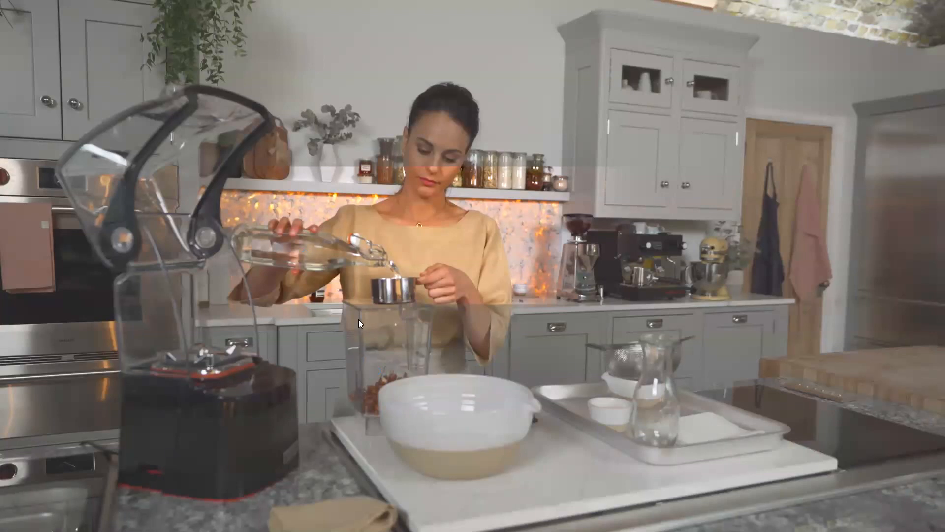
key(Escape)
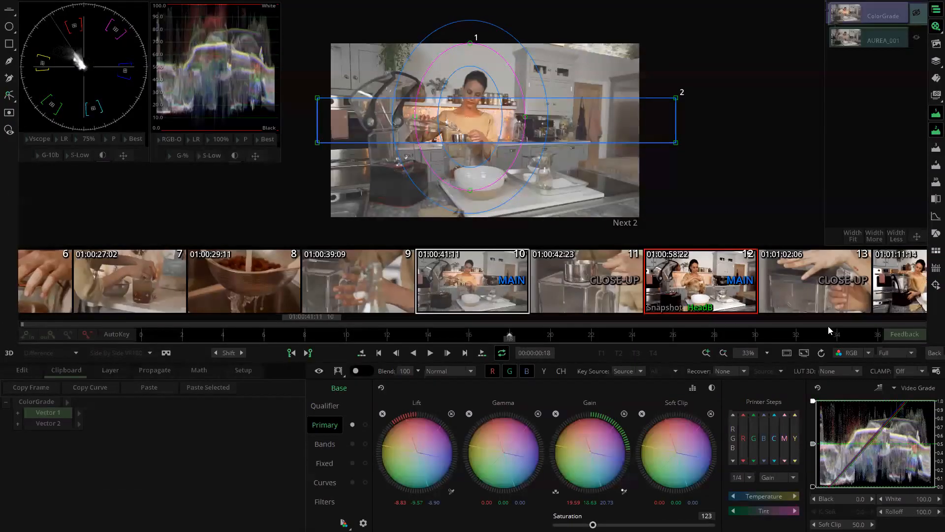
Step: Cut the rectangle, shape 2, out of Vector 1 and return to the grading controls
click(936, 234)
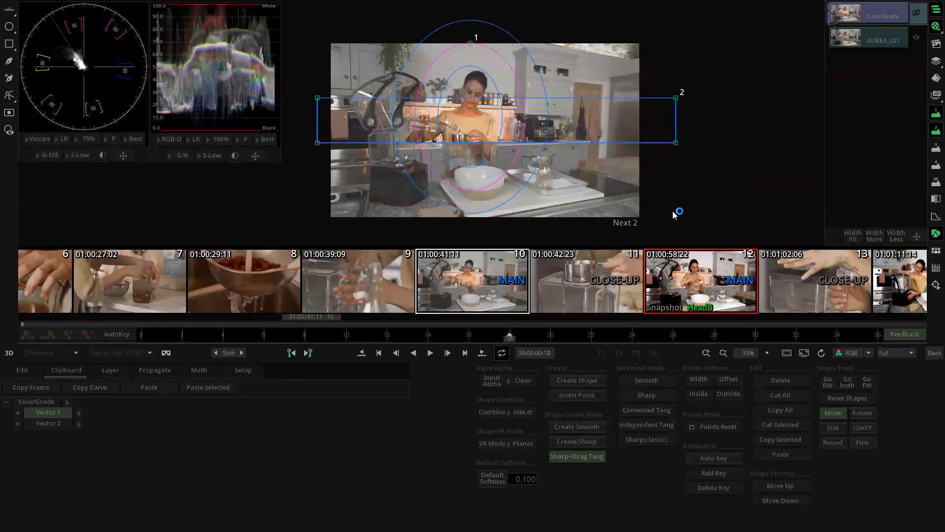
click(675, 142)
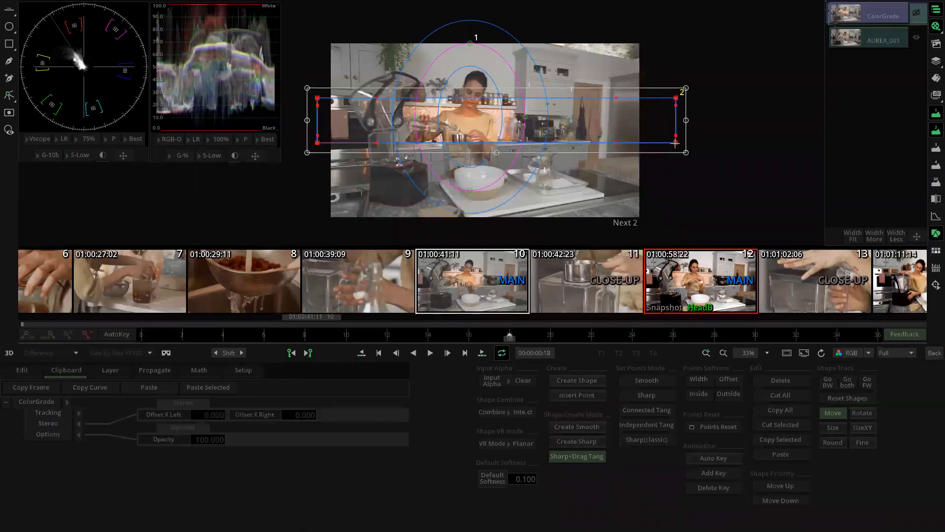
click(780, 424)
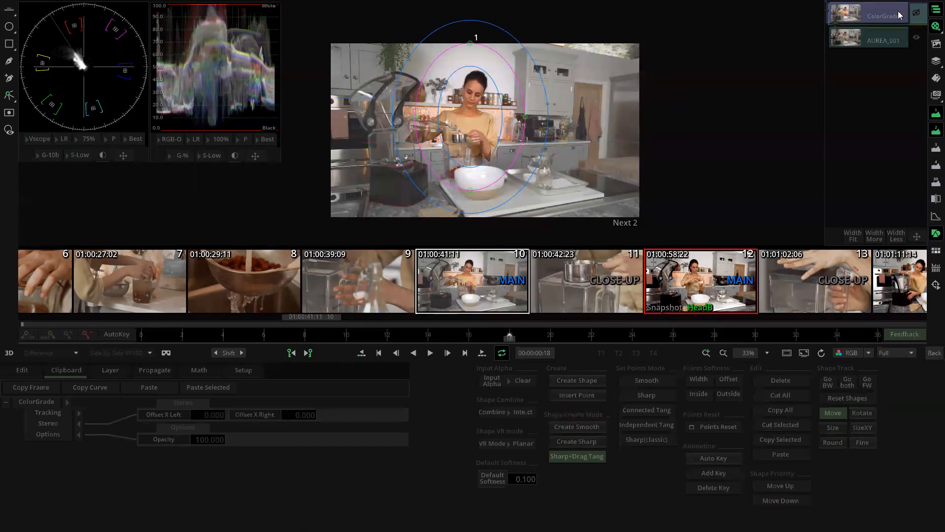
click(936, 234)
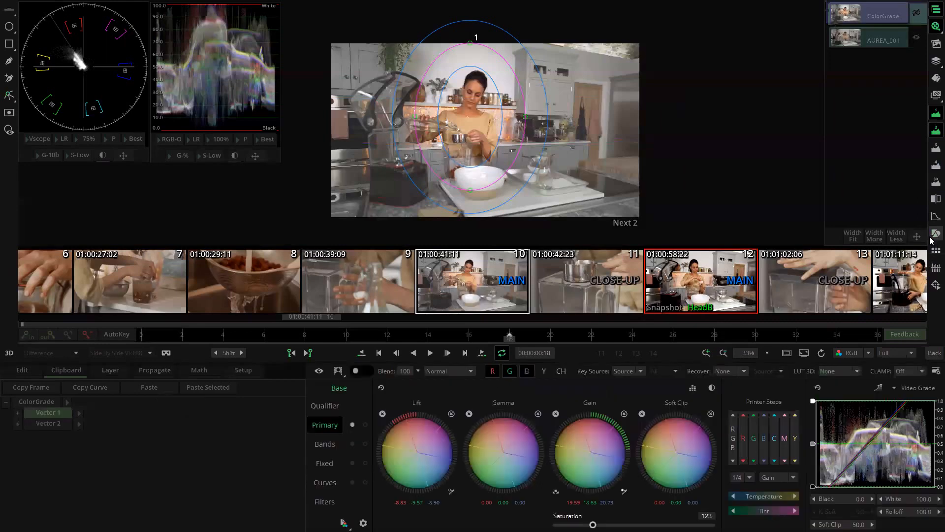
Step: Add a third vector layer to the ColorGrade and paste the cut rectangle into it
click(111, 370)
click(24, 388)
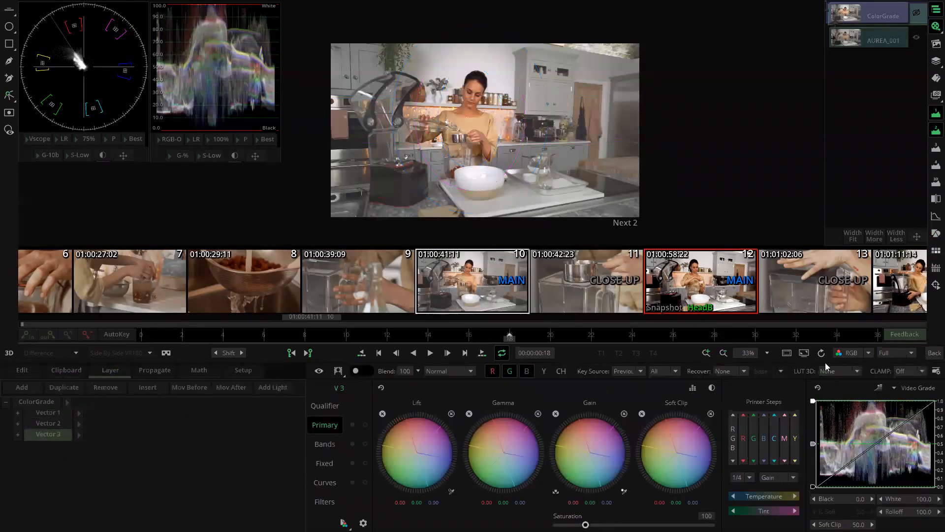
click(936, 234)
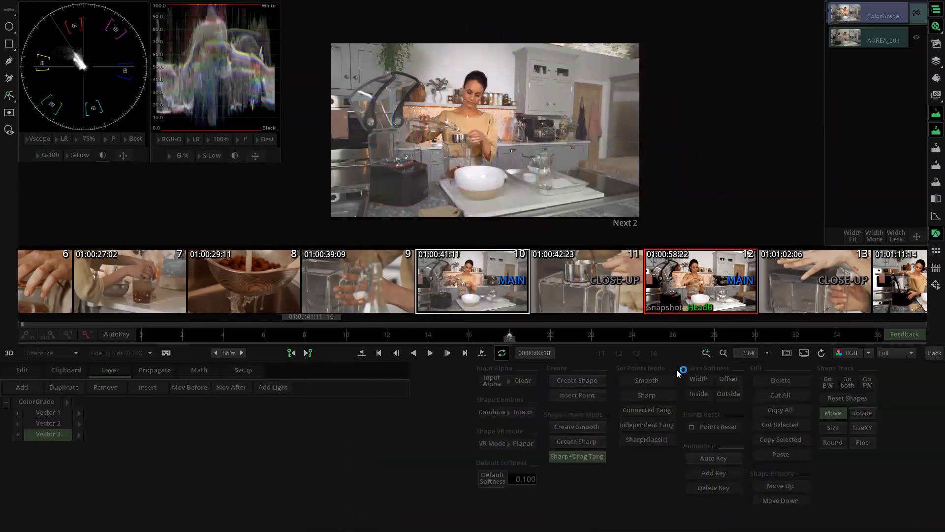
click(789, 452)
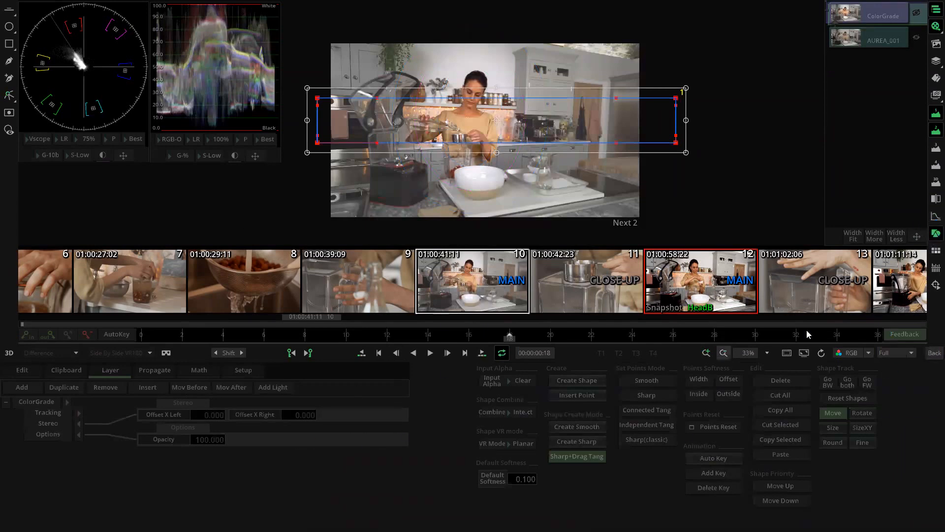
click(935, 235)
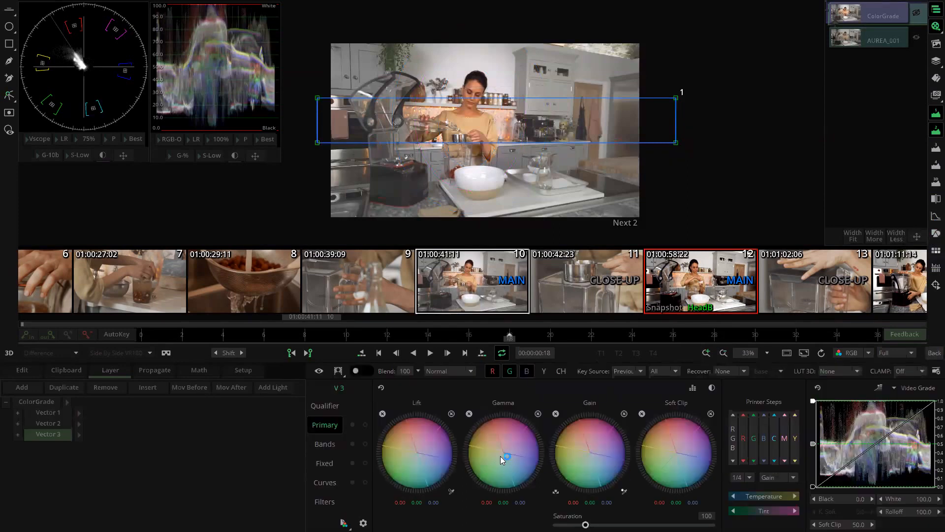
Step: Set the pasted rectangle's shape combine mode to Add and push Vector 3's Gain toward orange, about 21.86, -6.23, -15.63
drag(531, 453, 528, 454)
click(469, 413)
click(934, 235)
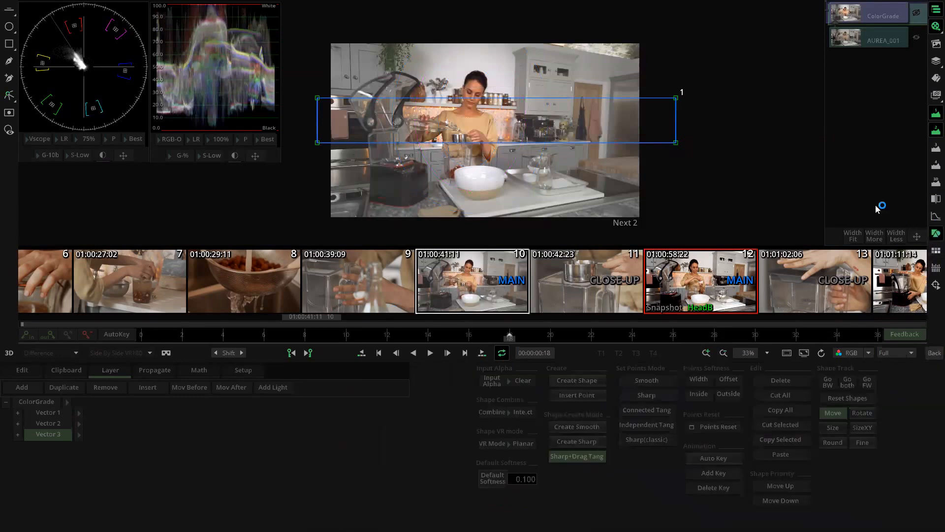
click(669, 143)
click(520, 409)
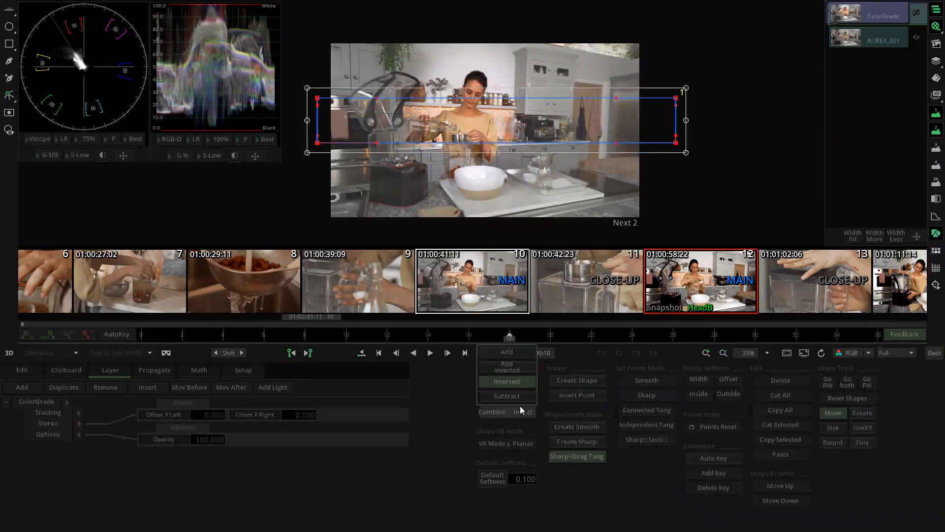
click(508, 351)
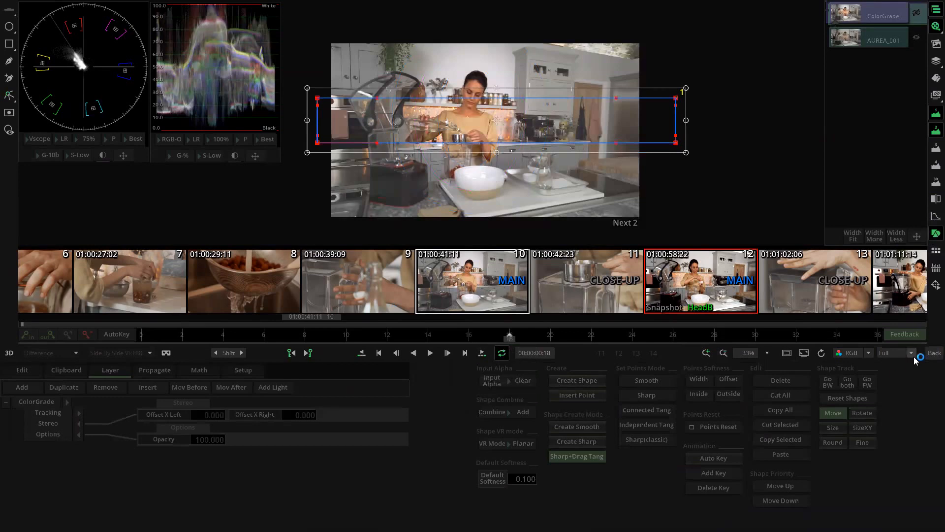
click(933, 237)
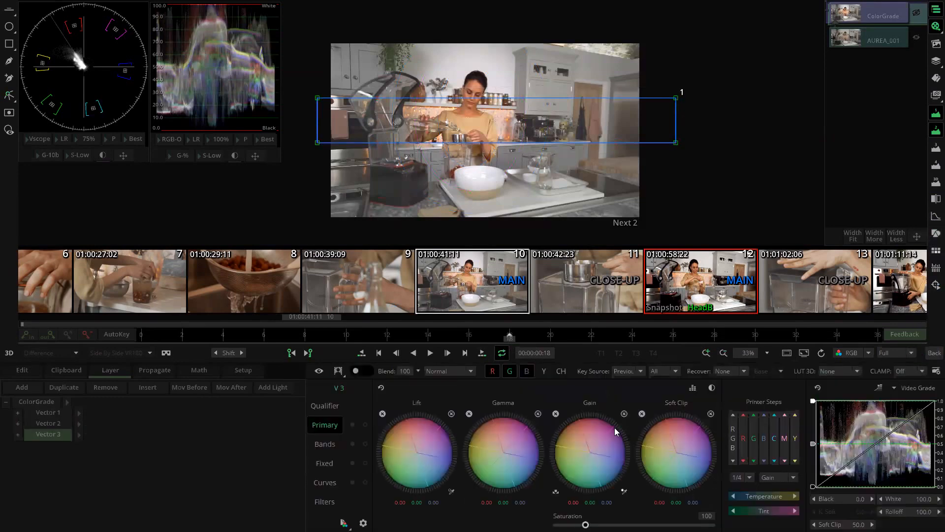
mouse_move(583, 442)
mouse_down()
mouse_move(575, 466)
mouse_move(569, 444)
mouse_move(594, 453)
mouse_move(574, 449)
mouse_up()
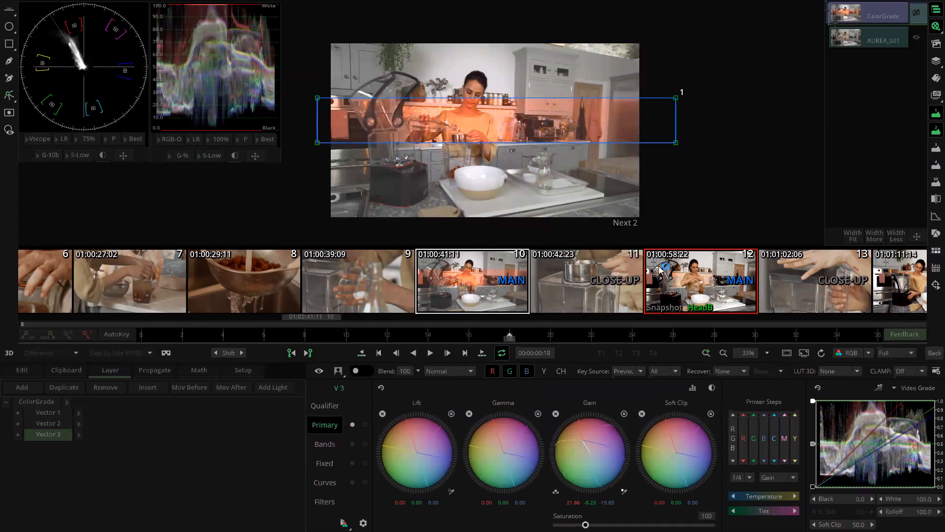
Step: Move only the rectangle's lower-right corner point slightly down and inward
click(932, 235)
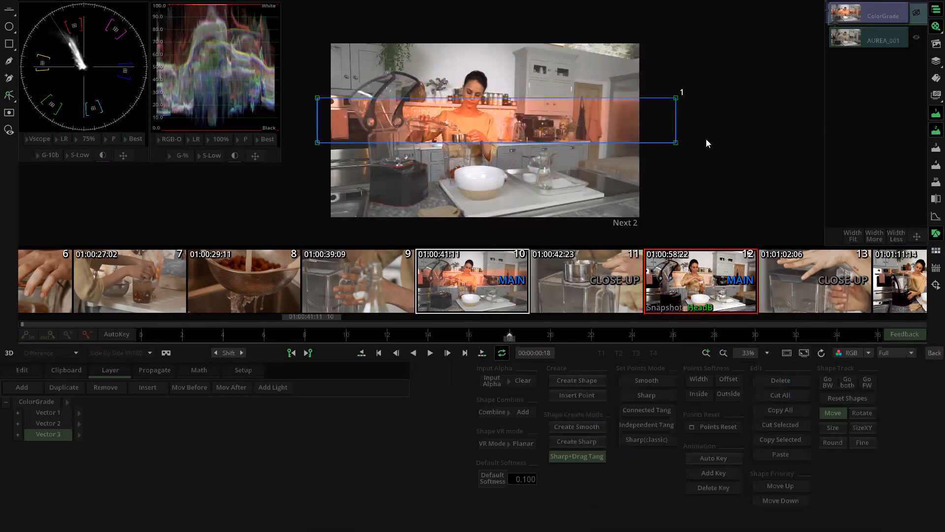
click(676, 143)
mouse_move(676, 144)
mouse_down()
mouse_move(630, 152)
mouse_move(673, 149)
mouse_up()
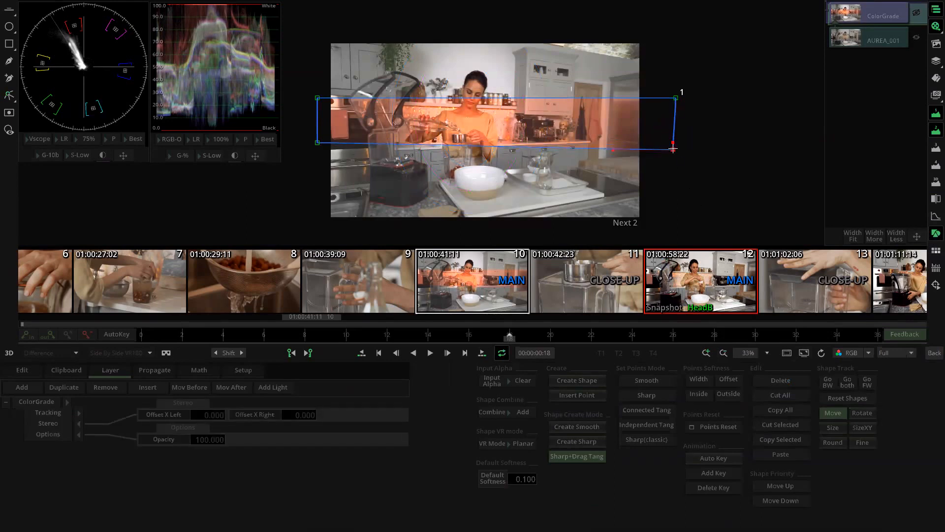
Step: Try the Smooth, Sharp, connected and independent tangent modes on the lower-right corner, reshape its handles, and set it back to Smooth
click(651, 381)
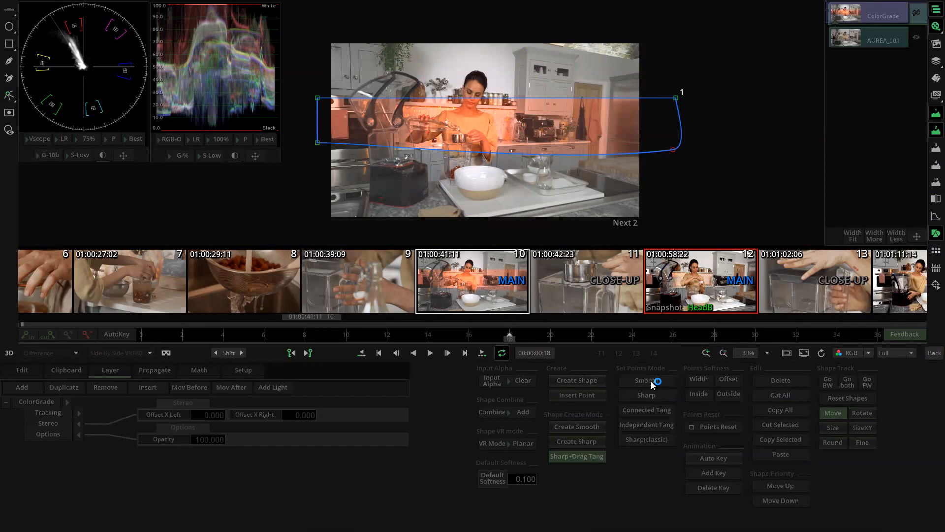
click(647, 394)
click(653, 410)
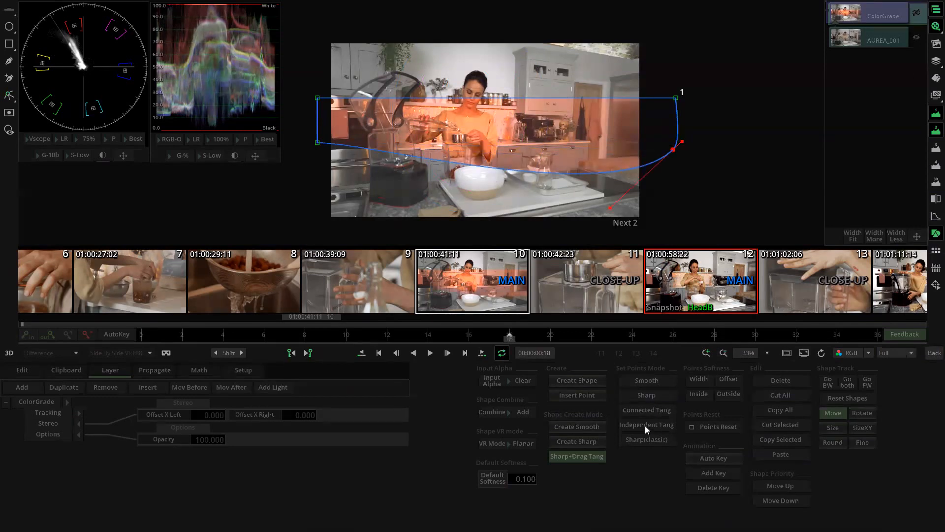
drag(682, 141, 741, 112)
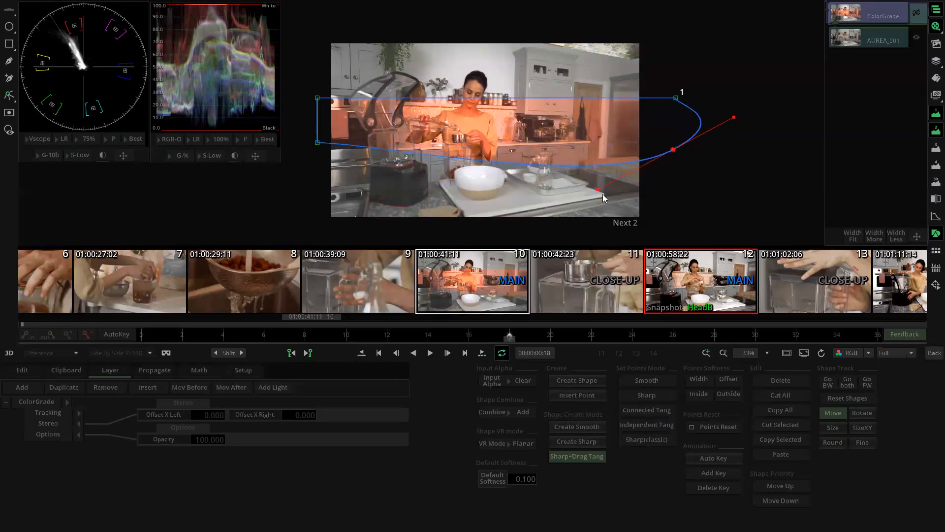
drag(598, 189, 492, 212)
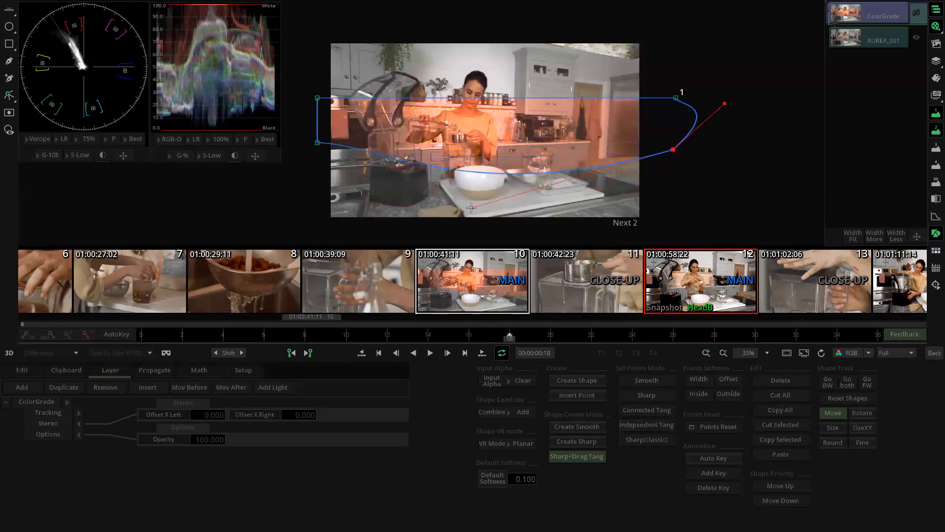
click(650, 383)
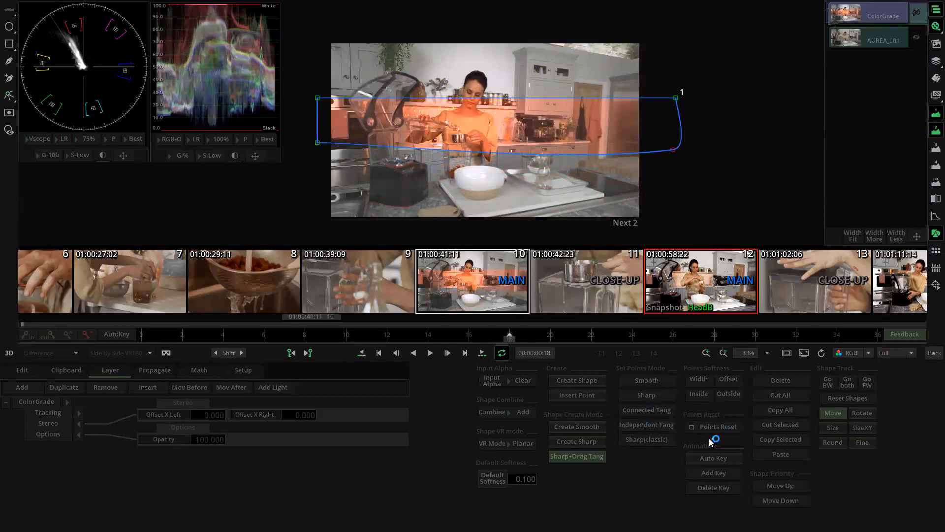
Step: Try the Radials and Radials Angle point resets on the lower-right corner
click(717, 426)
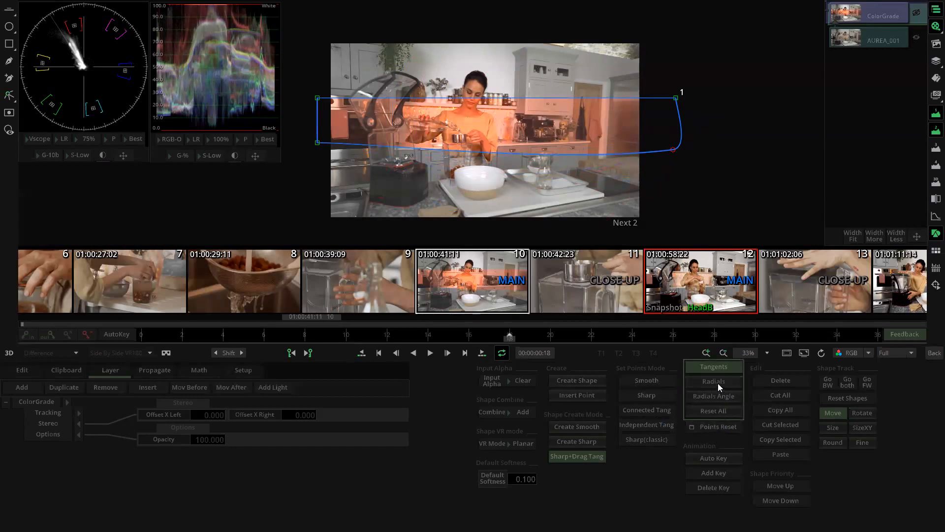
click(718, 382)
click(718, 425)
click(721, 402)
Step: Select the whole shape in Vector 3 and reset its points' Radials and Radials Angle
click(674, 97)
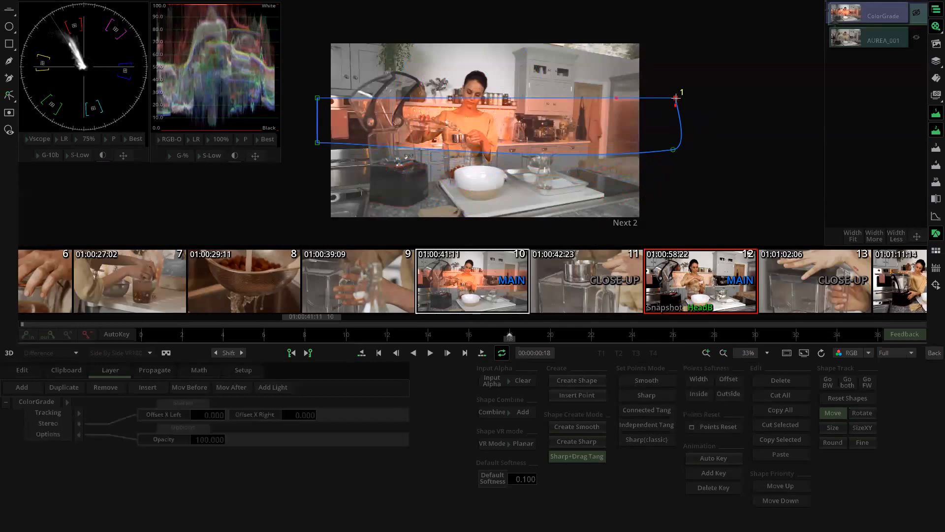
double_click(676, 98)
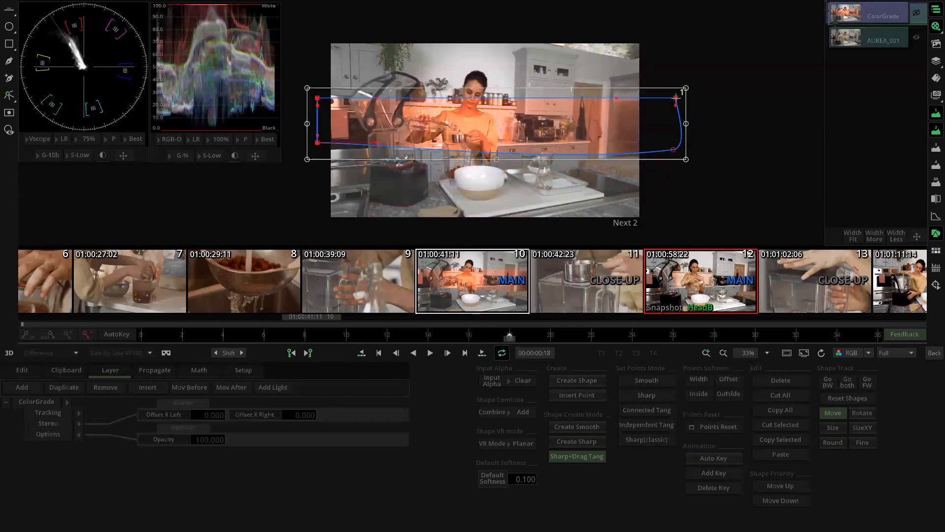
click(711, 427)
click(719, 380)
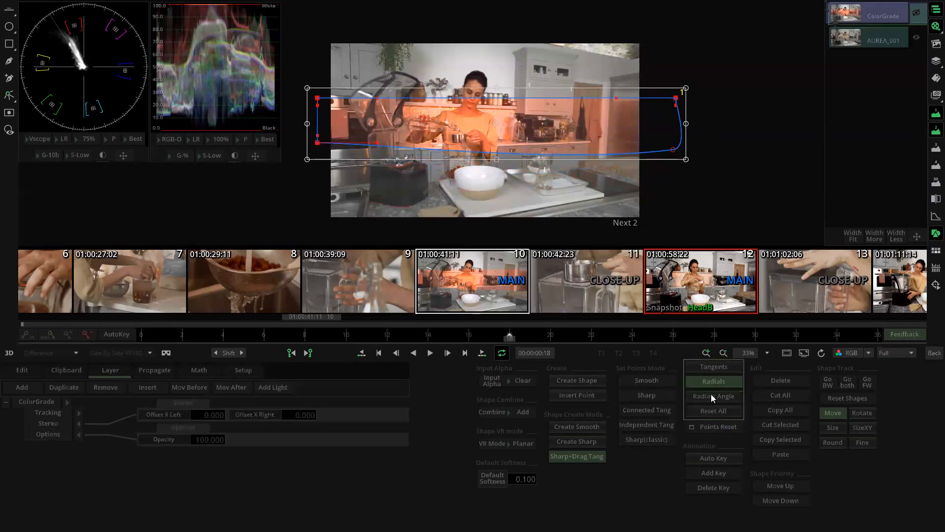
click(711, 394)
Step: Switch all the shape's points to Smooth and then to independent tangents, and apply Reset All to them
click(649, 380)
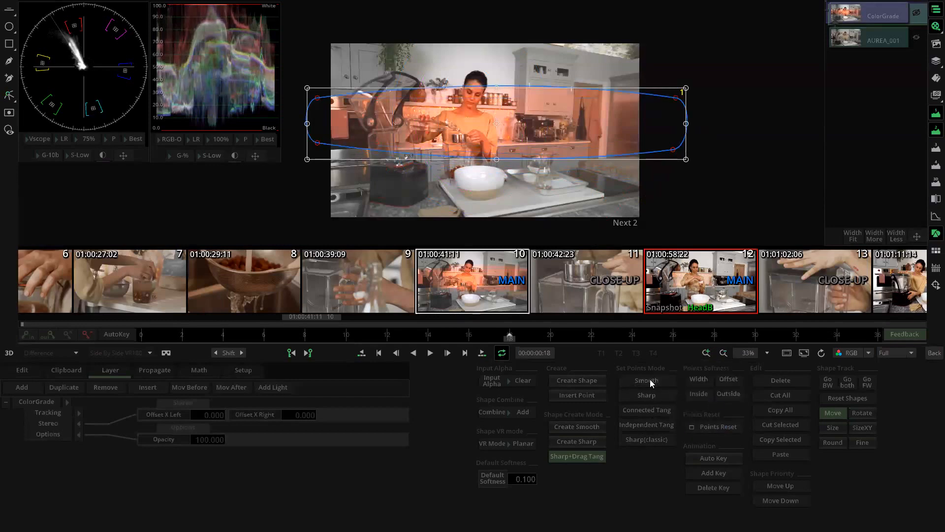
click(653, 421)
click(722, 431)
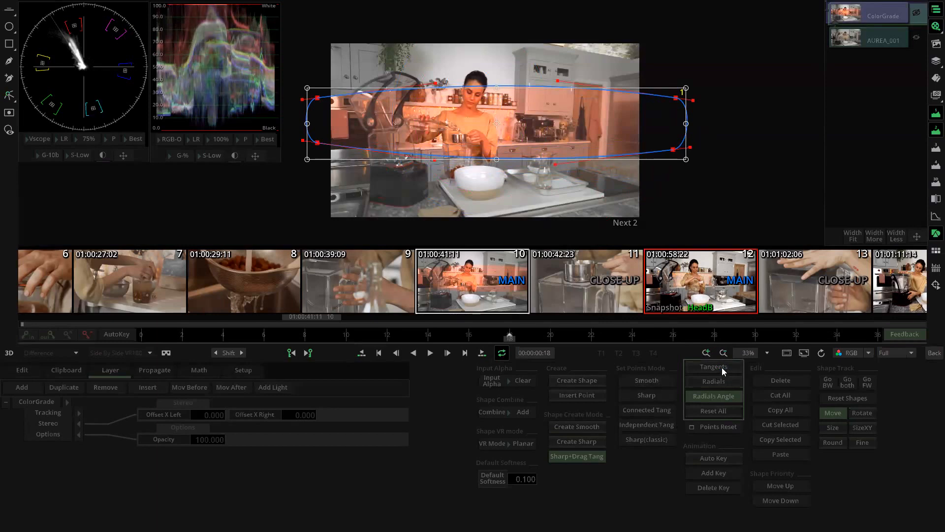
click(722, 410)
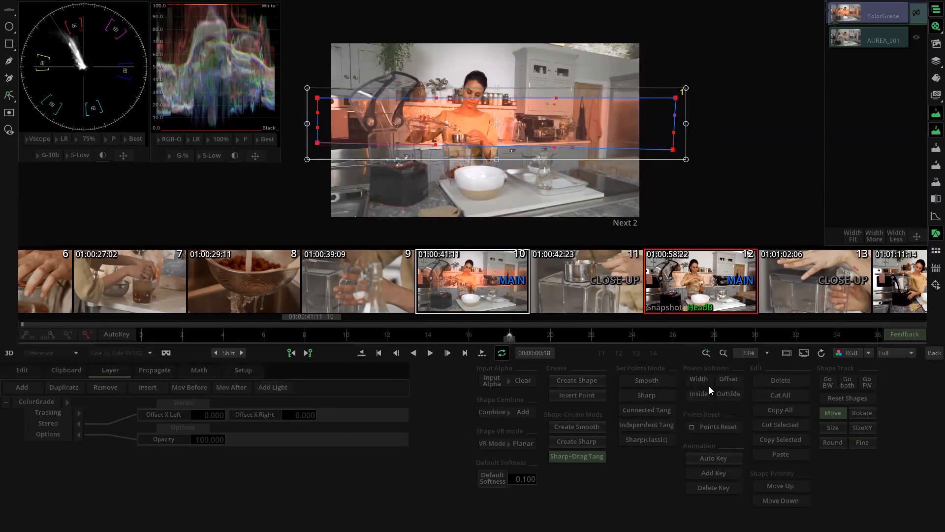
Step: Expand the shape's outer softness edge evenly beyond all four sides
click(712, 102)
click(677, 94)
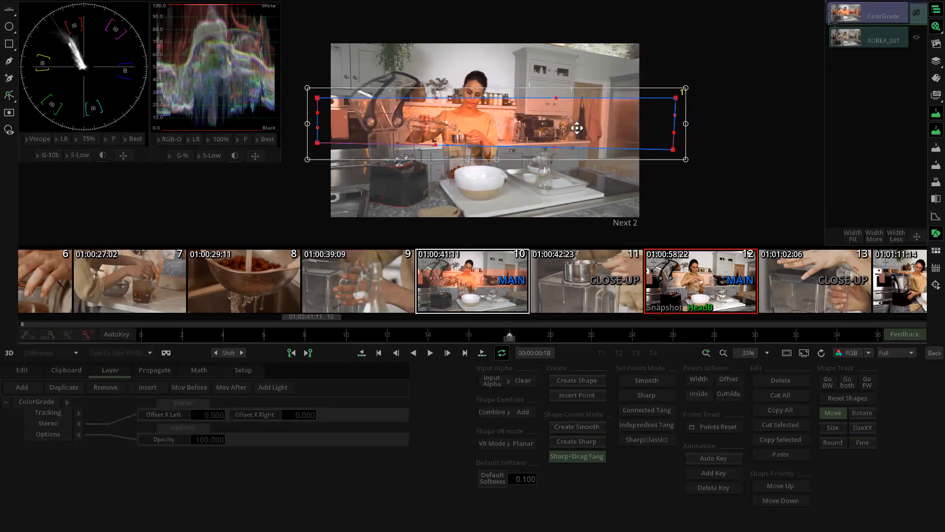
drag(576, 131, 576, 56)
drag(600, 102, 646, 6)
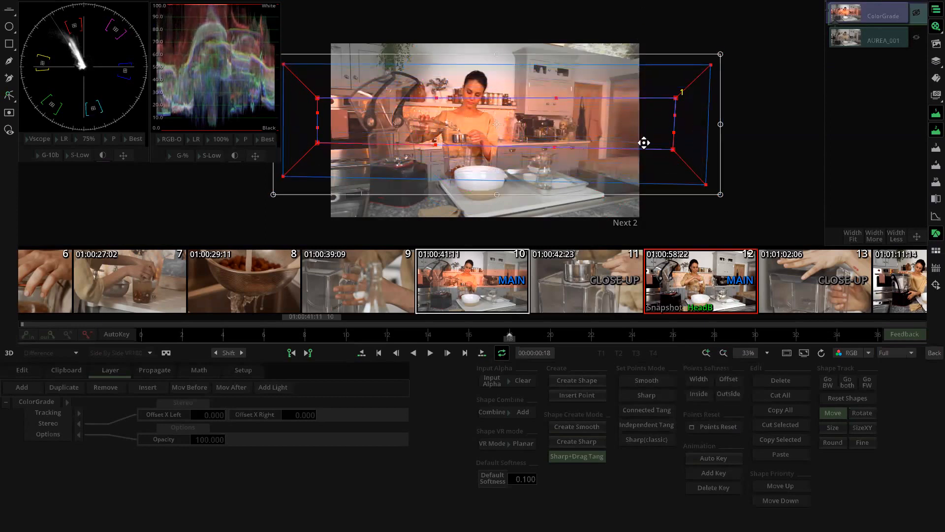
Step: Pull the rectangle's outer softness edge slightly inward, create an inner softness edge inside the shape, and return to the colour grade
drag(650, 122, 603, 184)
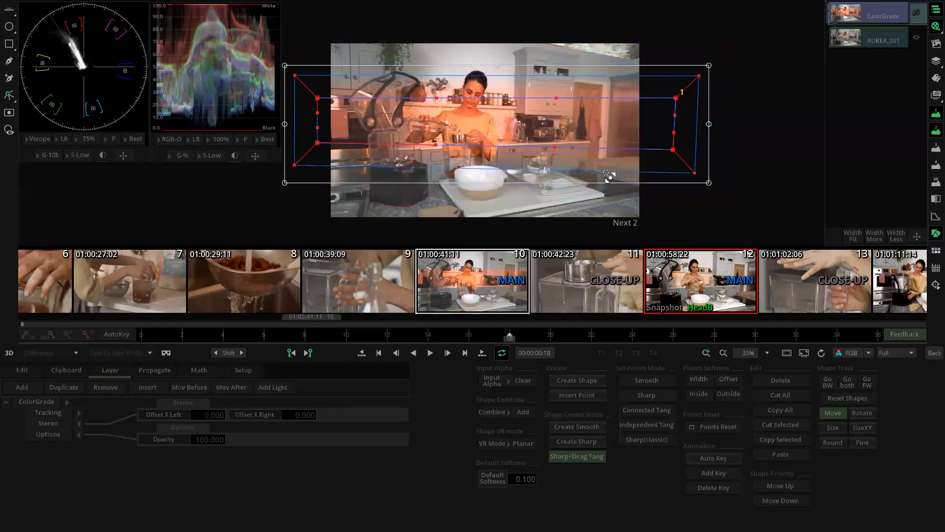
drag(605, 137, 614, 170)
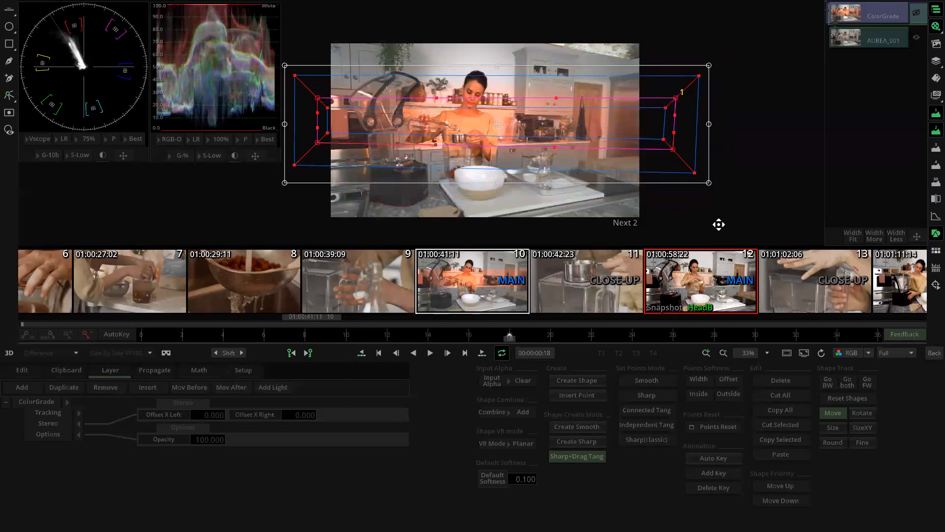
key(Escape)
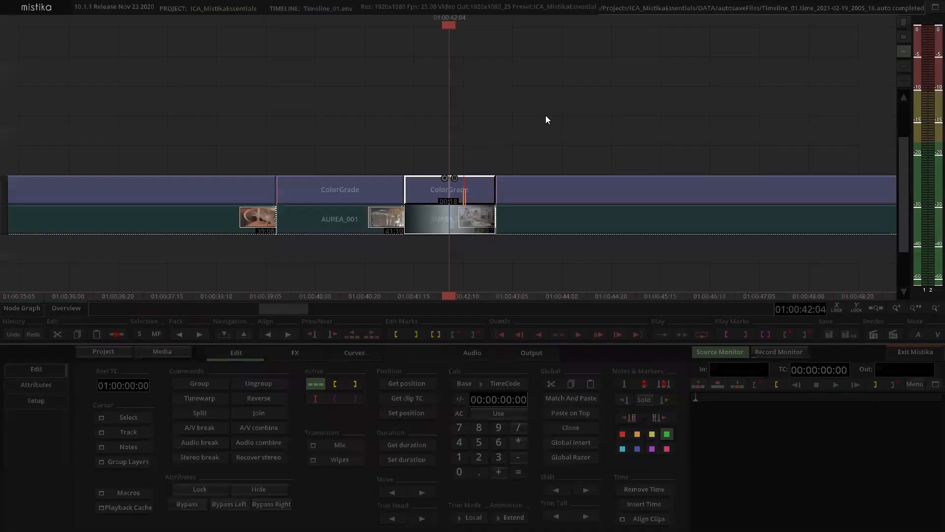
key(Escape)
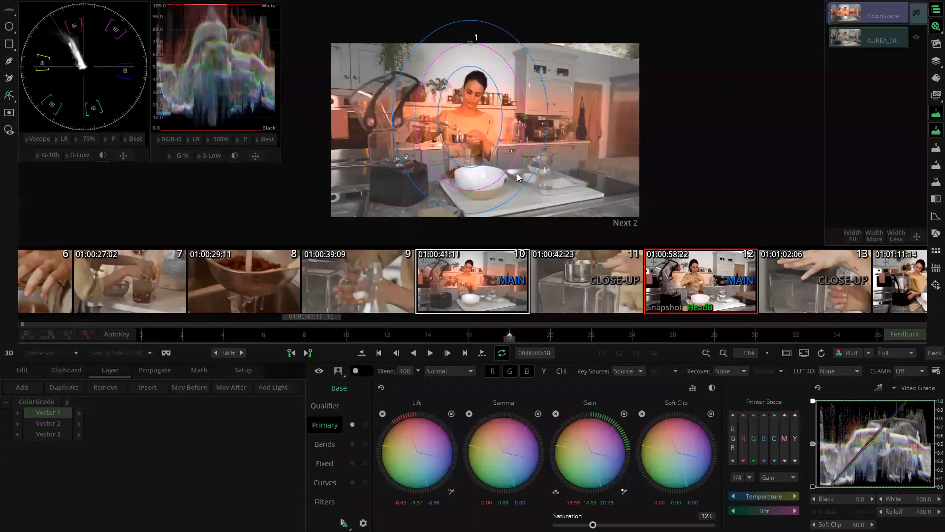
Step: Select the whole ellipse in Vector 1, tilt it counter-clockwise and adjust its size
click(471, 191)
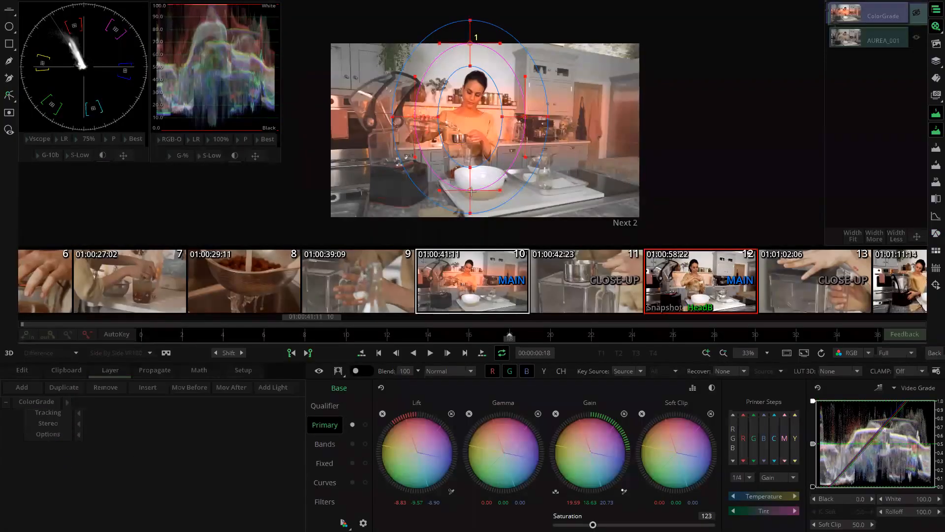
scroll(523, 153, down, 1)
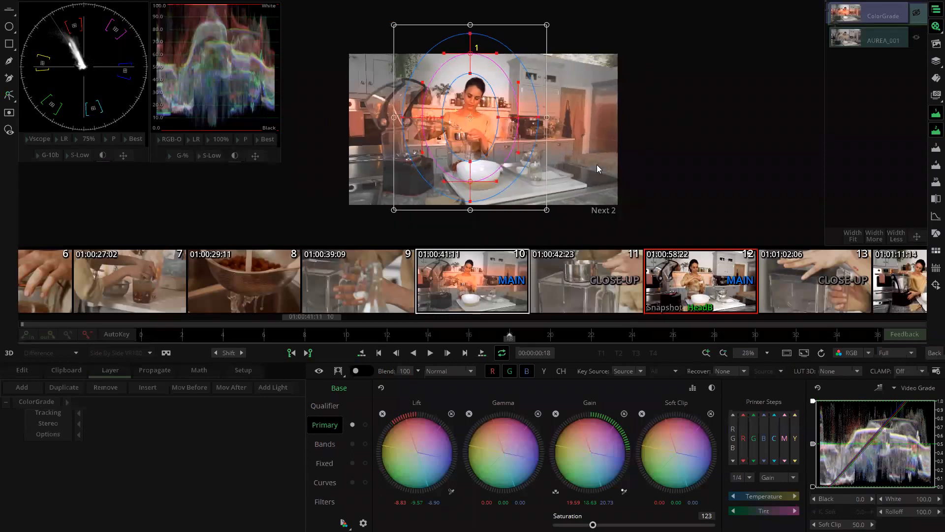
drag(548, 211, 595, 82)
drag(562, 173, 519, 192)
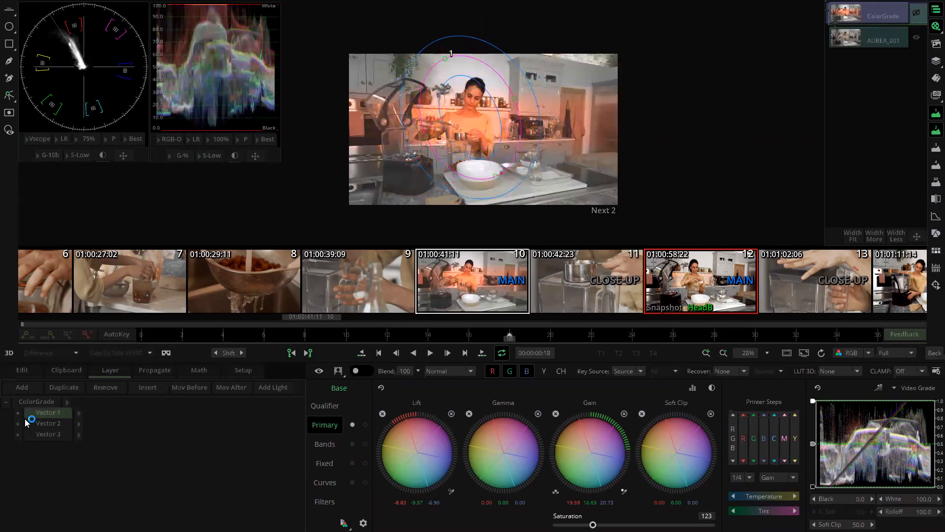
Step: Select the whole rectangle in Vector 3 and rotate it slightly counter-clockwise
click(46, 434)
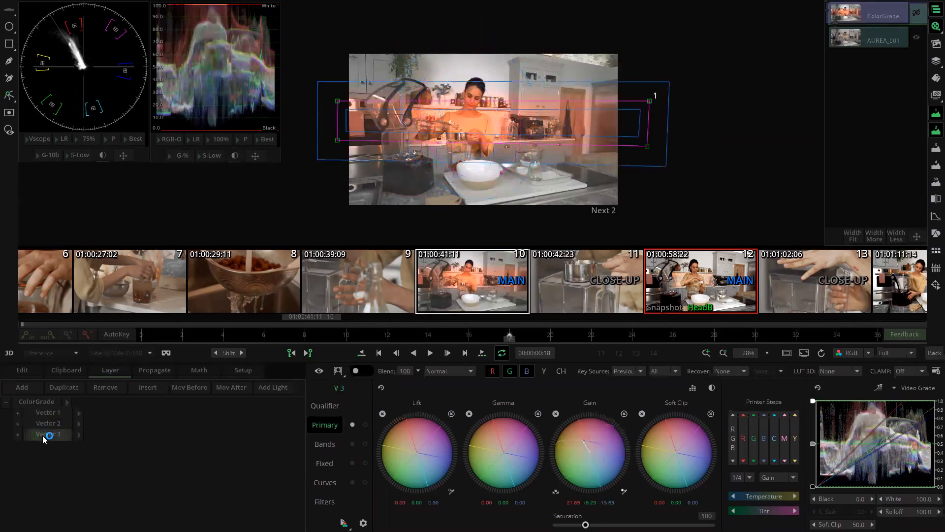
click(648, 101)
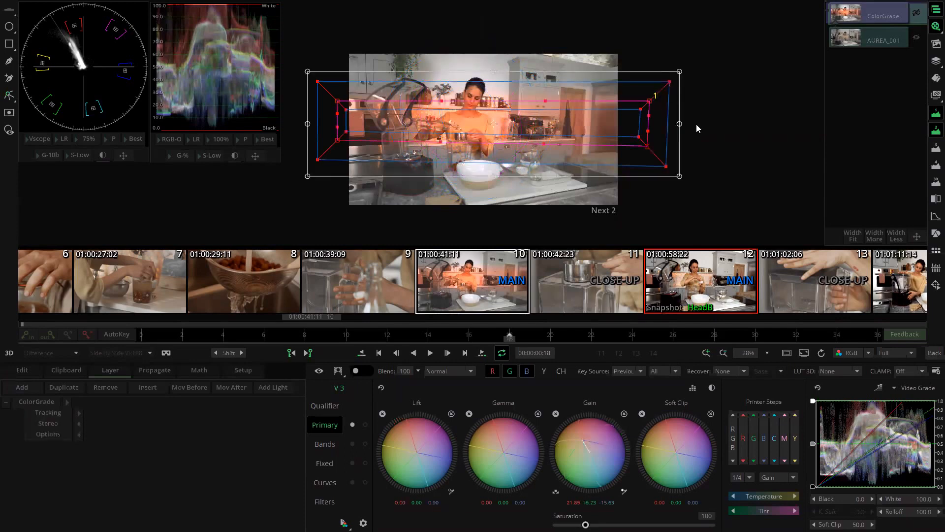
click(697, 121)
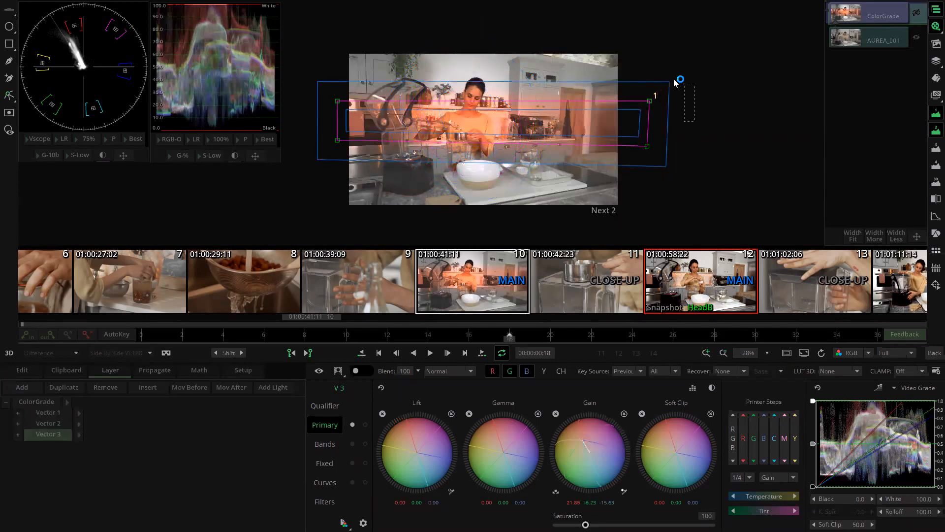
click(649, 99)
drag(660, 99, 682, 158)
click(634, 215)
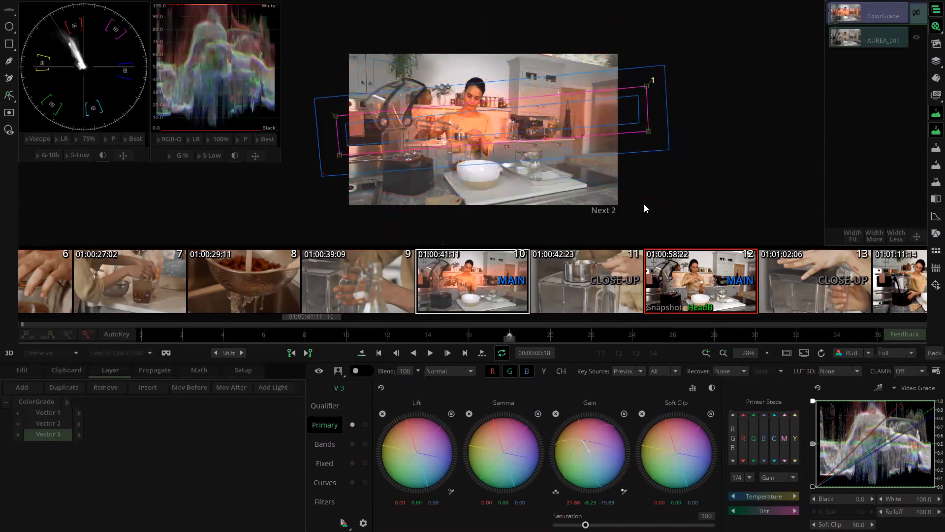
Step: Select all points of the Vector 3 rectangle and scale the shape slightly narrower and taller about its centre
click(648, 131)
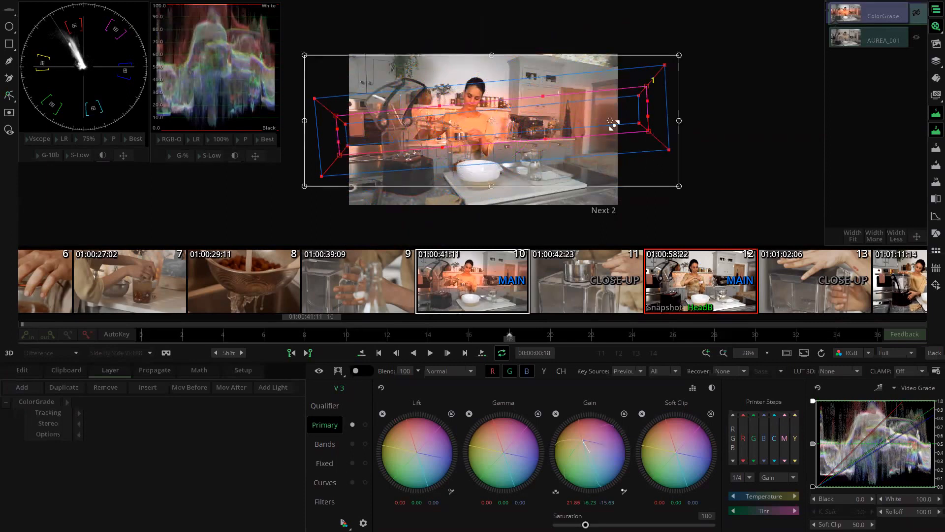
click(737, 145)
double_click(647, 131)
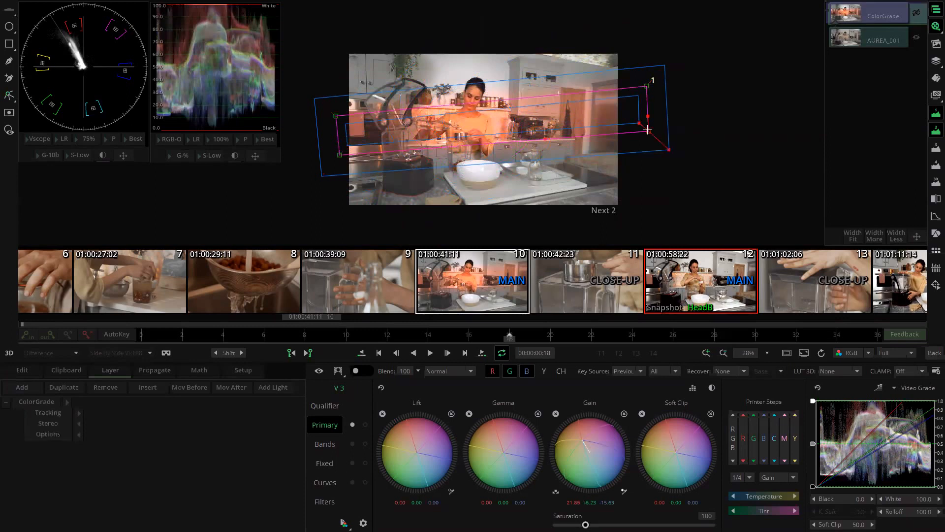
mouse_move(679, 186)
mouse_down()
mouse_move(718, 228)
mouse_move(649, 195)
mouse_move(666, 192)
mouse_up()
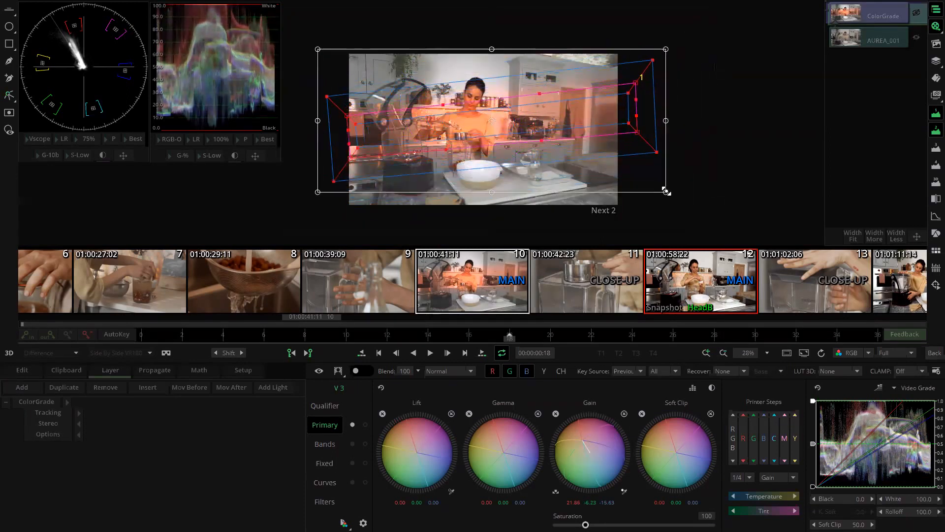
Step: Select only the rectangle's two right-hand points and move them inward onto the picture, then deselect the shape
click(747, 150)
drag(511, 53, 758, 235)
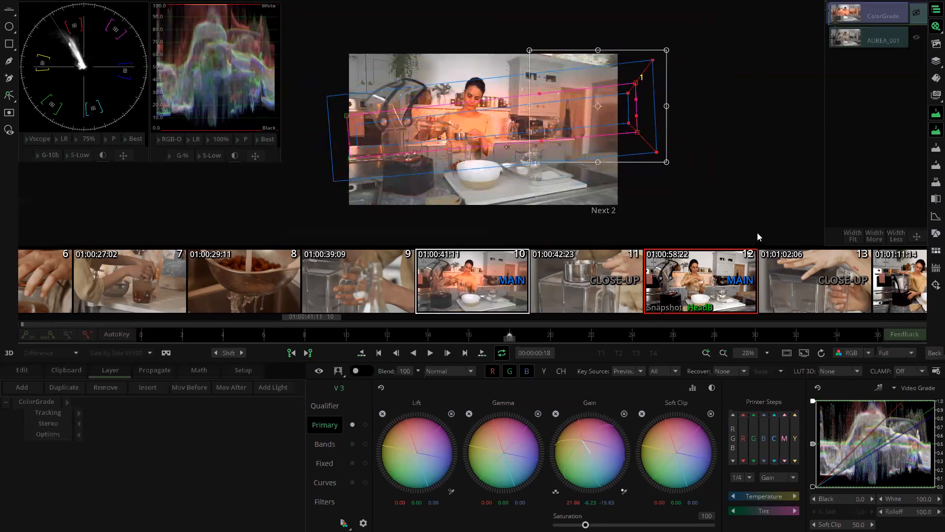
drag(642, 109, 585, 114)
click(806, 171)
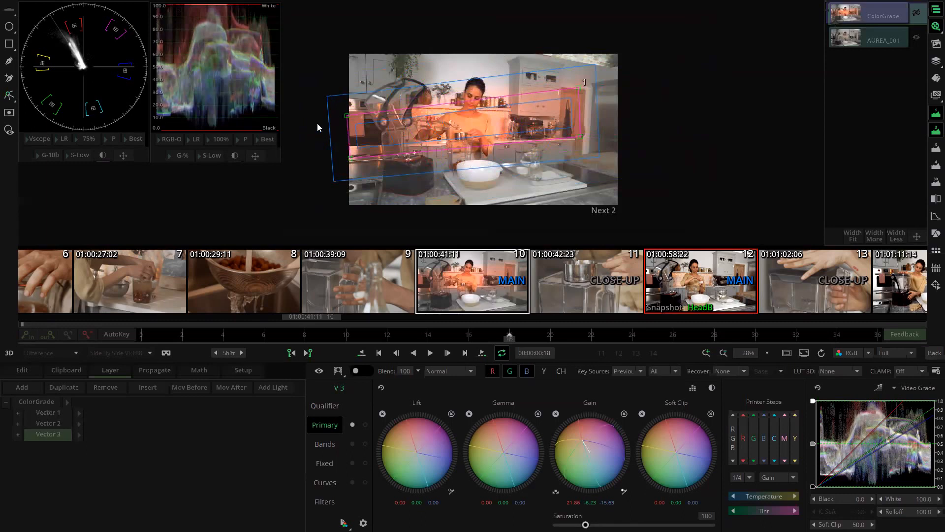
drag(449, 205, 448, 205)
click(740, 147)
Step: Select the rectangle's lower-left point, turn off Shape Mode for tracking and clear the existing trackers
click(935, 233)
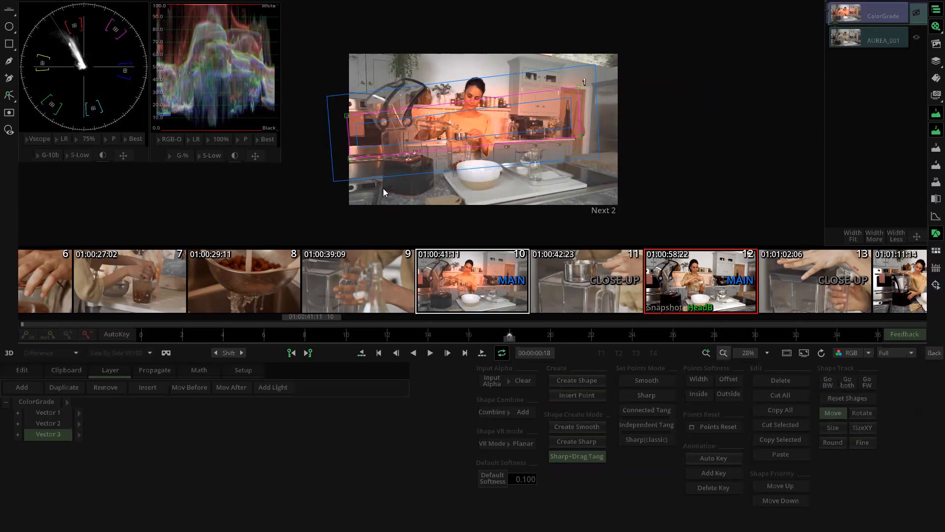
click(350, 157)
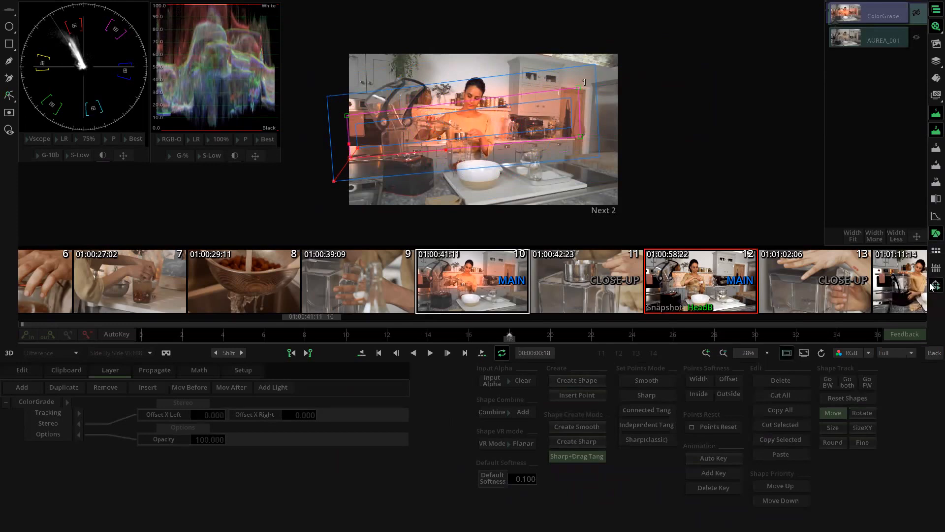
click(935, 286)
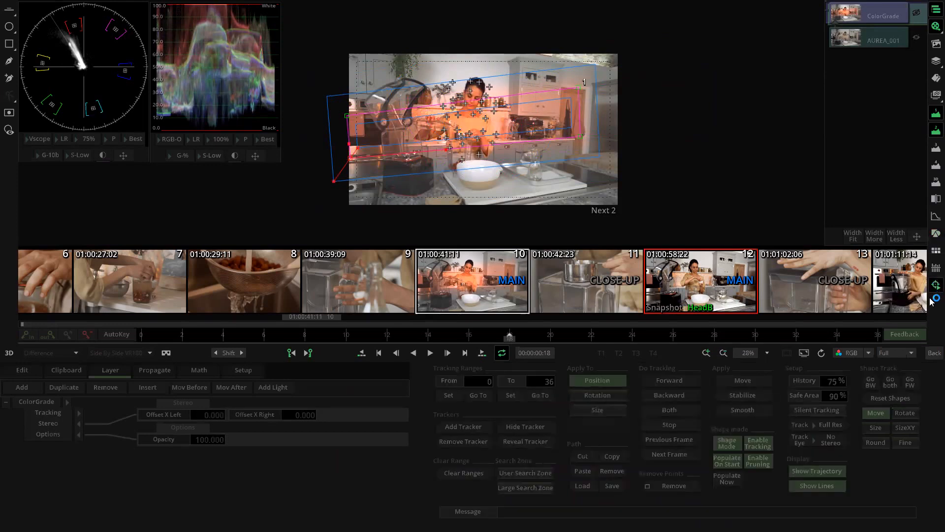
click(732, 445)
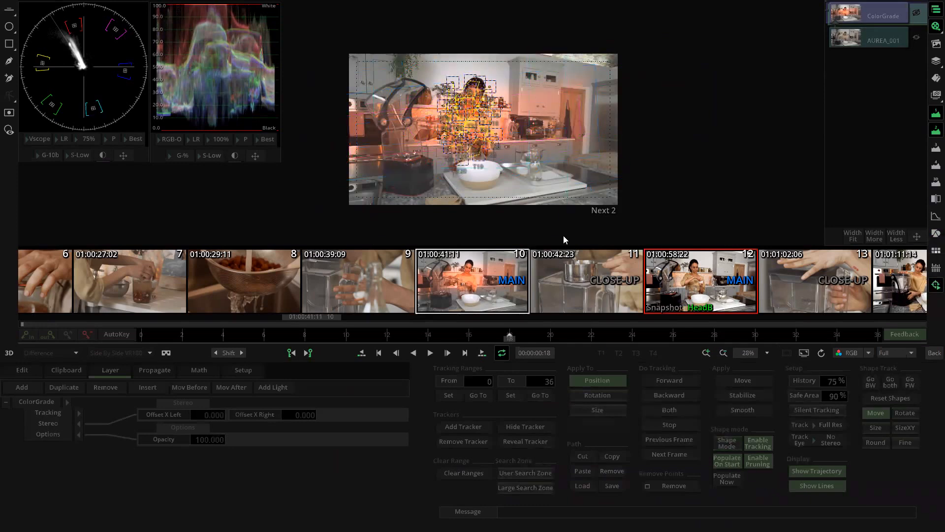
click(498, 131)
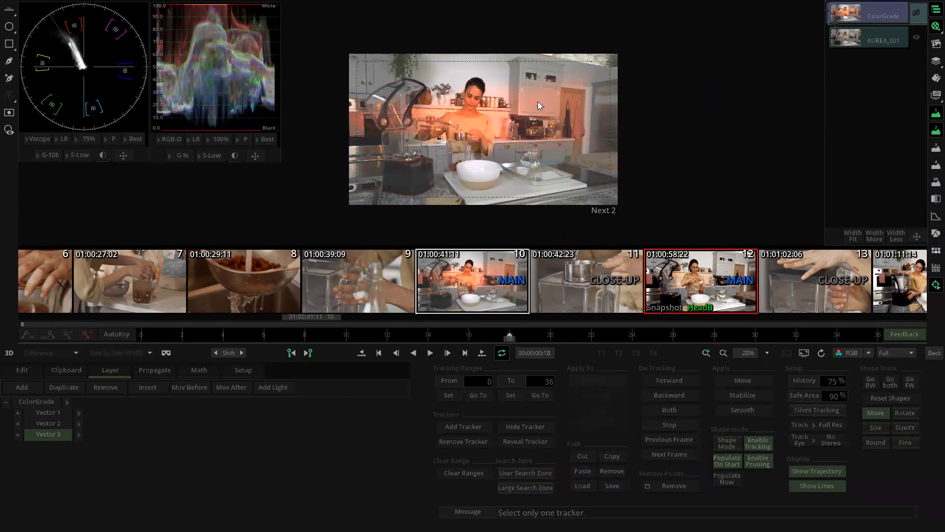
Step: Add a single position tracker, place it on the right rim of the white bowl, and track it in both directions
scroll(538, 101, up, 2)
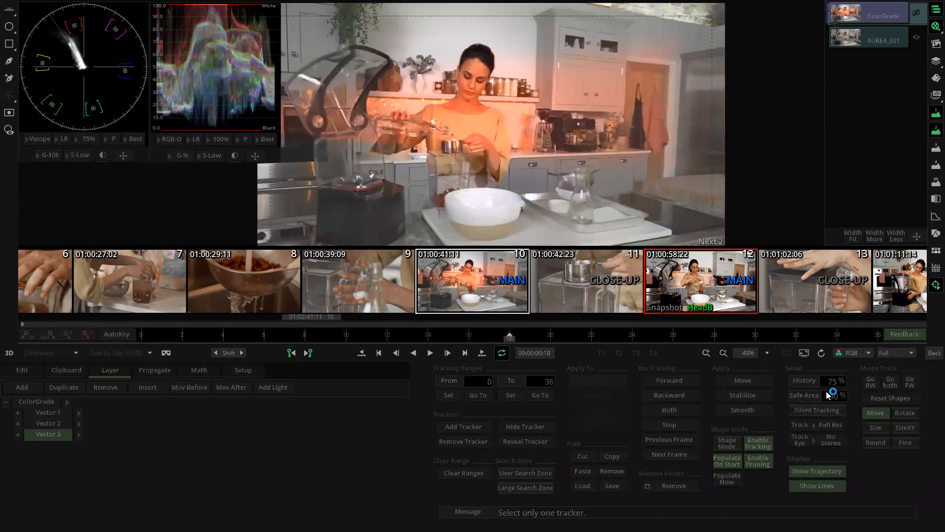
click(470, 428)
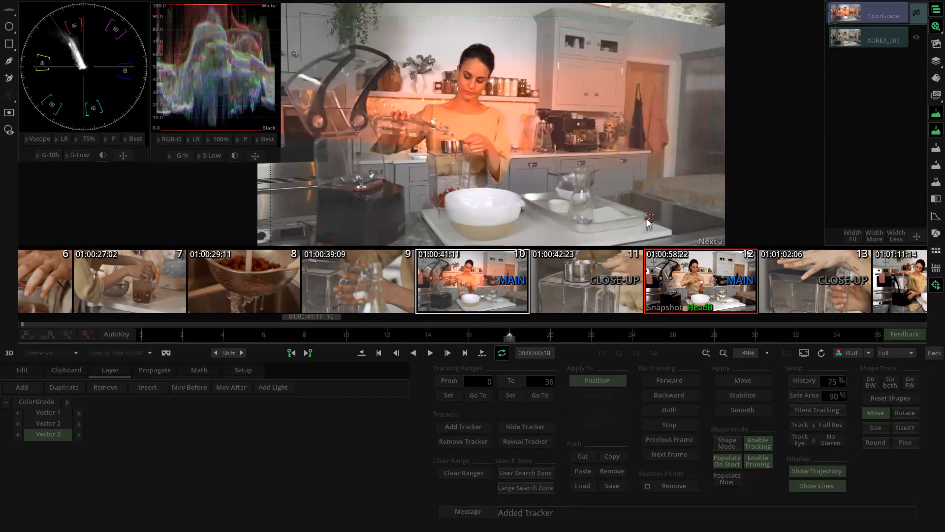
scroll(677, 183, up, 2)
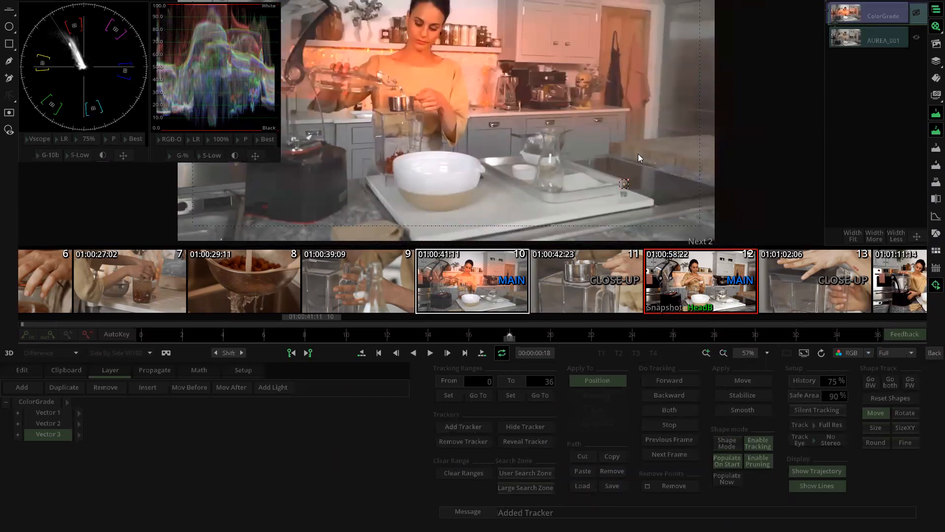
drag(620, 188, 563, 190)
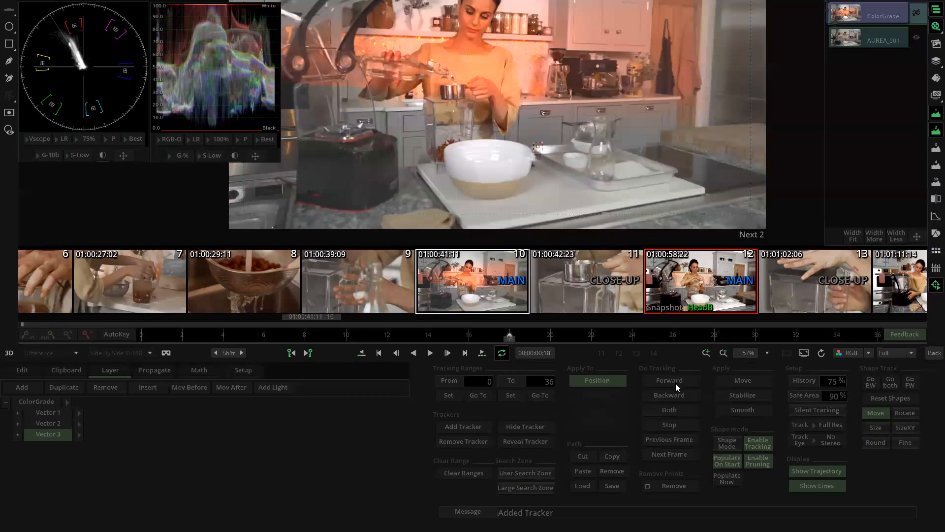
click(667, 410)
Step: Select all points of the Vector 3 shape, target its Tracking parameters, apply the tracker's Move, and check the result at frame 7
click(933, 233)
scroll(489, 108, down, 2)
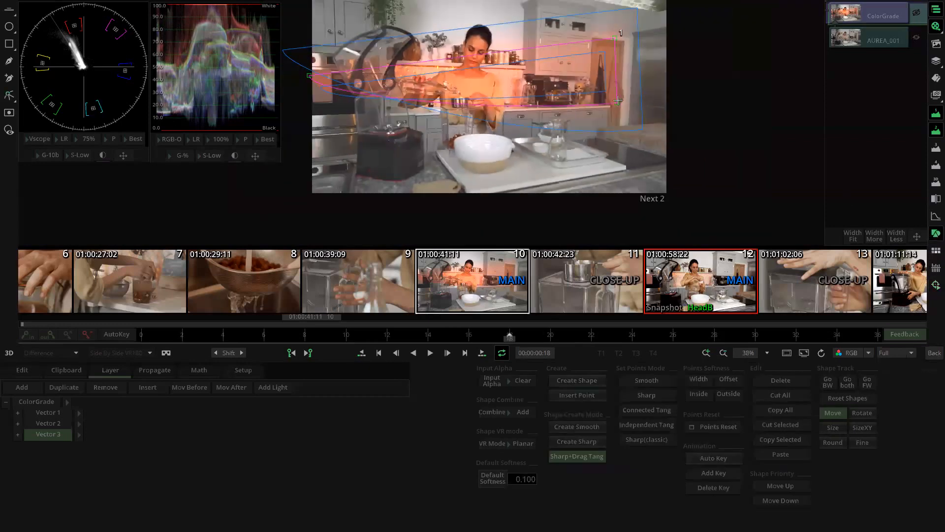
click(616, 102)
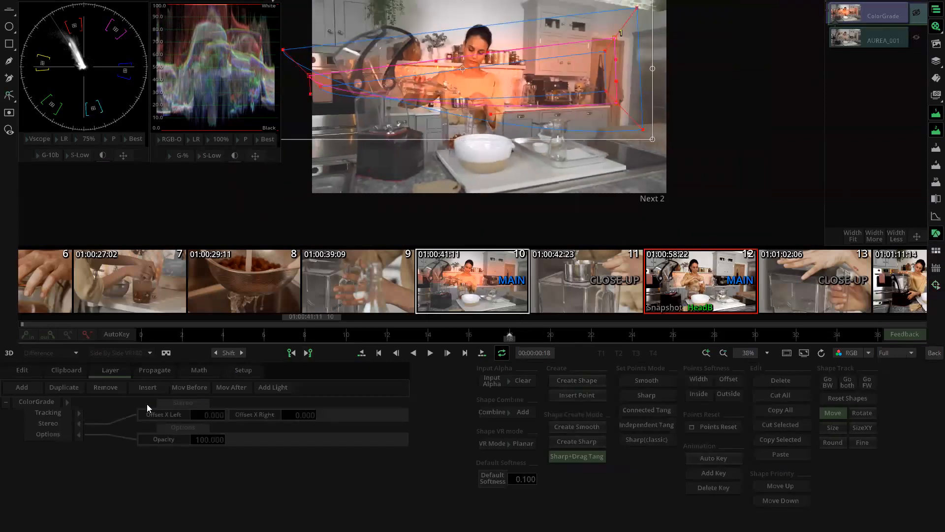
click(77, 413)
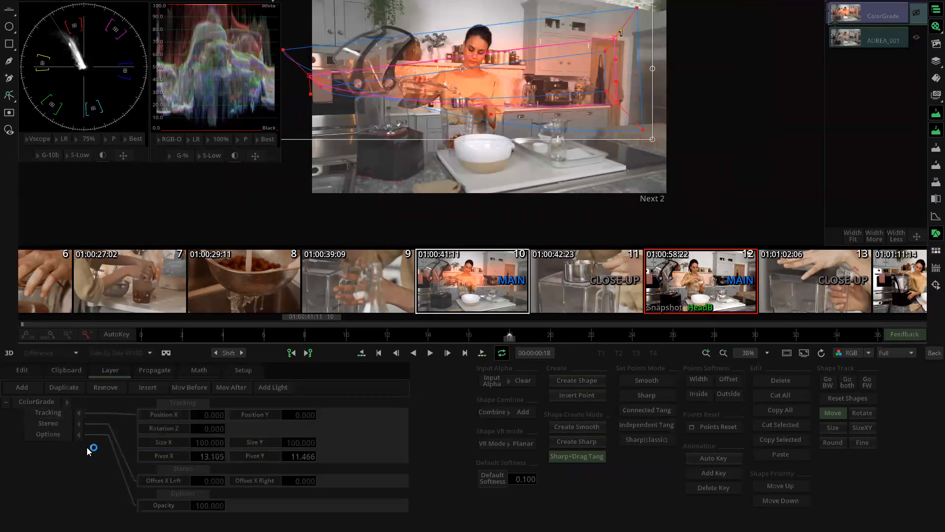
click(67, 412)
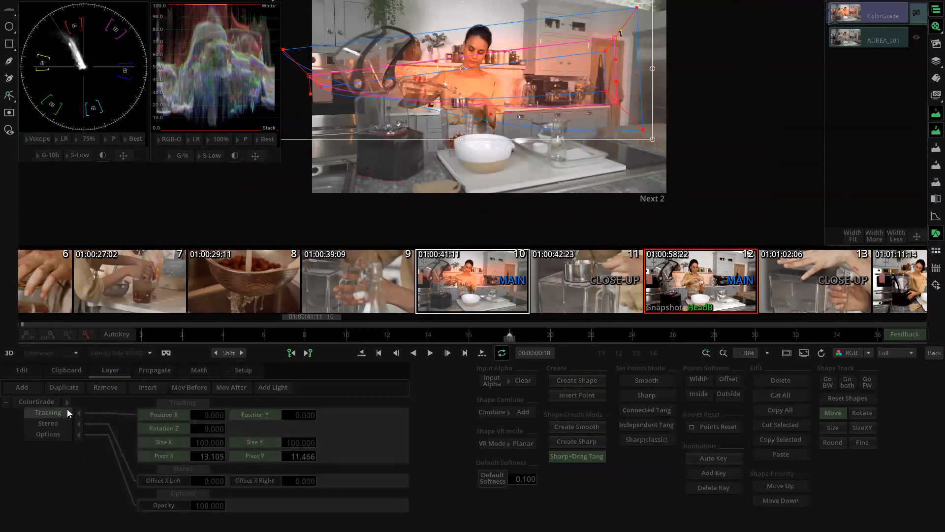
click(934, 286)
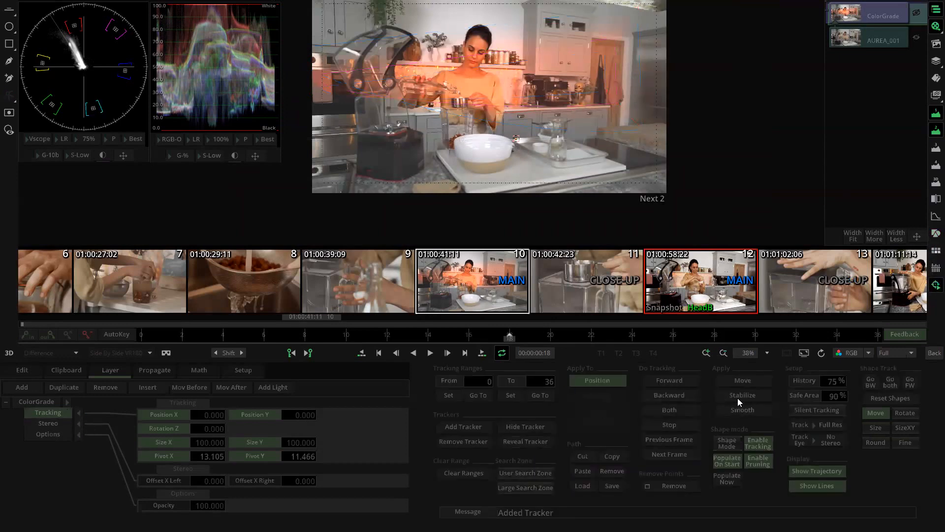
click(743, 381)
drag(118, 336, 472, 172)
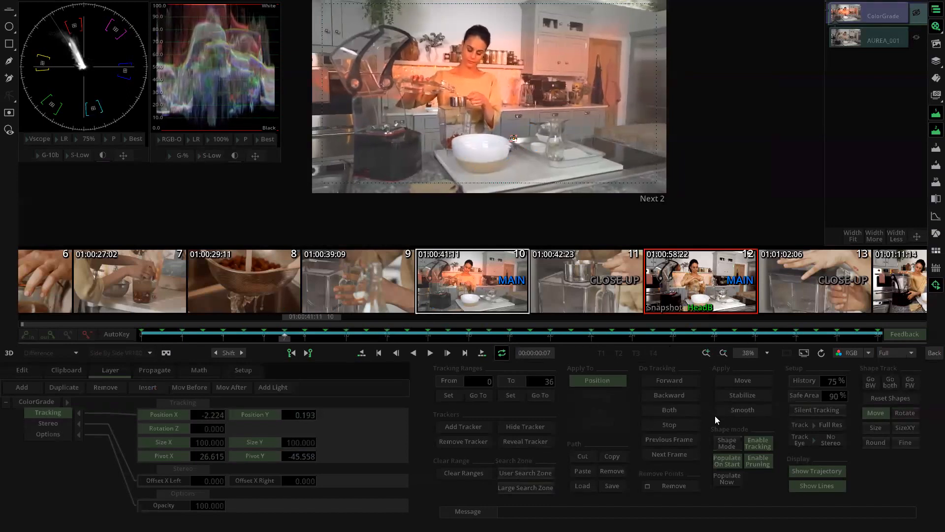
Step: Turn Shape Mode for tracking back on and return to the timeline
click(727, 461)
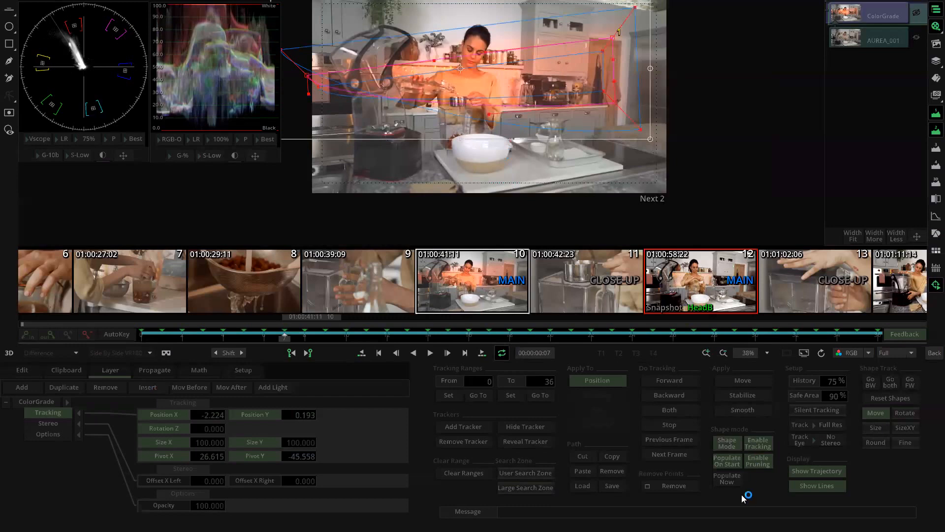
click(932, 354)
double_click(484, 182)
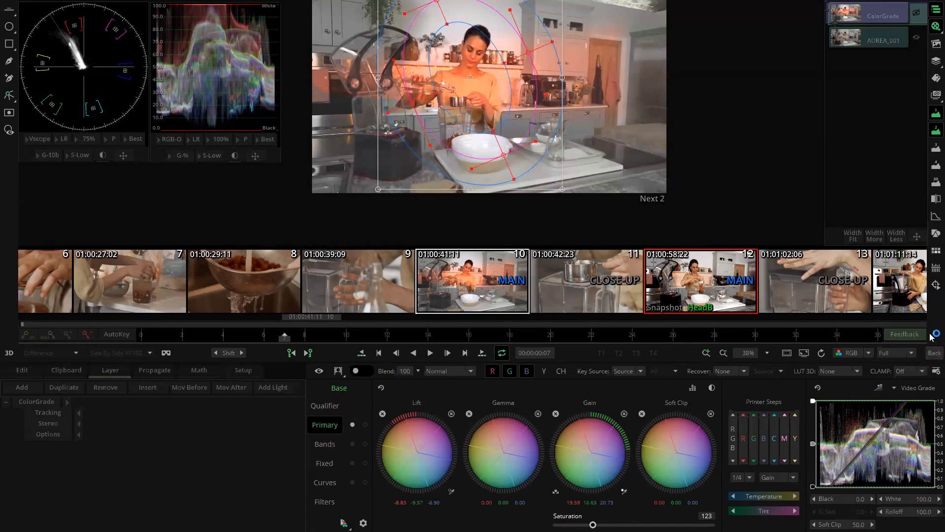
click(932, 354)
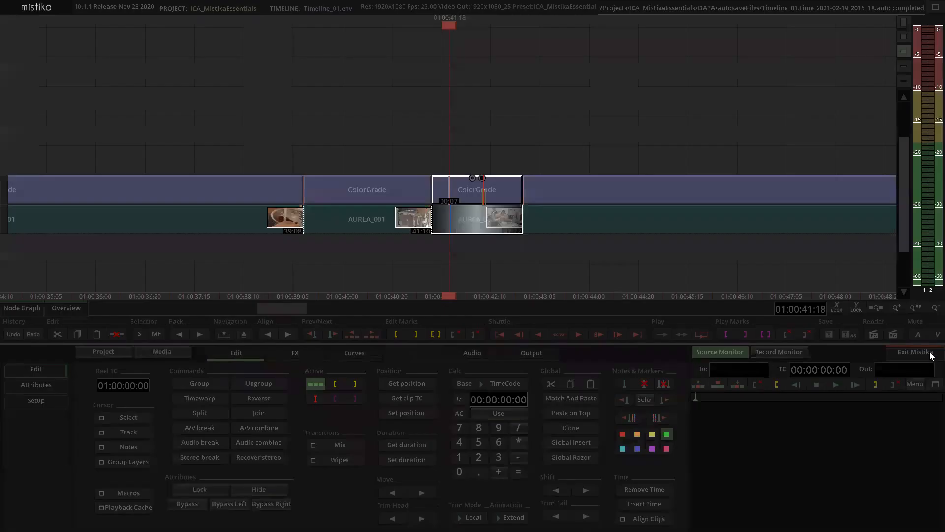
click(536, 111)
scroll(537, 112, down, 10)
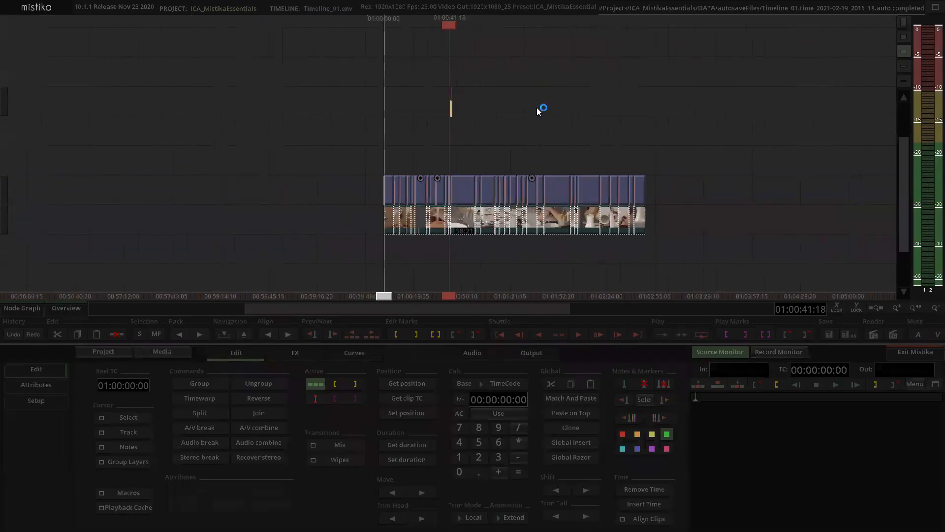
Step: Delete the existing effects above the timeline clips, select all the clips and apply a fresh Color Grade to them
drag(207, 144, 684, 195)
key(Delete)
drag(263, 130, 761, 255)
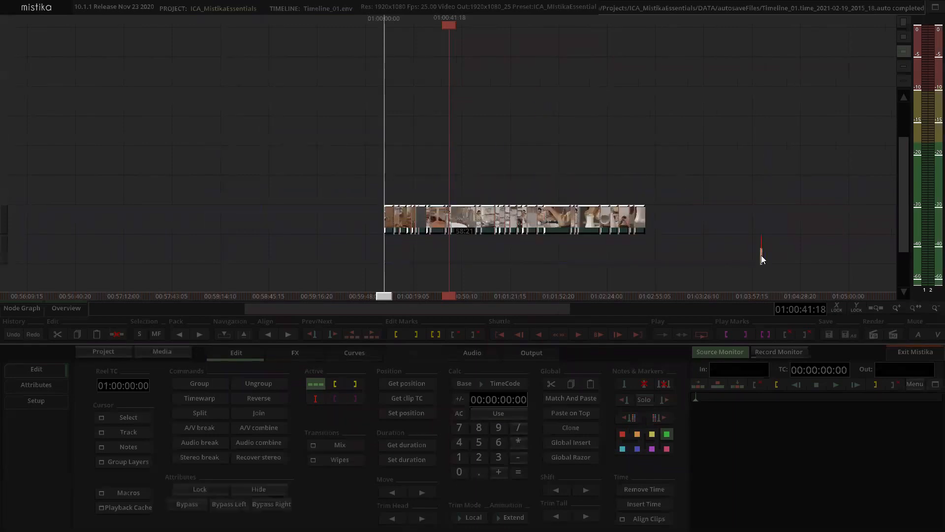
click(315, 352)
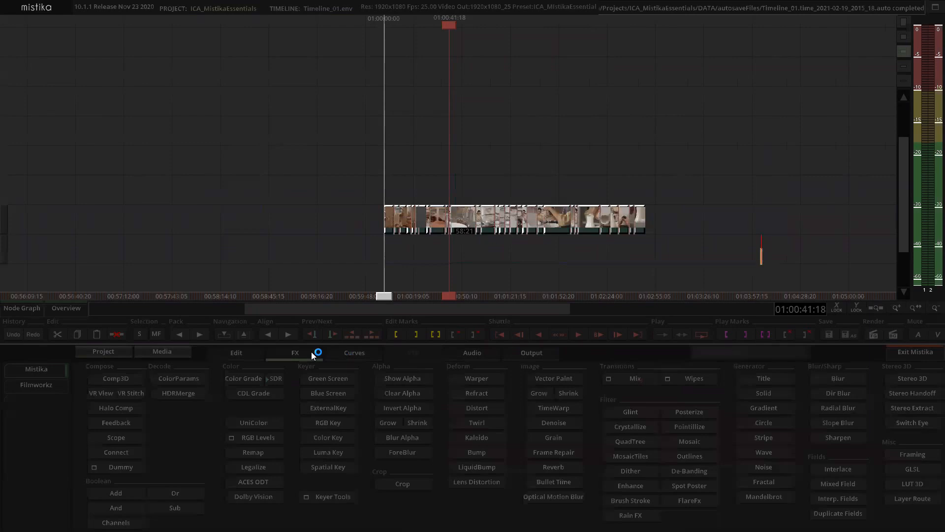
click(244, 381)
click(446, 144)
Step: Display the Record Monitor and use it to preview the timeline around 01:00:53:06
drag(488, 125, 482, 115)
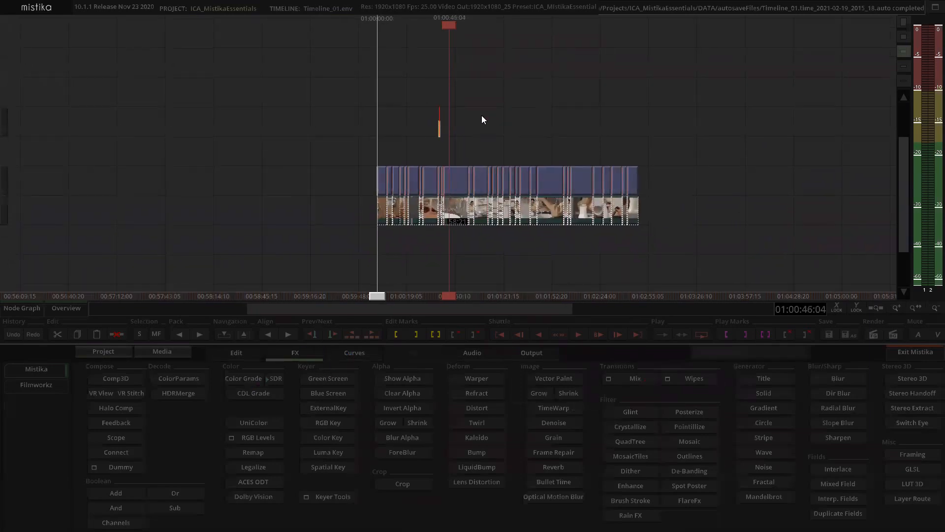
scroll(482, 115, up, 4)
scroll(481, 115, down, 1)
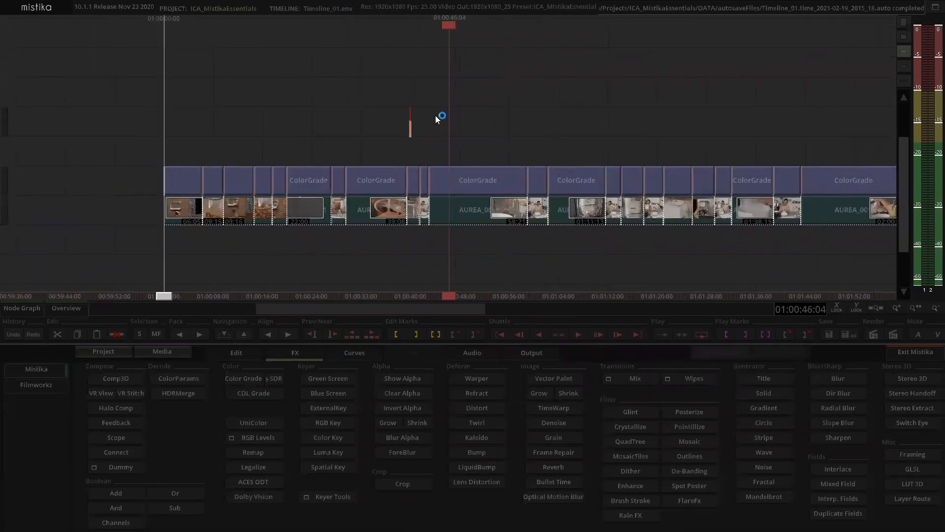
scroll(489, 111, down, 2)
click(473, 110)
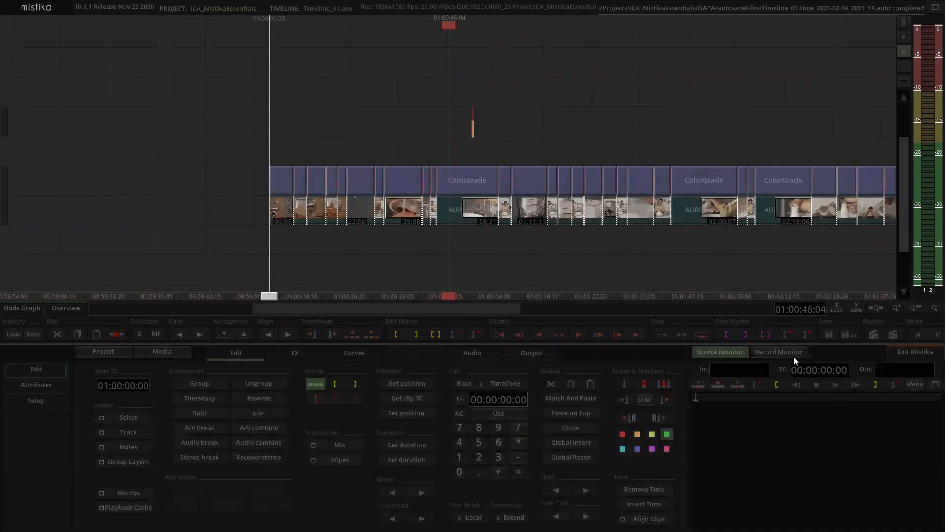
click(793, 355)
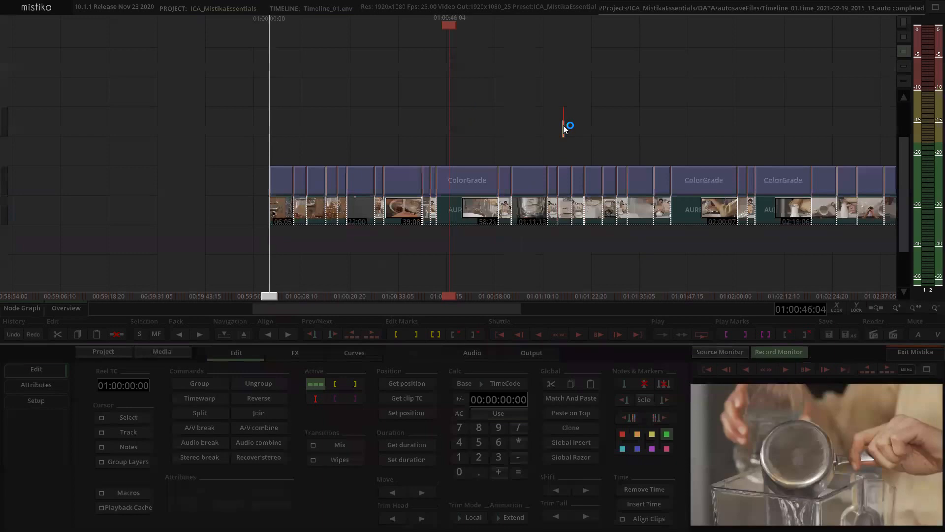
key(space)
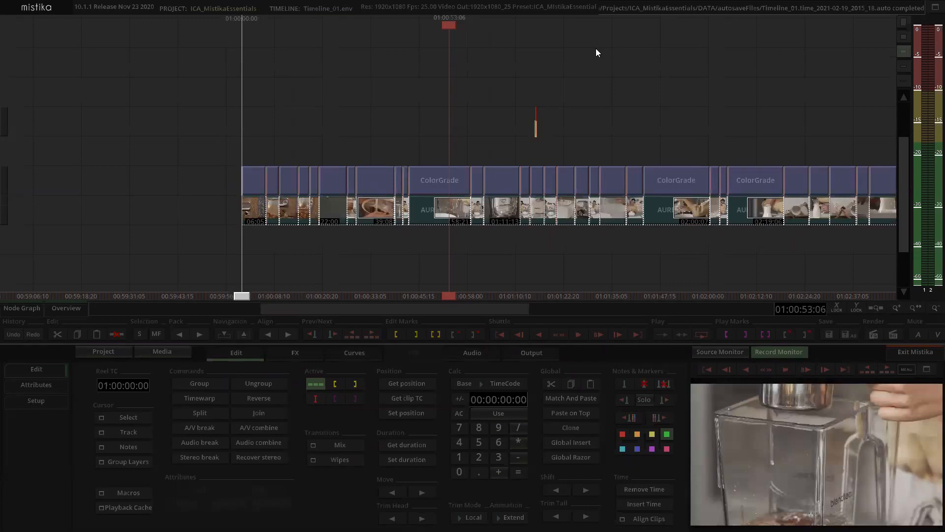
Step: Play on to the wide kitchen shot around 01:01:01:05 and open its ColorGrade effect for editing
right_click(506, 165)
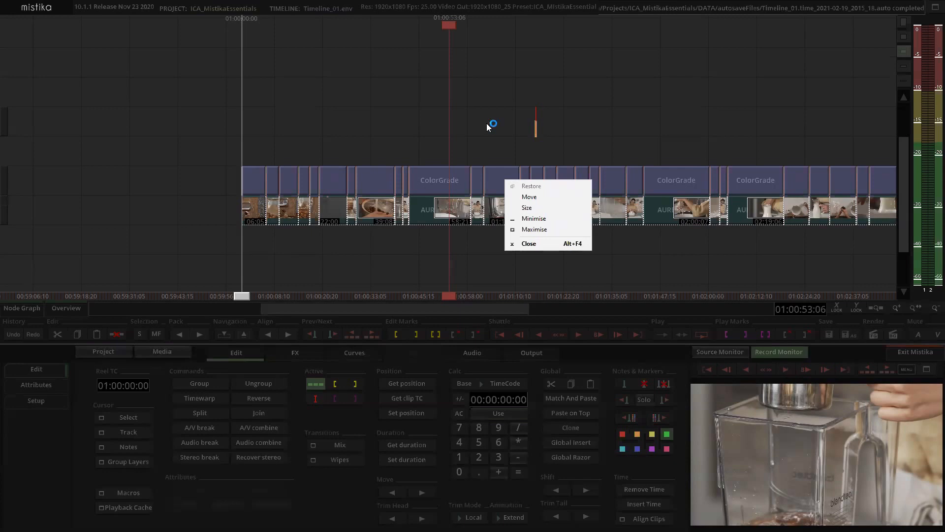
click(487, 123)
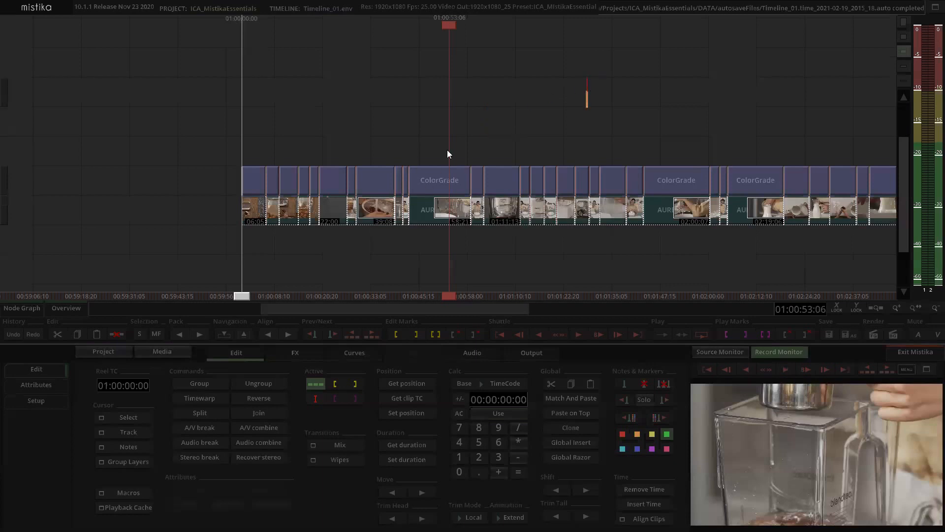
key(space)
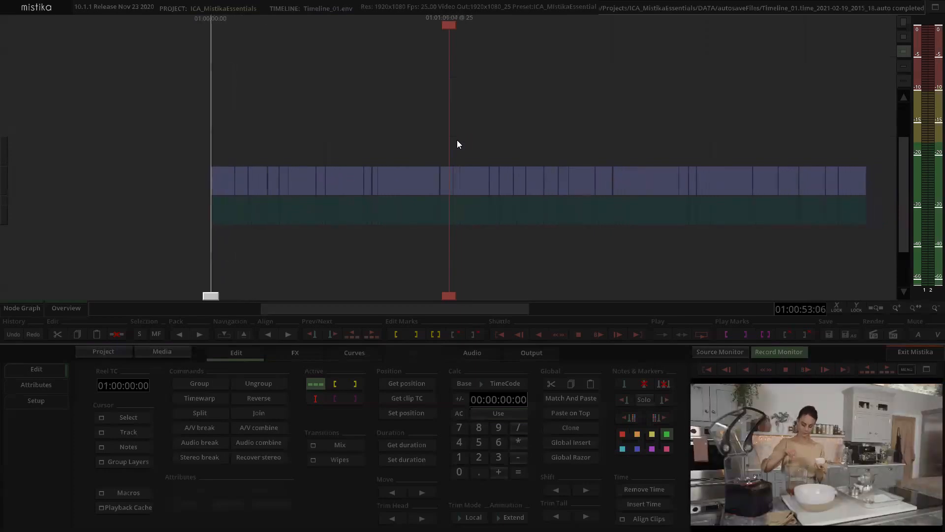
key(space)
scroll(478, 125, up, 4)
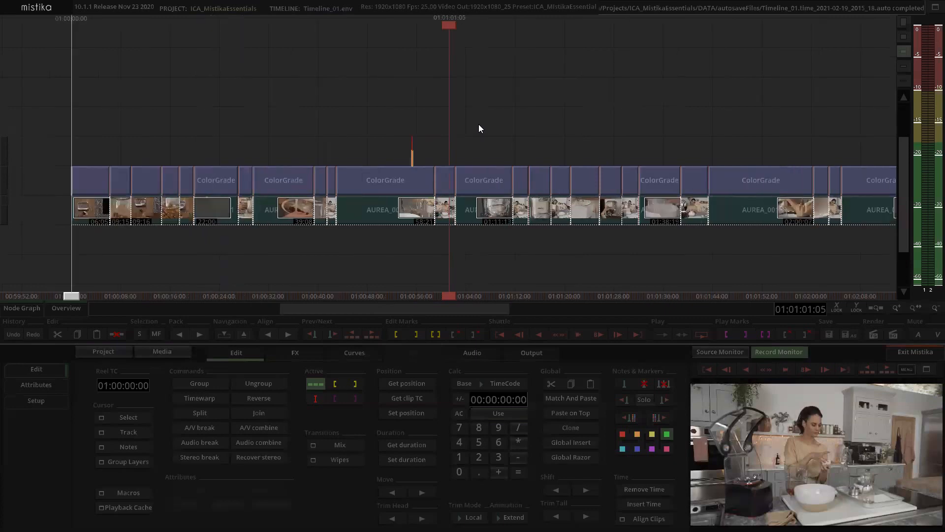
click(449, 169)
double_click(449, 169)
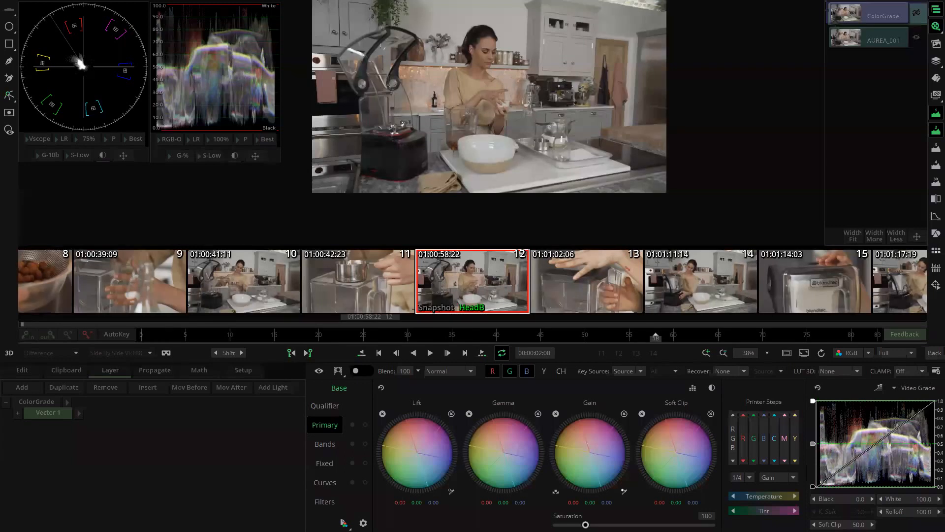
key(super)
key(super)
key(super)
key(super)
Step: In the Primary correction, lower Lift to about -9 and raise Gain to about 13
drag(439, 431, 403, 441)
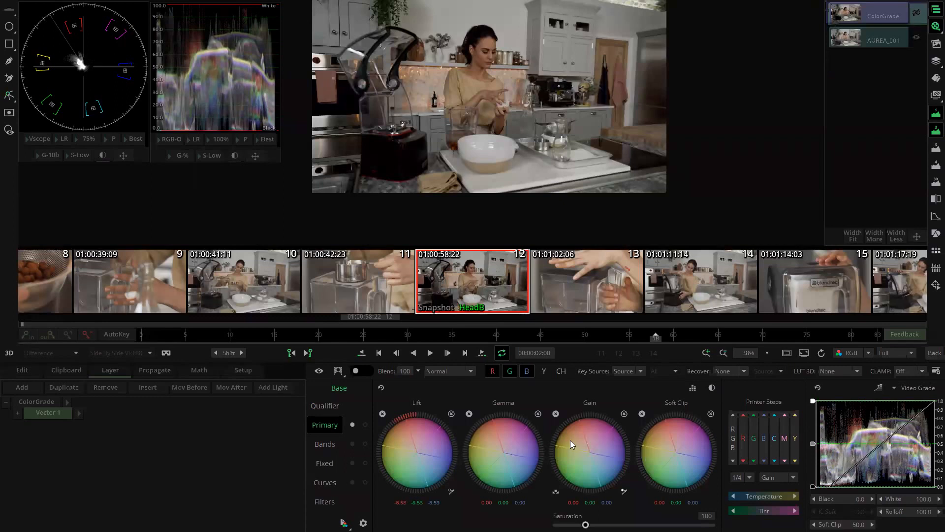
drag(562, 441, 590, 454)
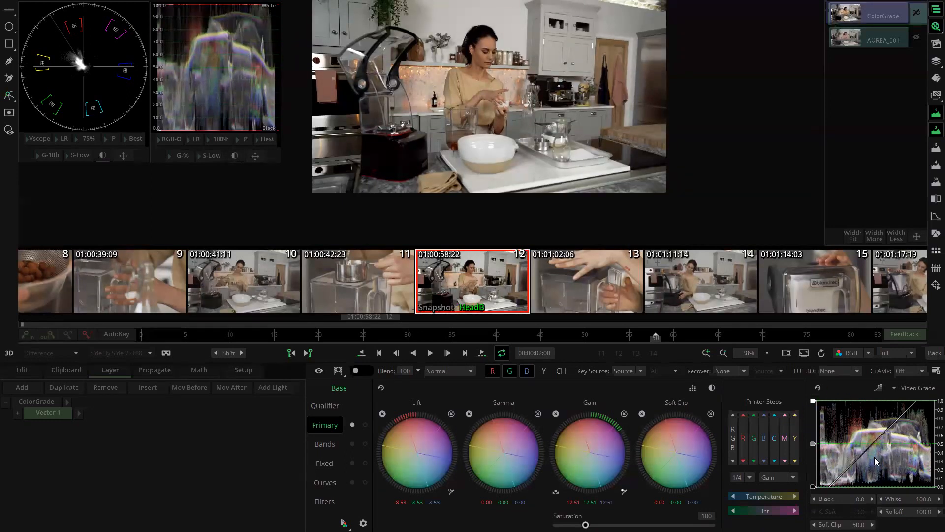
drag(574, 438, 573, 437)
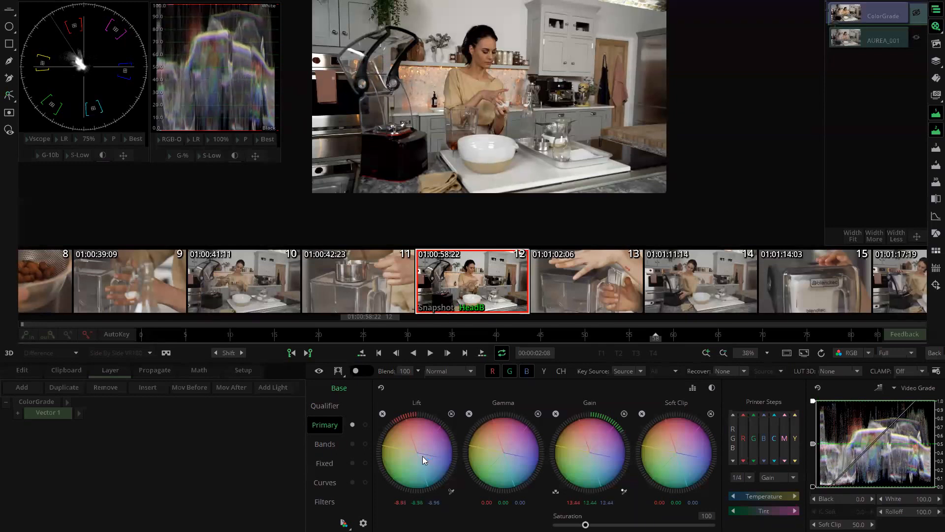
Step: In the Bands correction, darken Shadows to about 10.72, brighten Highlights to about -16.64 and shift the Midtones toward warmer tones
click(328, 445)
drag(503, 439, 464, 460)
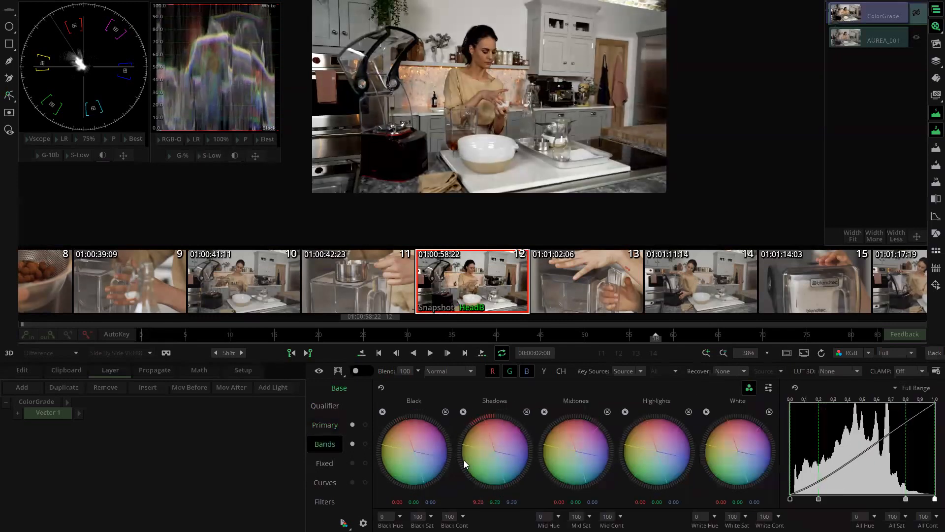
mouse_move(655, 438)
mouse_down()
mouse_move(652, 448)
mouse_move(662, 448)
mouse_move(596, 438)
mouse_move(640, 440)
mouse_up()
drag(490, 438, 482, 439)
mouse_move(657, 442)
mouse_down()
mouse_move(674, 443)
mouse_move(666, 450)
mouse_up()
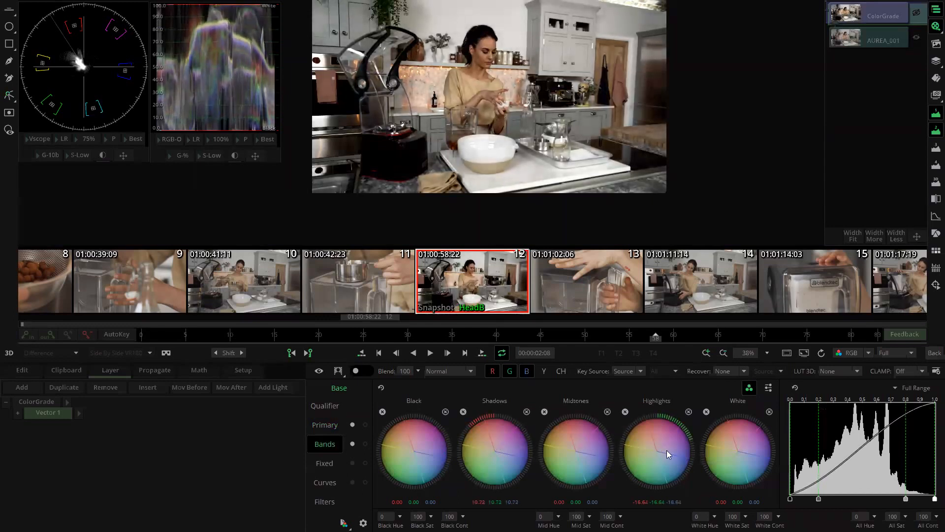
drag(580, 451, 558, 418)
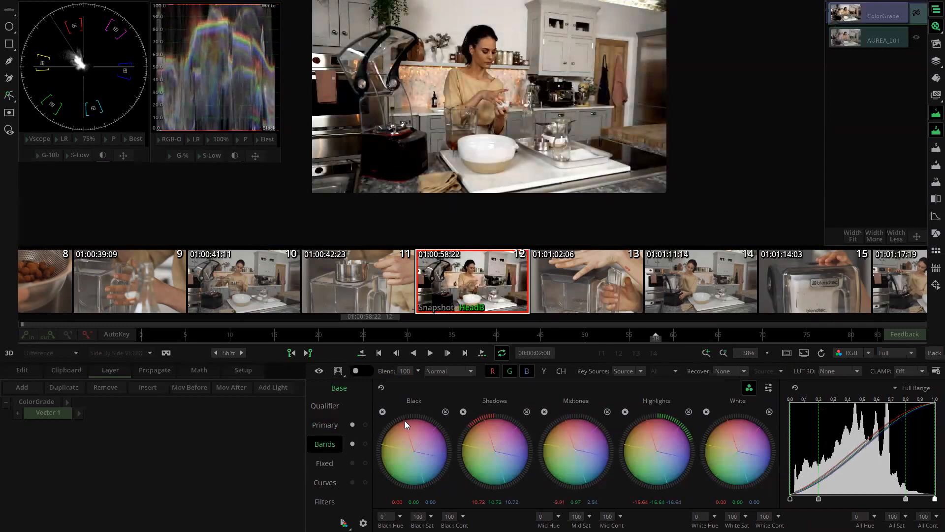
Step: Try shifting the red hue to 32 in the Fixed correction, inspect the picture and reset it
click(335, 461)
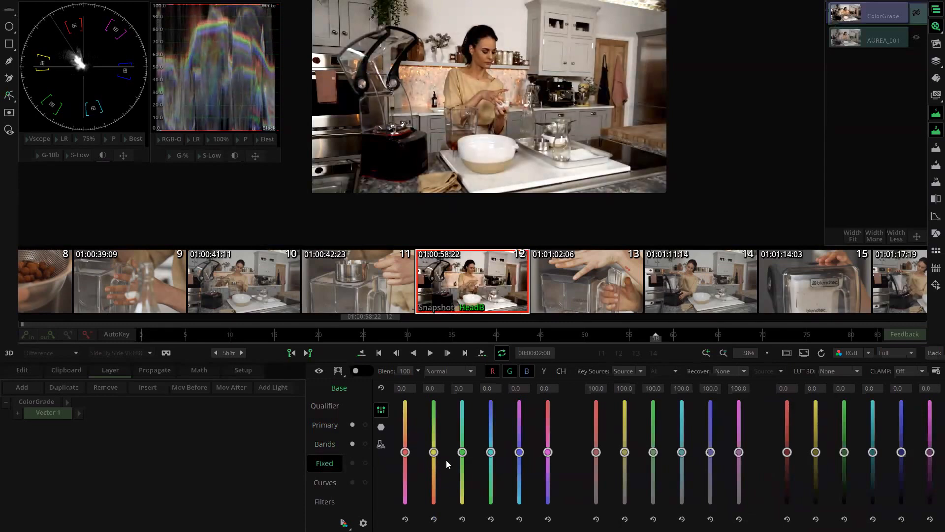
scroll(479, 169, up, 5)
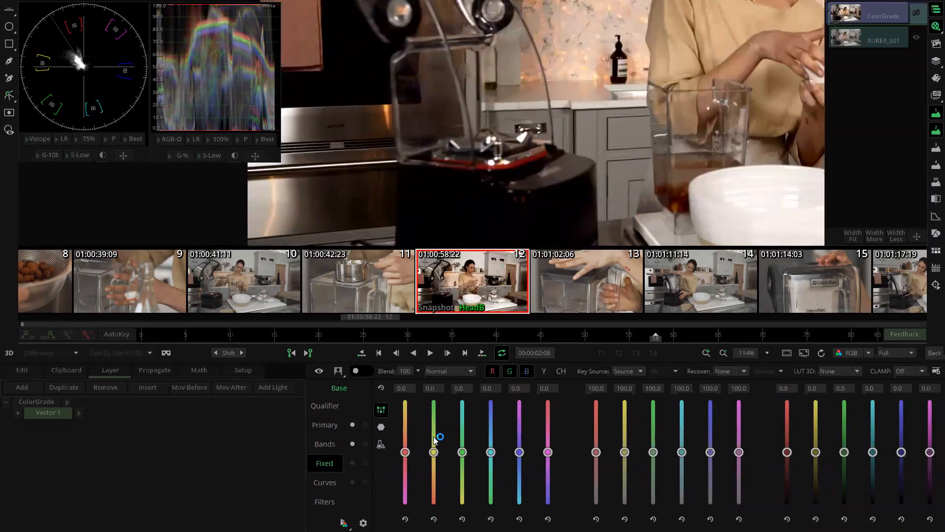
drag(405, 452, 405, 436)
scroll(664, 71, down, 2)
scroll(683, 88, down, 1)
scroll(681, 86, up, 1)
drag(685, 97, 644, 163)
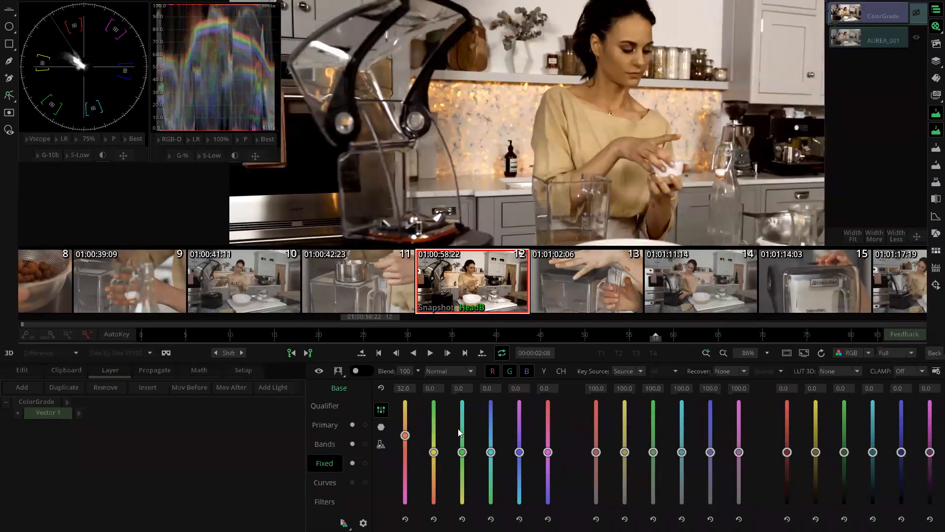
click(405, 518)
Step: Set the yellow hue shift to 100 in the Fixed correction, and briefly try a brighter green luminance before resetting it
drag(434, 452, 448, 368)
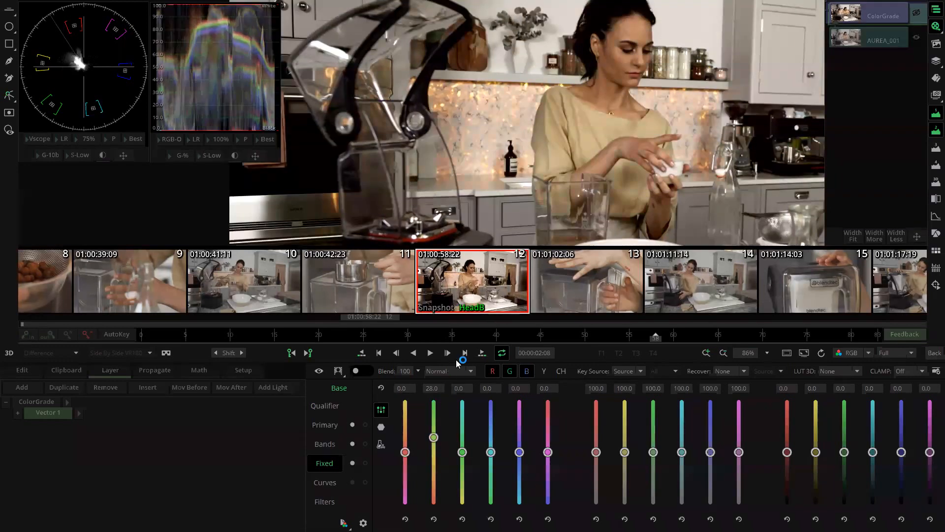
drag(570, 130, 532, 91)
drag(599, 138, 554, 177)
scroll(639, 140, up, 1)
drag(640, 140, 544, 179)
scroll(544, 179, up, 2)
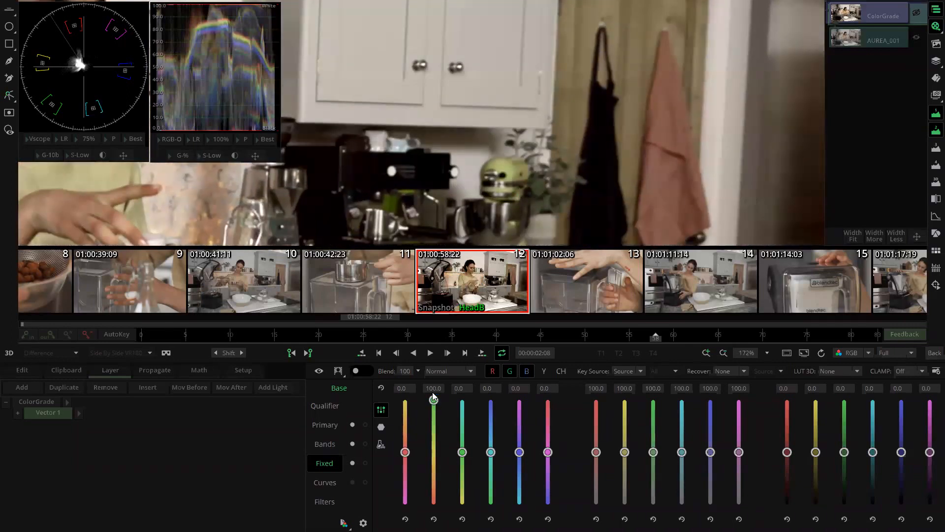
mouse_move(844, 452)
mouse_down()
mouse_move(843, 412)
mouse_move(842, 440)
mouse_up()
click(844, 519)
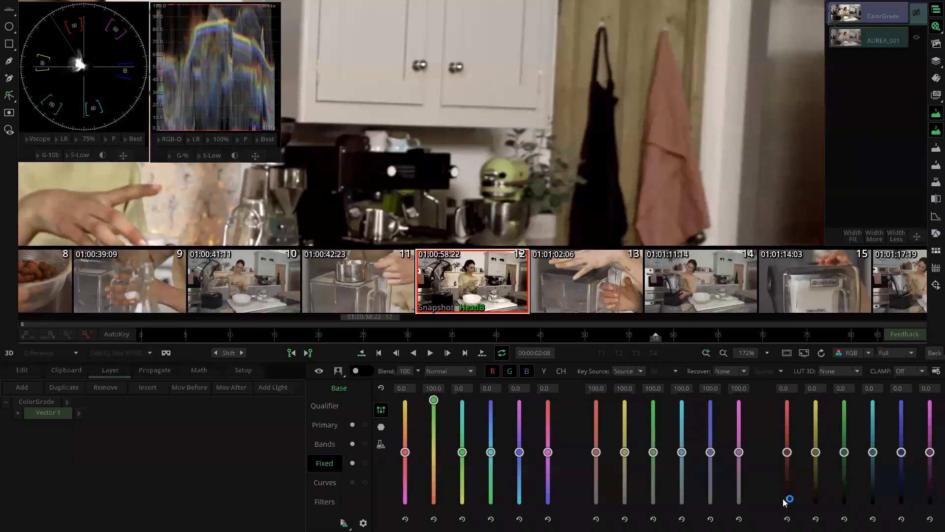
Step: In the Curves correction, add preset control points to the RGB curve and to the hue-versus-hue (H-H) curve
click(319, 485)
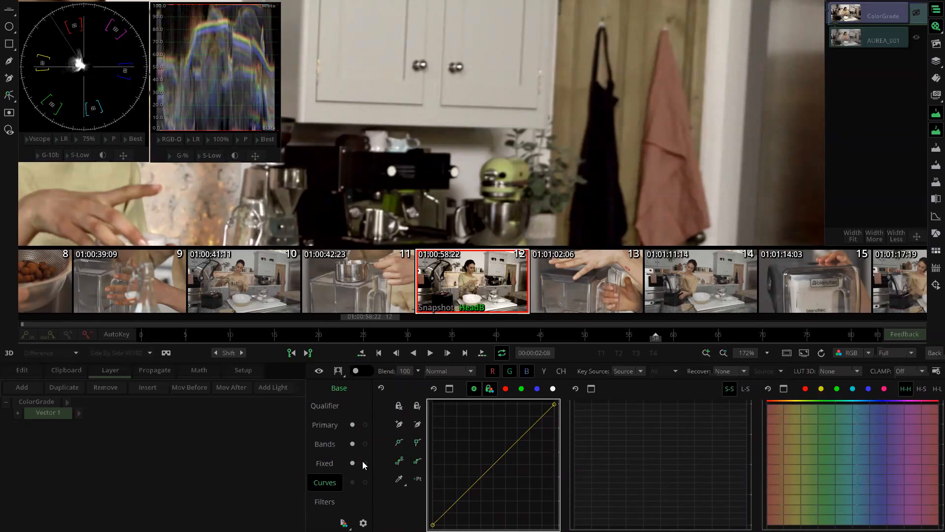
click(325, 463)
click(418, 478)
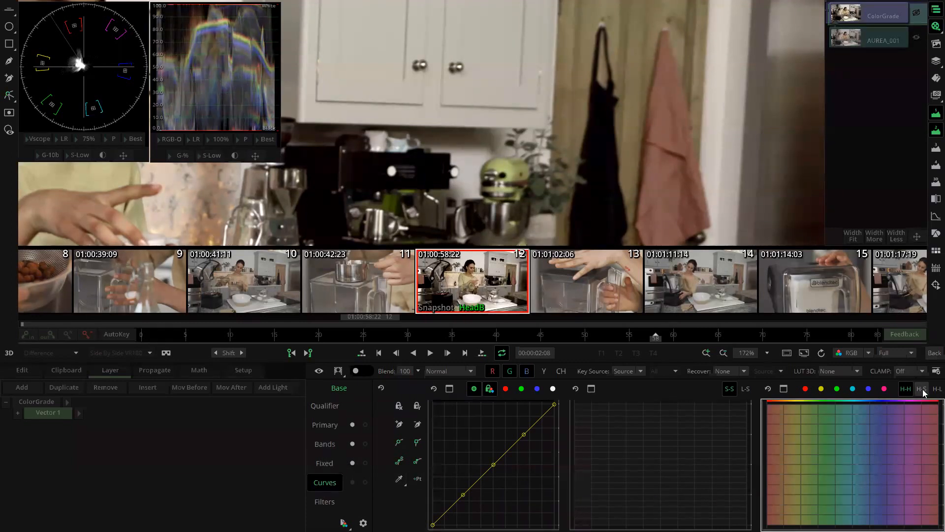
click(418, 479)
Step: Enlarge the hue-versus-hue curve in a widened HSL Curves Editor, raise its green point and close the editor
click(784, 388)
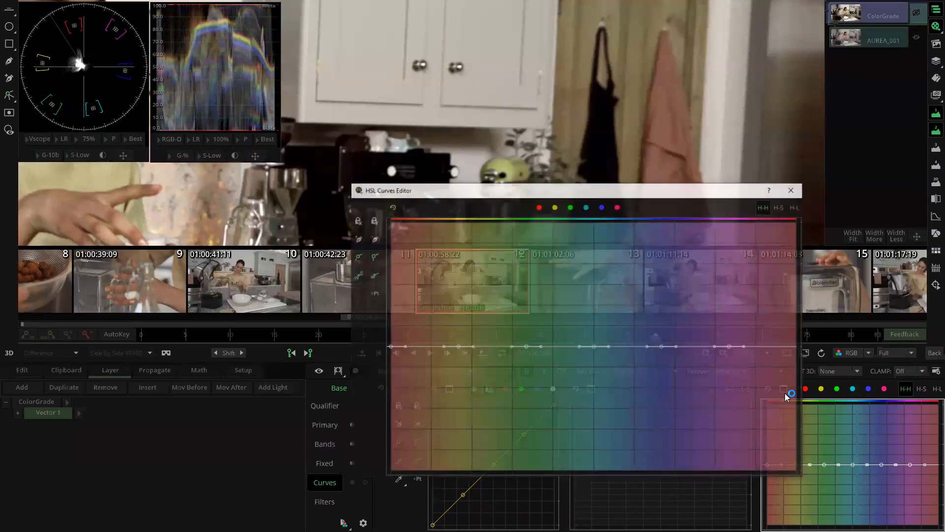
drag(433, 192, 294, 183)
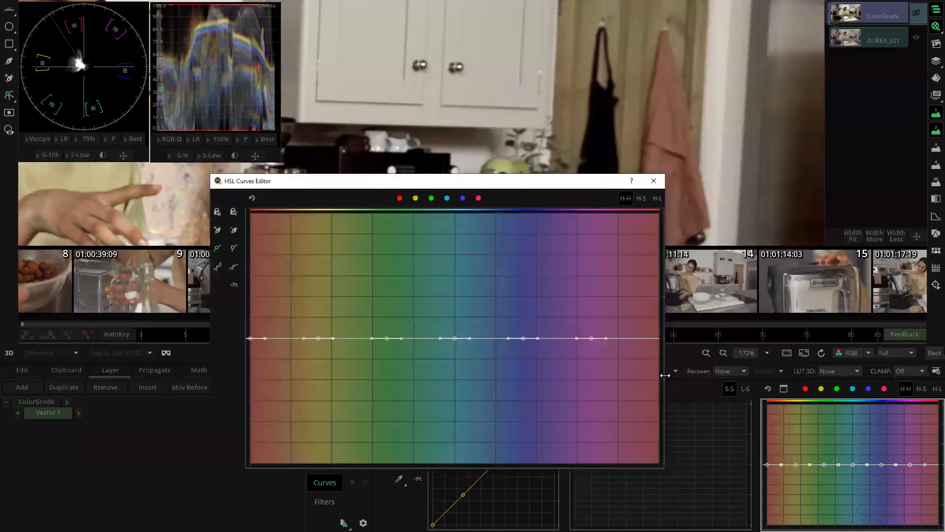
drag(664, 375, 822, 375)
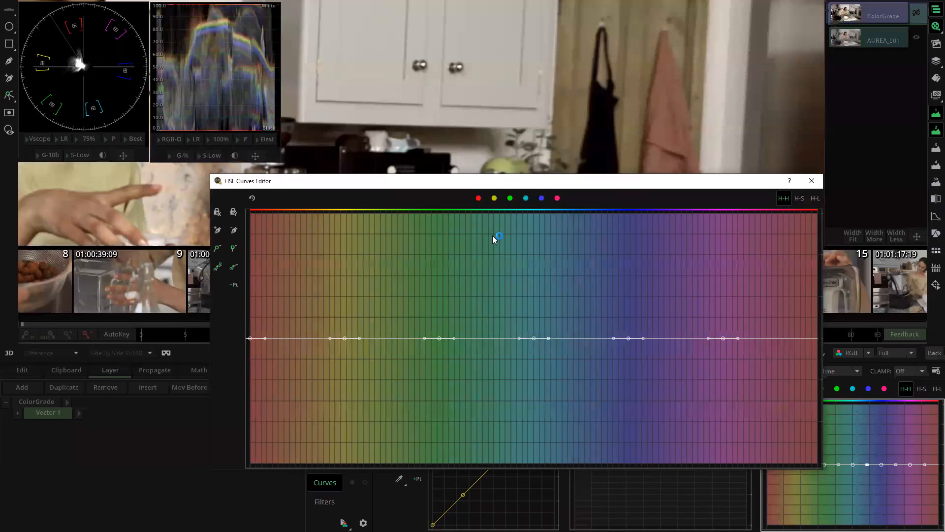
drag(448, 182, 492, 270)
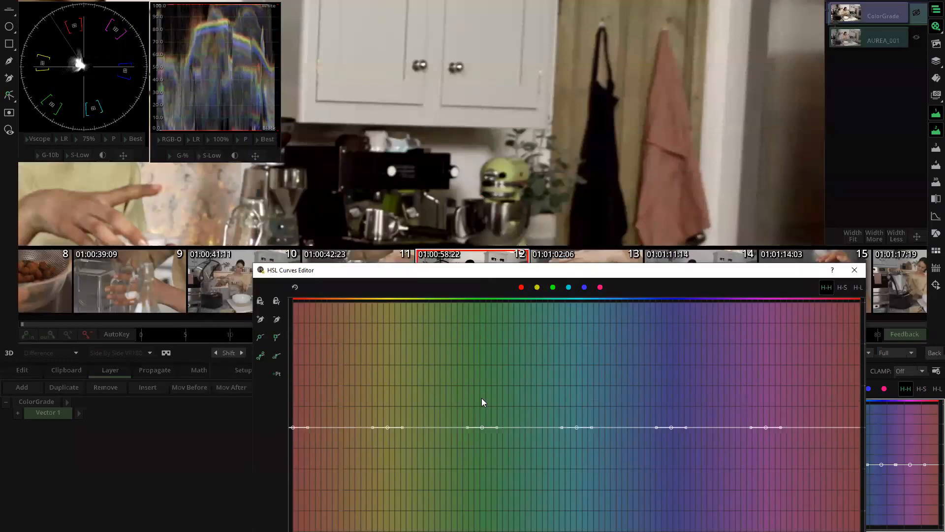
drag(482, 427, 463, 345)
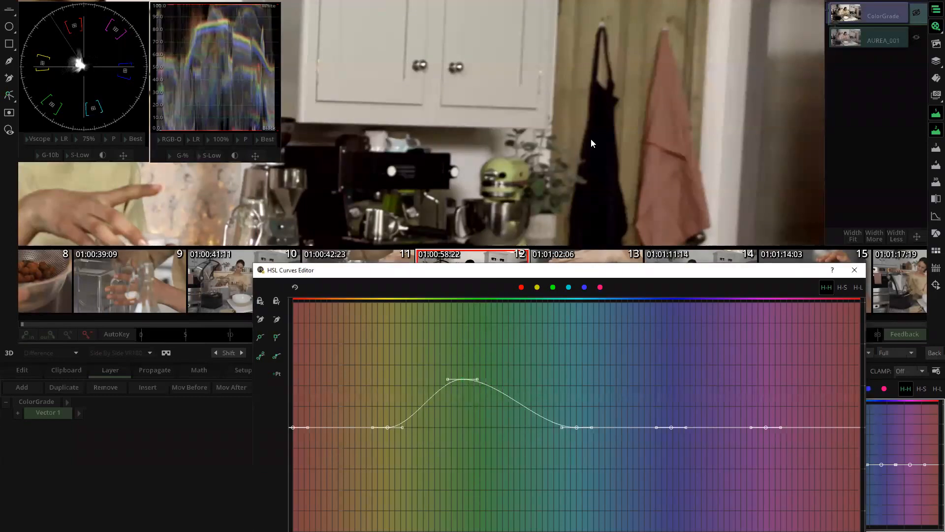
click(854, 270)
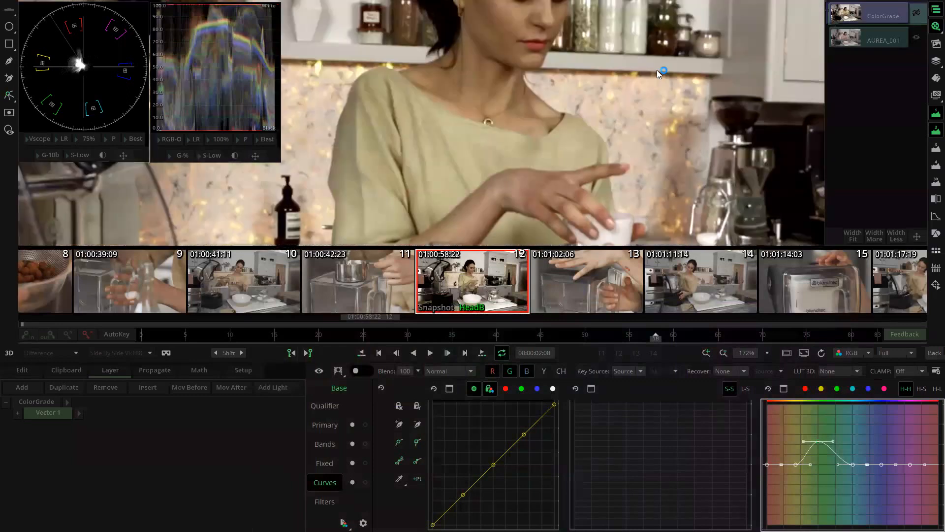
Step: Lower the green point of the hue-versus-hue curve to a slight bump and look back over the Primary, Bands and Fixed corrections
scroll(538, 136, down, 5)
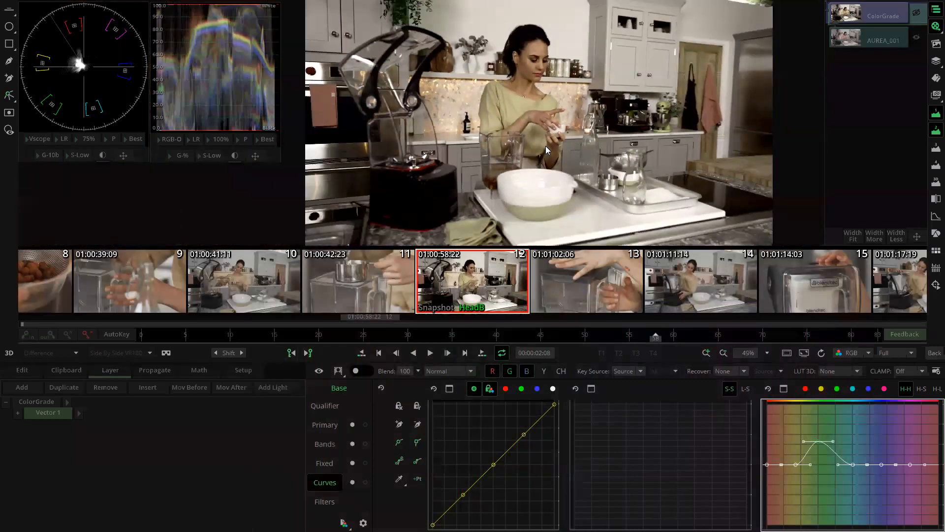
drag(819, 443, 814, 467)
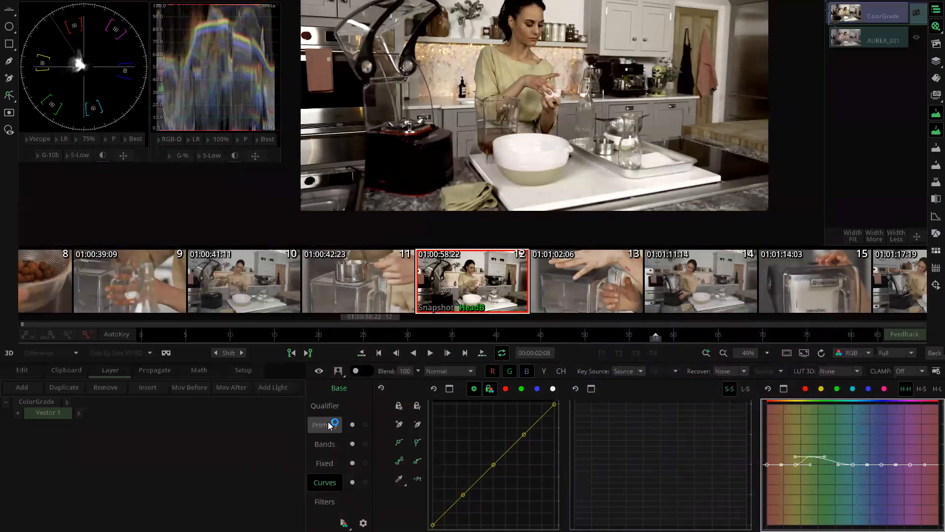
click(325, 425)
click(323, 443)
click(330, 463)
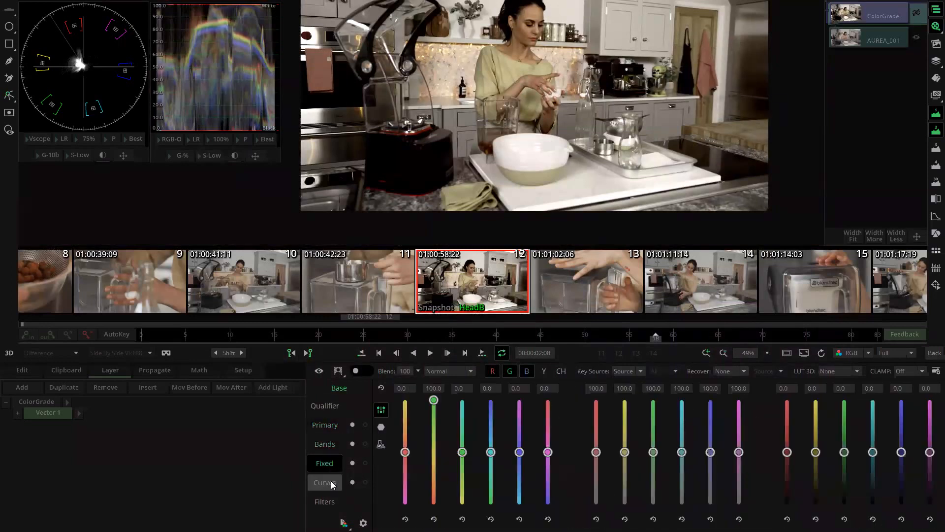
Step: Revisit the Curves correction, then in Primary lower the gain to about 10.6 and raise the saturation to 144
click(333, 483)
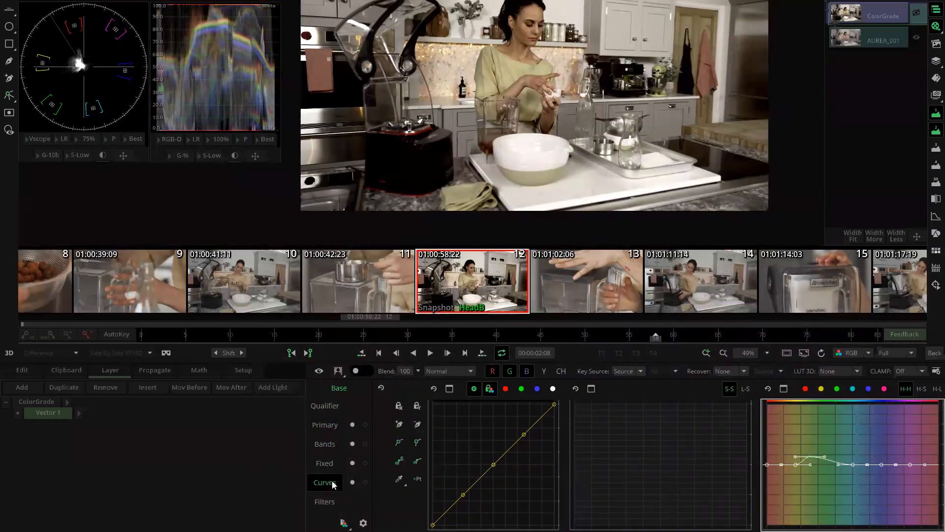
click(328, 431)
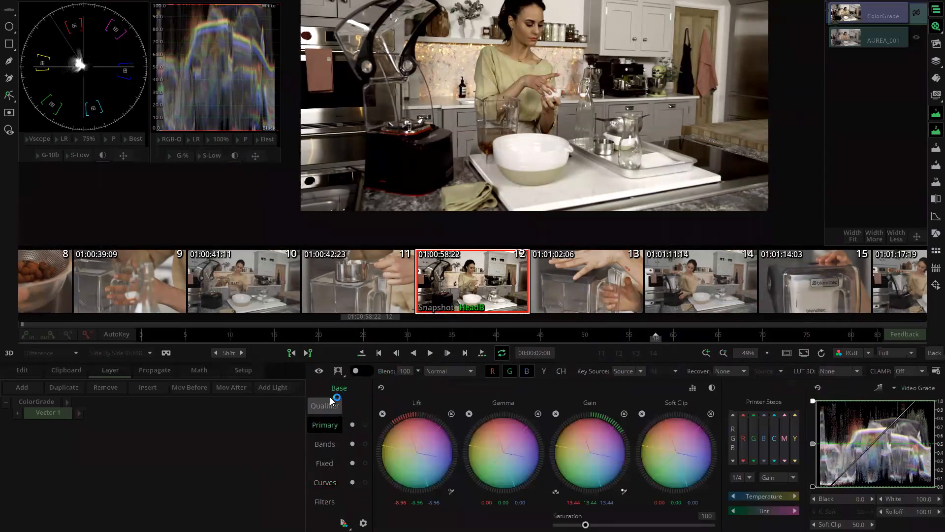
click(325, 481)
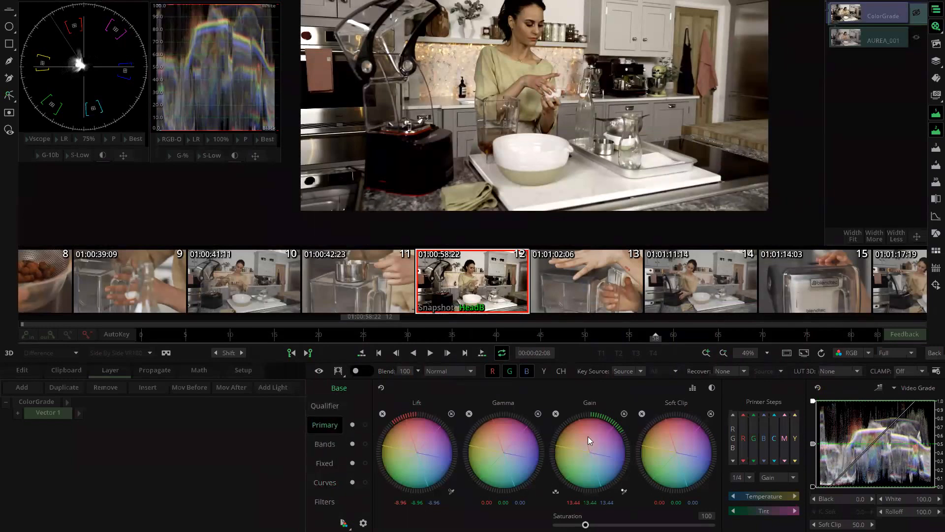
drag(611, 431, 596, 427)
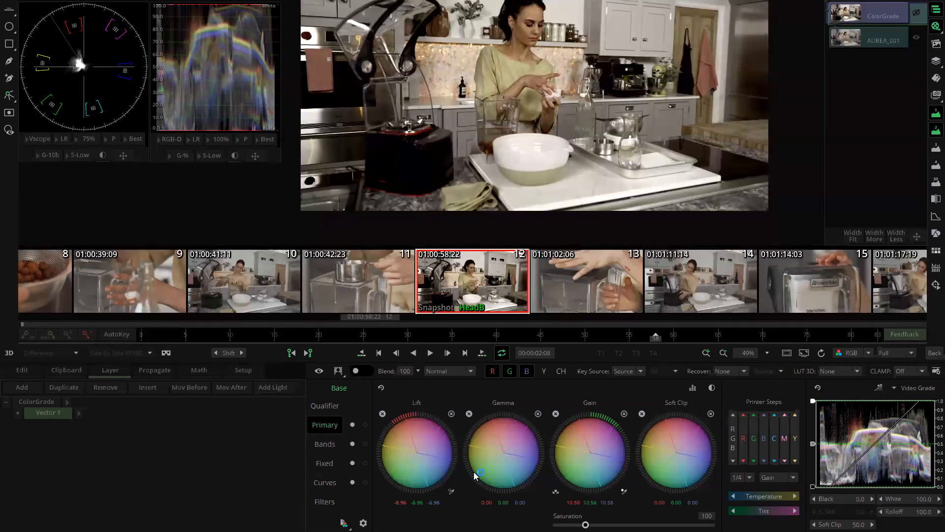
drag(585, 524, 600, 524)
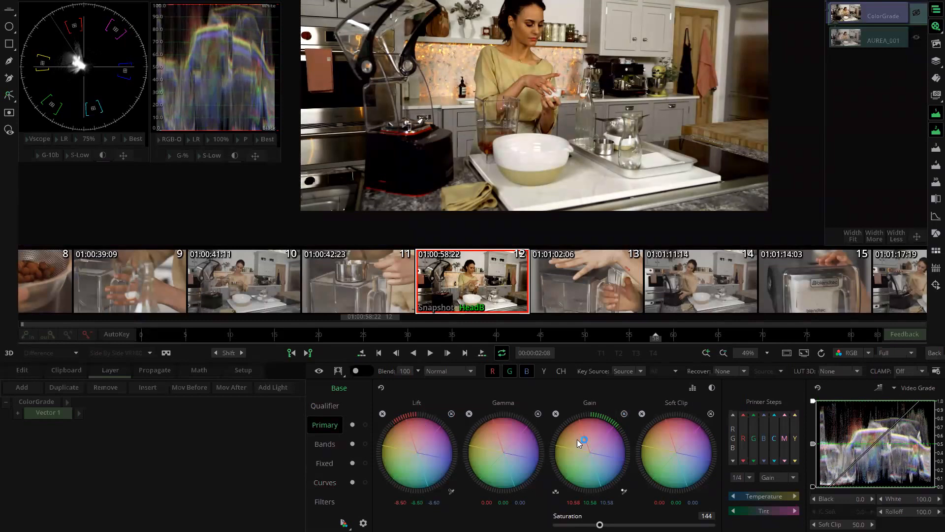
drag(602, 440, 595, 436)
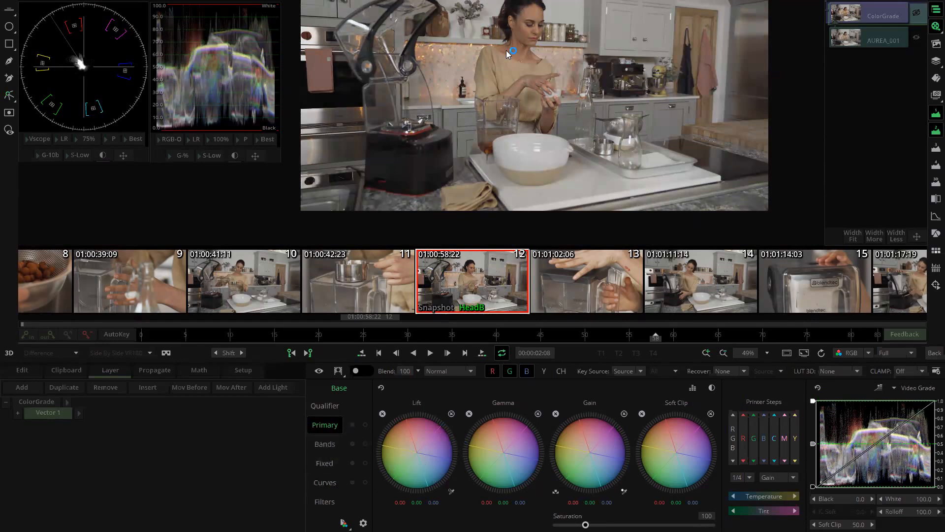
Step: Switch the Primary wheels to contrast mode and increase the contrast, to about -13.1 lift and 13.2 gain
scroll(570, 168, up, 3)
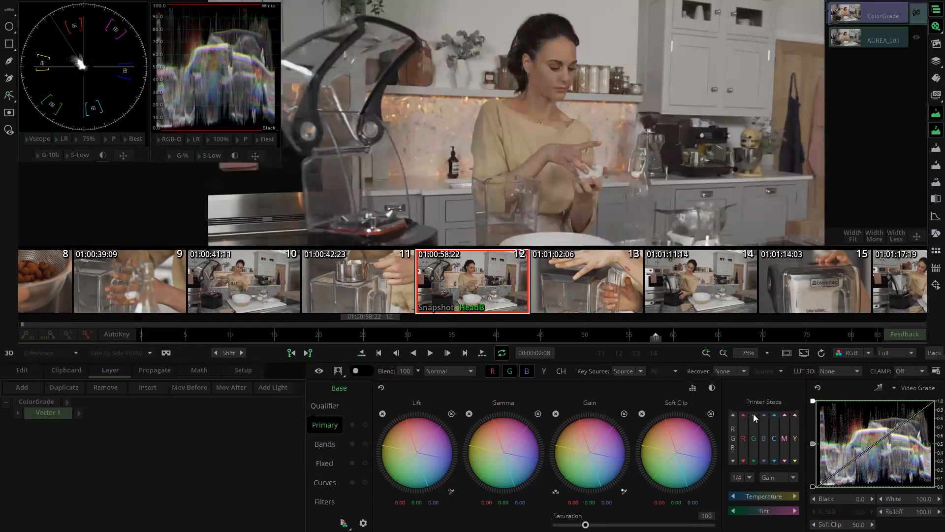
click(714, 387)
mouse_move(588, 441)
mouse_down()
mouse_move(622, 451)
mouse_move(601, 449)
mouse_up()
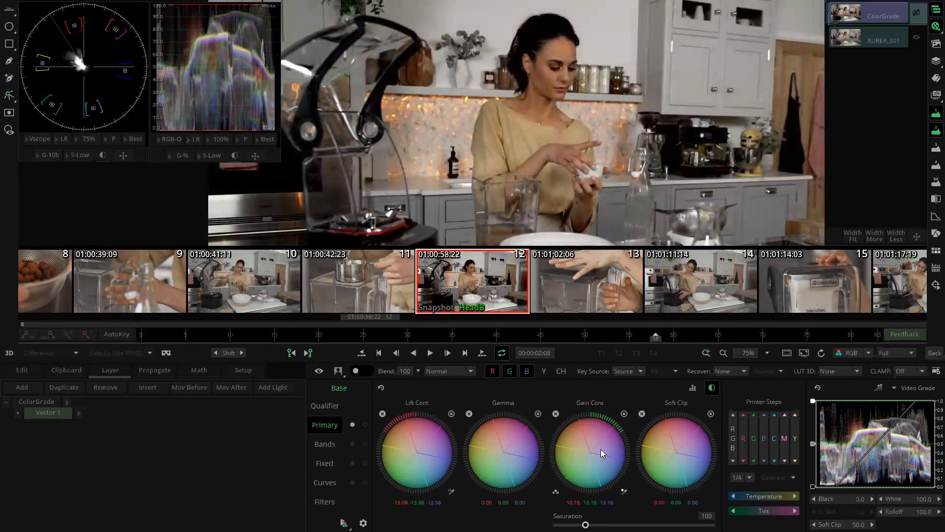
Step: In the Fixed correction, set the red hue shift to -100 and the red saturation to 142
click(327, 464)
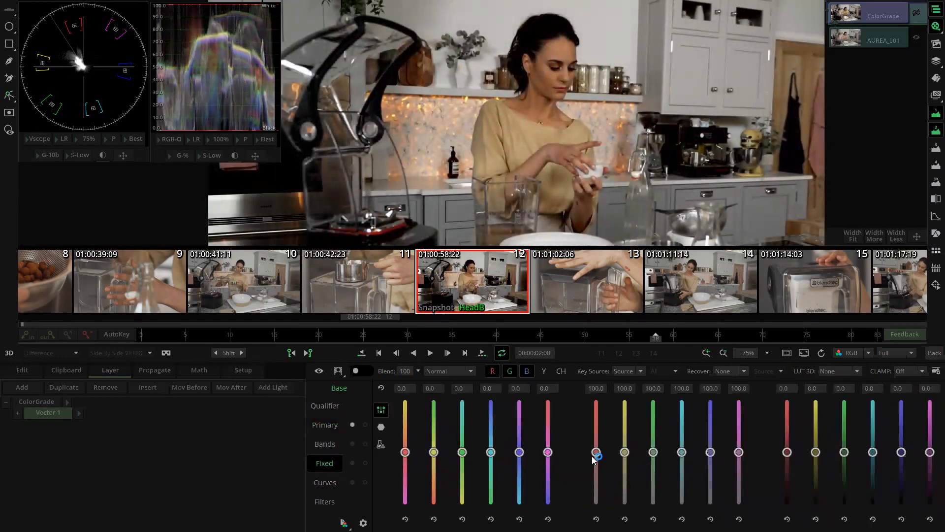
drag(407, 454, 405, 503)
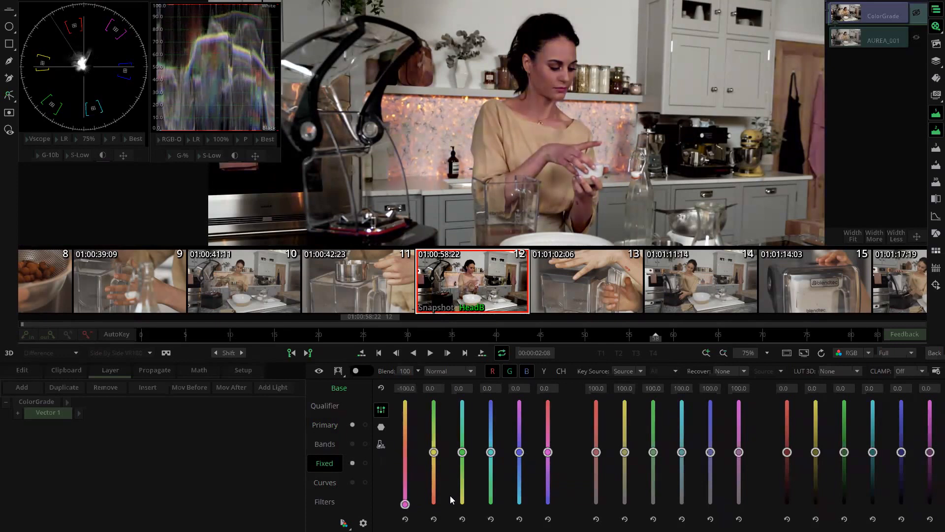
drag(596, 451, 596, 429)
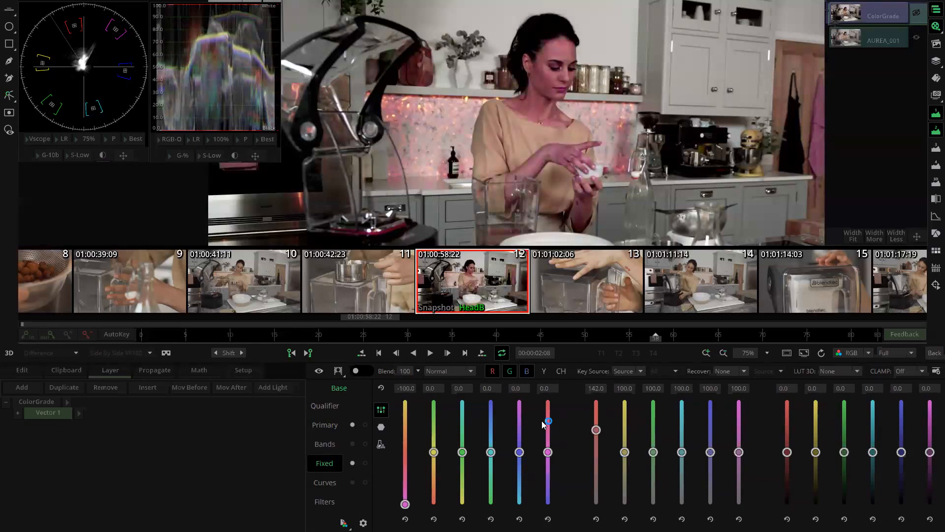
Step: Add a second vector to the Color Grade and set its magenta hue shift to -100 in the Fixed correction
click(93, 401)
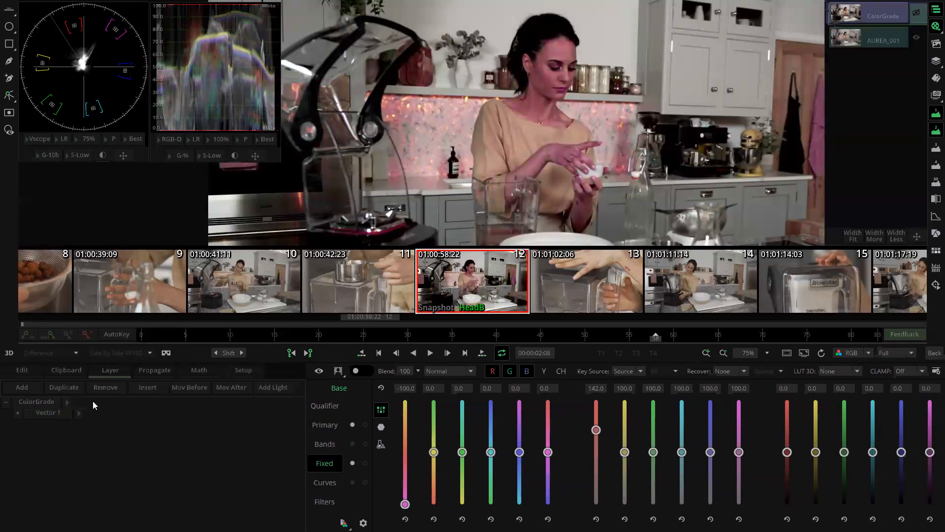
click(32, 386)
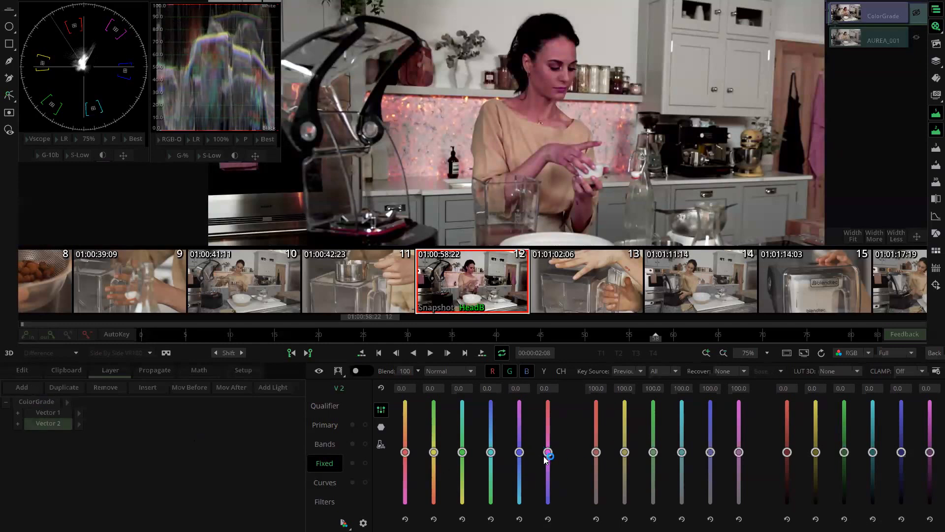
drag(547, 452, 588, 504)
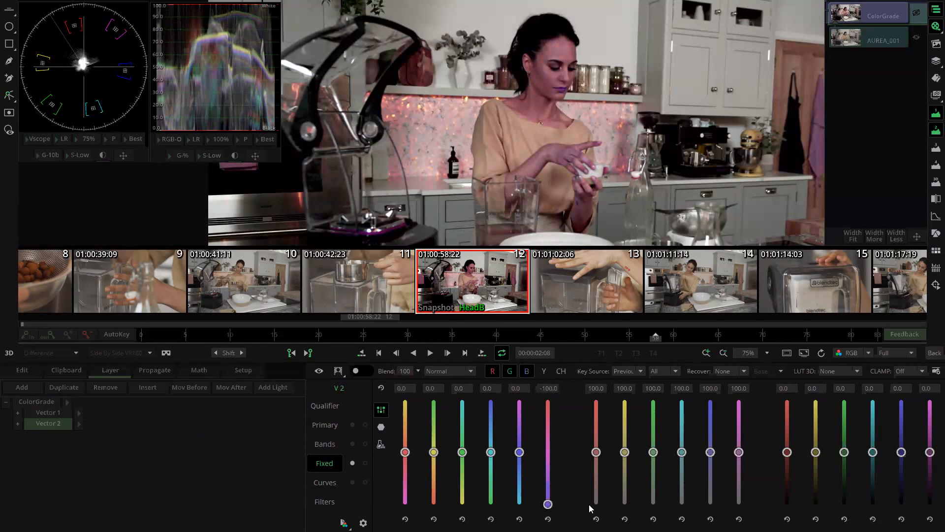
Step: Reset the corrections in both Vector 2 and Vector 1, and leave Vector 2 selected
click(48, 416)
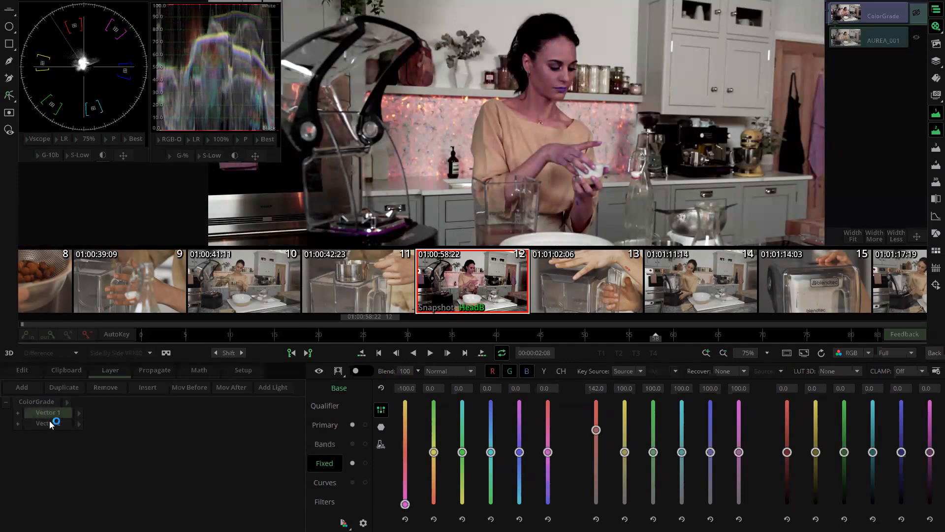
click(48, 423)
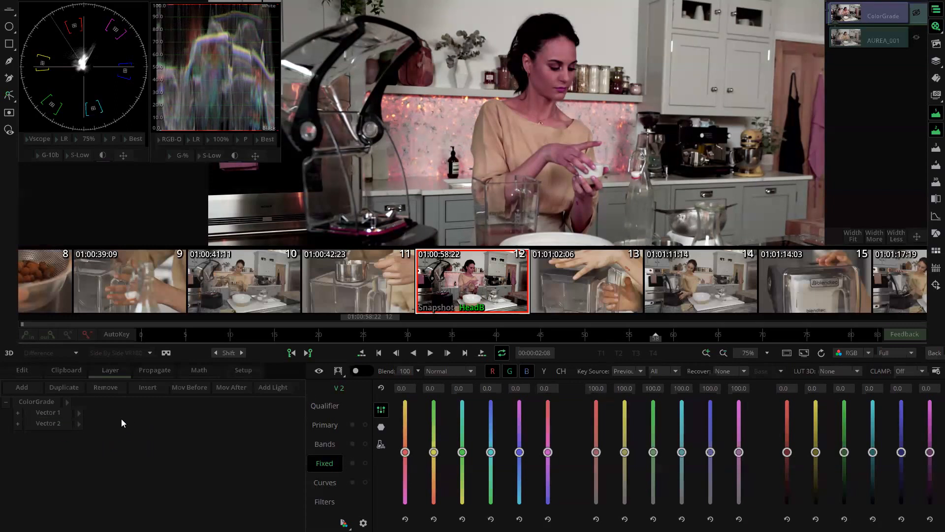
click(64, 416)
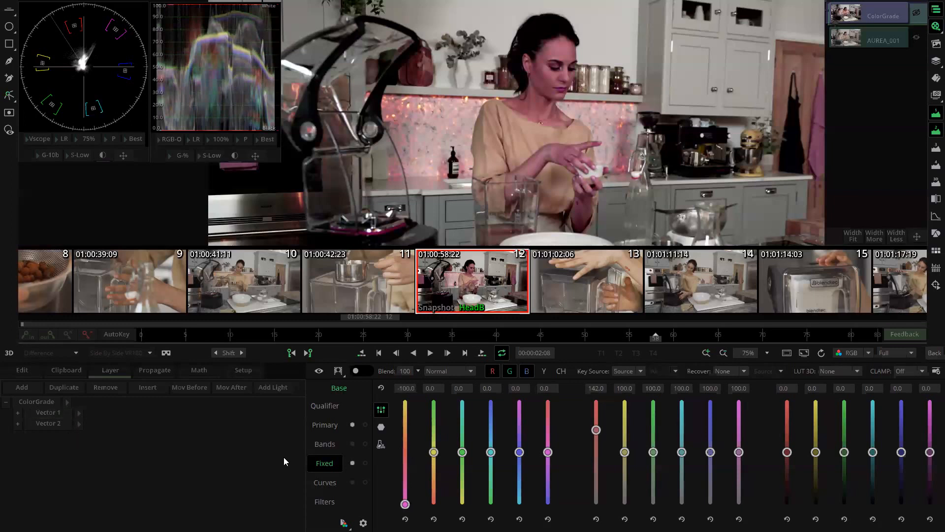
click(58, 411)
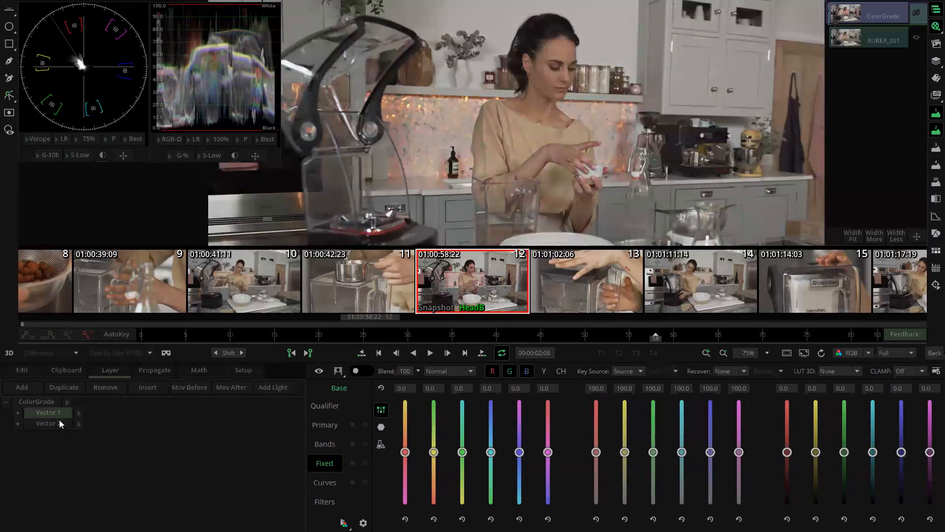
click(70, 422)
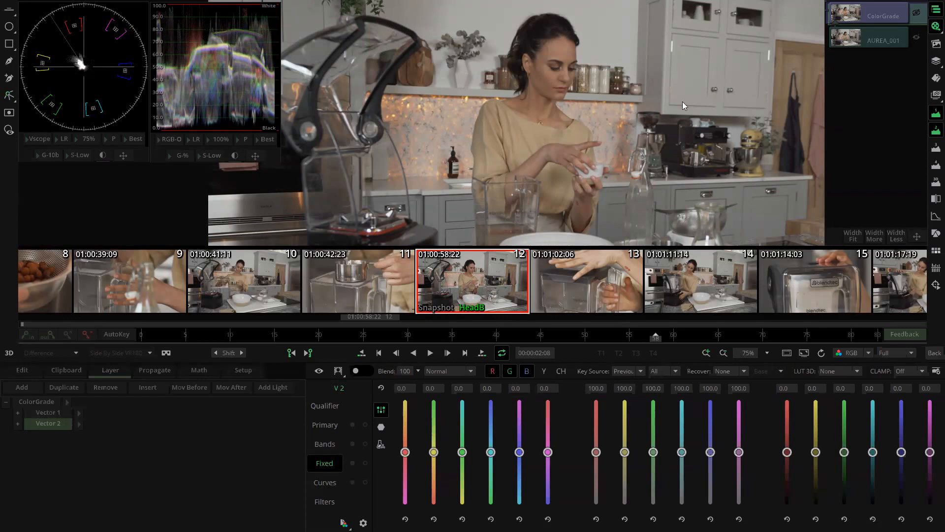
Step: In Vector 2's Primary correction, increase the contrast to about -10.5 lift and 10.6 gain
scroll(616, 113, down, 5)
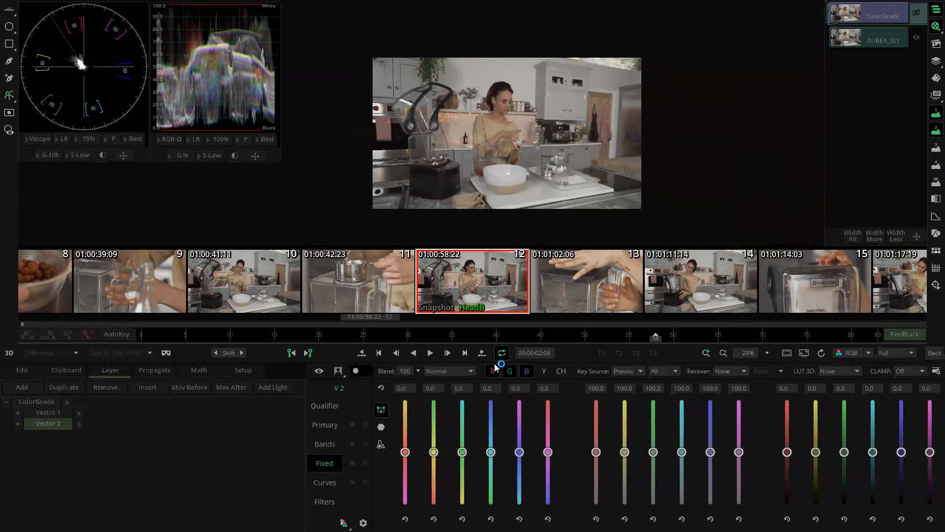
click(326, 425)
mouse_move(426, 445)
mouse_down()
mouse_move(404, 449)
mouse_move(429, 448)
mouse_up()
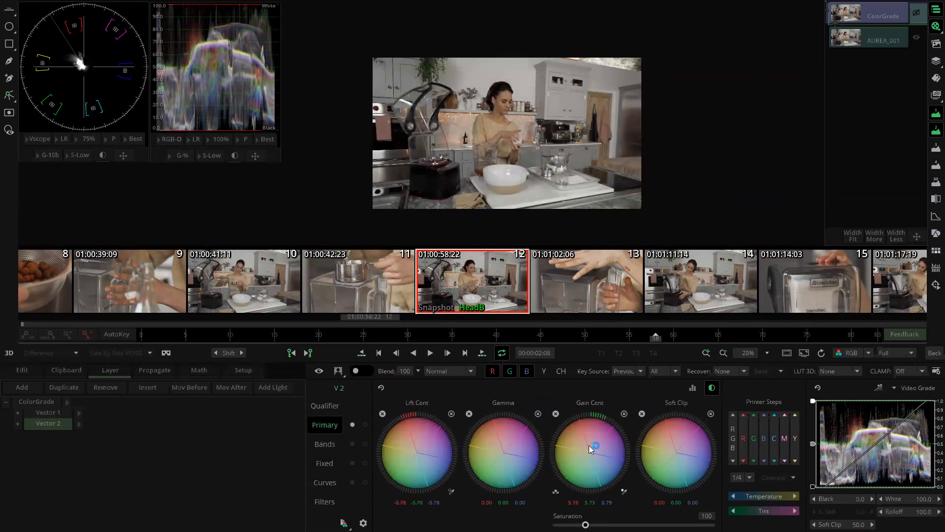
drag(589, 448, 596, 449)
scroll(596, 444, up, 2)
drag(392, 460, 403, 459)
drag(584, 446, 581, 448)
scroll(433, 462, down, 2)
scroll(582, 447, up, 4)
drag(584, 447, 581, 444)
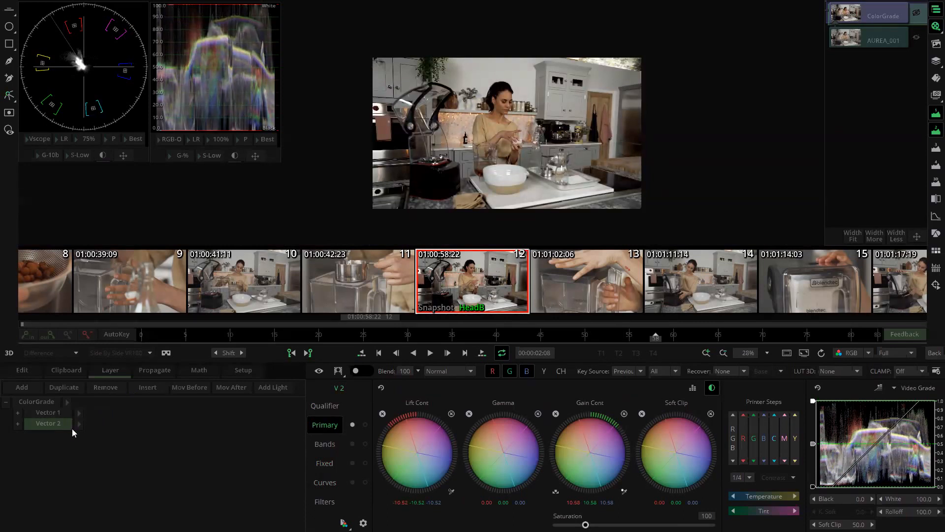
Step: Move the graded vector before the empty one and raise its Primary contrast to about 12.7, saturation to 129 and gamma by about 5.69
click(190, 388)
drag(398, 436, 583, 443)
drag(414, 447, 410, 447)
drag(586, 524, 595, 524)
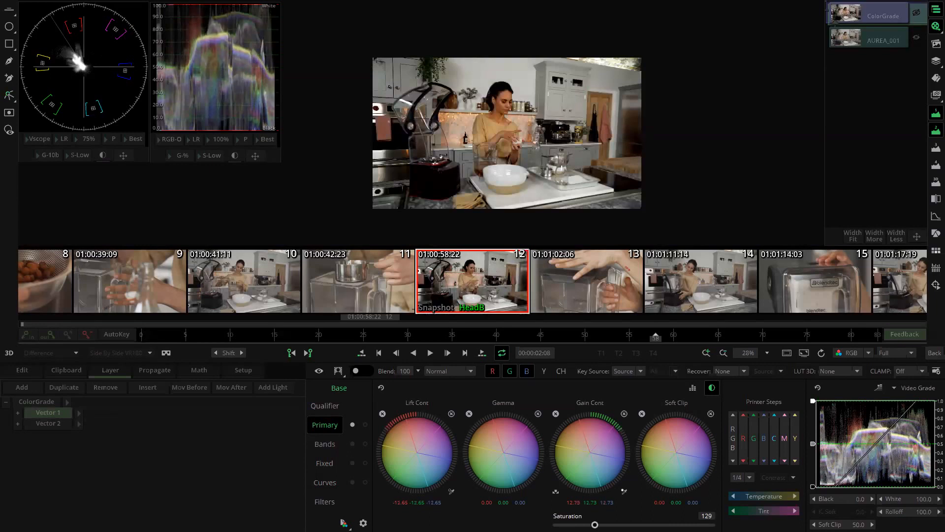
mouse_move(496, 448)
mouse_down()
mouse_move(515, 443)
mouse_move(502, 442)
mouse_up()
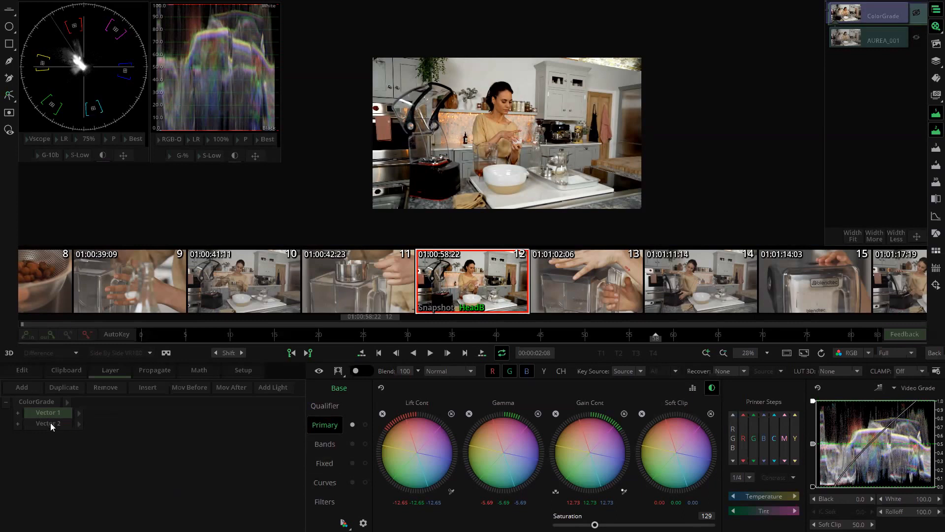
Step: Compare the Primary settings and input waveforms of Vector 1 and Vector 2
click(50, 425)
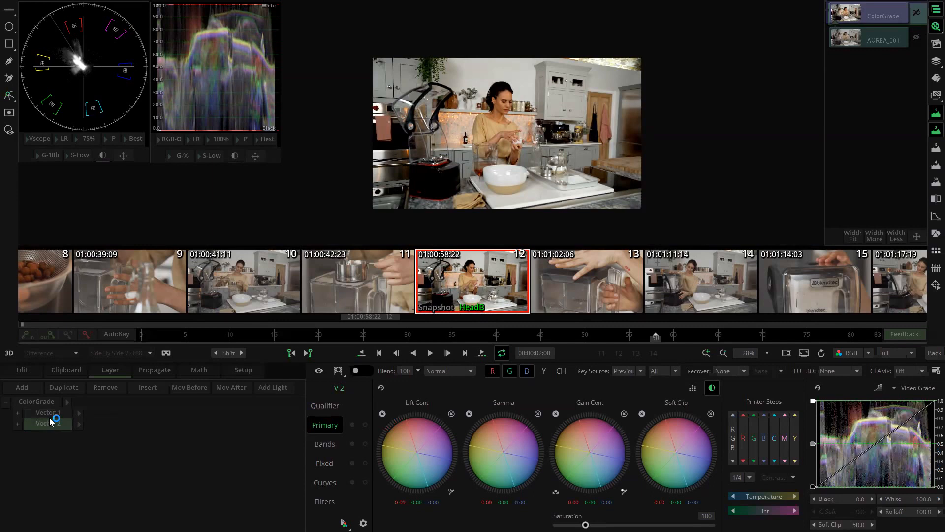
click(50, 411)
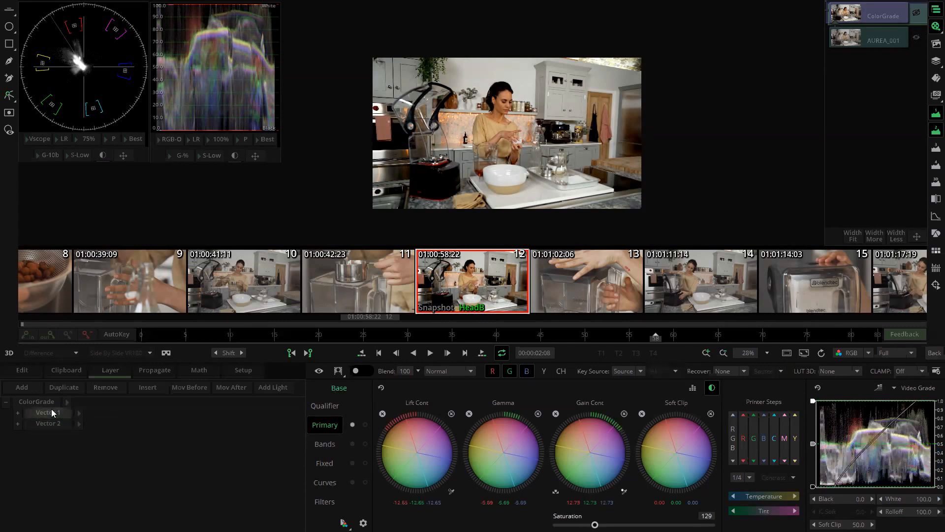
click(56, 419)
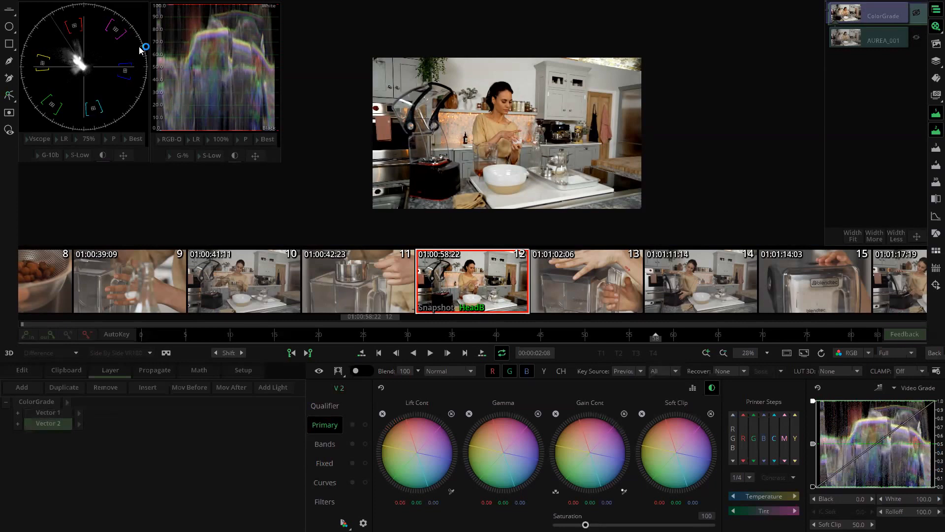
click(56, 414)
click(55, 424)
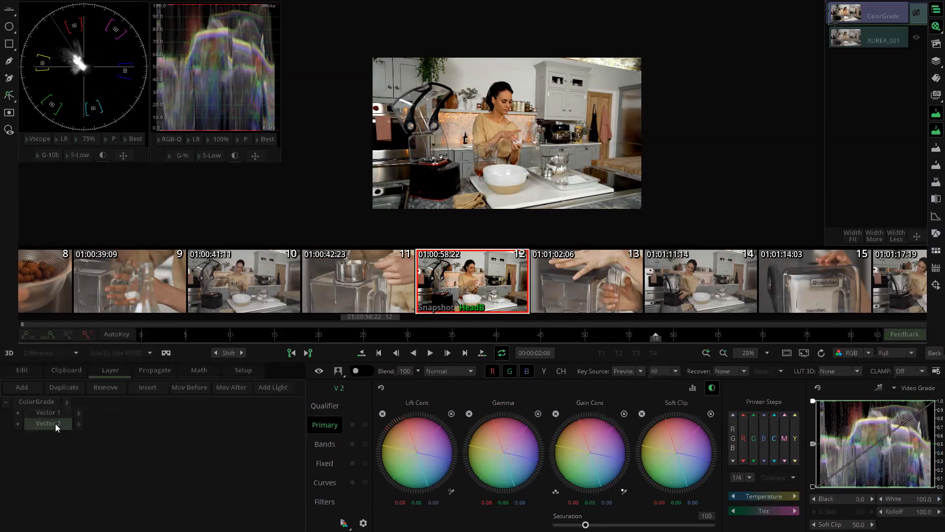
click(890, 435)
click(889, 437)
Step: In Vector 1, check the Bands correction and ease the Primary contrast slightly, to about -12.58 lift and 12.66 gain
click(49, 415)
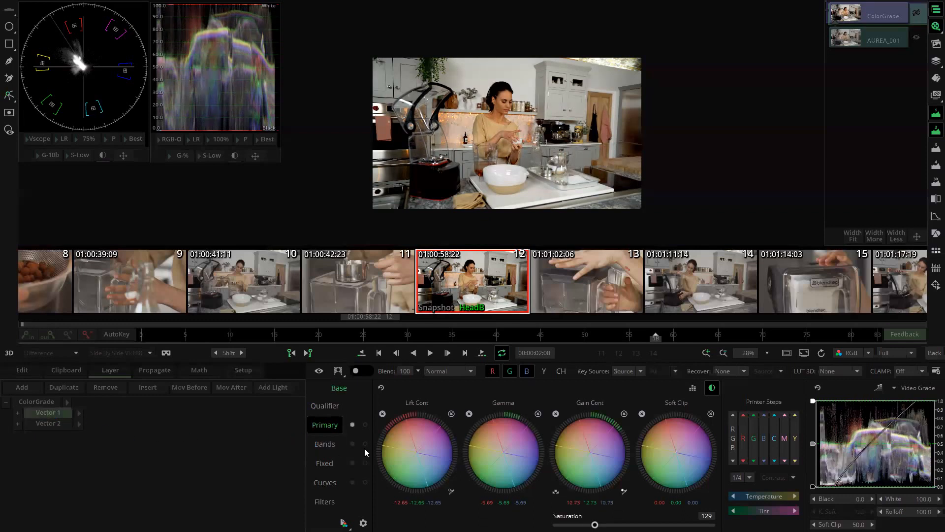
click(330, 444)
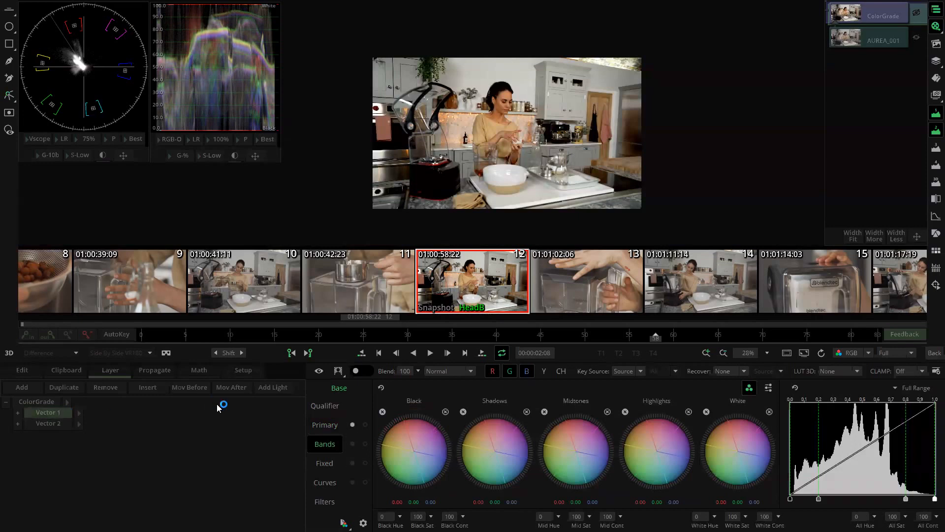
click(325, 425)
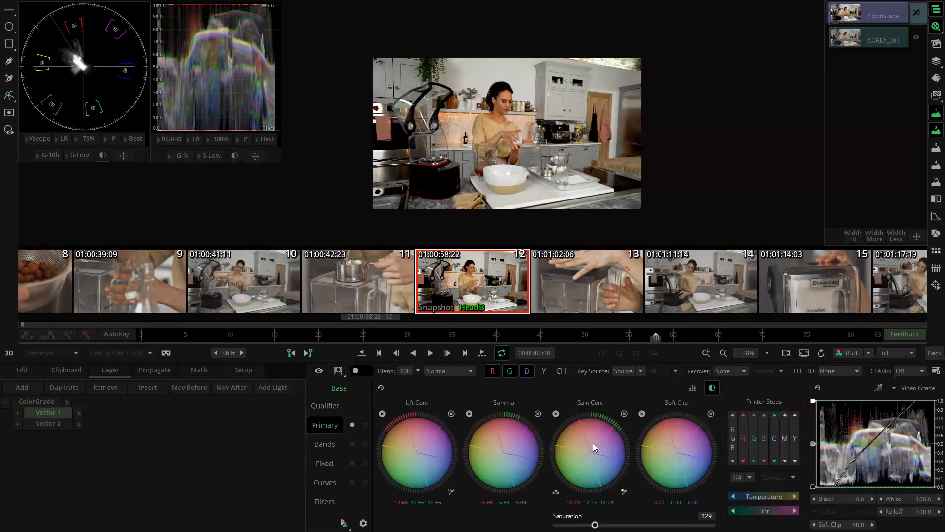
scroll(413, 454, up, 1)
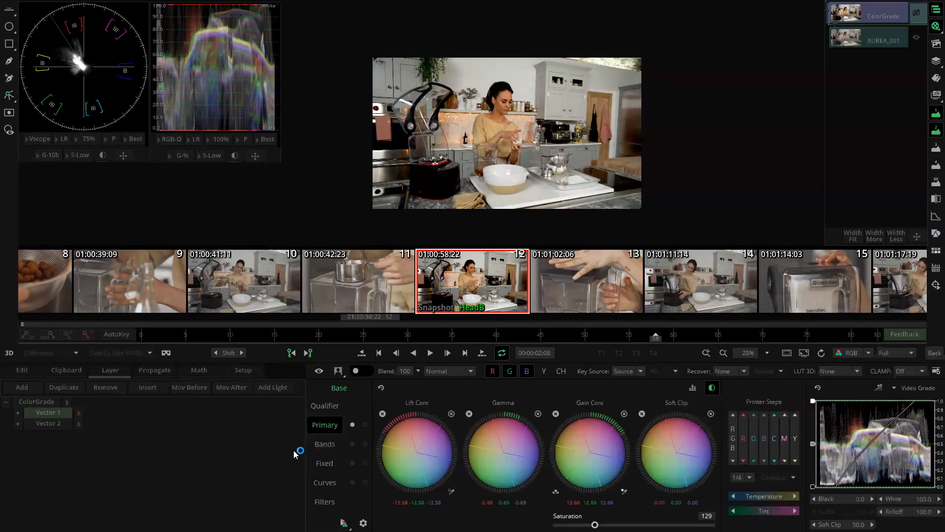
Step: Compare the Bands histograms of Vector 1 and Vector 2
click(56, 419)
click(324, 446)
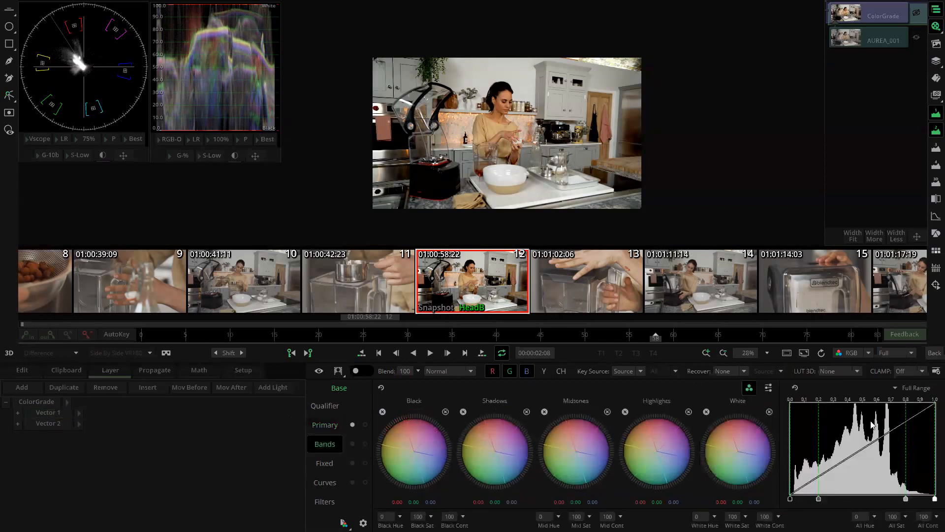
click(55, 412)
click(49, 423)
click(48, 412)
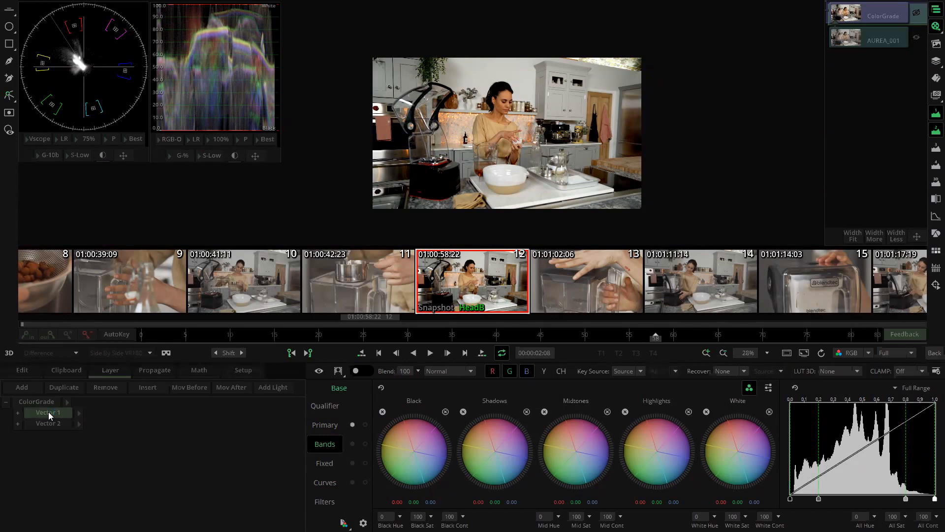
click(51, 424)
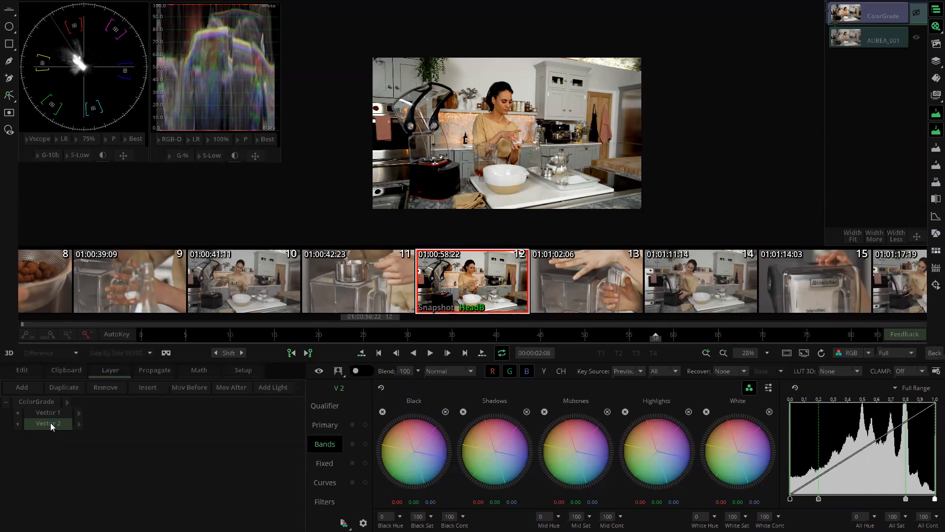
Step: Check the Fixed and Curves corrections of Vector 2
click(324, 463)
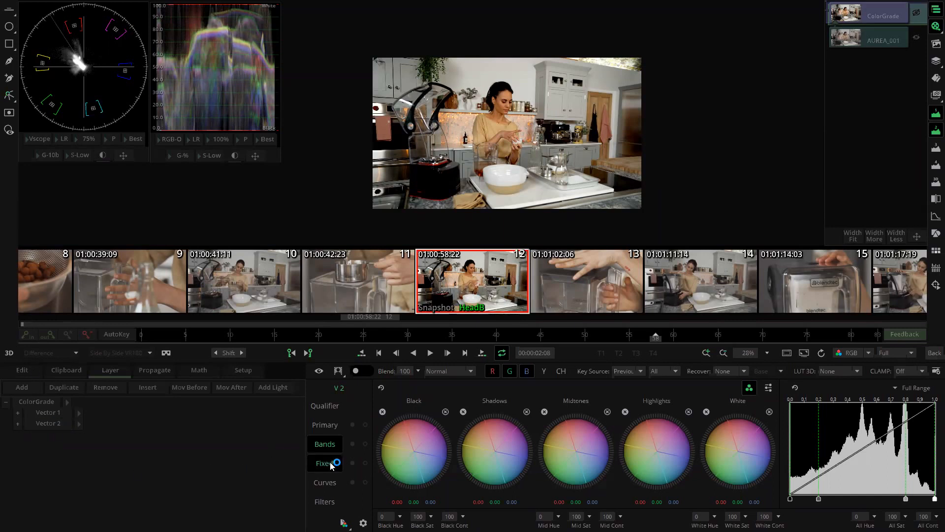
click(329, 482)
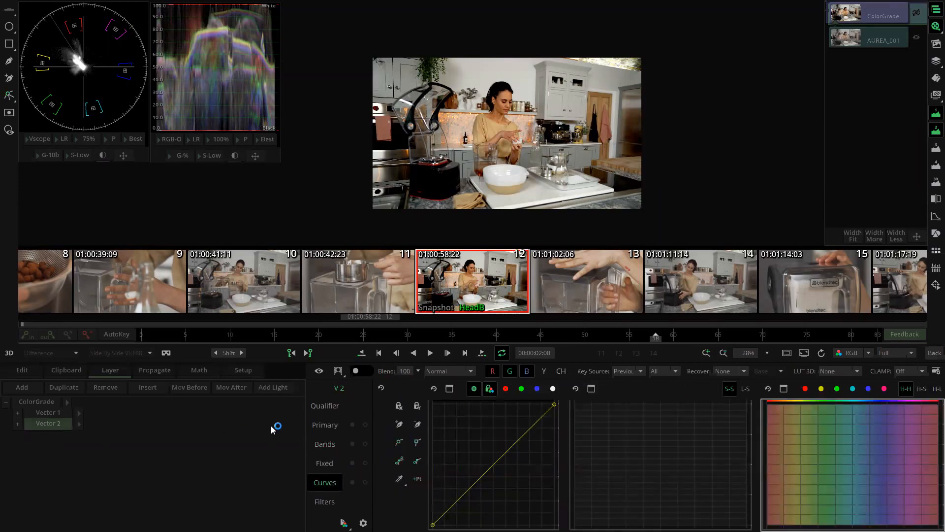
click(205, 430)
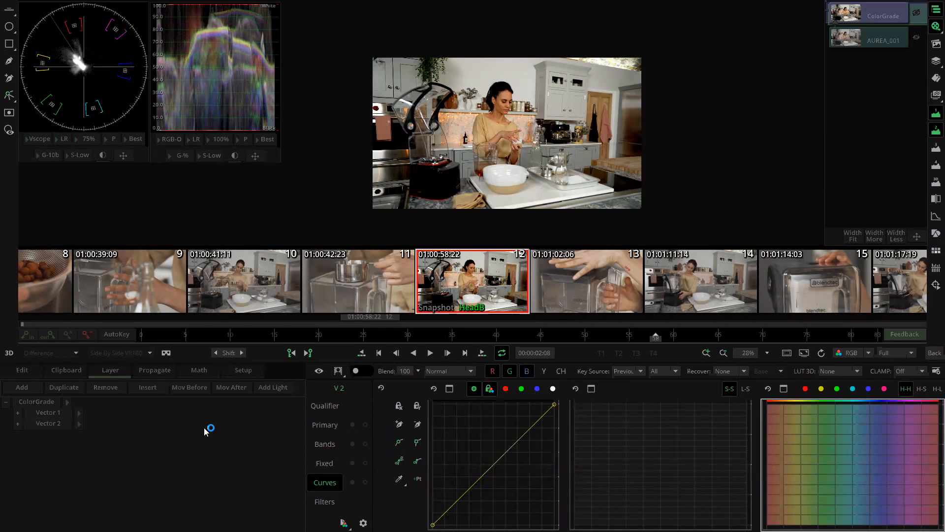
Step: Increase the Primary contrast of Vector 1 to about -17.41 lift and 17.52 gain
click(51, 414)
click(324, 426)
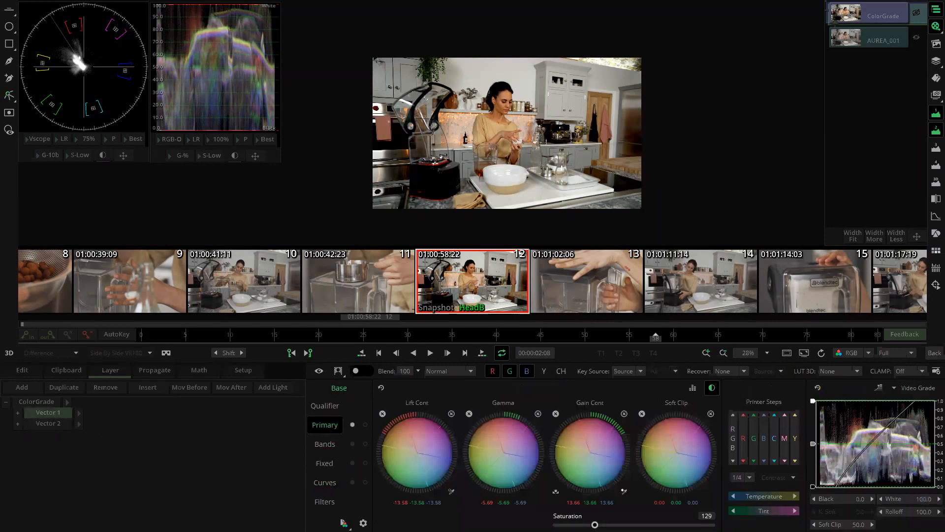
drag(583, 436, 567, 433)
drag(429, 446, 422, 443)
drag(590, 450, 598, 448)
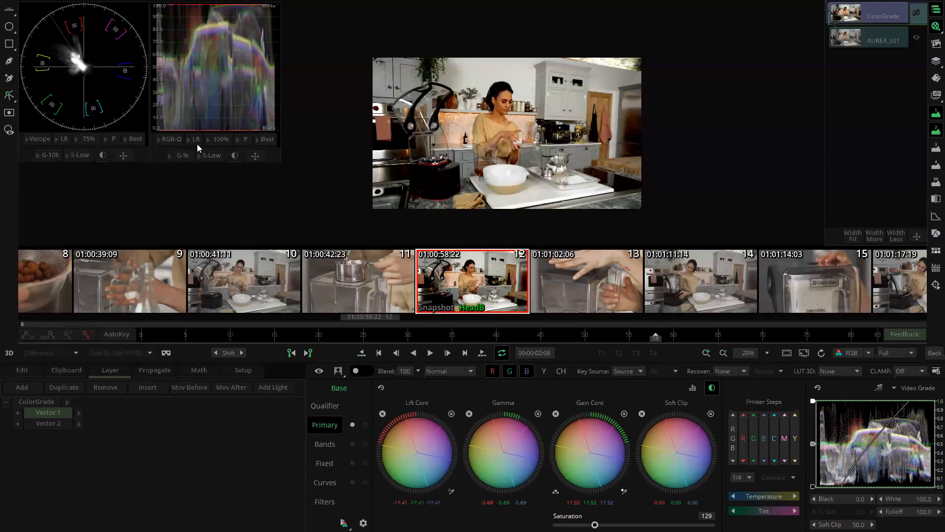
Step: Set the RGB waveform to NP mode and reduce its scale to 50% to show values beyond the black and white limits
click(243, 138)
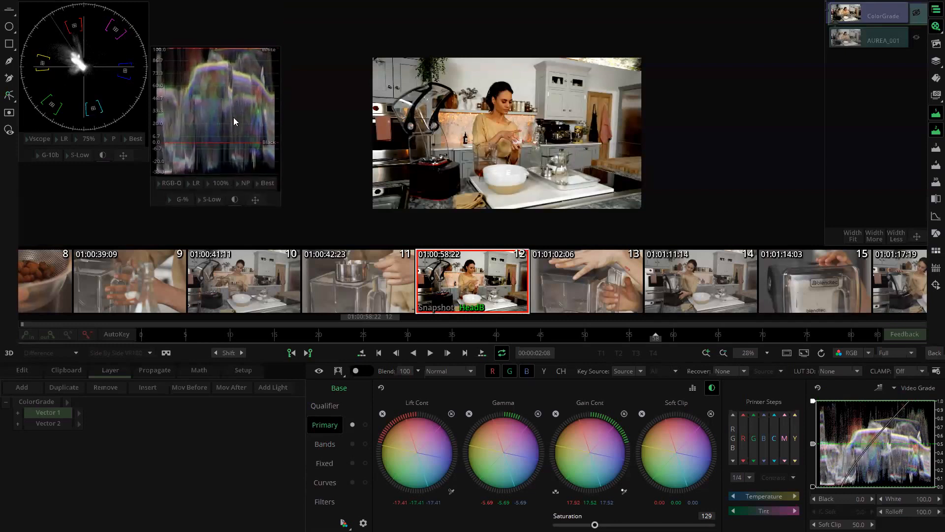
scroll(239, 143, down, 2)
scroll(239, 143, up, 1)
scroll(239, 144, down, 1)
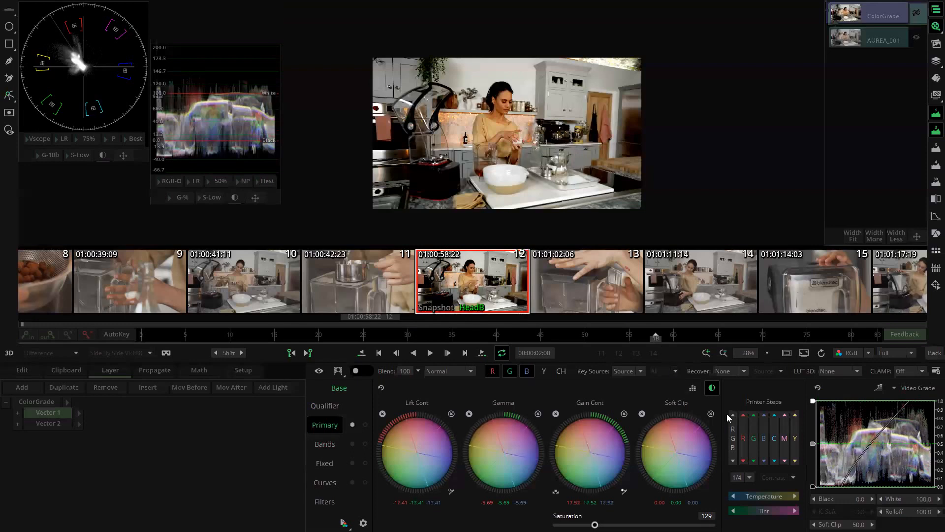
Step: Ease the Vector 1 contrast to about 16.59 gain, turn contrast mode off and set the lift to about -12.37
drag(394, 447, 400, 444)
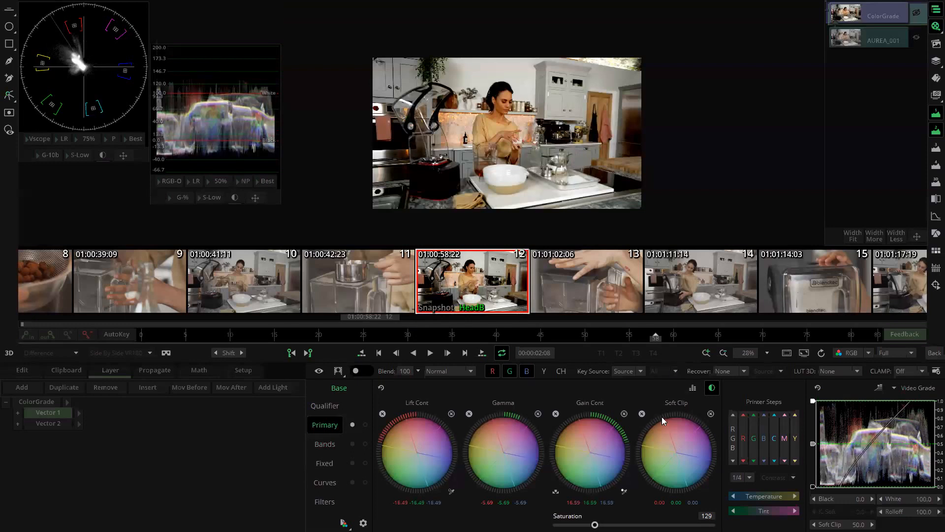
click(711, 387)
drag(386, 446, 416, 435)
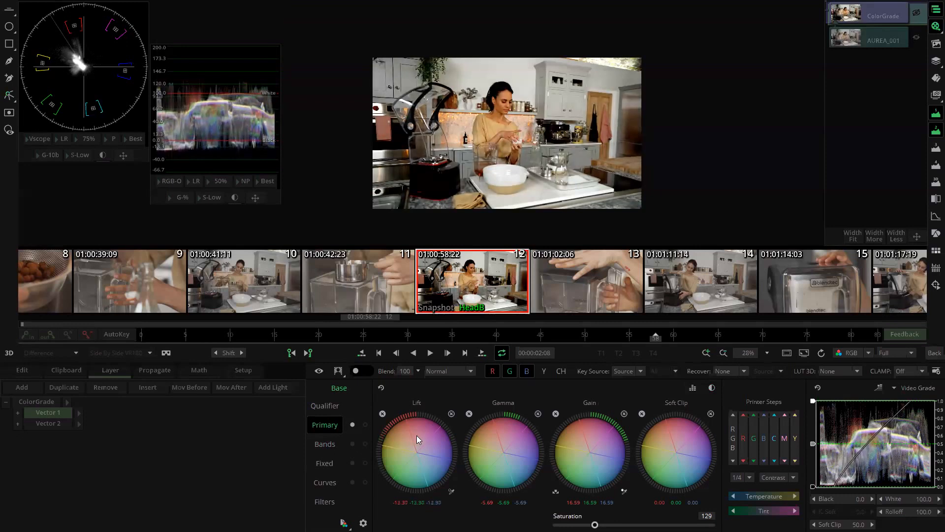
Step: Try lifting the Bands Black wheel of Vector 2 to about 13.08 with a shifted shadow boundary, and reset the wheel
click(39, 424)
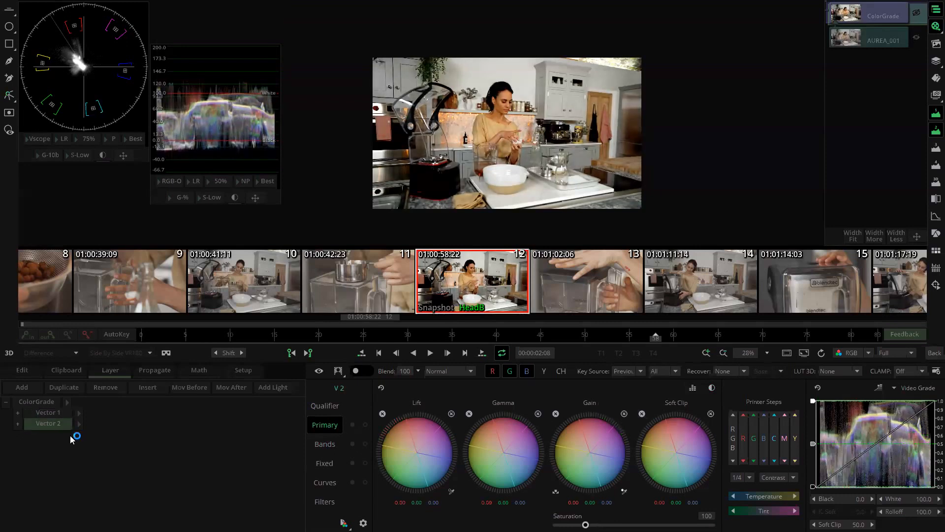
click(317, 447)
drag(396, 439, 480, 433)
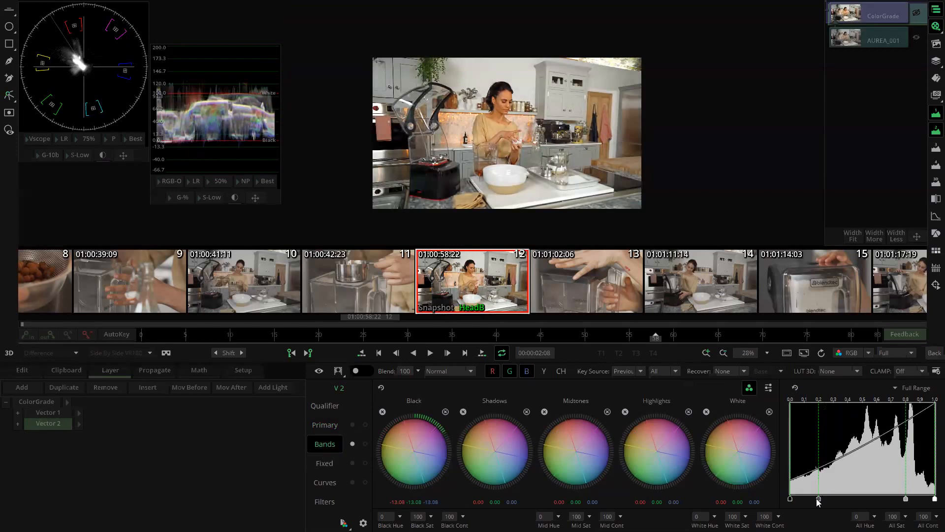
drag(819, 498, 749, 497)
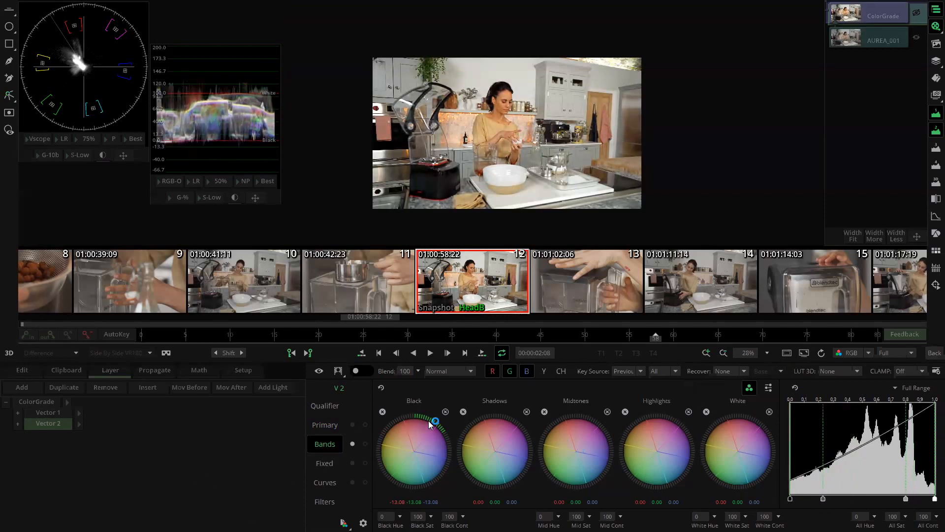
click(445, 412)
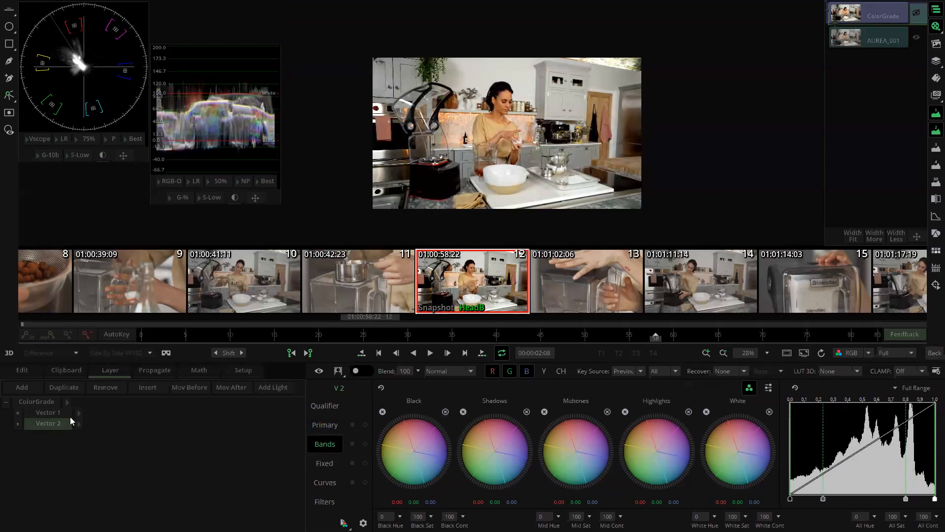
Step: Add a third vector, show its Primary correction and enlarge the RGB waveform to M-Mid size
click(29, 386)
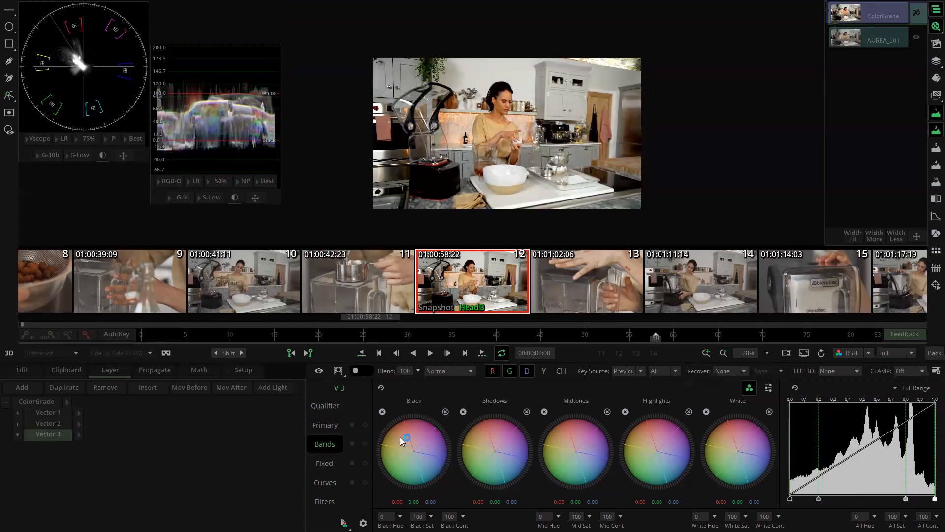
click(323, 429)
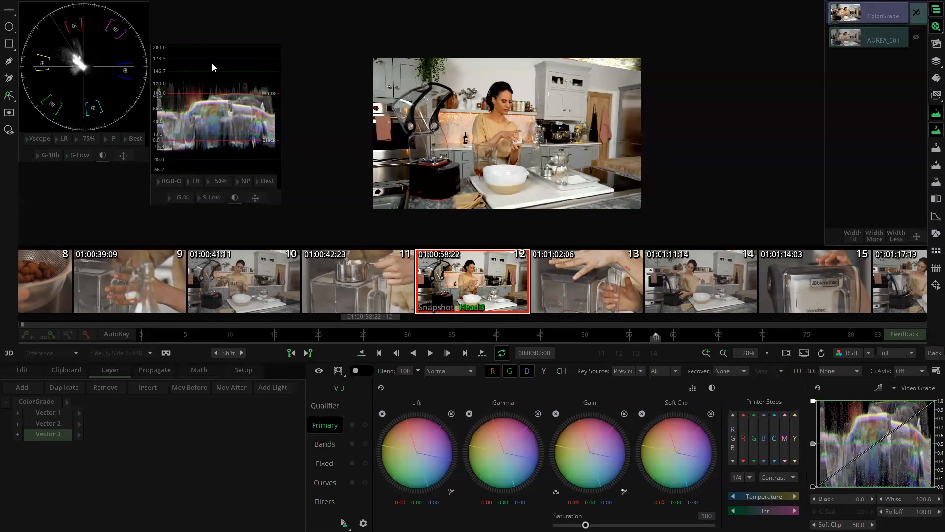
click(220, 197)
click(228, 151)
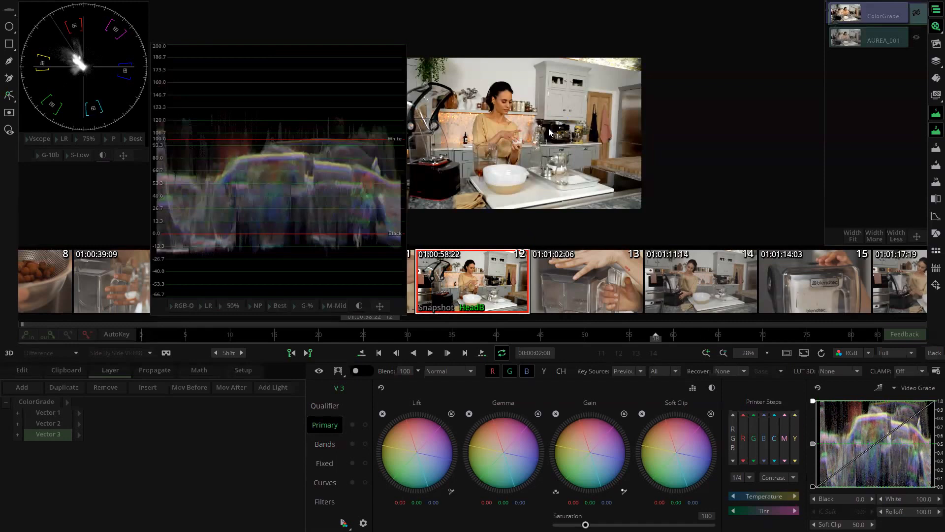
Step: Inspect the woman and kitchen background up close and sample the pixel values of the wall above her head
scroll(544, 131, up, 4)
drag(593, 37, 625, 177)
scroll(640, 167, up, 3)
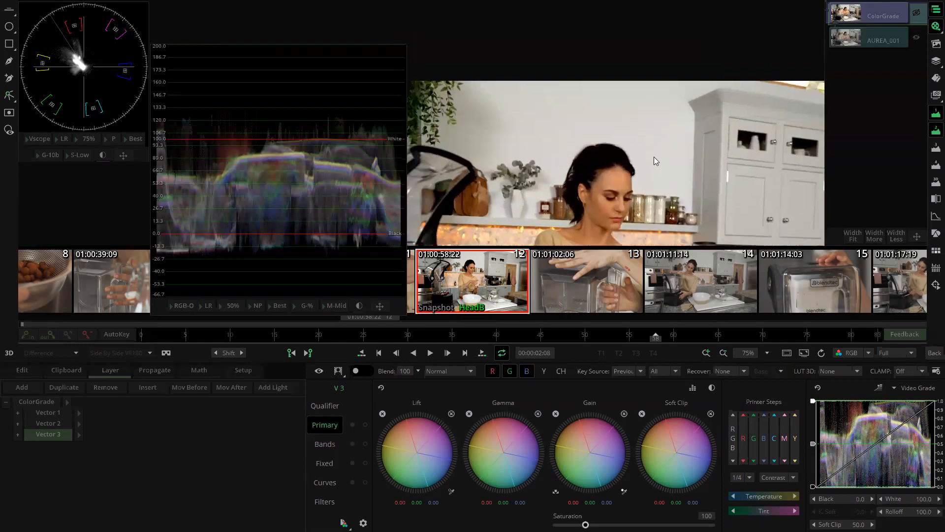
drag(660, 179, 646, 29)
drag(614, 219, 613, 73)
scroll(625, 109, down, 3)
drag(632, 204, 611, 178)
click(600, 217)
drag(601, 218, 549, 223)
drag(592, 106, 586, 271)
drag(529, 60, 503, 89)
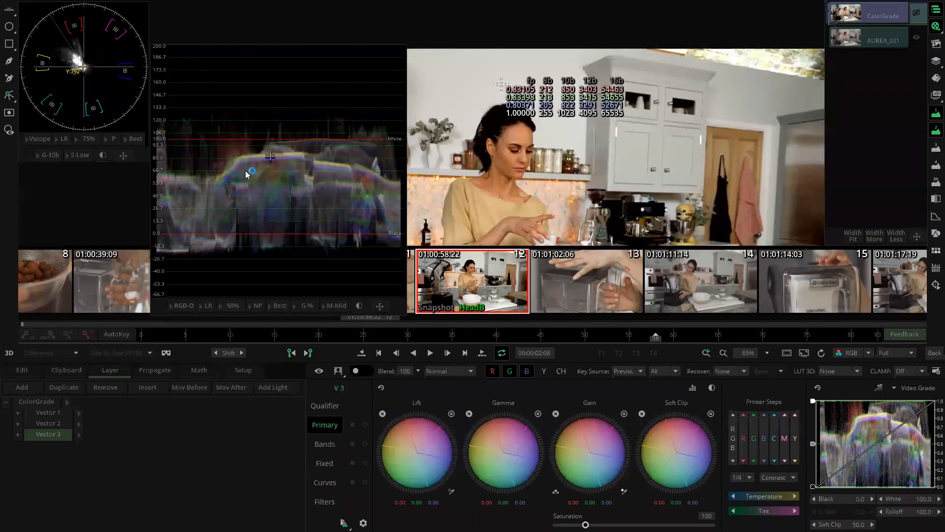
Step: Set the waveform scale to 100% and compare the sampled wall point and cabinet area with the waveform
scroll(247, 173, up, 2)
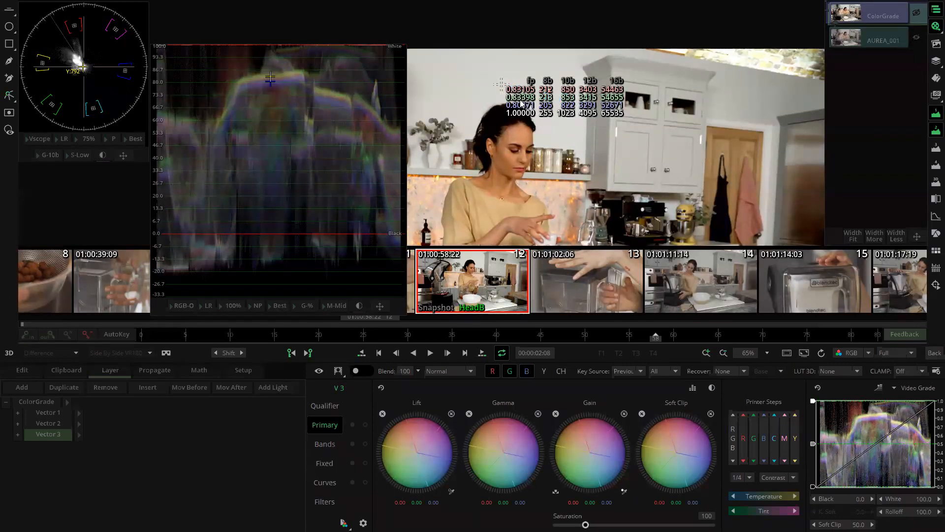
drag(673, 136, 602, 127)
click(774, 101)
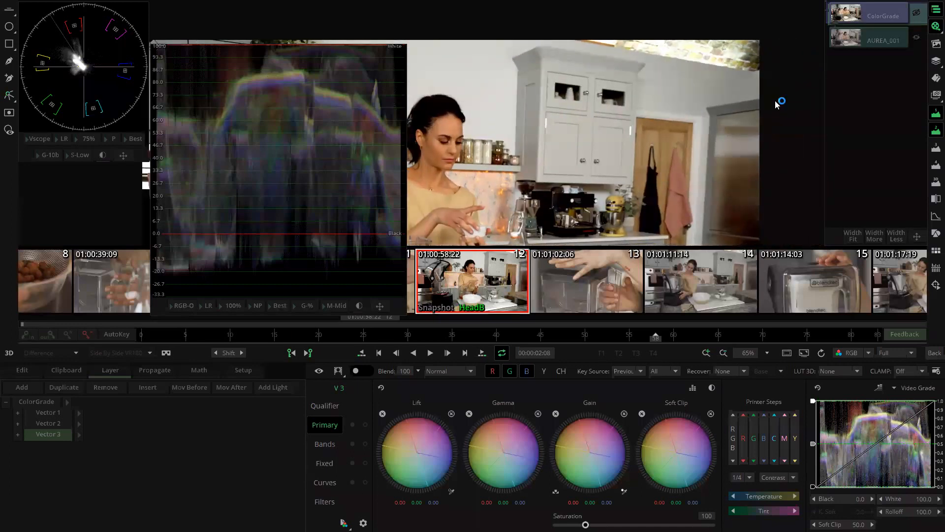
drag(460, 144, 579, 165)
scroll(604, 146, down, 2)
scroll(604, 147, down, 1)
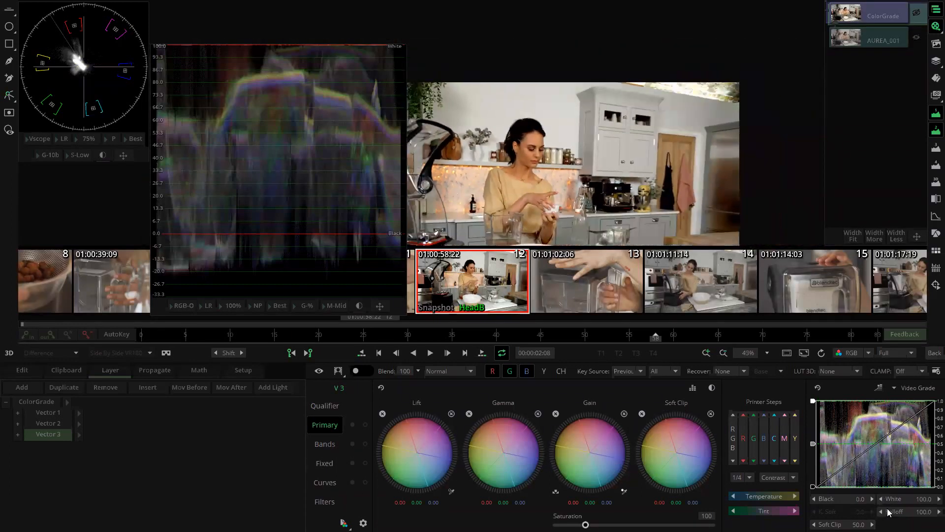
Step: In Vector 3, set the Soft Clip level to 80, refine it to 84, and raise the Soft Clip wheel to about 44.93
click(848, 524)
text(80)
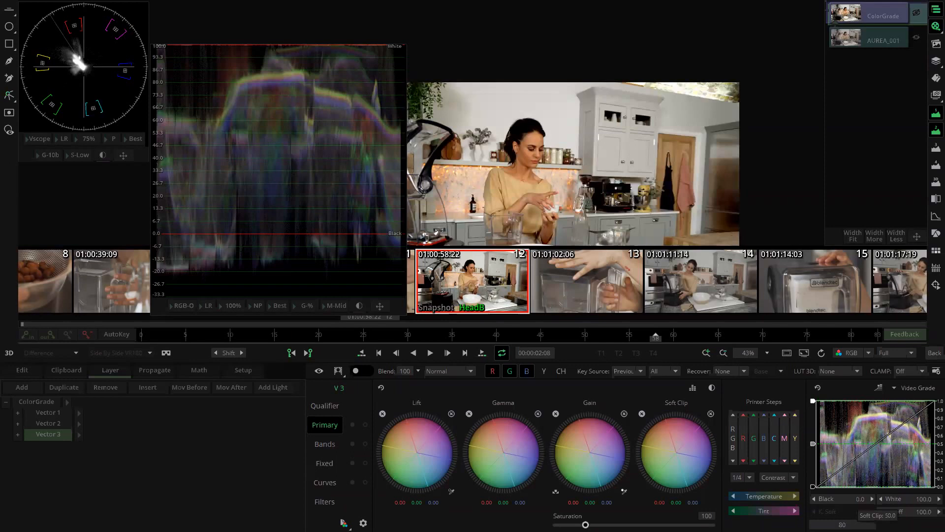
key(Return)
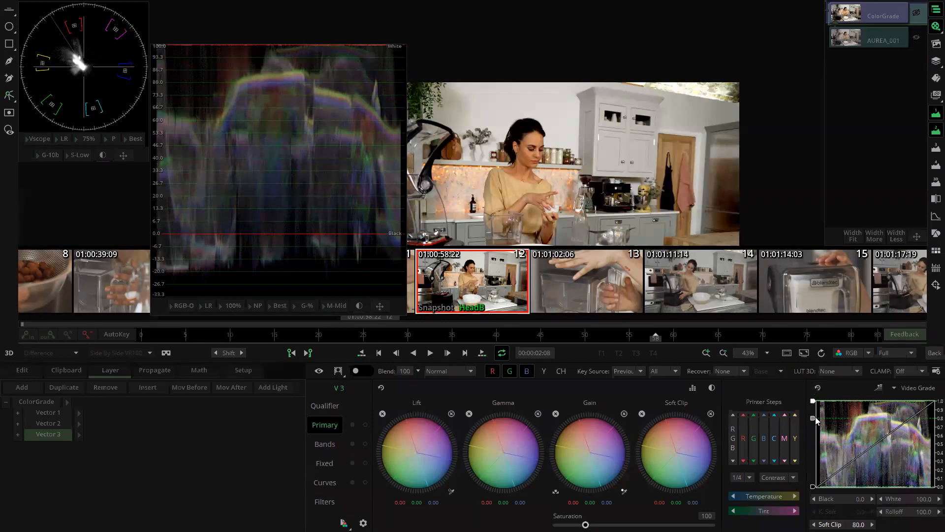
drag(812, 418, 812, 415)
drag(712, 438, 699, 433)
drag(317, 131, 380, 226)
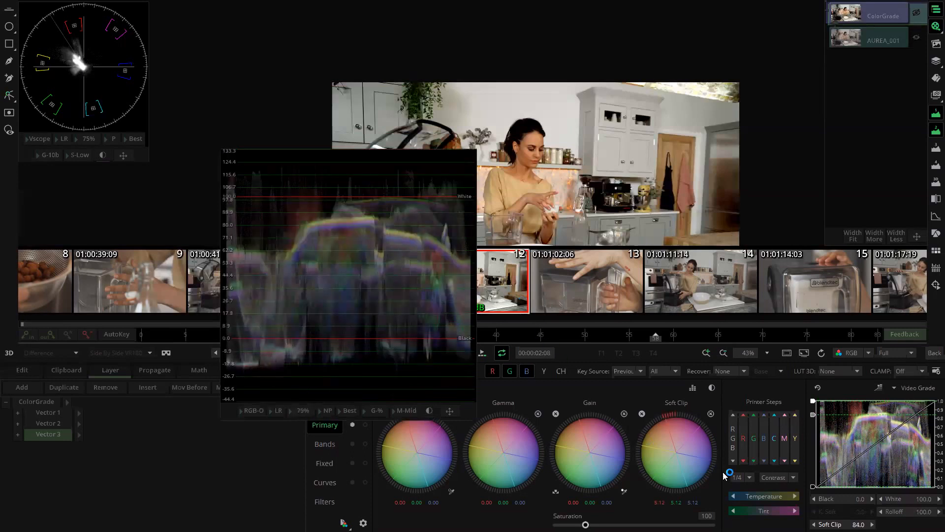
drag(639, 422, 421, 413)
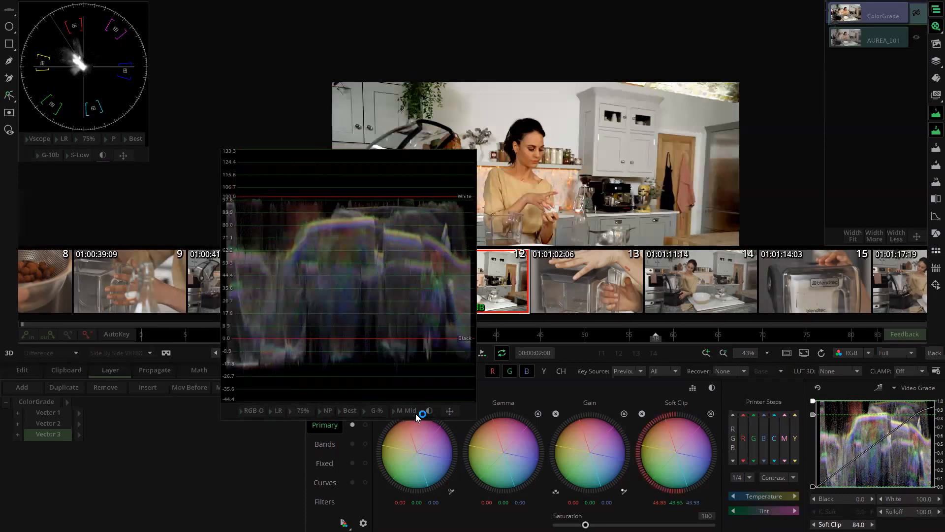
mouse_move(427, 408)
mouse_down()
mouse_move(457, 402)
mouse_move(417, 392)
mouse_move(425, 393)
mouse_up()
Step: Add a fourth vector and switch its Primary range from Video Grade to Shadows
click(108, 486)
click(28, 382)
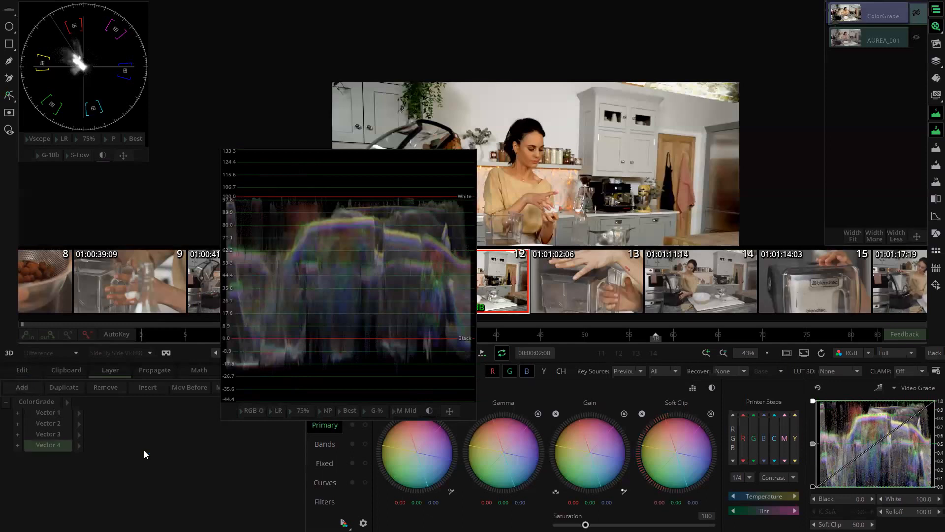
click(905, 388)
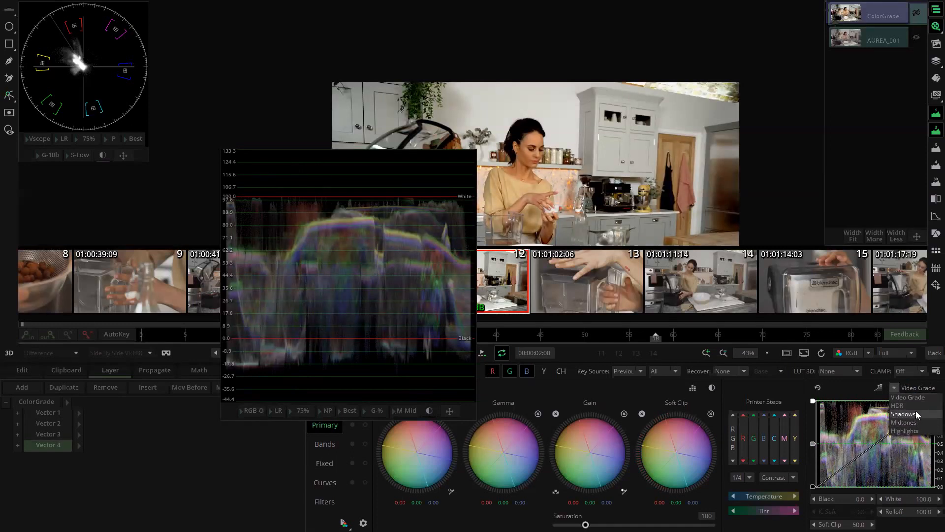
click(917, 414)
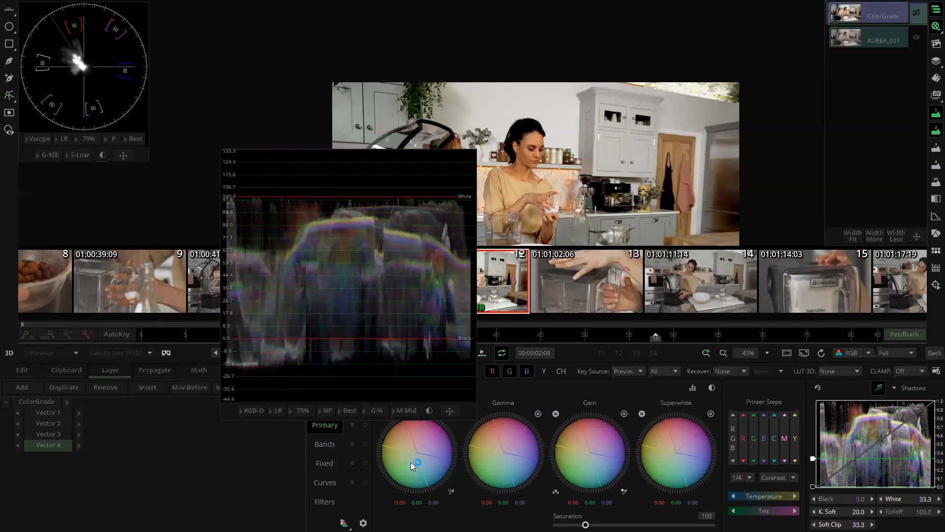
Step: Raise the Shadows lift of Vector 4 to about 50.47 and adjust its range to White 36.2 and Soft Clip 28.7
drag(393, 452, 458, 441)
drag(400, 437, 468, 433)
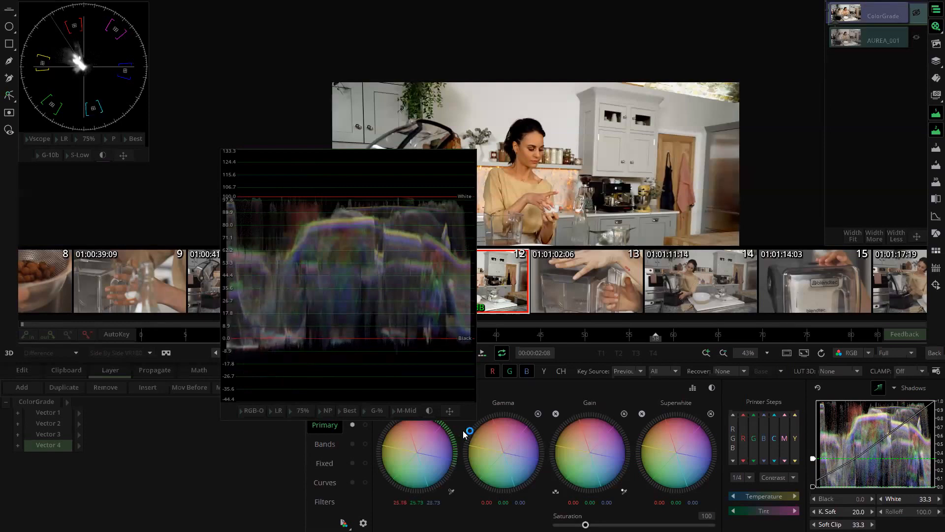
drag(394, 437, 565, 438)
mouse_move(814, 461)
mouse_down()
mouse_move(813, 451)
mouse_move(814, 467)
mouse_up()
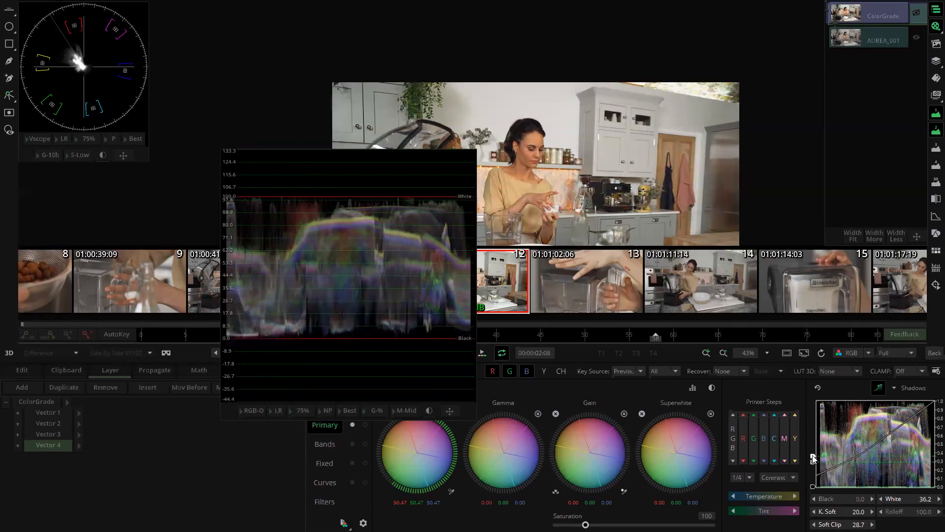
Step: In Vector 1, turn contrast mode on, set about -11.51 lift and 15.73 gain, and move the waveform clear of the Primary controls
click(48, 413)
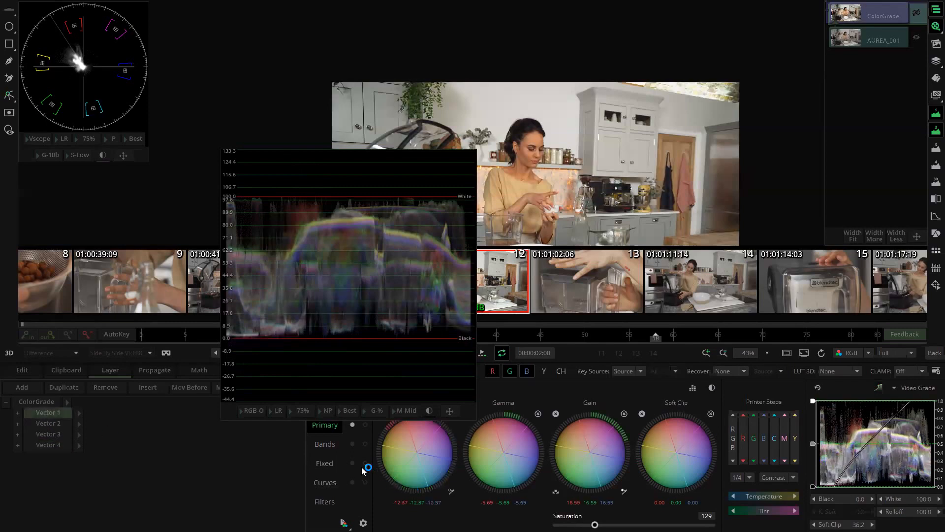
click(711, 387)
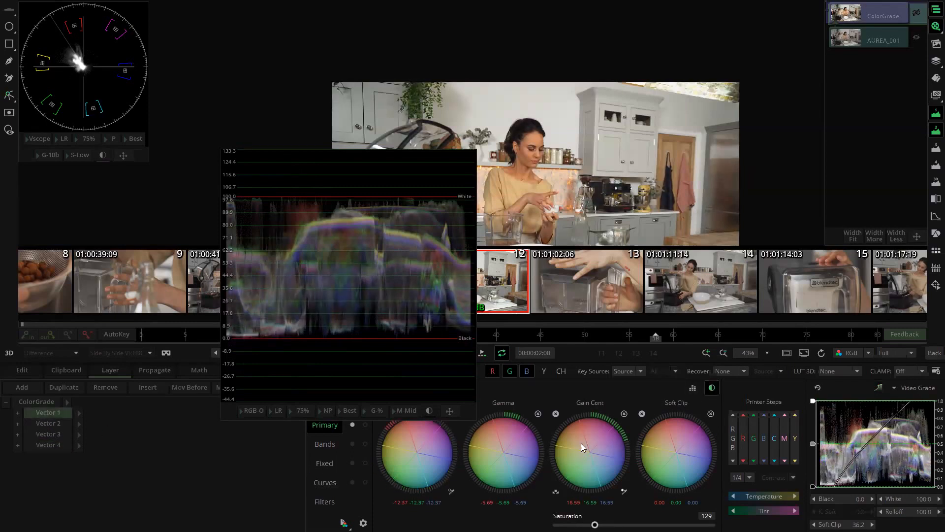
drag(575, 446, 580, 444)
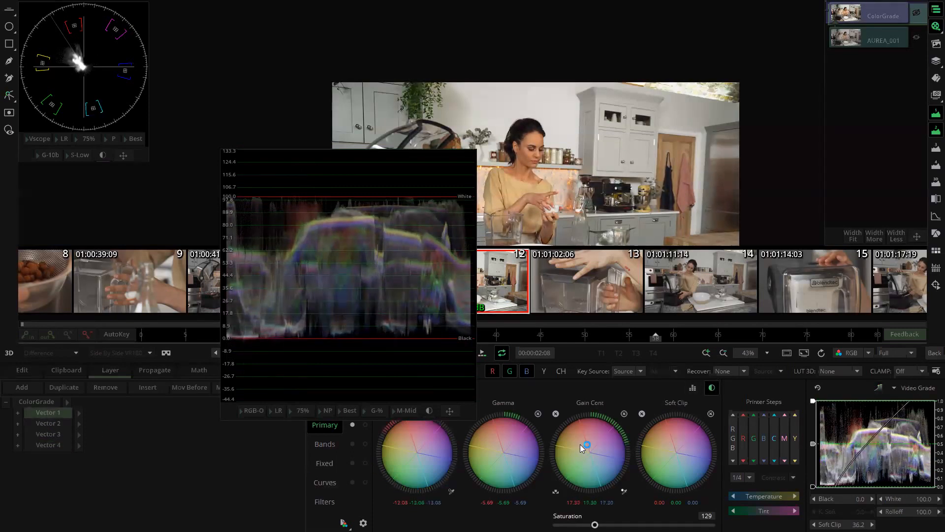
mouse_move(585, 443)
mouse_down()
mouse_move(577, 442)
mouse_move(584, 444)
mouse_up()
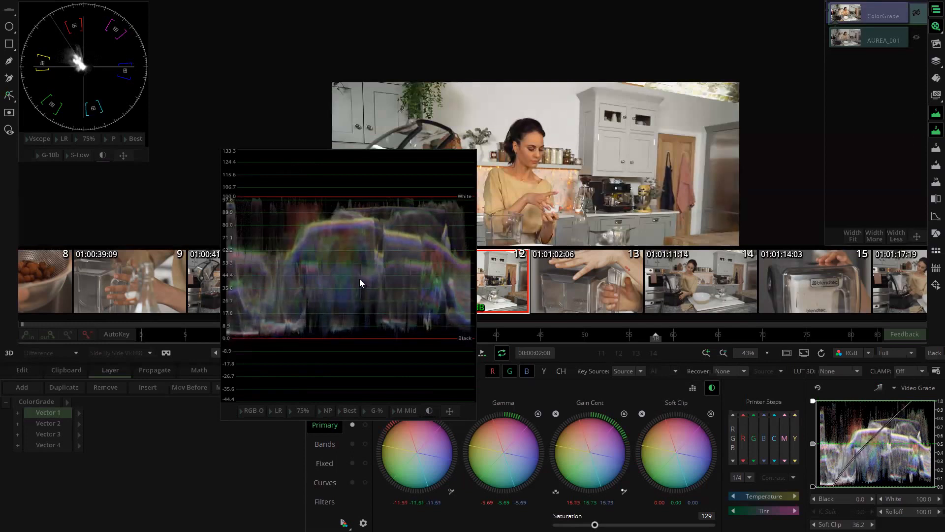
drag(359, 295, 317, 227)
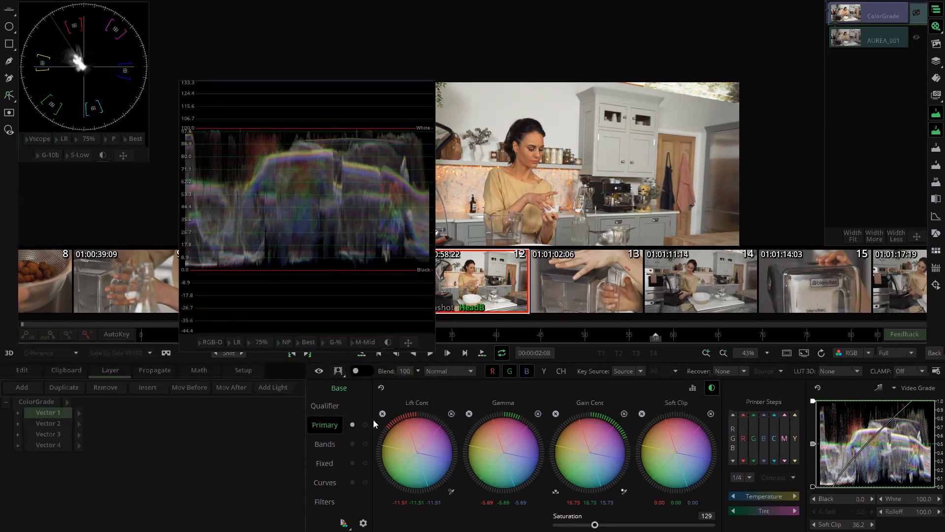
Step: Adjust Vector 1's Primary contrast to about -12.30 lift and 16.52 gain, and turn contrast mode off
scroll(415, 439, down, 1)
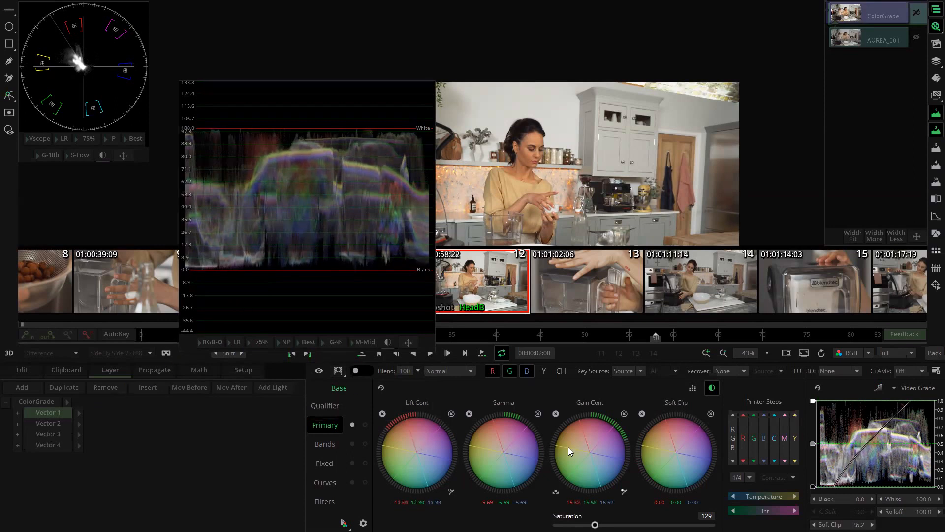
click(711, 388)
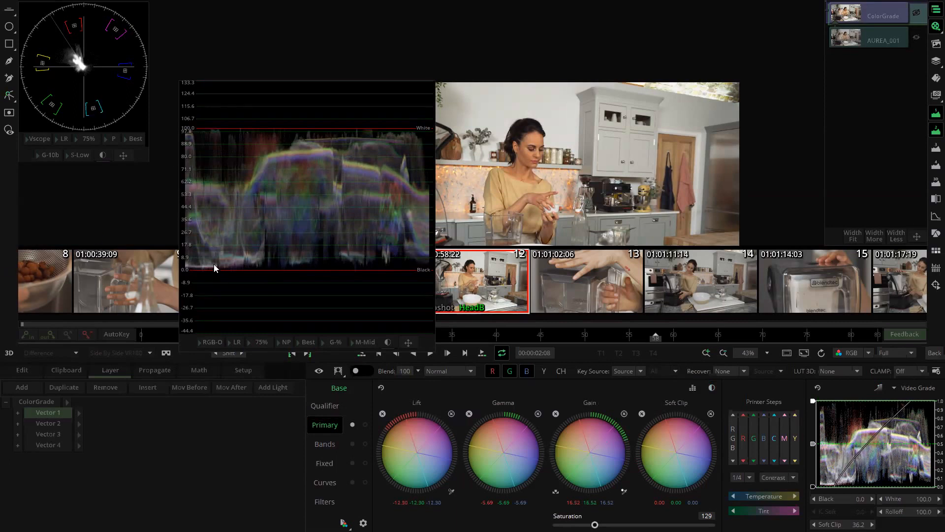
Step: Add a fifth vector after Vector 4 and, in Bands, lower Shadows and raise Highlights by about 12.92 each
click(43, 425)
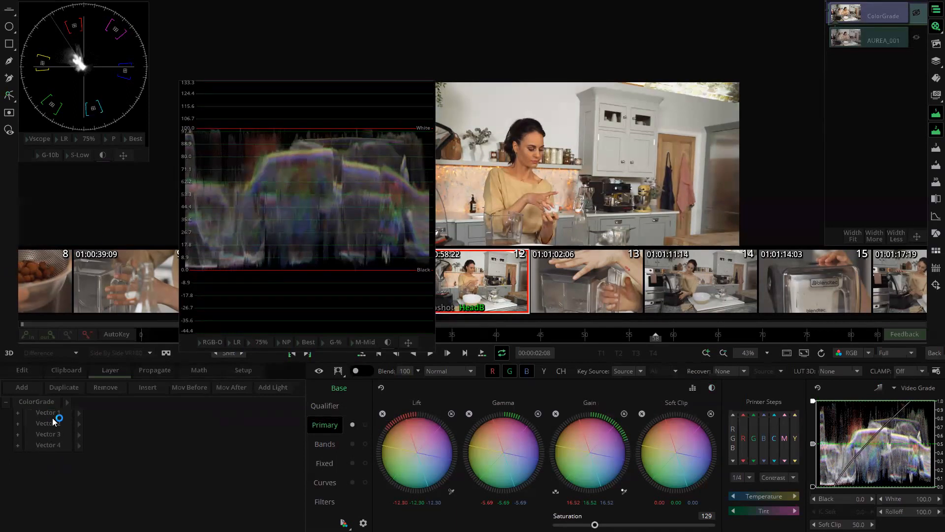
click(52, 446)
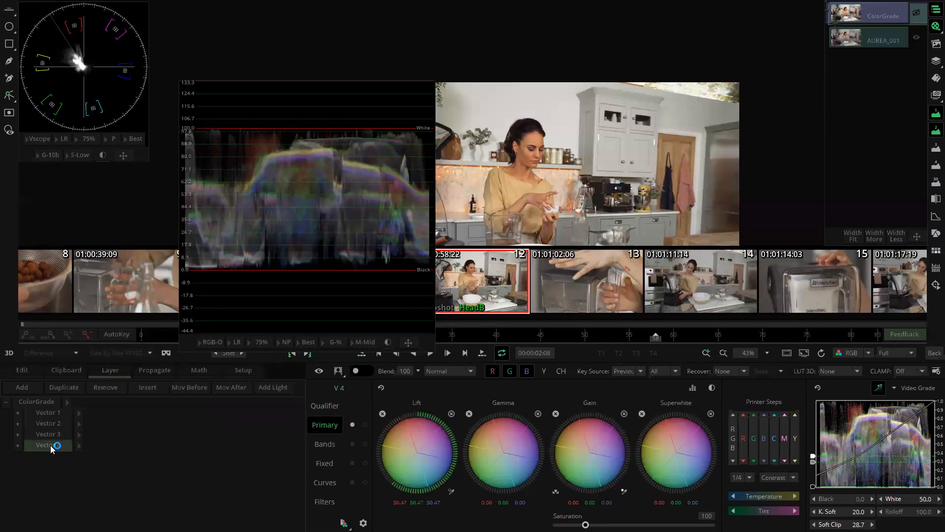
click(30, 386)
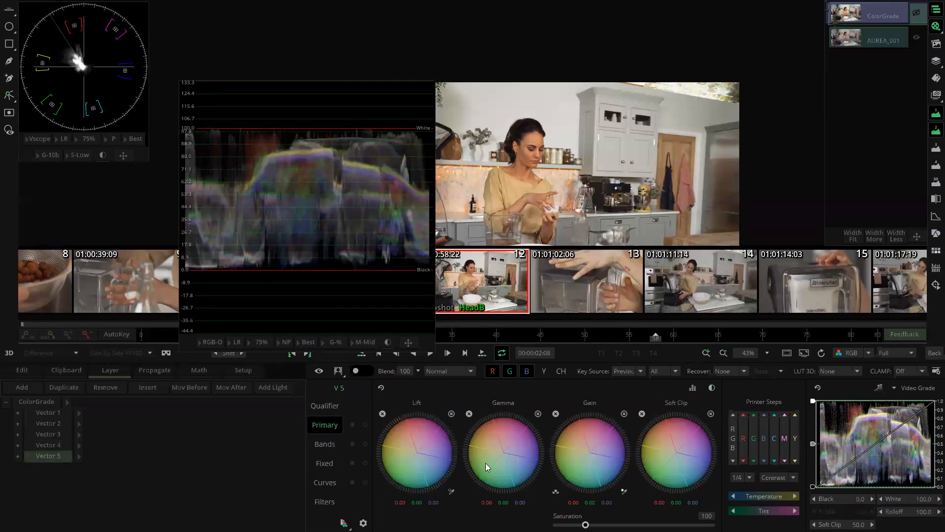
click(328, 443)
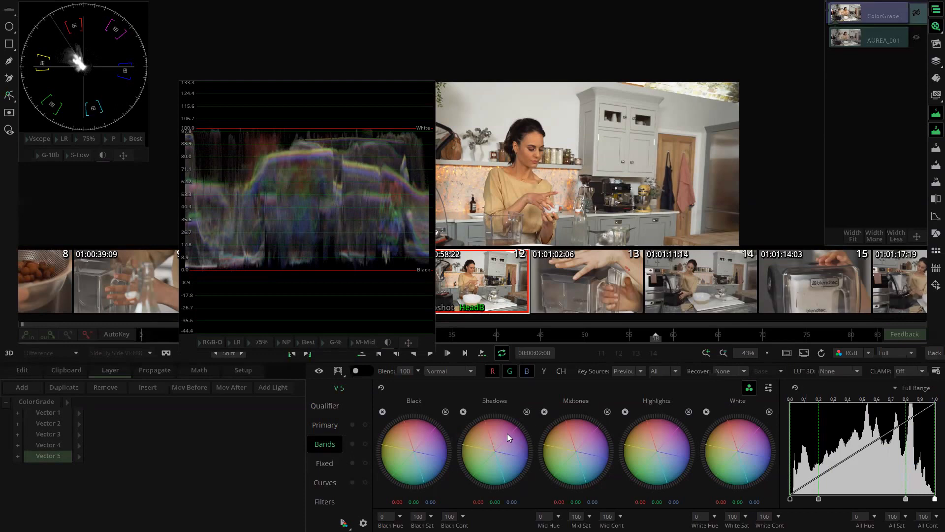
mouse_move(507, 432)
mouse_down()
mouse_move(482, 437)
mouse_move(488, 453)
mouse_move(475, 460)
mouse_move(496, 454)
mouse_move(465, 462)
mouse_move(522, 448)
mouse_move(509, 450)
mouse_up()
mouse_move(651, 437)
mouse_down()
mouse_move(679, 437)
mouse_move(651, 430)
mouse_up()
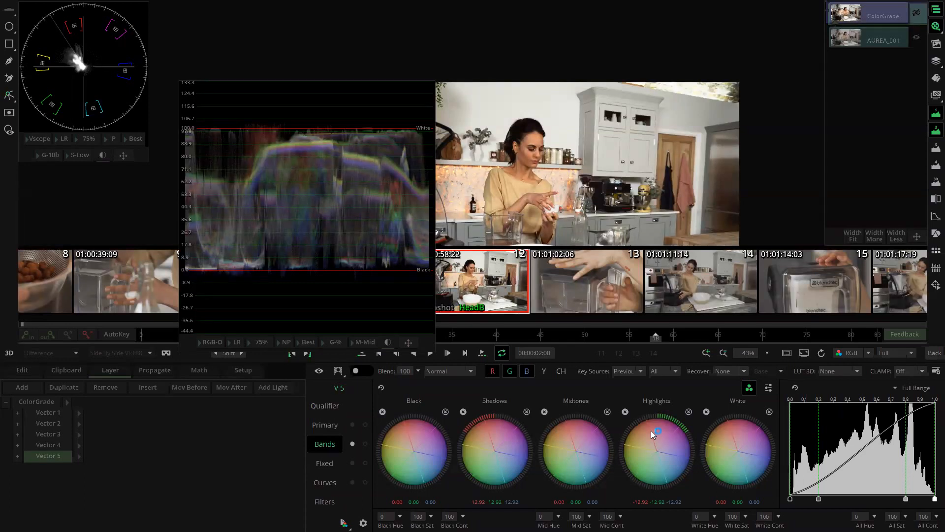
Step: Switch to shot 14 at 01:01:11:14 and turn contrast mode on in its Vector 1 Primary grade
click(699, 279)
click(126, 494)
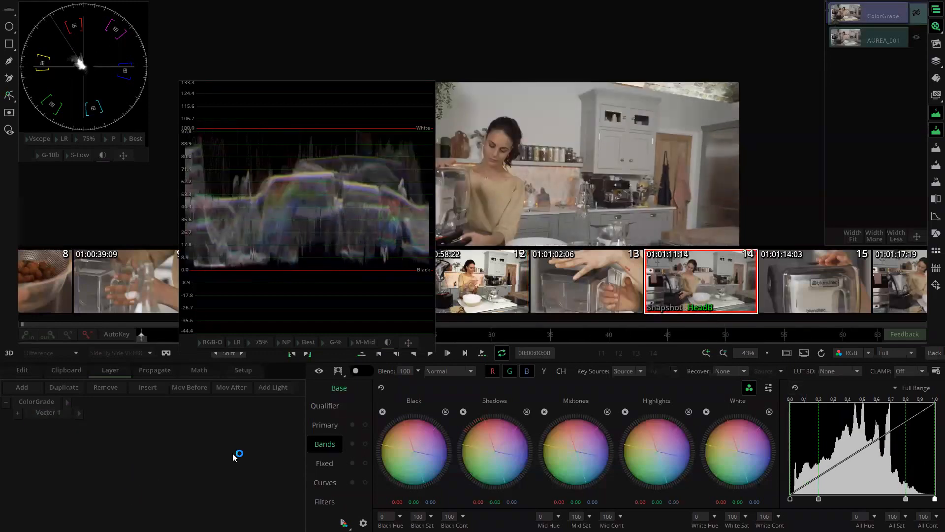
click(339, 426)
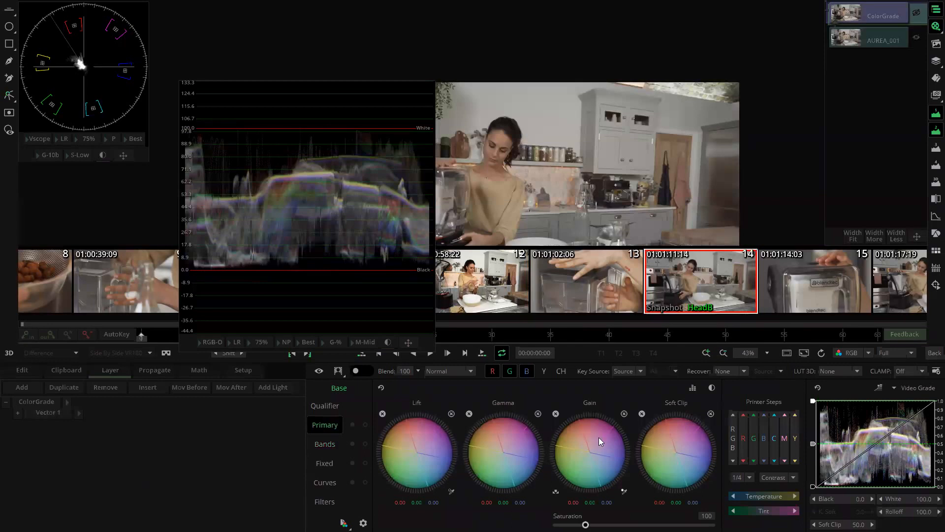
click(712, 391)
Step: Shrink the waveform and move it aside, and enlarge the vectorscope next to the kitchen image
drag(129, 111, 136, 130)
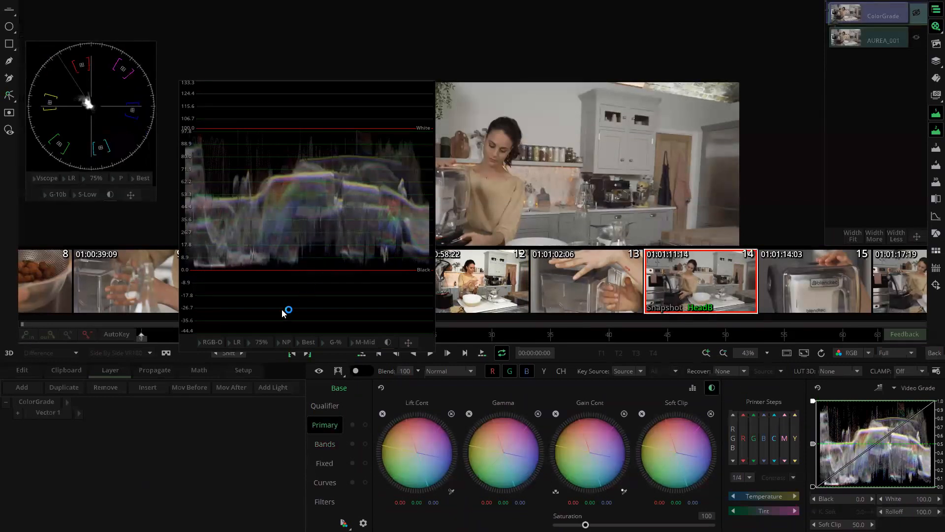
click(365, 341)
click(376, 268)
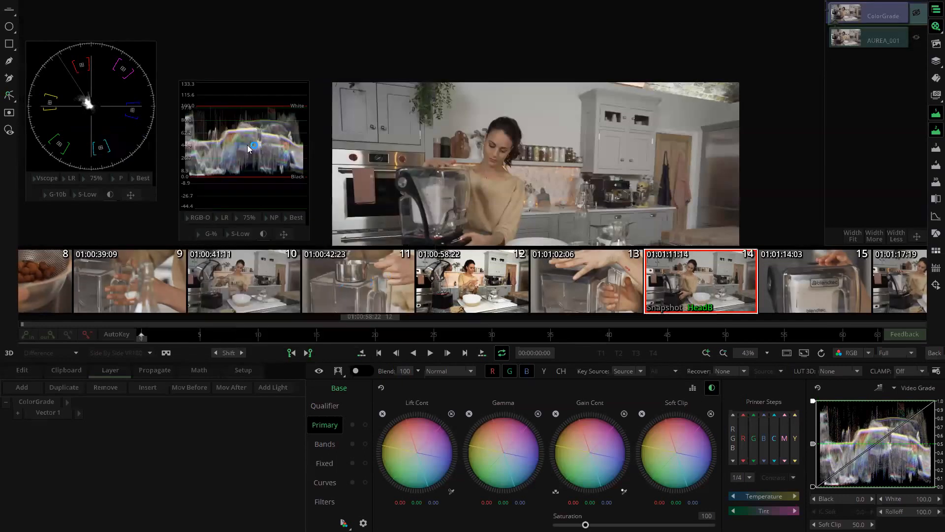
drag(257, 147, 259, 103)
drag(119, 84, 294, 174)
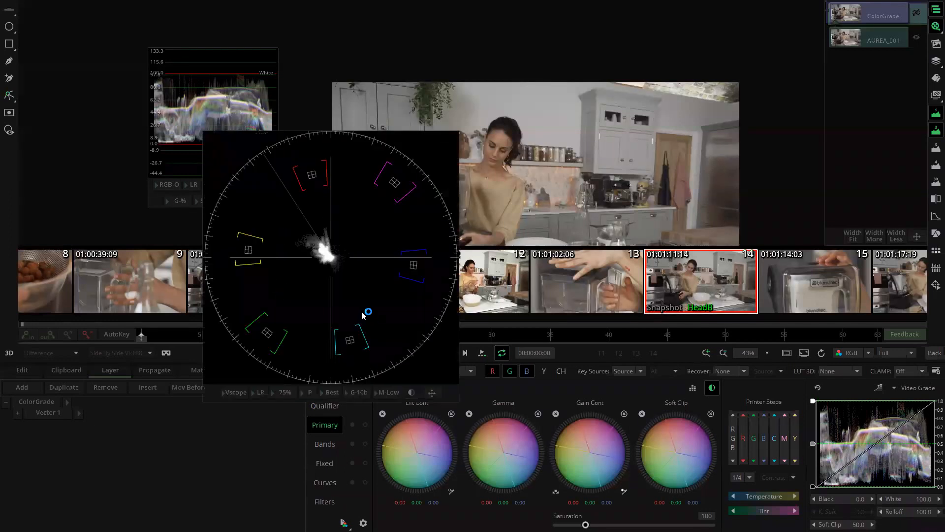
drag(325, 287, 302, 265)
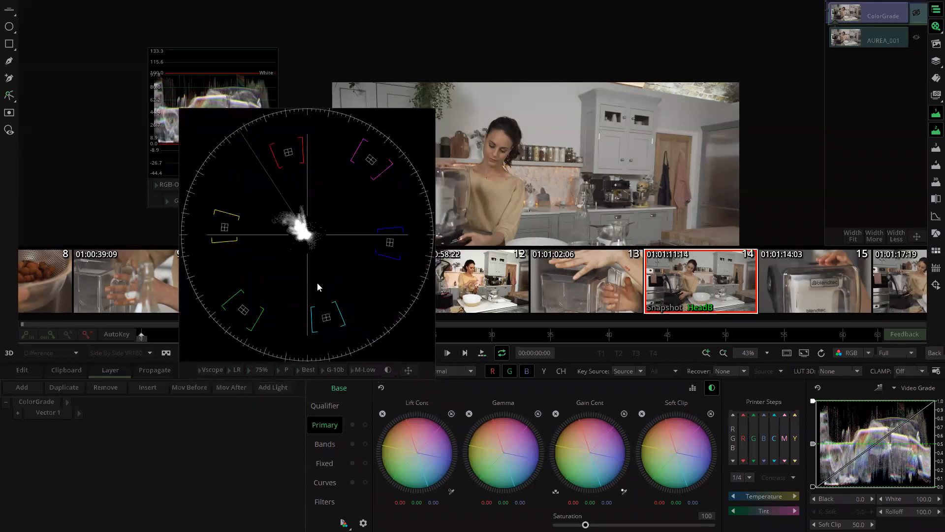
Step: Set Vector 1's Primary contrast to about -12.15 lift and 12.23 gain, and bypass the vector with the vectorscope moved clear
mouse_move(579, 444)
mouse_down()
mouse_move(611, 441)
mouse_move(619, 451)
mouse_move(543, 440)
mouse_move(562, 445)
mouse_up()
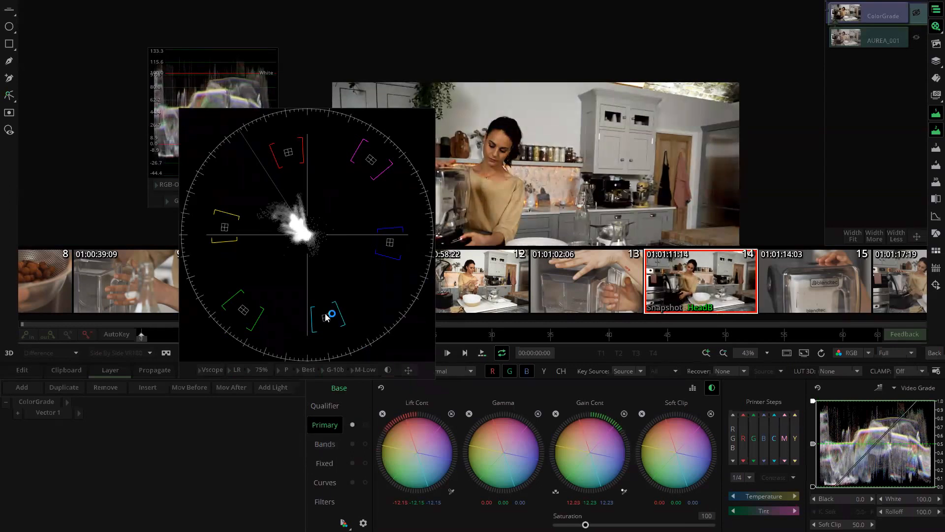
drag(327, 314, 317, 245)
click(319, 371)
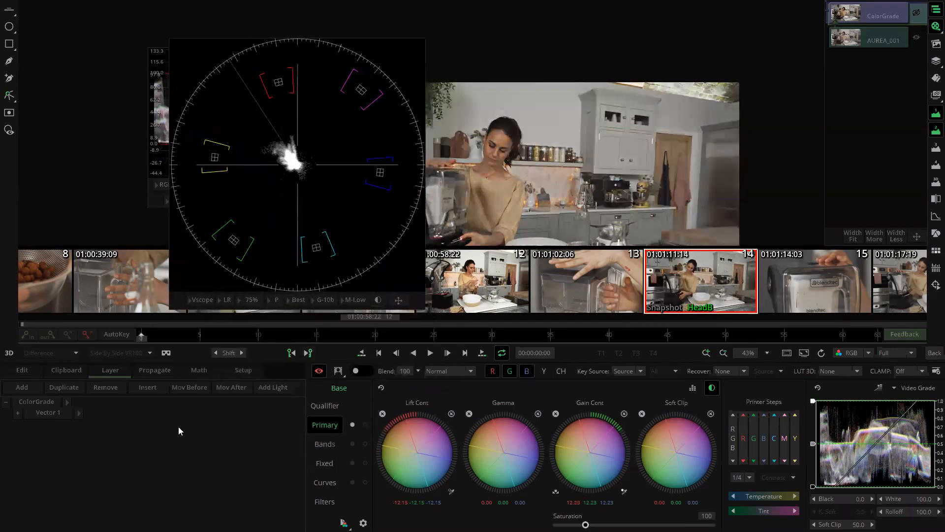
Step: Add a second vector, display its Bands controls, and re-enable Vector 1
click(21, 390)
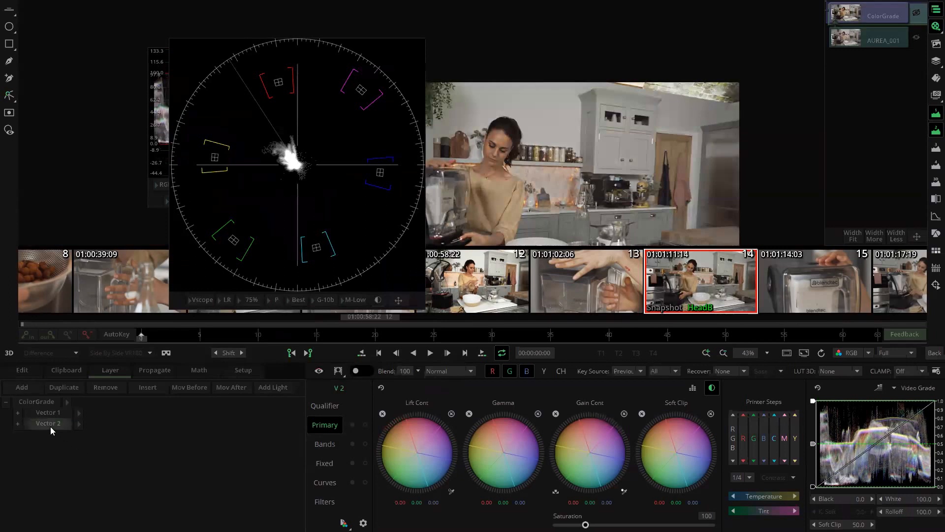
click(326, 443)
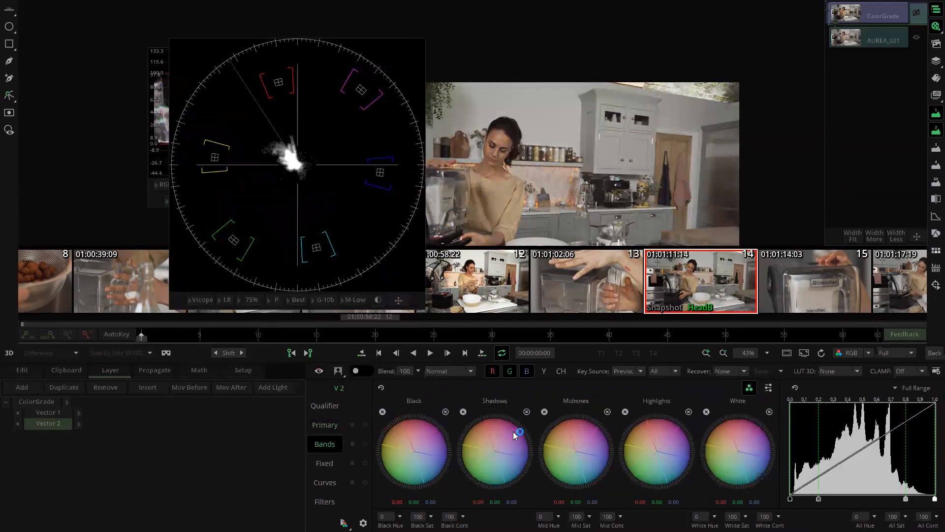
click(59, 412)
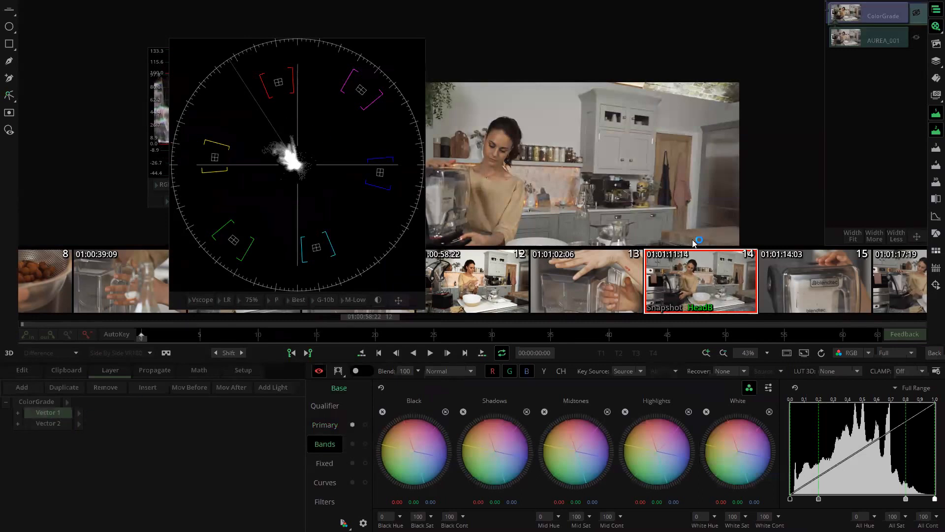
click(320, 372)
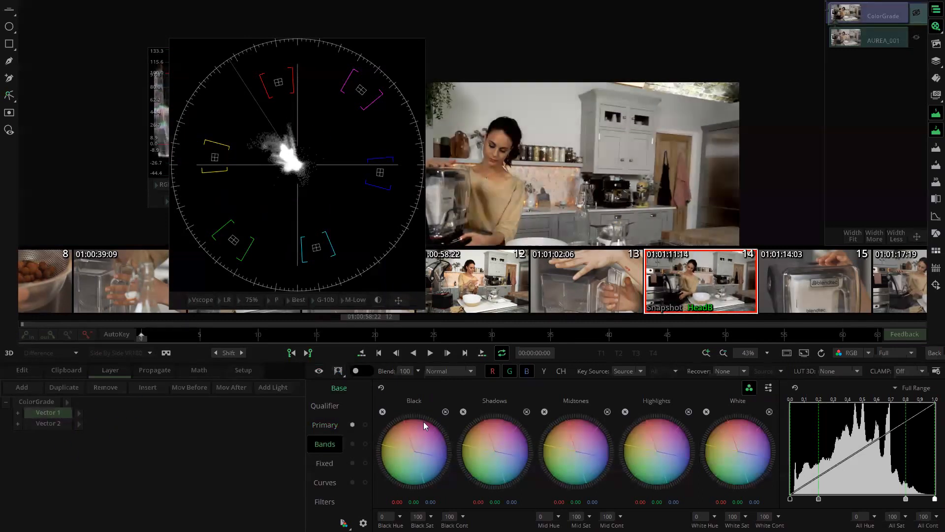
Step: Move the vectorscope clear of the shot and look up the saved 003 preset in the project's presets gallery
drag(305, 179, 271, 145)
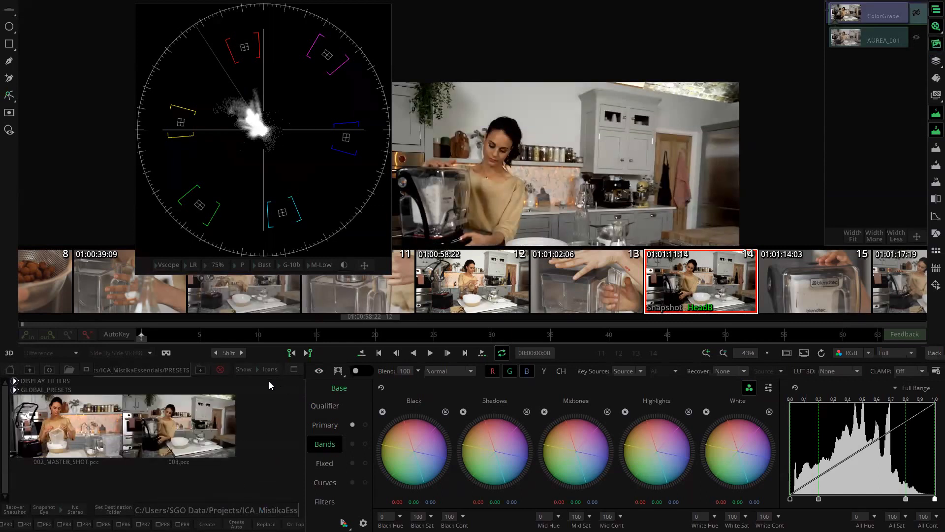
click(200, 426)
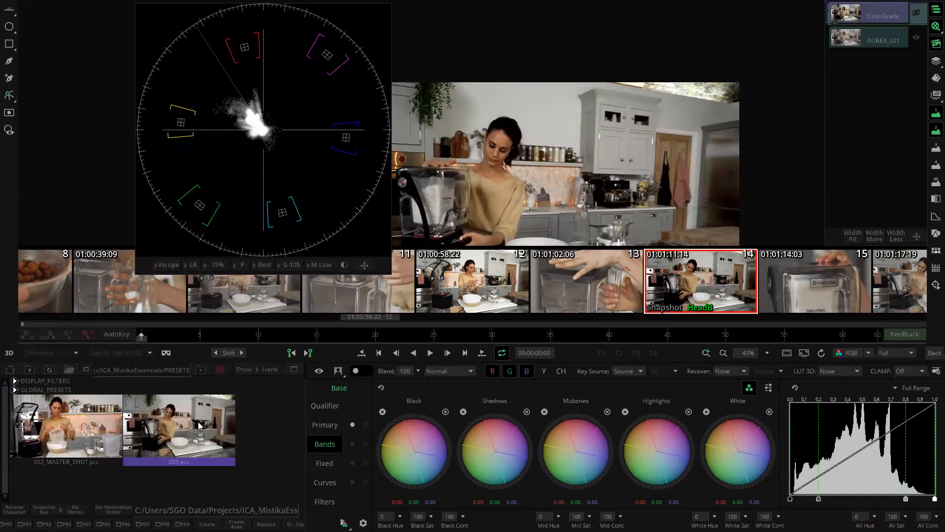
click(933, 48)
Step: Bypass Vector 1 and return to the Bands controls of Vector 2
click(59, 424)
click(63, 412)
click(317, 370)
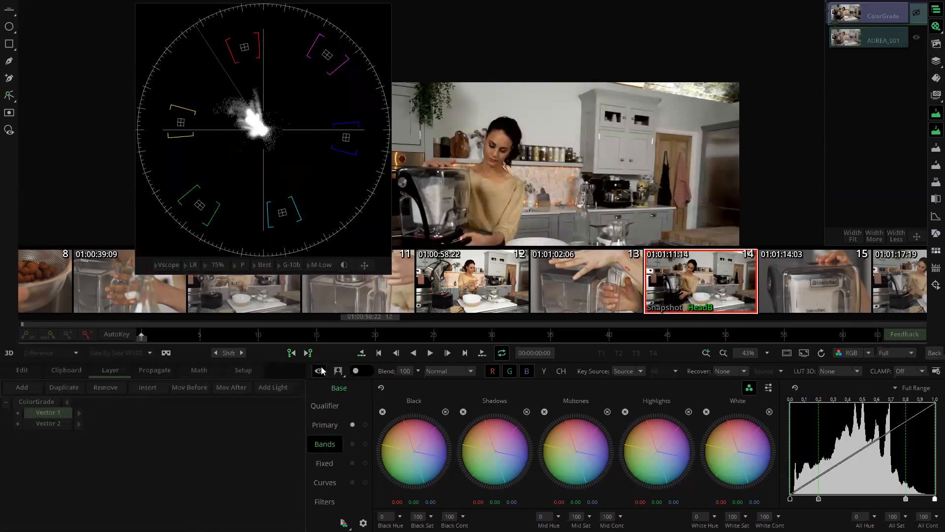
click(57, 423)
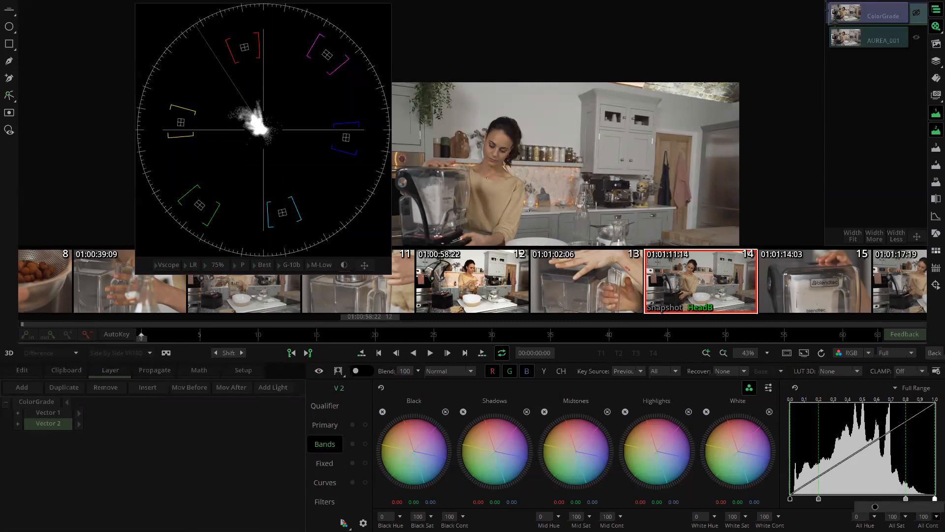
Step: Set Vector 2's overall Bands contrast to 146 and switch Vector 1's primary Lift and Gain wheels out of contrast mode
mouse_move(875, 506)
mouse_down()
mouse_move(899, 509)
mouse_move(884, 510)
mouse_up()
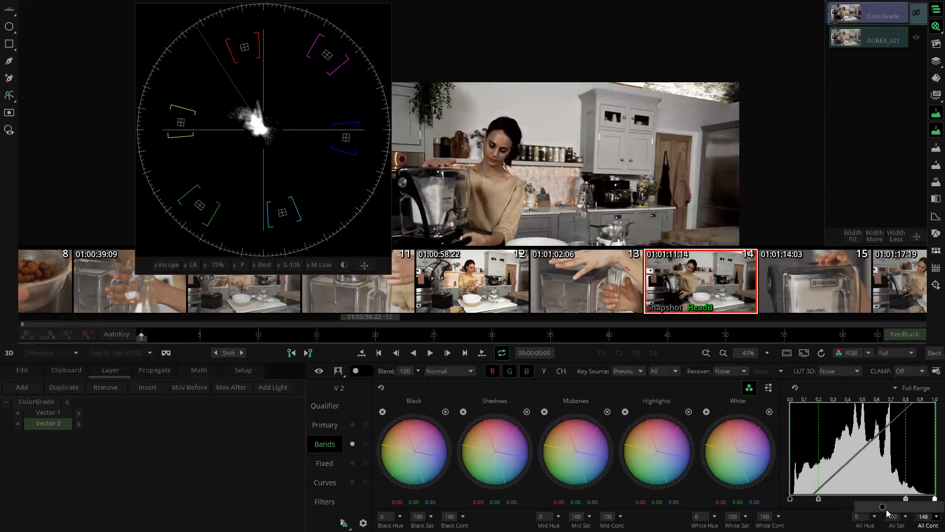
click(58, 413)
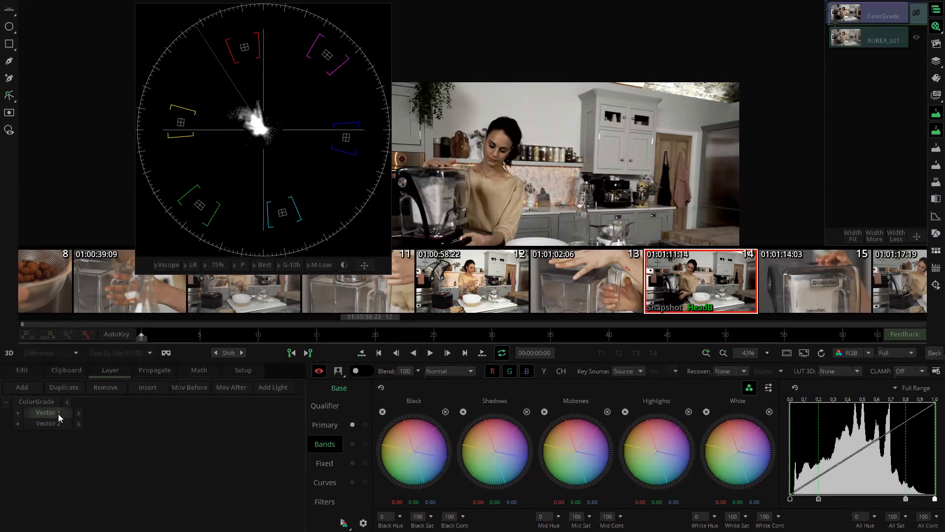
click(336, 425)
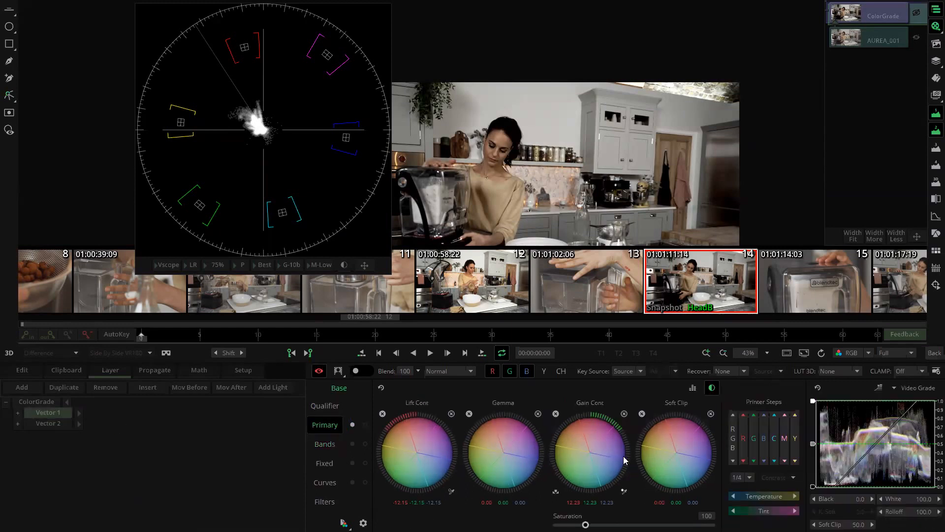
click(711, 388)
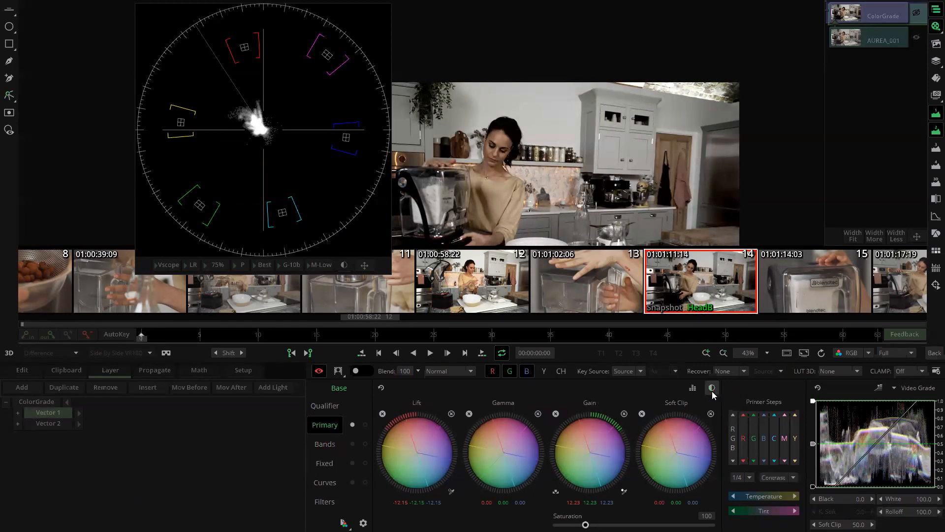
click(61, 425)
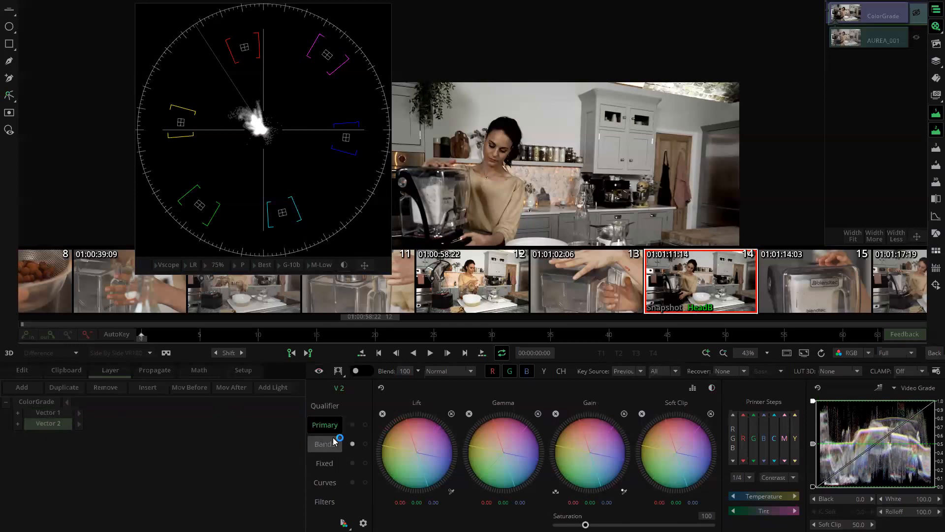
click(334, 441)
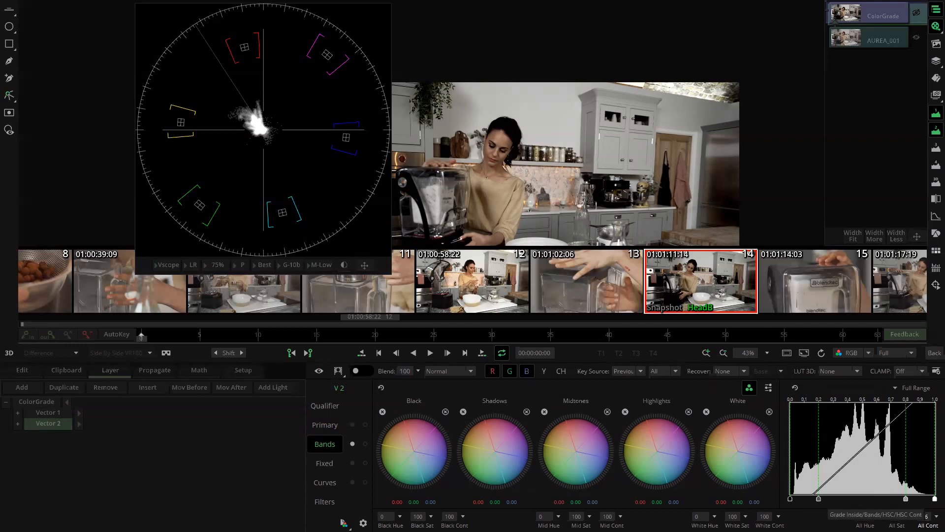
Step: Open the comparison controls and preset gallery, display the snapshot full frame, and recover the 003.pcc snapshot
drag(541, 160, 570, 105)
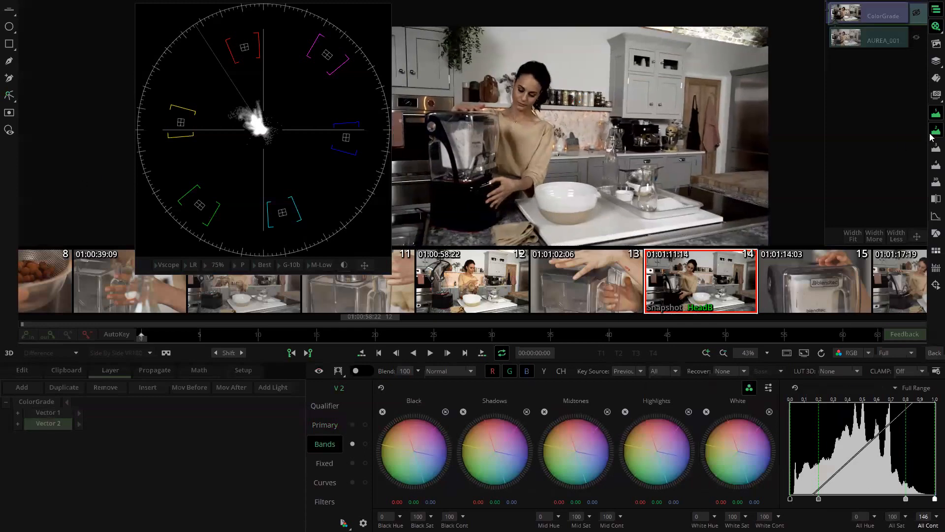
click(935, 198)
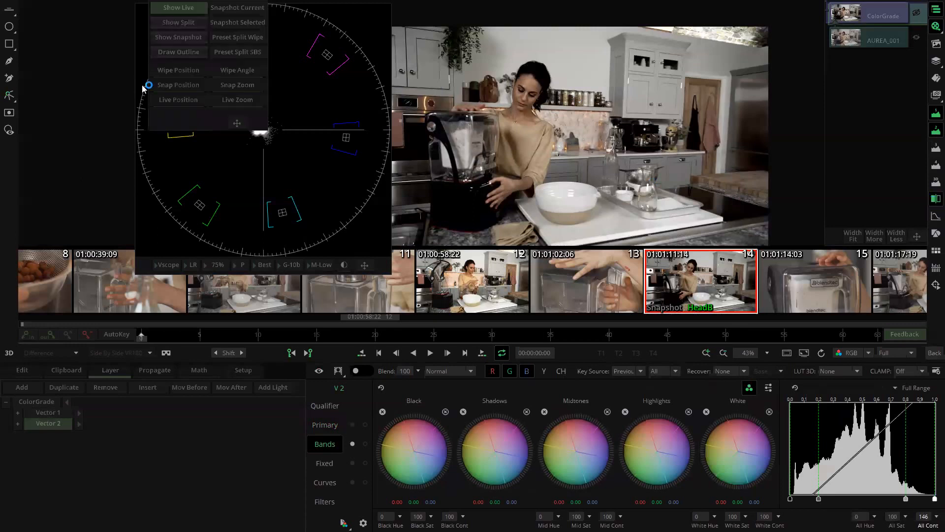
click(931, 47)
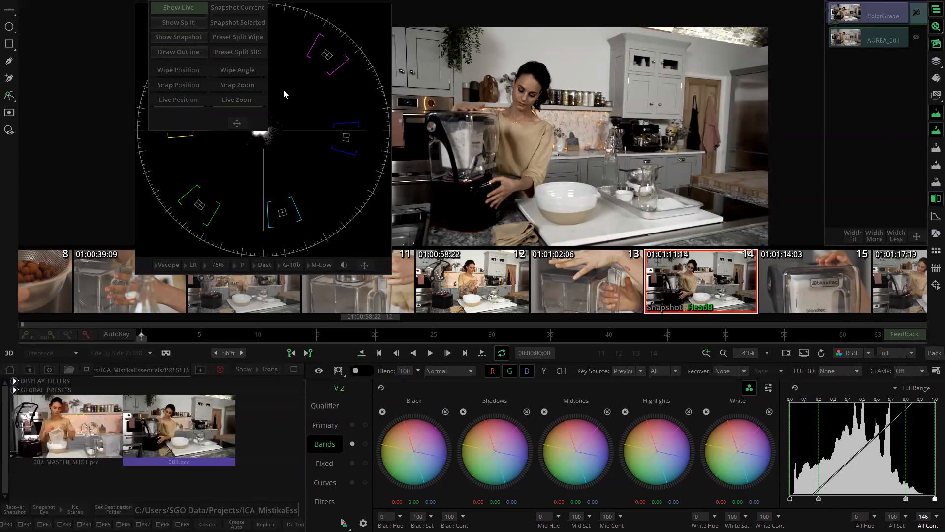
click(187, 38)
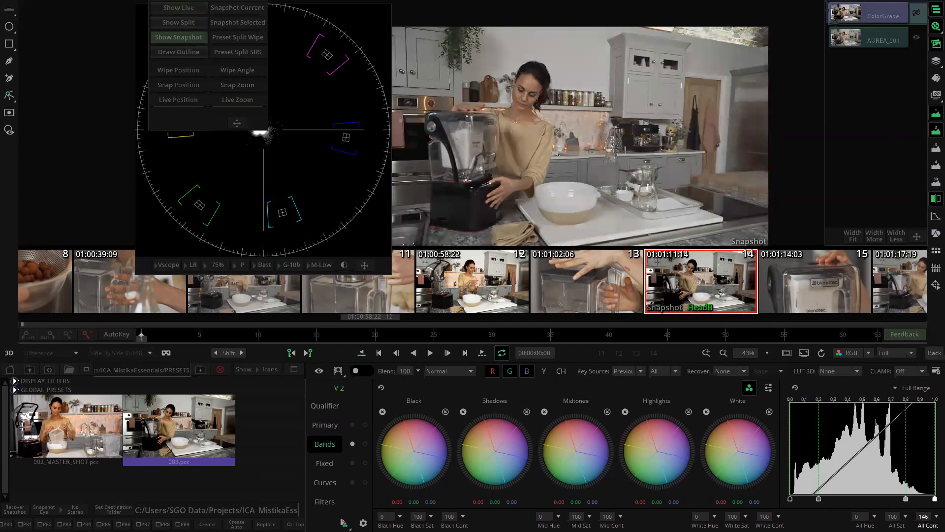
click(22, 511)
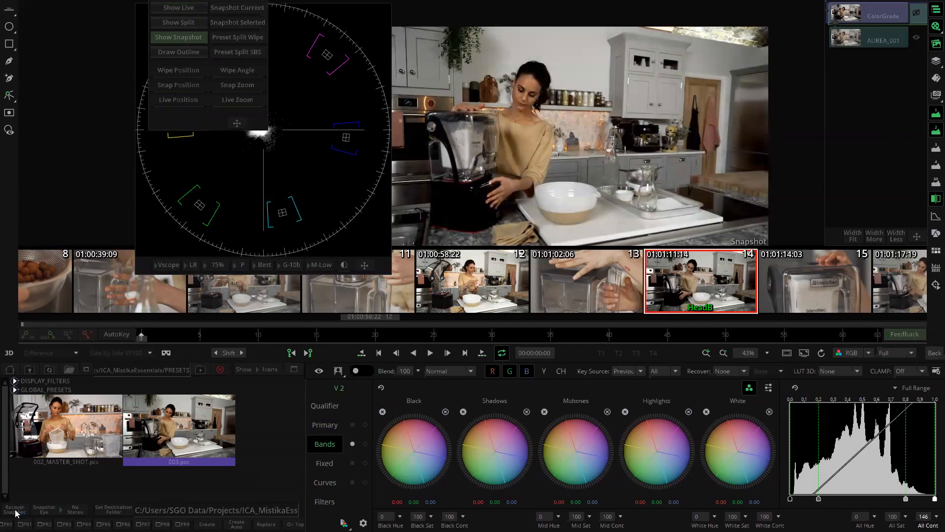
Step: Show the live grade and snapshot as a split wipe, adjusting the wipe position and angle and drawing its outline
click(189, 21)
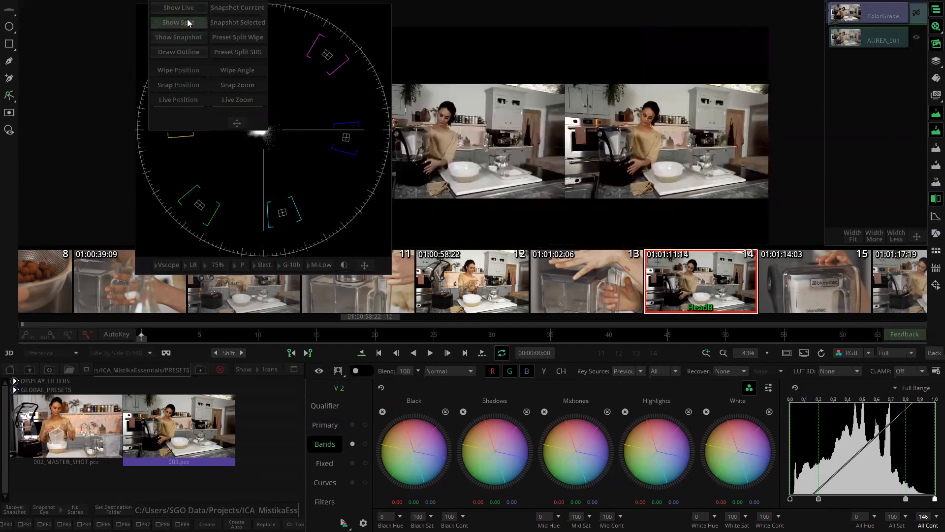
click(250, 41)
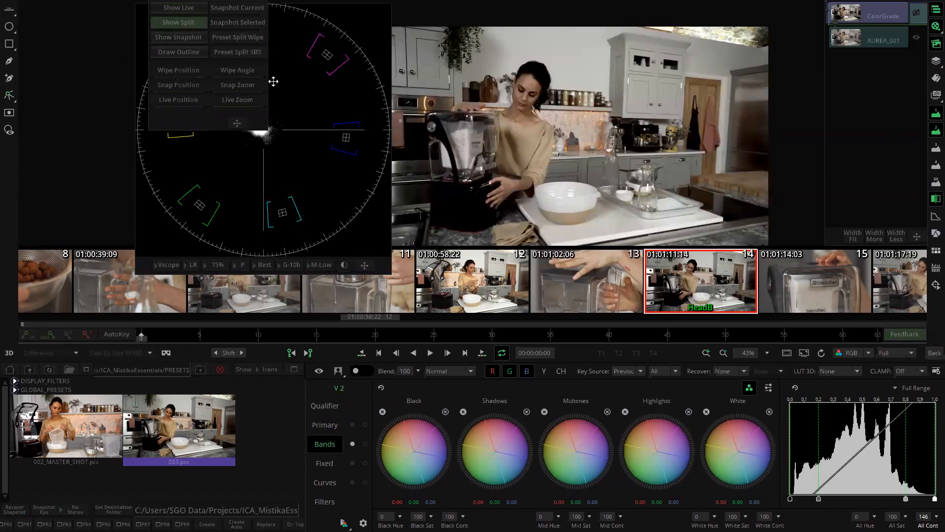
click(165, 71)
drag(229, 72, 208, 104)
click(175, 53)
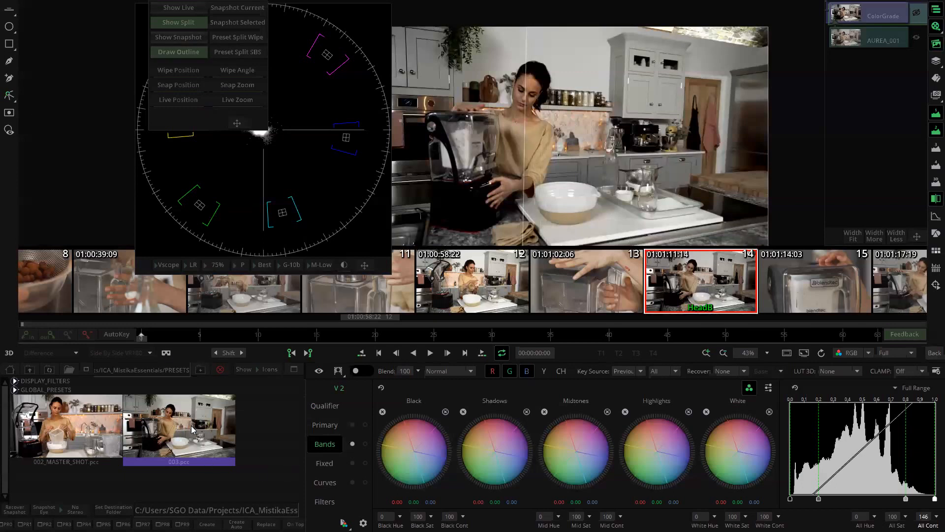
Step: Close the preset gallery, select clip 12, and set its comparison display to show only the live image
click(935, 45)
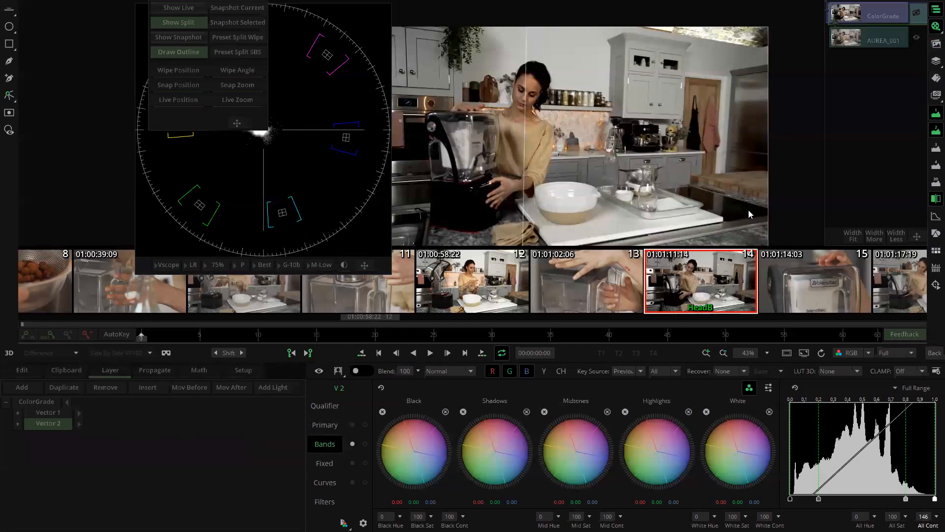
click(494, 291)
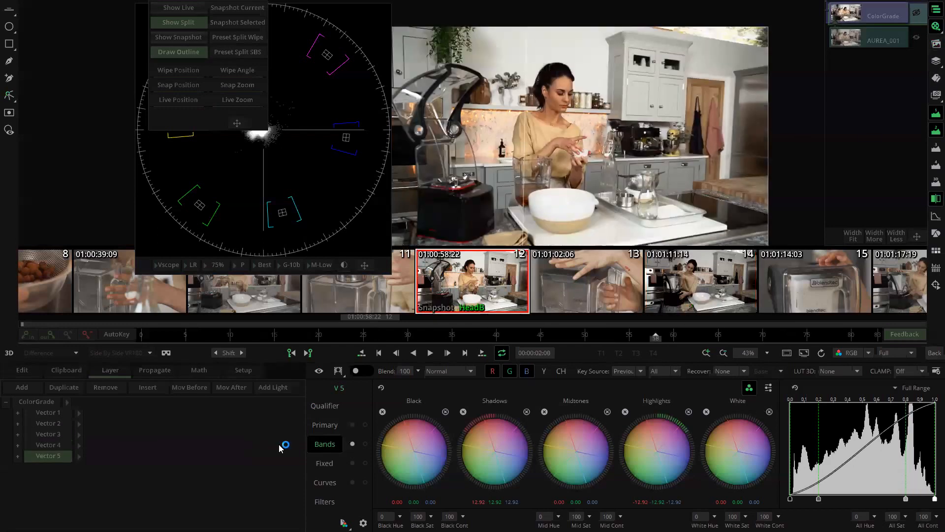
click(74, 490)
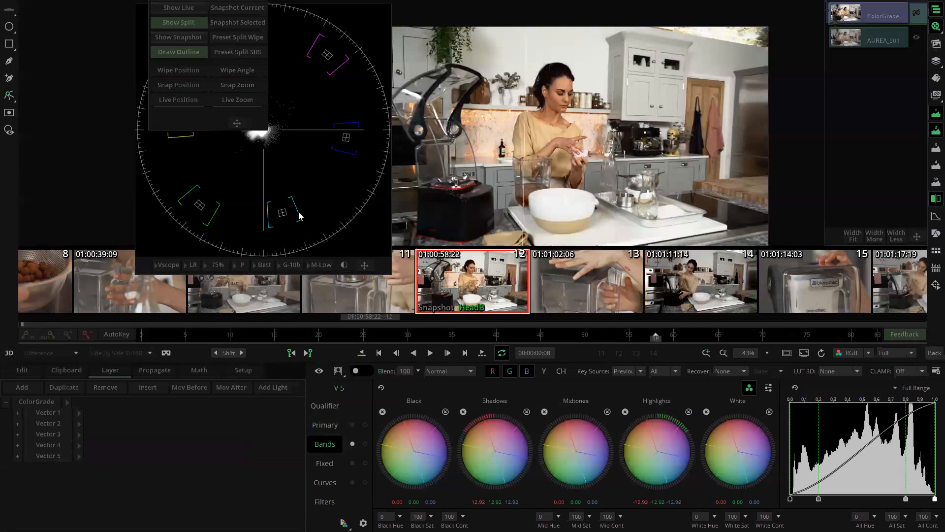
drag(364, 265, 326, 233)
scroll(648, 451, up, 2)
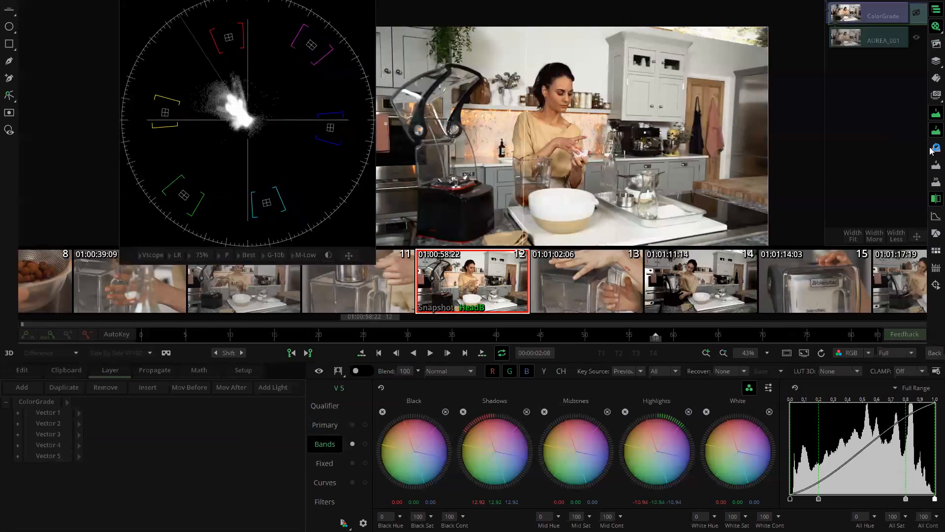
click(935, 199)
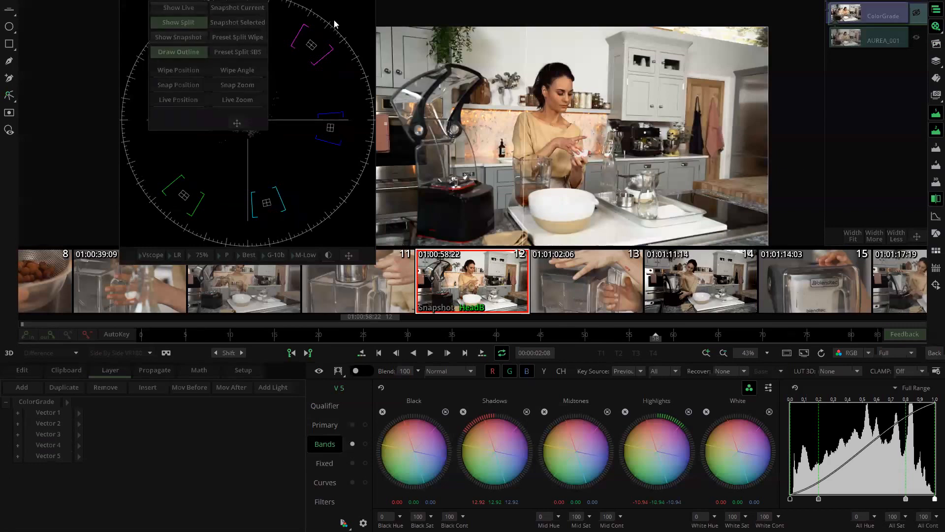
click(187, 8)
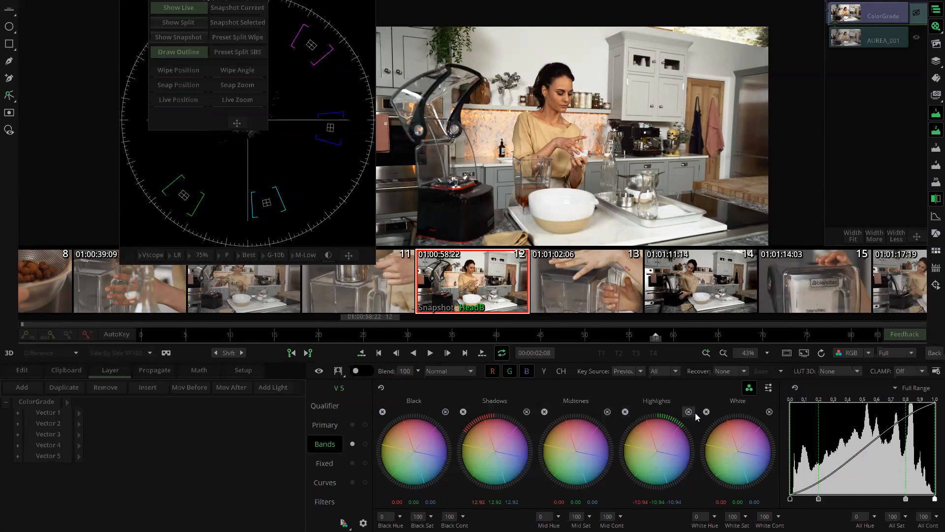
Step: Reset Vector 5's Shadows and Highlights bands and shift the band range markers, placing the white limit at about 0.7
click(527, 413)
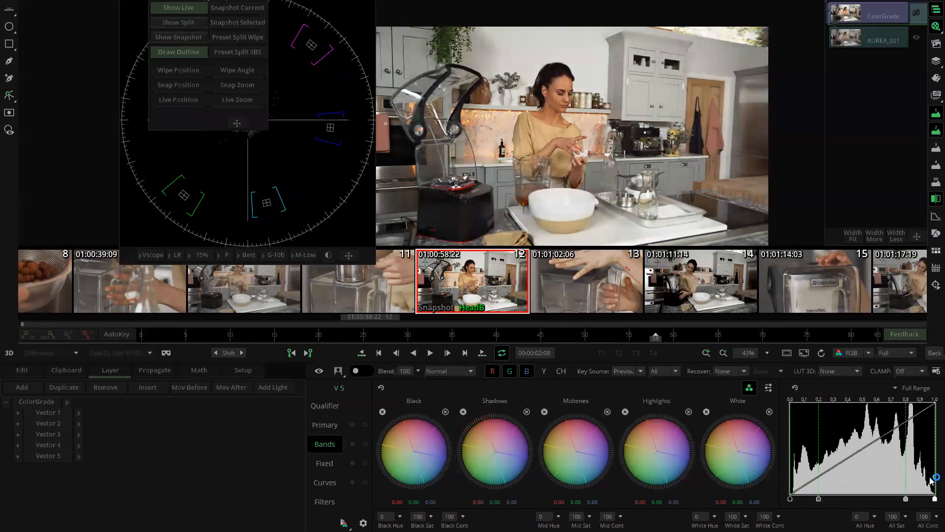
drag(935, 498, 816, 499)
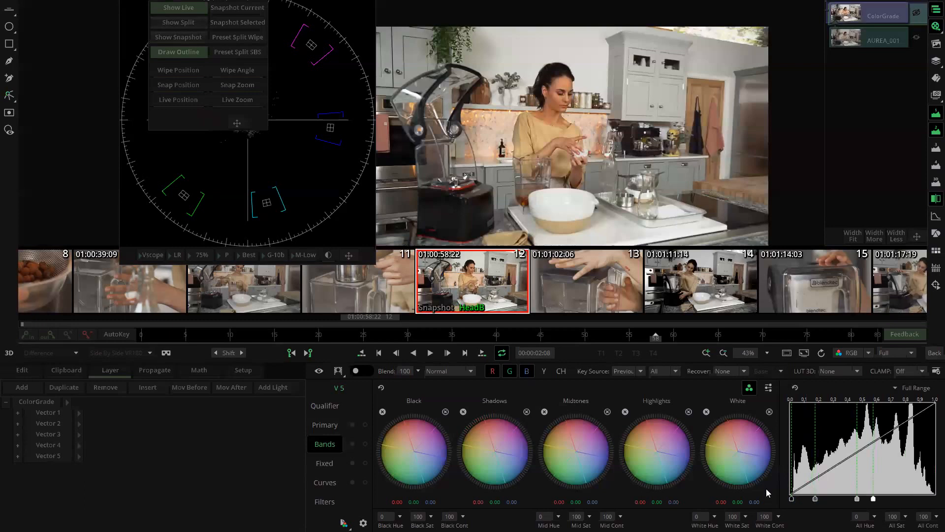
drag(874, 500, 894, 505)
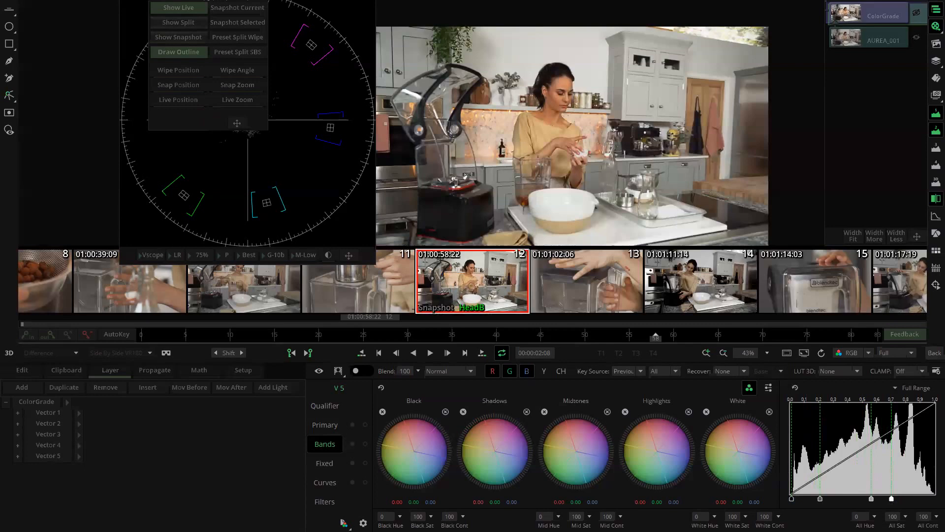
Step: Set the White band's contrast to 140 and the Black band's saturation to 106
drag(795, 506, 802, 510)
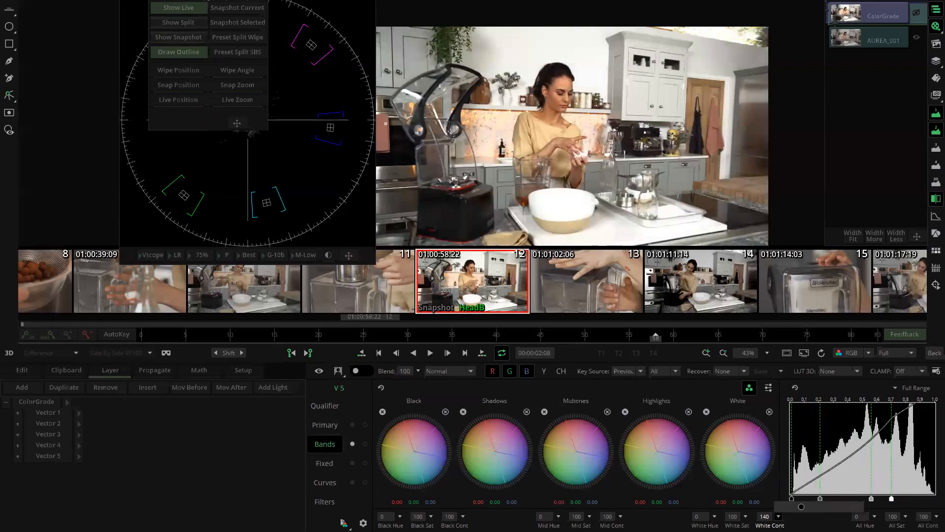
click(431, 516)
mouse_move(447, 507)
mouse_down()
mouse_move(459, 508)
mouse_move(448, 507)
mouse_up()
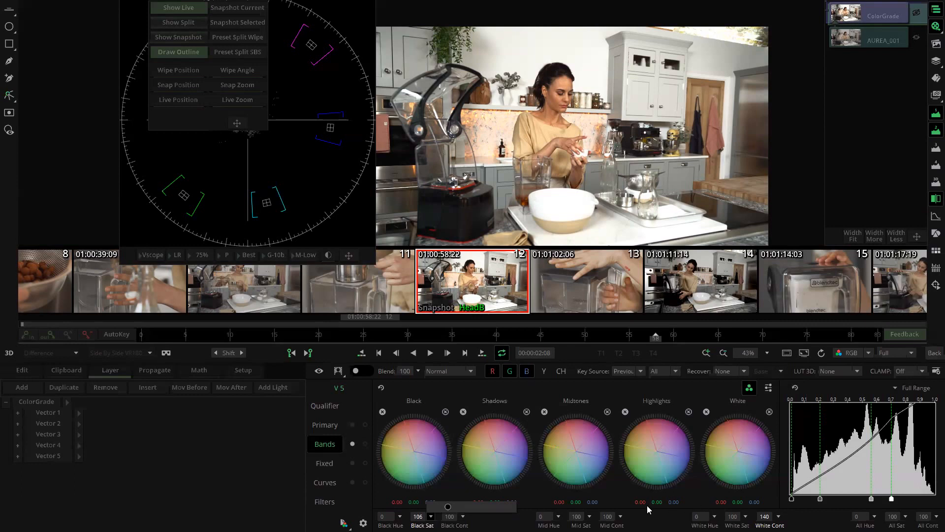
Step: Warm the Midtones band to RGB -5.02, 1.46, 14.11 and set the Highlights band to -8.66
drag(568, 434, 518, 407)
drag(569, 449, 541, 444)
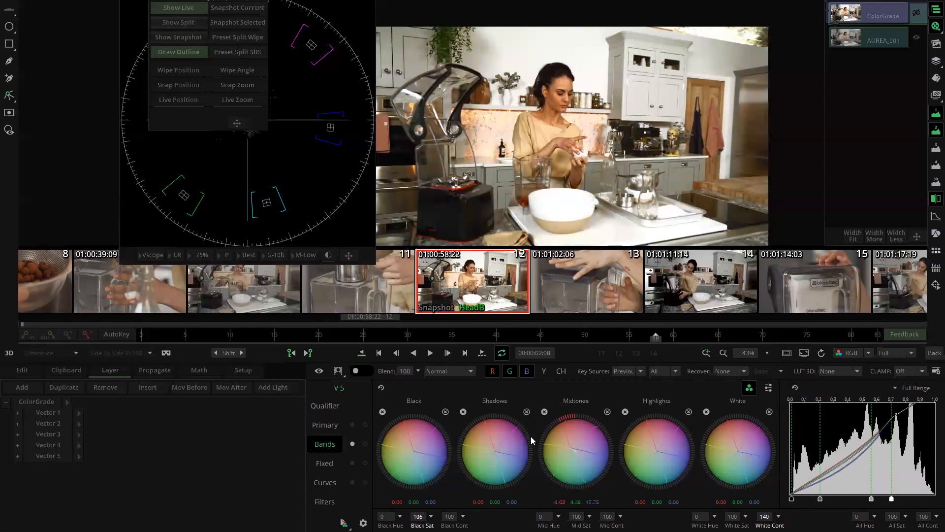
drag(564, 439, 559, 438)
drag(570, 446, 573, 447)
mouse_move(665, 439)
mouse_down()
mouse_move(681, 443)
mouse_move(656, 442)
mouse_up()
mouse_move(644, 437)
mouse_down()
mouse_move(653, 436)
mouse_move(614, 438)
mouse_move(656, 440)
mouse_move(639, 435)
mouse_up()
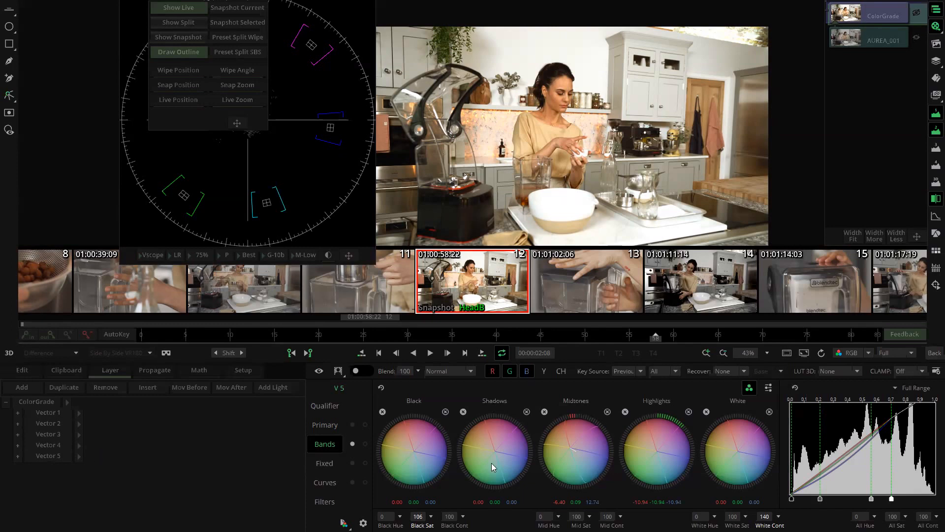
click(329, 466)
drag(585, 435, 582, 434)
drag(680, 438, 666, 434)
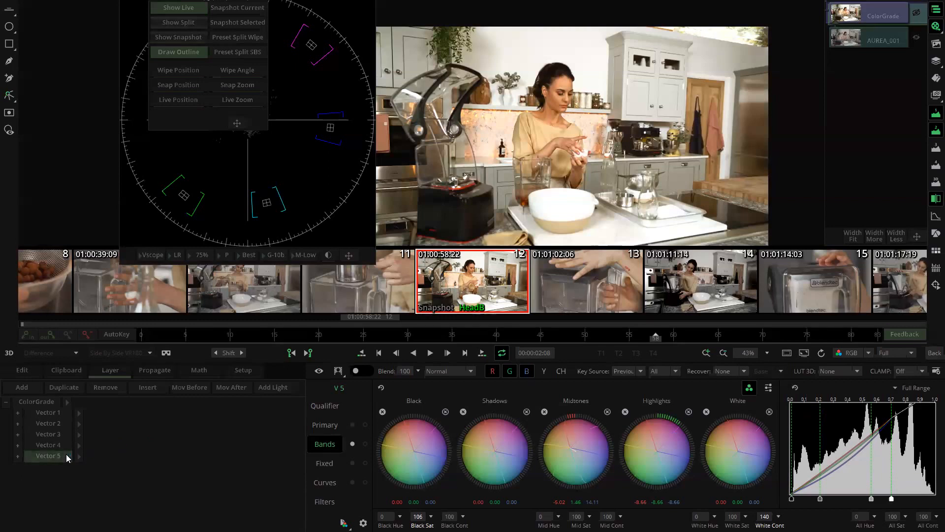
Step: Reset all Bands adjustments on Vector 5 and open Vector 4's Primary grade
key(BackSpace)
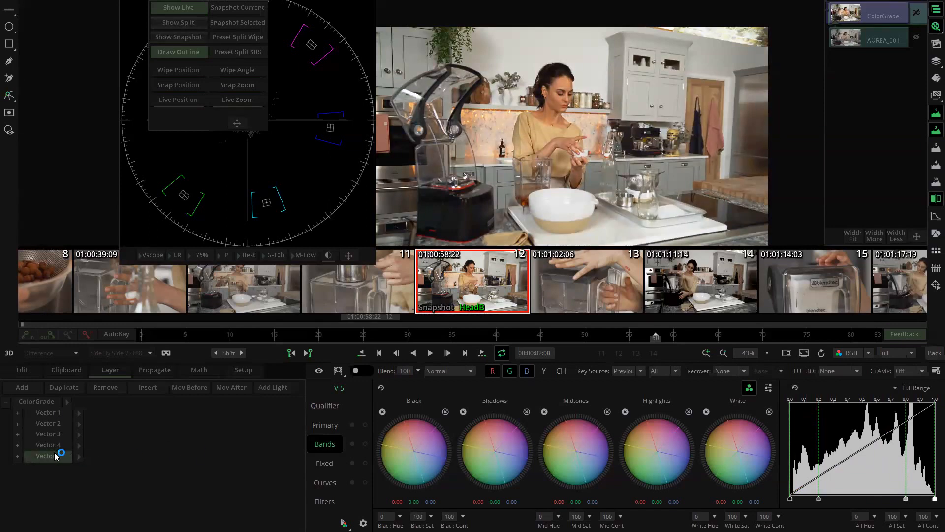
click(325, 424)
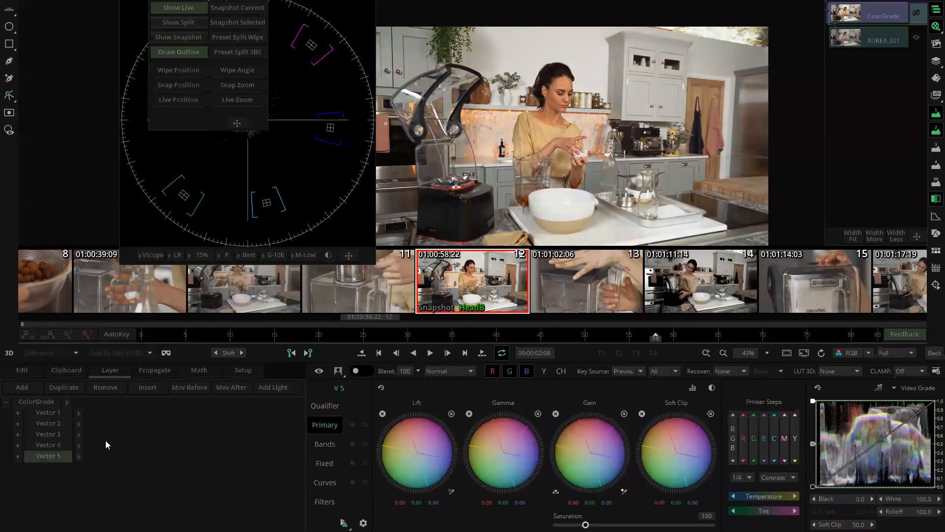
click(57, 448)
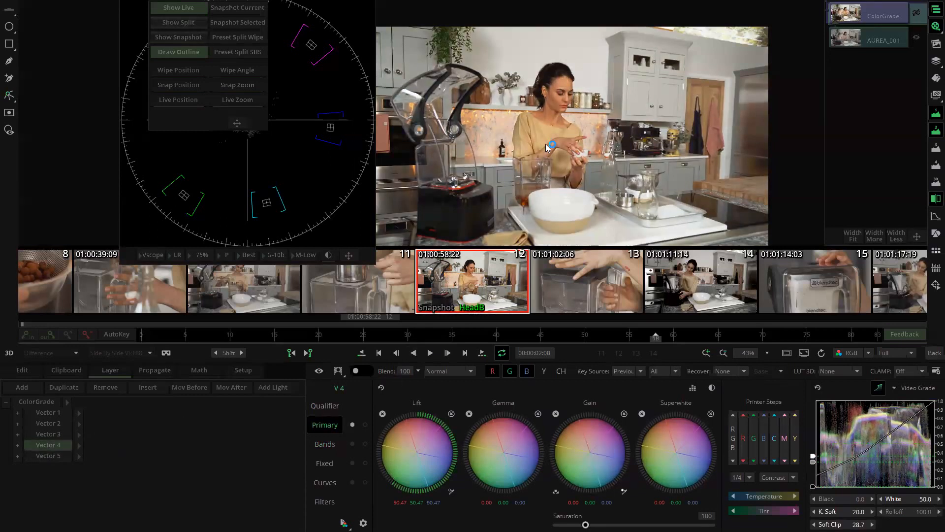
Step: Hide the comparison controls, set the vectorscope to S-Low size, and arrange it beside the RGB waveform, clear of the image
scroll(542, 140, down, 2)
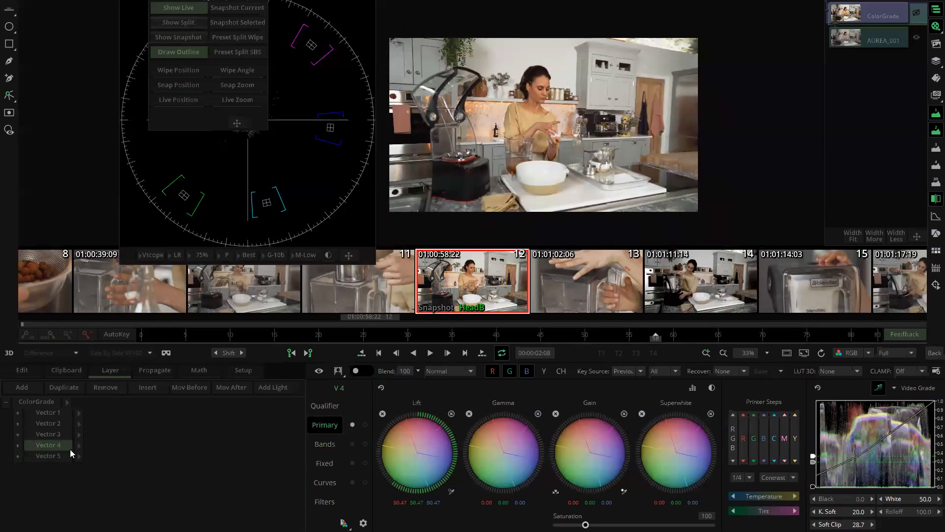
drag(252, 201, 580, 239)
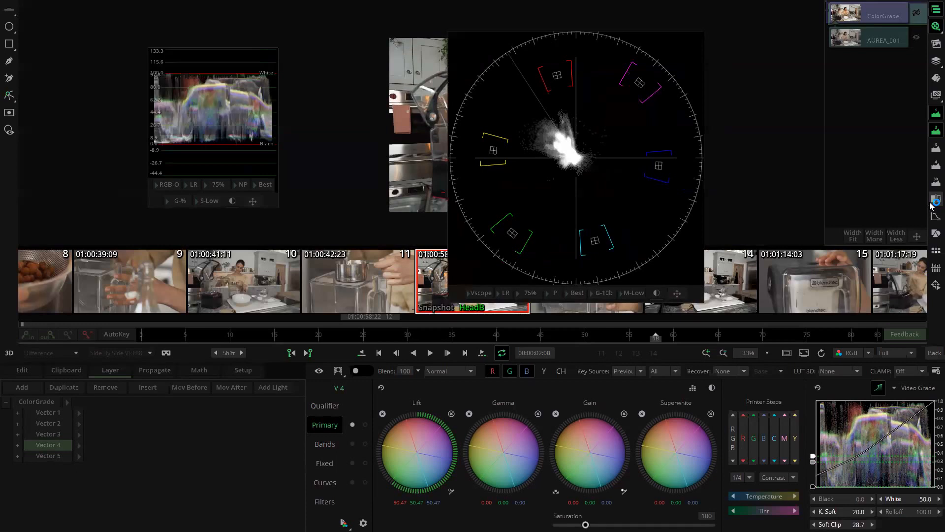
drag(632, 178, 357, 164)
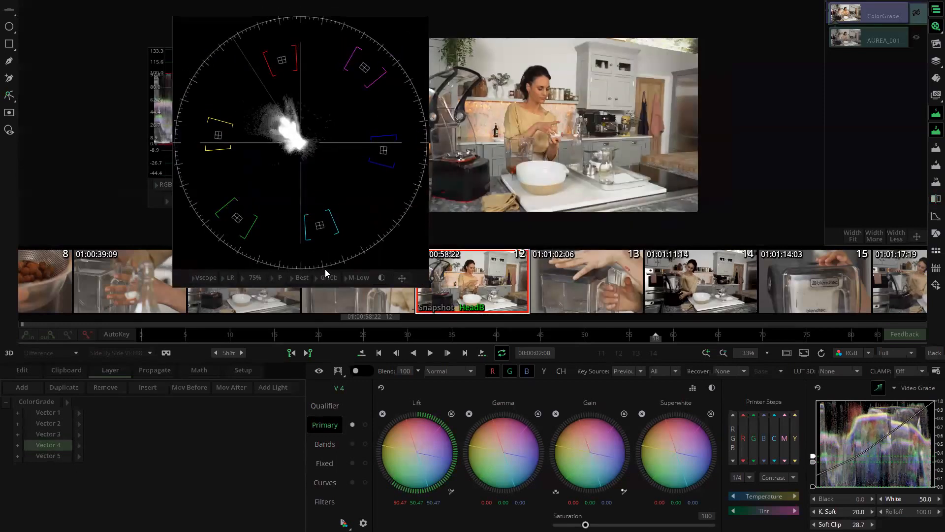
click(358, 273)
click(366, 200)
drag(236, 122, 111, 118)
drag(215, 104, 233, 60)
drag(136, 82, 108, 58)
drag(241, 60, 205, 53)
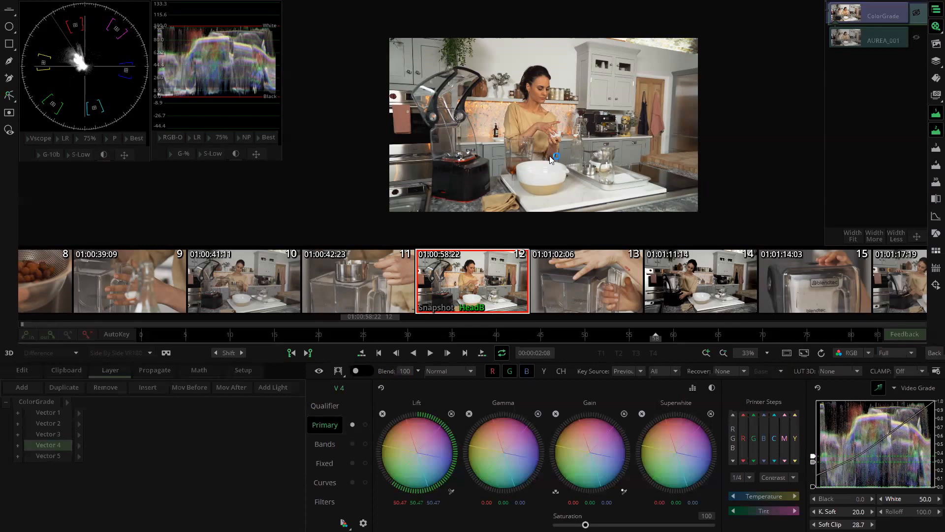
Step: Open Vector 5's Curves controls and view the RGB curve in the enlarged editor, closing it again
click(46, 455)
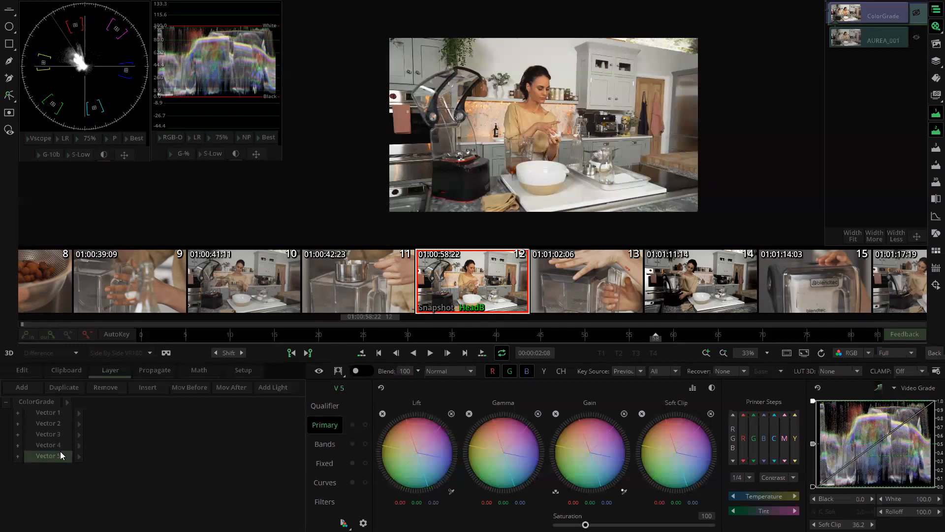
click(53, 458)
click(326, 483)
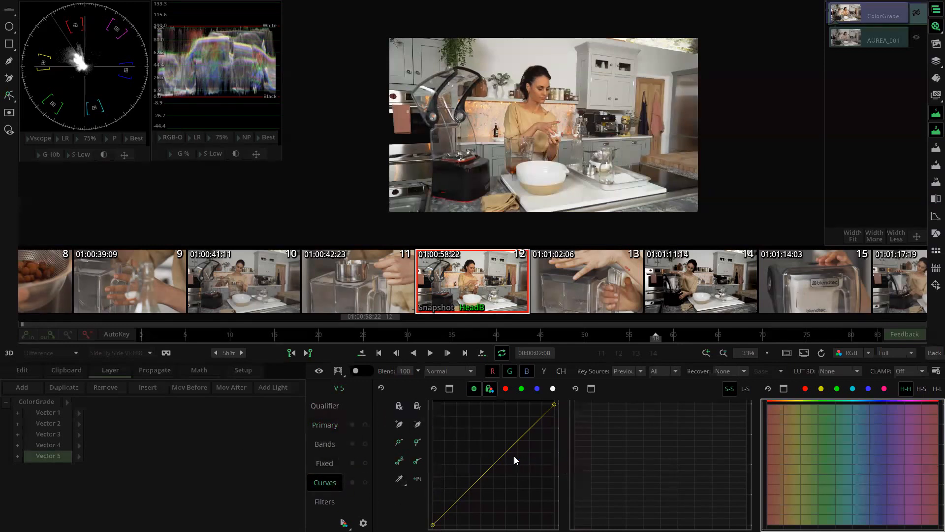
click(450, 389)
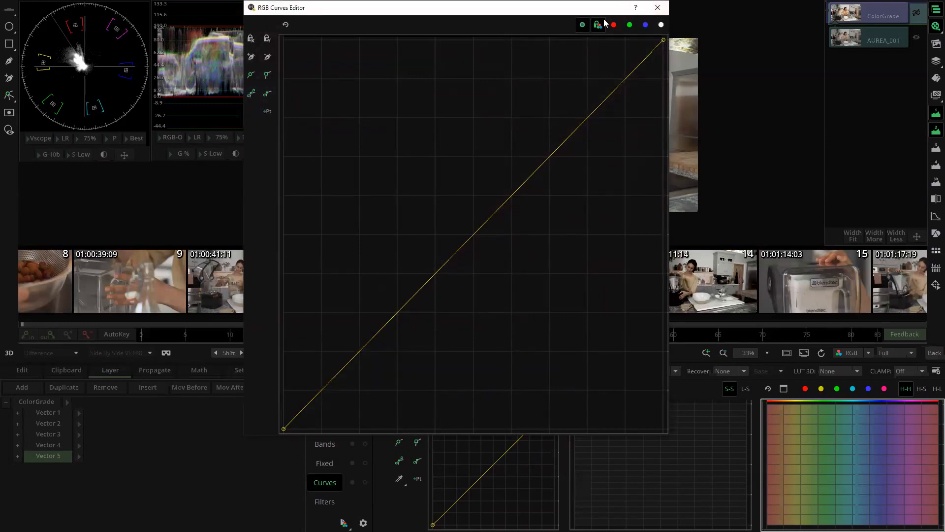
drag(605, 8, 340, 89)
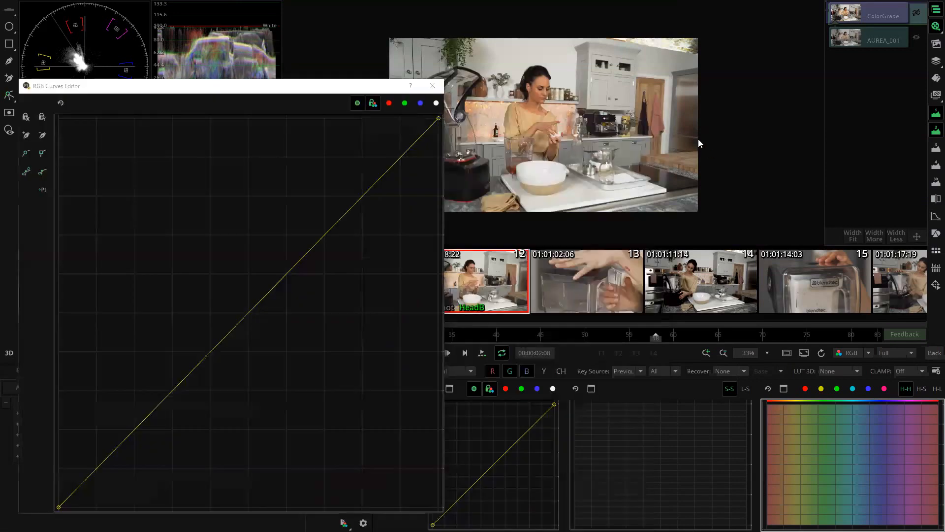
click(433, 88)
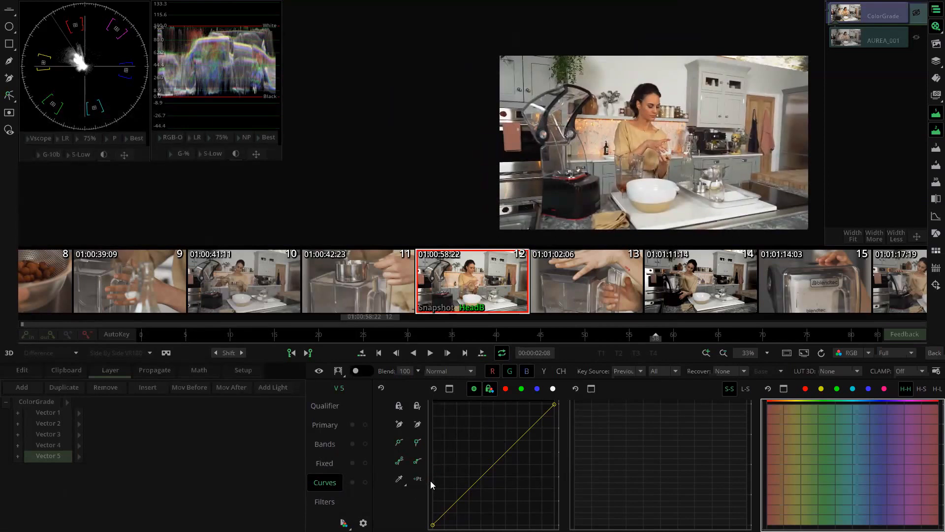
Step: Sample the image with Add Three Points to place control points on Vector 5's RGB, saturation and hue curves
click(403, 484)
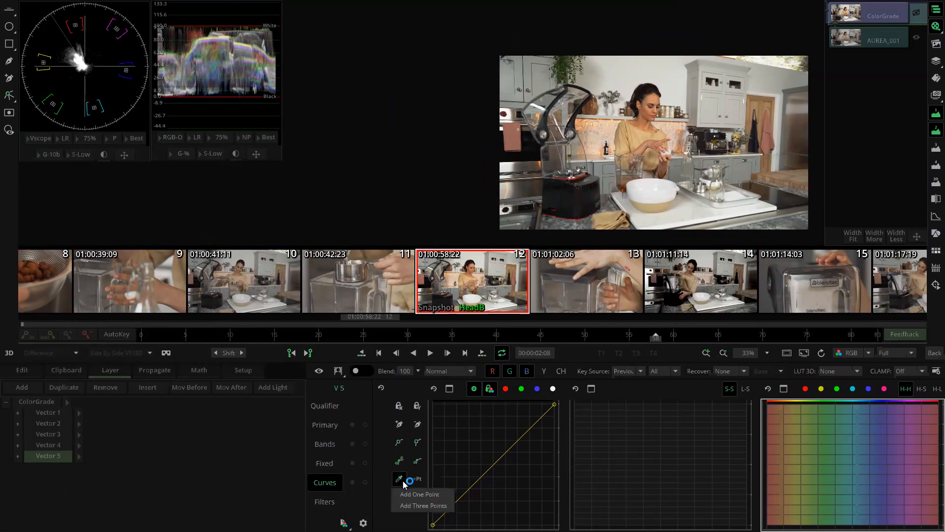
click(426, 506)
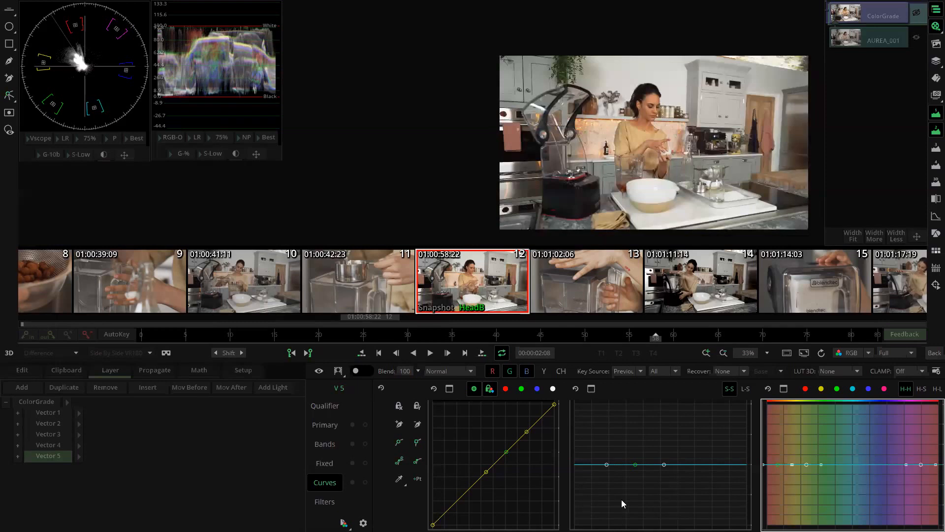
click(779, 439)
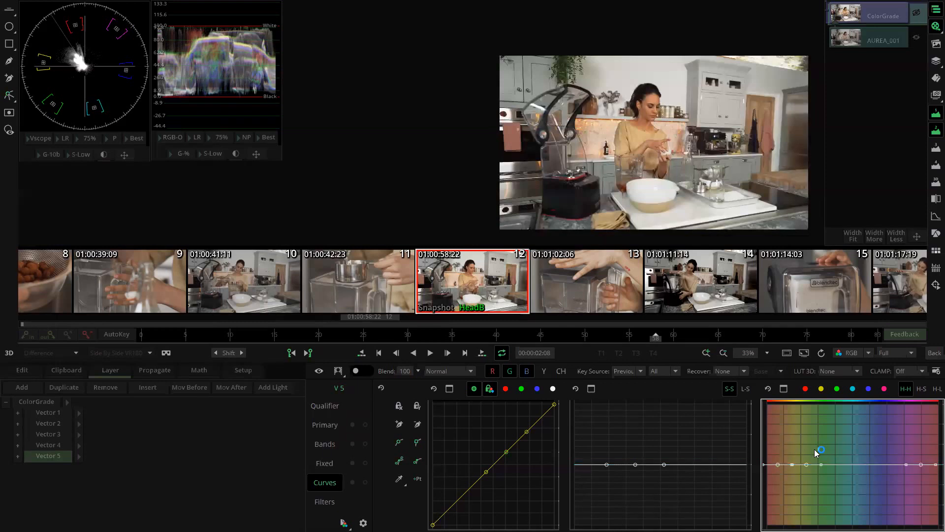
Step: Lower the red-orange point on the H-H curve and shift the linked RGB curve's lower point slightly down along the diagonal
drag(777, 466, 777, 476)
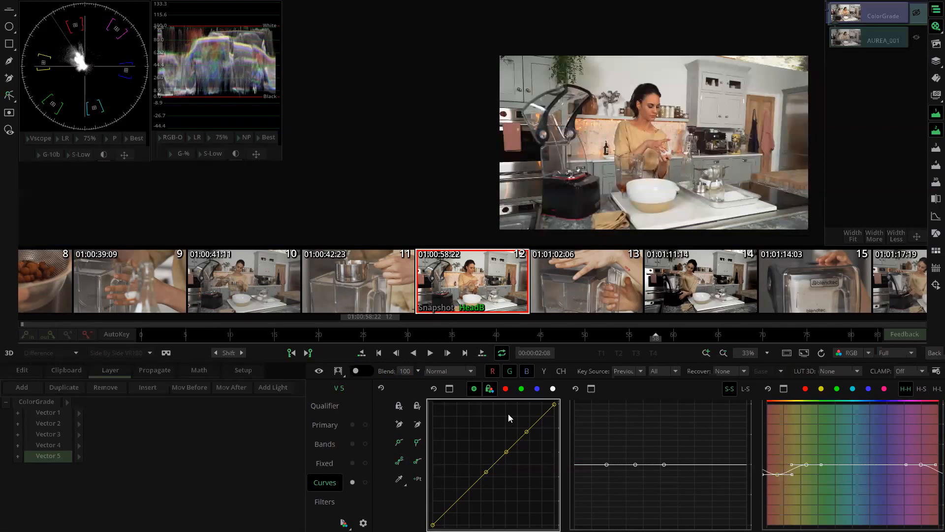
drag(527, 432, 524, 432)
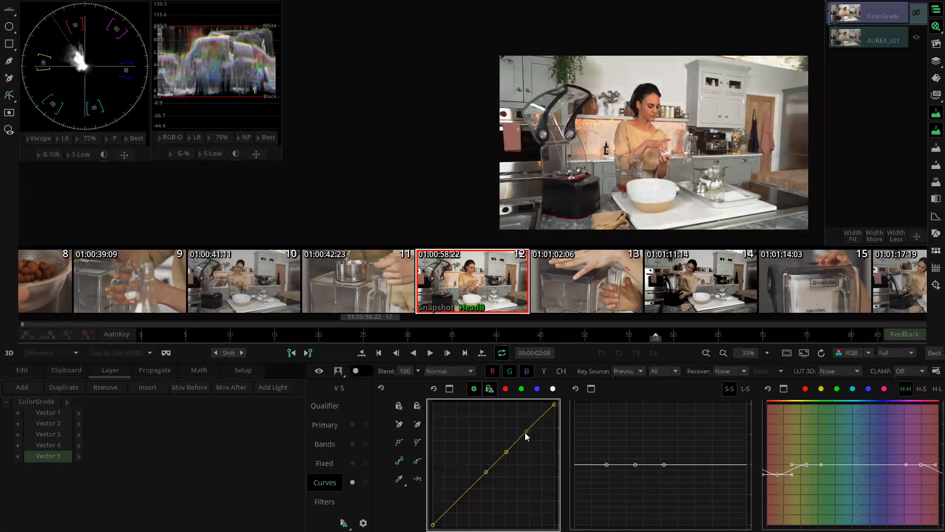
drag(484, 476, 478, 478)
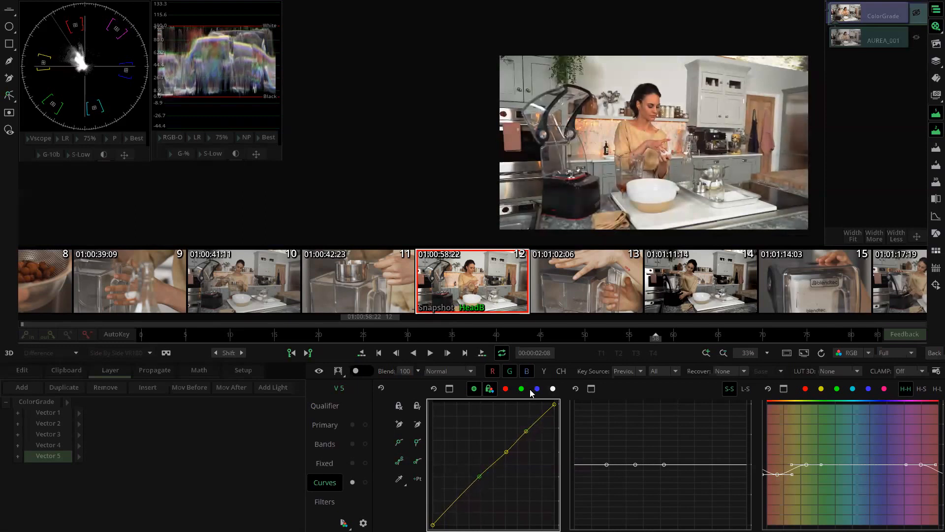
Step: Unlink the RGB curve channels and reshape the blue curve, pulling its highlight point down and its shadow point up
click(489, 389)
click(522, 389)
click(535, 389)
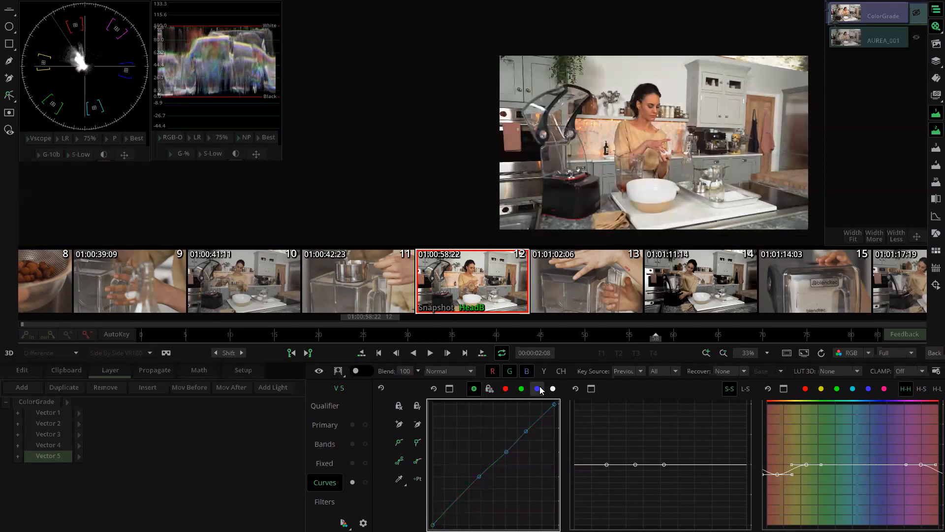
click(505, 390)
click(537, 389)
drag(531, 429, 539, 440)
drag(480, 477, 465, 482)
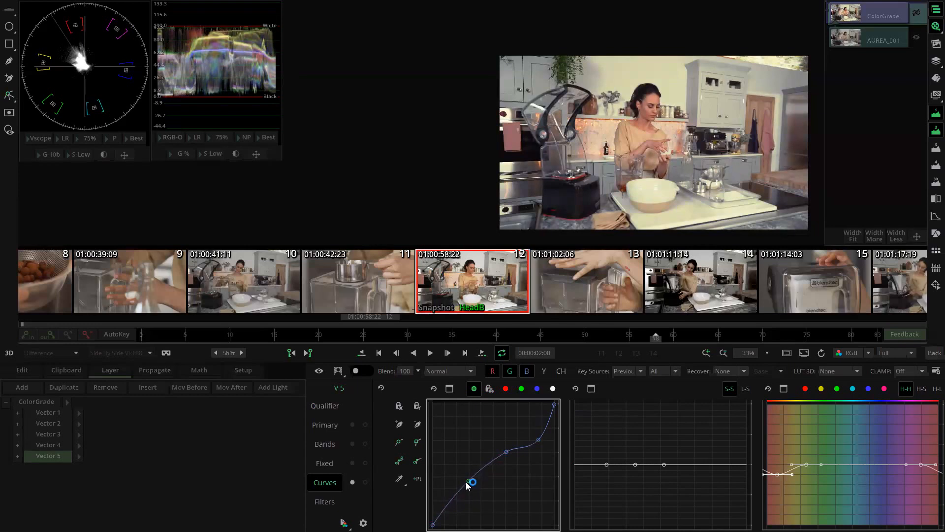
drag(466, 481, 462, 481)
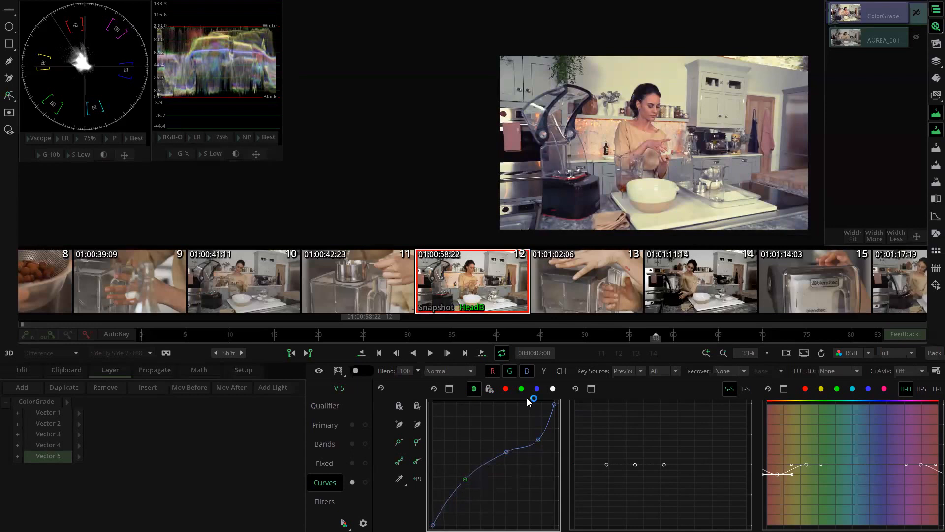
Step: Add a shadow point to the red curve, lock X movement, and lower both that point and the blue curve's shadow point
click(505, 389)
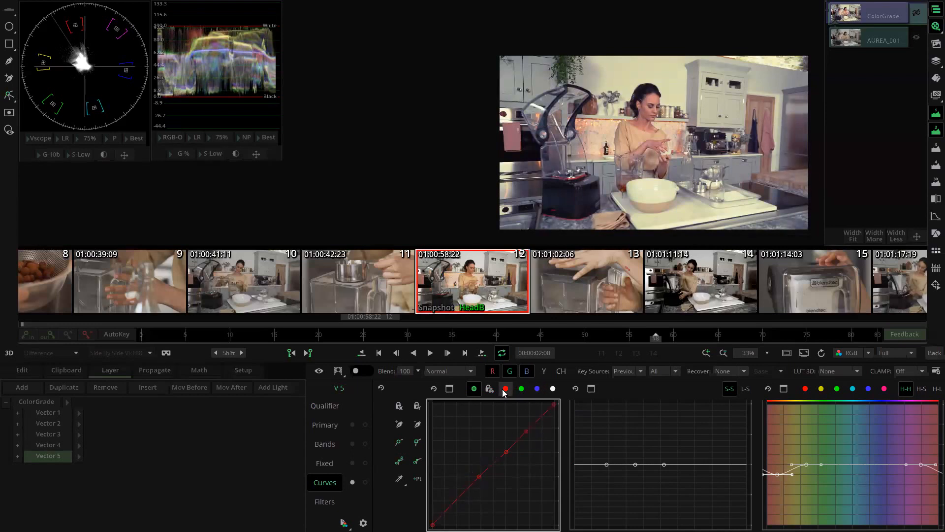
click(453, 501)
drag(452, 502, 454, 504)
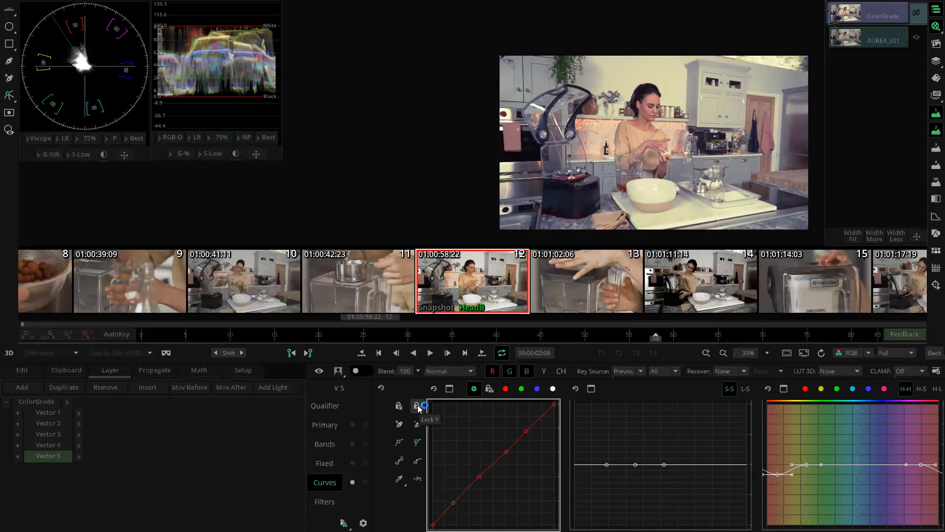
click(399, 405)
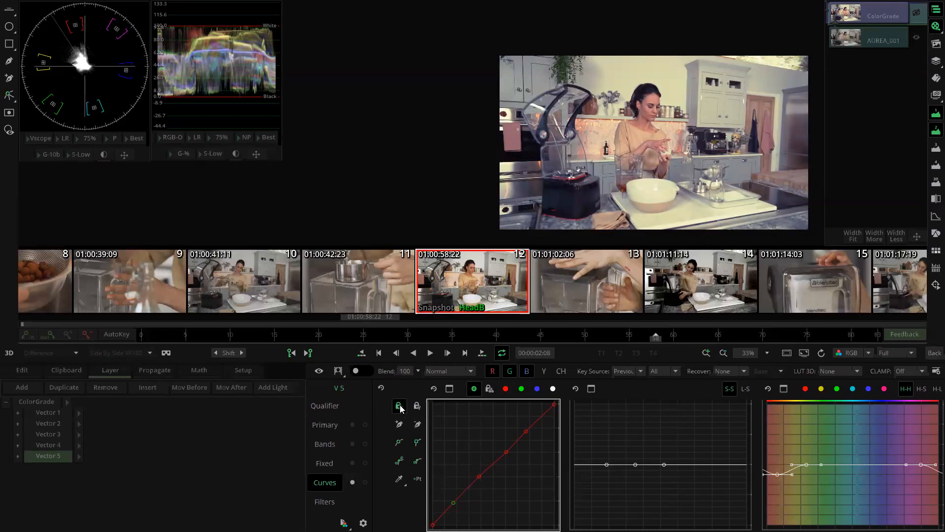
drag(453, 503, 458, 516)
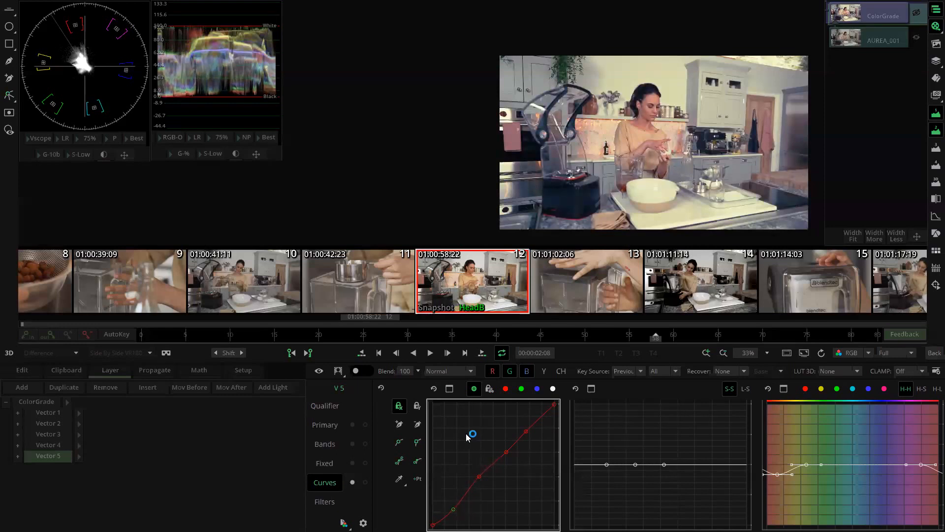
click(537, 388)
drag(464, 482, 468, 488)
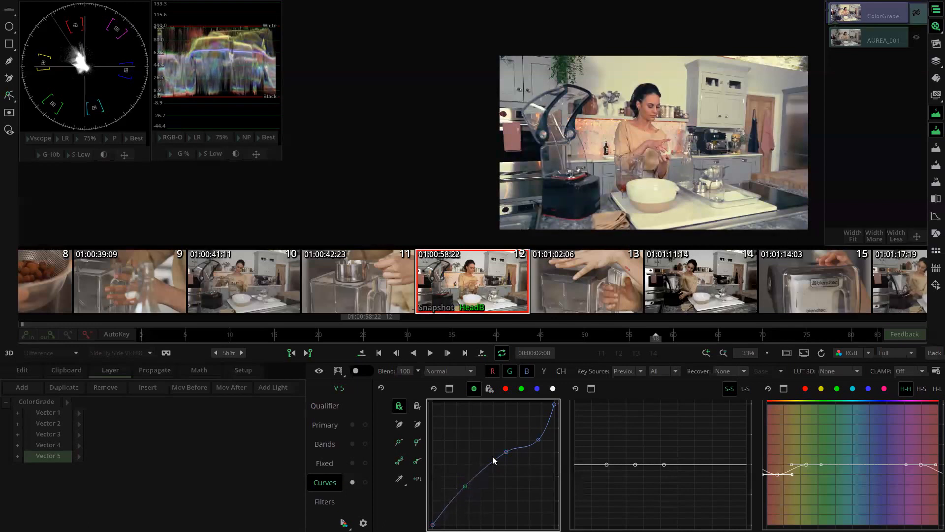
Step: Reshape the green curve by raising its middle point and slightly lowering its shadow point
click(521, 390)
drag(506, 453, 506, 447)
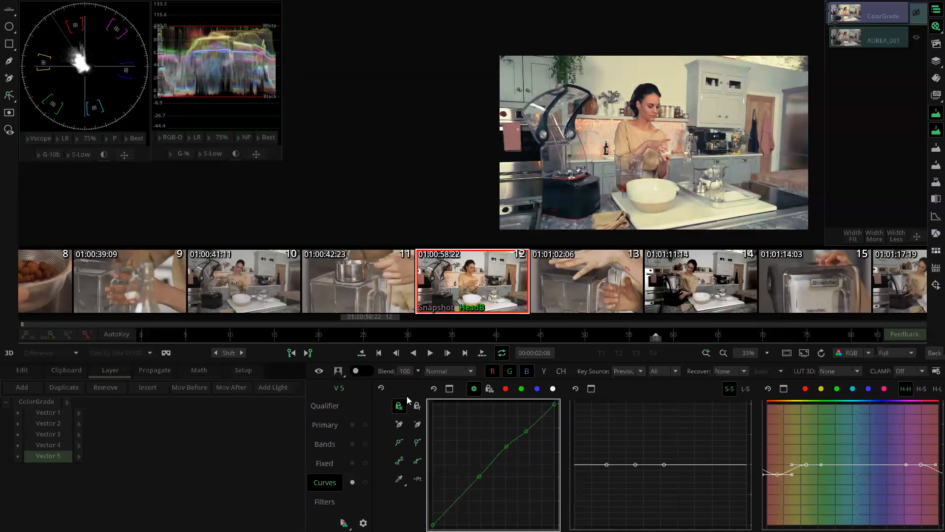
click(398, 409)
drag(508, 448, 508, 445)
drag(477, 480, 481, 478)
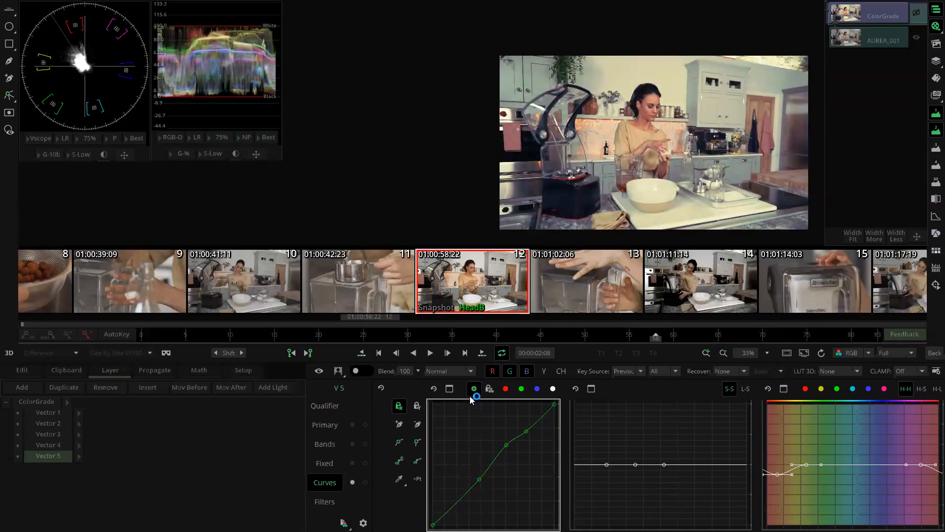
Step: In the enlarged RGB curves editor, unlock X and shift the green curve's black point inward along the baseline
click(446, 389)
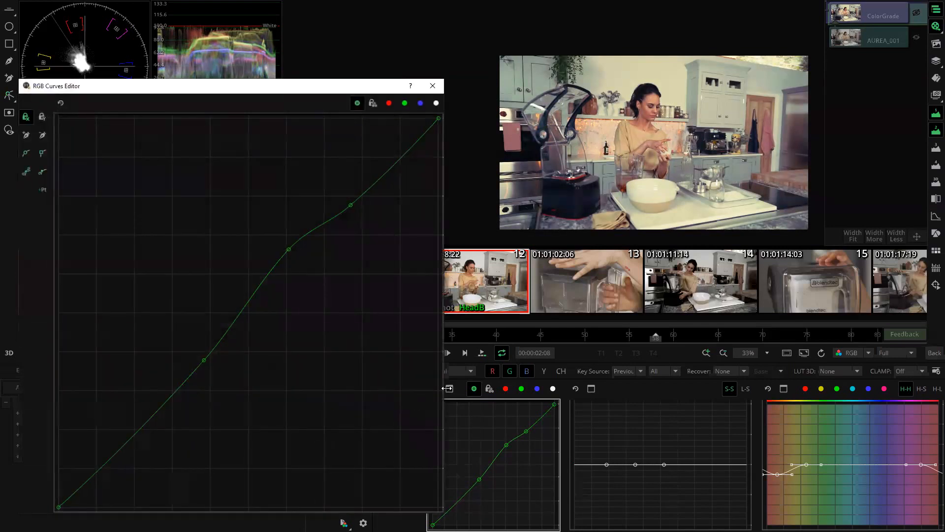
click(203, 364)
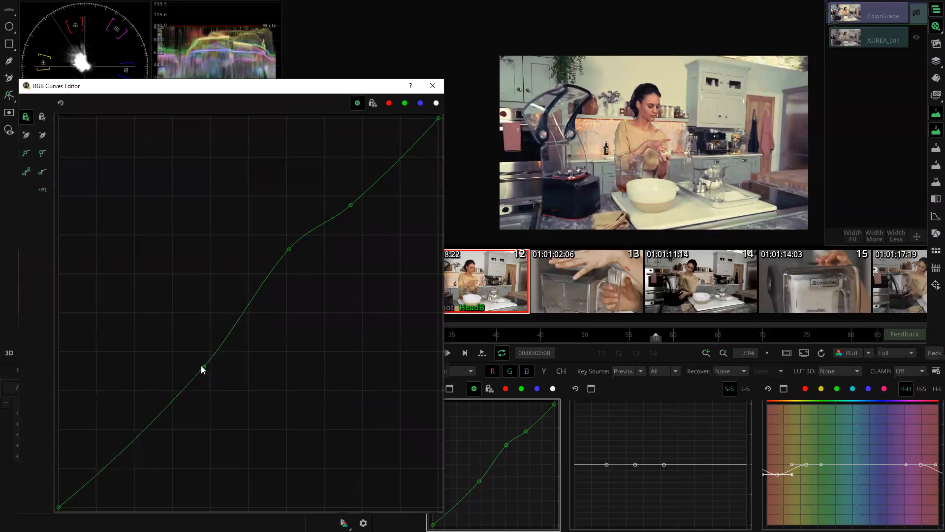
mouse_move(59, 508)
mouse_down()
mouse_move(57, 473)
mouse_move(59, 507)
mouse_up()
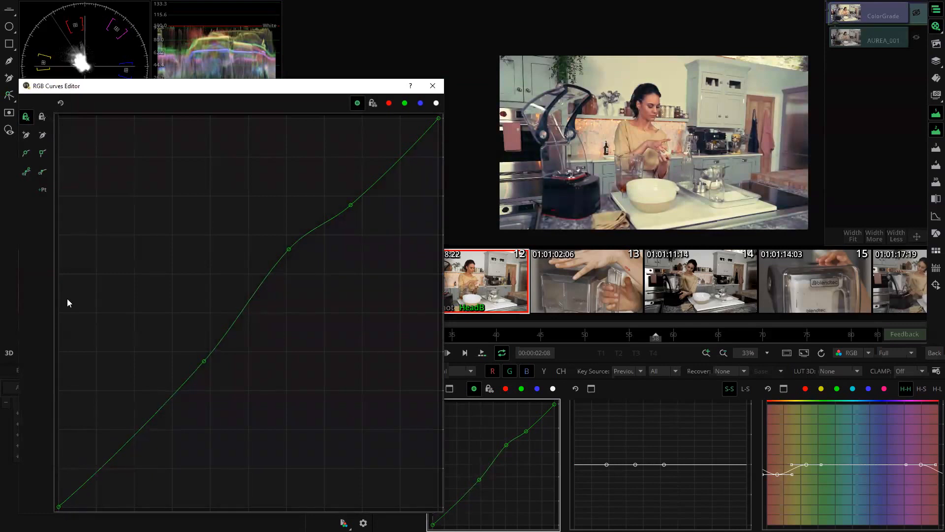
click(26, 119)
drag(58, 507, 77, 508)
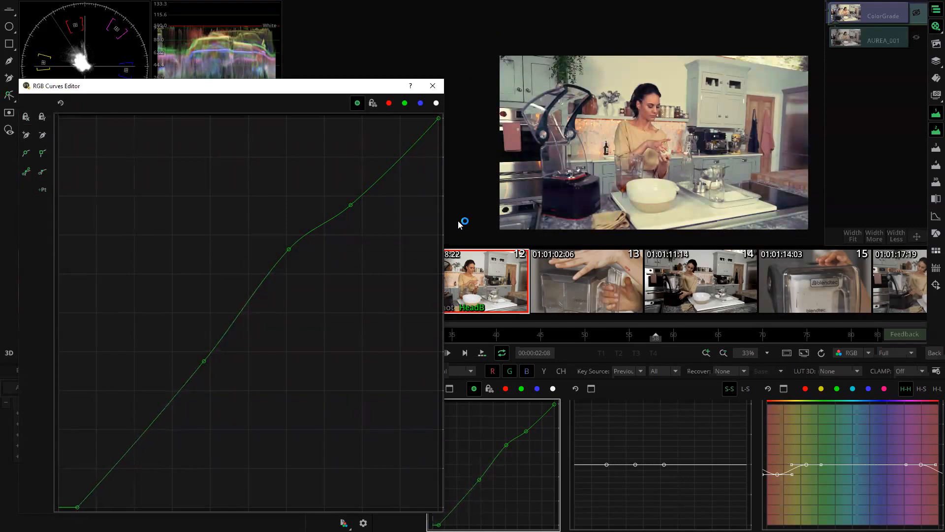
click(432, 85)
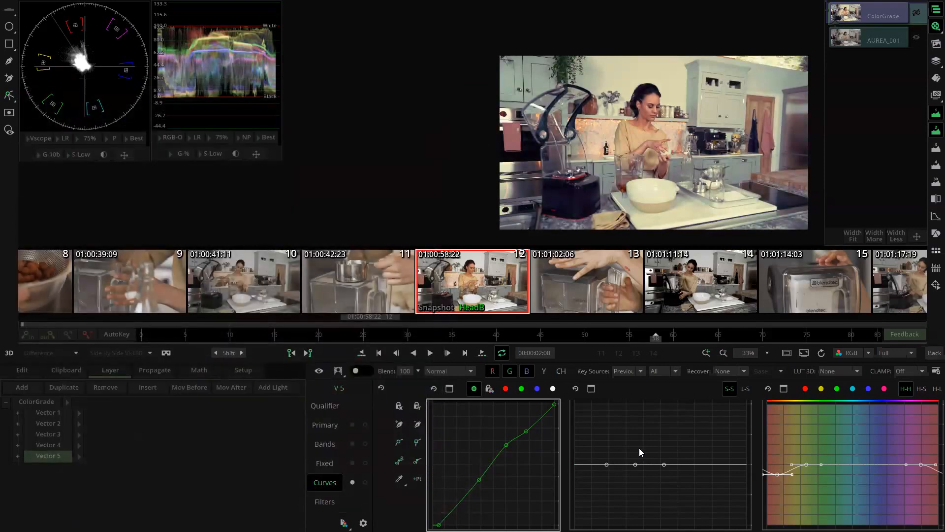
Step: Move Vector 5 before Vector 4 in the layer order and move it back after it
click(58, 457)
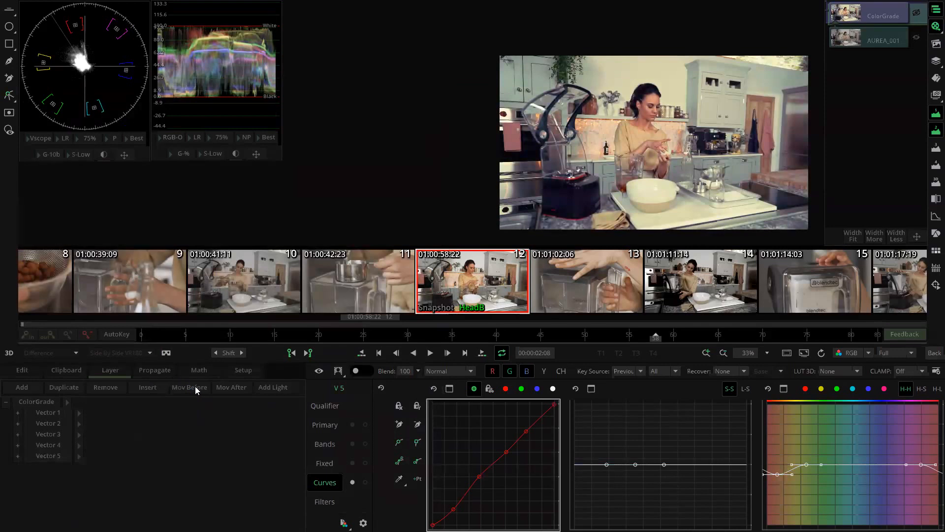
click(59, 445)
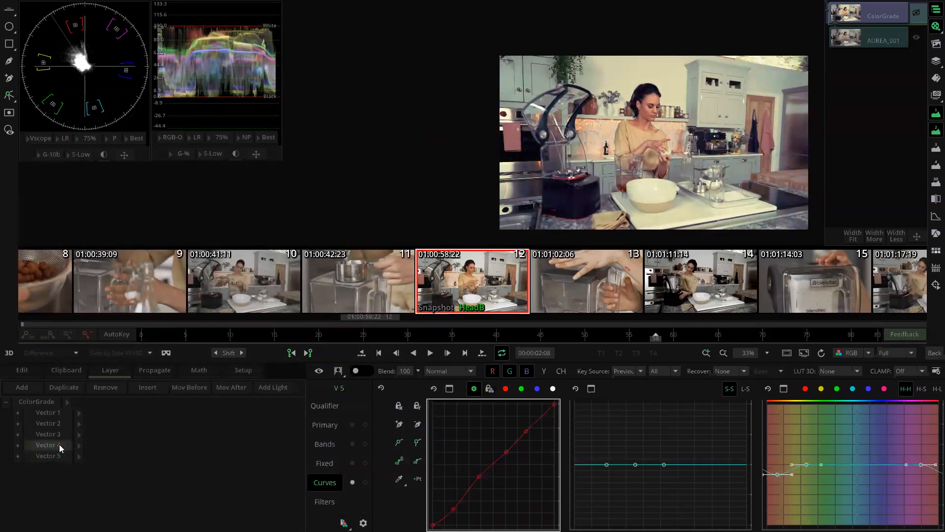
click(54, 457)
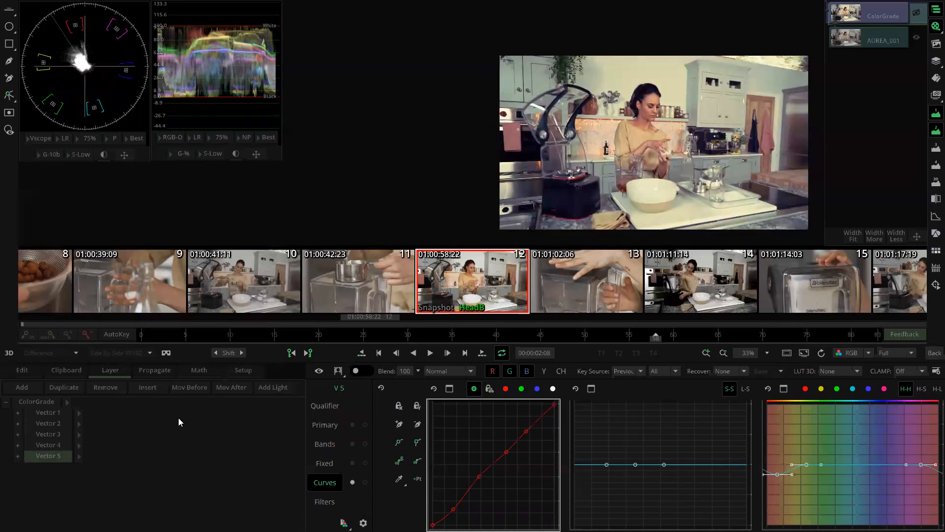
click(198, 388)
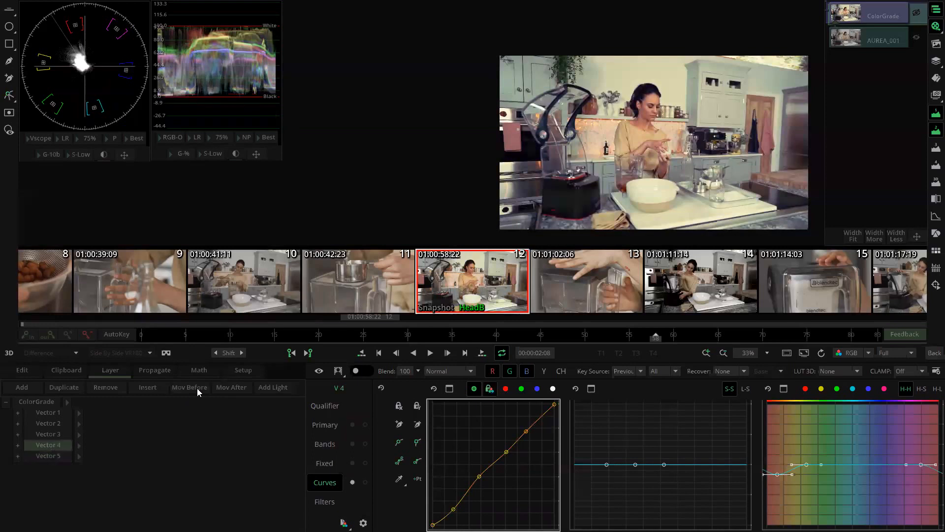
click(231, 388)
Step: Duplicate Vector 5 and remove the duplicated vector
click(31, 456)
click(66, 388)
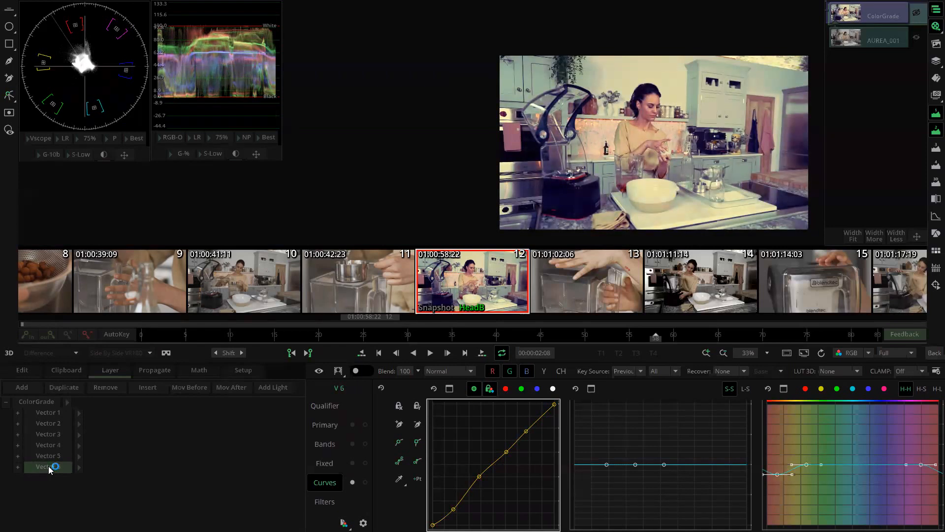
click(114, 388)
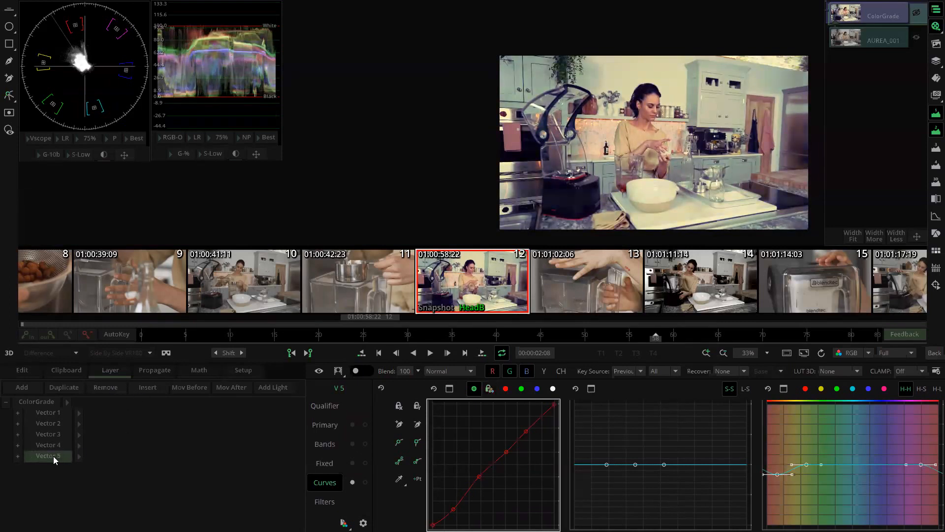
Step: Lower Vector 5's Blend to 0 to compare the image, and reset the blend to 100
click(420, 370)
drag(456, 381, 326, 390)
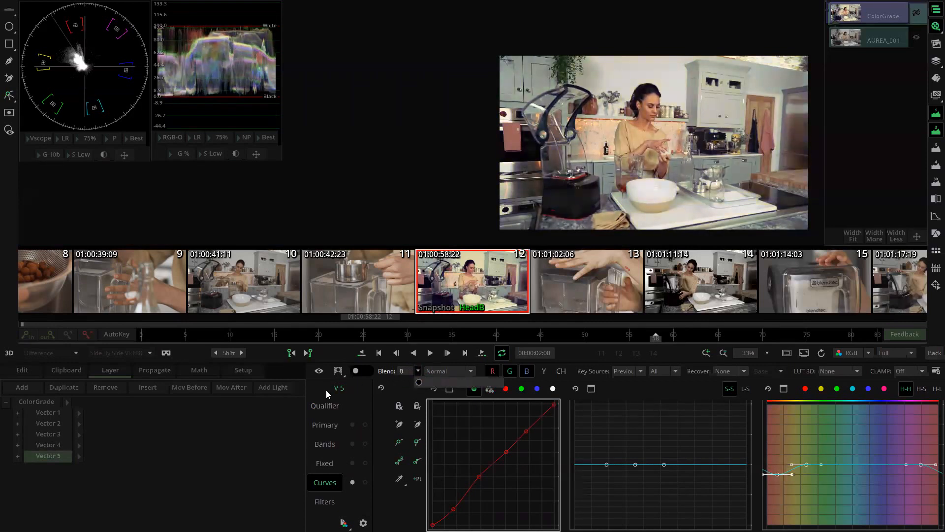
click(264, 444)
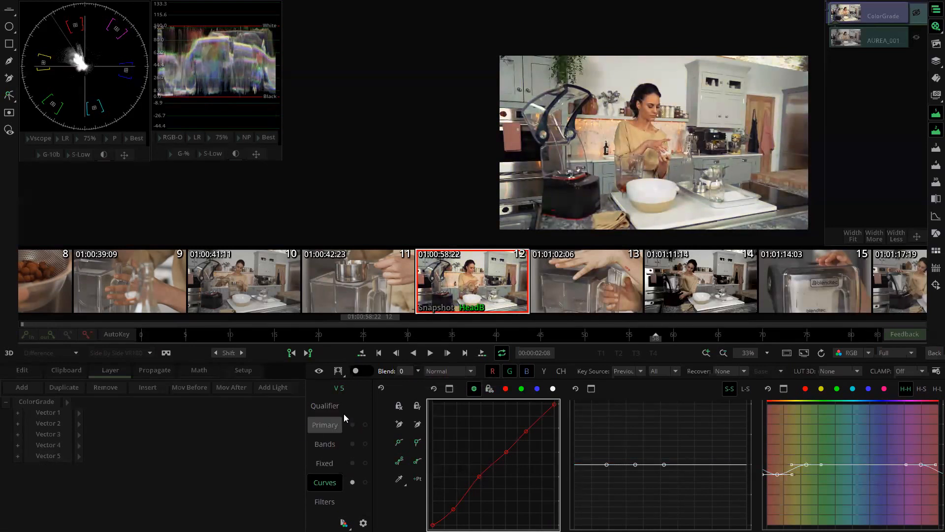
click(386, 370)
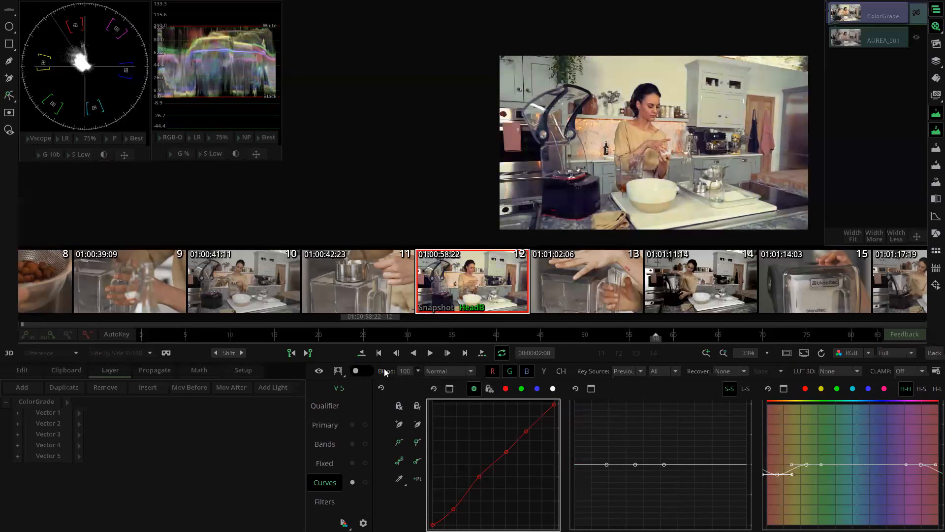
Step: Try Vector 5's Blend at 200 to exaggerate the grade, and reset the blend to 100
click(418, 371)
drag(459, 382, 510, 387)
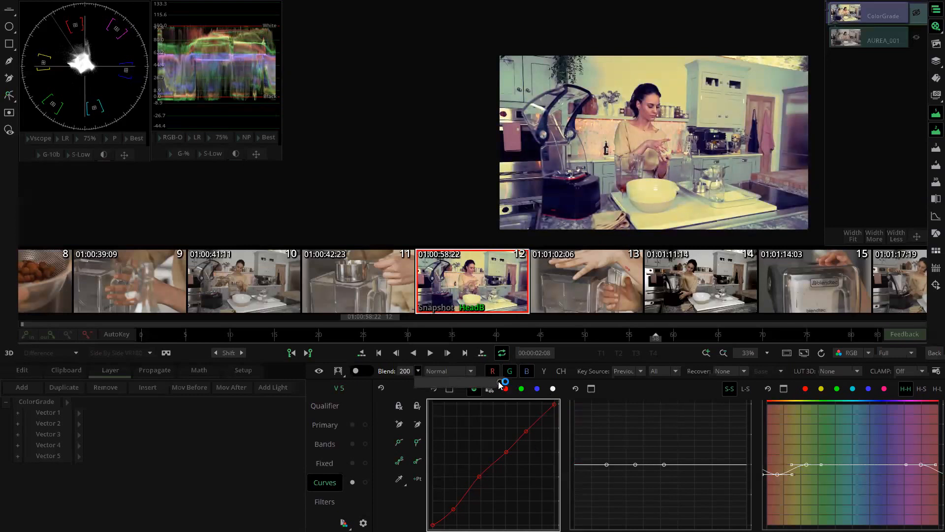
drag(494, 382, 499, 384)
drag(502, 389, 499, 388)
double_click(386, 372)
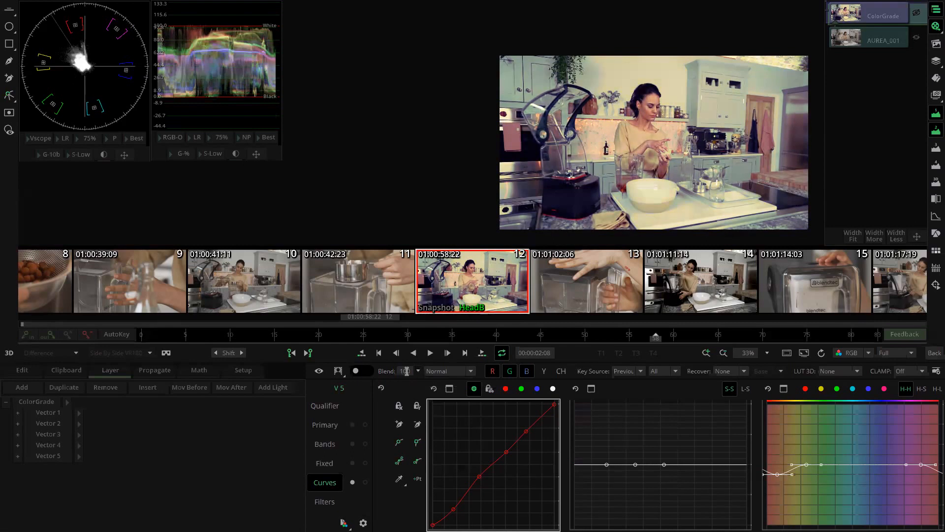
Step: Try lowering Vector 5's Blend to 31 to soften the grade, and restore the default 100
click(418, 371)
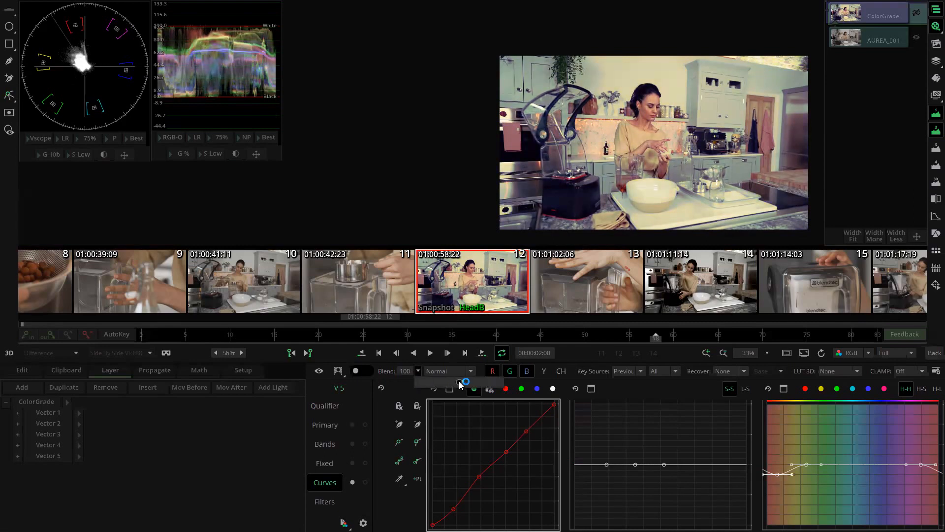
drag(460, 385, 433, 383)
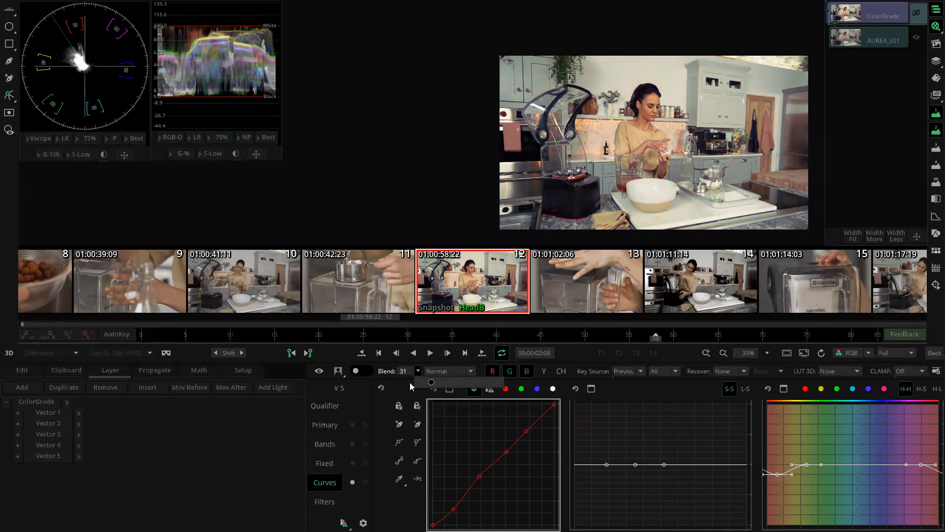
double_click(390, 373)
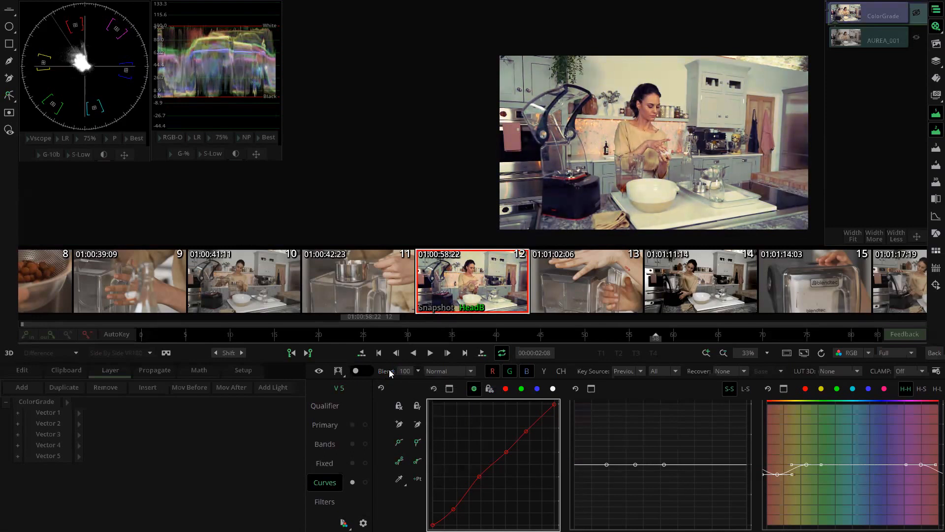
Step: View the ungraded AUREA_001 layer for comparison, and add Vector 6 after Vector 5 in the ColorGrade layer
click(860, 42)
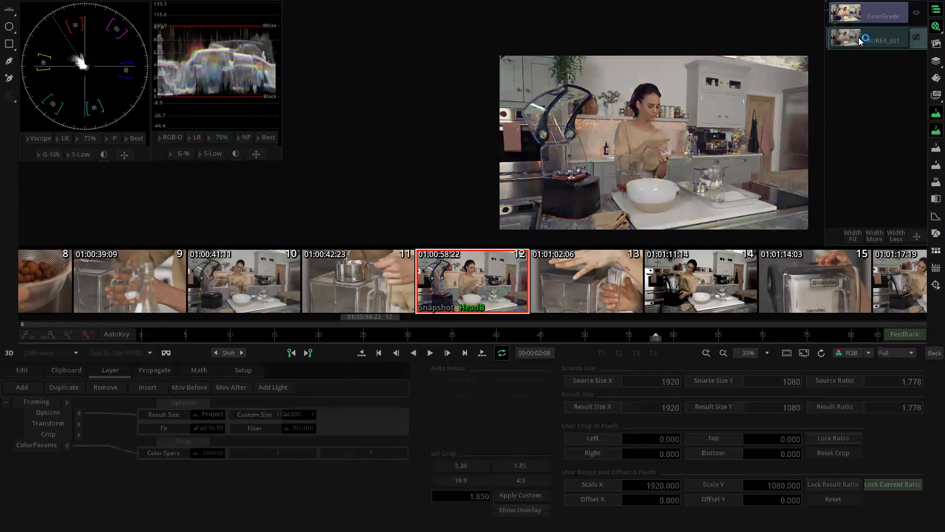
click(872, 15)
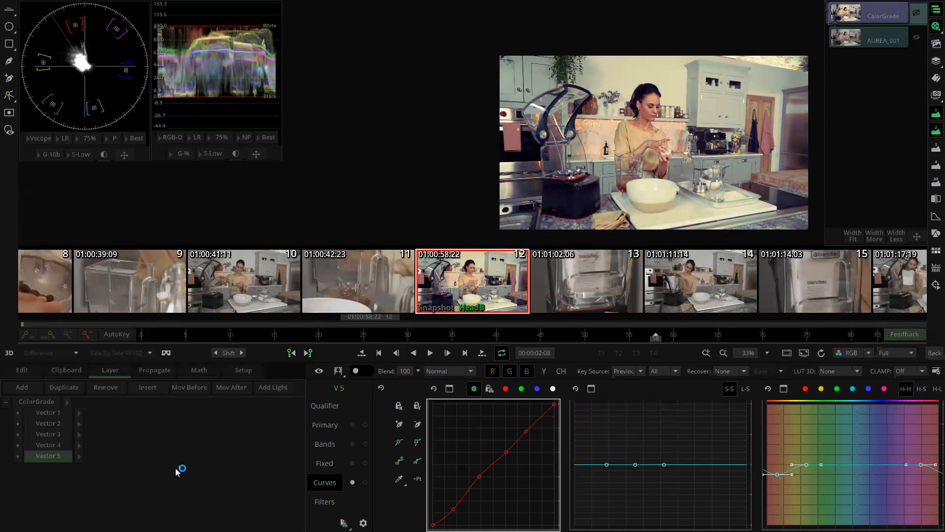
click(153, 458)
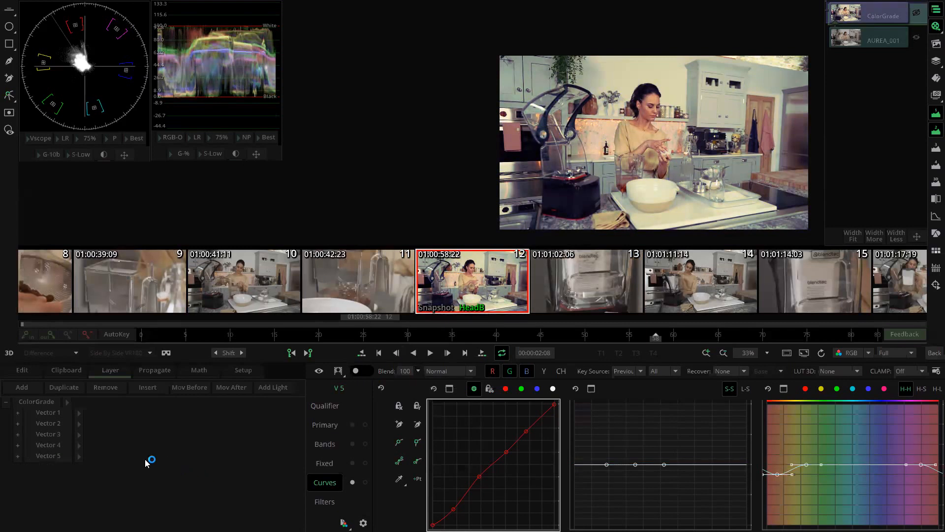
click(27, 388)
click(53, 470)
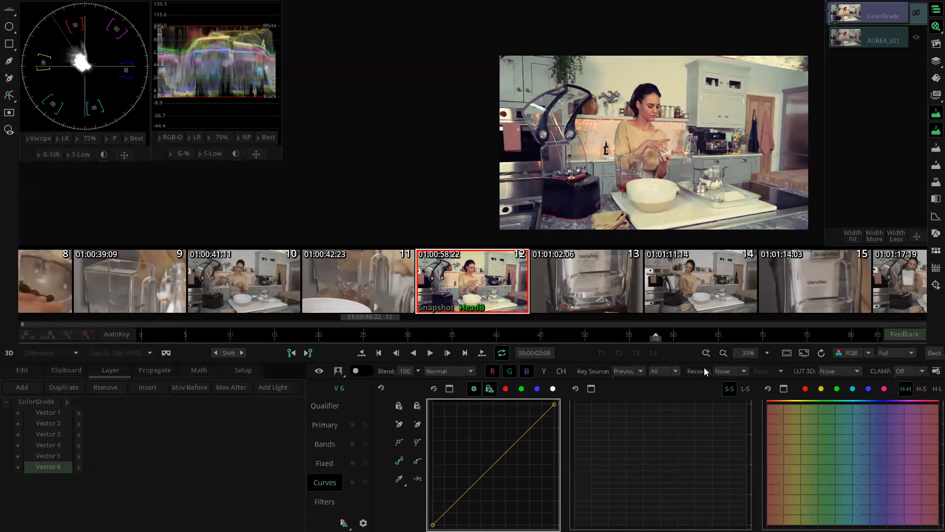
Step: Set Vector 6's Recover mode to Inside and choose V2 as its recover source
click(744, 372)
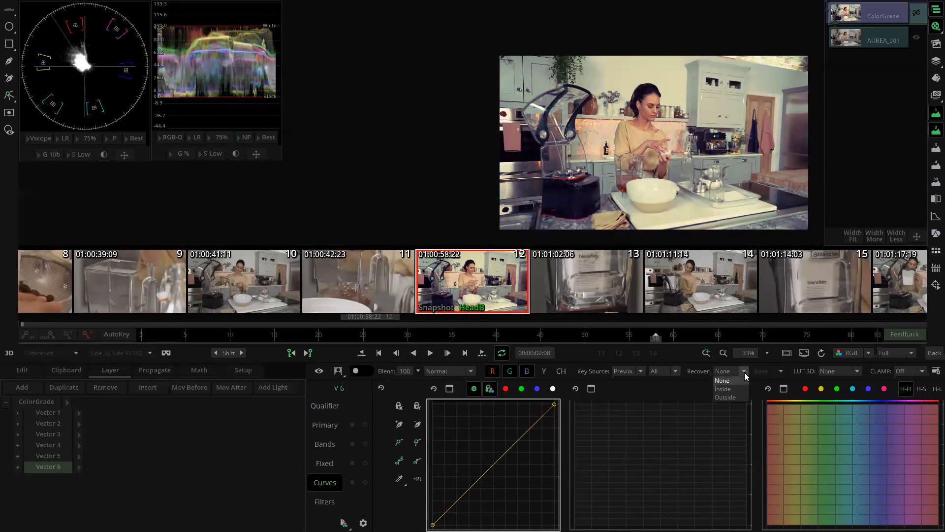
click(734, 389)
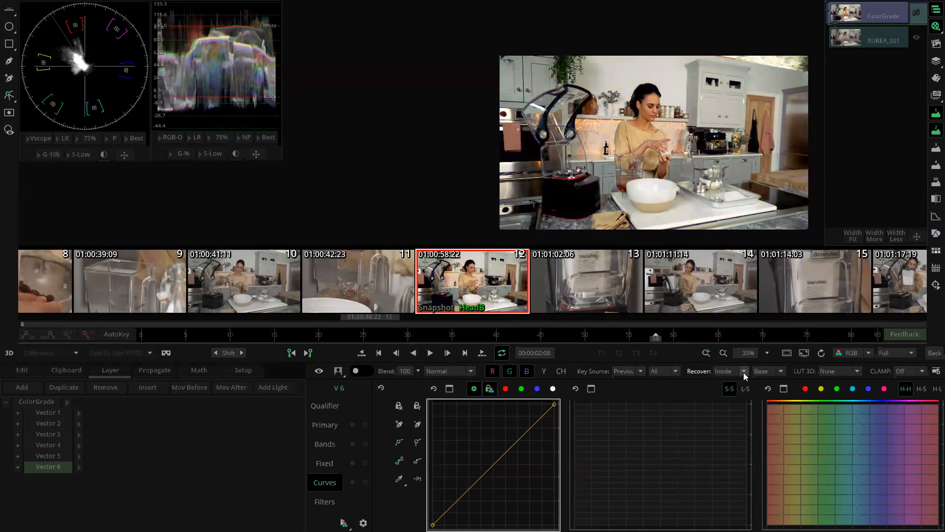
click(765, 373)
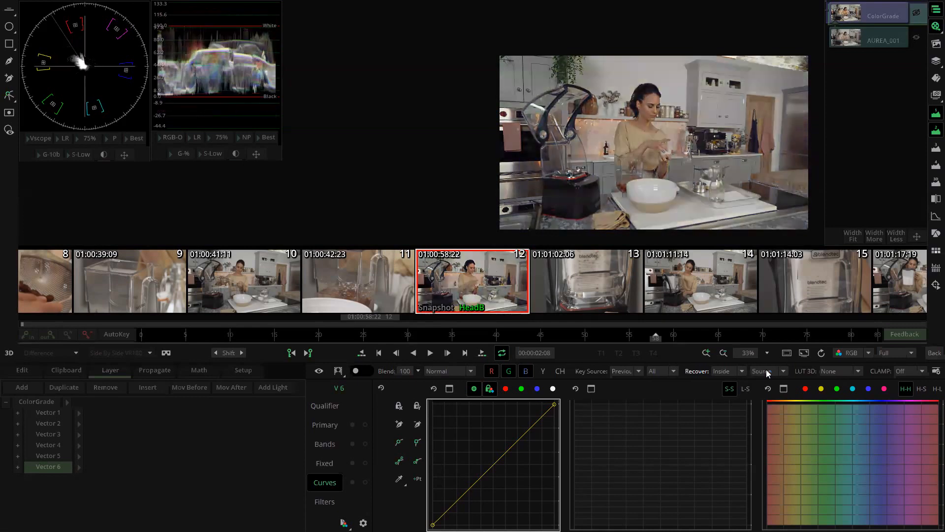
click(765, 370)
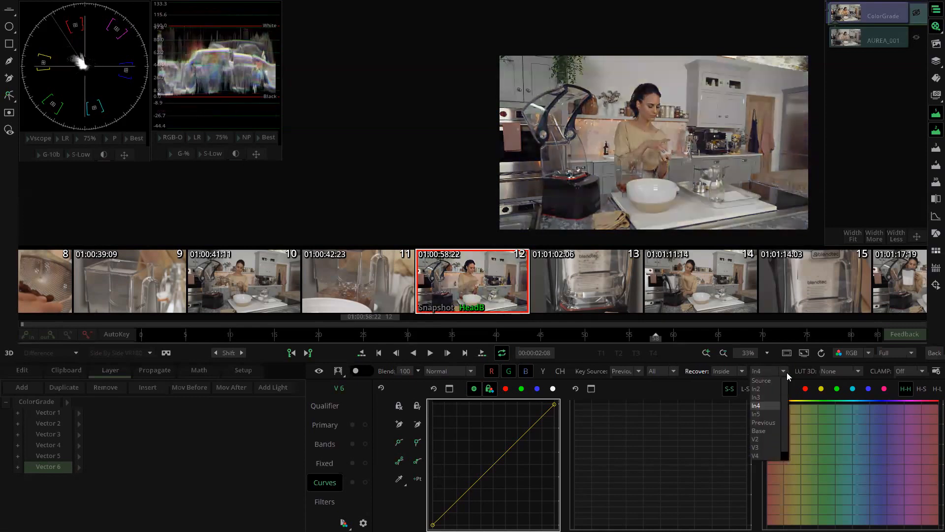
click(761, 438)
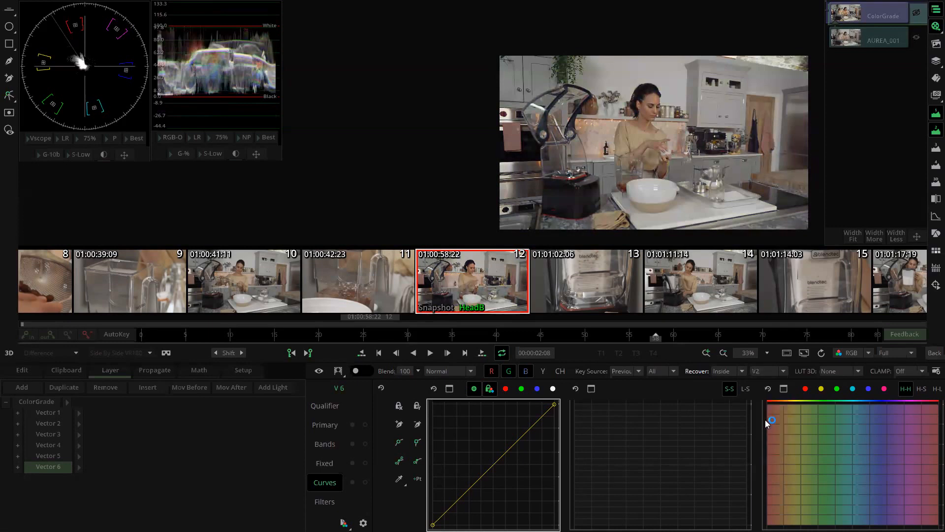
Step: Compare Base, V3 and V4 as Vector 6's recover source with the RGB scope moved lower, and set it to Source
click(779, 371)
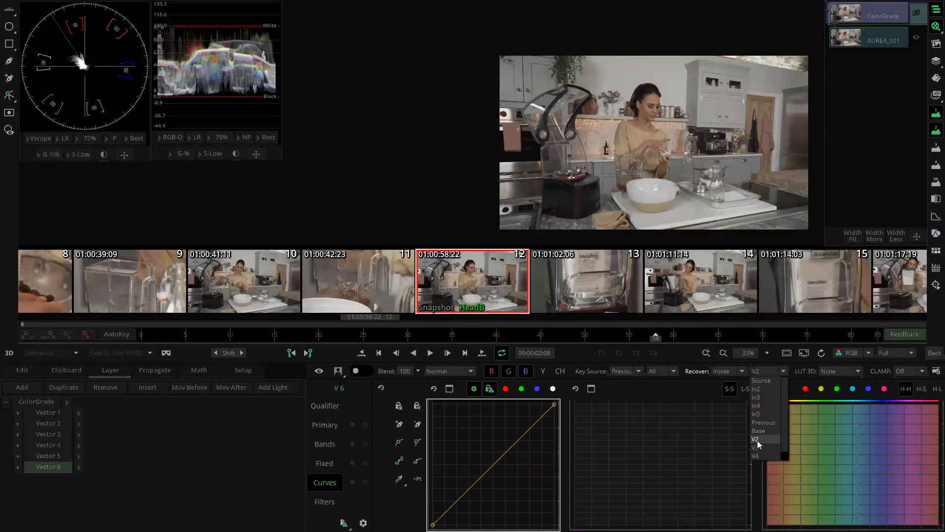
click(760, 431)
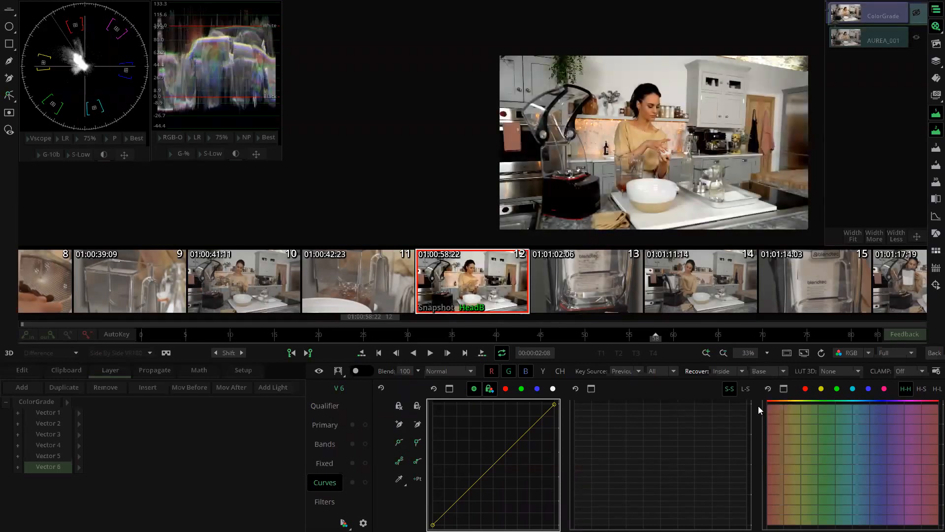
click(764, 369)
click(761, 446)
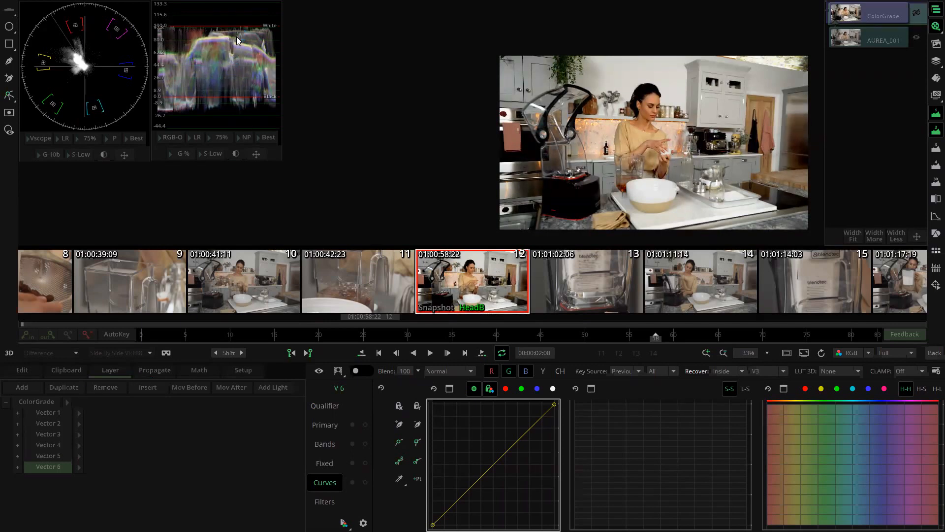
drag(234, 49, 237, 91)
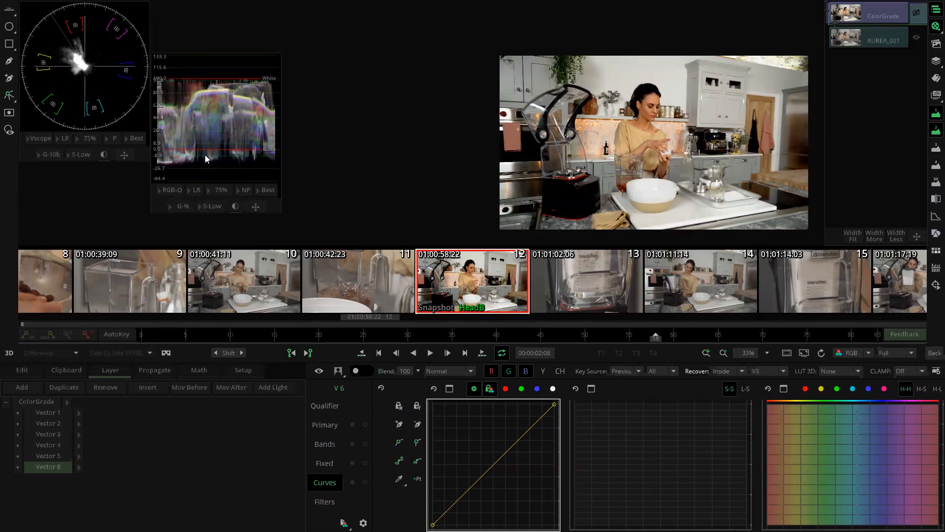
click(753, 371)
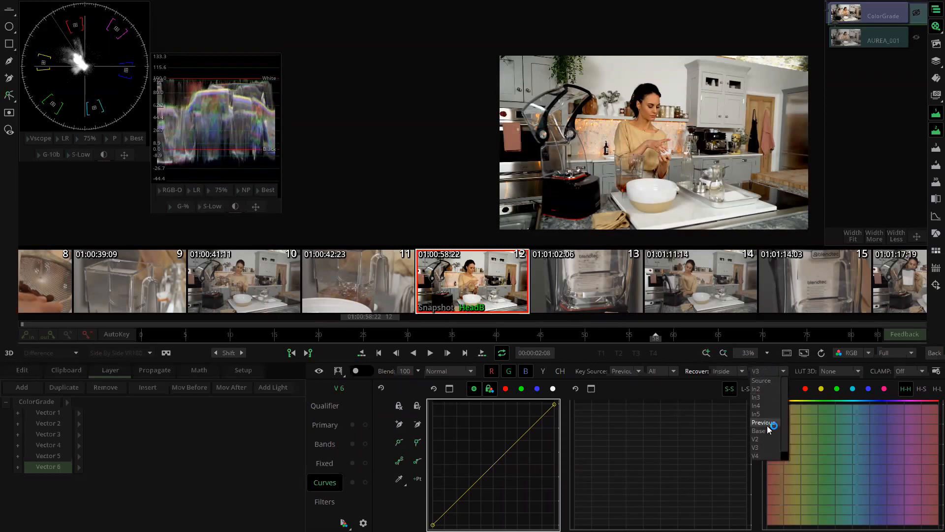
click(758, 456)
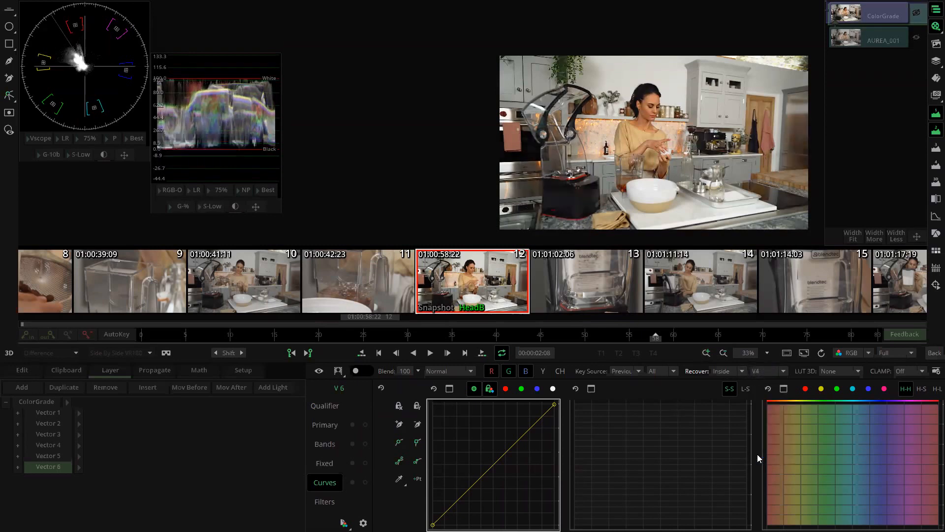
click(763, 373)
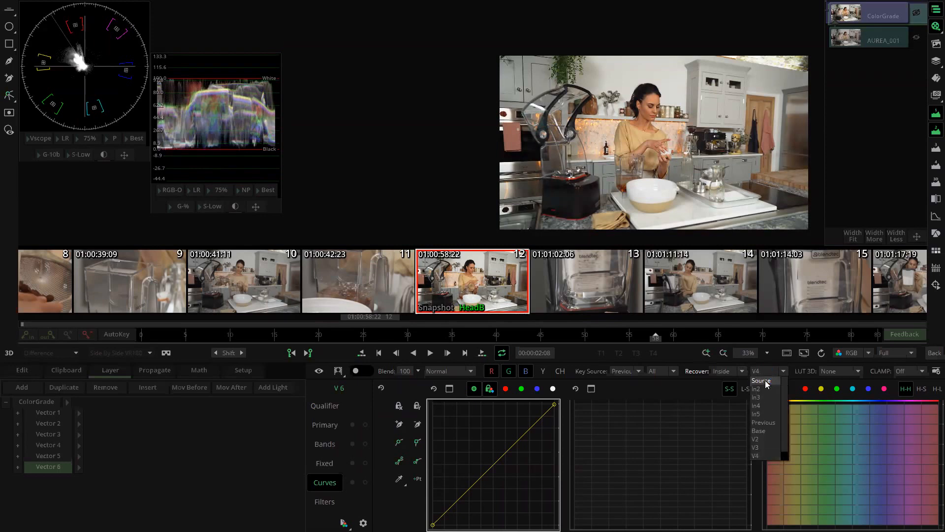
click(762, 380)
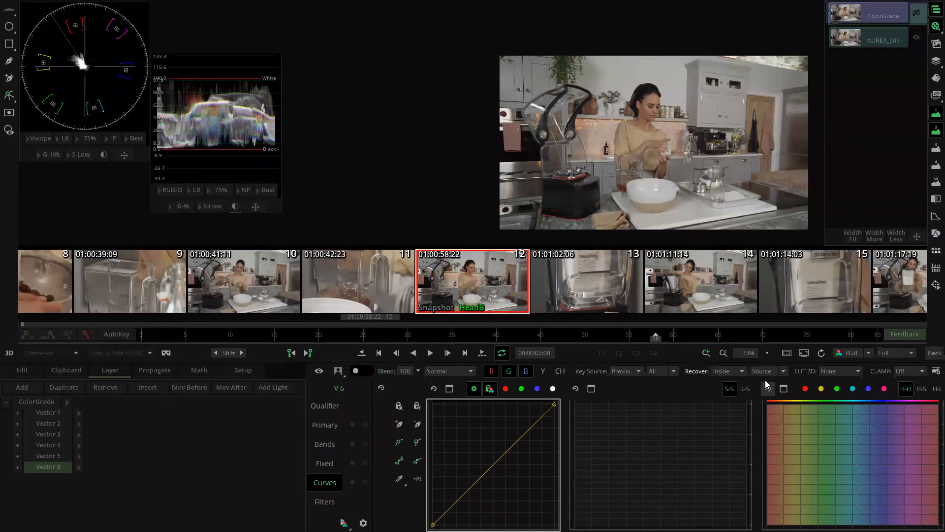
Step: Display Vector 6's key mask from its Qualifier and raise Key Tolerance to 22
click(325, 405)
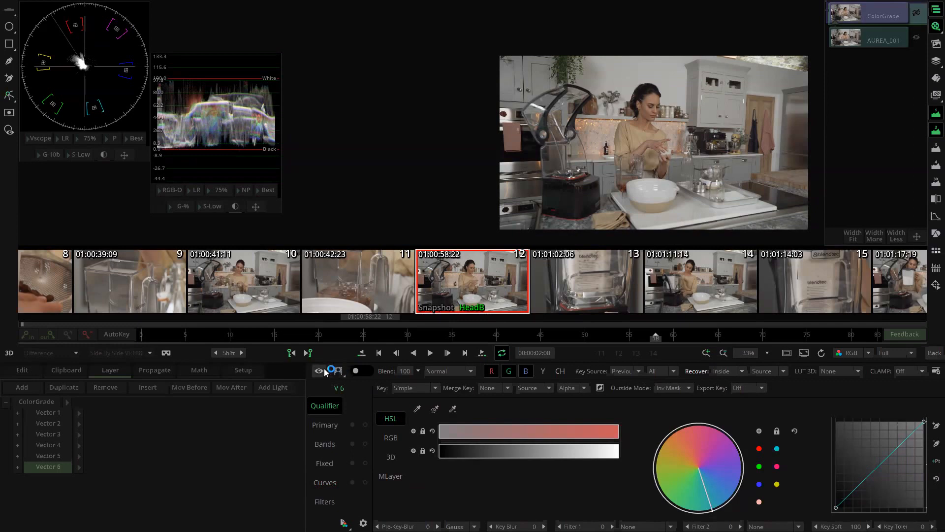
click(343, 370)
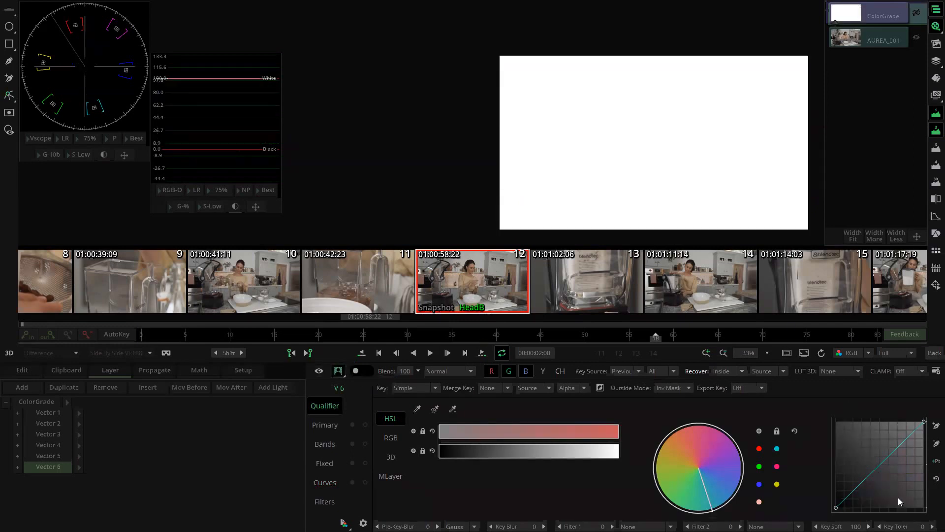
drag(800, 513, 900, 511)
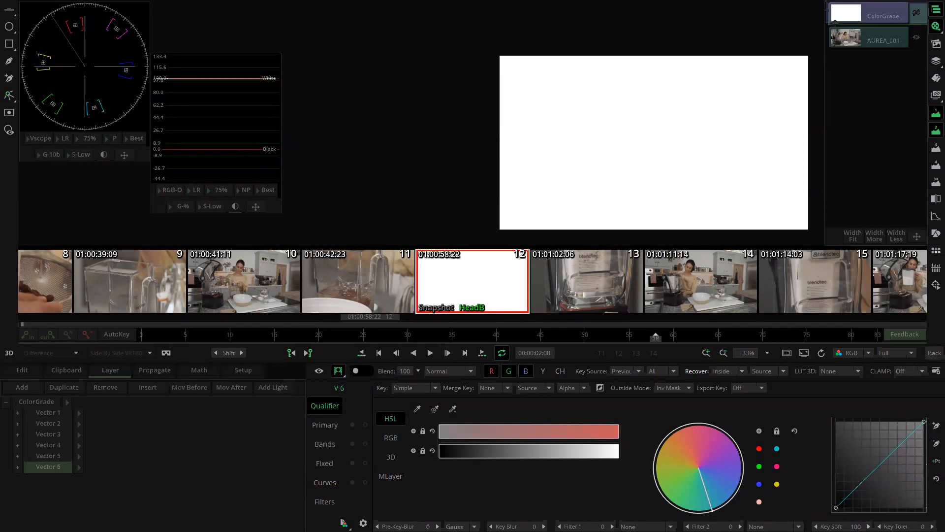
mouse_move(896, 527)
mouse_down()
mouse_move(919, 526)
mouse_move(896, 526)
mouse_move(908, 526)
mouse_up()
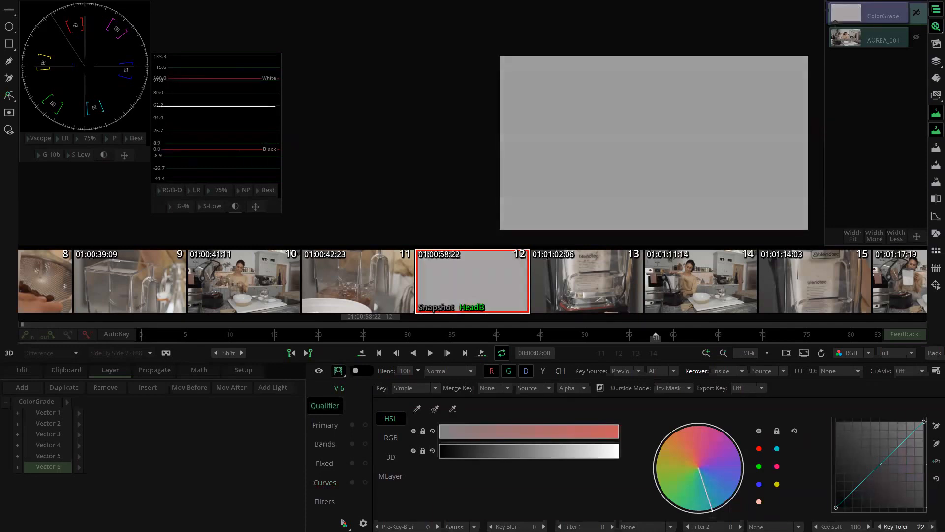
Step: Hide the mask, compare the image with Vector 6 off, and return Key Tolerance to 0 with the vector enabled
click(338, 370)
click(323, 370)
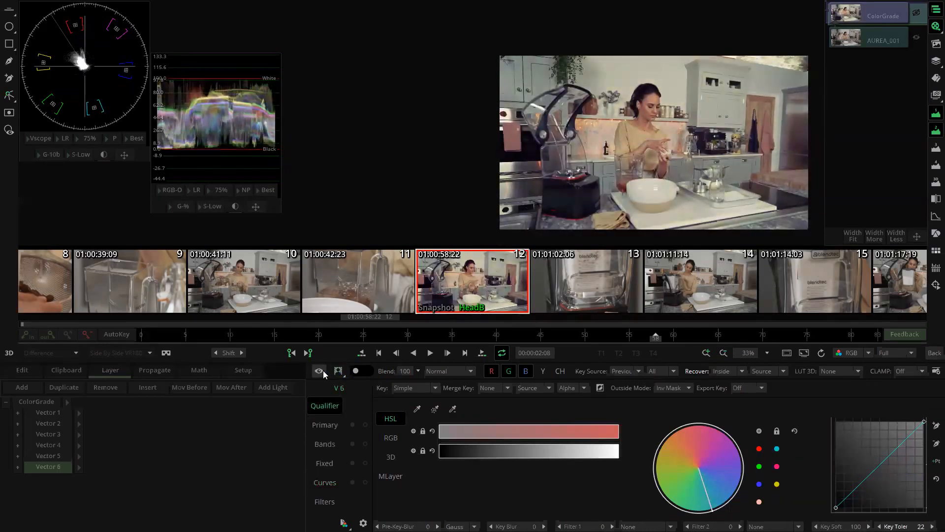
click(323, 370)
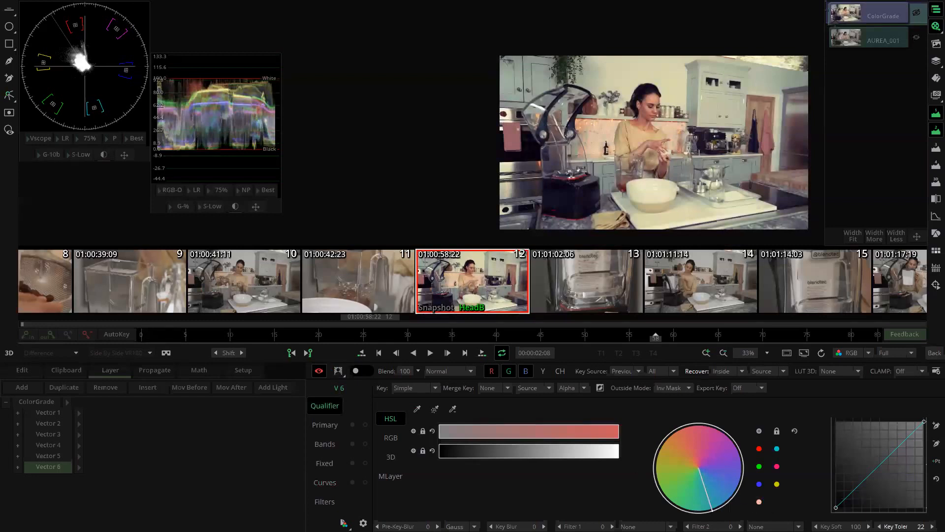
drag(919, 526, 905, 526)
click(319, 370)
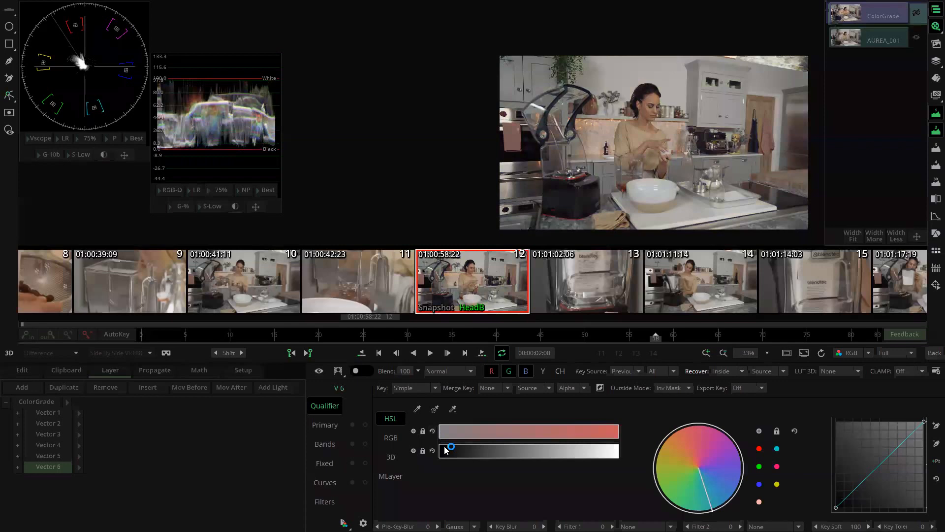
Step: Narrow Vector 6's HSL luminance key to the shadows with a soft falloff, check its mask, and widen the falloff slightly
drag(444, 447, 418, 449)
drag(617, 450, 435, 450)
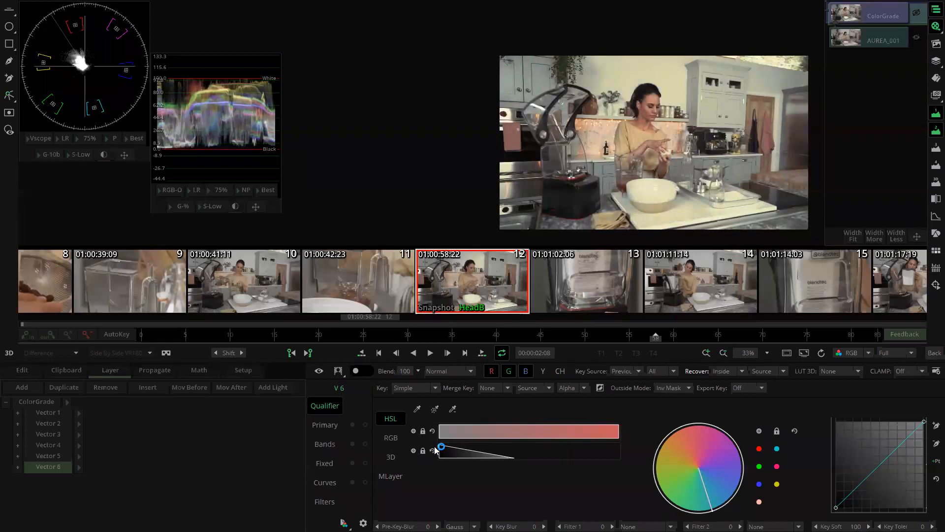
click(338, 371)
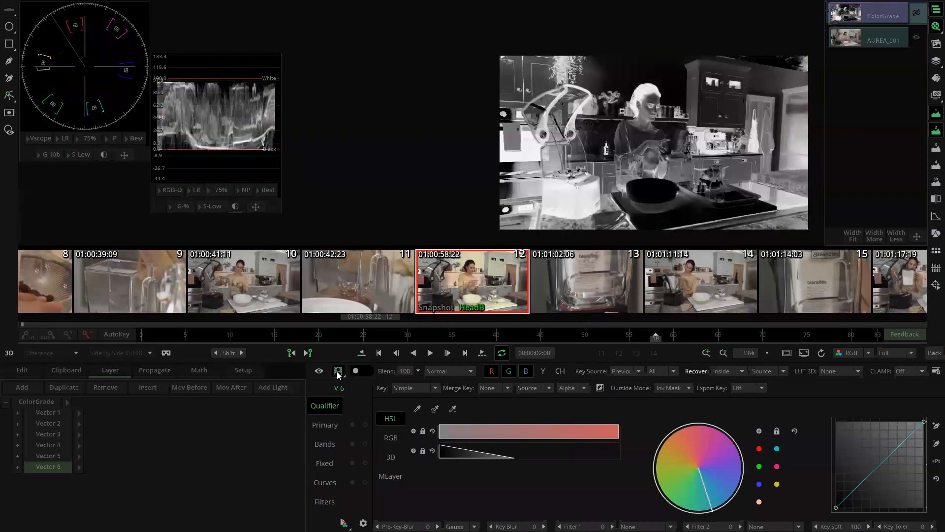
click(338, 373)
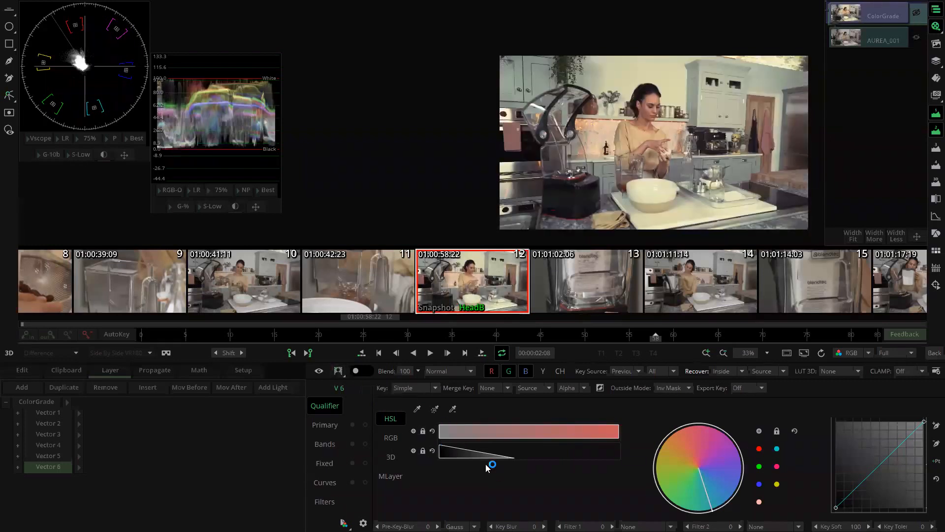
drag(495, 453, 503, 458)
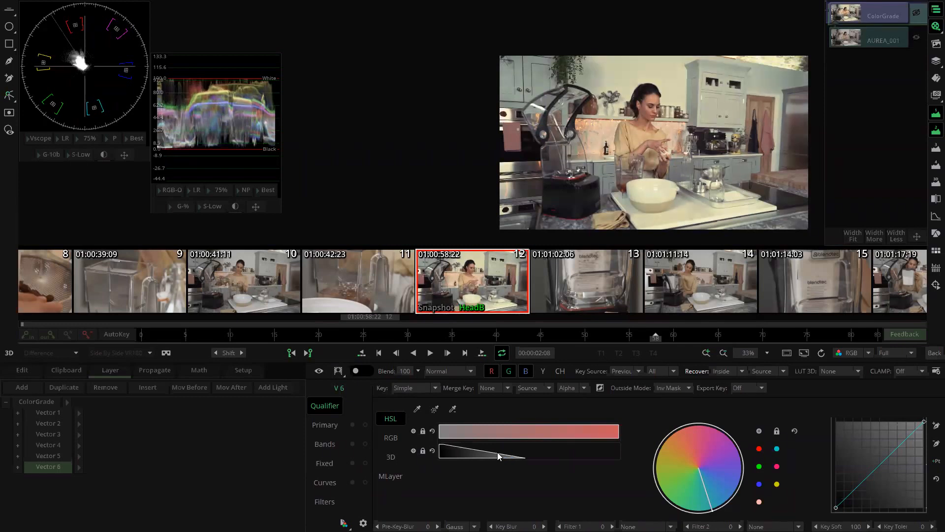
Step: Reset Vector 6's HSL luminance key to the full range
click(432, 450)
drag(461, 446, 431, 452)
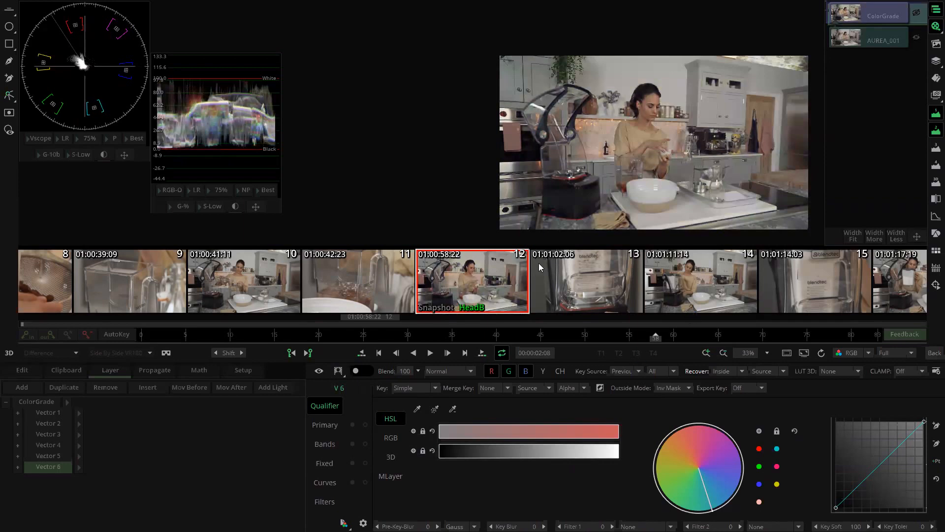
scroll(661, 184, down, 1)
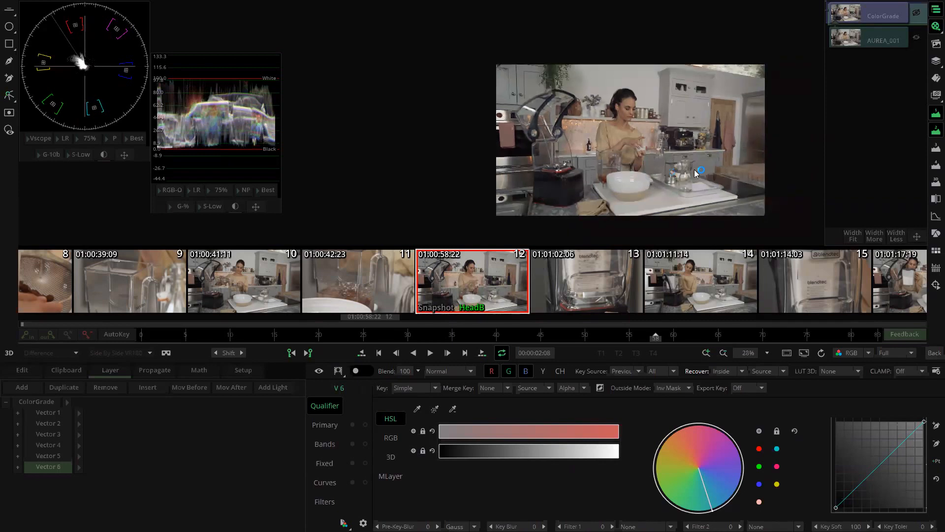
Step: Draw a rectangular shape enclosing the whole frame on Vector 6 and set the shape's opacity to 50
drag(233, 155, 228, 108)
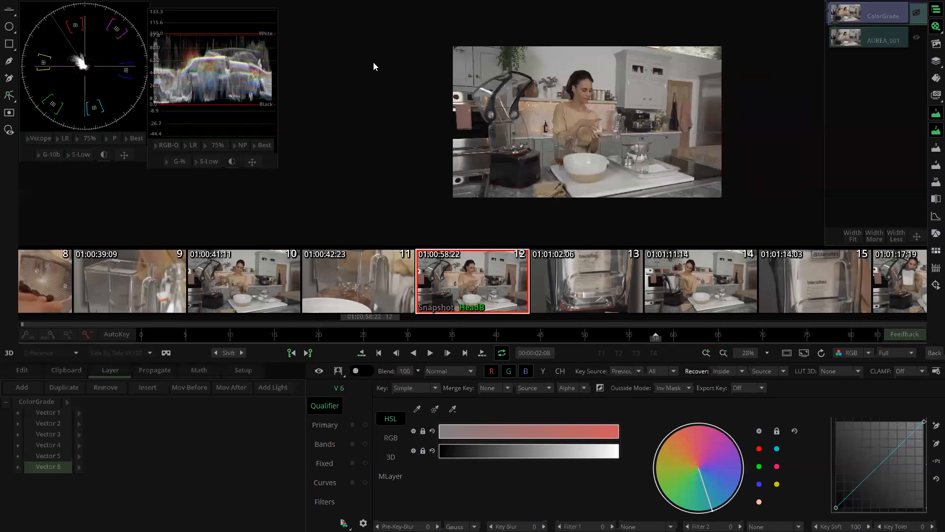
click(9, 45)
drag(428, 31, 735, 212)
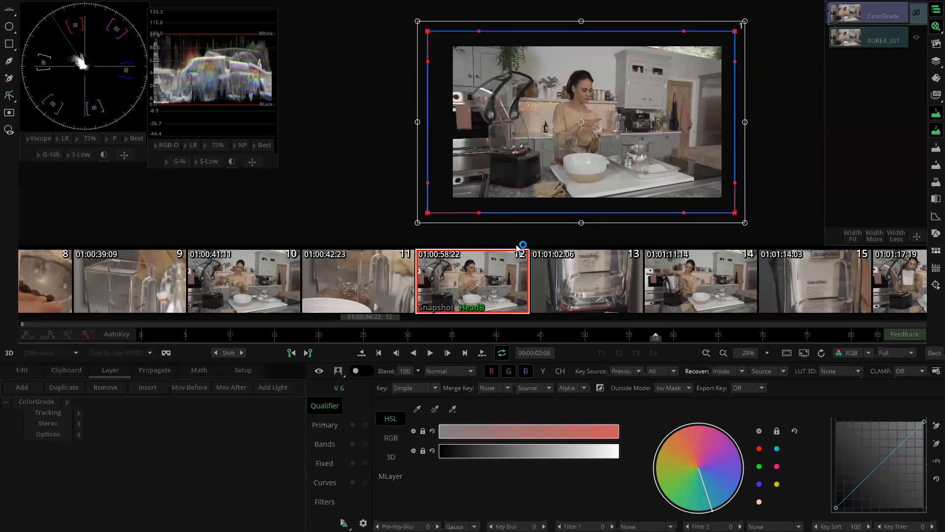
click(77, 434)
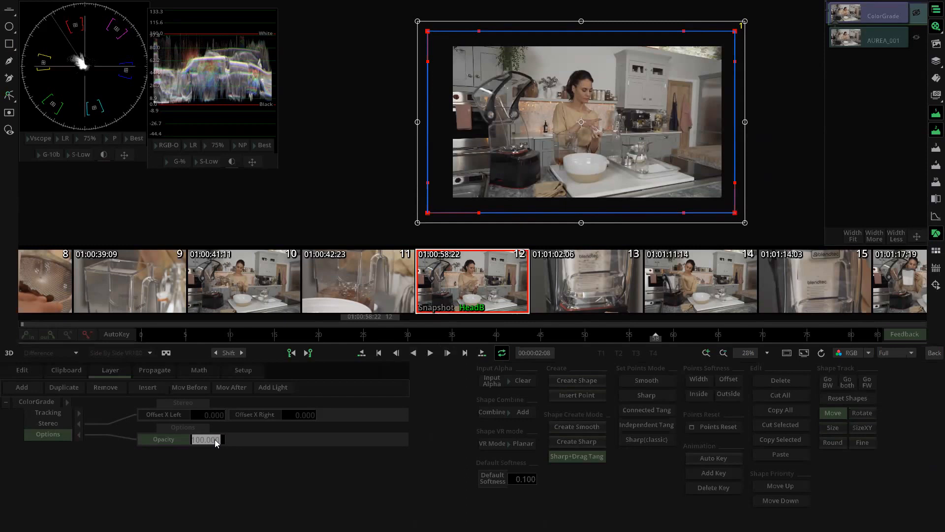
text(50)
key(Return)
click(933, 352)
Step: Check and hide Vector 1's mask, and compare the image with Vector 6 off and on
double_click(458, 181)
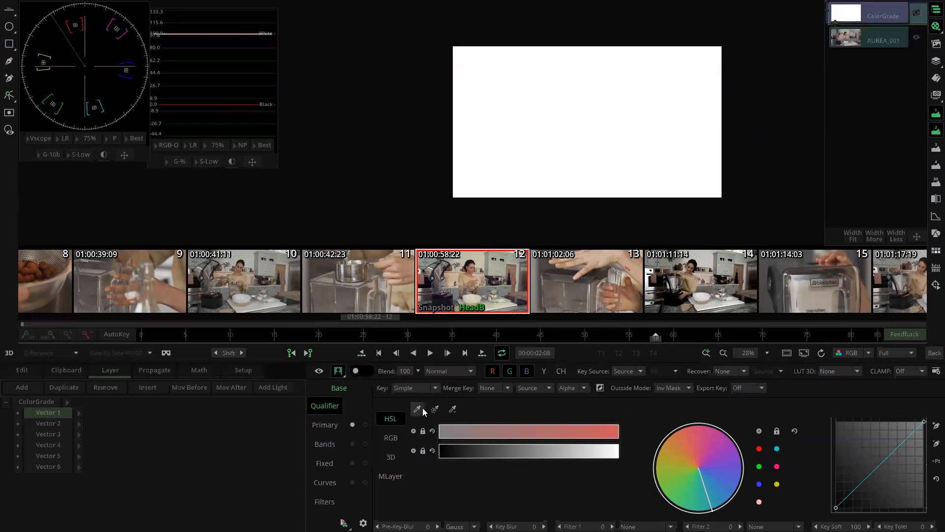
click(339, 373)
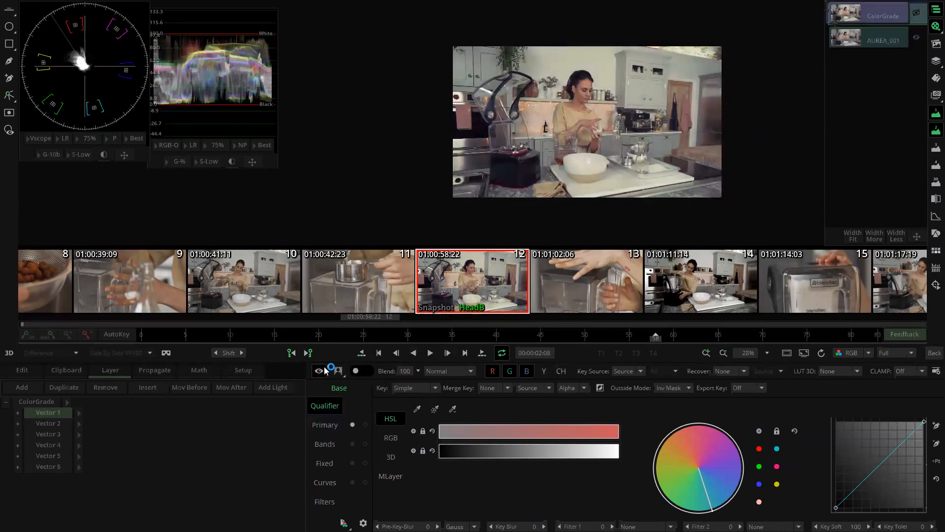
click(51, 467)
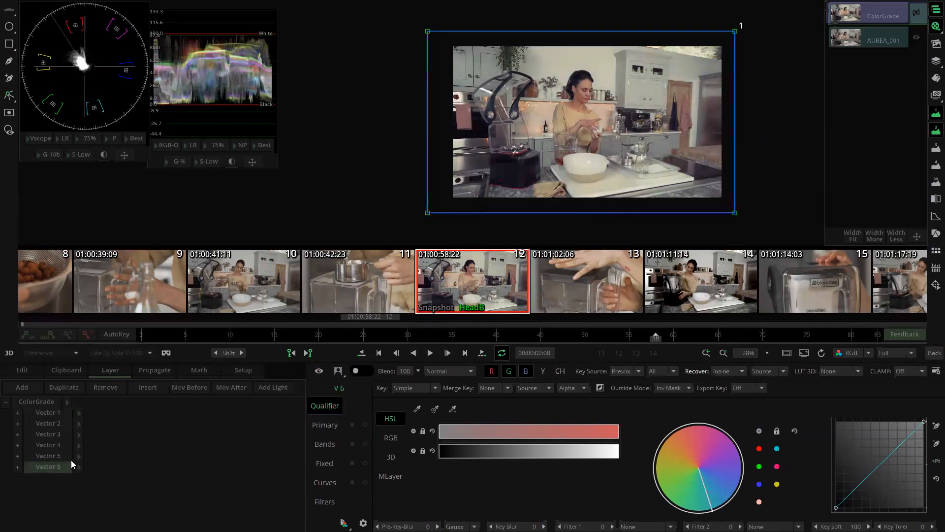
click(320, 370)
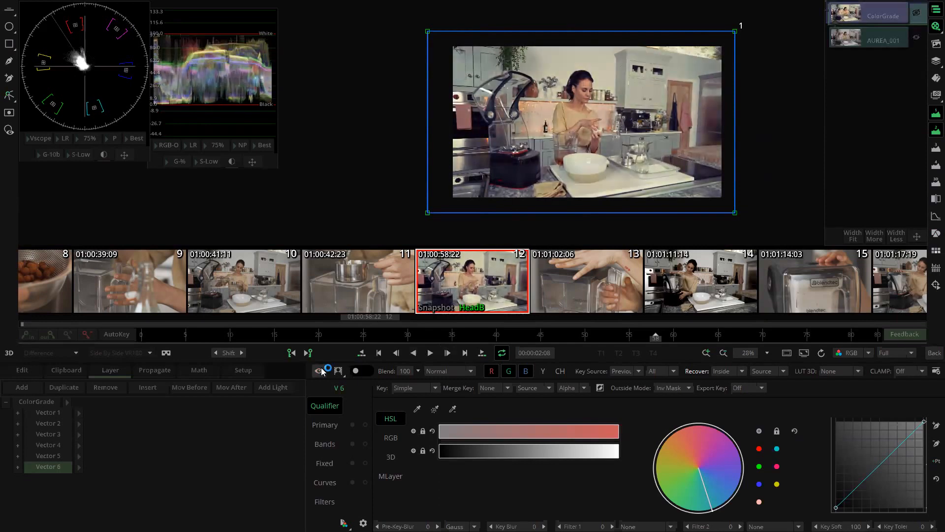
click(320, 371)
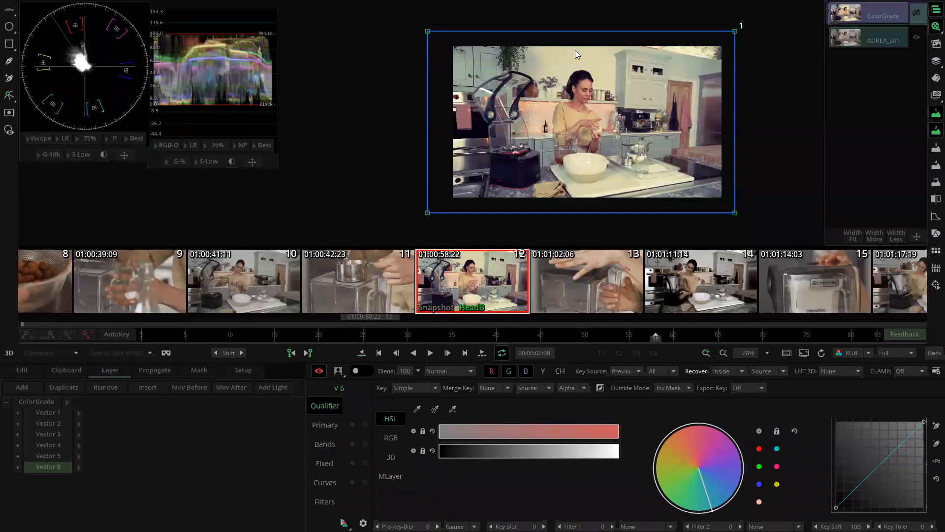
click(46, 465)
click(319, 371)
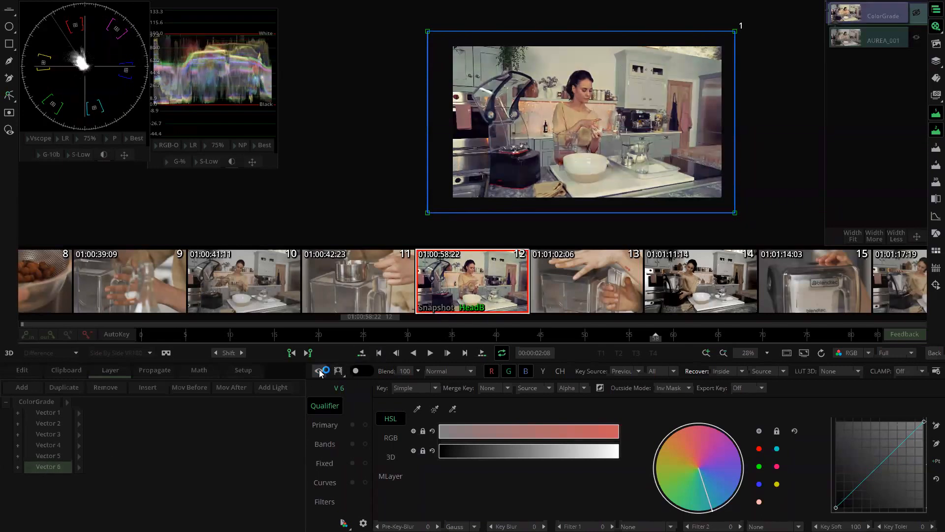
Step: Remove Vector 6 and Vector 5 from the ColorGrade layer
click(49, 458)
click(49, 469)
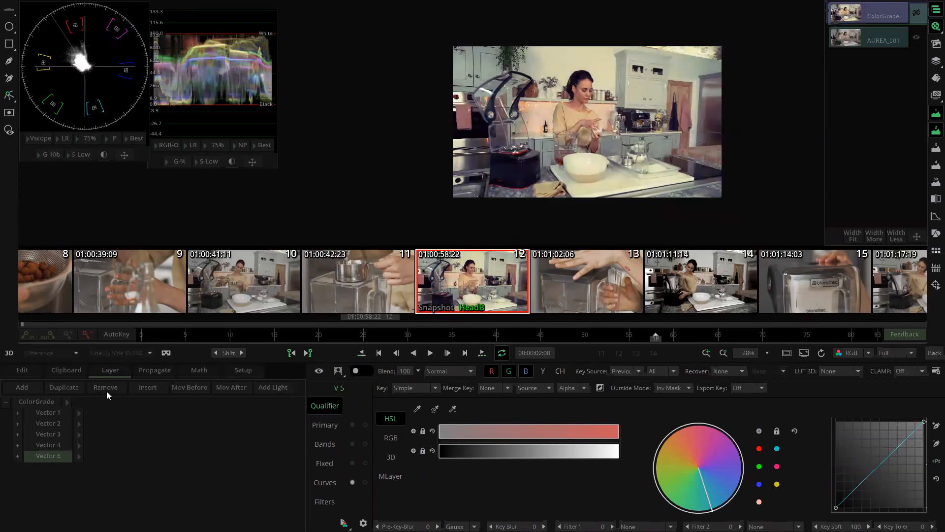
click(106, 389)
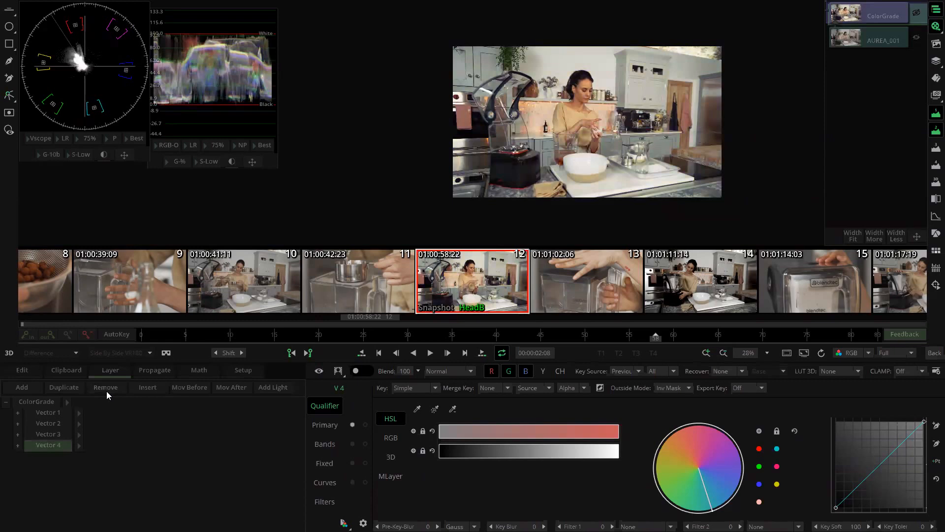
Step: Add a vector after Vector 4 and set its Gauss blur filter to 21
click(58, 445)
click(21, 387)
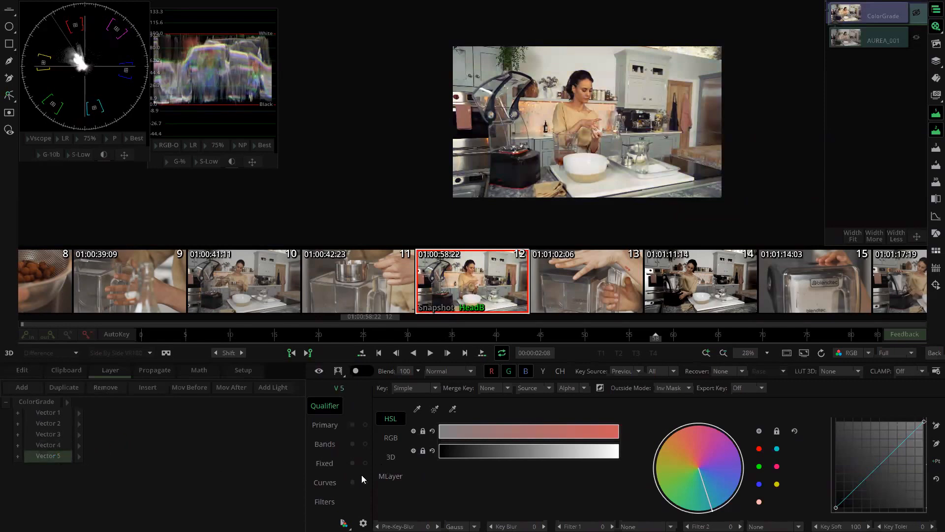
click(324, 501)
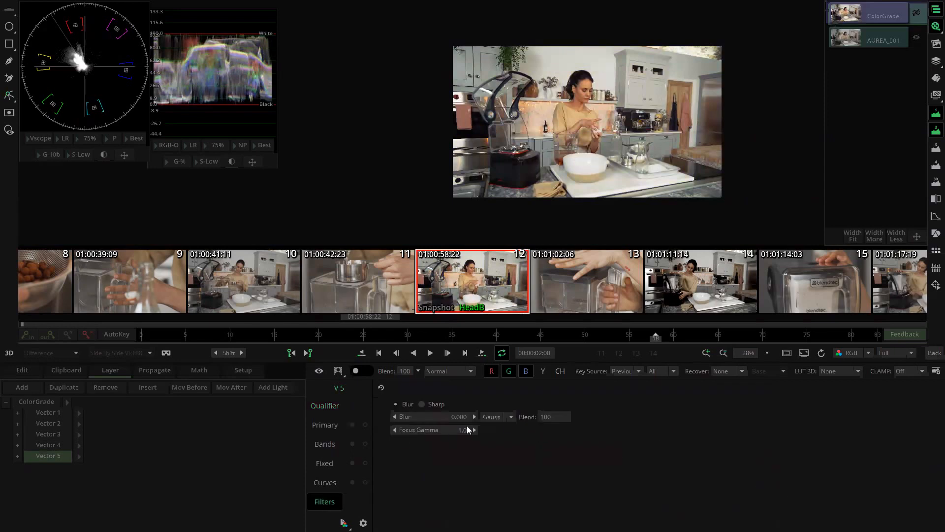
click(447, 418)
text(10)
key(Return)
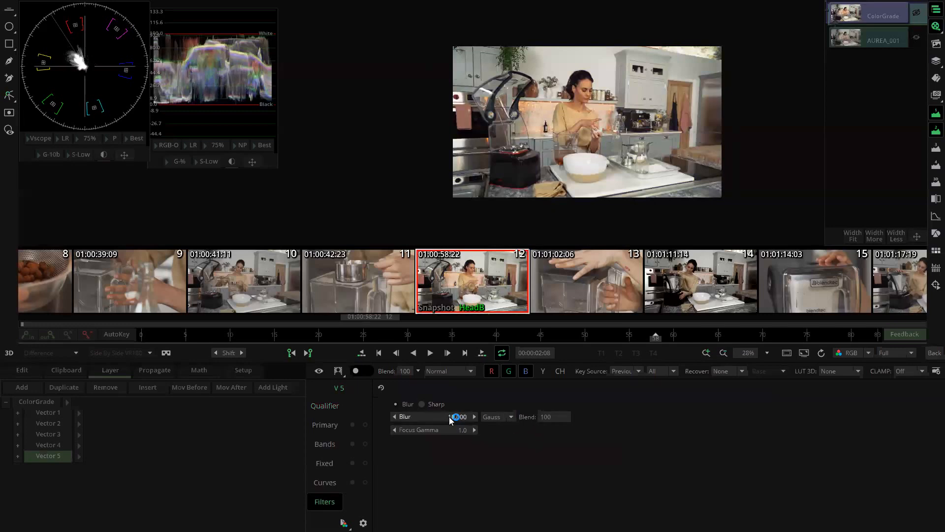
drag(446, 414, 586, 409)
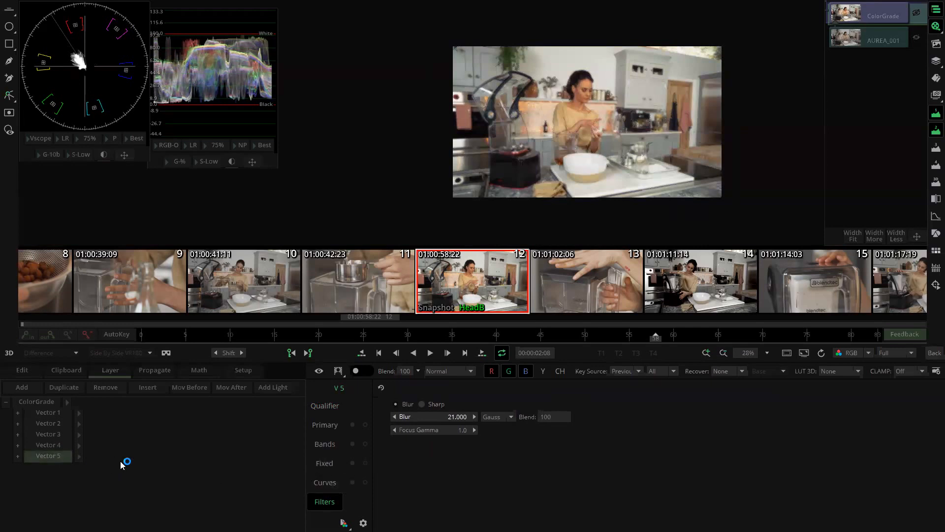
Step: Add a vector after the blurred Vector 5 and set its Recover to Inside with V4 as the source
click(32, 387)
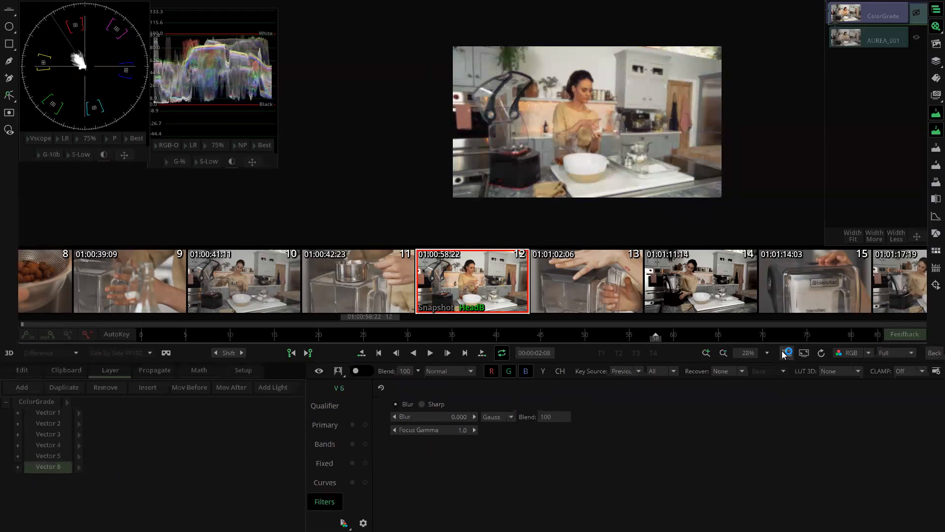
click(741, 371)
click(721, 389)
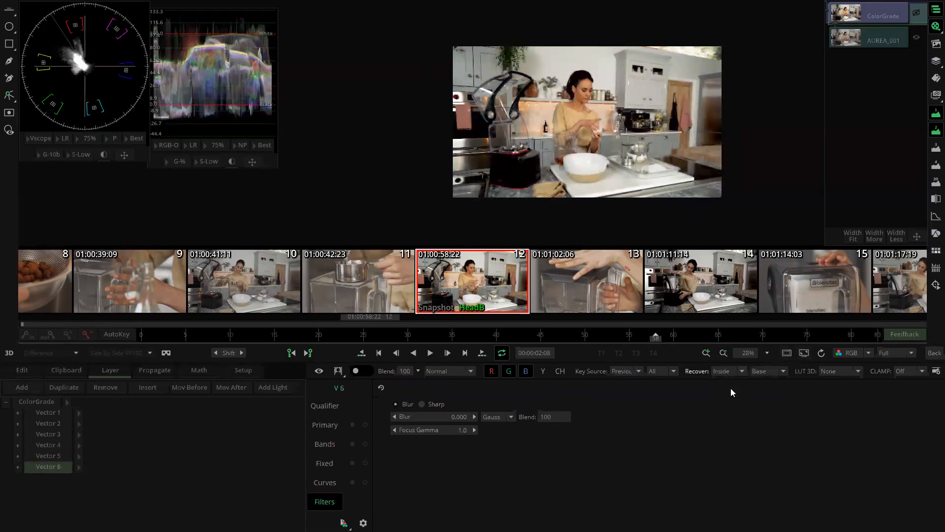
click(783, 371)
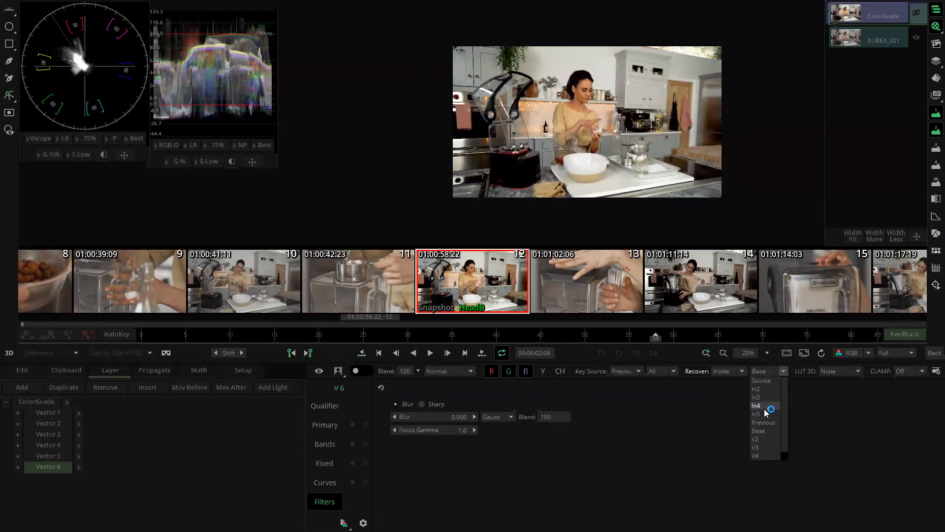
scroll(764, 439, down, 1)
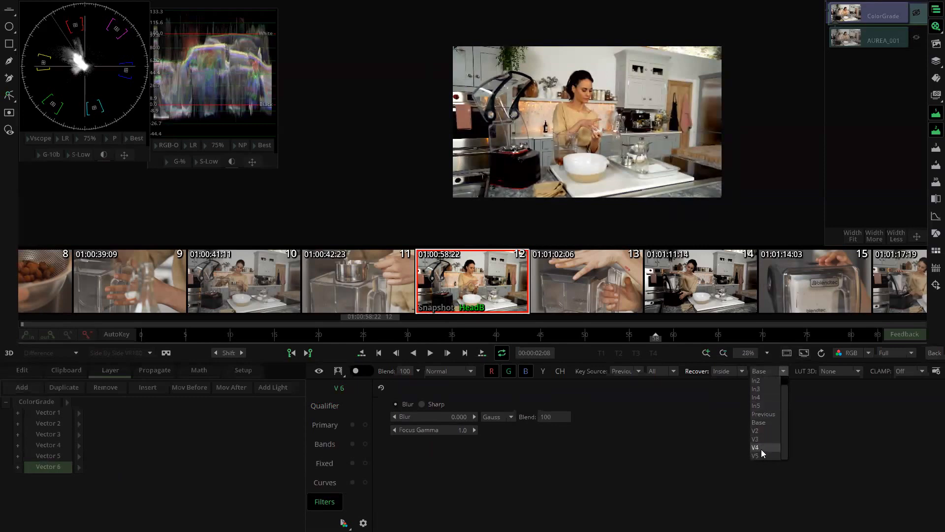
click(764, 445)
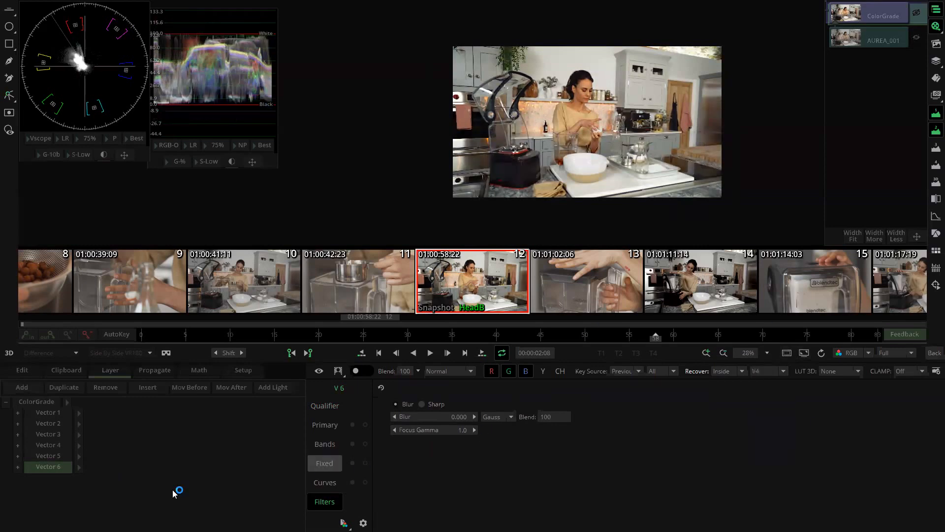
Step: Turn Vector 6 off and set the Primary Saturation of the blurred Vector 5 to 0
click(56, 456)
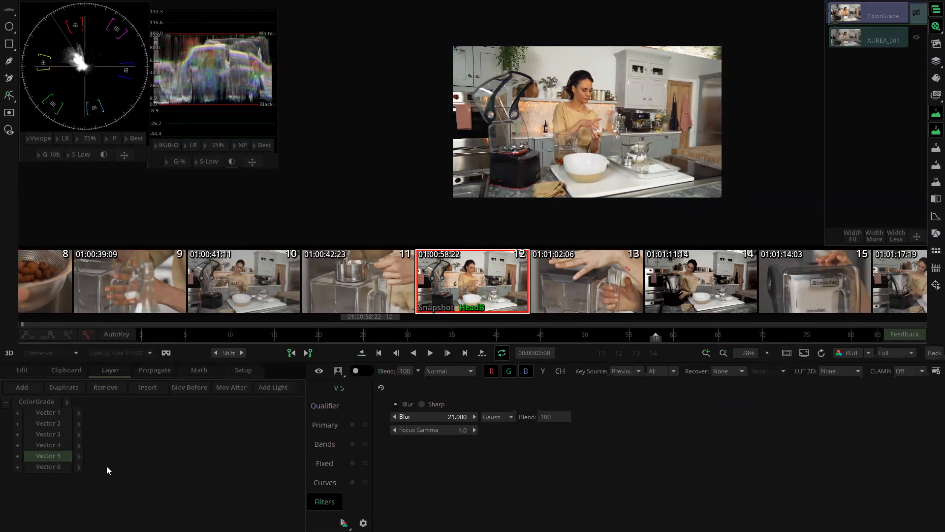
click(55, 464)
click(318, 372)
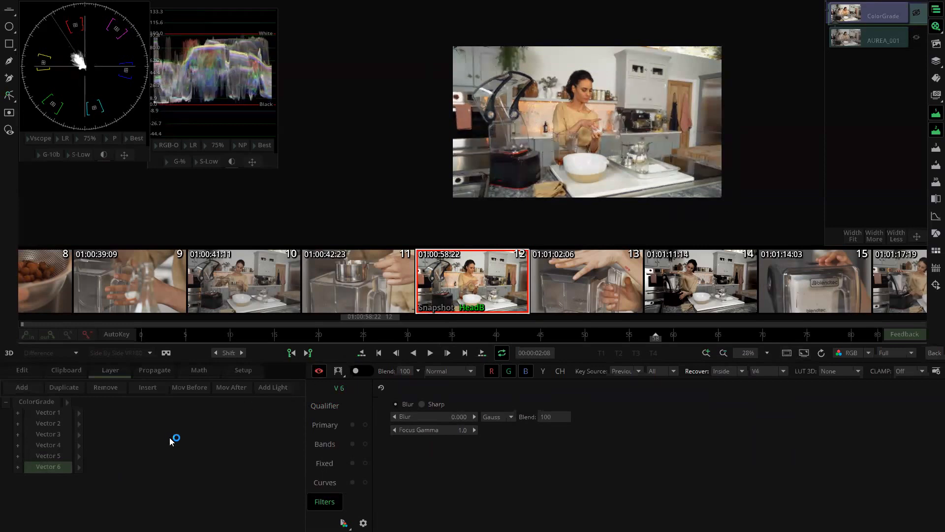
click(63, 456)
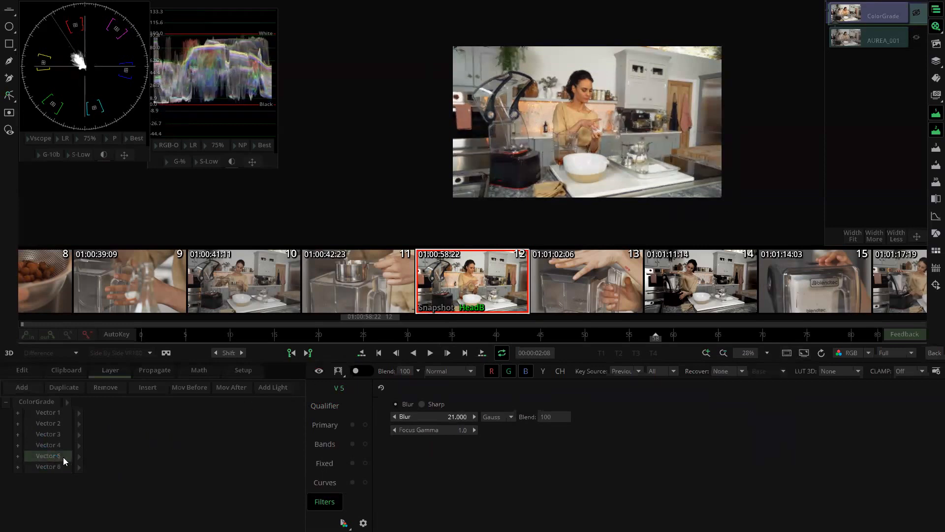
click(327, 409)
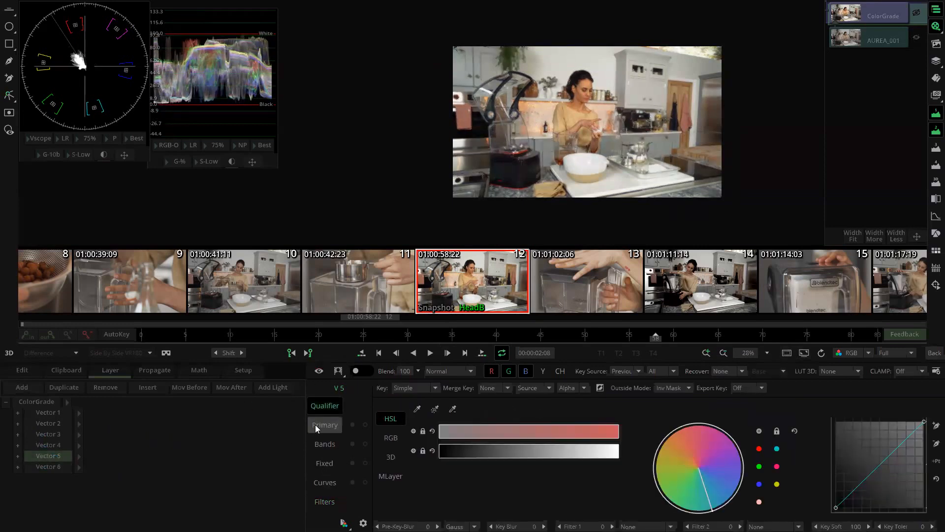
click(315, 425)
drag(585, 523, 553, 524)
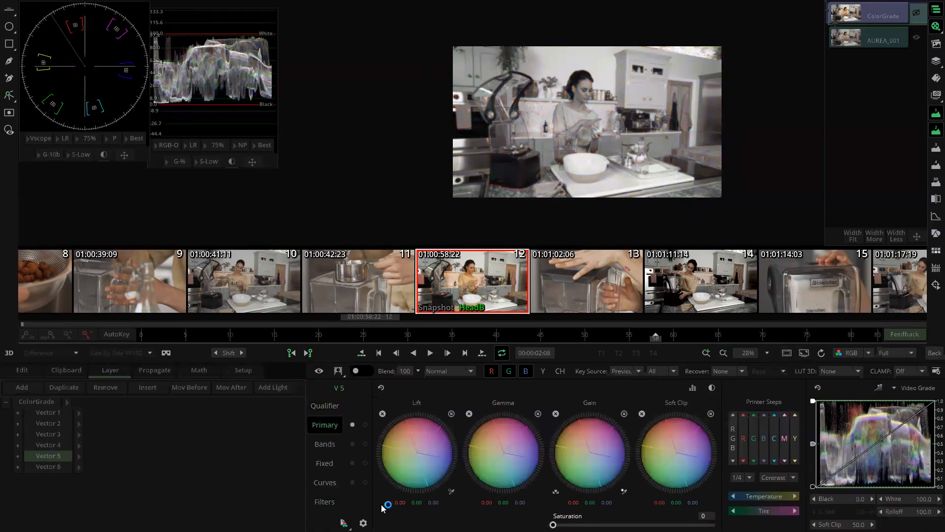
Step: Turn Vector 6 back on and compare the image with it off and on
click(50, 466)
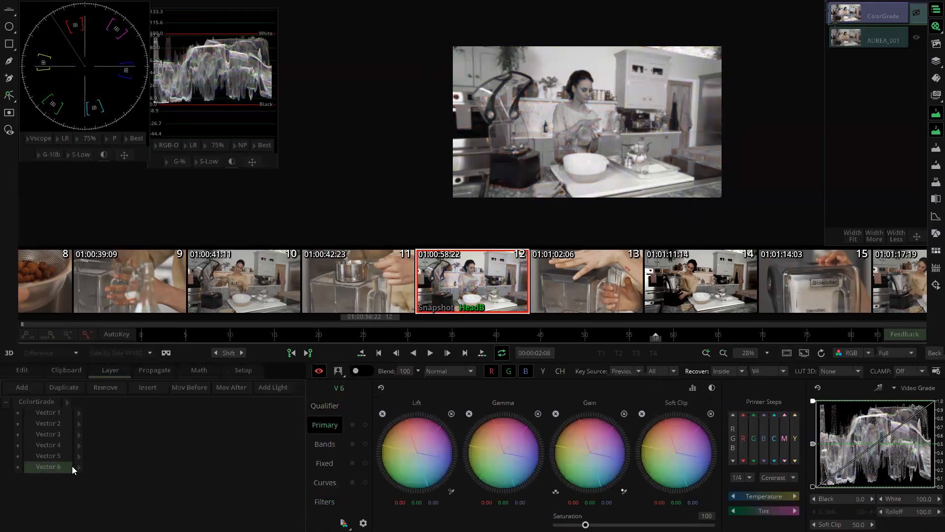
click(317, 372)
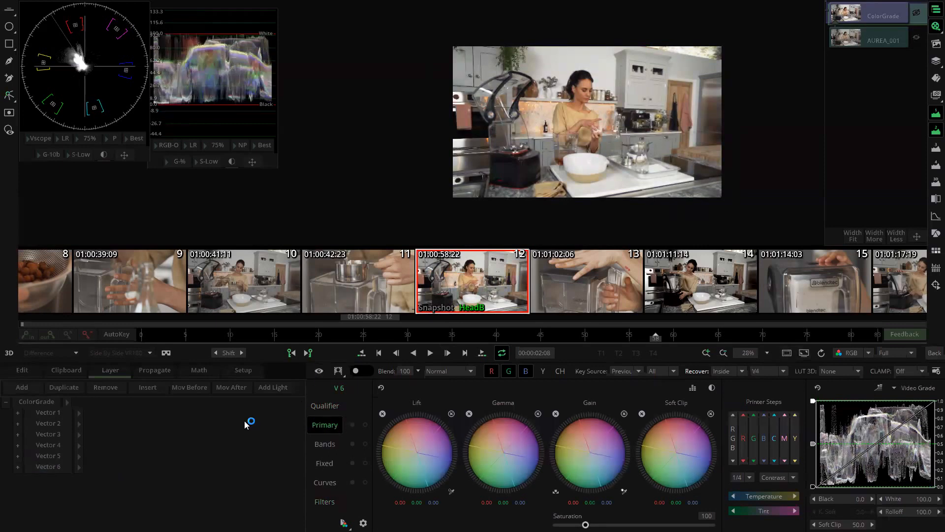
click(320, 370)
click(320, 371)
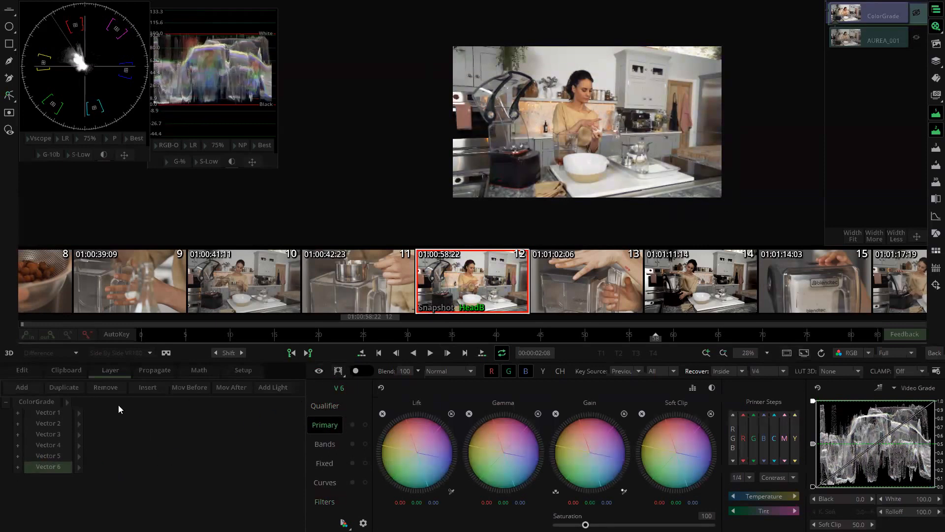
Step: Add Vector 7 and set its Recover to Inside with V5 as the source
click(21, 387)
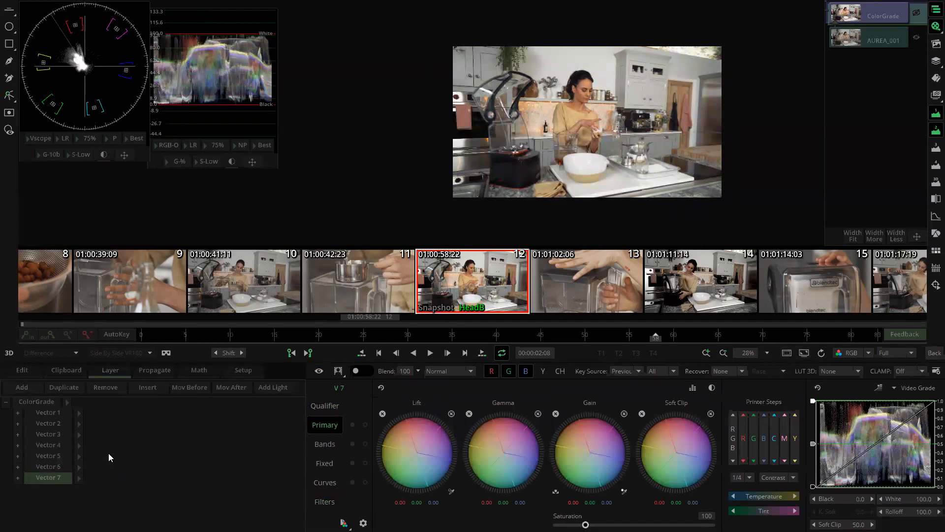
click(743, 372)
click(732, 389)
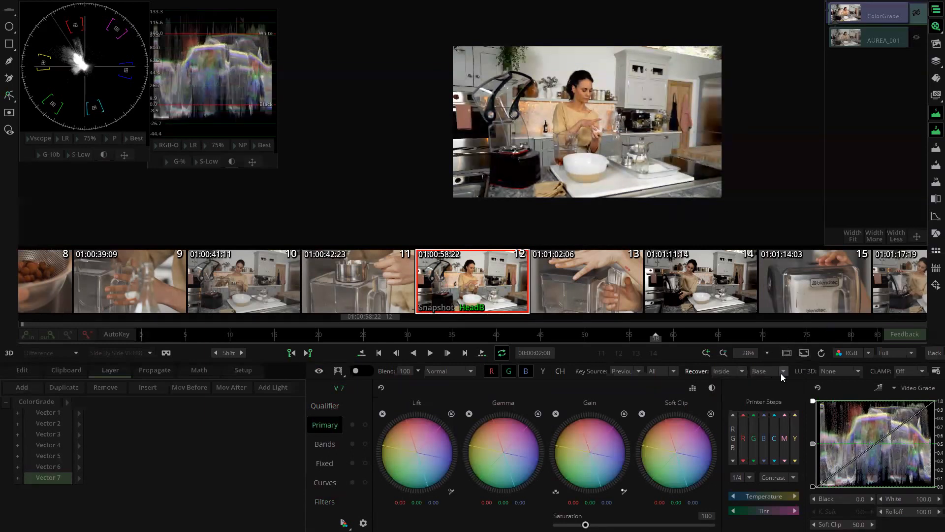
click(782, 372)
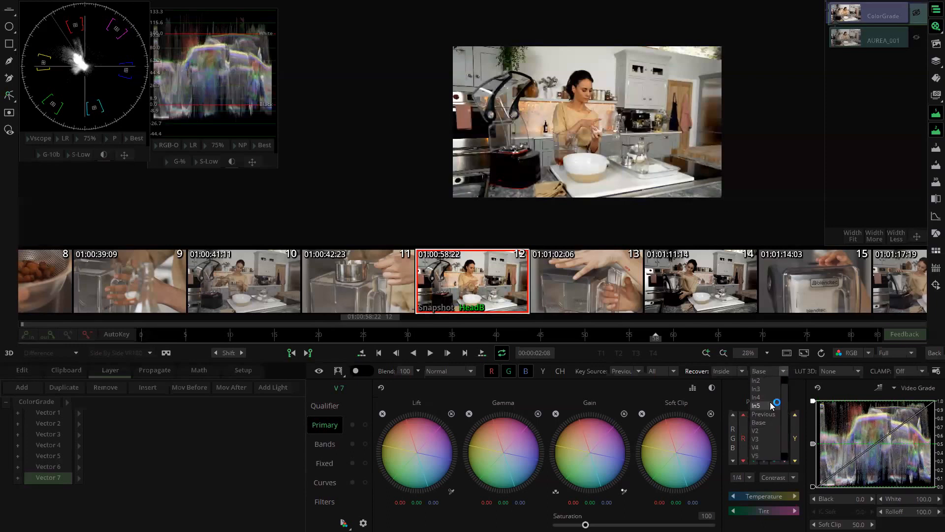
click(755, 456)
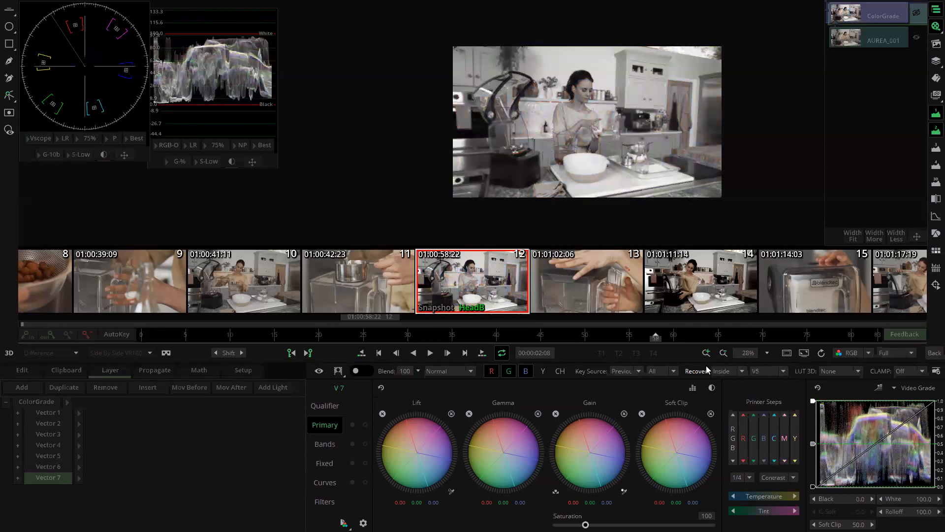
Step: Set Vector 7's blend mode to Soft Light
click(451, 371)
click(476, 403)
click(470, 370)
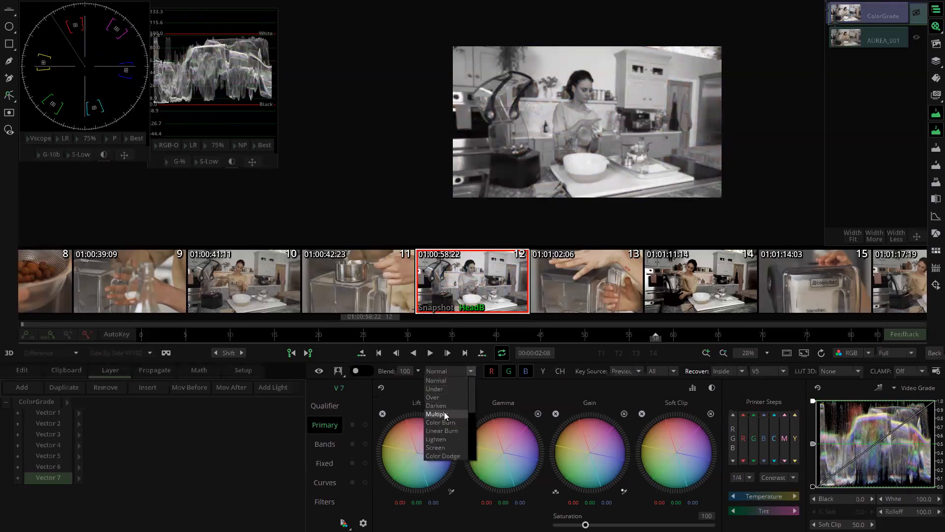
drag(470, 397, 471, 416)
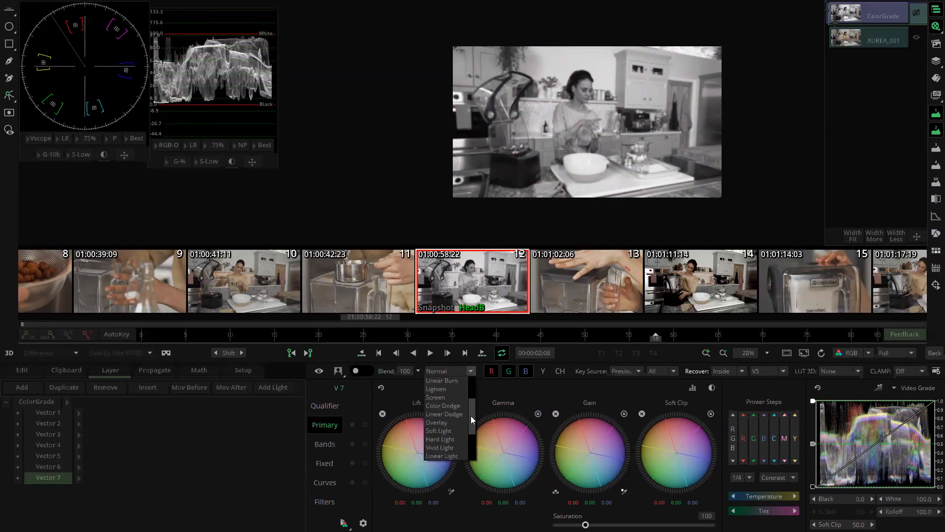
click(439, 430)
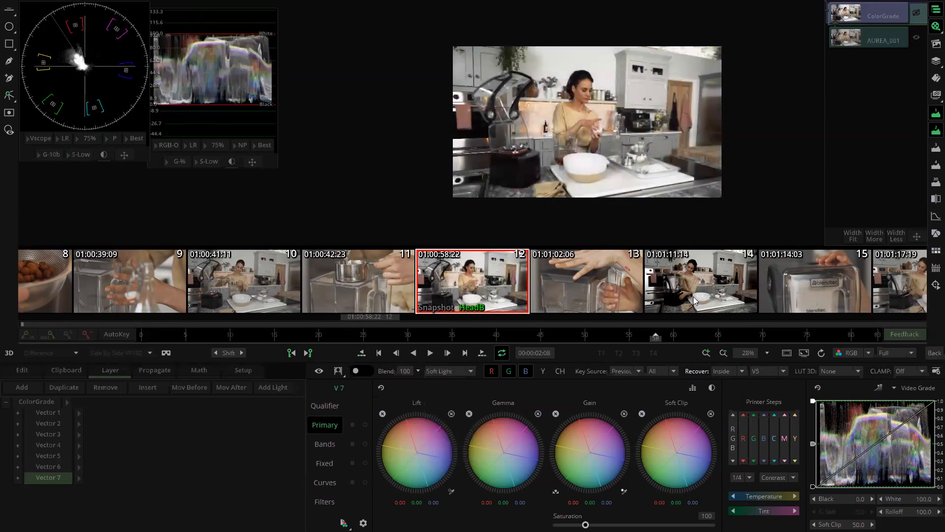
Step: Compare the image with Vector 7 off and on around the woman and the blender
click(317, 376)
click(317, 376)
click(317, 376)
scroll(508, 163, up, 3)
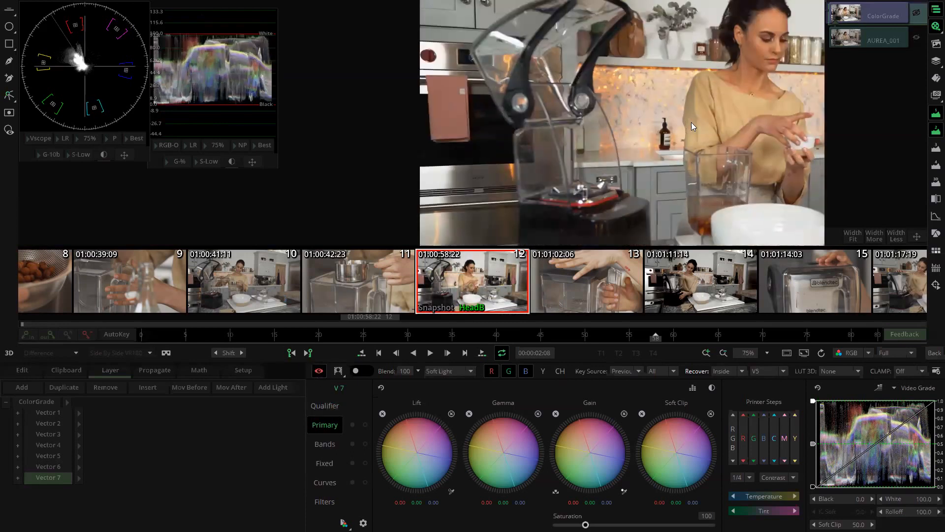
scroll(508, 163, up, 2)
click(320, 370)
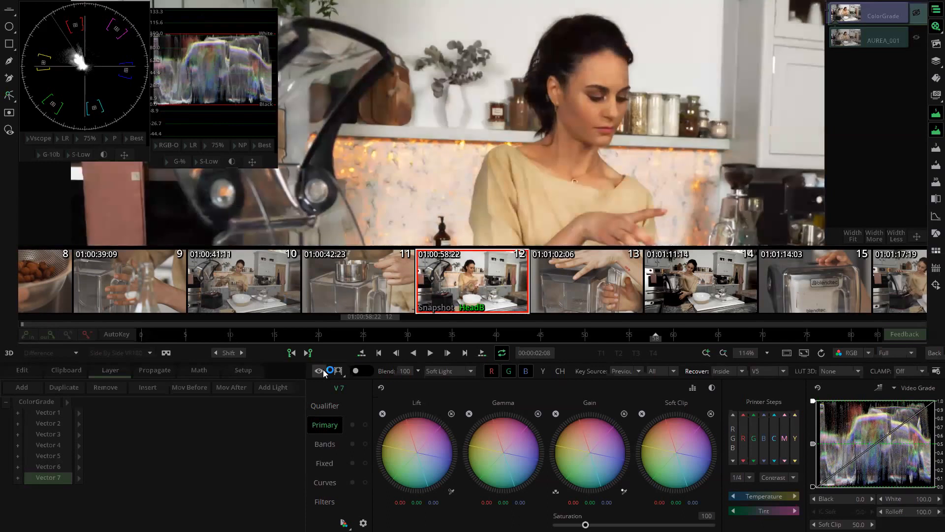
click(321, 371)
click(321, 371)
click(321, 371)
click(321, 371)
click(321, 371)
click(321, 371)
Step: Set Vector 7's blend mode to Screen while checking a close-up of the woman's face
scroll(758, 137, up, 2)
drag(758, 134, 614, 103)
scroll(616, 104, up, 3)
drag(716, 119, 671, 130)
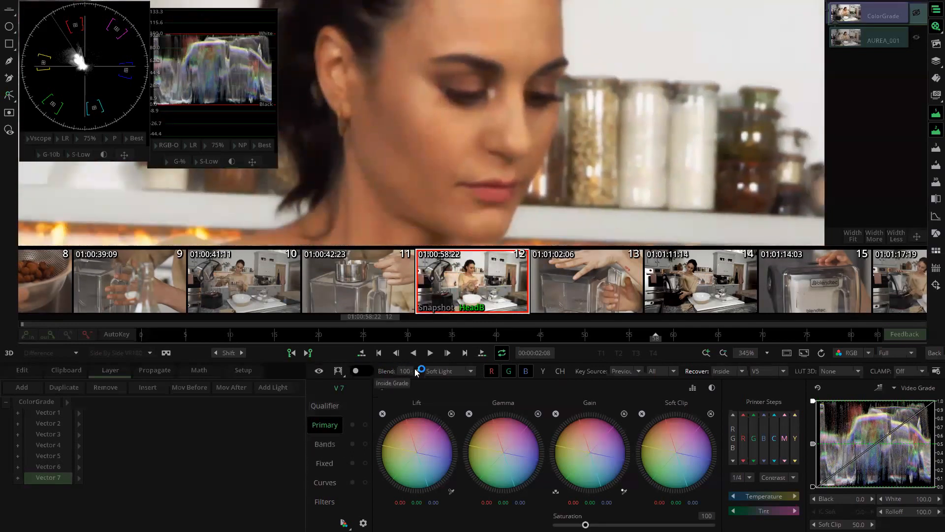
click(470, 371)
click(454, 397)
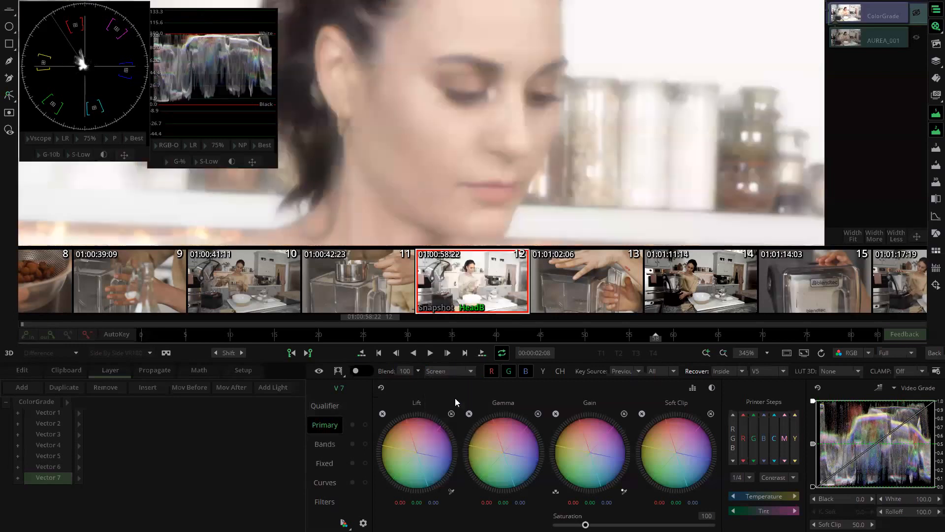
Step: Restrict Vector 7 to the brighter tones with the HSL qualifier's luminance range, using a wide soft ramp
click(320, 405)
drag(484, 444, 578, 448)
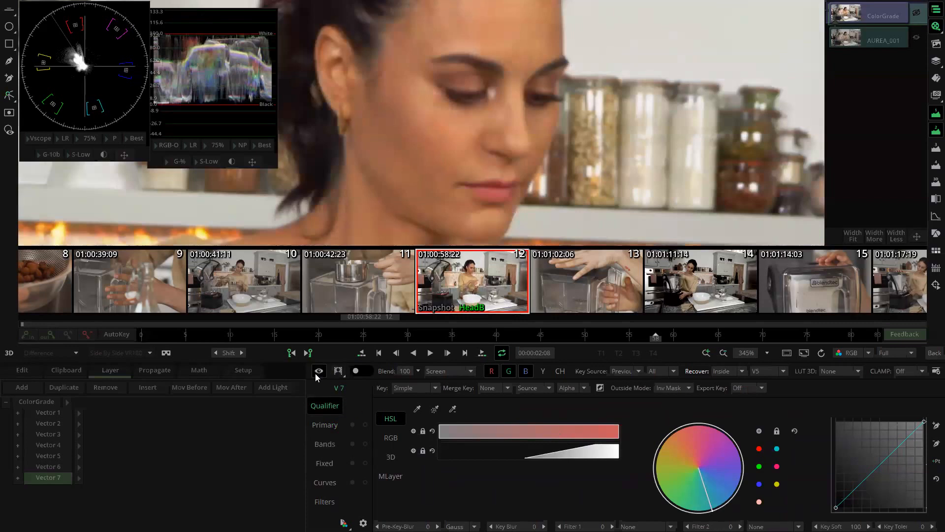
drag(532, 452, 508, 452)
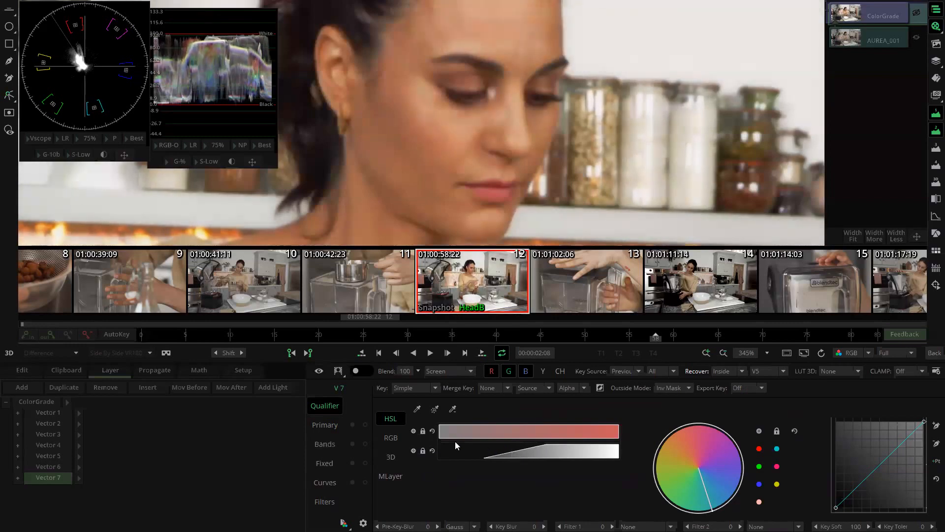
click(317, 372)
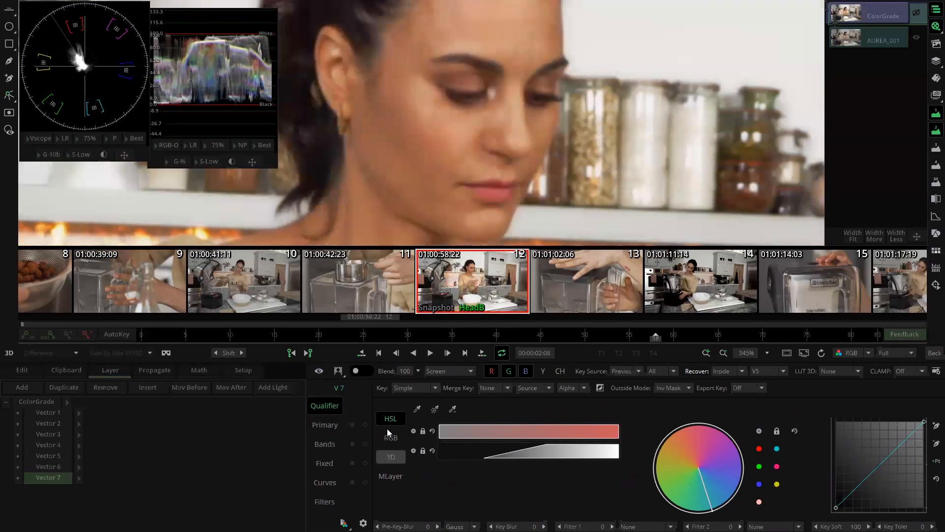
Step: Set Vector 7's Key Blur to 18 while viewing its matte, and return to the graded image
click(333, 373)
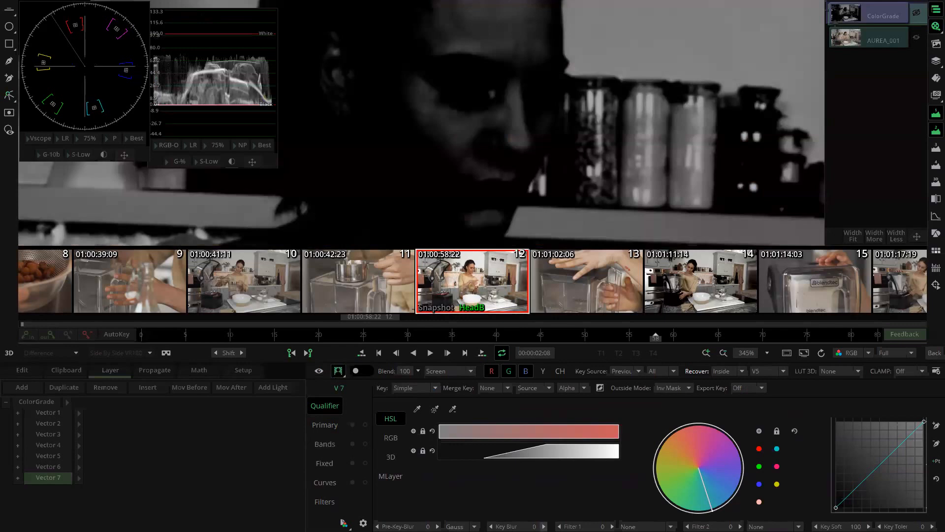
drag(512, 527, 530, 526)
click(339, 372)
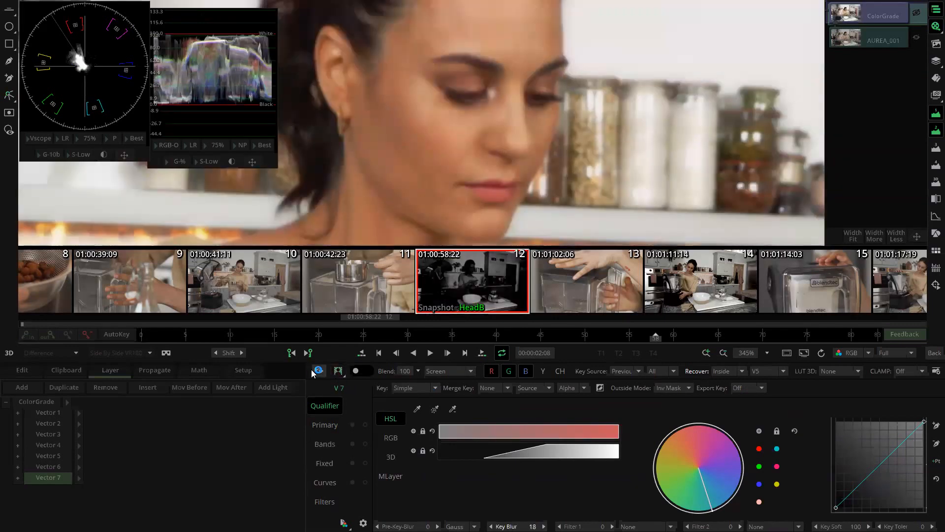
Step: Compare the woman's face and the shelf jars with Vector 7 off and on
click(313, 373)
click(313, 370)
click(313, 370)
click(313, 370)
click(313, 370)
click(313, 370)
drag(559, 88, 757, 126)
scroll(697, 143, down, 2)
drag(697, 143, 643, 111)
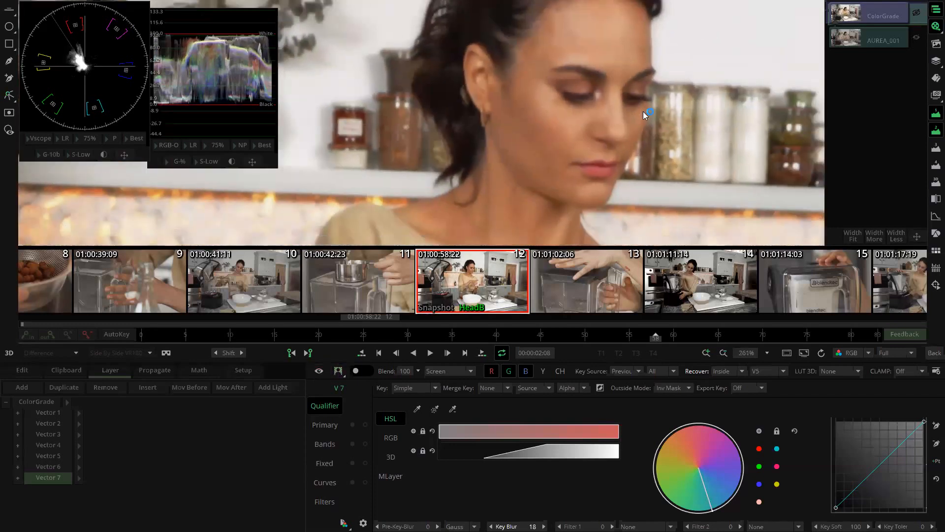
click(321, 371)
click(319, 370)
Step: Examine the glow in the background up close, from the wall lights to the coffee machine and aprons
scroll(505, 132, down, 4)
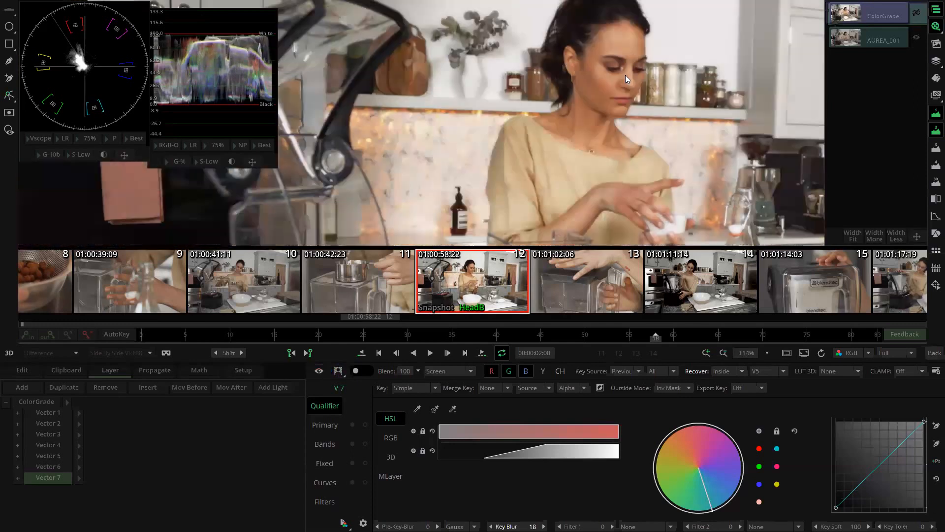
drag(689, 226, 652, 123)
scroll(720, 164, up, 4)
drag(721, 164, 408, 86)
scroll(660, 146, up, 3)
drag(704, 69, 662, 118)
mouse_move(676, 29)
mouse_down()
mouse_move(674, 100)
mouse_move(640, 169)
mouse_up()
drag(768, 93, 686, 170)
drag(685, 116, 655, 210)
drag(734, 20, 668, 97)
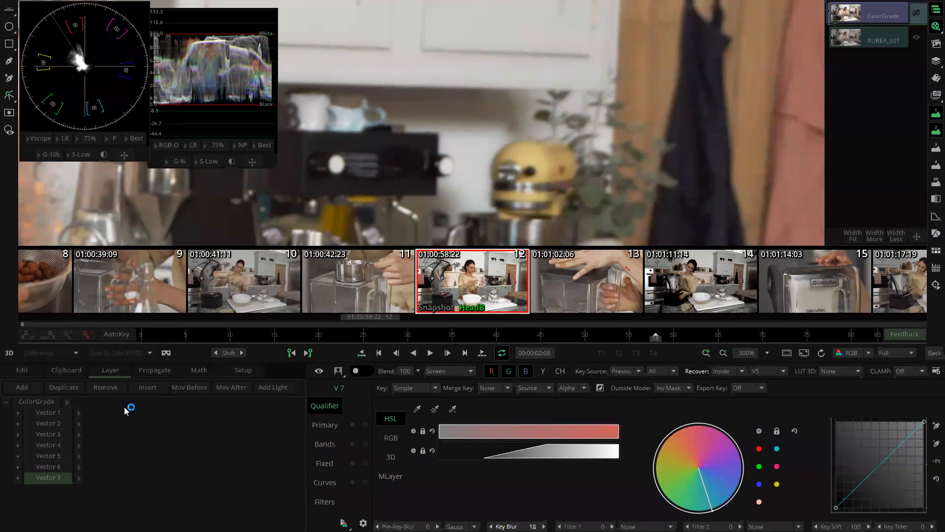
key(super)
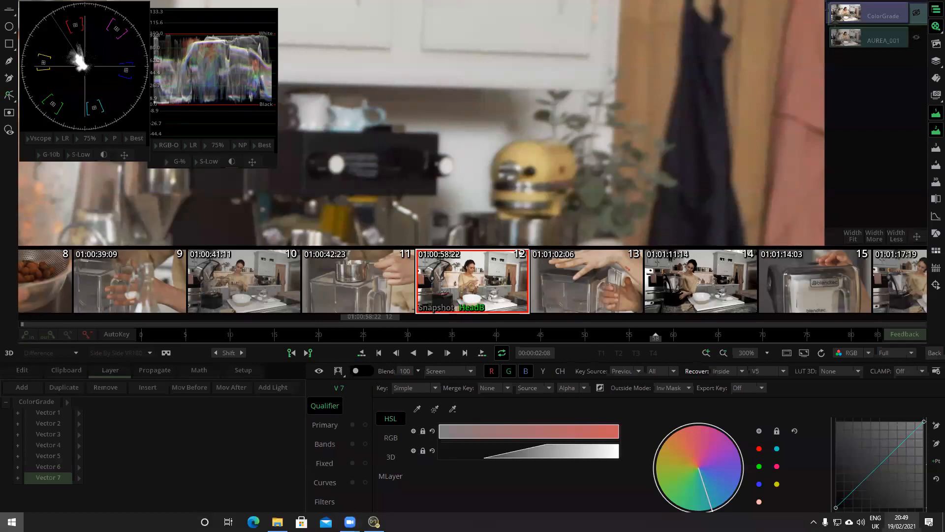
key(super)
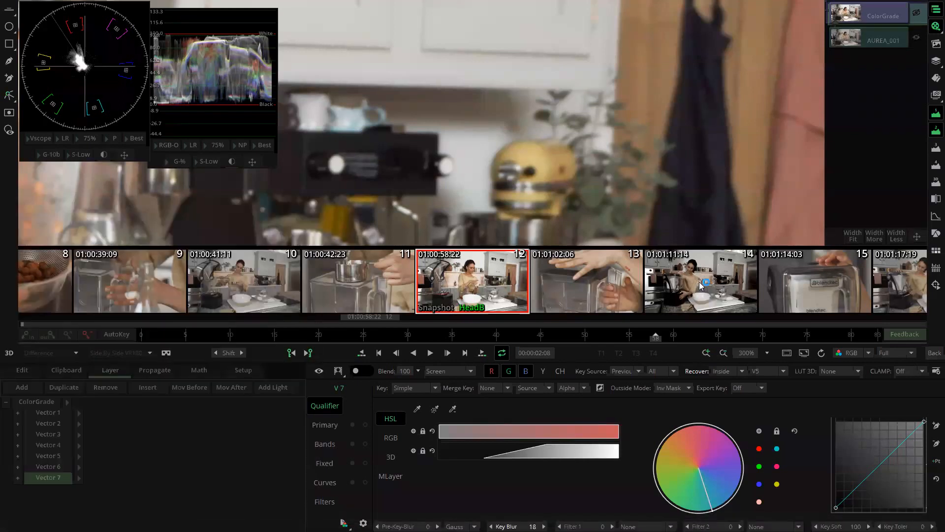
Step: Open shot 14 at full frame and compare it with shot 12
click(701, 286)
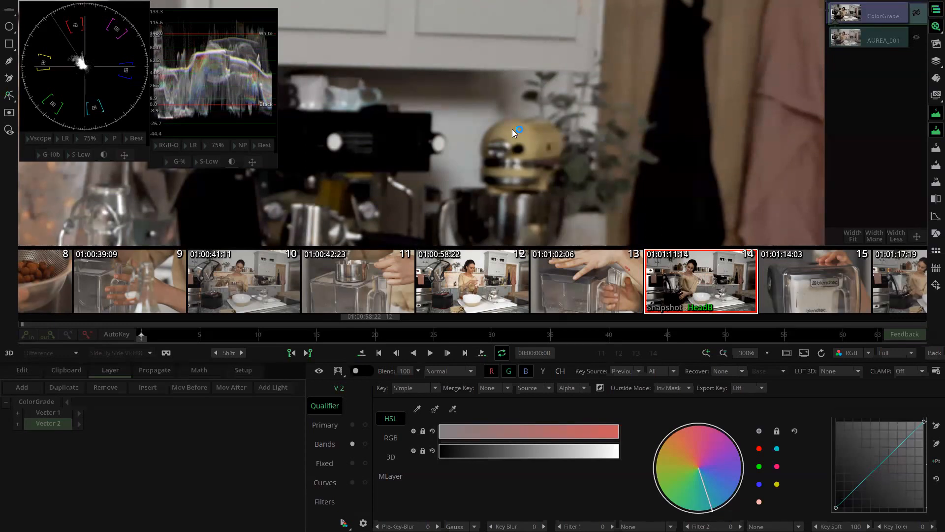
scroll(539, 153, down, 4)
scroll(540, 155, down, 5)
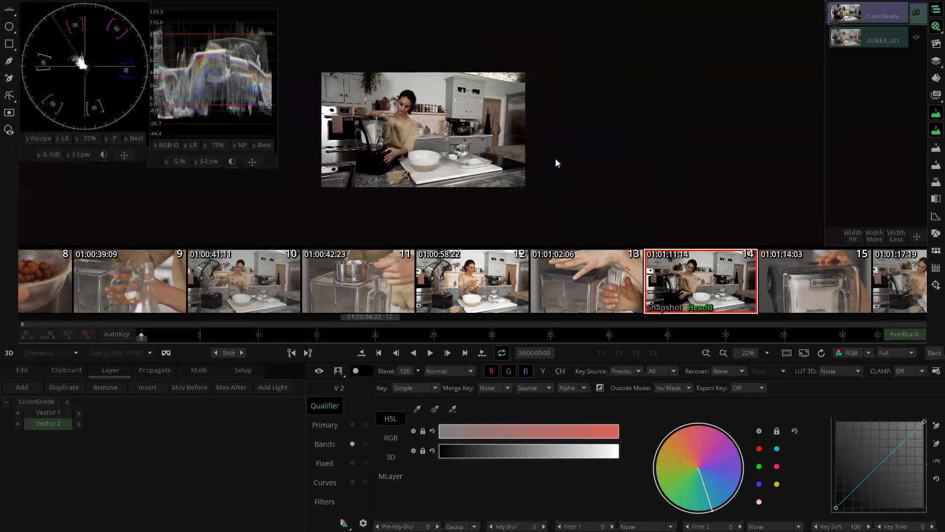
drag(556, 190, 516, 196)
scroll(515, 196, up, 2)
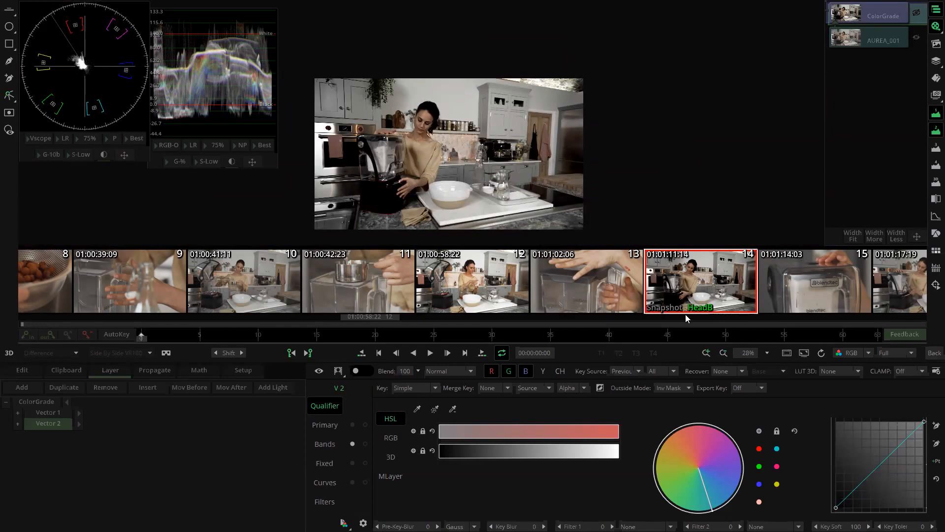
click(699, 285)
click(492, 295)
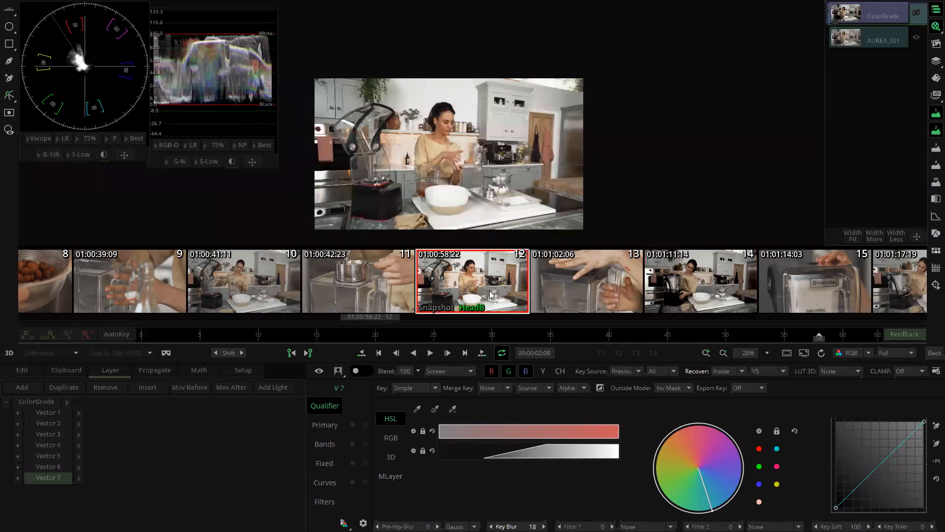
click(722, 283)
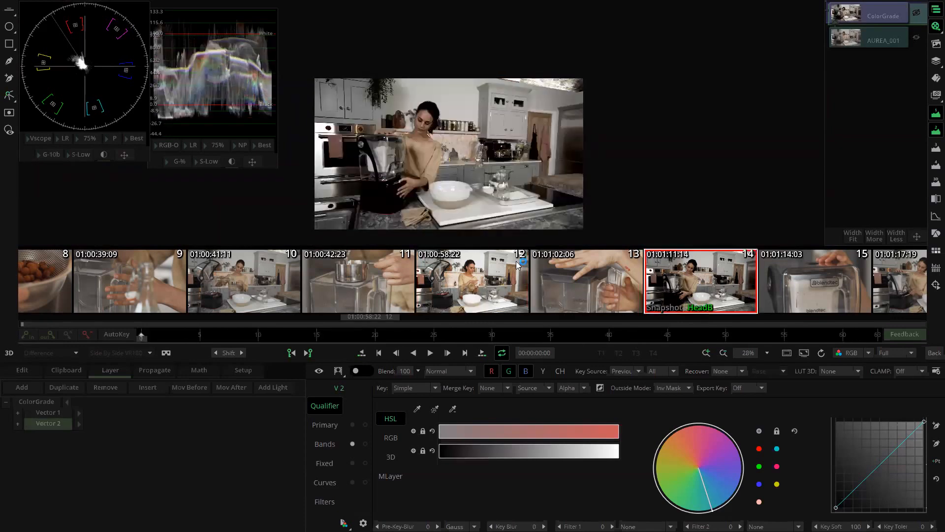
Step: Copy shot 12's grade onto shot 14 and remove Vectors 7, 6 and 5 from it
click(467, 284)
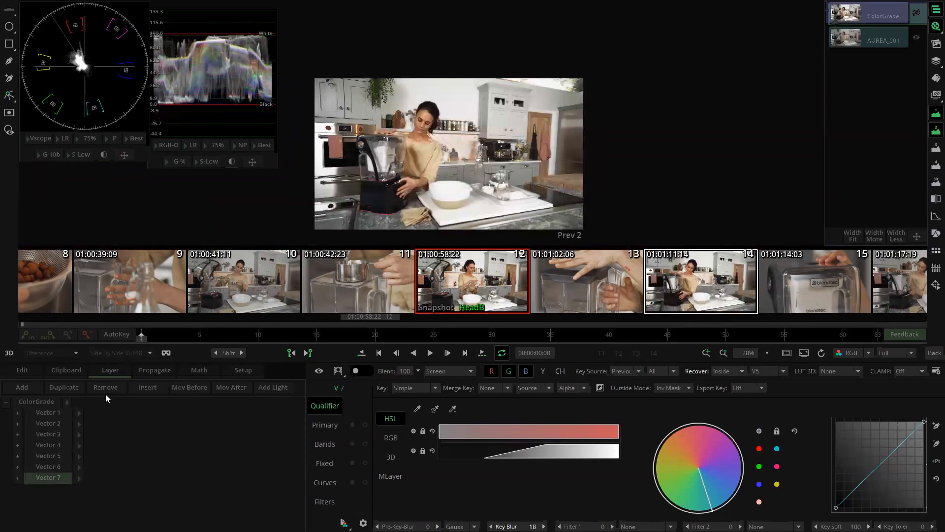
click(105, 387)
click(104, 388)
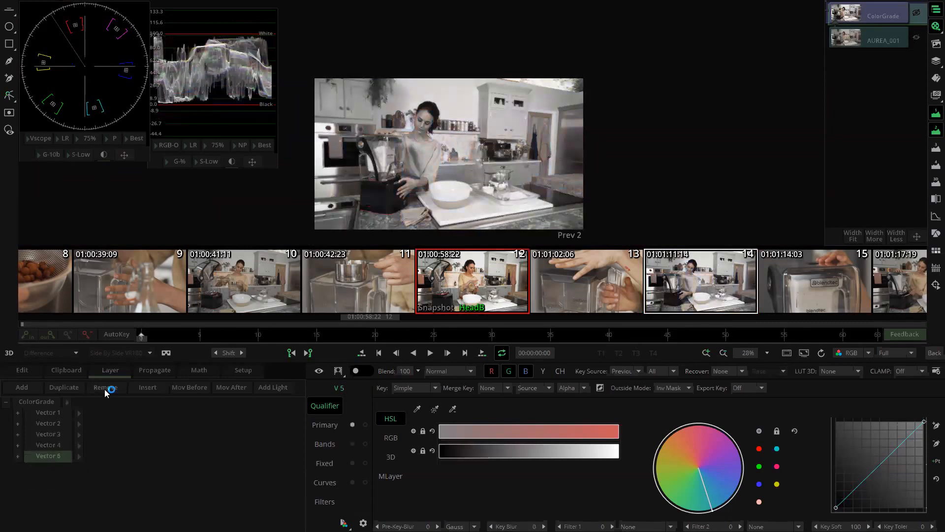
click(104, 388)
click(102, 488)
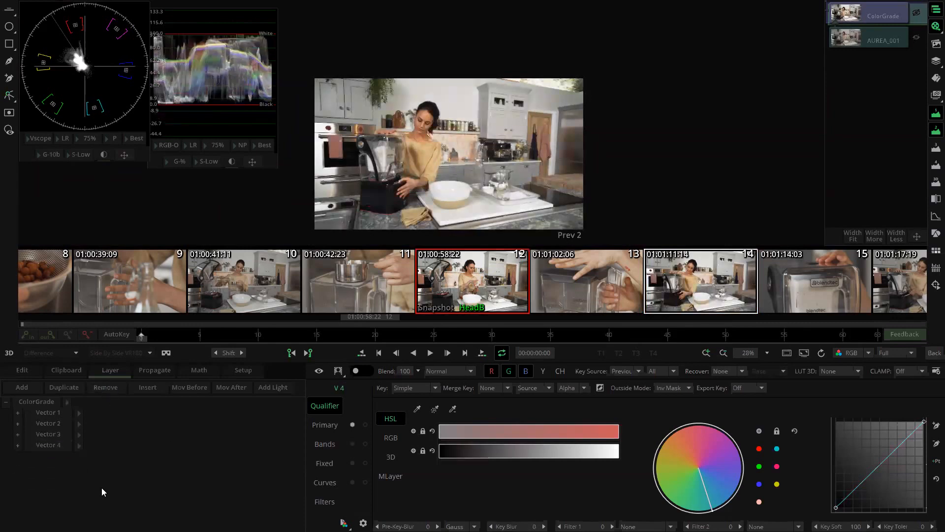
Step: Add an empty Vector 5 after Vector 4 in shot 14's ColorGrade stack
click(60, 444)
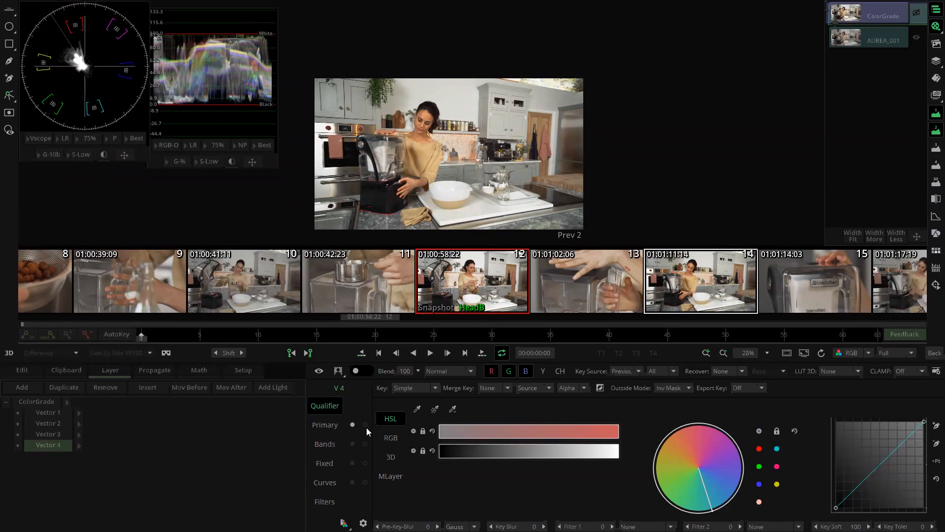
click(150, 511)
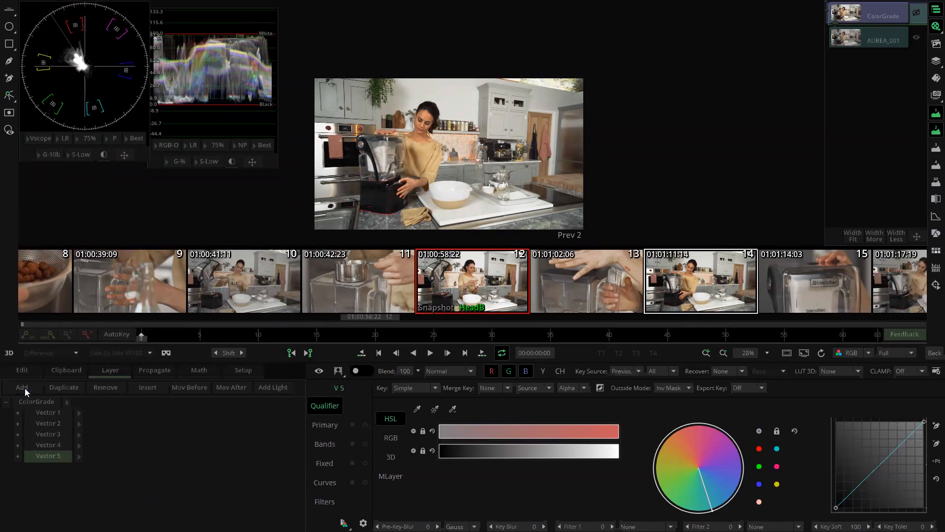
click(201, 446)
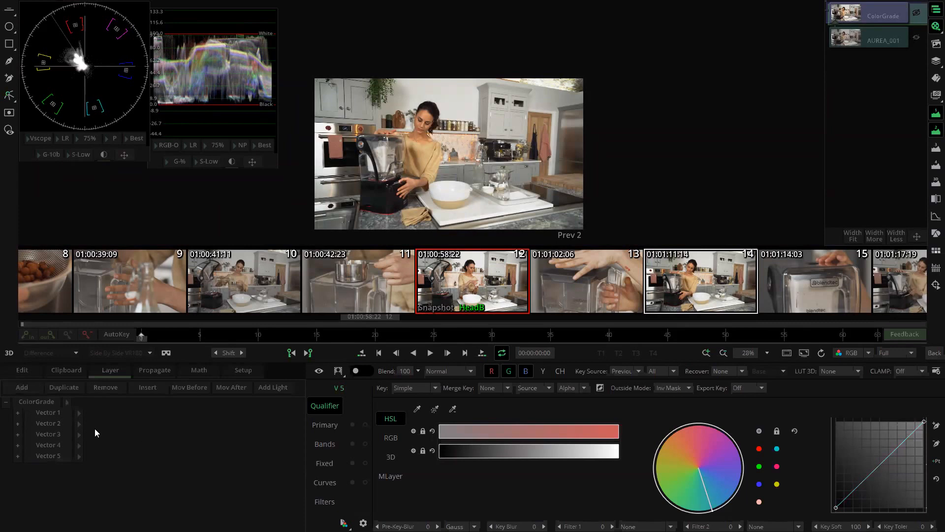
Step: Try a Primary Gamma change on Vector 5 with only the green channel enabled, and reset the Gamma
click(48, 457)
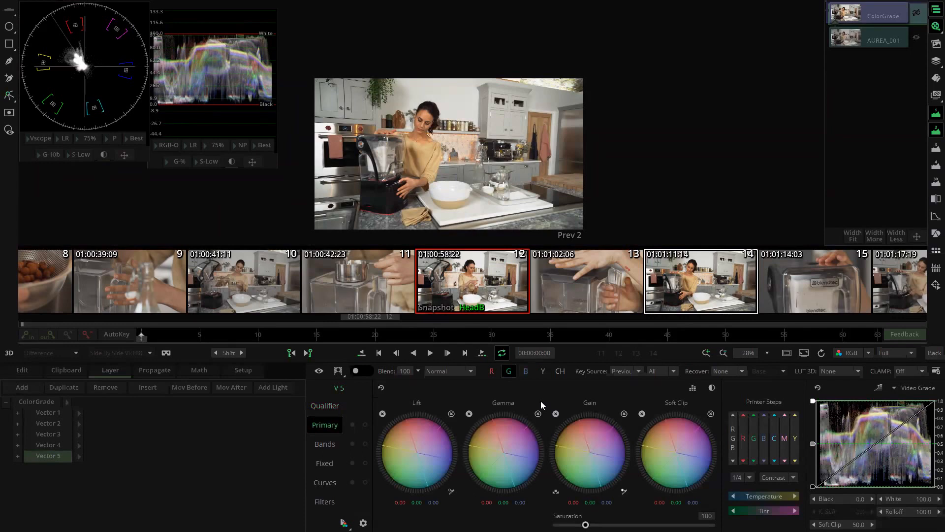
drag(501, 453, 443, 434)
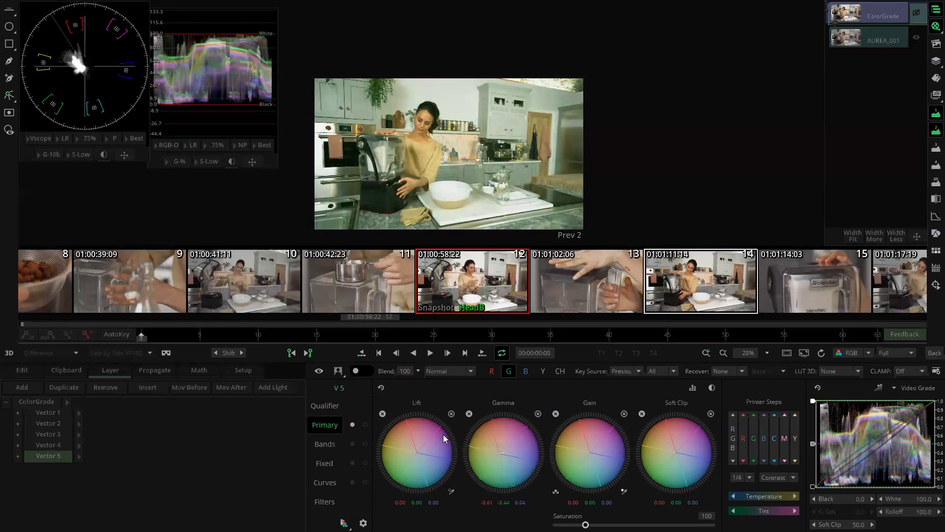
click(469, 413)
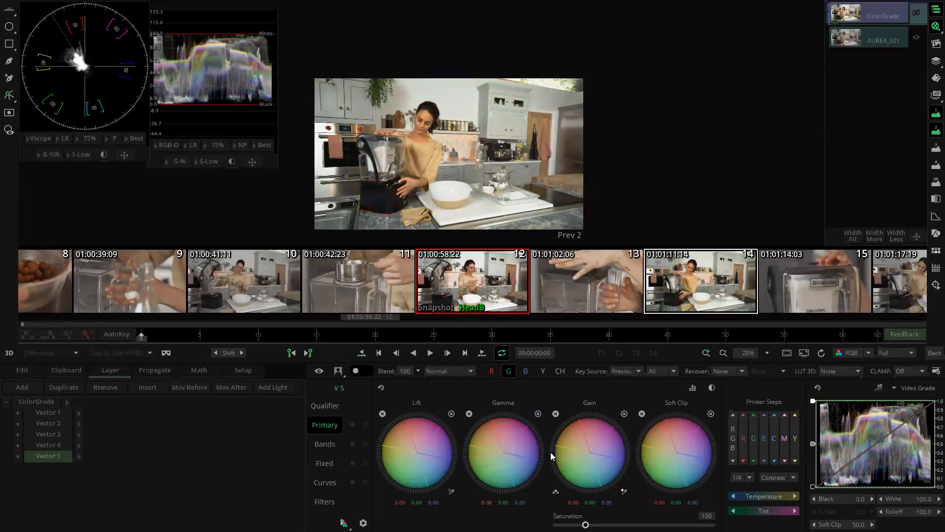
Step: Try raising Primary Gain to about 16 and lowering Lift to about -16 on Vector 5 with only the Y channel enabled, and reset both
click(544, 373)
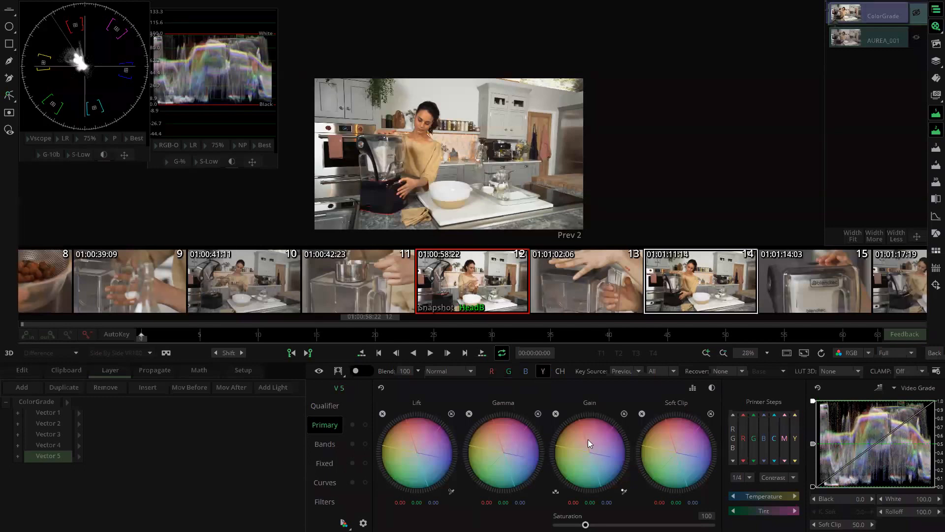
drag(565, 444, 660, 434)
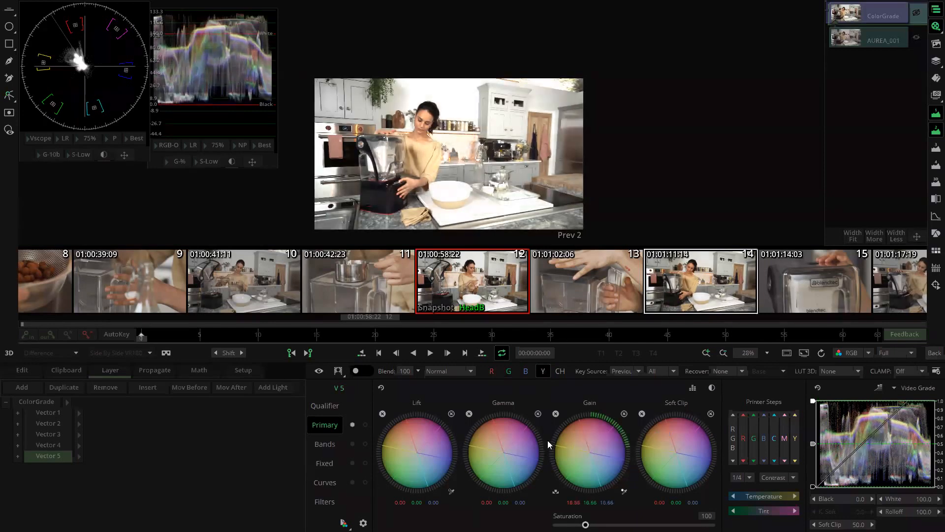
drag(420, 446, 336, 468)
mouse_move(568, 457)
mouse_down()
mouse_move(585, 464)
mouse_move(554, 452)
mouse_move(582, 447)
mouse_up()
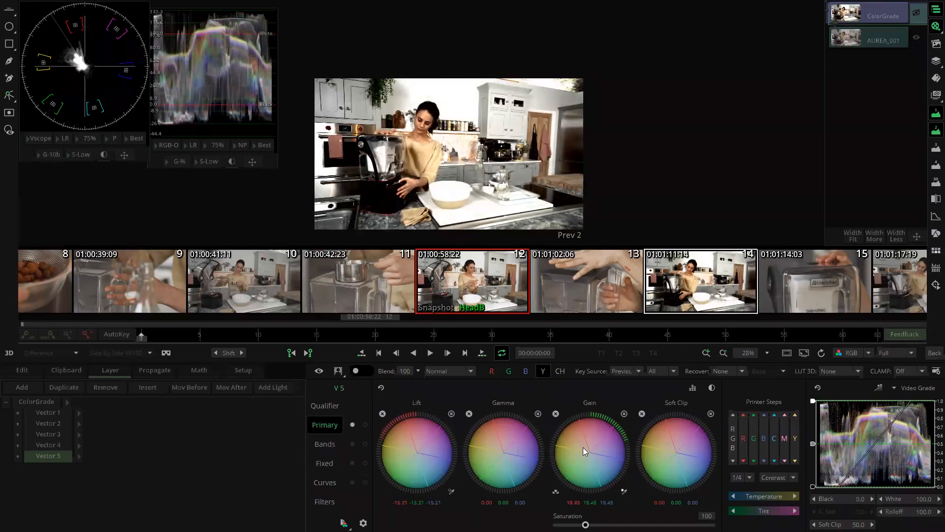
drag(416, 467, 432, 458)
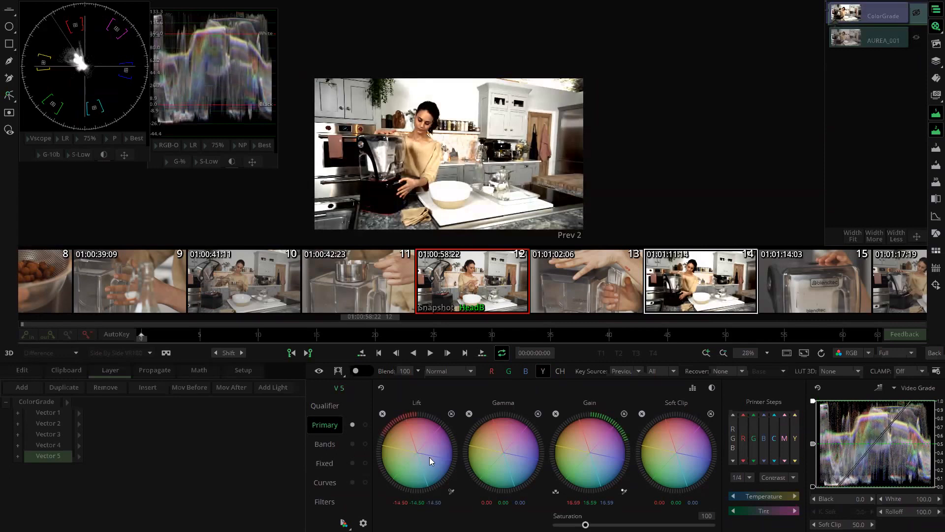
mouse_move(571, 451)
mouse_down()
mouse_move(535, 450)
mouse_move(556, 449)
mouse_up()
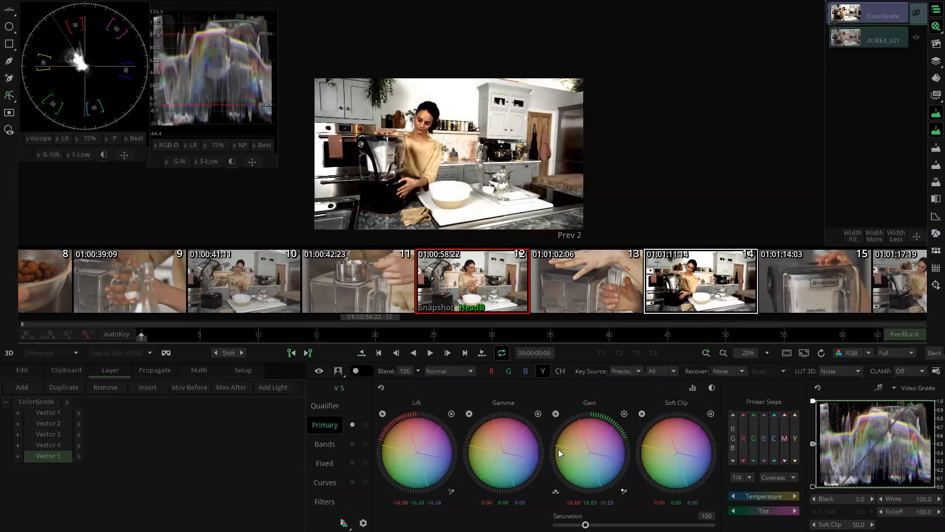
mouse_move(415, 469)
mouse_down()
mouse_move(404, 468)
mouse_move(428, 459)
mouse_up()
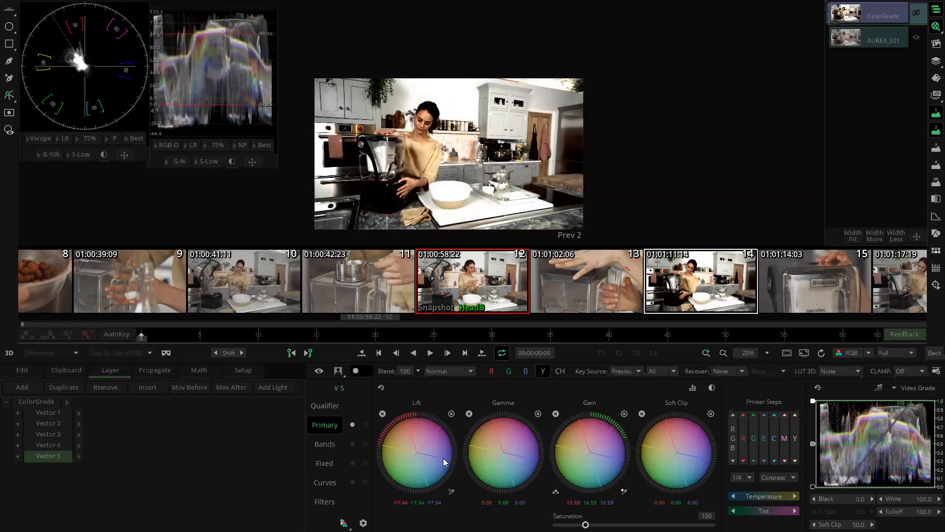
click(622, 413)
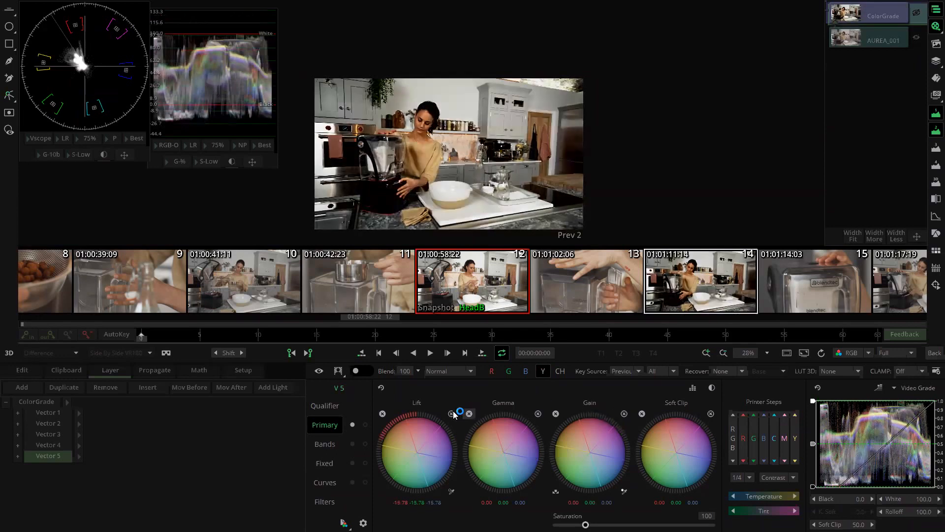
click(452, 413)
Step: Insert an empty vector ahead of Vector 1 and restrict both it and the last empty vector to the CH channel
click(558, 371)
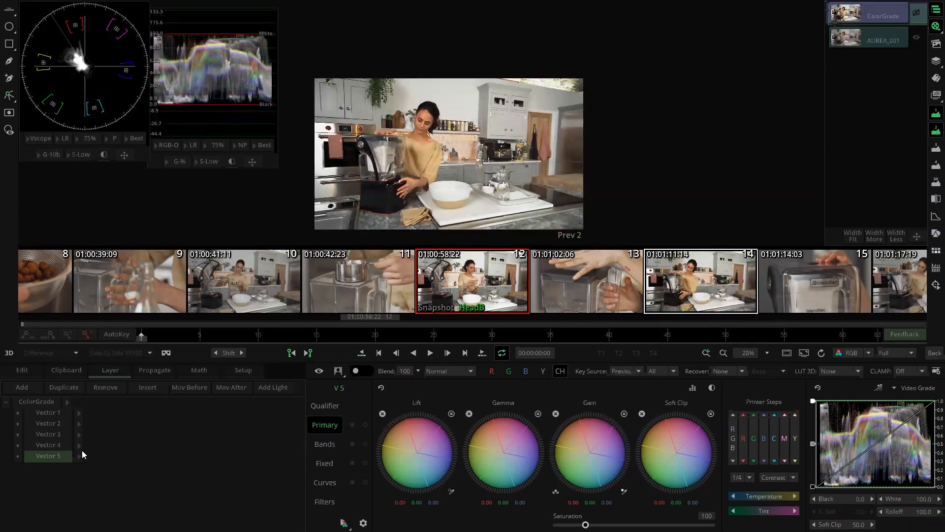
click(83, 427)
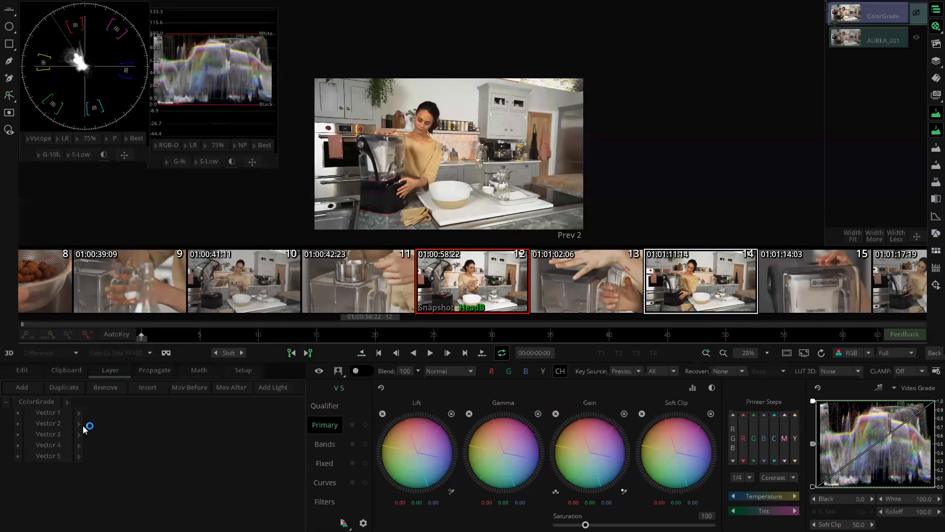
click(57, 413)
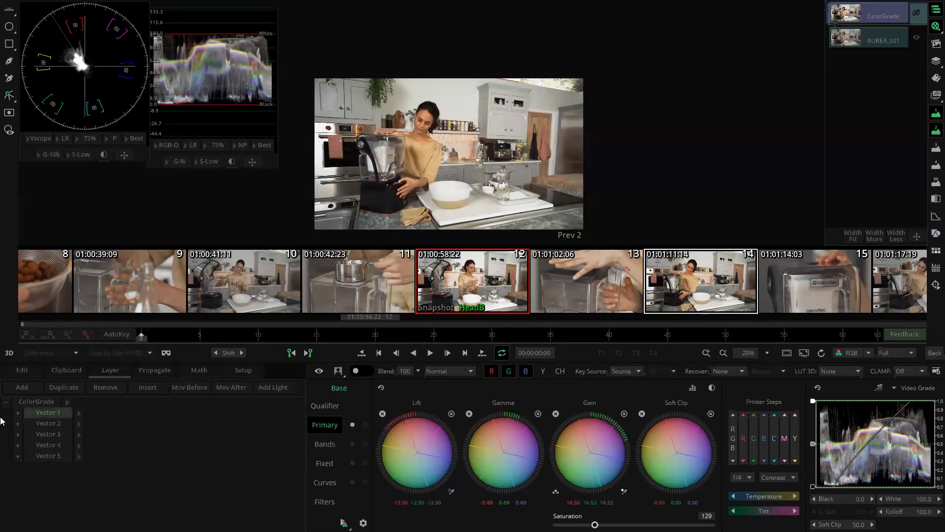
click(150, 388)
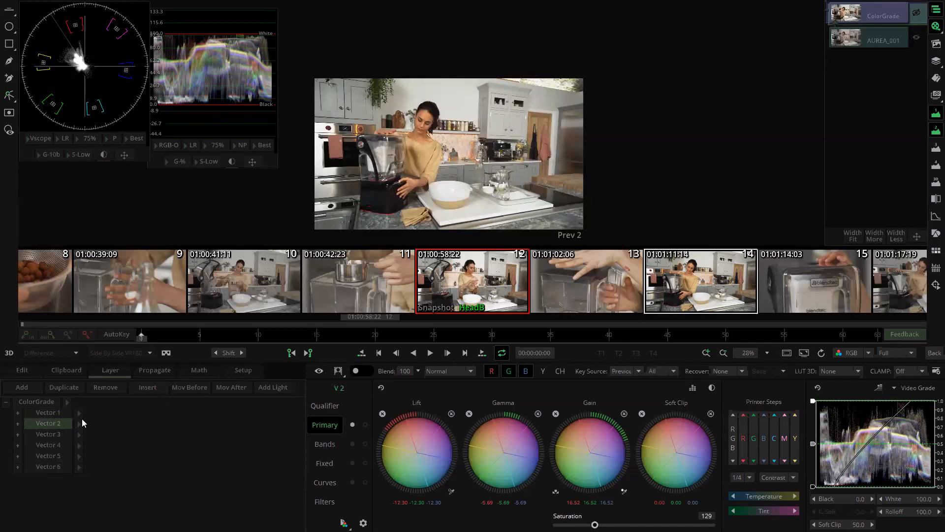
click(52, 412)
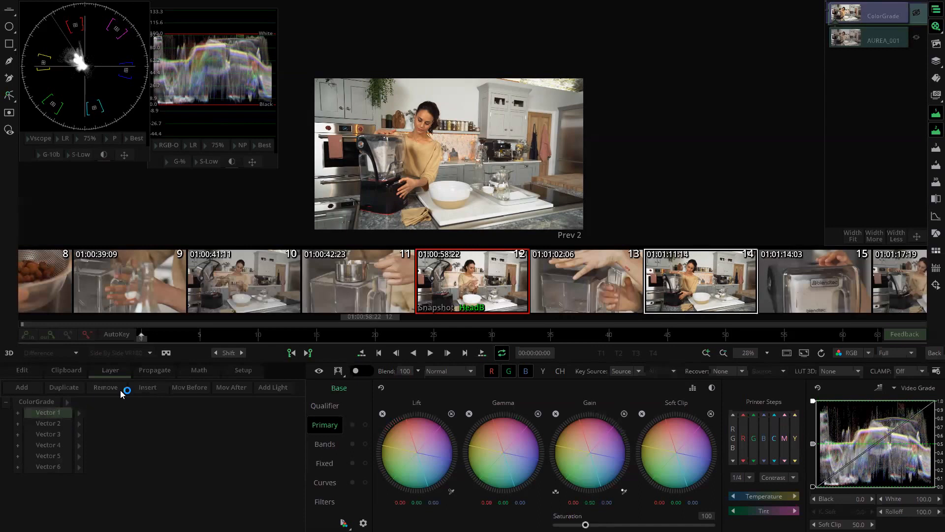
click(58, 424)
click(60, 411)
click(558, 371)
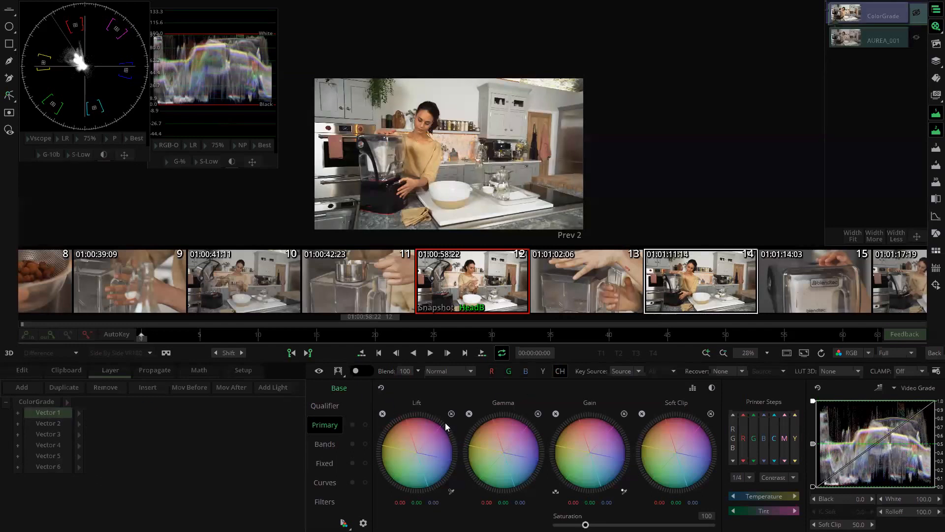
Step: Reposition the vectorscope and enlarge it to the M-Low size
mouse_move(421, 424)
mouse_down()
mouse_move(402, 425)
mouse_move(427, 421)
mouse_up()
drag(124, 155, 261, 223)
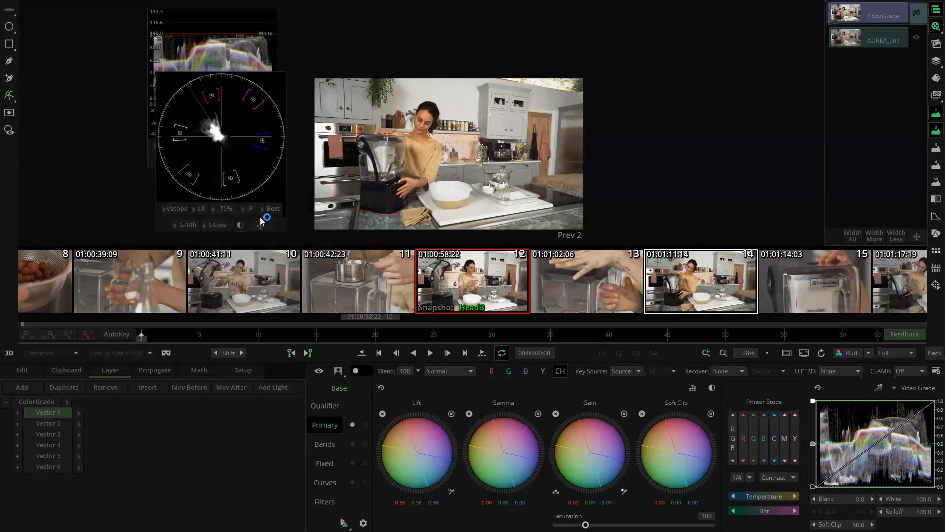
click(217, 225)
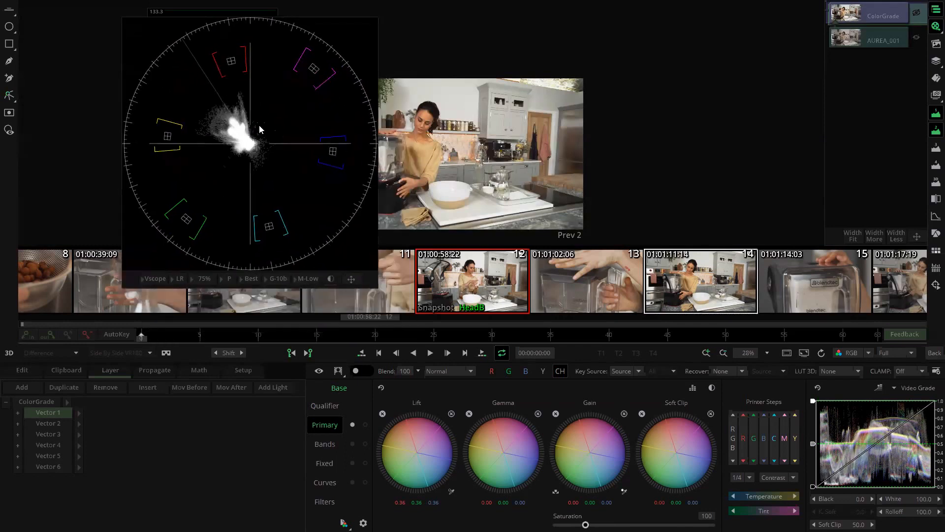
Step: Try lowering Primary Lift to about -20.8 on the CH-only Vector 1 with the picture clear of the vectorscope, and reset Lift
mouse_move(430, 443)
mouse_down()
mouse_move(400, 433)
mouse_move(354, 441)
mouse_up()
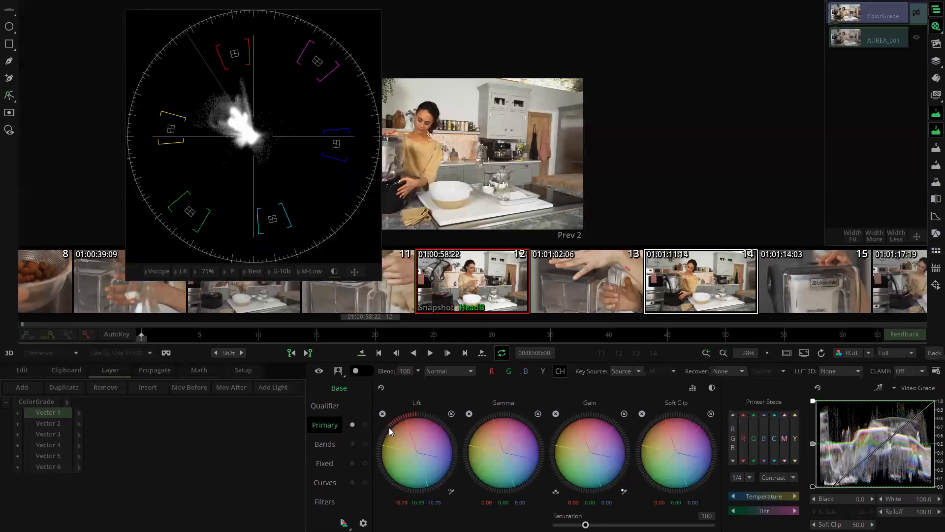
drag(432, 154, 552, 134)
mouse_move(426, 462)
mouse_down()
mouse_move(322, 452)
mouse_move(382, 439)
mouse_move(321, 445)
mouse_up()
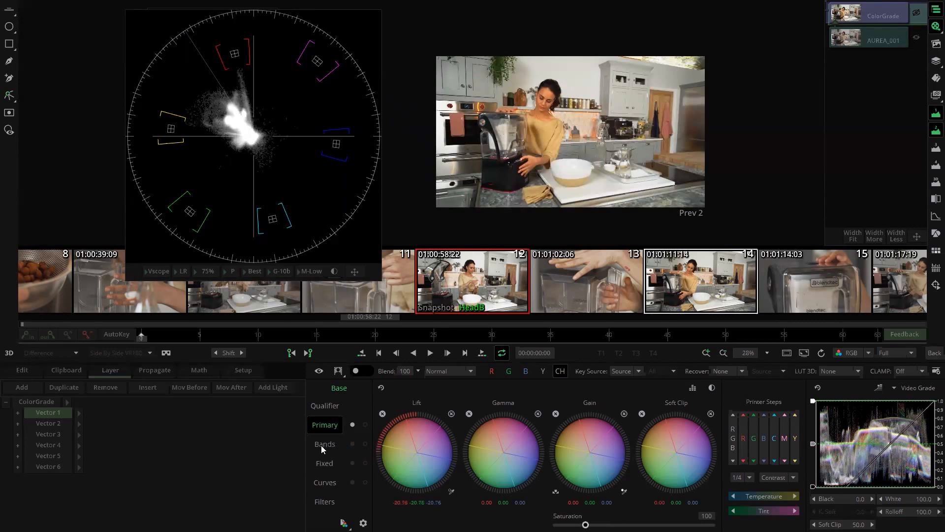
drag(315, 446, 383, 439)
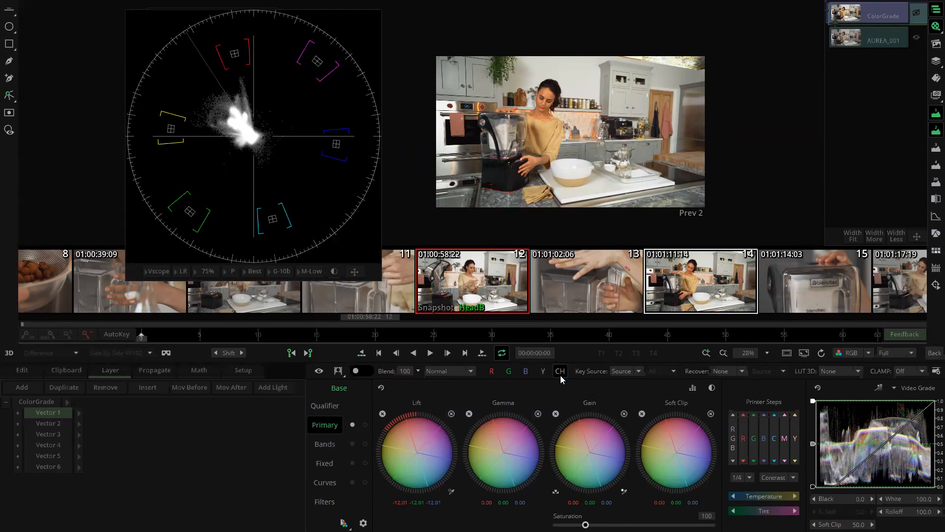
drag(418, 440, 398, 438)
click(448, 415)
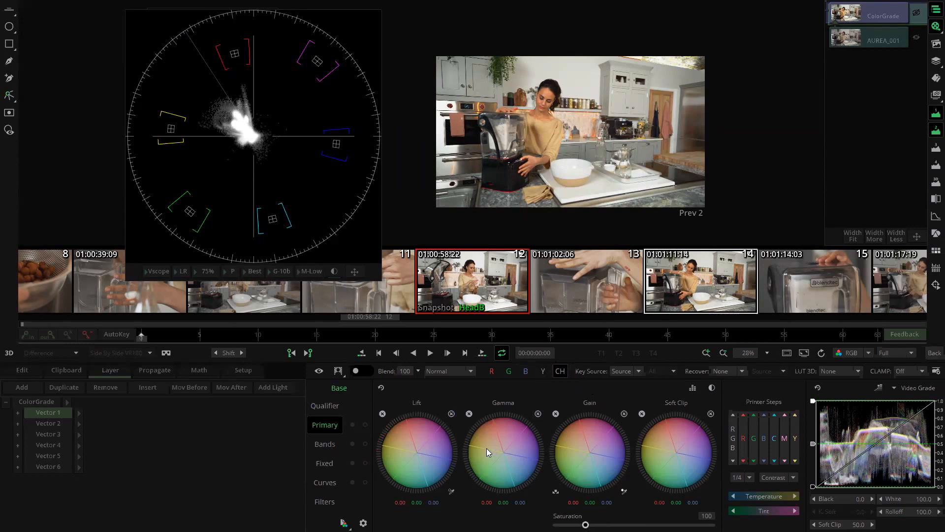
Step: Rearrange the scopes so both are visible beside the picture and change the RGB overlap scope to Waveform YUV
drag(114, 161, 232, 163)
drag(238, 154, 437, 135)
drag(170, 142, 135, 175)
click(137, 178)
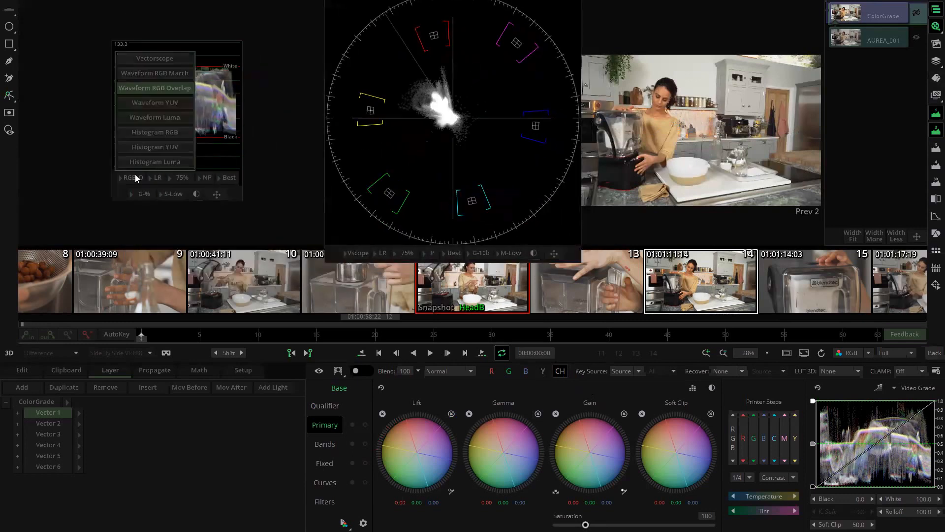
click(165, 103)
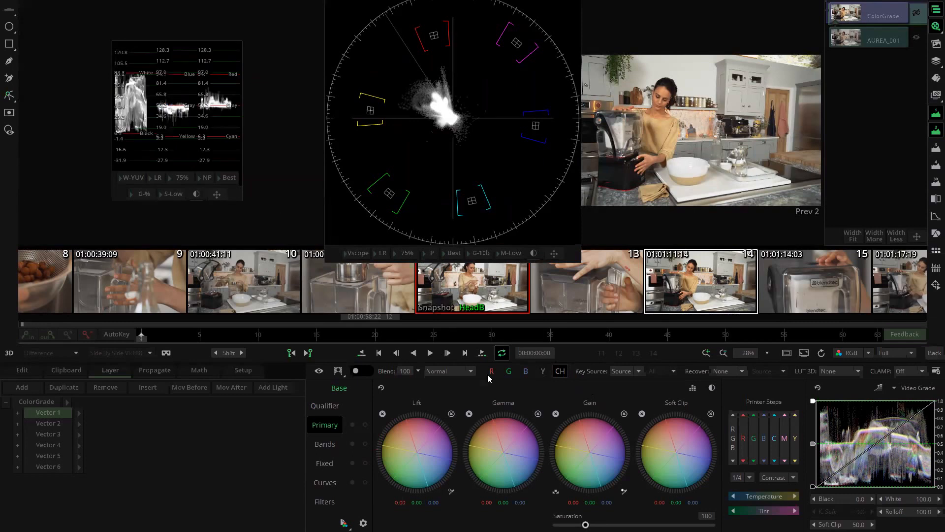
drag(206, 120, 187, 127)
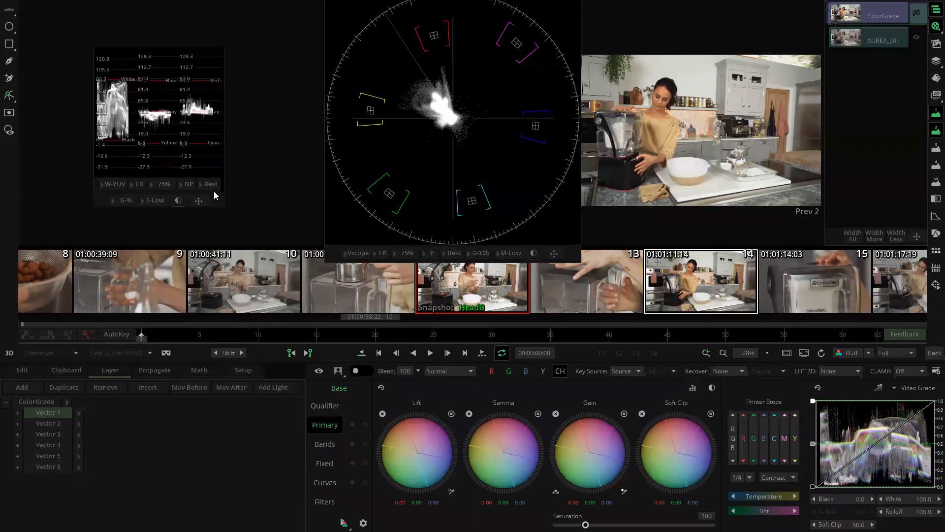
Step: Try Primary Gamma at about -27.7 and 25.2 and a small Gain change on Vector 1 with the storyboard hidden, resetting both wheels
scroll(511, 427, down, 1)
mouse_move(511, 428)
mouse_down()
mouse_move(527, 427)
mouse_move(481, 418)
mouse_move(370, 421)
mouse_move(462, 409)
mouse_move(450, 438)
mouse_move(508, 435)
mouse_up()
drag(576, 103, 456, 103)
scroll(677, 157, up, 5)
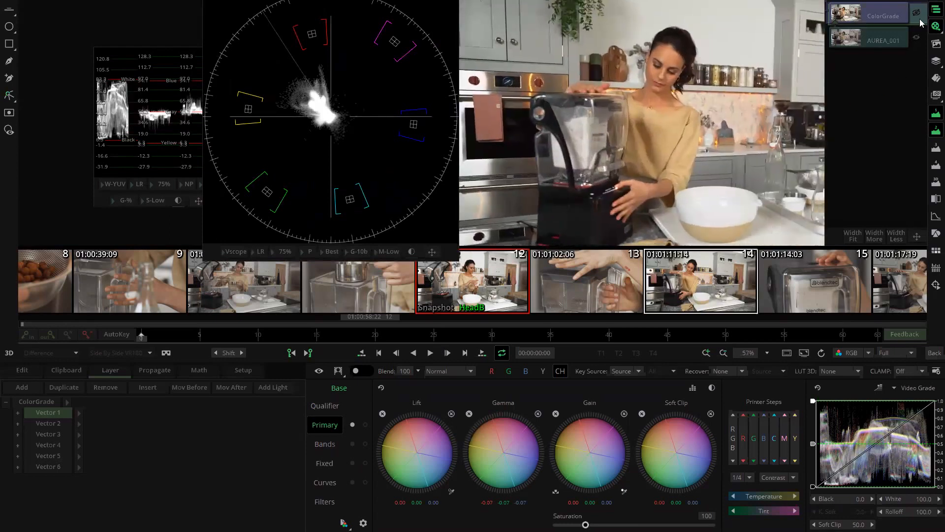
click(935, 27)
scroll(677, 114, up, 2)
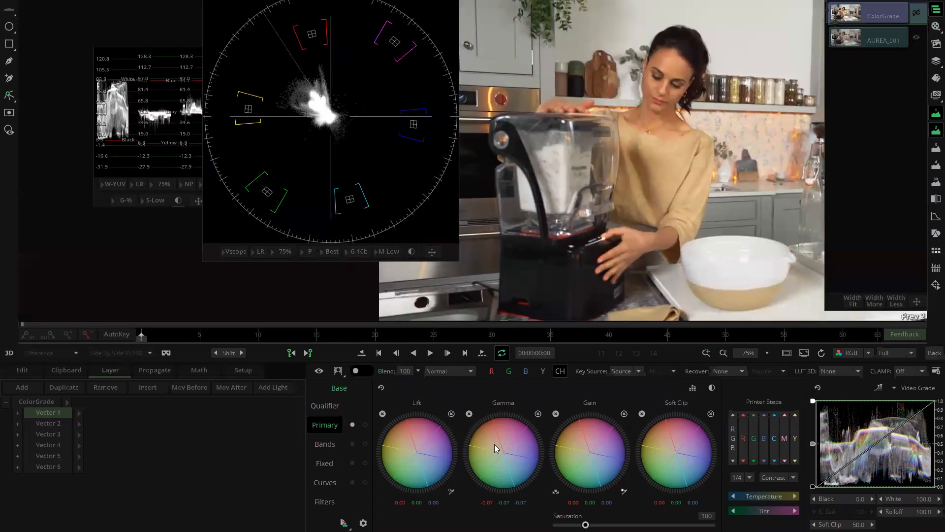
mouse_move(480, 443)
mouse_down()
mouse_move(502, 441)
mouse_move(466, 446)
mouse_move(566, 440)
mouse_move(488, 448)
mouse_move(557, 447)
mouse_up()
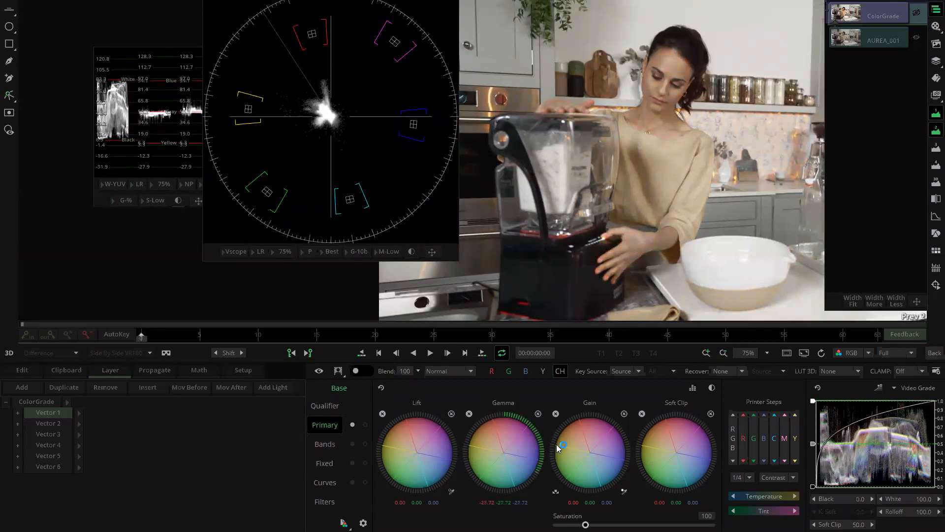
mouse_move(553, 444)
mouse_down()
mouse_move(477, 429)
mouse_move(512, 438)
mouse_move(417, 441)
mouse_move(502, 448)
mouse_move(460, 449)
mouse_move(489, 447)
mouse_up()
click(538, 413)
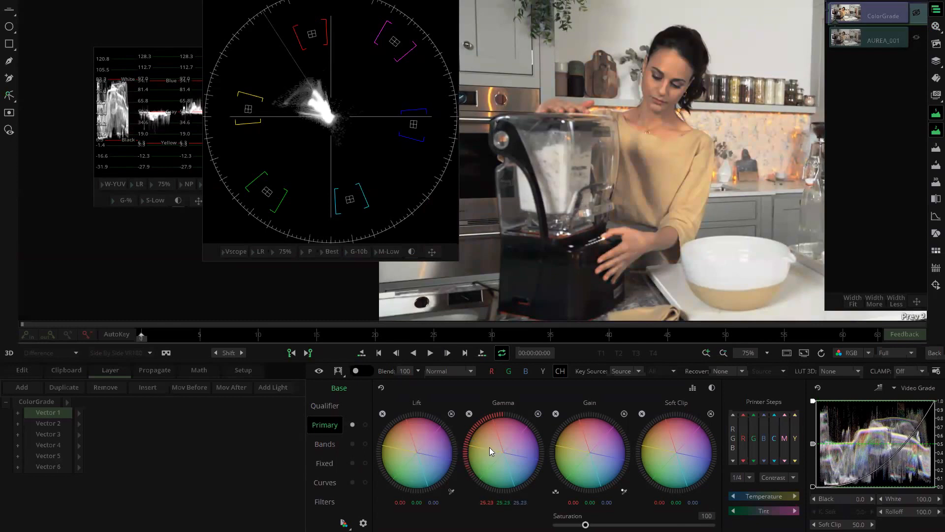
click(538, 413)
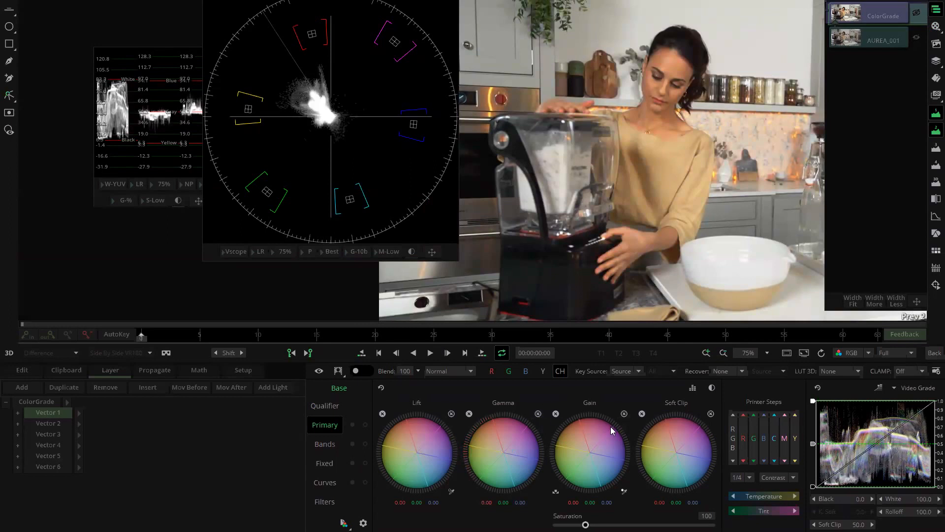
drag(618, 428, 627, 446)
click(624, 414)
Step: Set Vector 1's Video Grade White to 94.3 and Soft Clip to 52.9
scroll(786, 209, up, 4)
scroll(716, 232, up, 3)
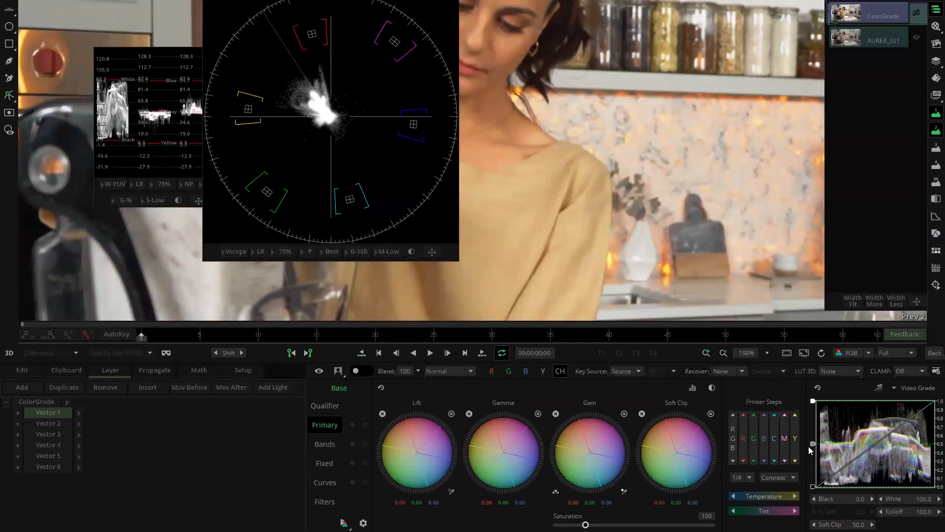
mouse_move(813, 443)
mouse_down()
mouse_move(810, 430)
mouse_move(812, 445)
mouse_up()
drag(813, 401, 813, 405)
drag(813, 447, 813, 441)
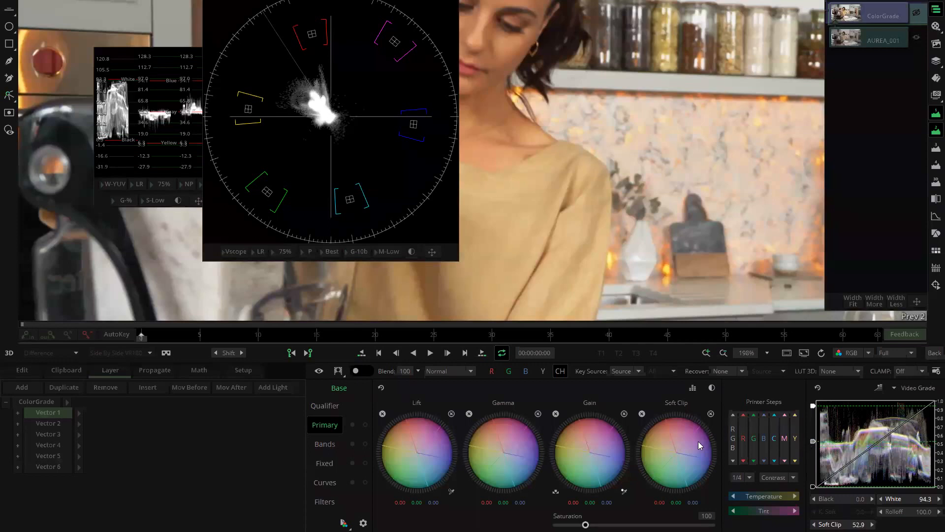
Step: Try the Primary Soft Clip wheel at about 23, compare the picture with Vector 1 off and on, and reset the wheel
drag(689, 437, 269, 507)
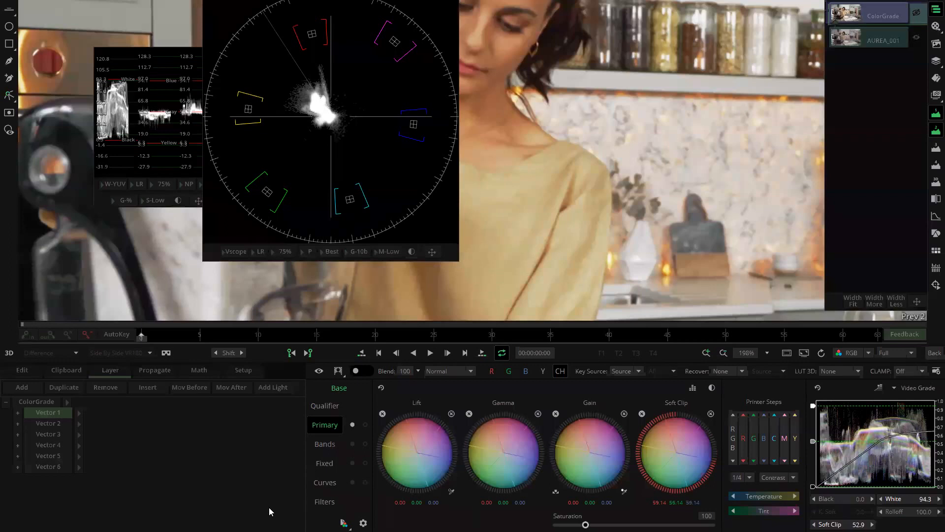
drag(670, 443, 869, 430)
drag(679, 448, 757, 427)
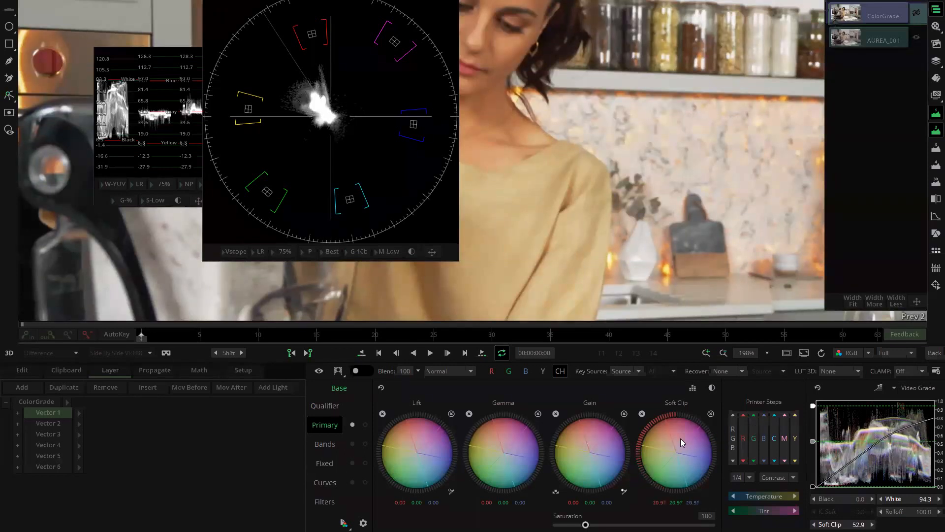
drag(662, 443, 696, 442)
click(322, 373)
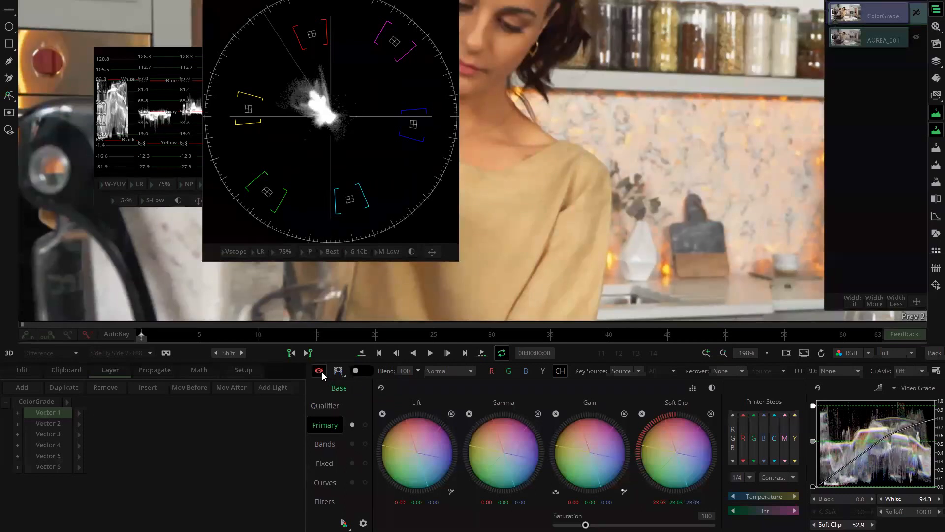
click(323, 372)
click(323, 372)
click(323, 372)
click(322, 373)
click(323, 372)
click(710, 414)
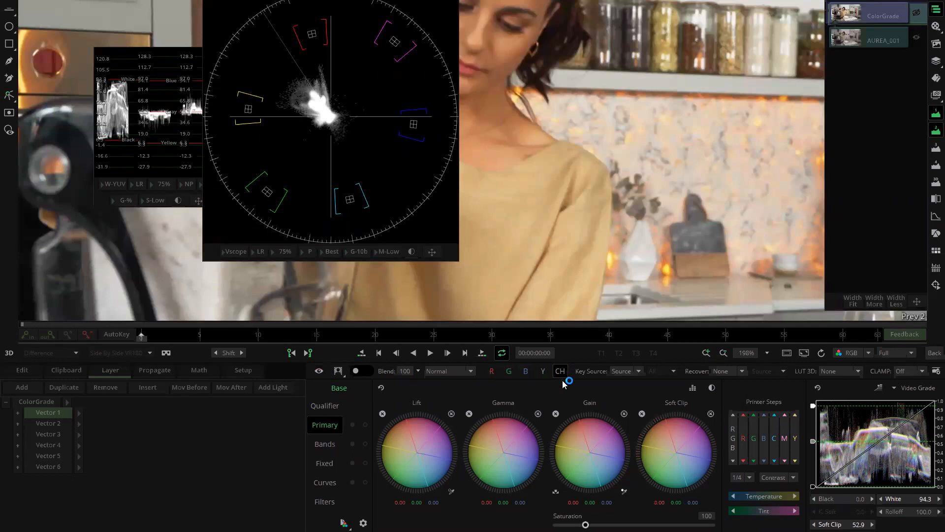
Step: In Vector 1's Fixed controls, set yellow hue to -16 and saturation to 137, and red saturation to 103
click(332, 468)
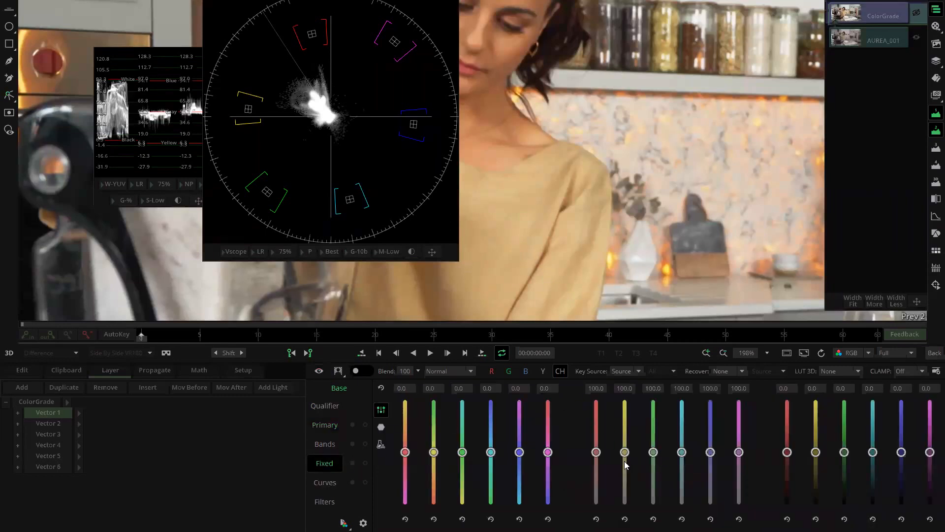
drag(435, 455, 433, 464)
mouse_move(625, 455)
mouse_down()
mouse_move(622, 438)
mouse_move(595, 451)
mouse_up()
Step: Try a darker yellow luminance, reset the yellow and red luminance, and shift the red hue to -10
drag(818, 457, 816, 473)
drag(818, 436, 819, 490)
click(815, 518)
click(787, 519)
click(405, 452)
mouse_move(403, 457)
mouse_down()
mouse_move(402, 438)
mouse_move(406, 459)
mouse_up()
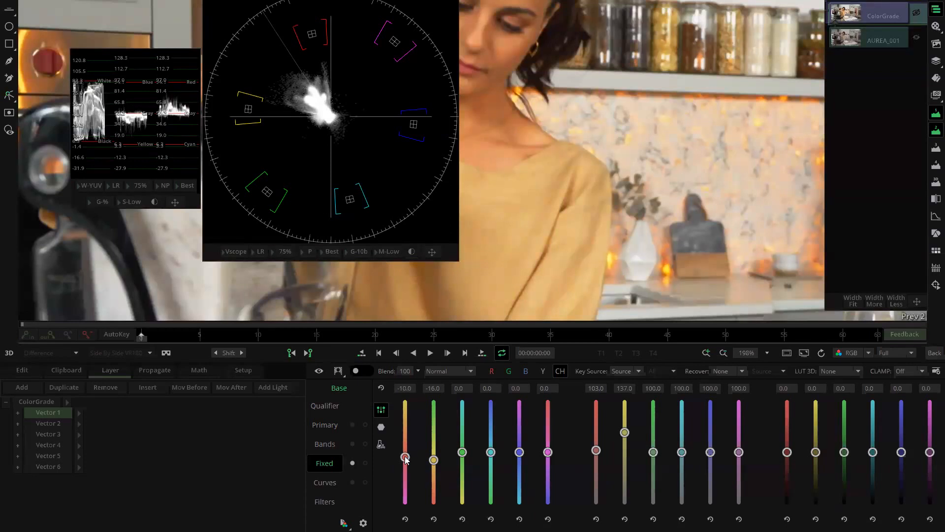
Step: Compare the picture with Vector 1 off and on to judge its Fixed hue and saturation changes
click(319, 370)
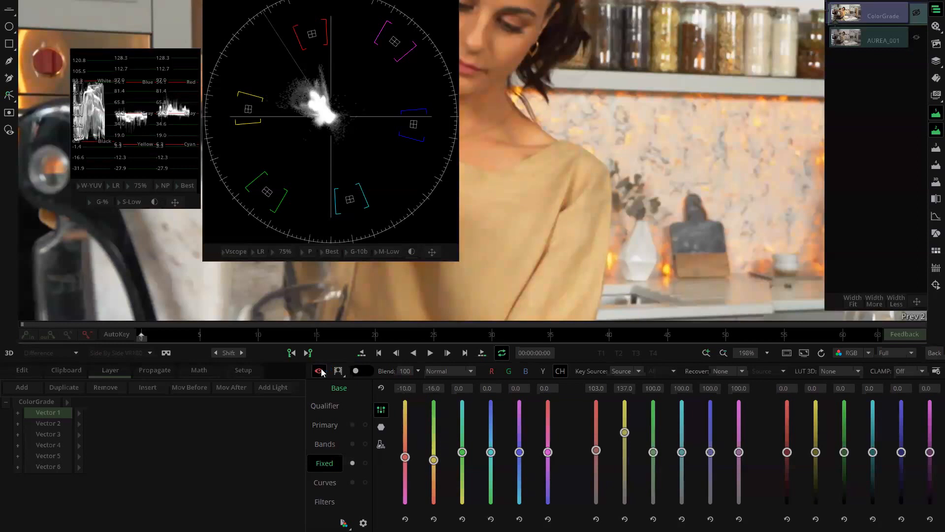
click(321, 371)
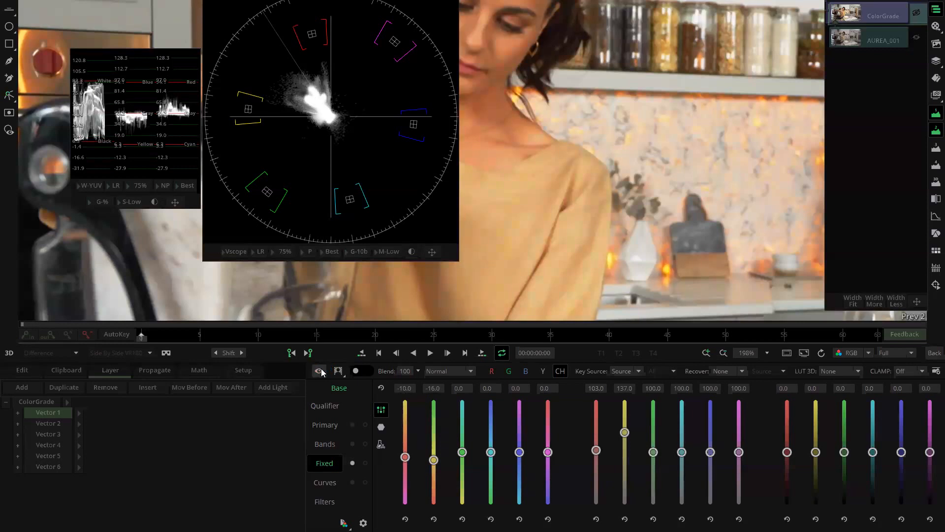
click(320, 371)
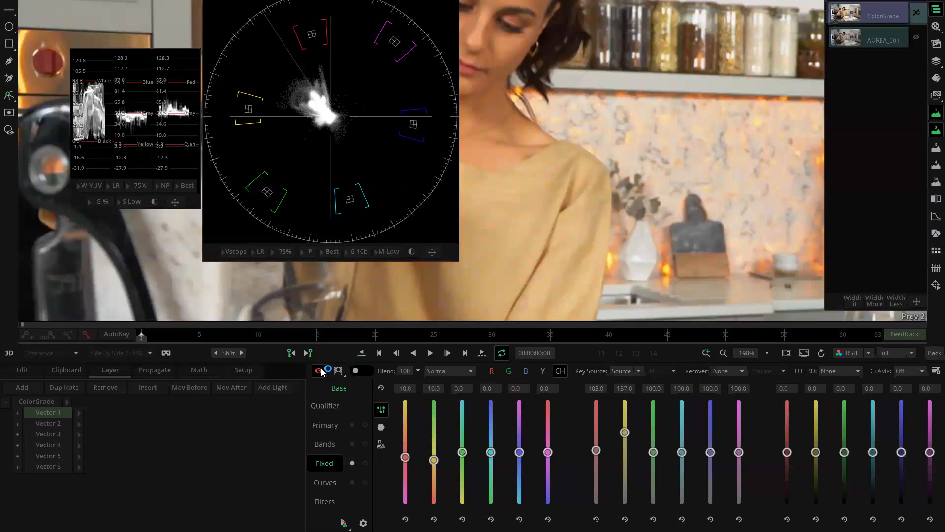
click(320, 371)
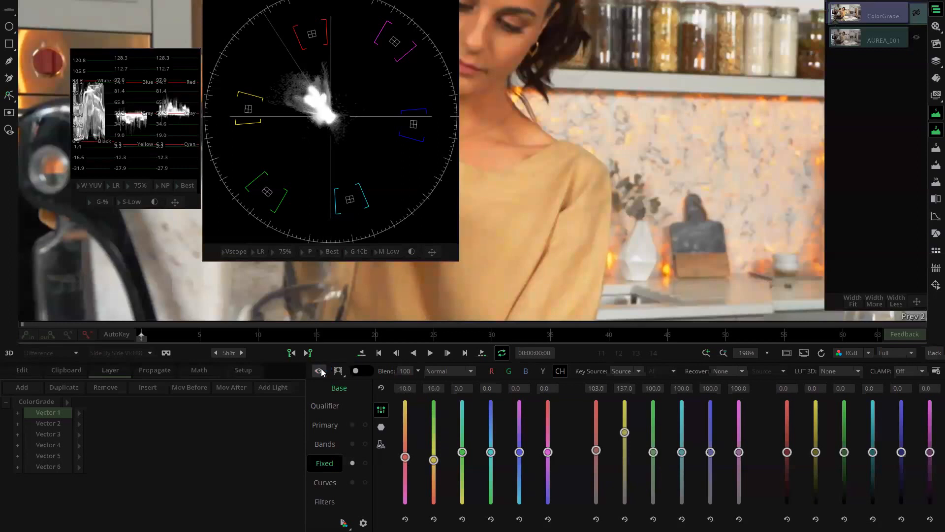
click(437, 465)
click(158, 481)
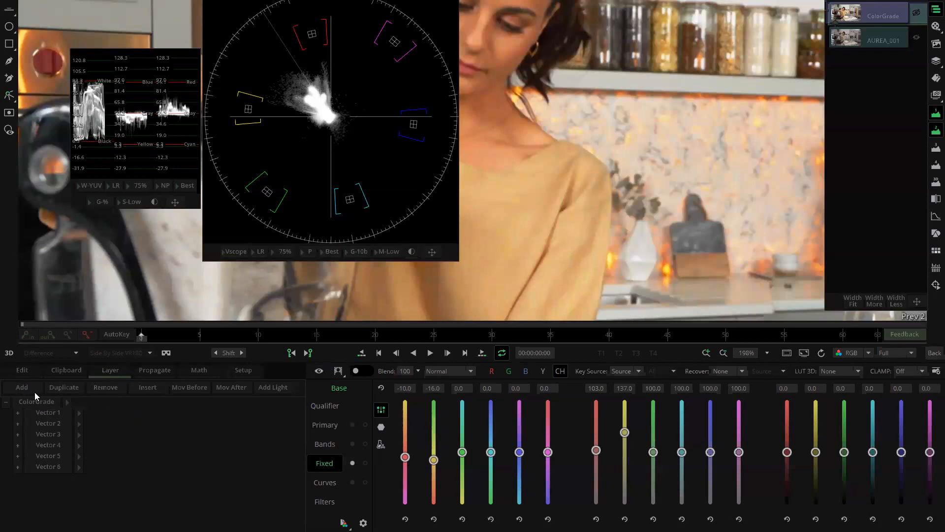
Step: Add Vector 7 to the ColorGrade and show its Qualifier controls
click(21, 387)
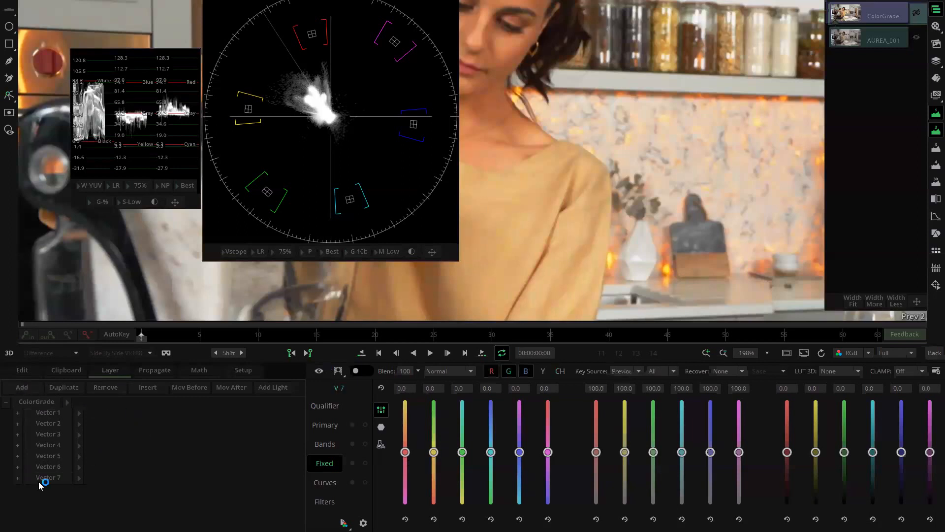
click(185, 445)
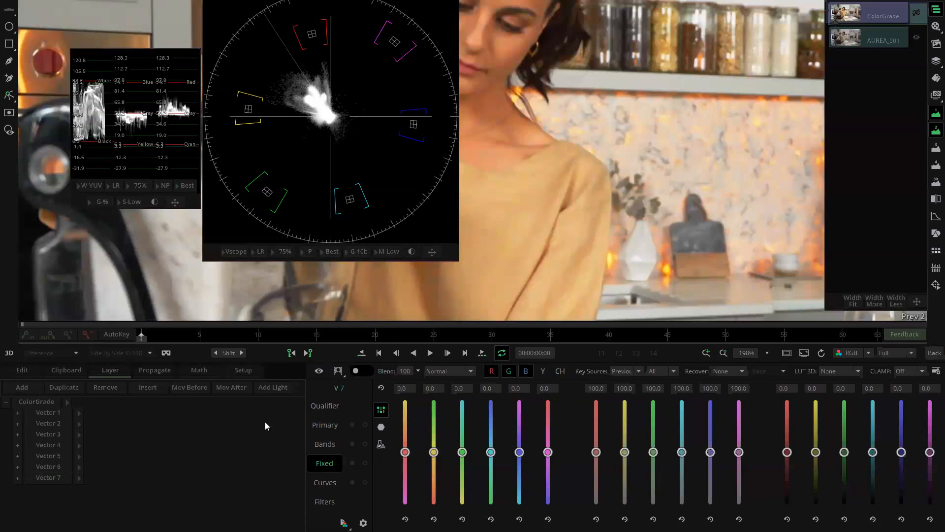
click(331, 405)
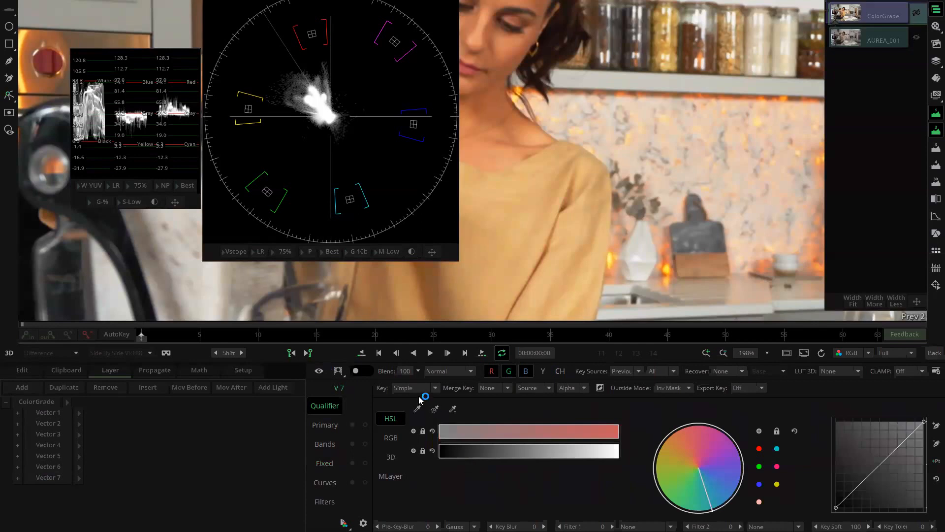
click(49, 477)
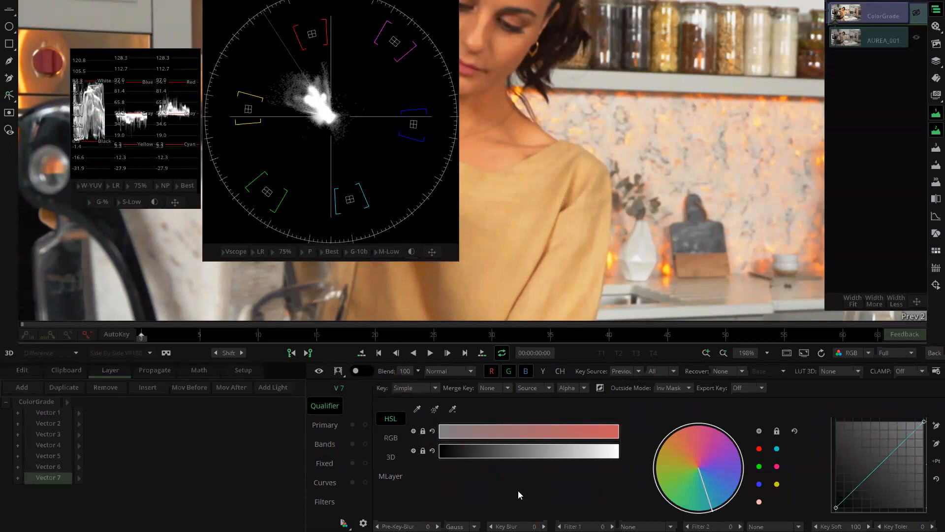
Step: Draw a wide soft-edged ellipse around the kitchen frame on Vector 7 and extend its upper and lower edges beyond the picture
scroll(615, 96, down, 5)
drag(377, 189, 251, 197)
drag(709, 128, 384, 136)
scroll(682, 150, down, 5)
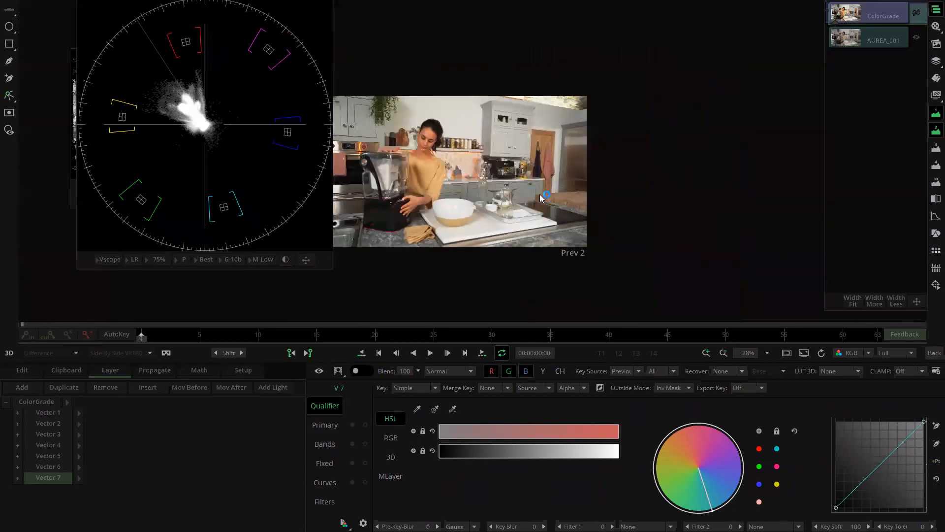
drag(527, 193, 627, 172)
click(9, 27)
mouse_move(460, 87)
mouse_down()
mouse_move(588, 139)
mouse_move(651, 210)
mouse_move(672, 188)
mouse_up()
mouse_move(613, 166)
mouse_down()
mouse_move(592, 195)
mouse_move(608, 173)
mouse_move(593, 179)
mouse_move(584, 187)
mouse_move(708, 130)
mouse_up()
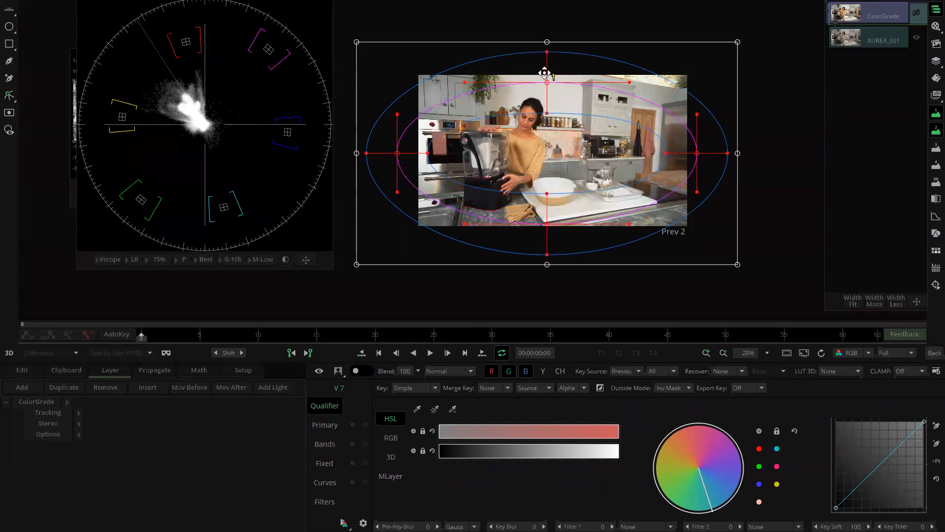
drag(548, 83, 547, 59)
drag(548, 226, 534, 268)
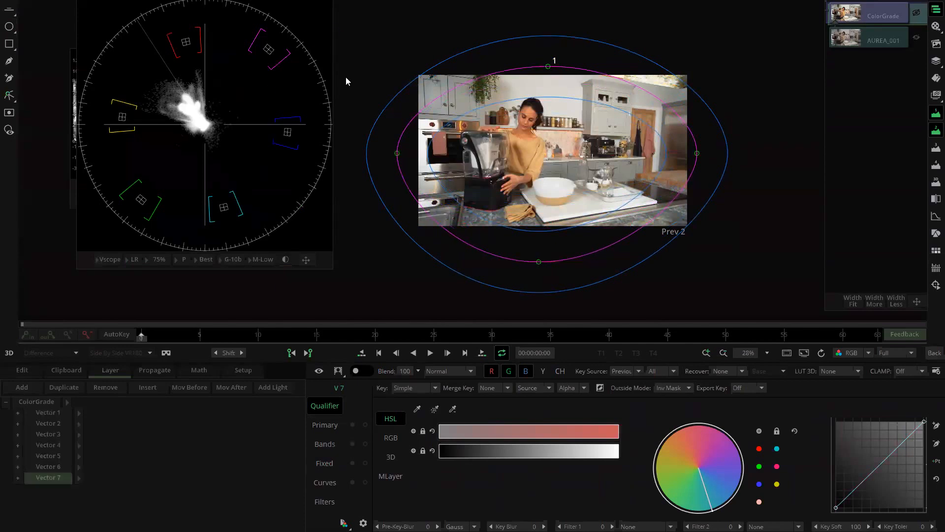
Step: In Vector 7's Primary controls, raise Lift and Gain Offset to about 3 inside the ellipse and lower them to about -14.8 outside
click(326, 427)
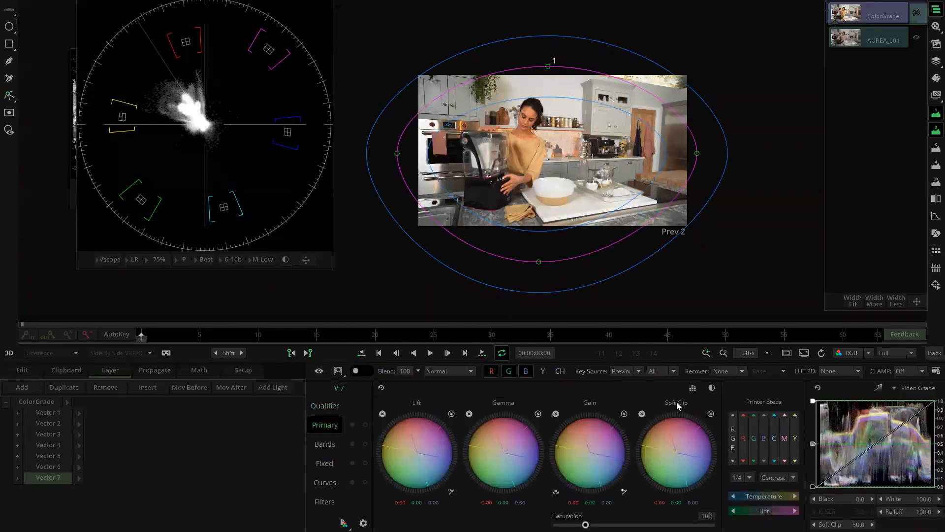
drag(580, 441, 504, 454)
click(364, 372)
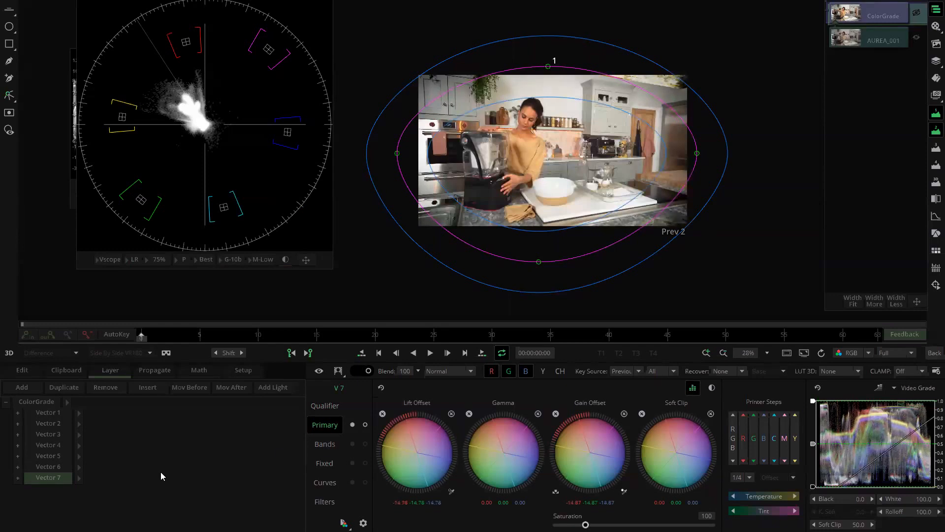
Step: Duplicate Vector 7 as Vector 8 and delete the ellipse from the copy
click(70, 390)
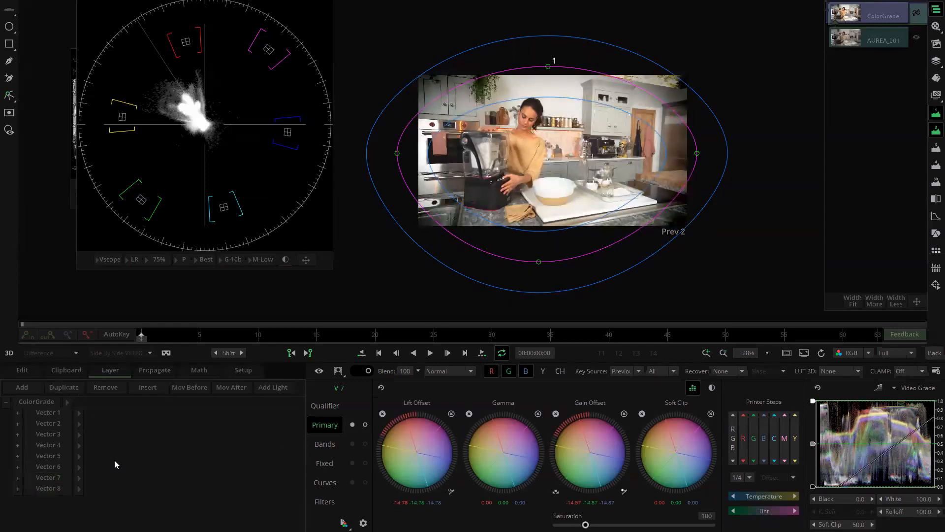
click(54, 490)
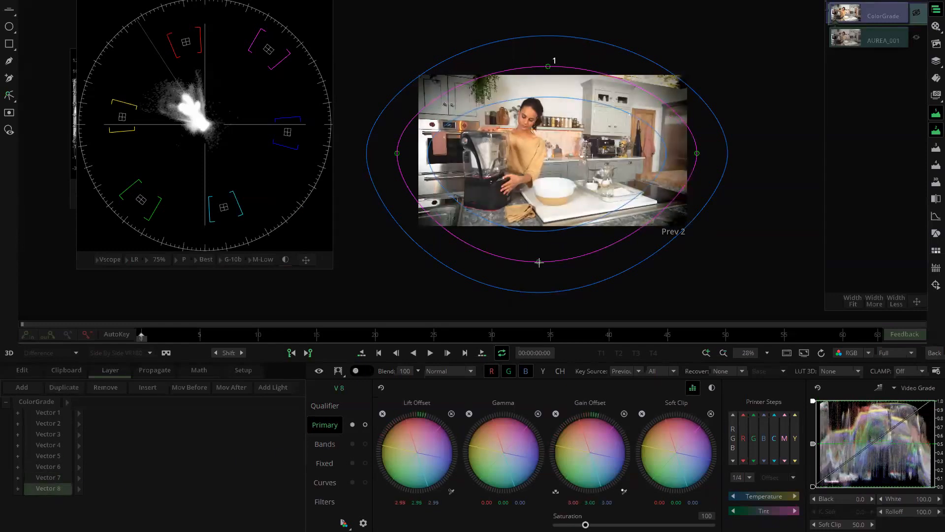
click(538, 262)
click(538, 264)
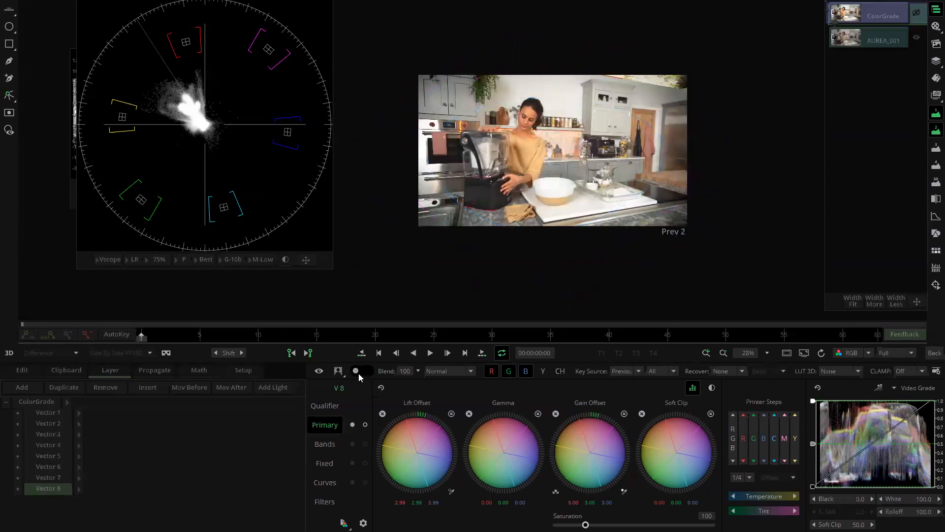
Step: Qualify the red hues on Vector 8 with the HSL qualifier's red preset
click(323, 406)
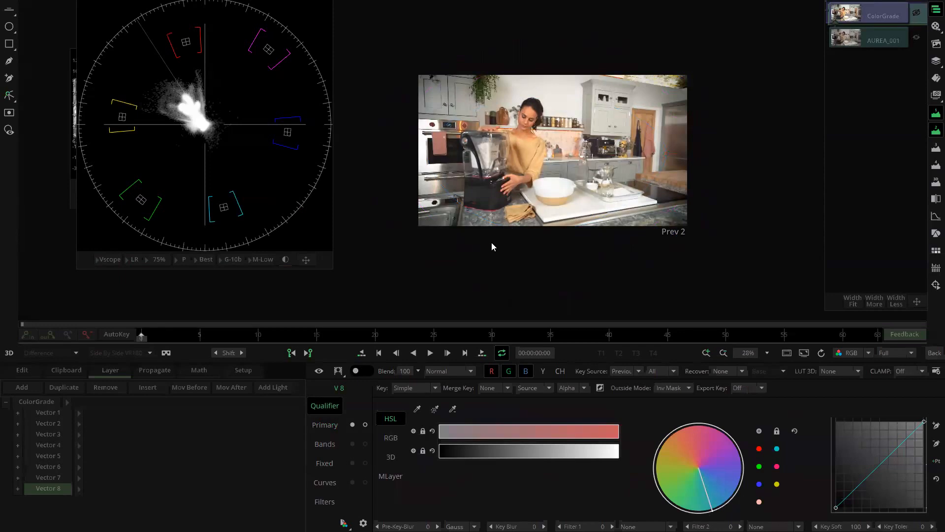
scroll(564, 148, up, 5)
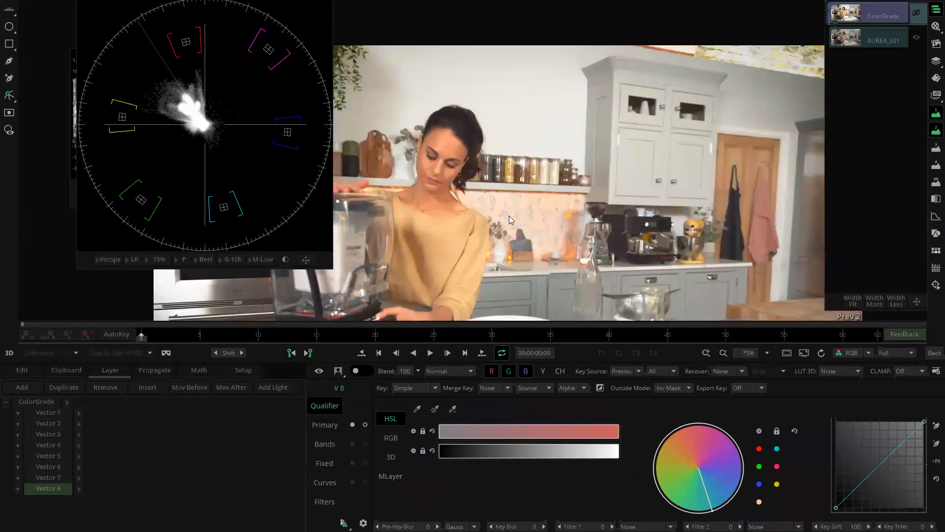
scroll(642, 156, up, 1)
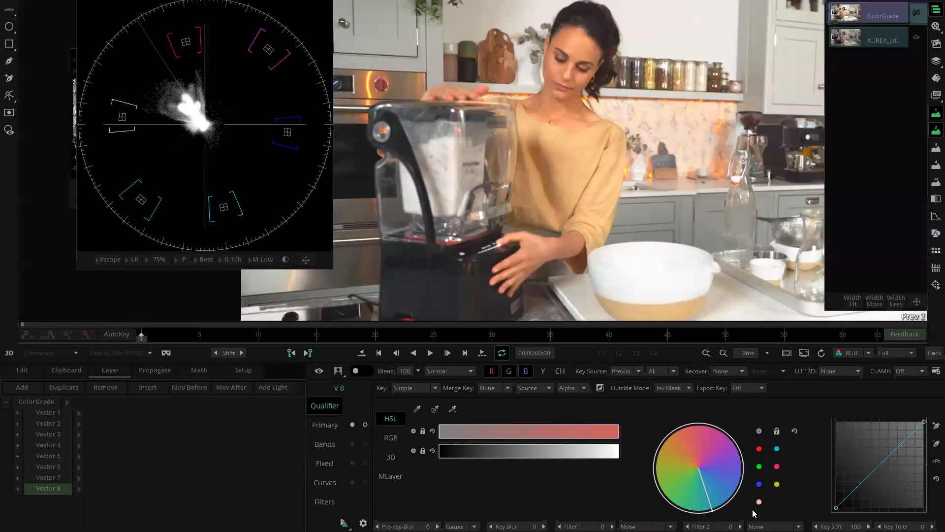
click(759, 449)
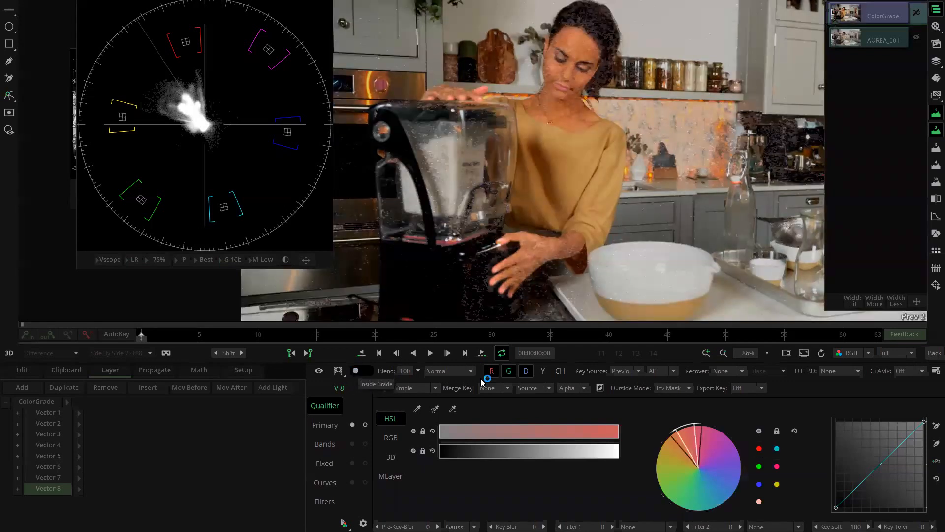
Step: View Vector 8's red selection as a black-and-white key and on black, and return to the normal picture
click(338, 371)
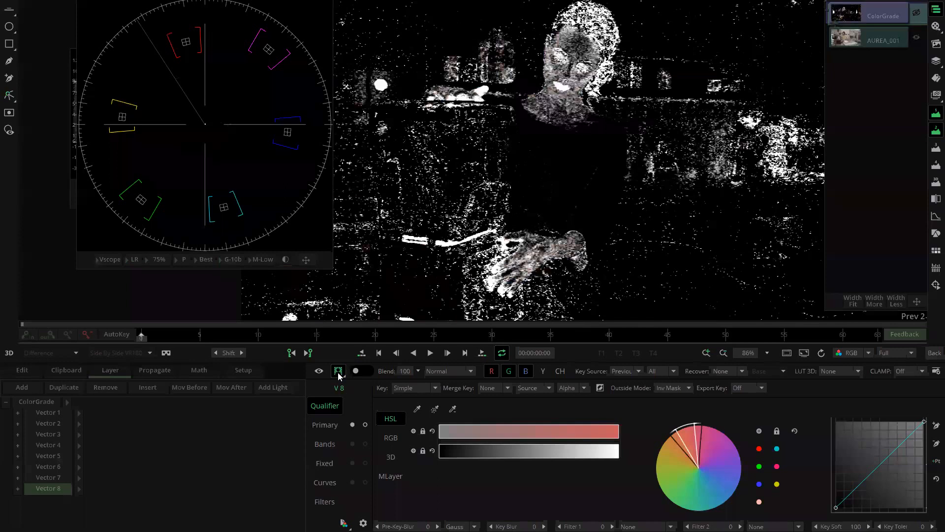
right_click(340, 377)
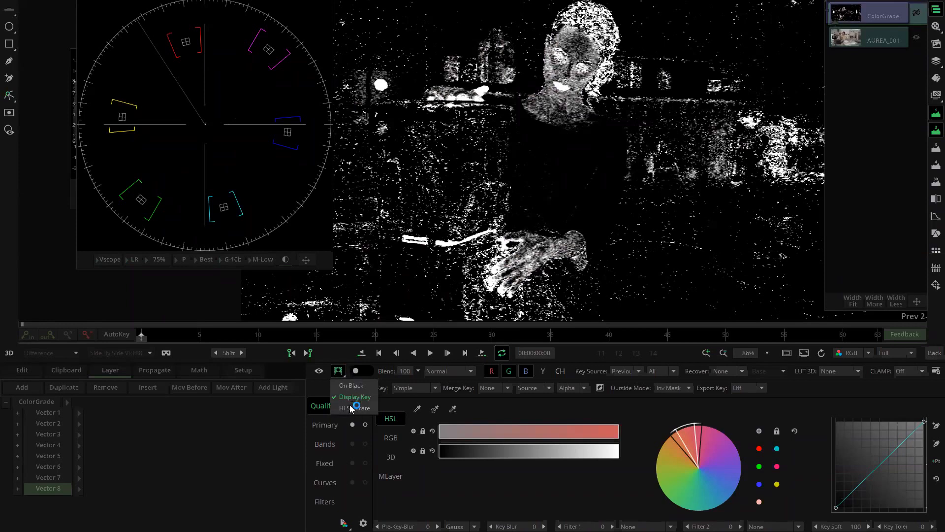
click(357, 386)
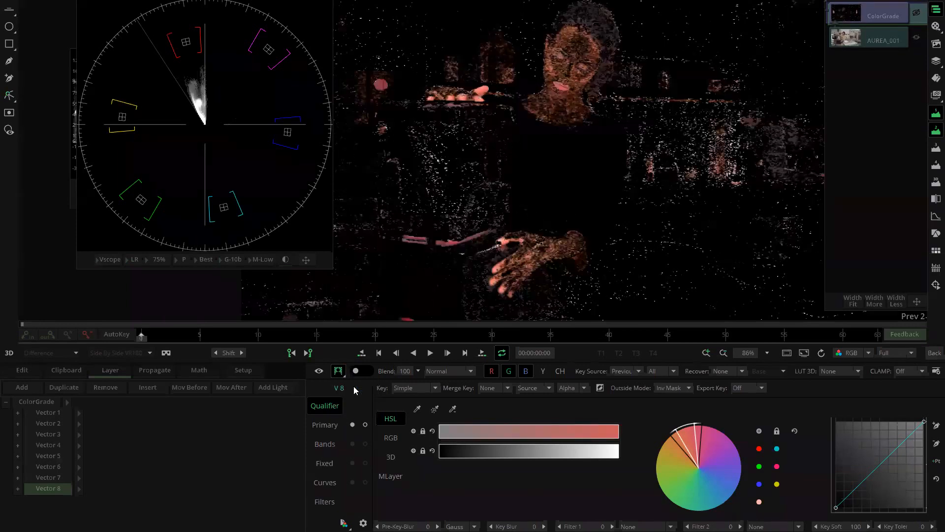
click(340, 374)
click(340, 372)
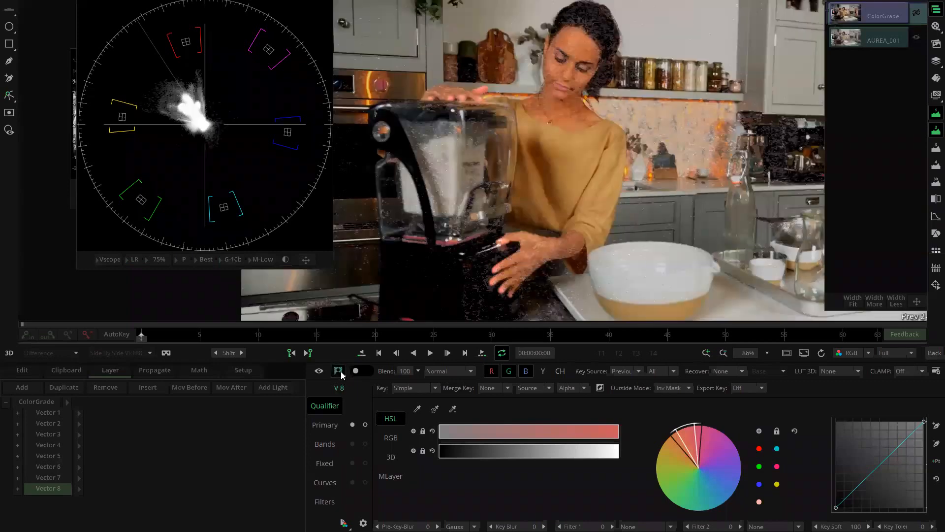
Step: Preview Vector 8's selection in Hi Saturate mode and switch the preview back to Display Key
click(355, 397)
click(344, 375)
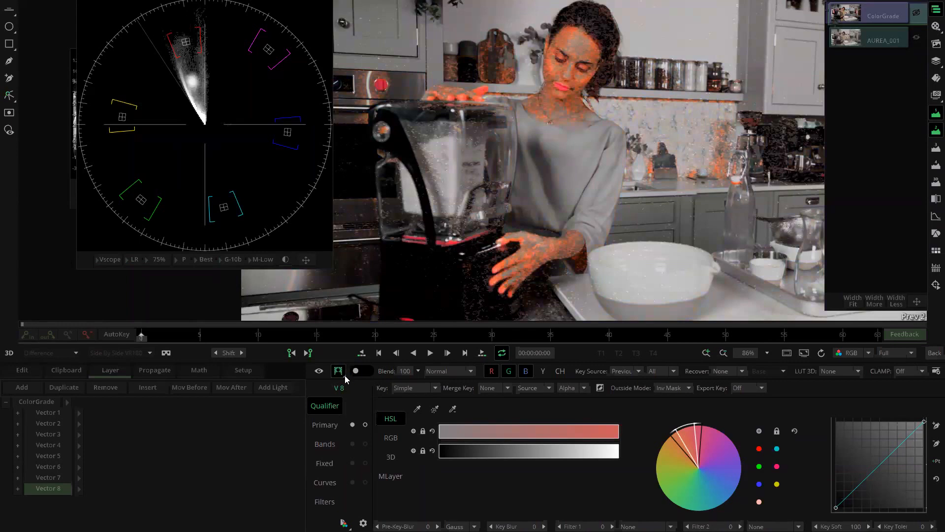
click(345, 377)
click(344, 377)
right_click(344, 377)
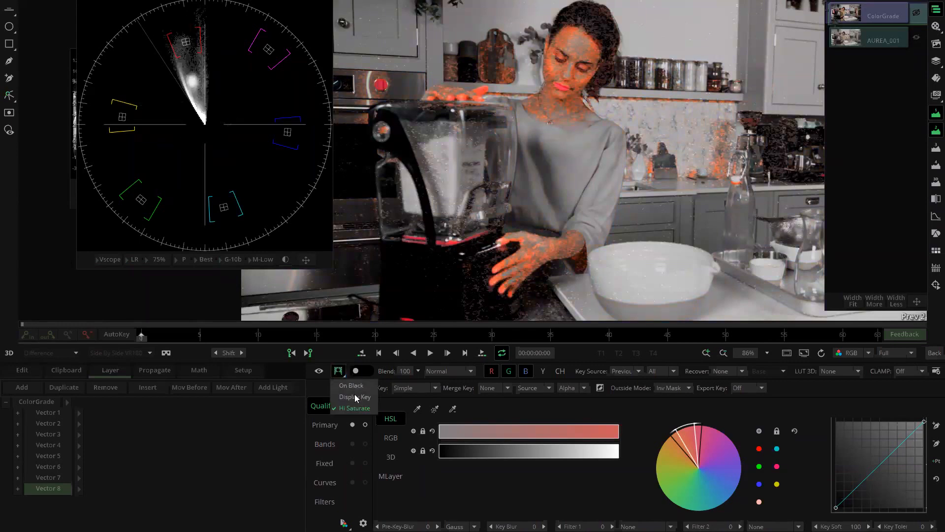
click(355, 395)
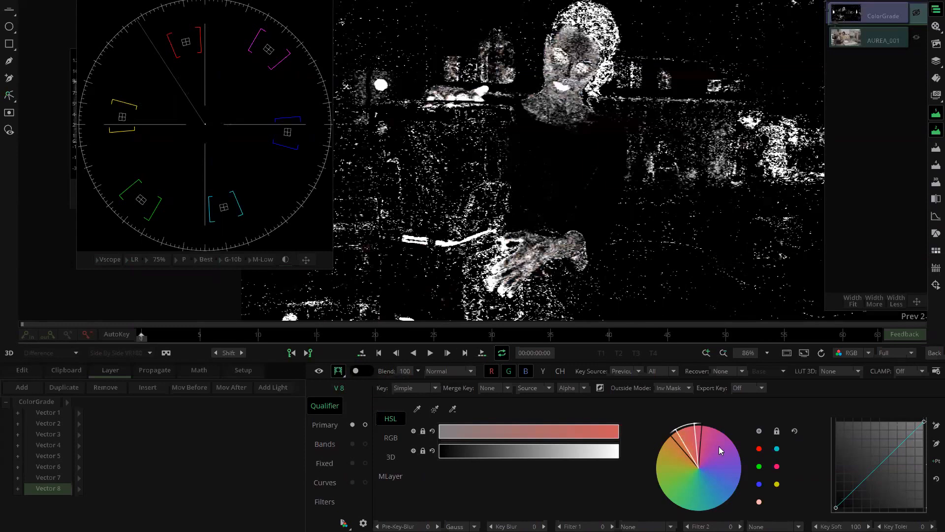
Step: Switch Vector 8's hue qualifier to the skin-tone preset and widen the hue range's softness
click(759, 502)
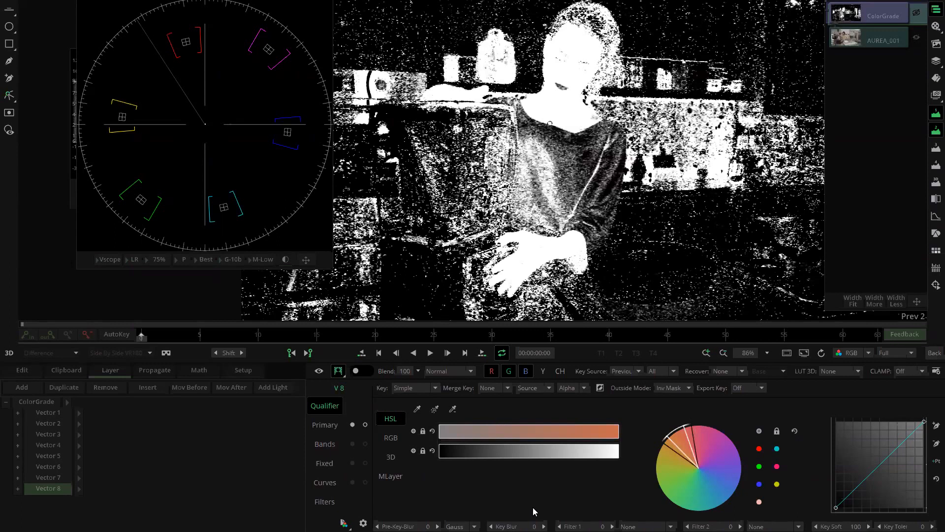
mouse_move(679, 447)
mouse_down()
mouse_move(700, 452)
mouse_move(682, 440)
mouse_up()
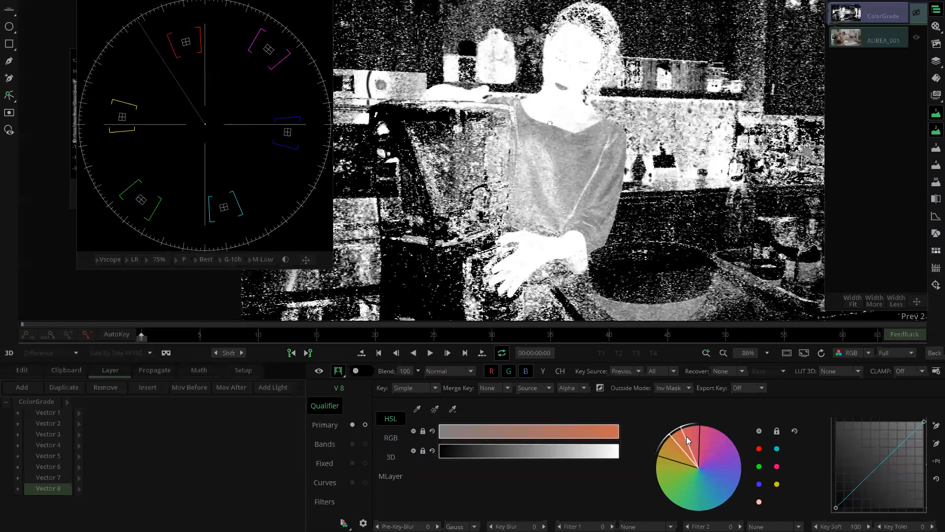
Step: Display Vector 8's outside-grade key, try the non-inverted Outside Mode and restore Inv Mask
click(367, 371)
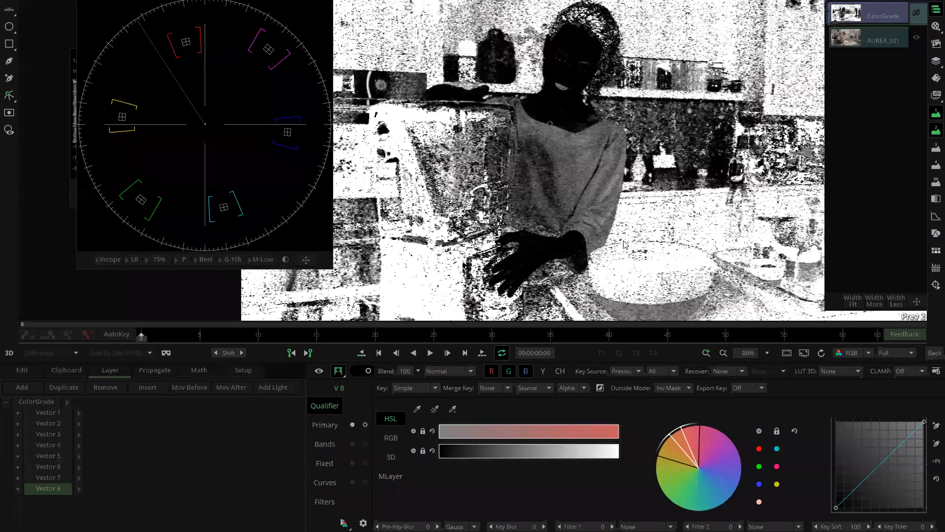
scroll(624, 244, down, 1)
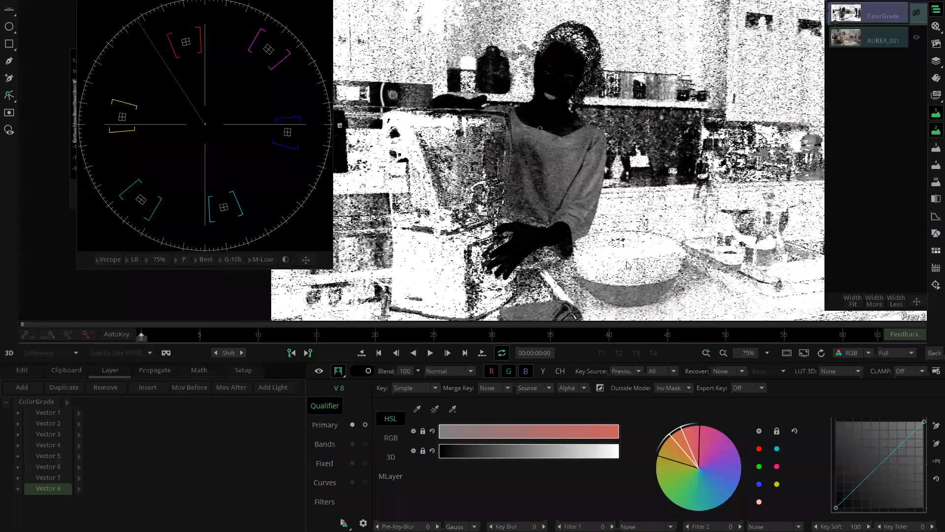
click(674, 390)
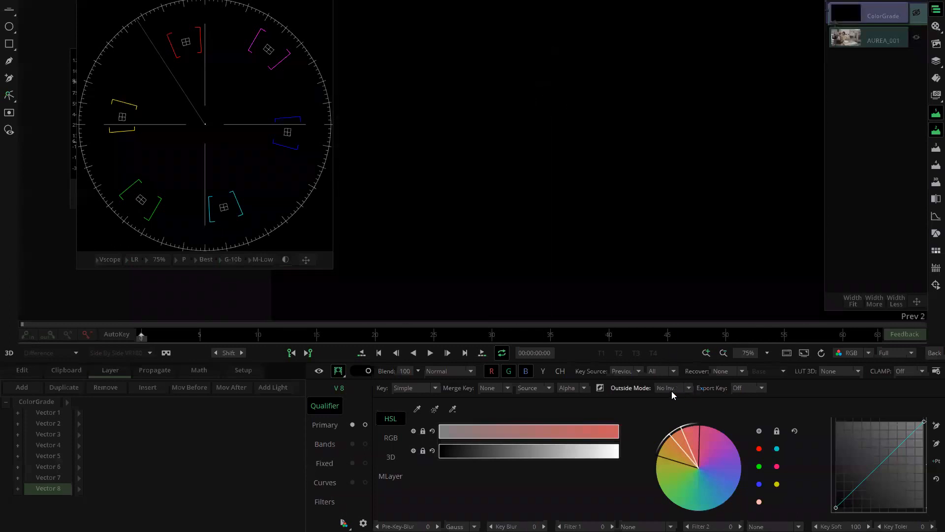
click(672, 389)
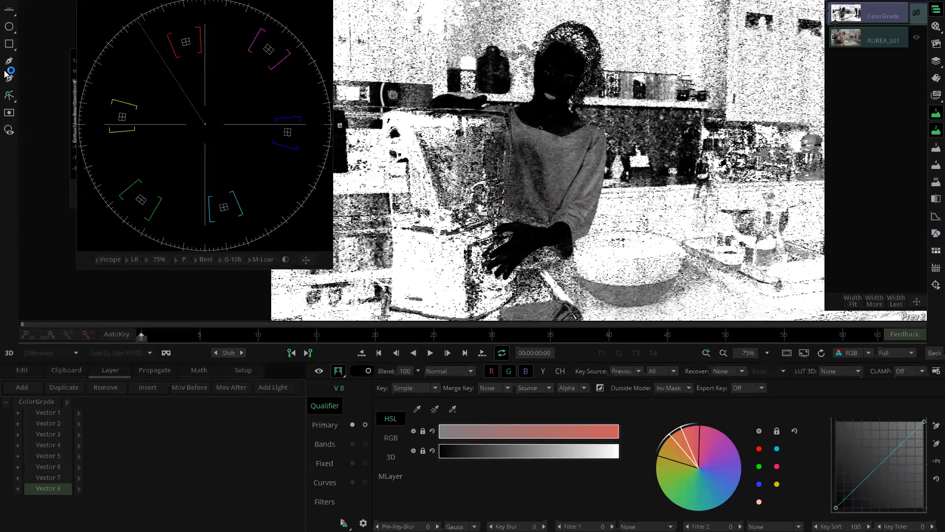
Step: Draw an elliptical mask around the woman's head on Vector 8
click(8, 27)
drag(426, 42, 582, 70)
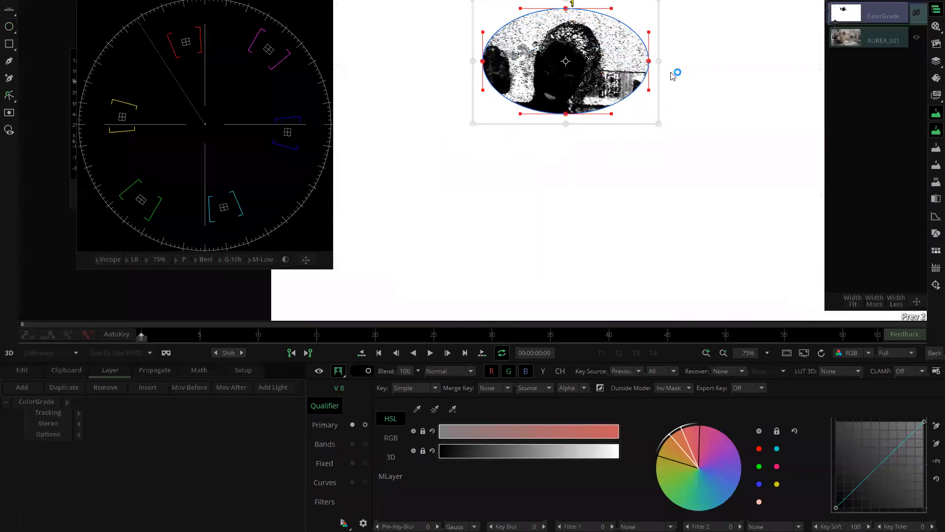
Step: Soften the elliptical mask's edge and reshape it into a tall ellipse around the woman's head and torso
drag(700, 61, 668, 68)
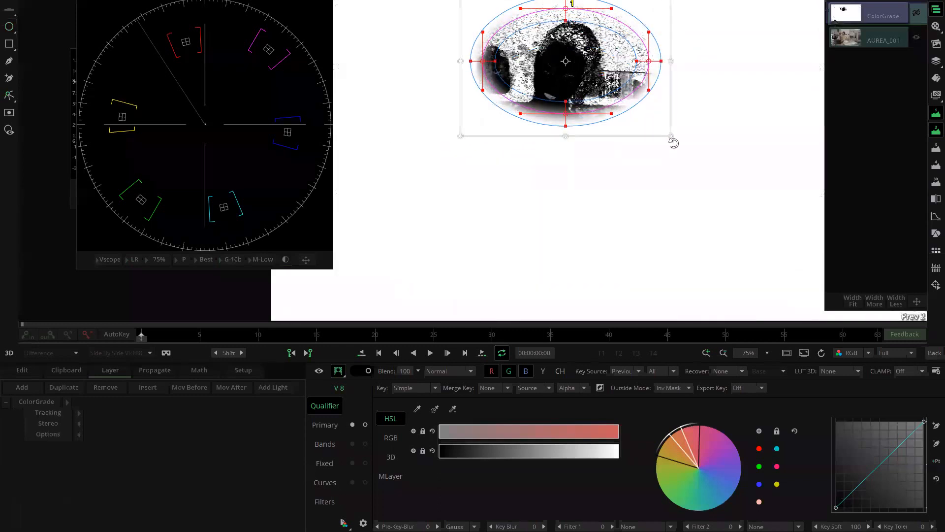
drag(670, 138, 623, 211)
drag(568, 118, 562, 139)
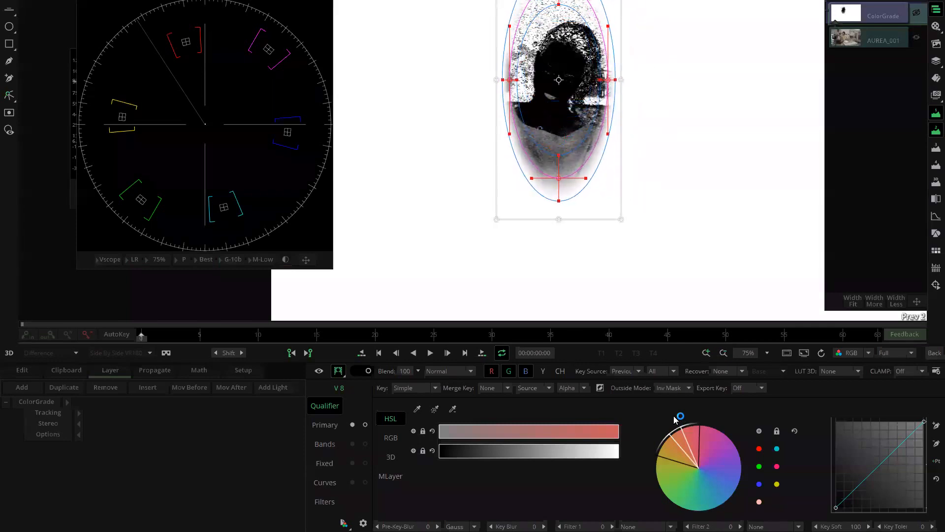
Step: Compare the No Inv and Inv HSL Outside Modes on Vector 8's outside-grade key, ending on No Inv
click(670, 389)
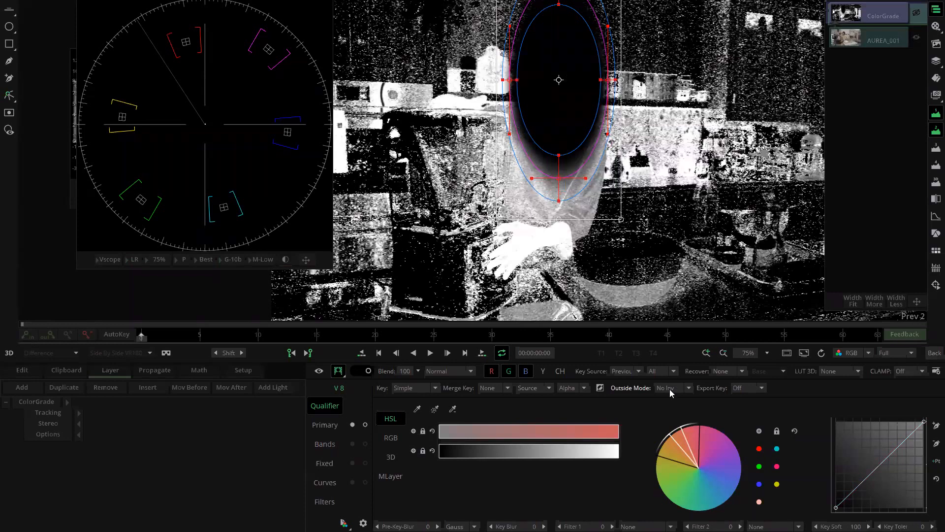
click(669, 388)
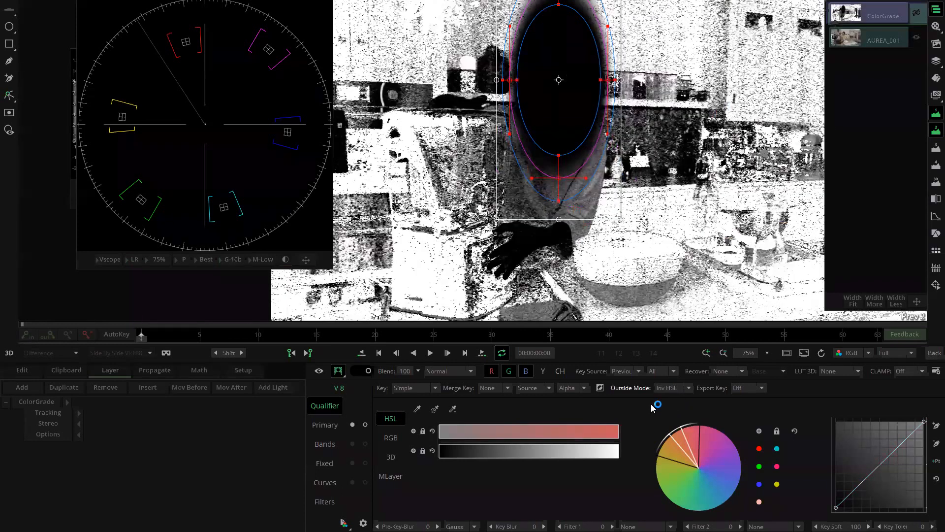
drag(679, 434, 678, 432)
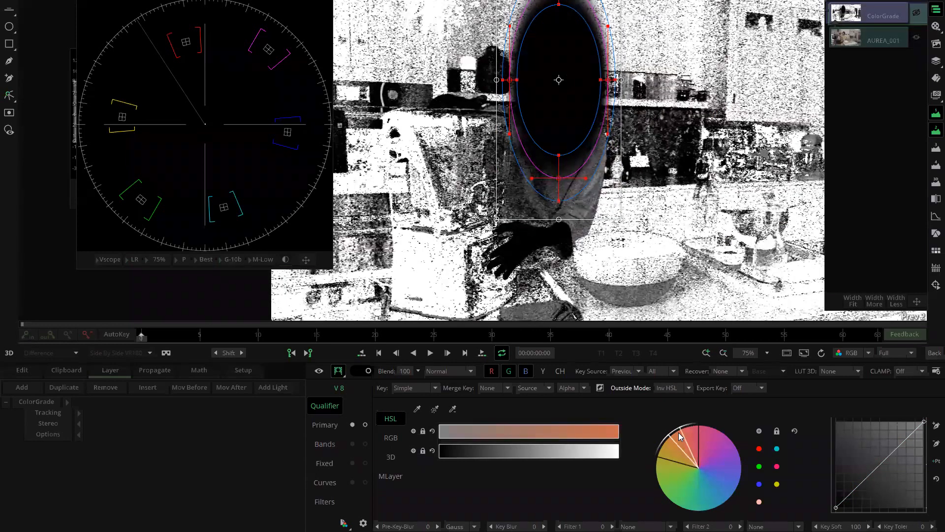
click(669, 391)
click(673, 397)
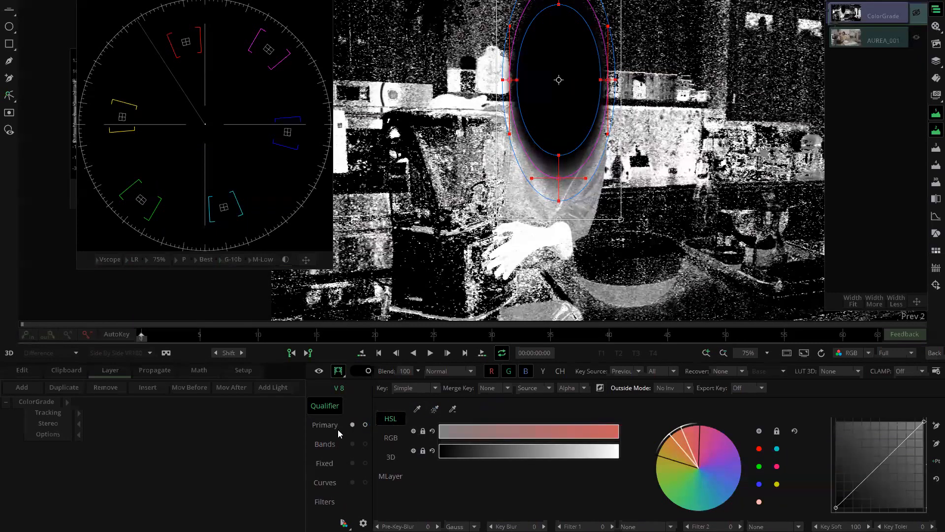
Step: Clear Vector 8's elliptical mask, hue qualifier and Primary grade
click(325, 429)
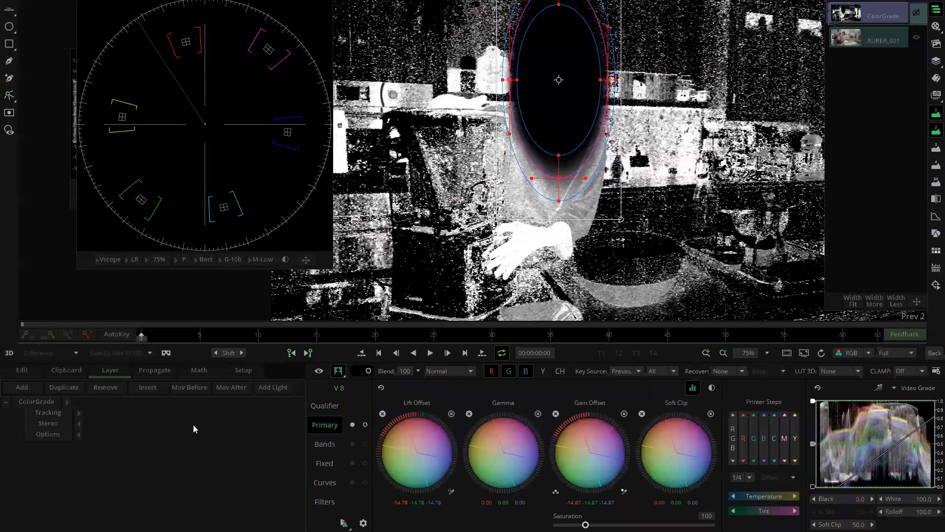
click(671, 140)
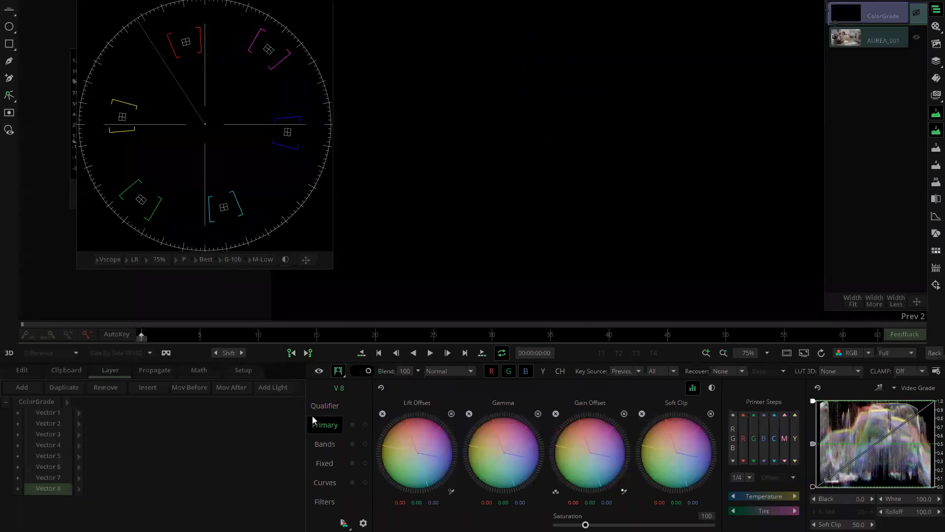
Step: Compare Vector 8's outside-grade and inside-grade keys, ending on the inside grade with the key display off
click(339, 370)
click(355, 372)
click(338, 371)
click(364, 372)
click(359, 370)
click(357, 371)
click(357, 372)
click(367, 370)
click(363, 370)
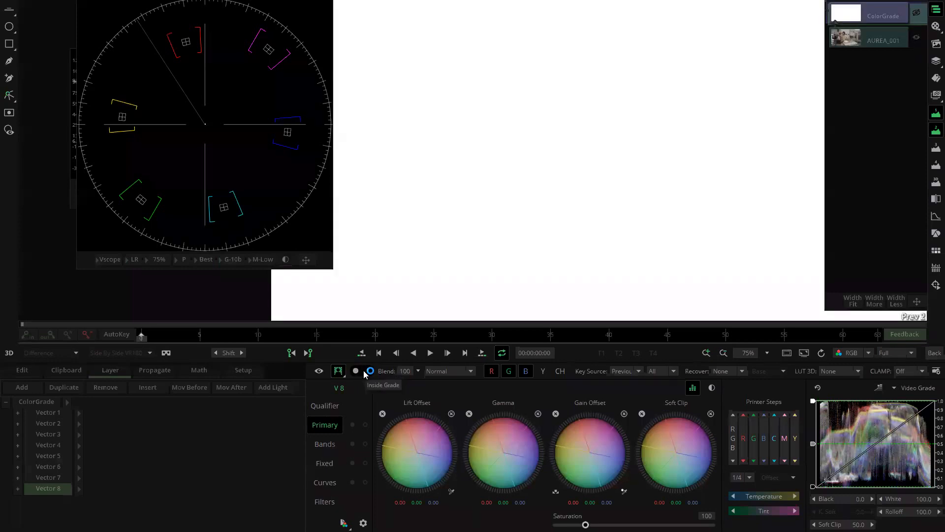
click(356, 369)
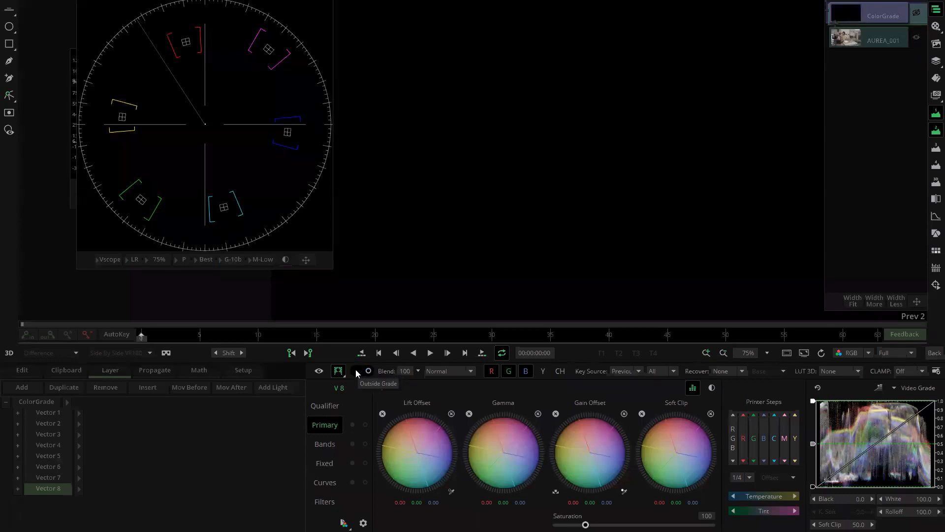
click(355, 370)
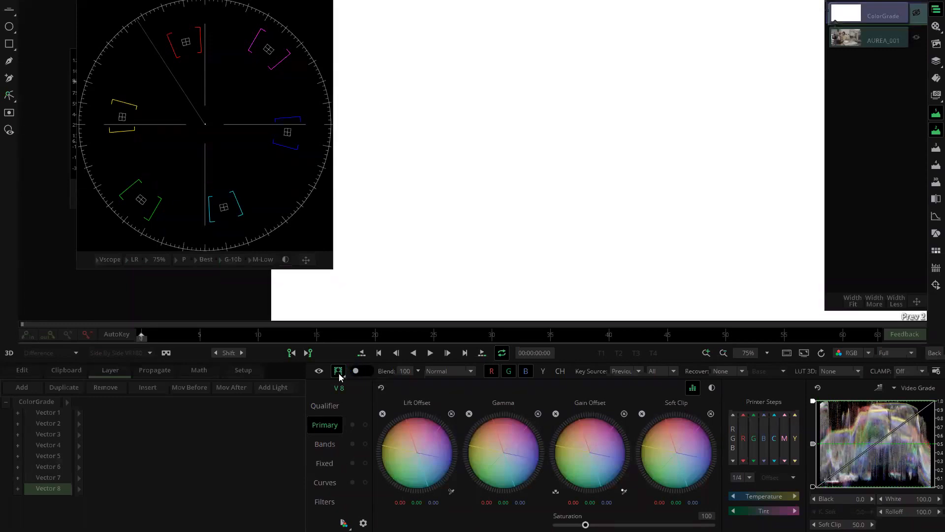
click(339, 372)
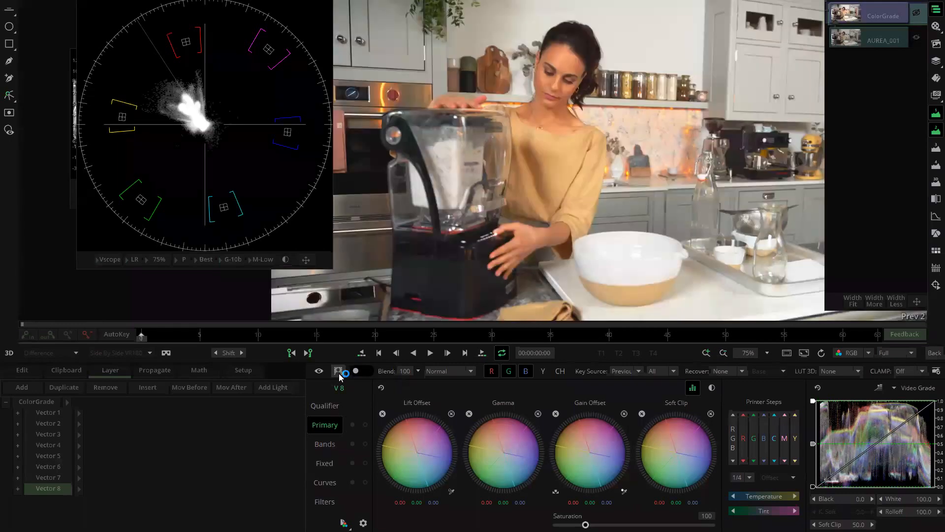
Step: Apply the skin-tone hue preset to Vector 8's HSL qualifier and display its key
scroll(551, 220, down, 1)
scroll(548, 211, up, 1)
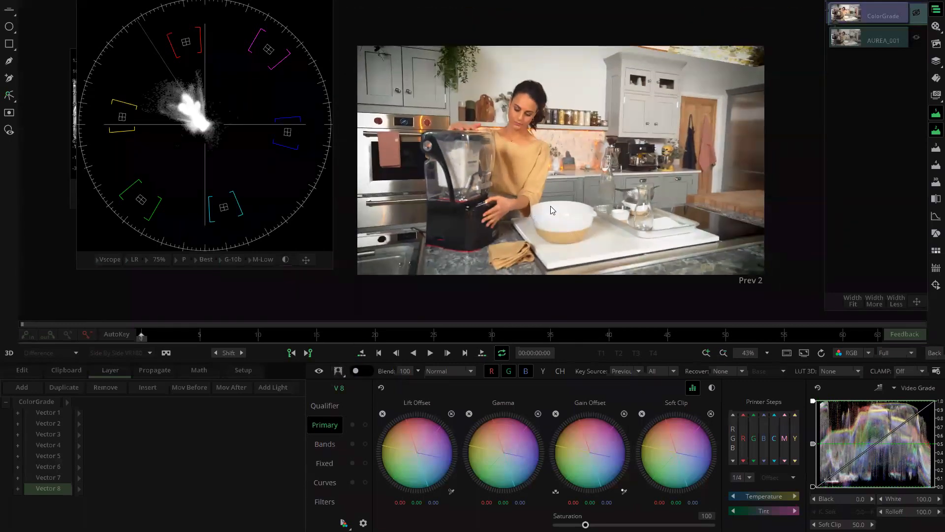
click(326, 406)
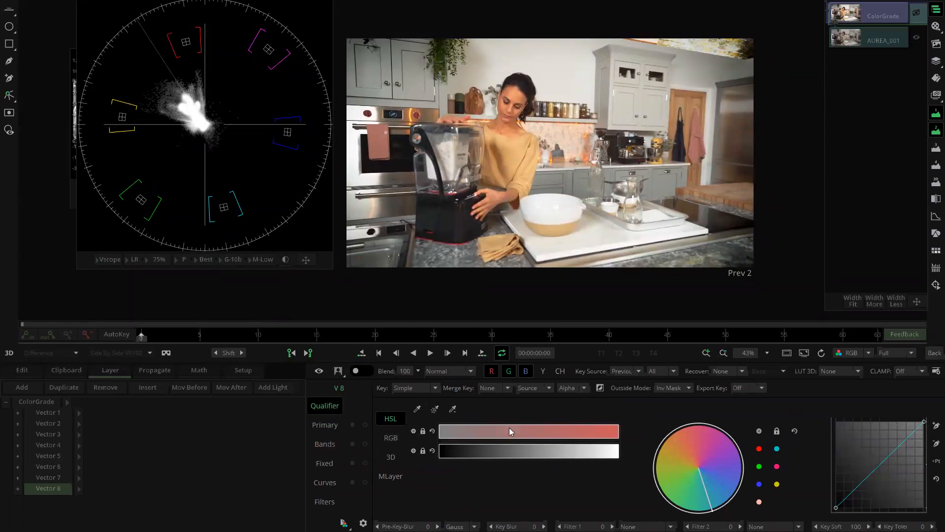
click(758, 502)
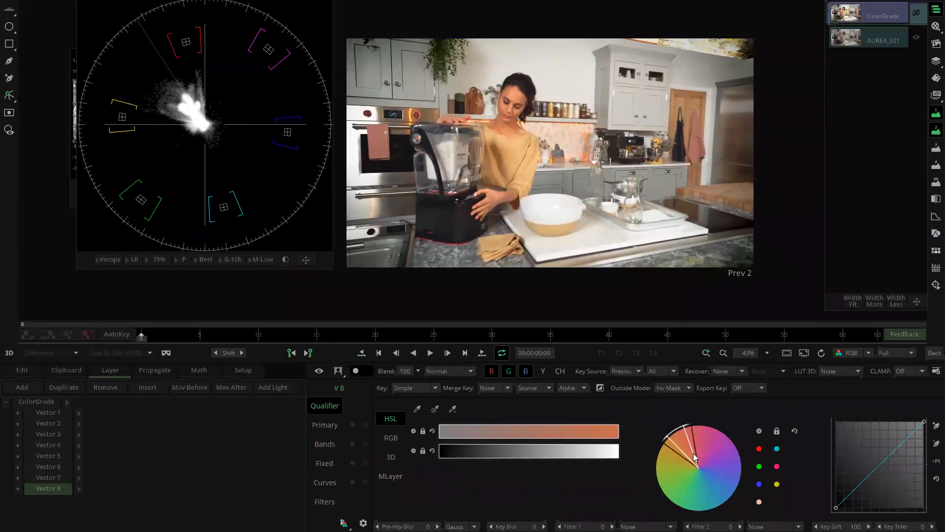
click(338, 370)
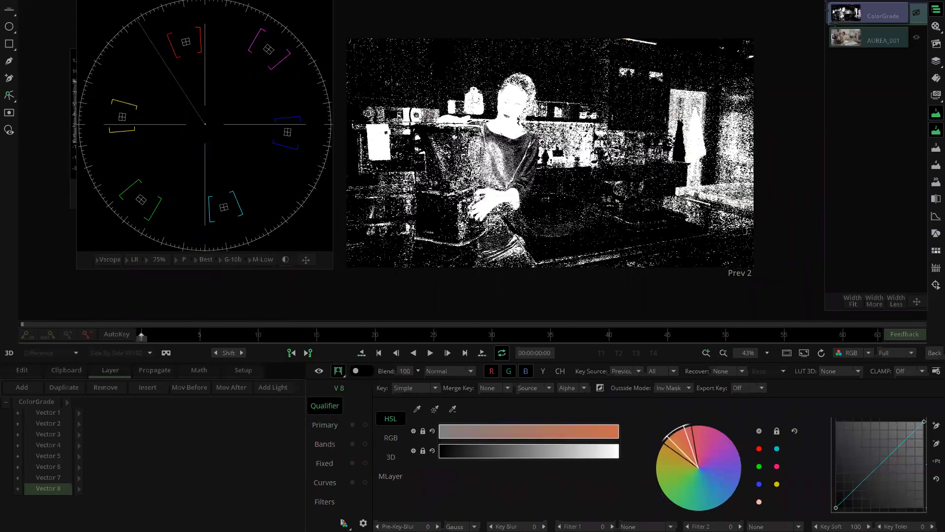
Step: Narrow the key with the RGB qualifier, cutting low red values softly, high green values and slightly trimming high blue values
click(391, 437)
drag(448, 434, 504, 422)
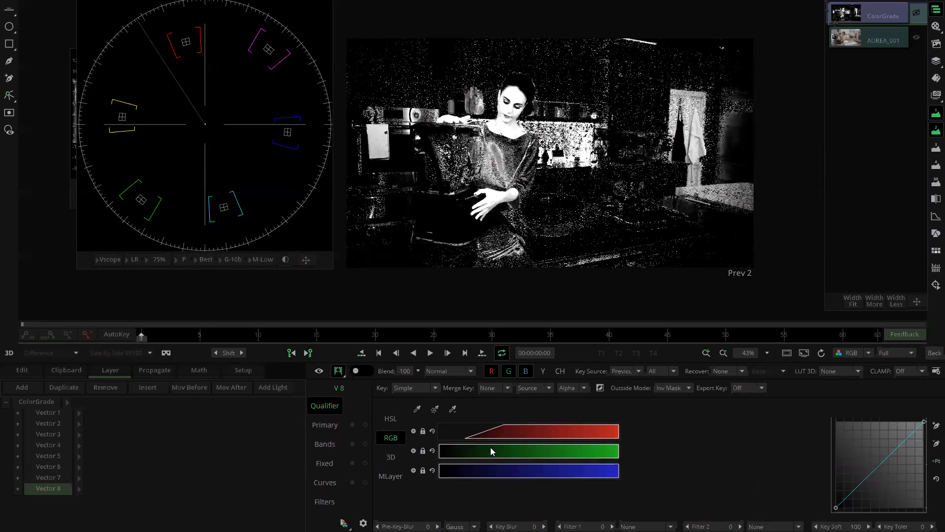
drag(441, 451, 475, 451)
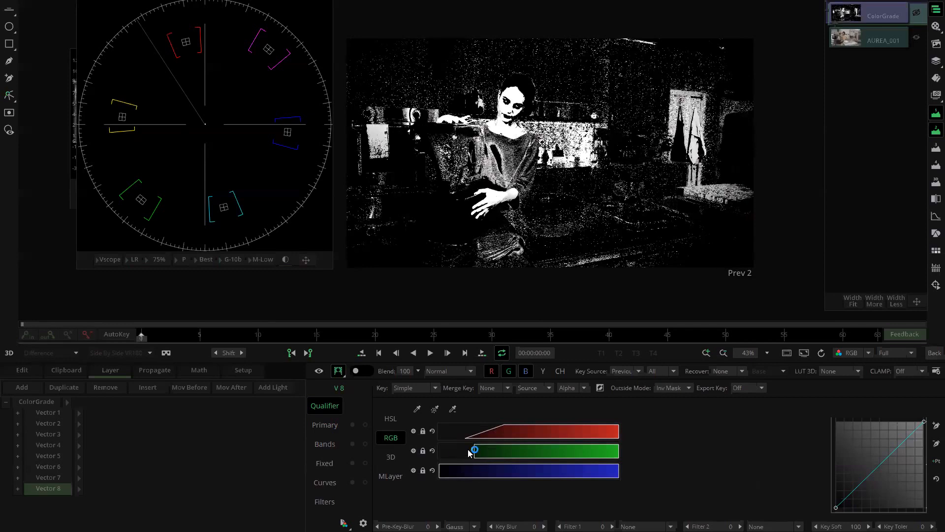
drag(610, 459, 441, 470)
mouse_move(619, 468)
mouse_down()
mouse_move(473, 482)
mouse_move(621, 470)
mouse_up()
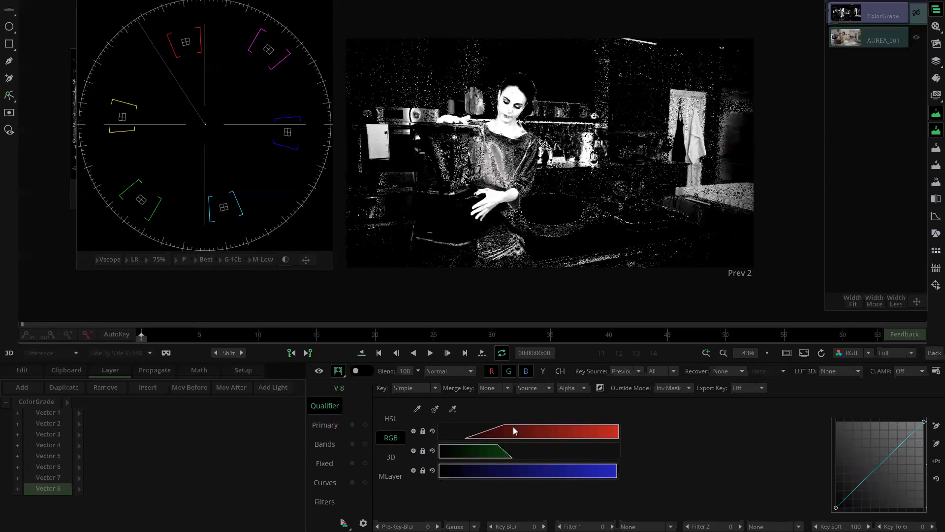
Step: Soften the RGB key with Key Blur 6, adjusted red and green falloffs and Key Soft 74
drag(510, 526, 520, 526)
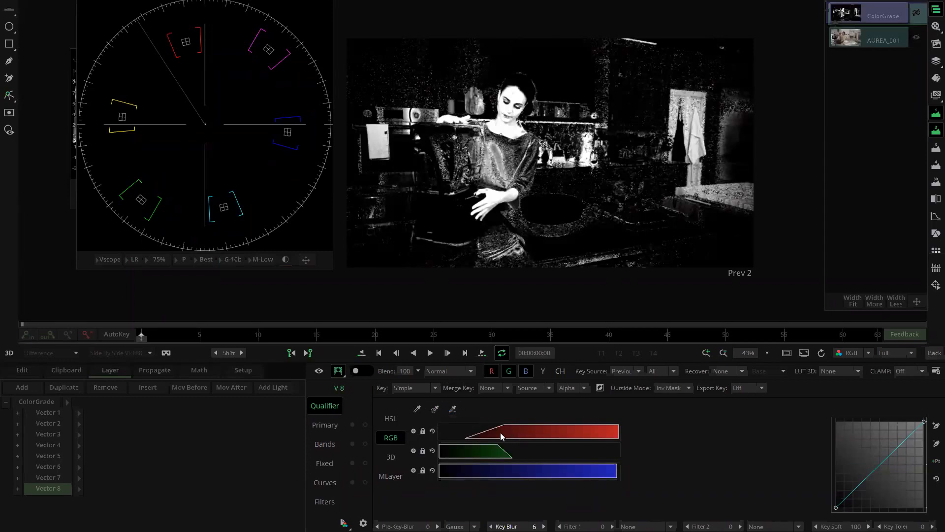
drag(499, 446, 508, 426)
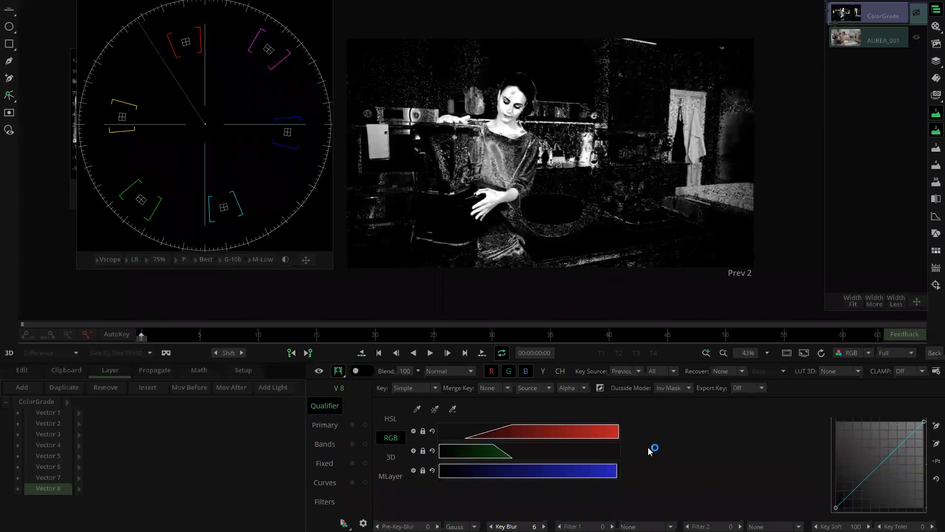
mouse_move(842, 527)
mouse_down()
mouse_move(857, 526)
mouse_move(843, 526)
mouse_up()
drag(902, 526, 916, 526)
drag(843, 526, 832, 527)
drag(468, 483, 736, 481)
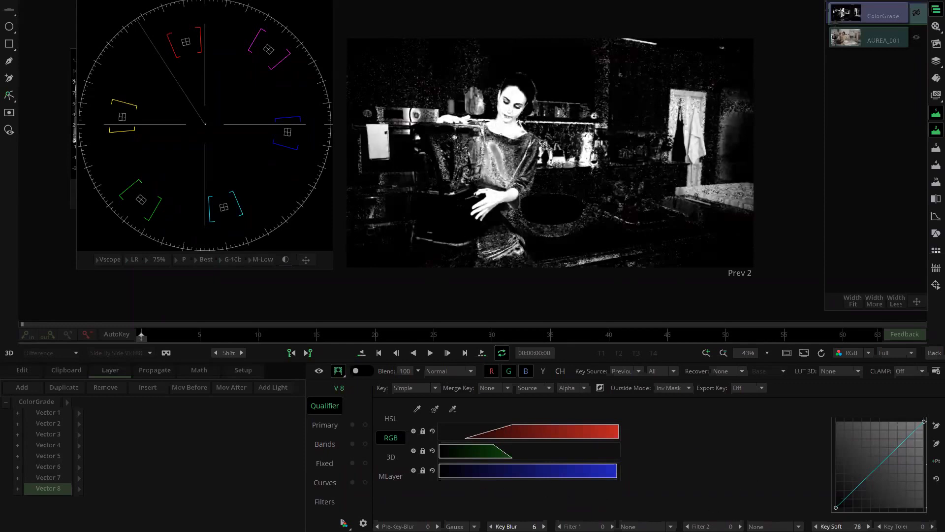
Step: Turn off the key display and shift Vector 8's Gamma colour balance in the Primary grade
click(323, 426)
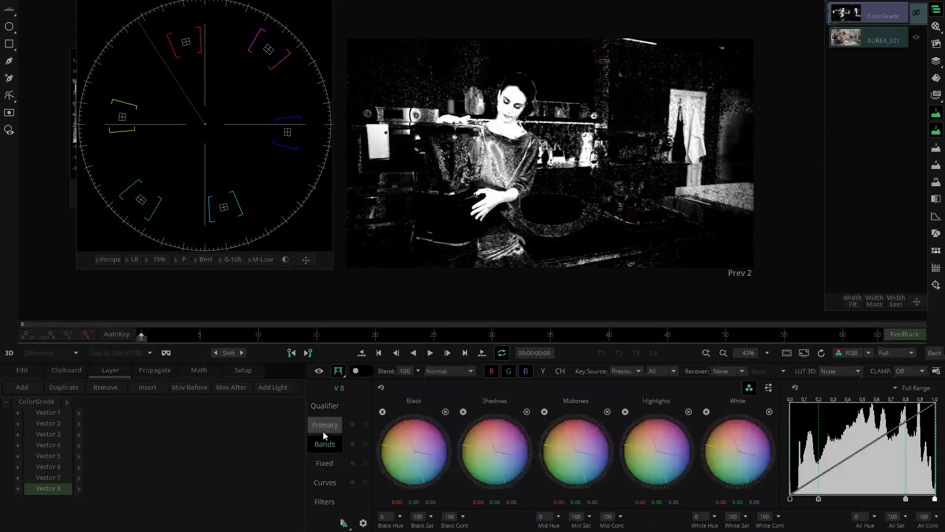
click(326, 428)
click(339, 371)
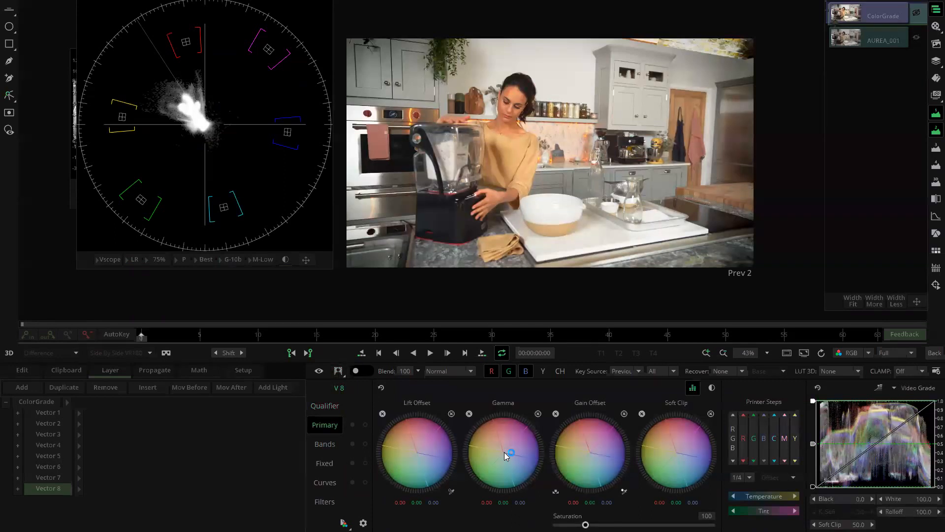
mouse_move(504, 451)
mouse_down()
mouse_move(540, 485)
mouse_move(531, 480)
mouse_move(531, 492)
mouse_move(513, 471)
mouse_move(520, 451)
mouse_move(507, 451)
mouse_up()
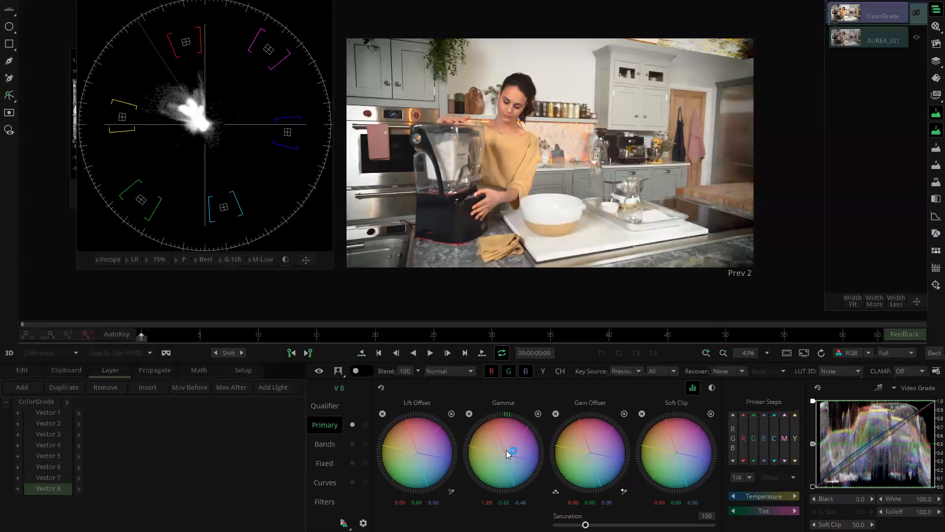
Step: Adjust the qualifier's Key Soft again and reset Vector 8's qualifier and Primary grade
click(323, 405)
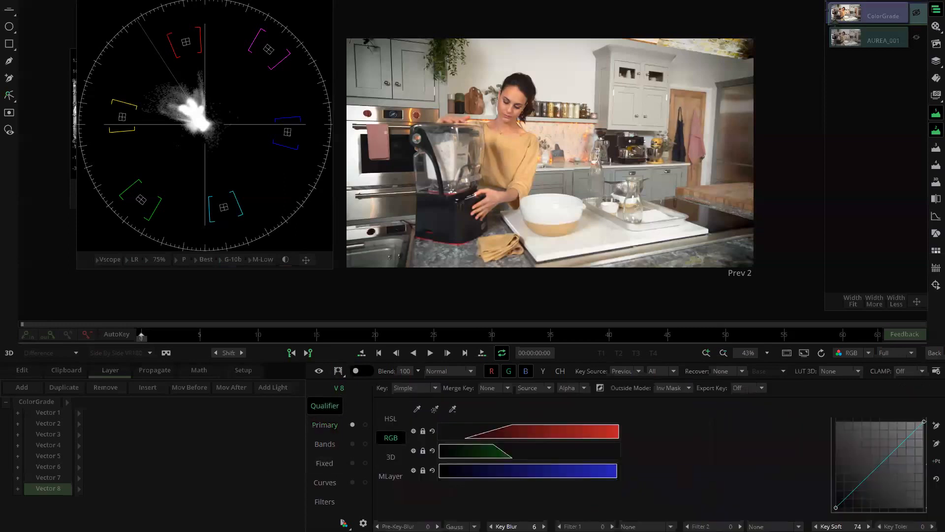
drag(857, 526, 862, 526)
click(393, 419)
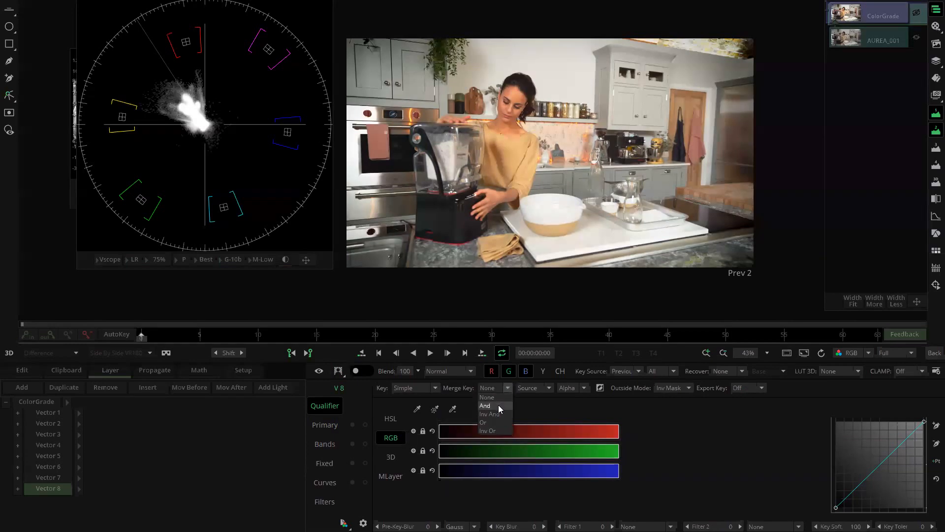
Step: Set Vector 8's Merge Key to And, using V5's Green channel as its source
click(498, 404)
click(549, 388)
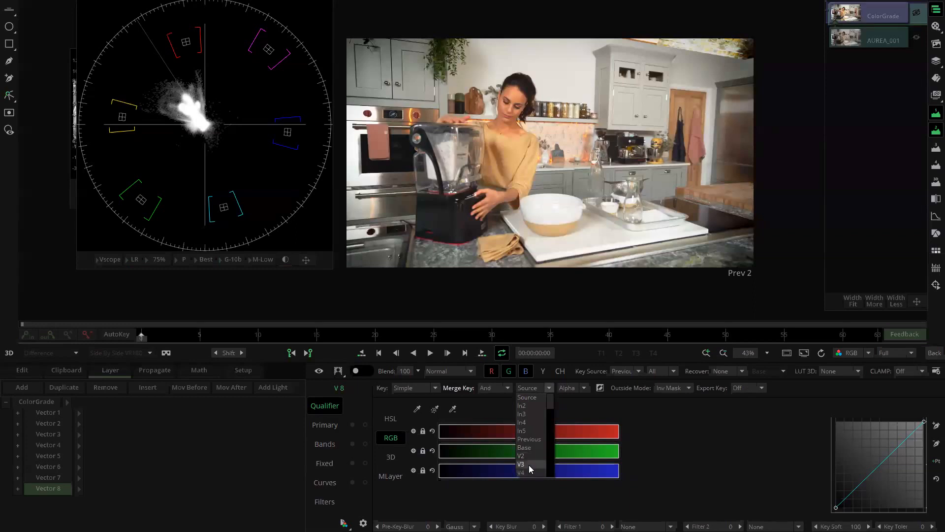
drag(552, 406, 550, 420)
click(527, 413)
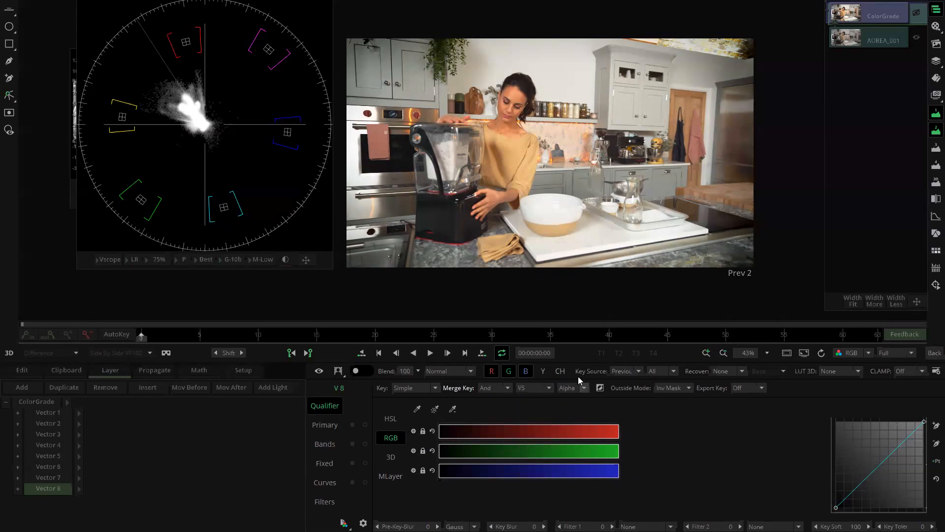
click(580, 388)
Step: Set Vector 8's Merge Key to None and display its key
click(507, 388)
click(499, 397)
click(338, 370)
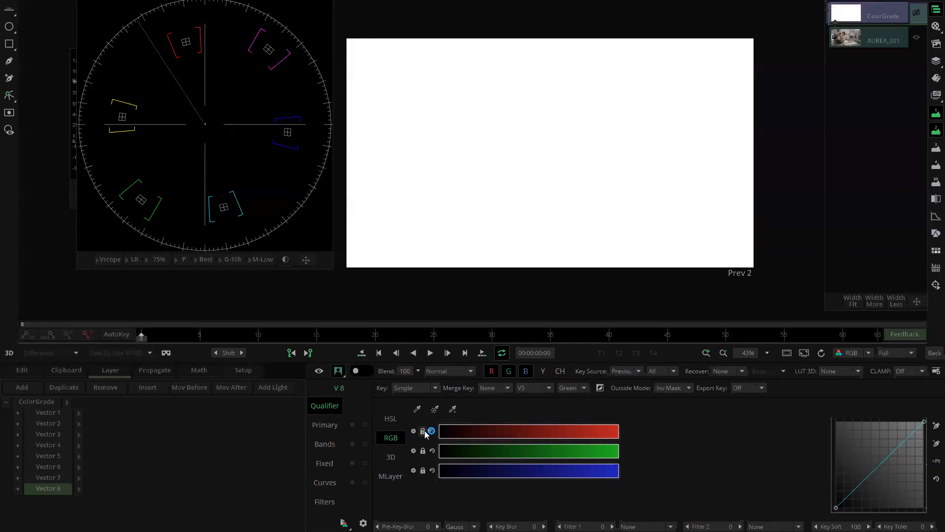
Step: Apply the skin-tone hue preset in the HSL qualifier and merge its key with V5's Green channel using And
click(400, 423)
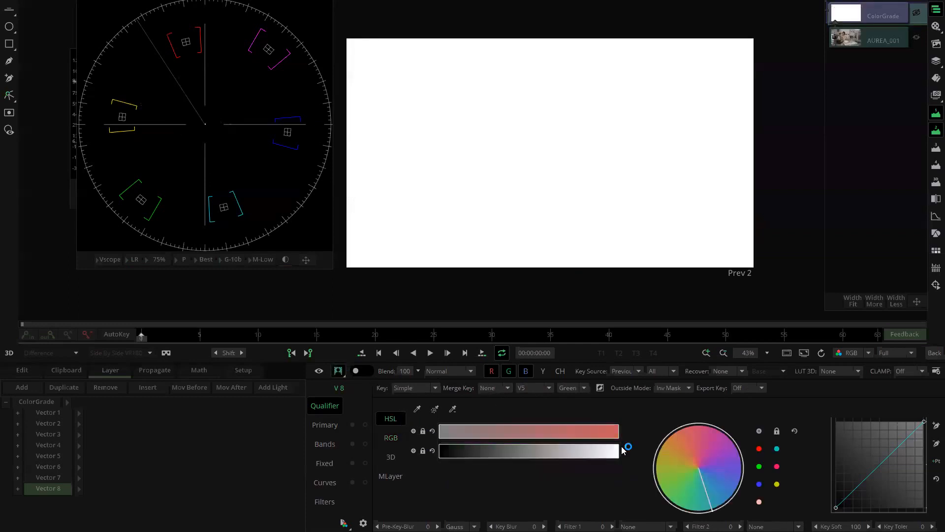
click(758, 504)
click(506, 388)
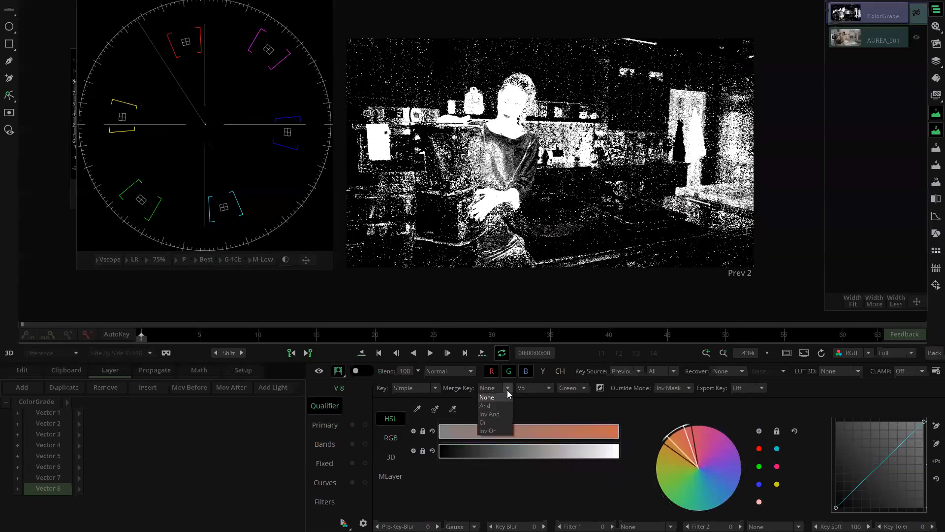
click(507, 405)
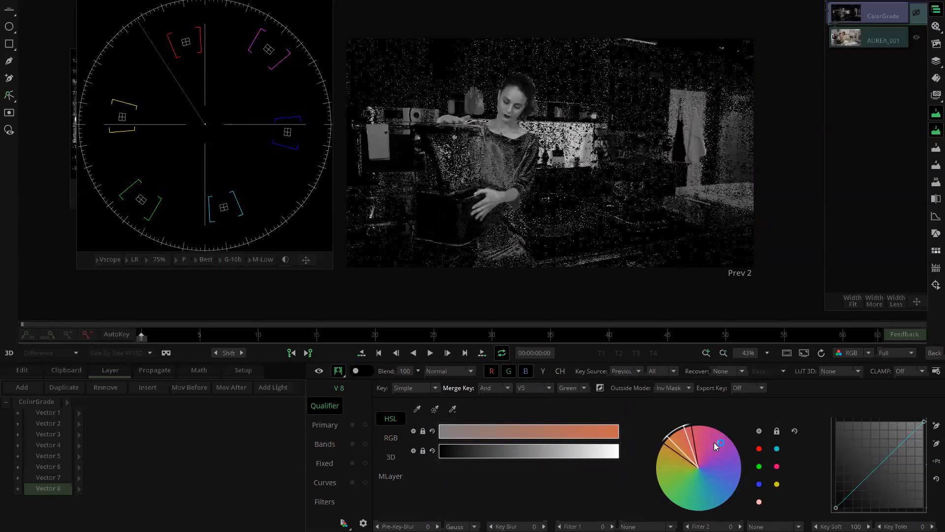
Step: Widen the hue range's softness towards red and set the merged key's Key Blur to 30
drag(694, 443, 682, 429)
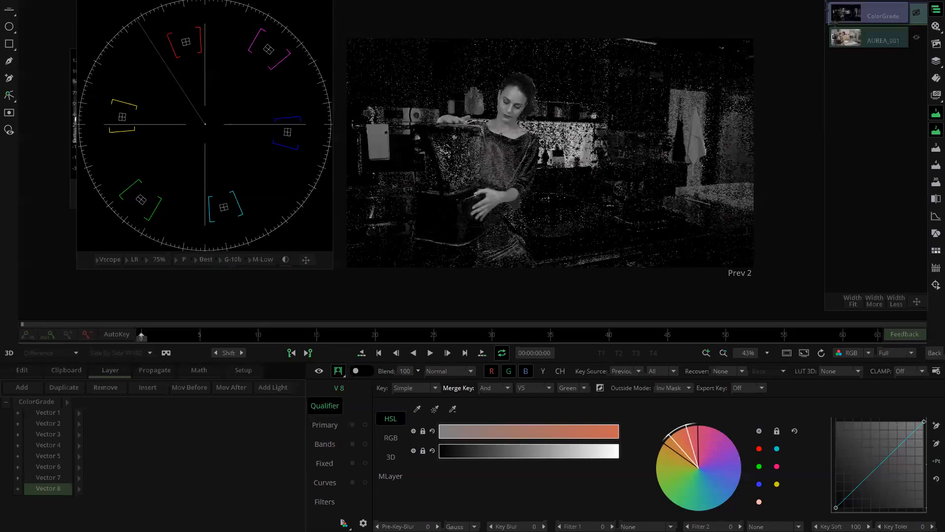
drag(517, 526, 532, 526)
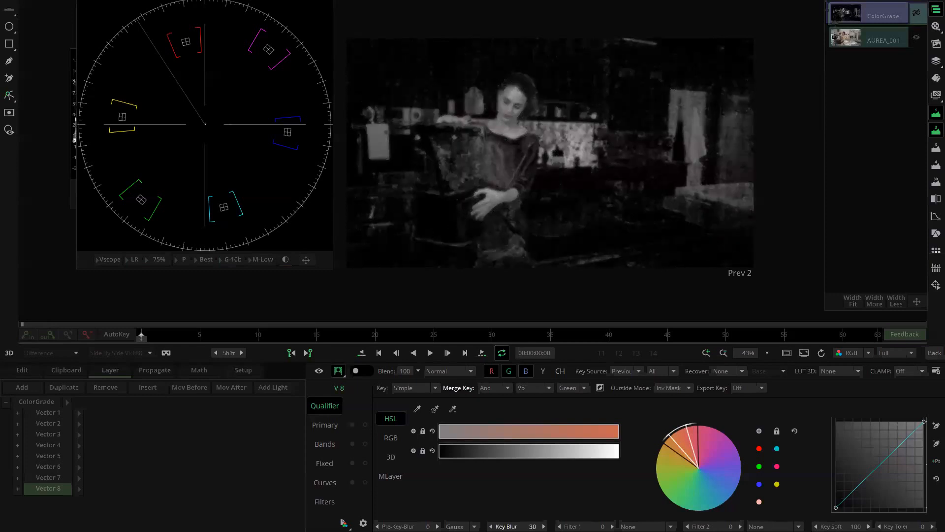
Step: Hide Vector 8's key and grade the skin in Primary, adjusting Gamma, with Lift contrast at -4.34 and Gain contrast at 2.36
click(334, 424)
click(338, 370)
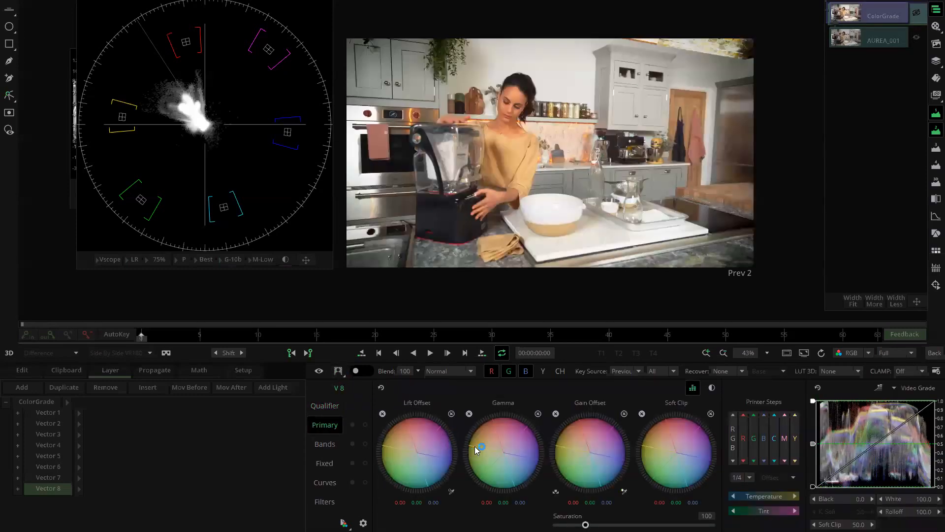
mouse_move(491, 448)
mouse_down()
mouse_move(517, 438)
mouse_move(508, 445)
mouse_up()
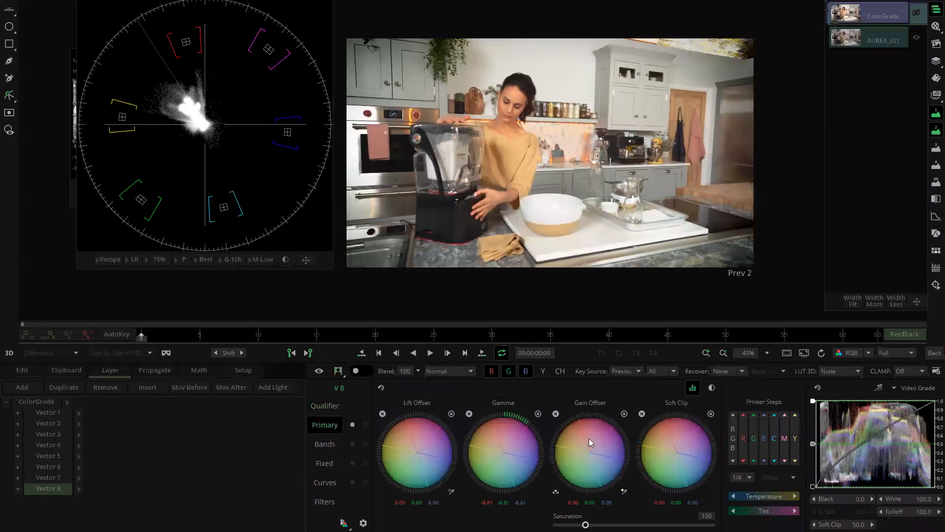
click(712, 387)
mouse_move(592, 437)
mouse_down()
mouse_move(609, 436)
mouse_move(601, 443)
mouse_up()
drag(502, 453, 505, 459)
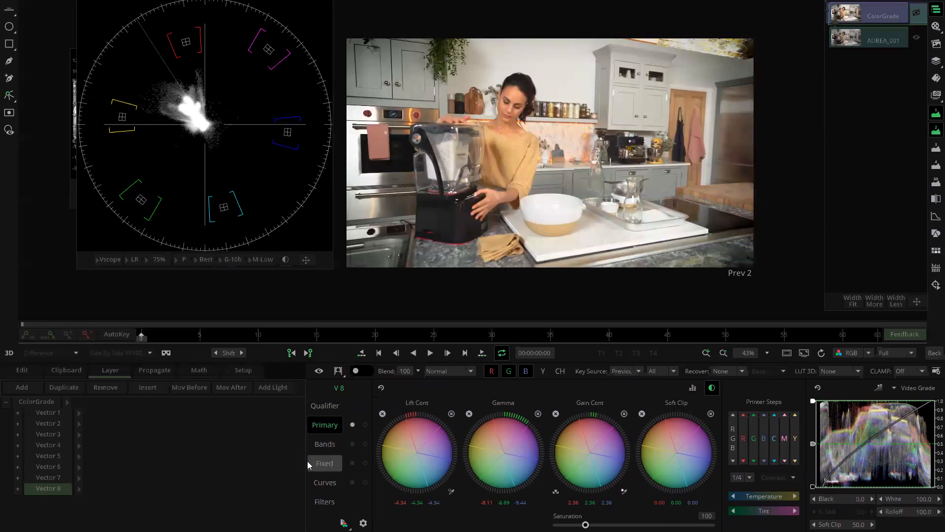
Step: Add a Median blur filter of 14 to Vector 8, judging it on the woman's face
click(326, 501)
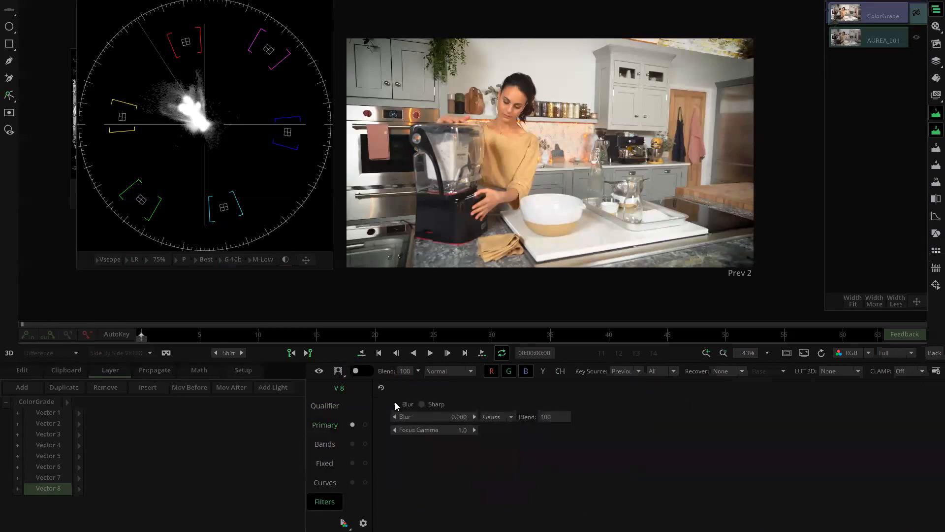
click(497, 419)
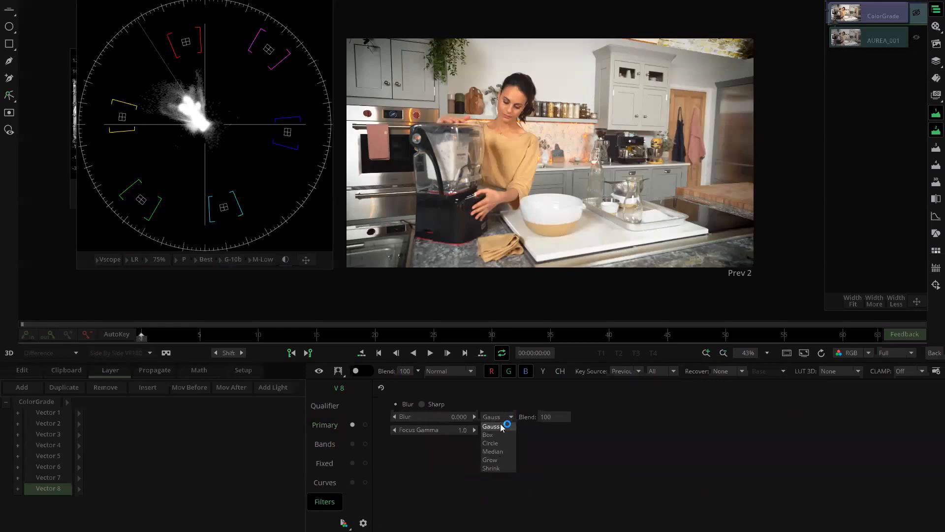
click(501, 450)
scroll(526, 115, up, 4)
scroll(558, 205, up, 5)
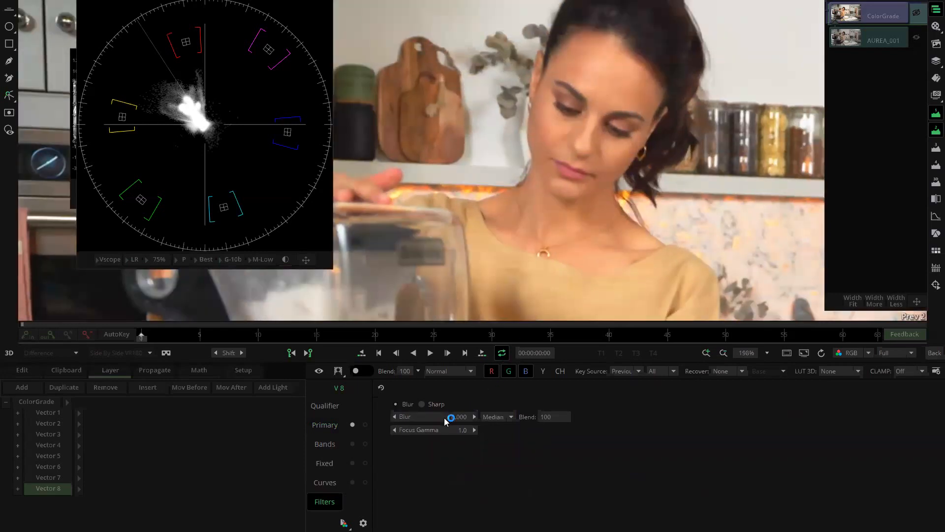
drag(447, 418, 474, 411)
Step: Compare the woman's face with and without Vector 8's skin grade and blur
click(318, 374)
click(318, 374)
click(318, 374)
click(318, 375)
click(318, 374)
click(318, 374)
click(318, 374)
click(318, 374)
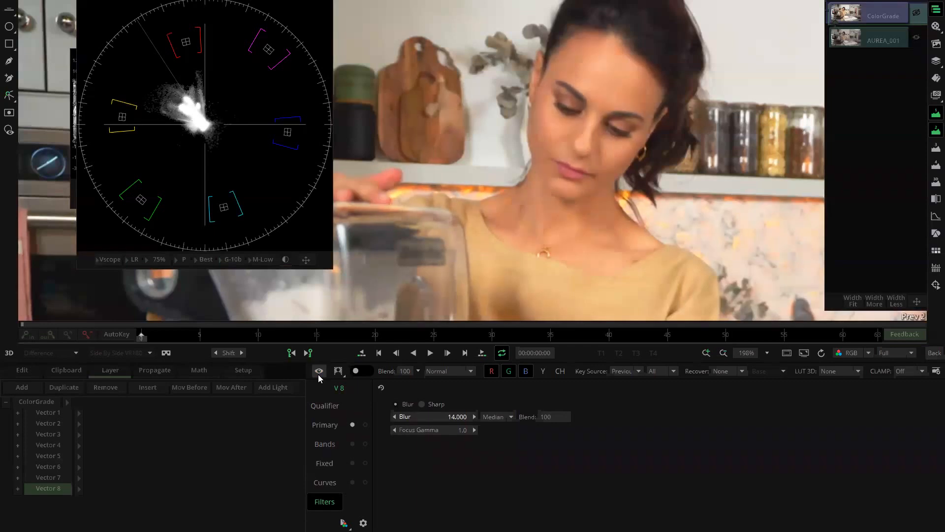
scroll(585, 170, down, 6)
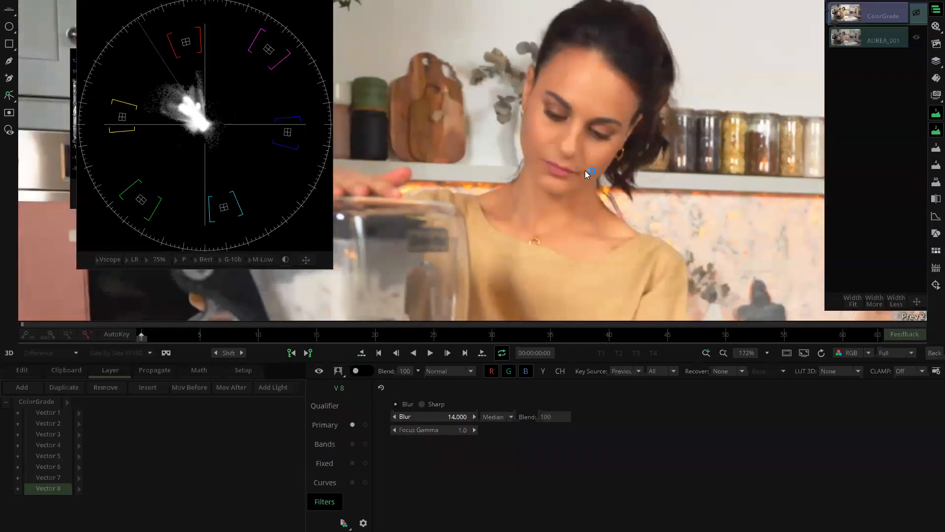
Step: Return to the timeline and open the ColorGrade of the shot at about 01:01:31:04 for editing
click(933, 354)
click(495, 81)
scroll(556, 141, down, 8)
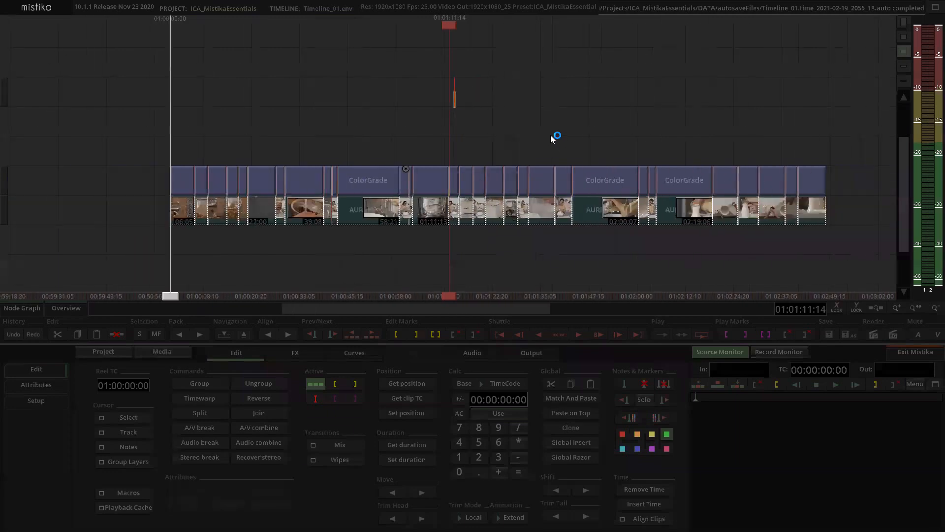
scroll(495, 123, up, 5)
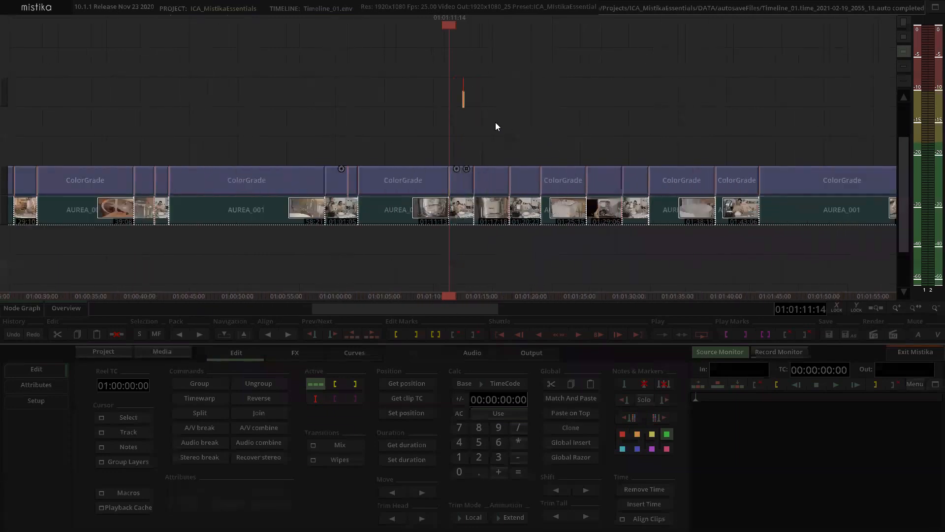
scroll(452, 114, down, 4)
scroll(487, 120, up, 5)
scroll(486, 118, up, 1)
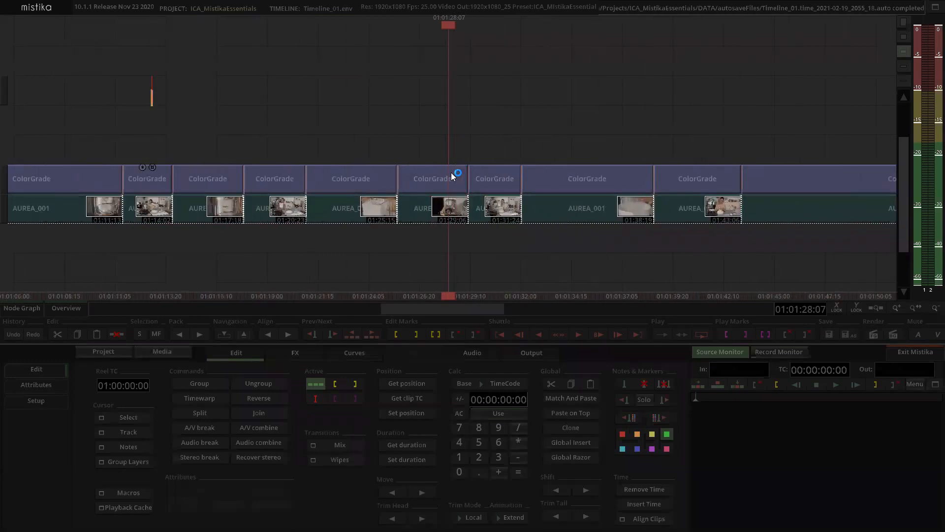
drag(555, 138, 499, 143)
double_click(454, 179)
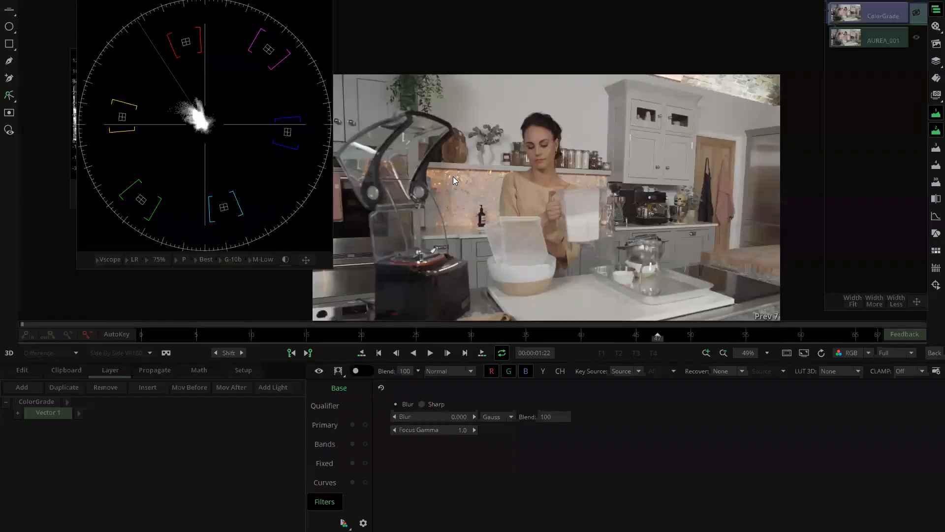
Step: Load the Sony LUT SLog3SGamut3.CineToLC-709.cube as Vector 1's 3D LUT and lower its Blend to 43
scroll(530, 177, down, 5)
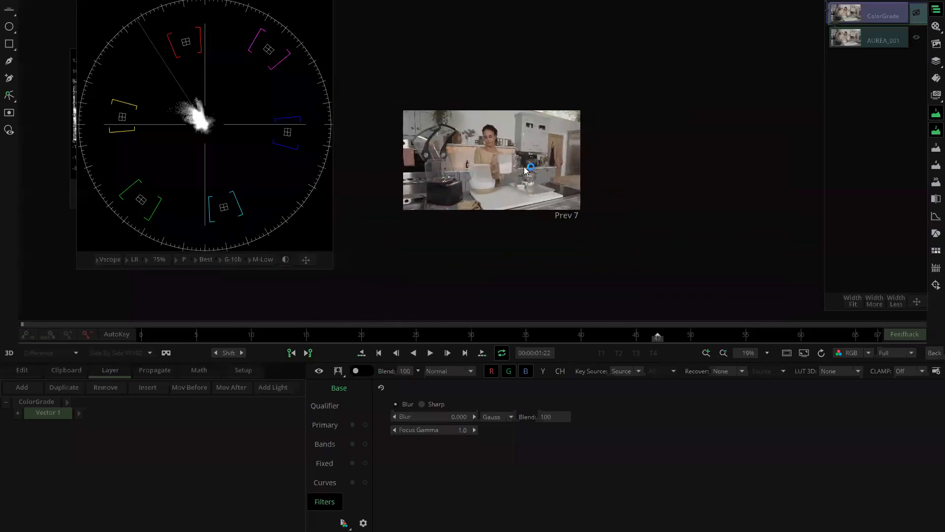
scroll(526, 169, up, 4)
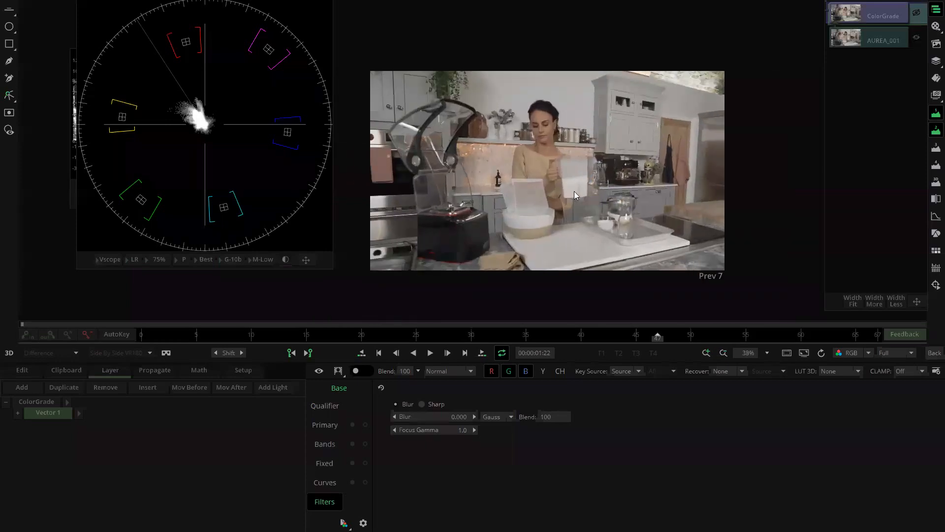
click(325, 425)
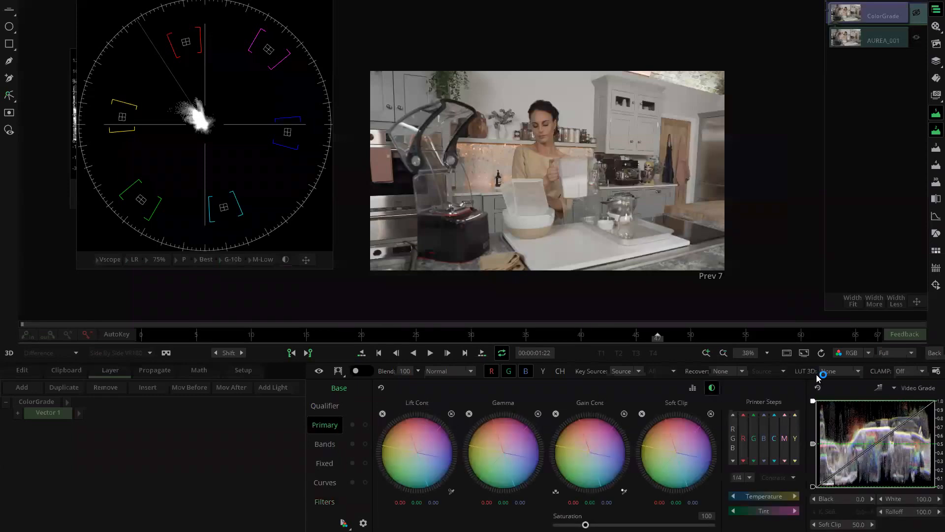
click(859, 372)
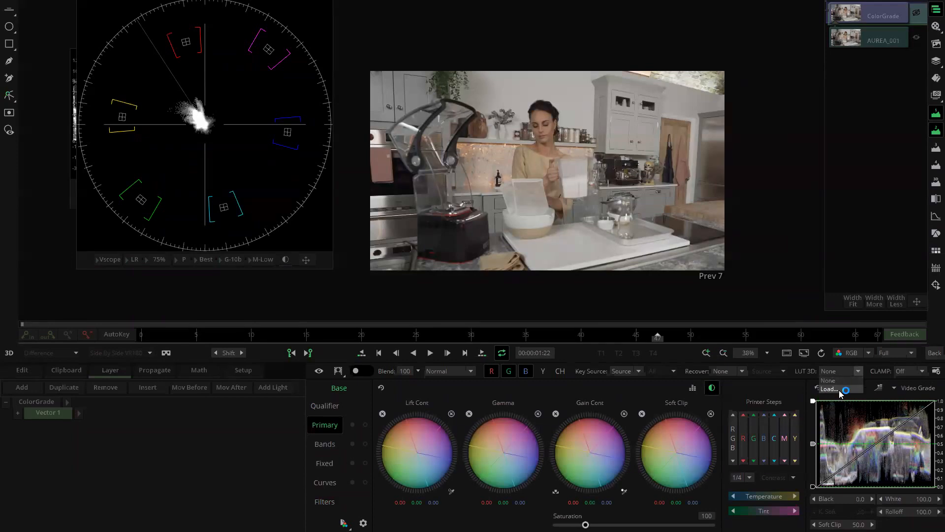
click(832, 389)
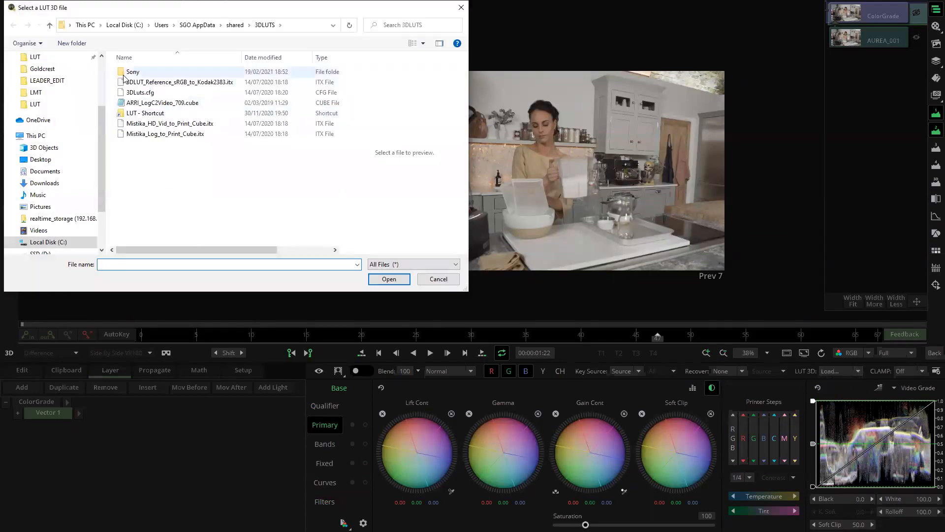
double_click(129, 72)
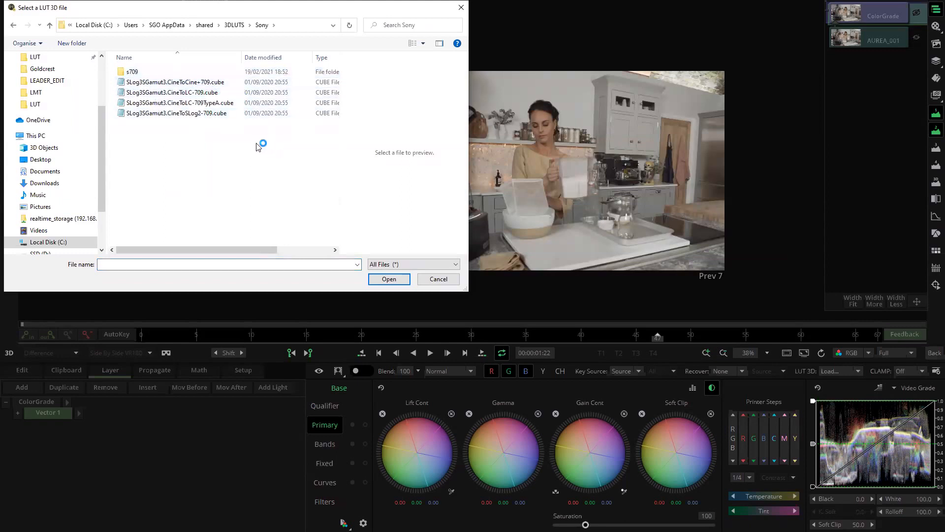
click(207, 93)
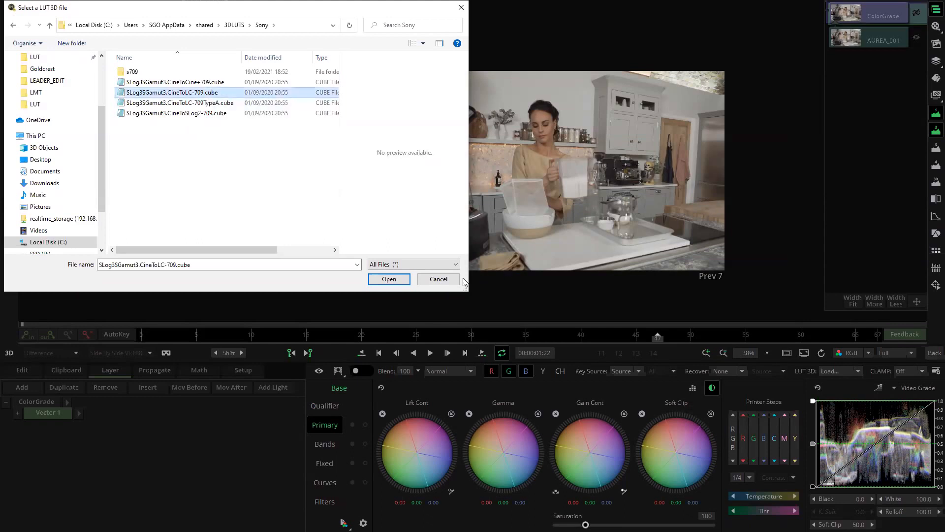
click(384, 279)
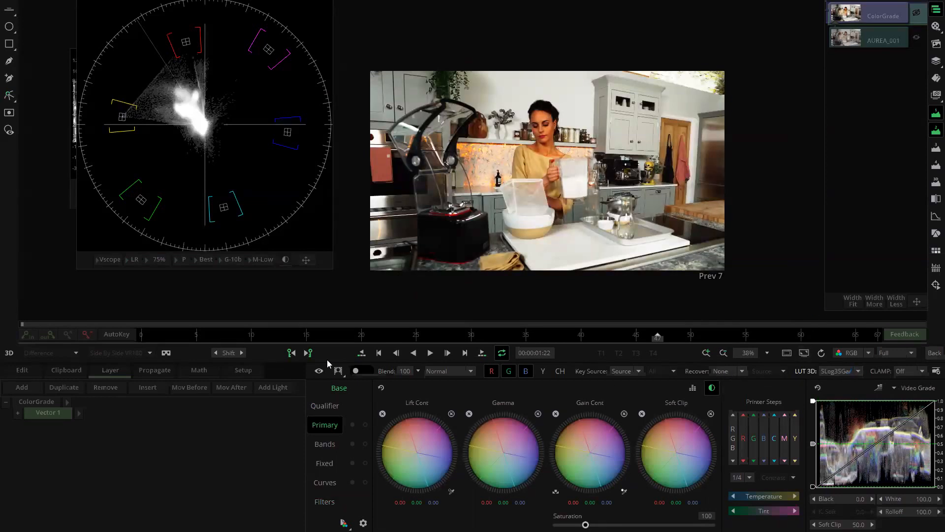
mouse_move(417, 375)
mouse_down()
mouse_move(468, 386)
mouse_move(437, 386)
mouse_up()
Step: Move the vectorscope clear of the waveform scope and switch the waveform to Waveform RGB Overlap
drag(107, 82, 239, 96)
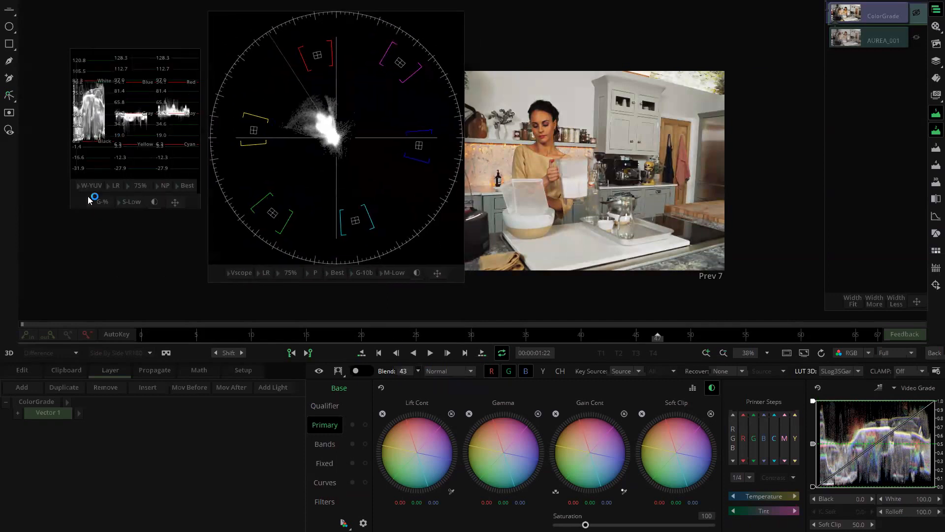
click(90, 186)
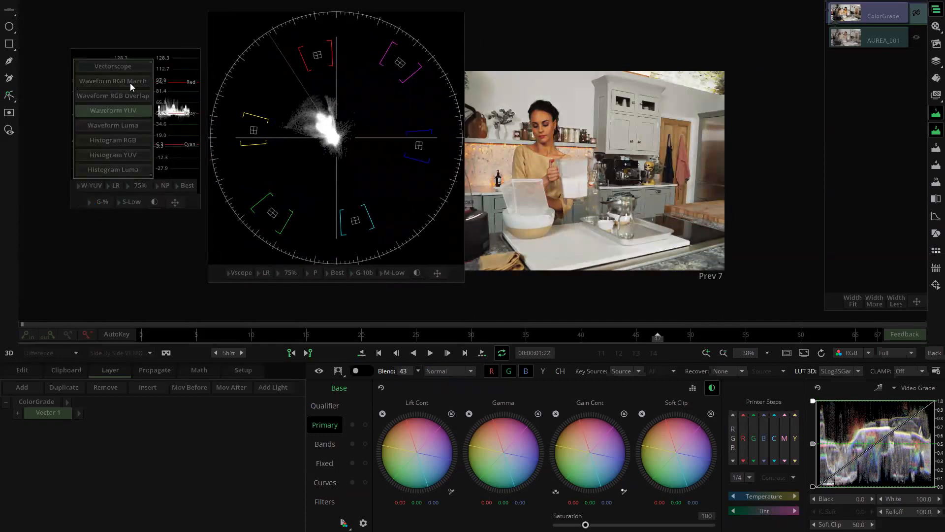
click(133, 95)
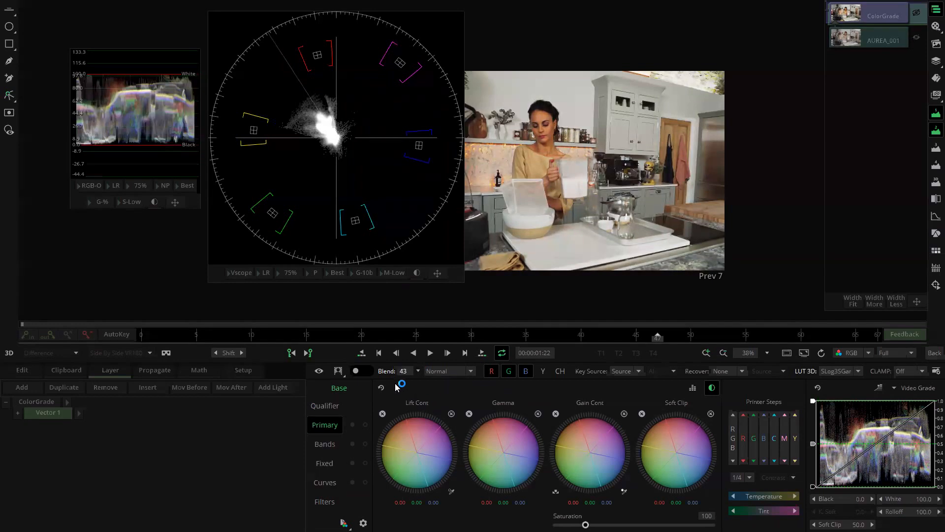
Step: Test Vector 1's Blend at 48 and 200, reset it to 100, and return to the timeline
click(418, 370)
drag(438, 382, 440, 384)
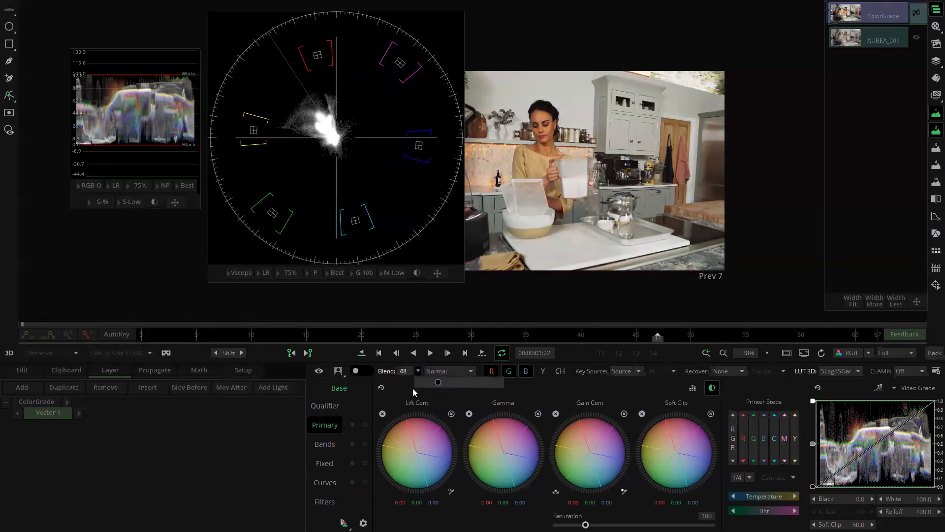
click(394, 386)
drag(389, 374, 505, 387)
click(419, 372)
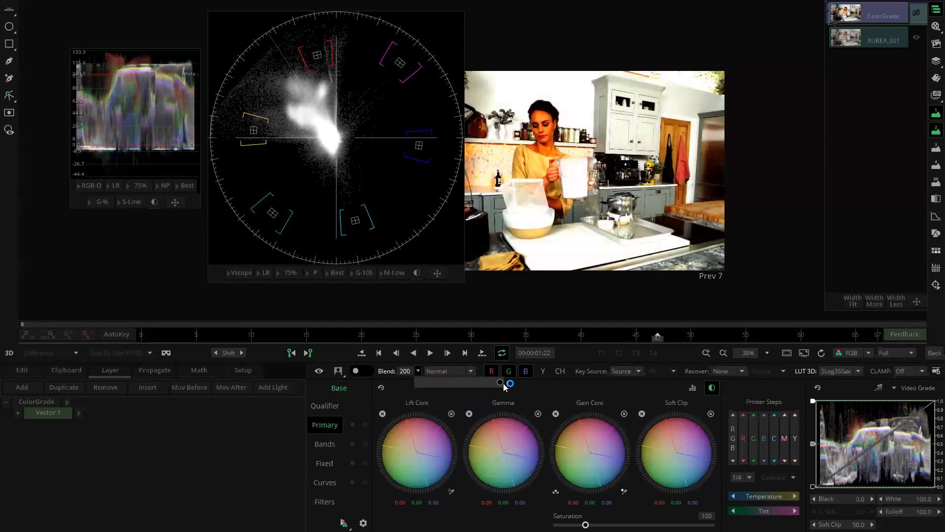
double_click(391, 370)
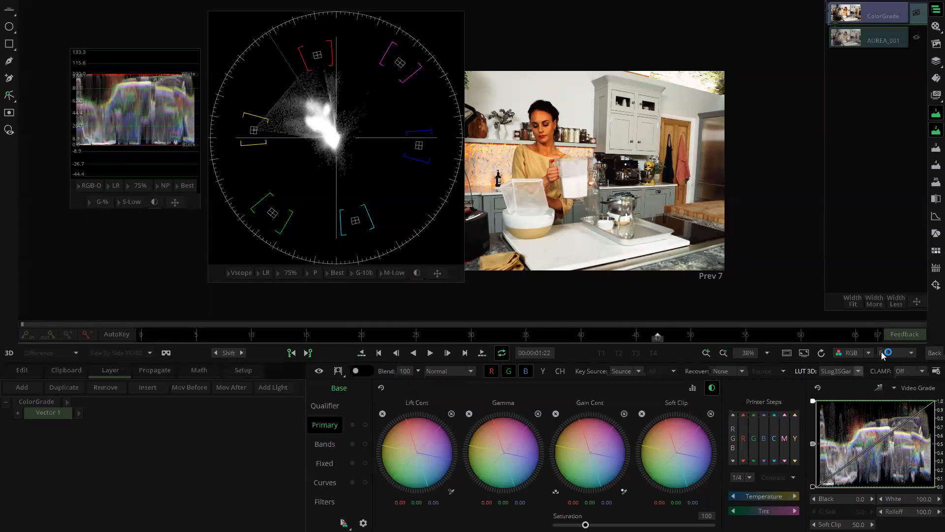
click(932, 356)
Step: Try deleting the ColorGrade effect above the shot at 01:01:31:04, and undo the deletion
click(430, 178)
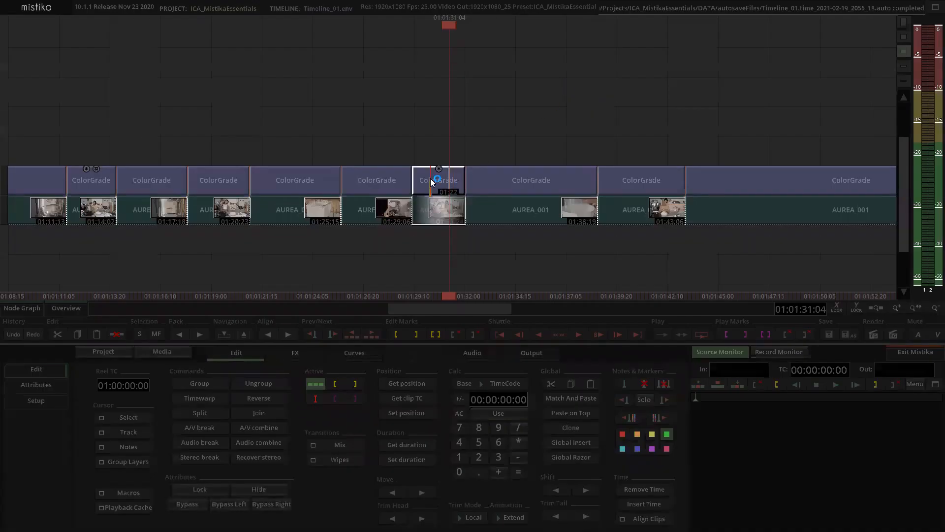
key(Delete)
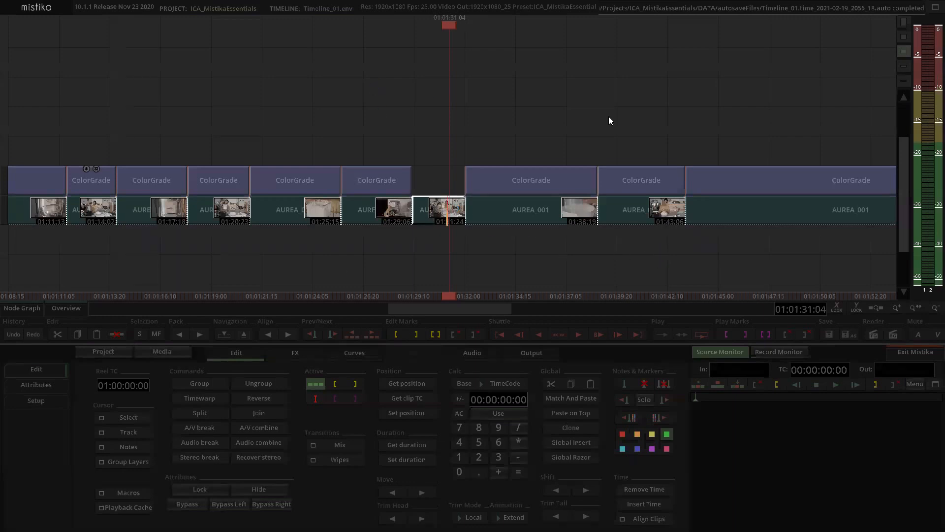
key(ctrl+z)
Step: Add a LUT 3D effect on top of the ColorGrade at 01:01:31:04 and open it for editing
click(542, 126)
click(459, 178)
scroll(458, 147, down, 2)
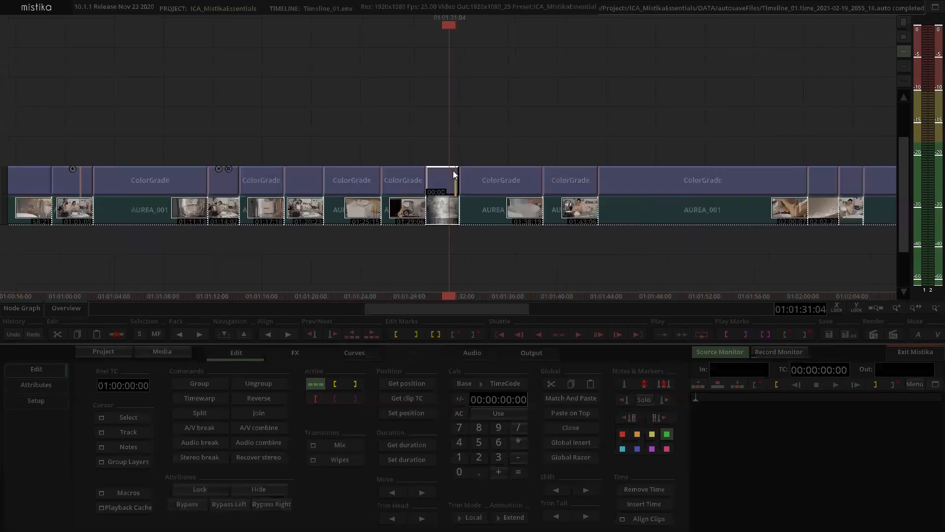
click(309, 355)
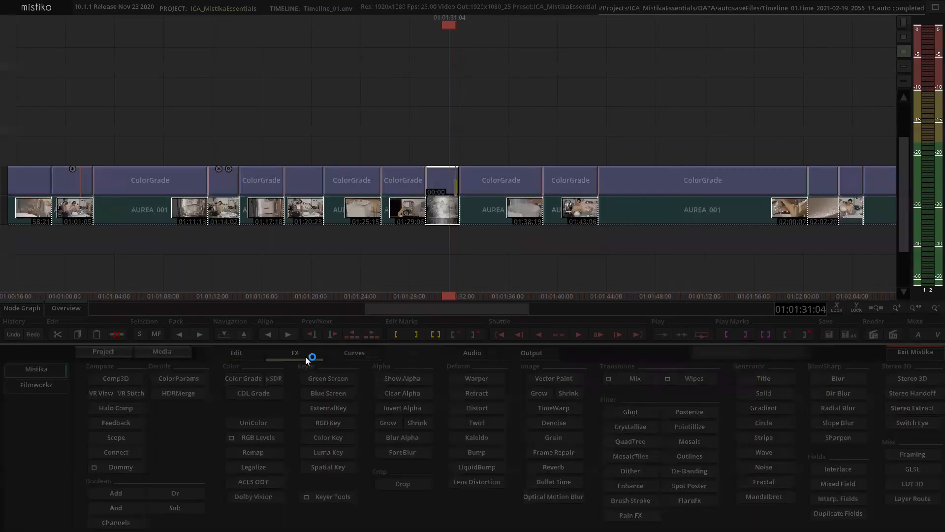
click(906, 484)
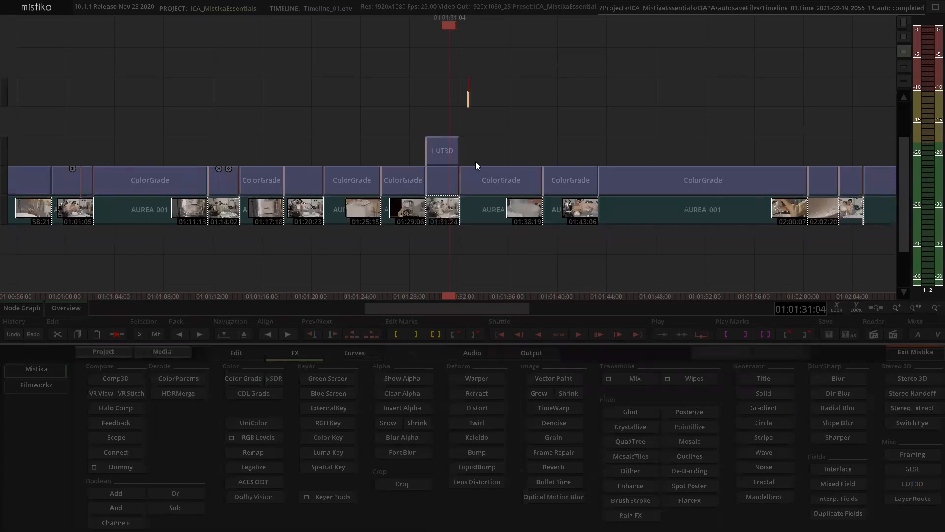
scroll(457, 138, up, 1)
double_click(438, 144)
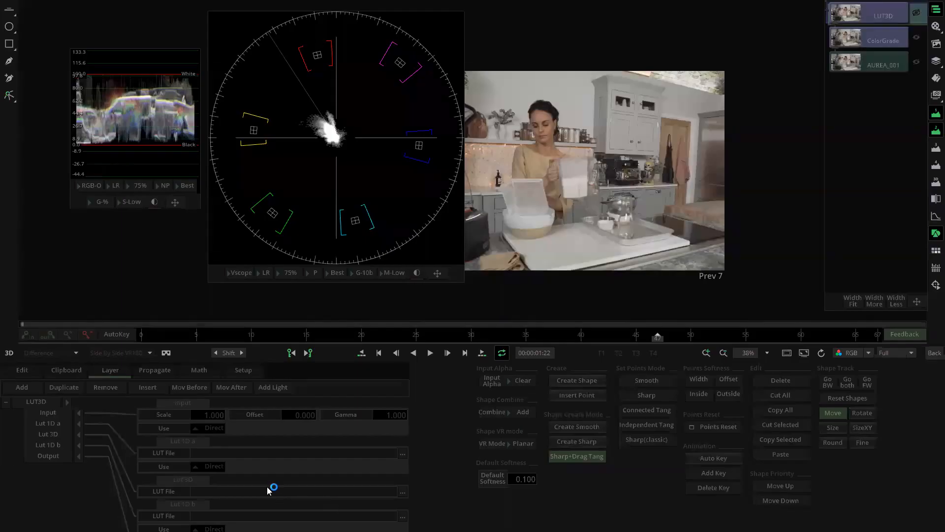
Step: Load the Sony SLog3SGamut3.CineToSLog2-709.cube file into the LUT 3D effect's Lut 3D slot and return to the timeline
click(402, 454)
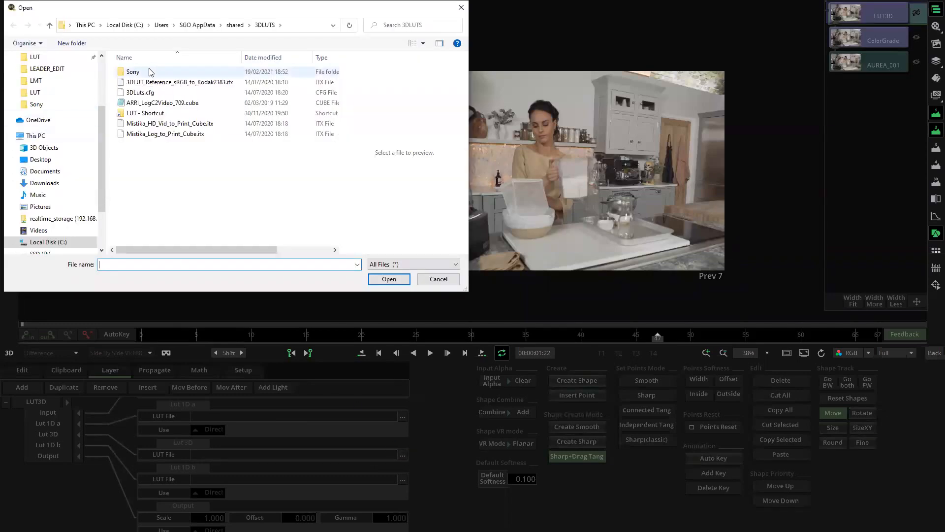
double_click(156, 71)
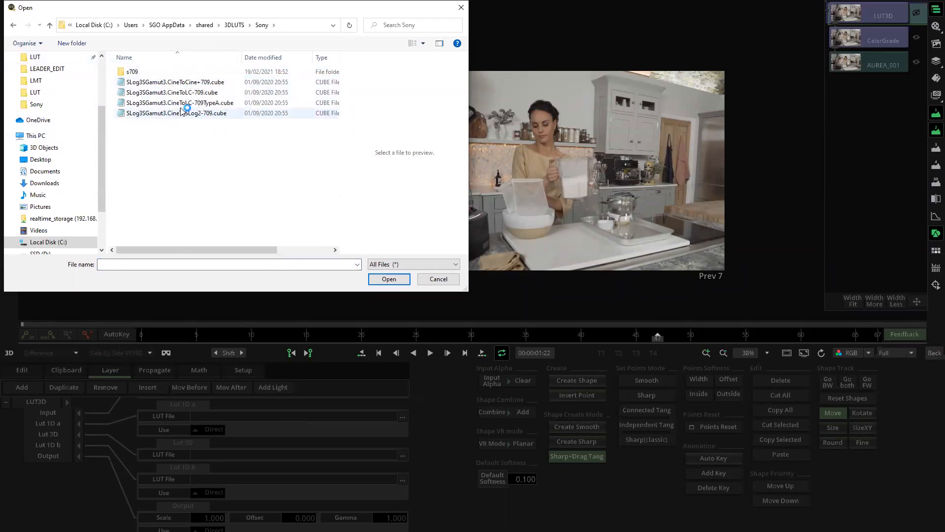
click(180, 104)
click(176, 113)
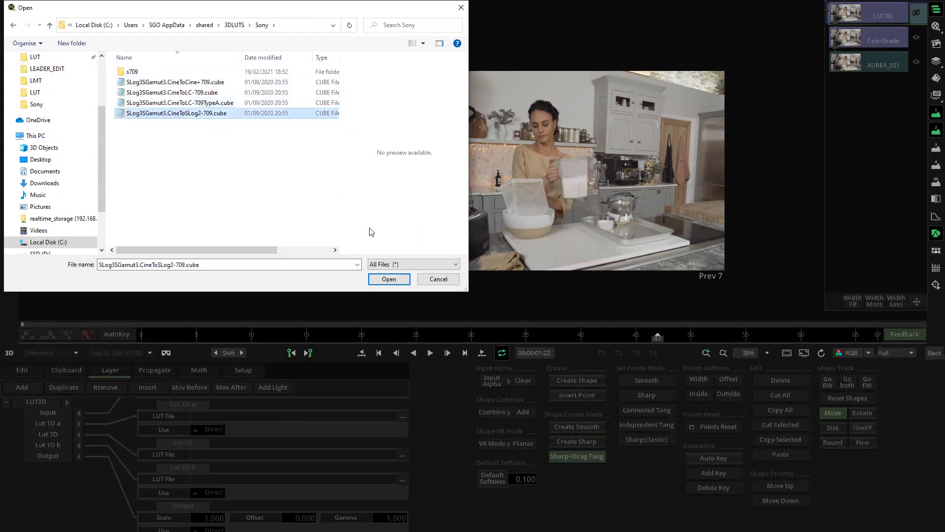
click(383, 277)
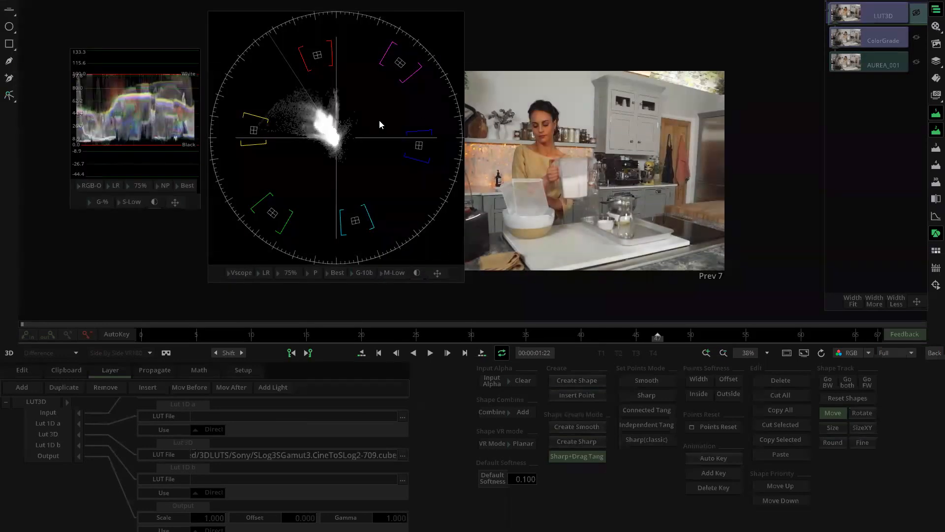
click(932, 361)
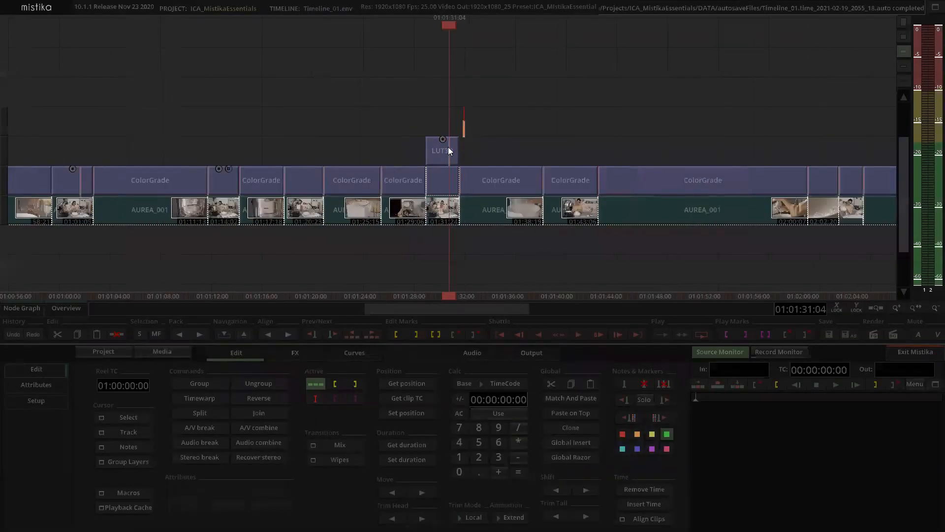
key(ctrl+x)
scroll(473, 135, down, 8)
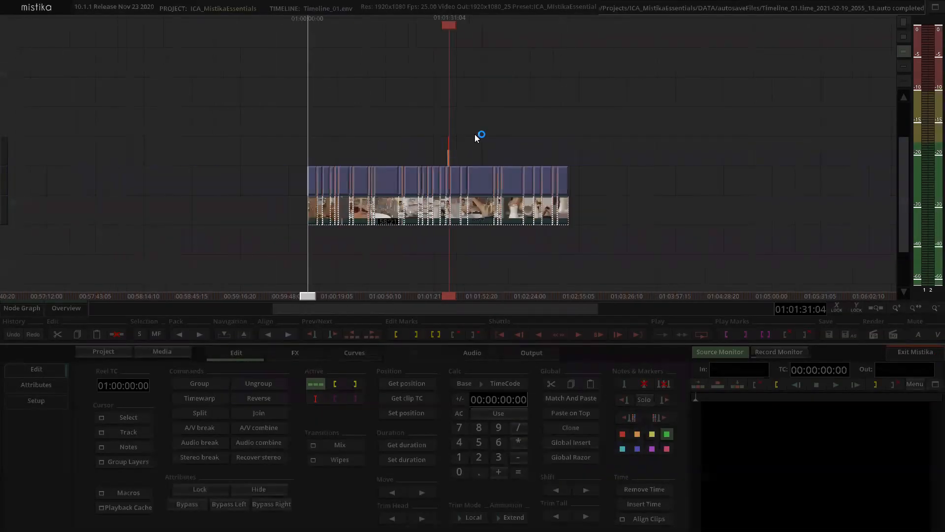
drag(247, 155, 713, 177)
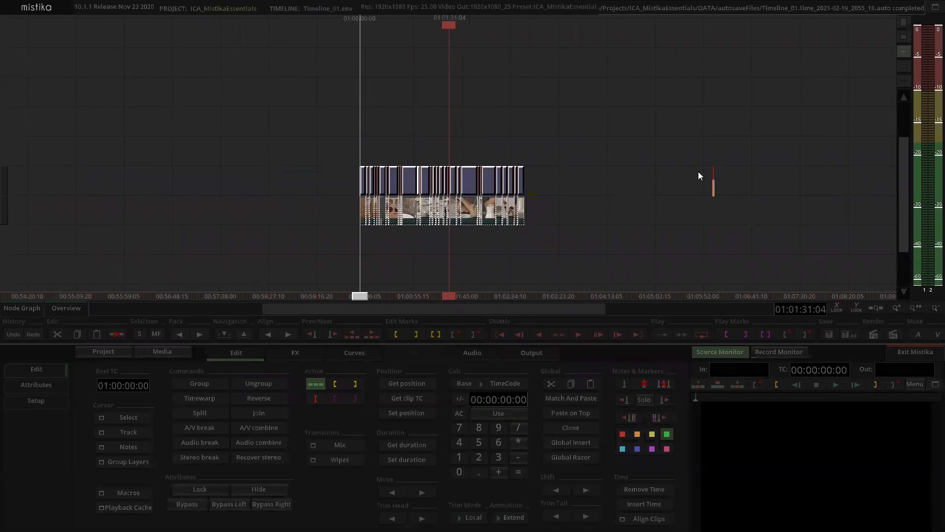
scroll(548, 148, up, 5)
scroll(518, 132, down, 2)
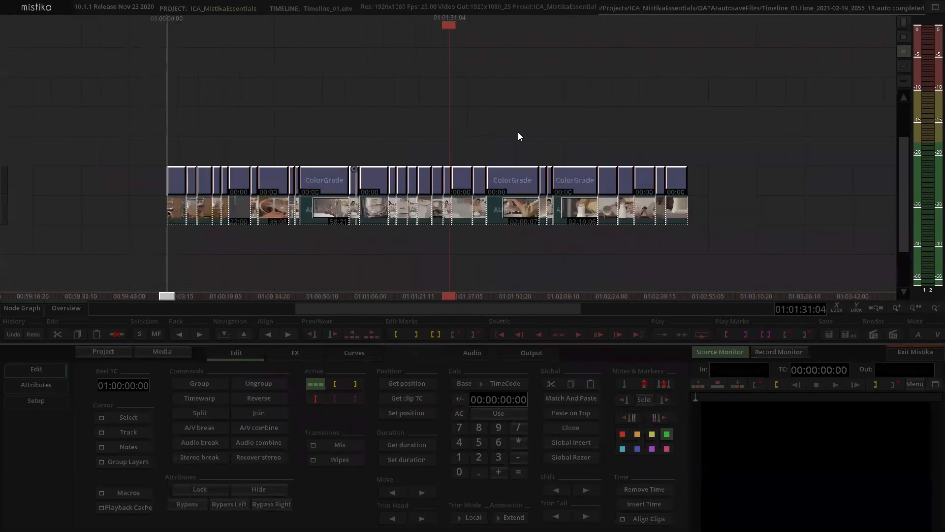
click(518, 131)
scroll(517, 132, down, 2)
scroll(518, 132, up, 5)
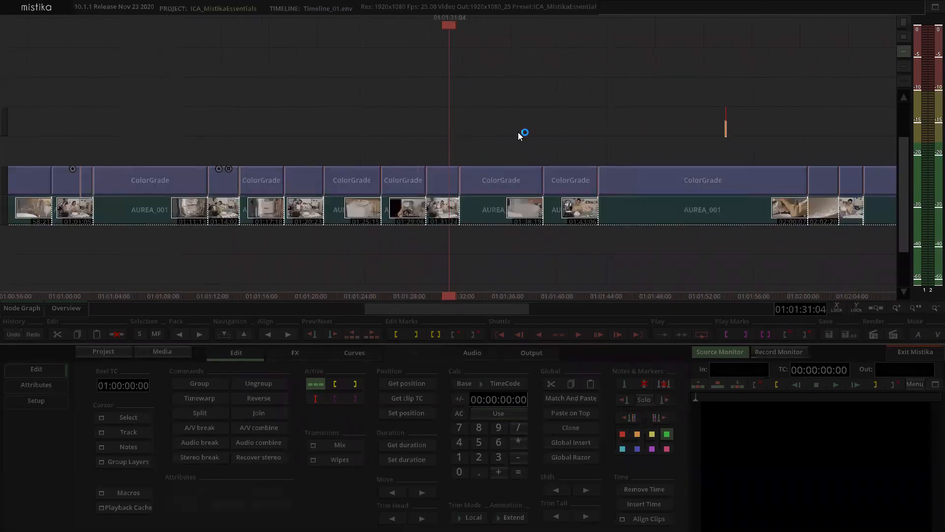
key(ctrl+v)
Step: Apply the LUT 3D effect at 01:01:31:04 on top of every ColorGrade effect in the timeline
click(449, 149)
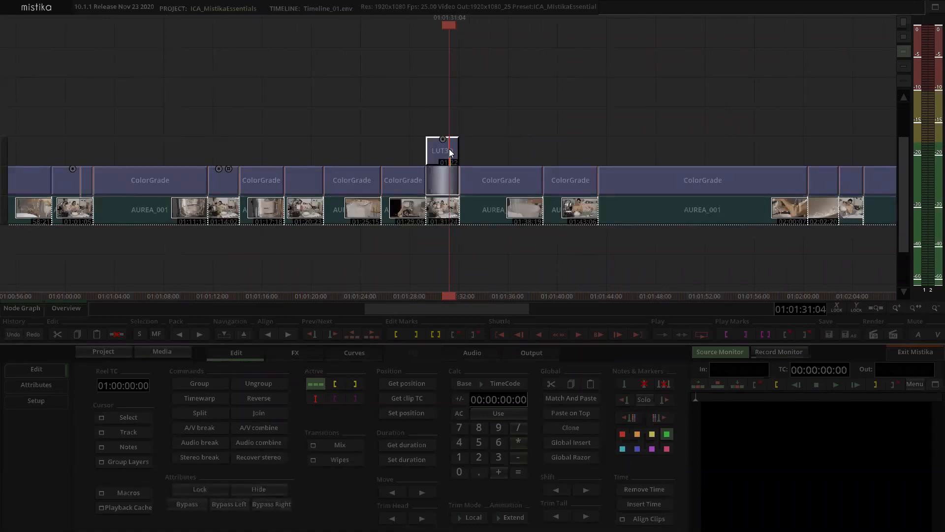
drag(452, 151, 305, 145)
scroll(455, 153, down, 5)
drag(636, 172, 634, 172)
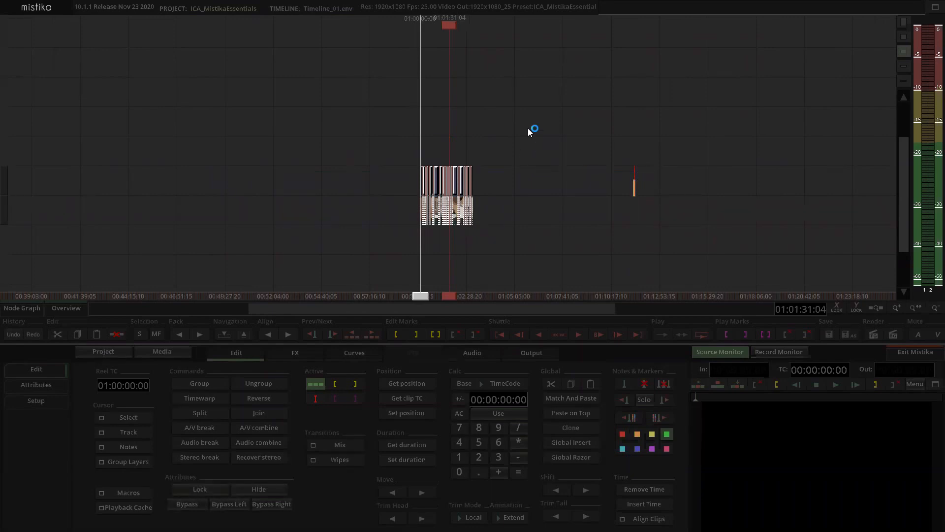
scroll(467, 123, up, 3)
scroll(466, 123, up, 5)
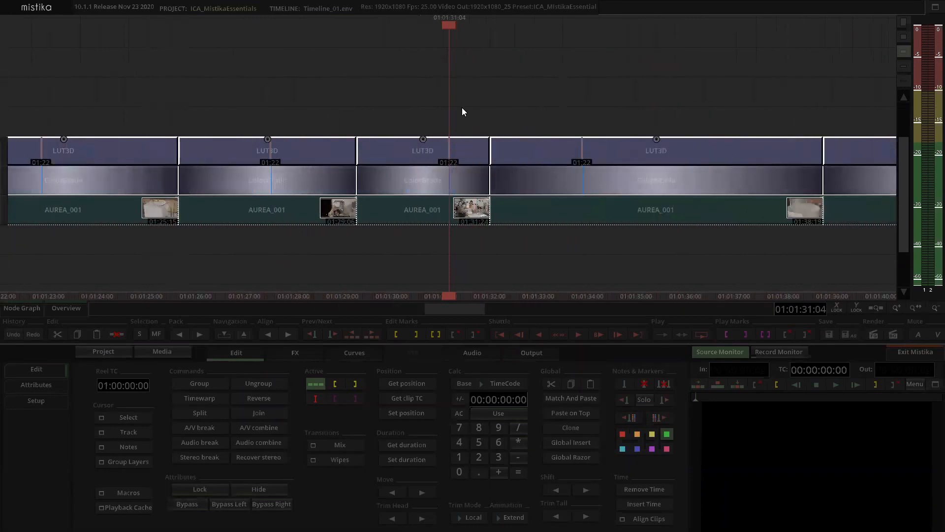
Step: In the ColorGrade at 01:01:31:04, switch the Lift and Gain wheels to Offset and raise both to about 1.8
scroll(447, 150, down, 2)
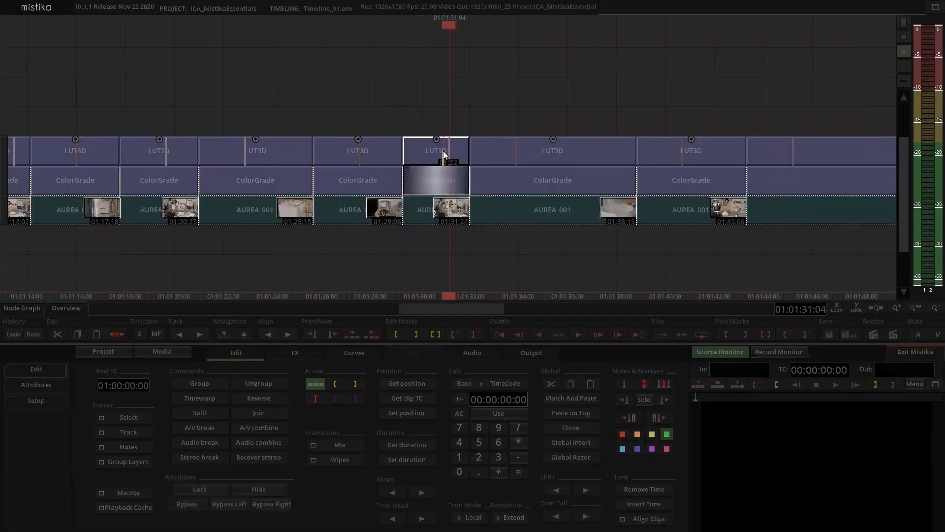
double_click(443, 150)
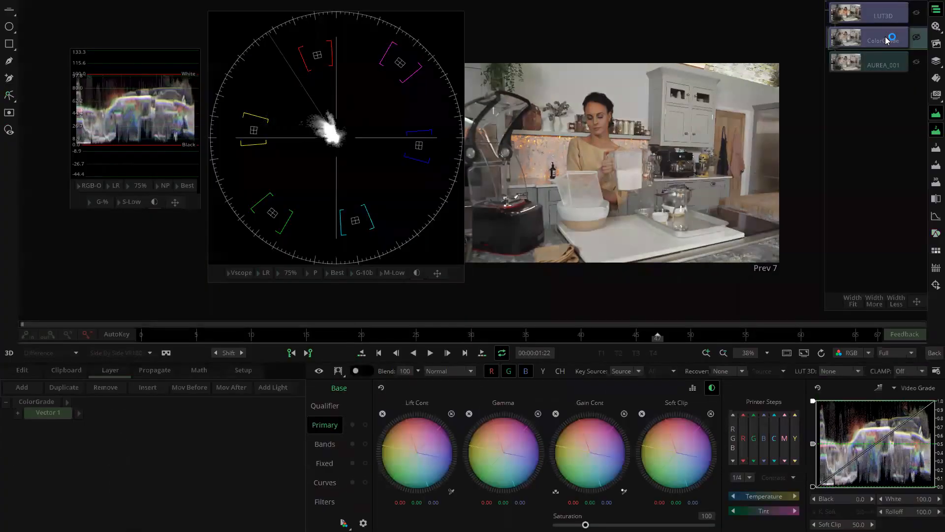
click(693, 388)
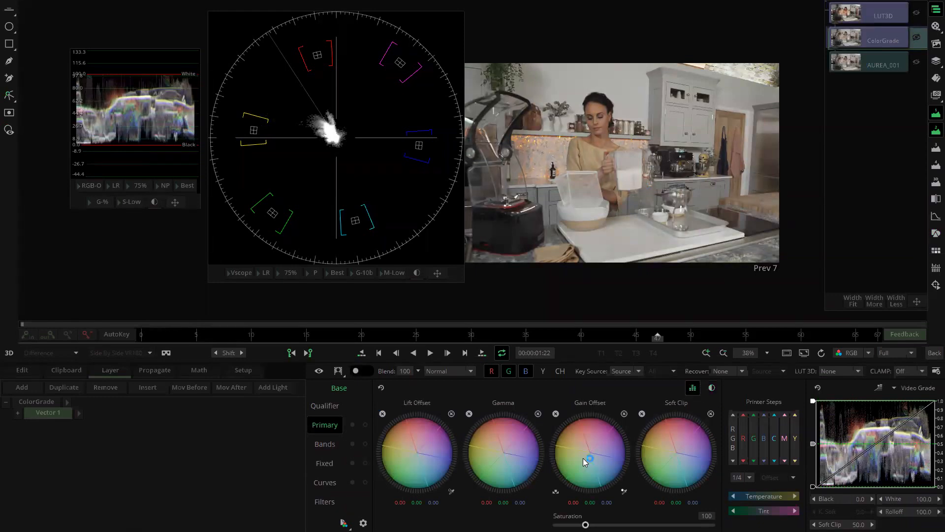
scroll(597, 458, up, 5)
scroll(599, 458, down, 3)
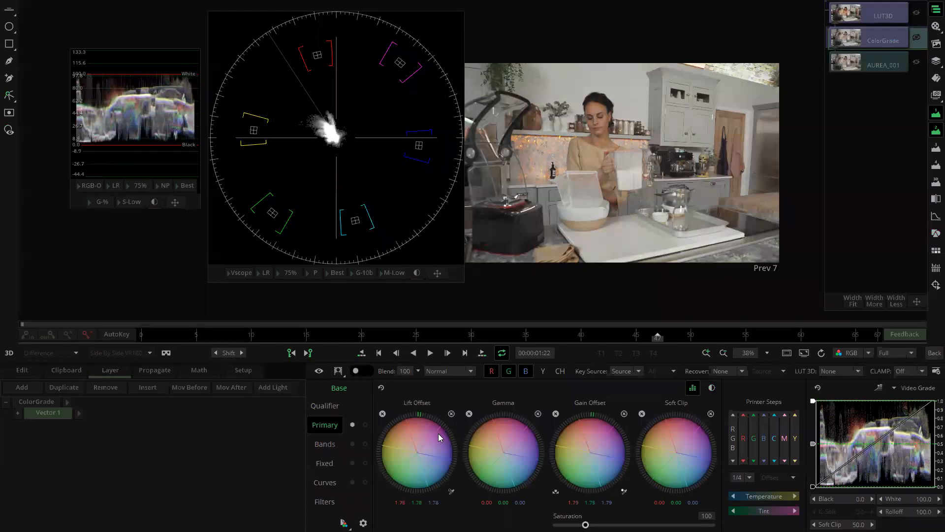
Step: View the image through the LUT 3D layer while editing ColorGrade, setting Lift Offset to 6.54 and Gain Offset to 6.58
click(883, 19)
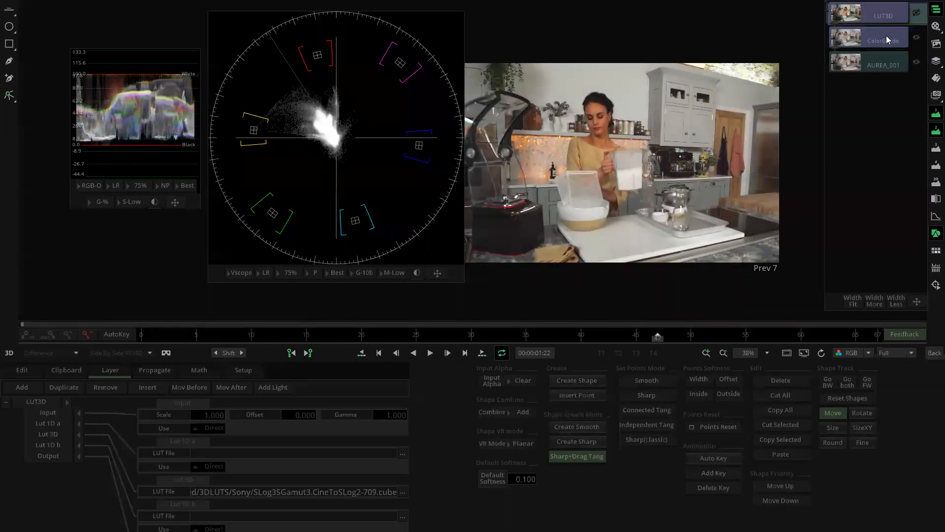
click(886, 39)
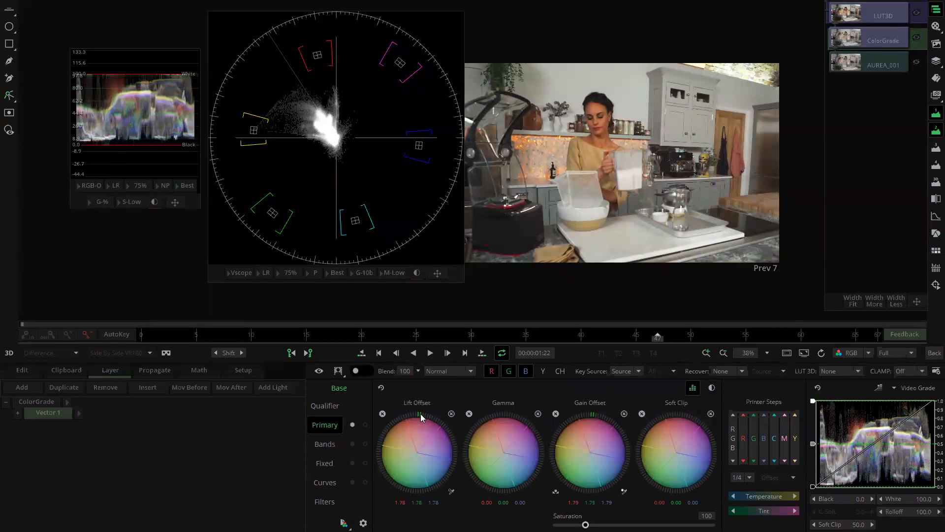
mouse_move(614, 431)
mouse_down()
mouse_move(553, 458)
mouse_move(578, 464)
mouse_up()
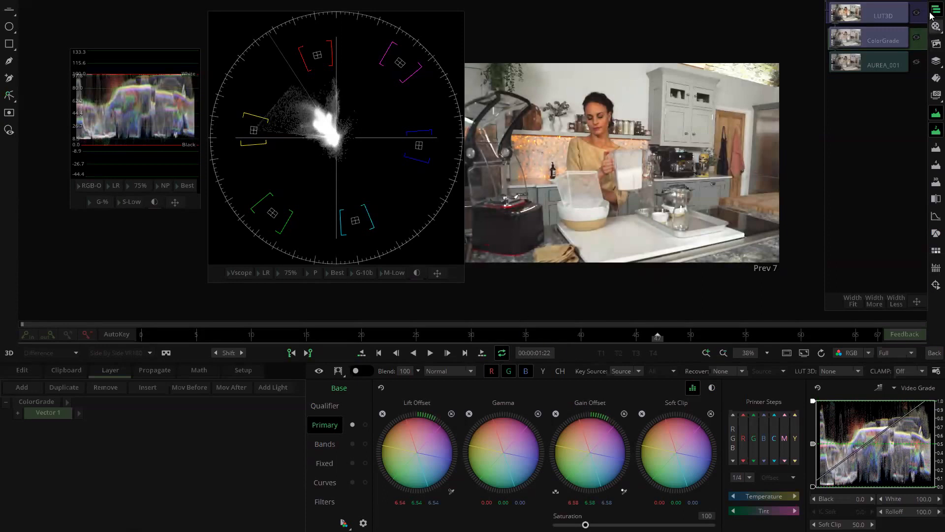
Step: Show the storyboard, copy shot 19's grade onto shot 21 at 01:01:38:20, and move the vectorscope off the image
click(935, 27)
click(549, 315)
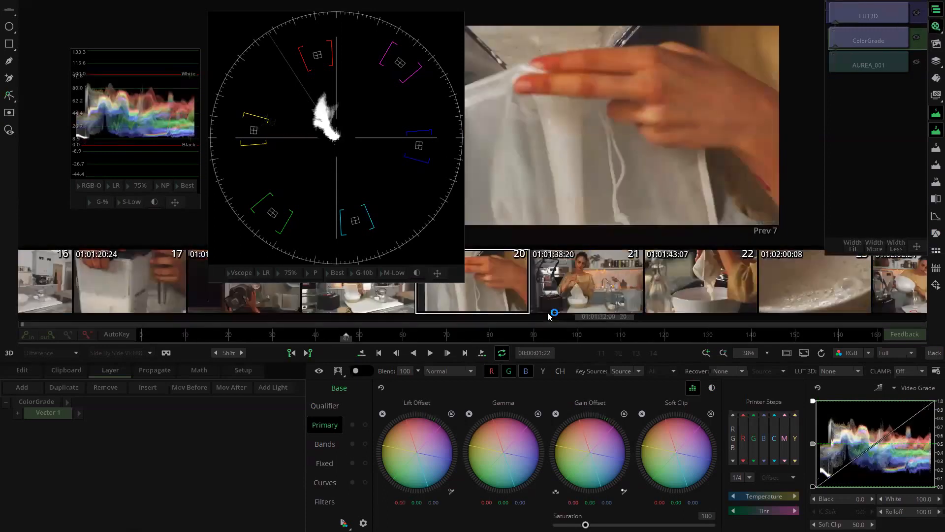
click(592, 303)
middle_click(254, 297)
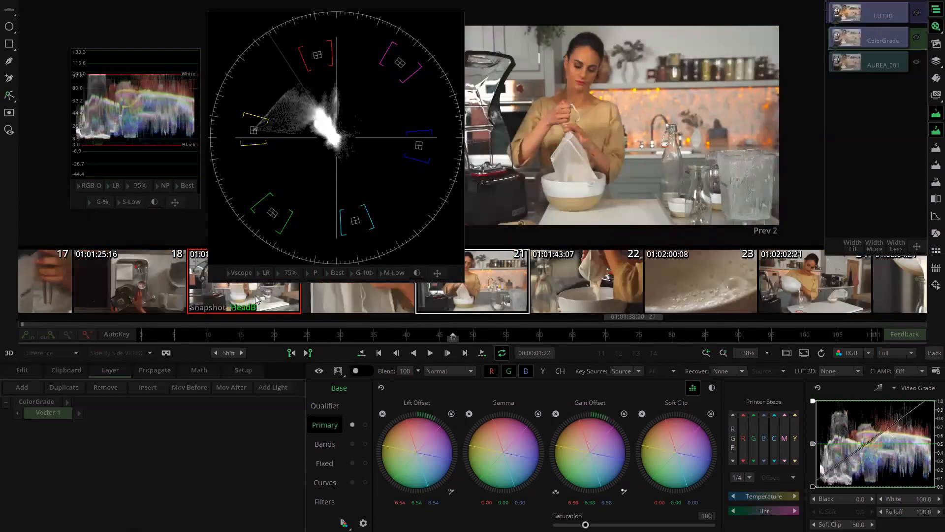
drag(276, 186, 223, 177)
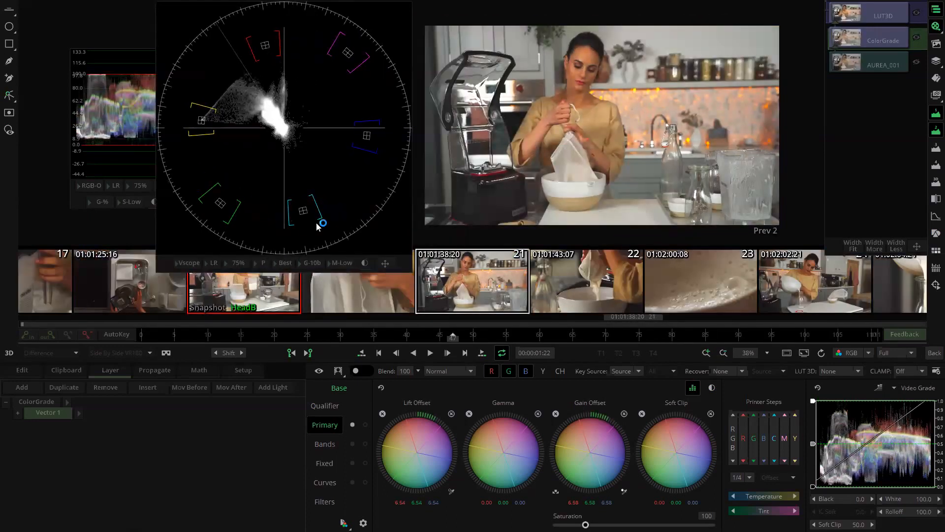
Step: Copy the grade onto storyboard shots 22 through 26, each time taking it from the previous shot
key(Page_Down)
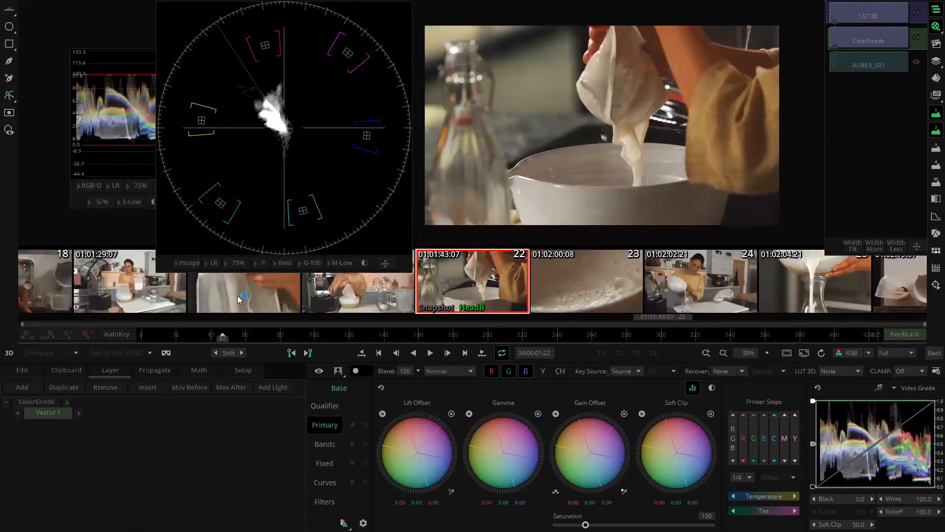
middle_click(363, 299)
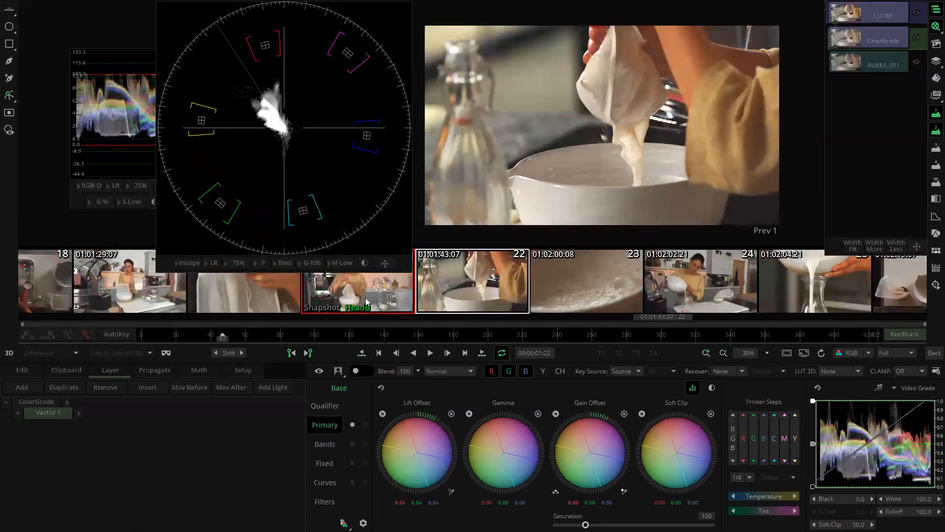
key(Page_Down)
middle_click(358, 300)
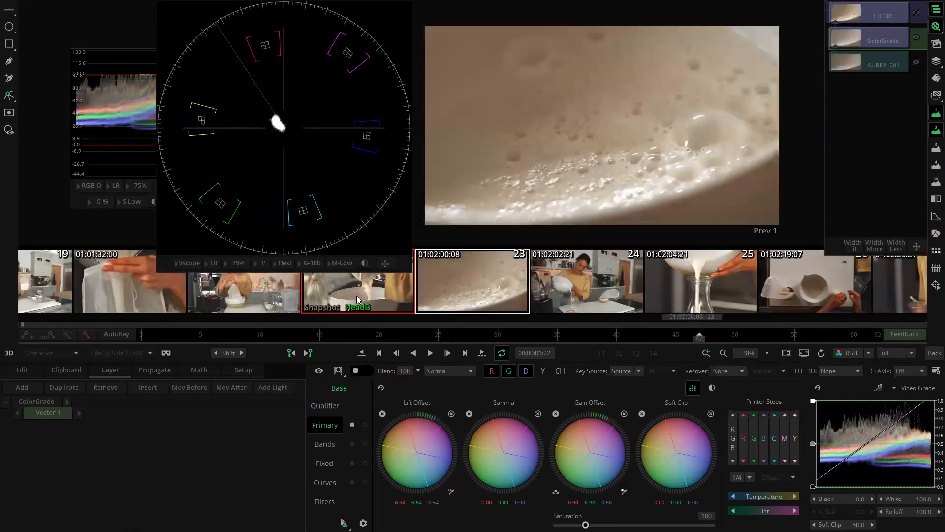
key(Page_Down)
middle_click(356, 298)
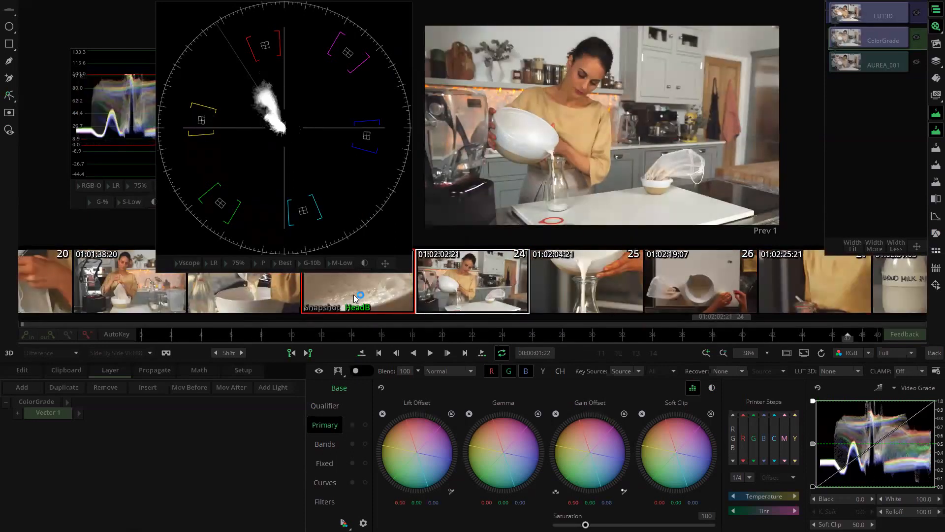
key(Page_Down)
middle_click(356, 298)
key(Page_Down)
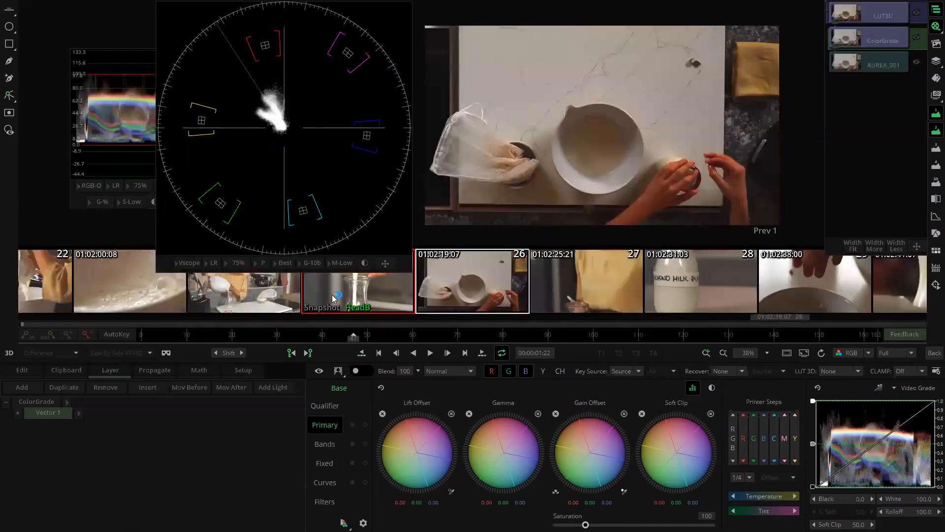
middle_click(334, 297)
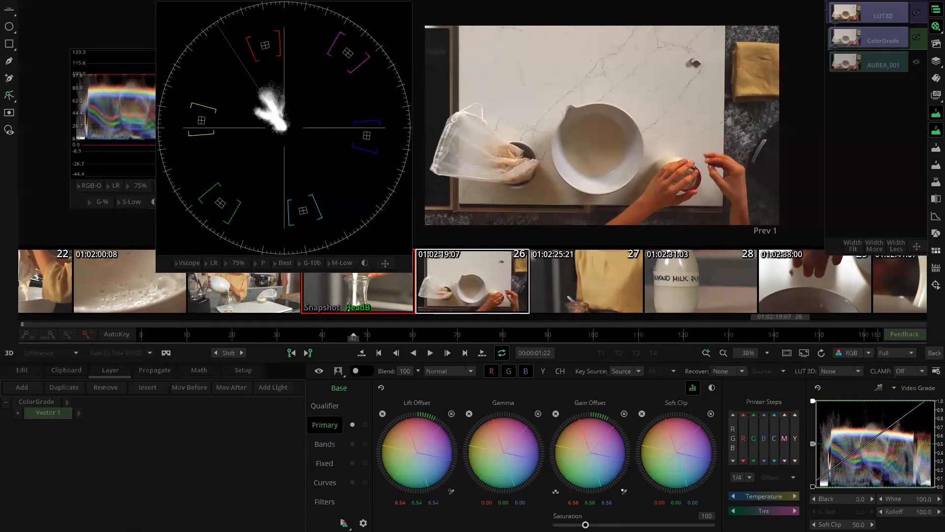
key(super)
click(560, 54)
key(alt+Tab)
Step: Return to the timeline, move the playhead to the shot starting at 01:01:29:07, and open its ColorGrade for editing
click(931, 351)
scroll(663, 211, down, 10)
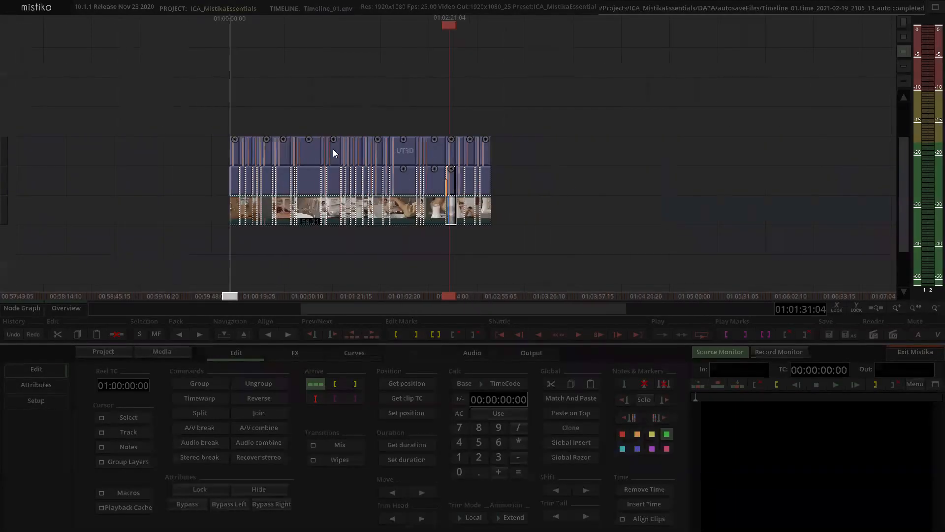
scroll(329, 113, up, 10)
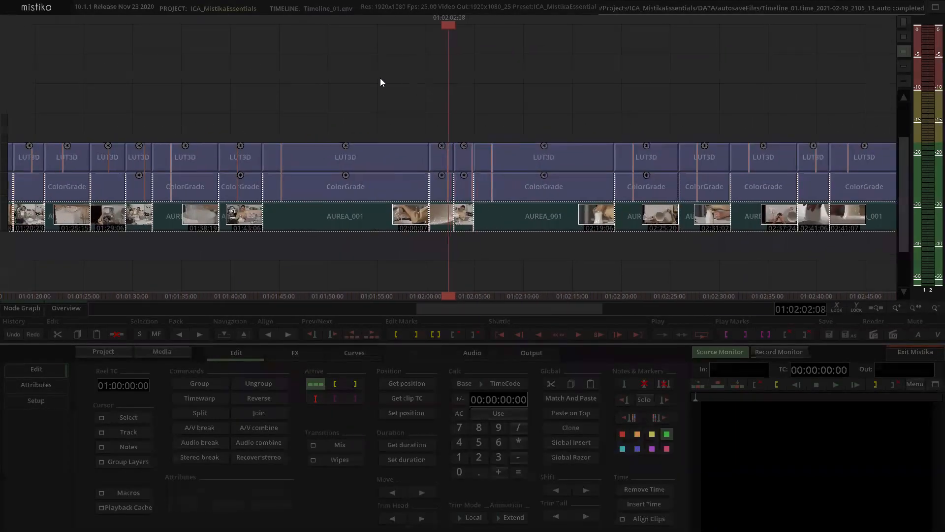
scroll(459, 81, up, 5)
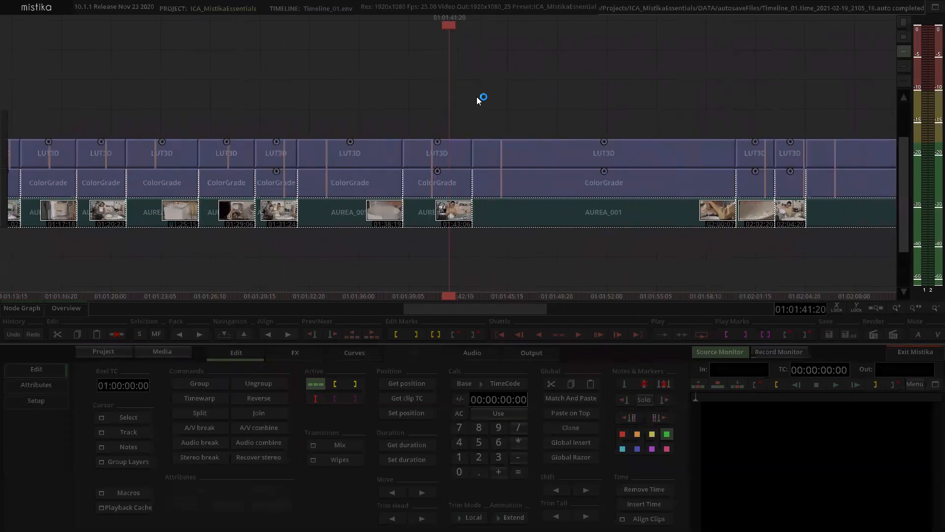
drag(275, 103, 450, 112)
double_click(455, 187)
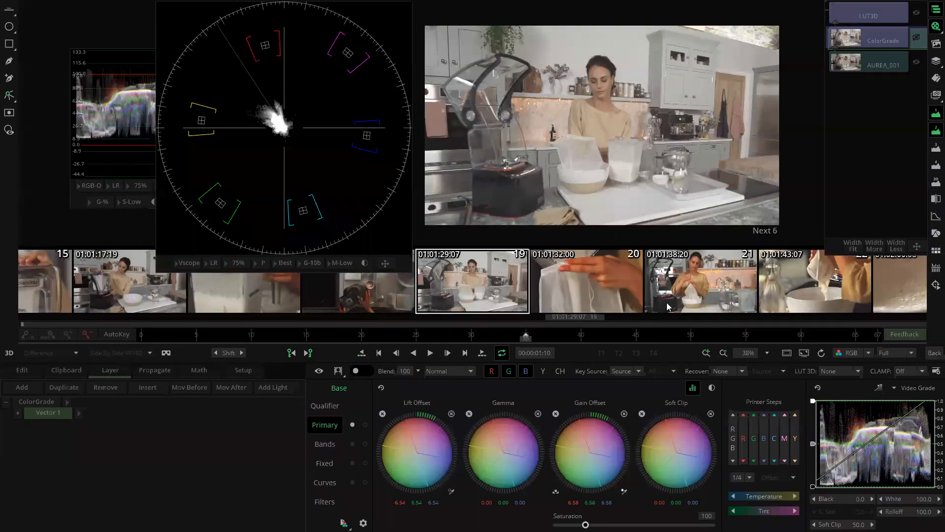
Step: Inspect storyboard shots 21 and 24 through the LUT 3D layer with ColorGrade kept as the edited layer
click(710, 285)
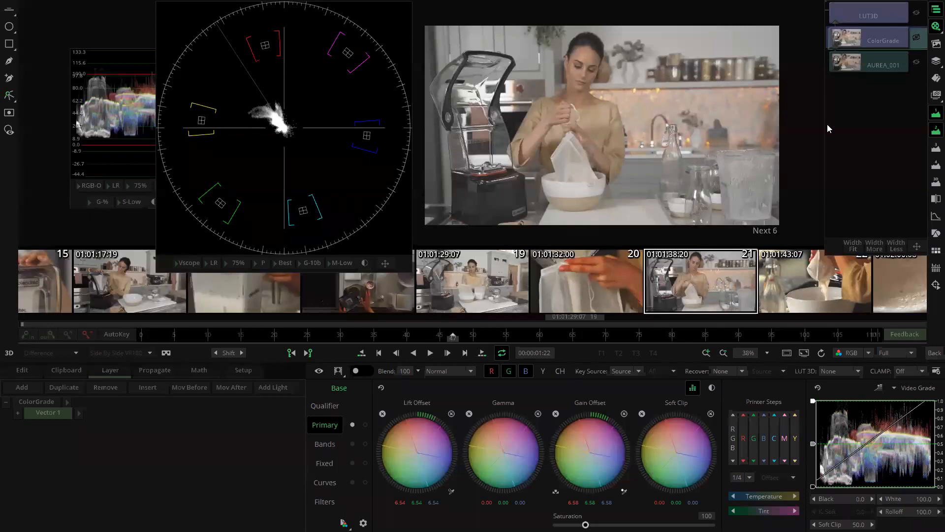
click(852, 13)
click(859, 37)
drag(799, 292, 497, 288)
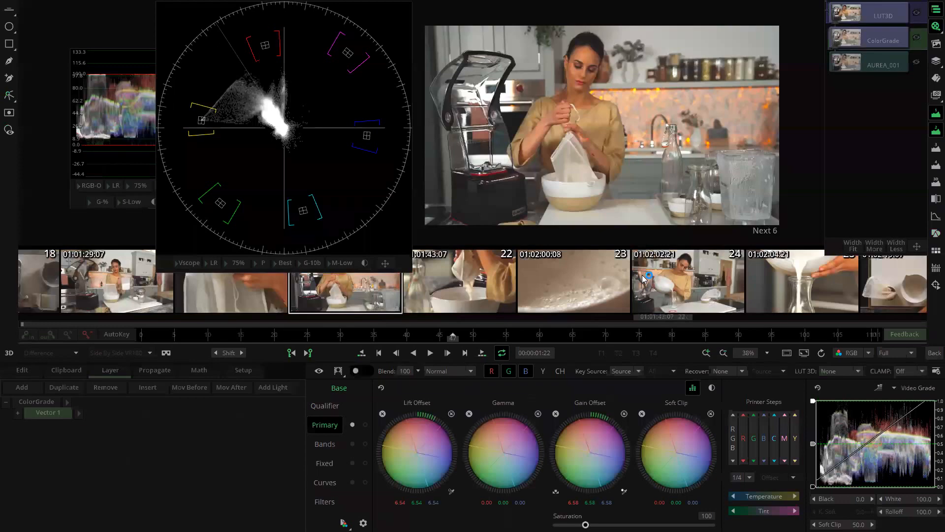
click(659, 279)
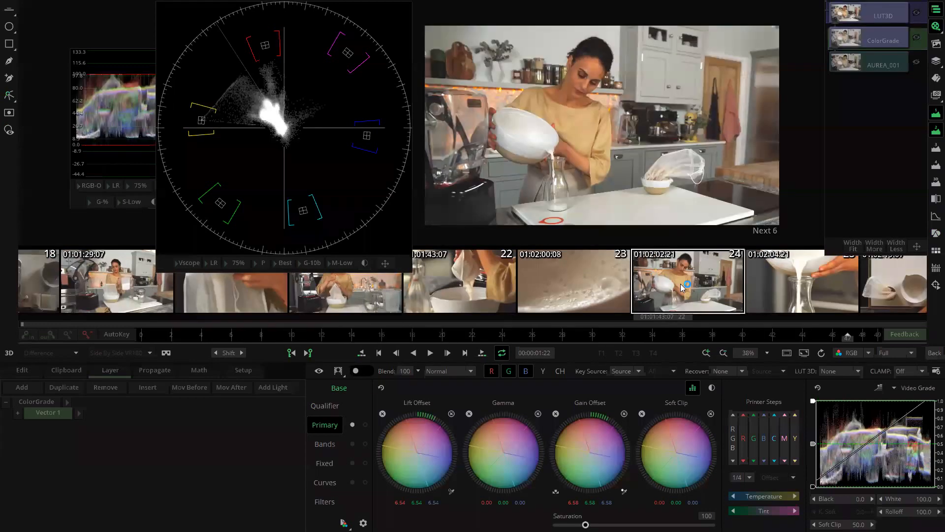
Step: Move the timeline playhead to the shot starting at 01:01:11:14, open its ColorGrade, and view it through the LUT3D layer
click(934, 353)
click(547, 86)
drag(258, 49, 475, 77)
double_click(450, 201)
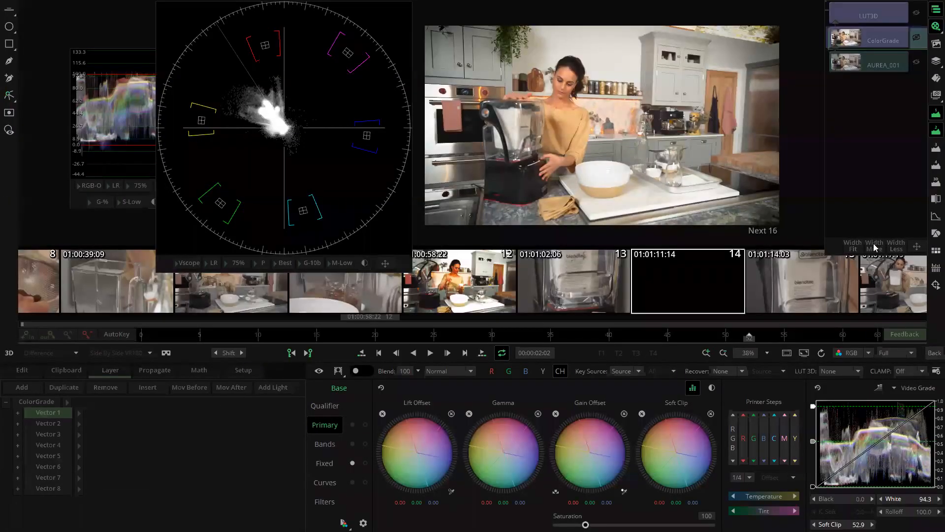
click(871, 15)
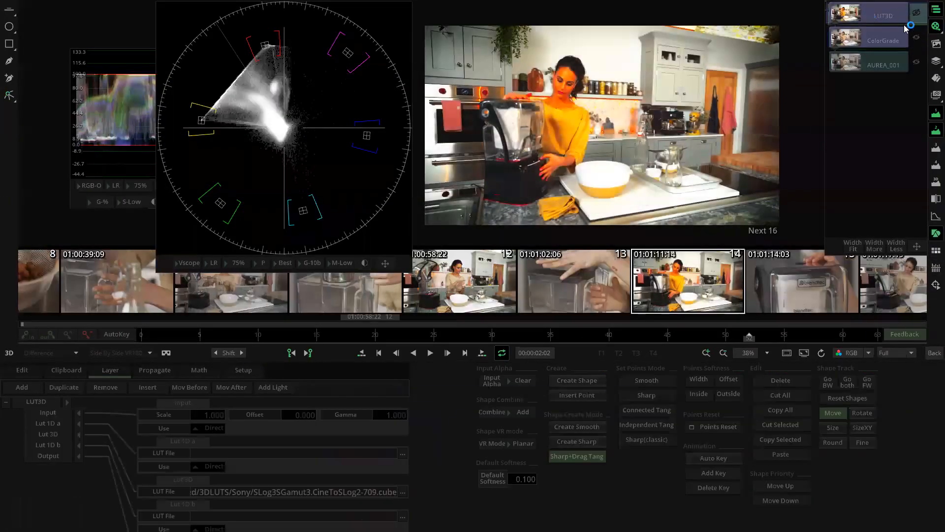
Step: Delete the LUT3D effect above the shot starting at 01:01:11:14 and reopen that shot's ColorGrade for editing
click(932, 354)
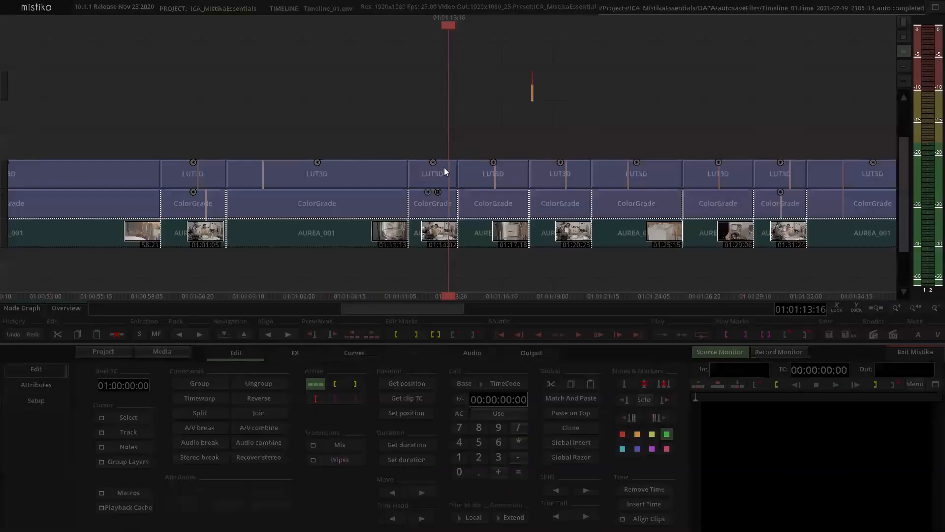
key(Delete)
click(441, 209)
double_click(442, 208)
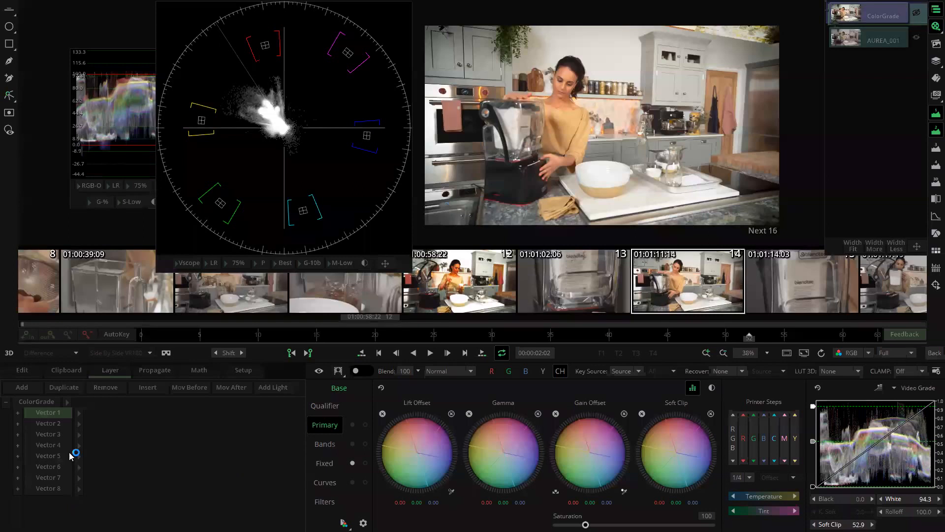
Step: Check Vector 8 with its bypass, and review the grade settings of Vectors 4, 2 and 1
click(62, 487)
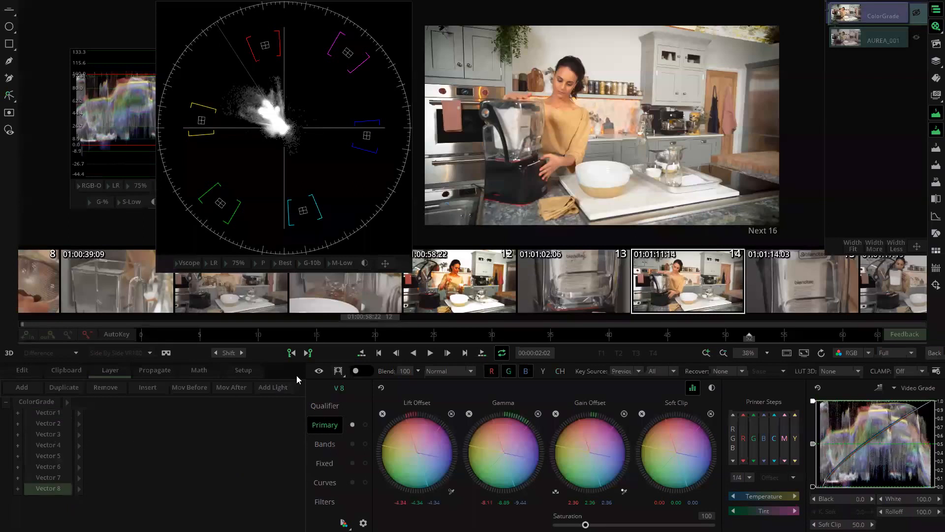
click(320, 375)
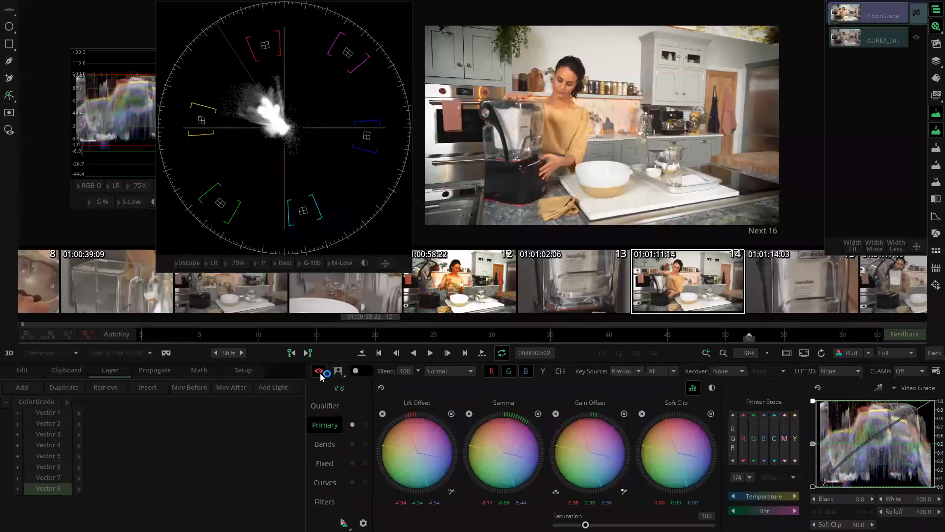
click(50, 446)
click(51, 426)
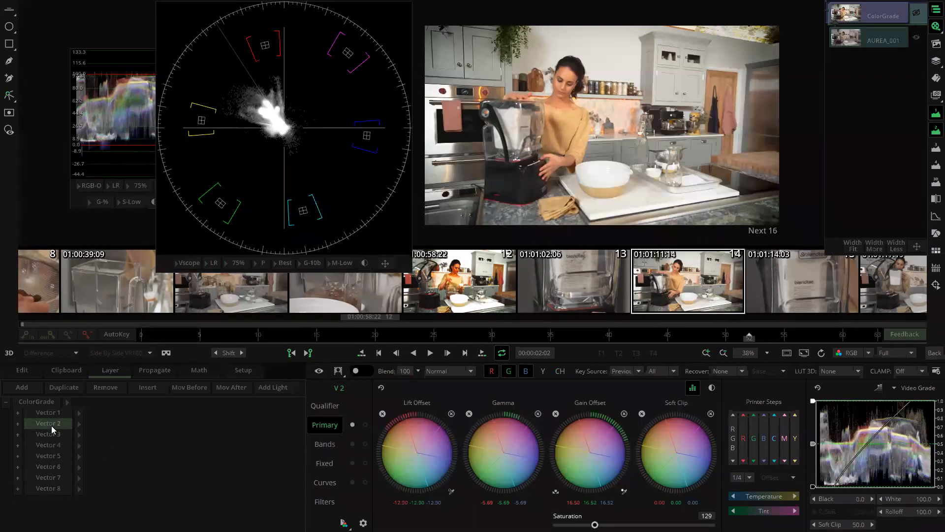
click(58, 416)
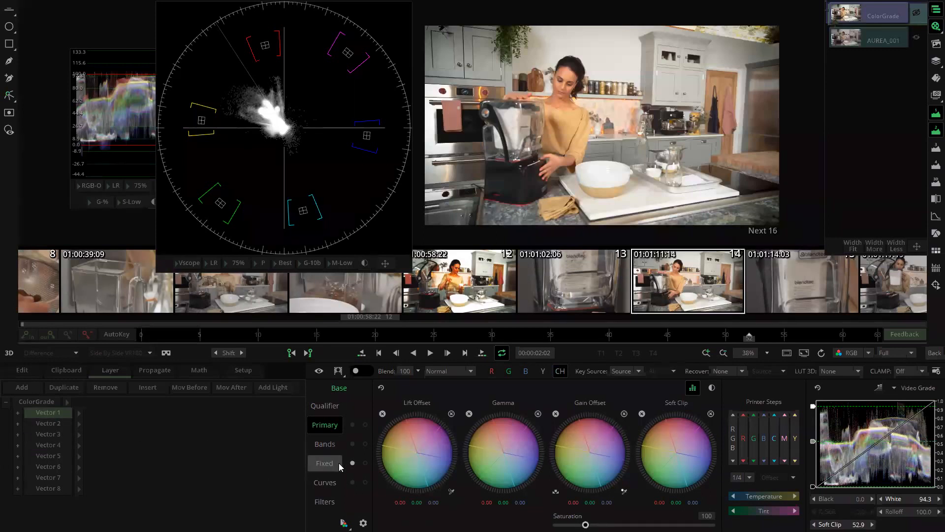
Step: Mute the Fixed grade of Vector 1 and the Primary grades of Vectors 2 and 5
click(352, 463)
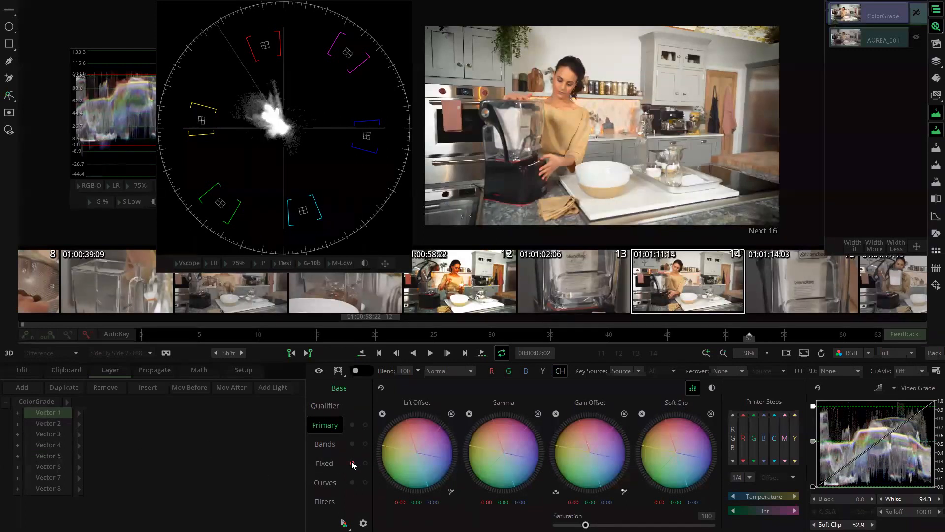
click(48, 423)
click(352, 424)
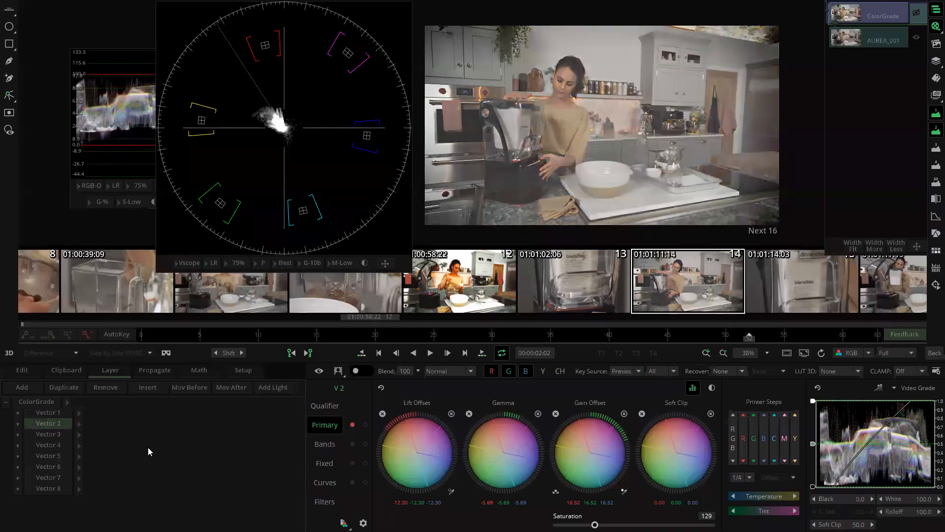
click(51, 455)
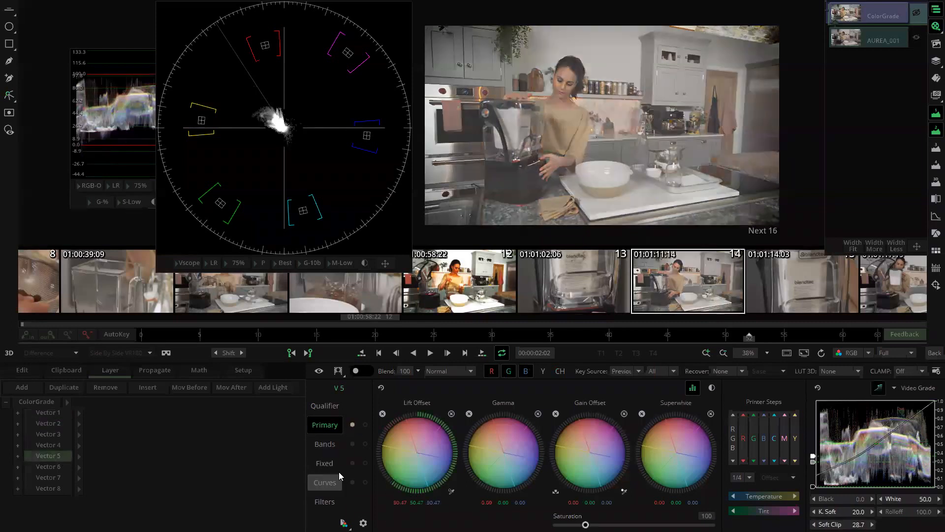
click(352, 425)
Step: Compare Vector 7's masked Primary grade by muting and unmuting its inside and outside corrections
click(45, 477)
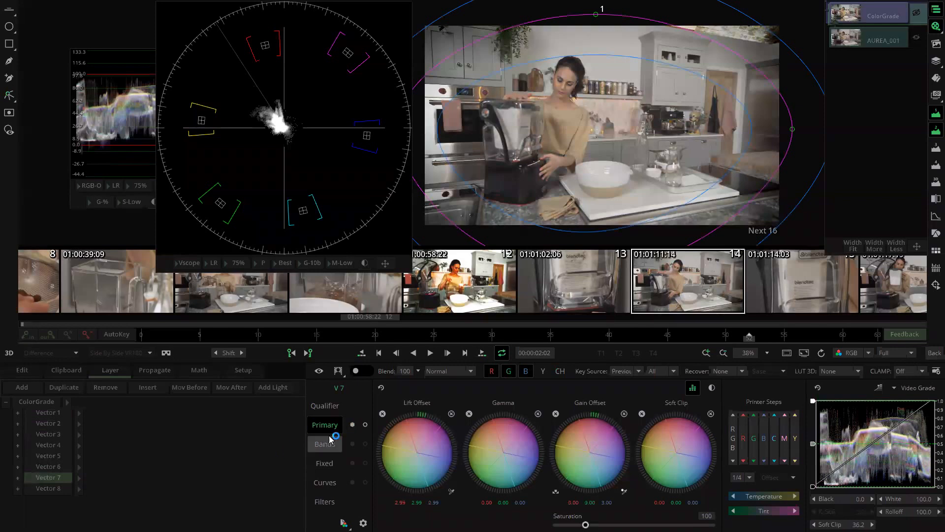
click(364, 424)
click(352, 424)
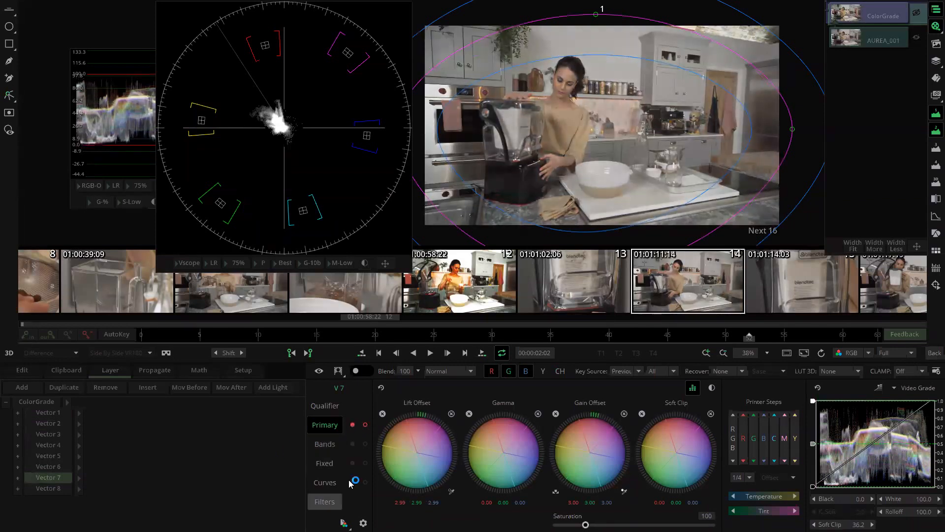
click(364, 425)
click(353, 427)
click(351, 425)
click(351, 425)
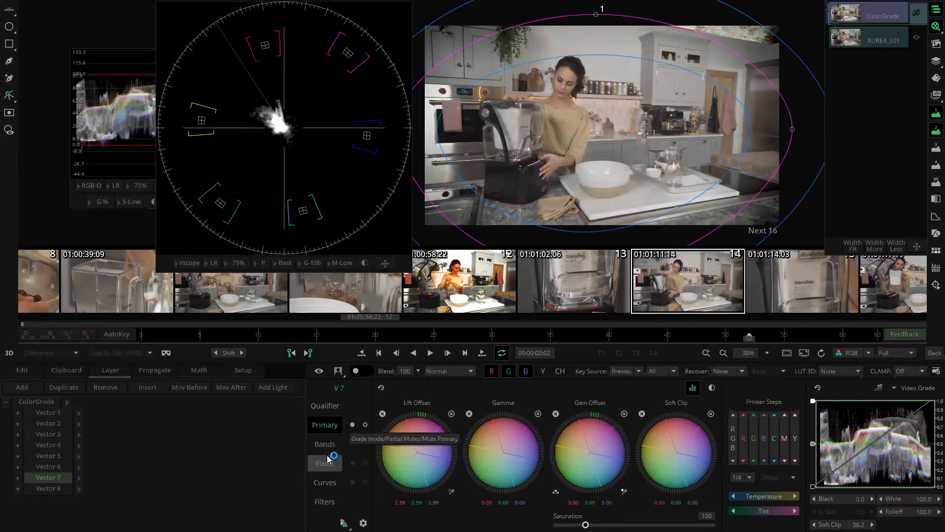
Step: Re-enable Vector 1's Fixed grade and Vector 2's Primary grade, and review Vector 4
click(63, 415)
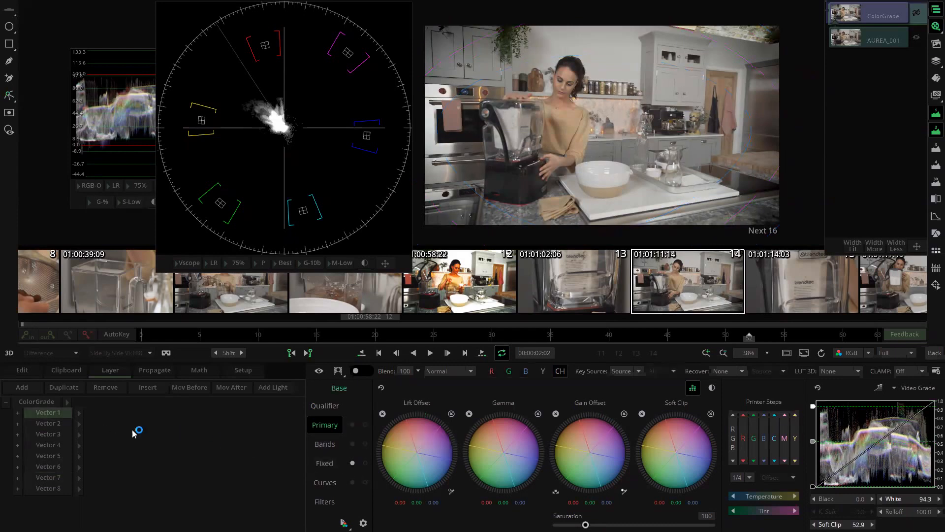
click(55, 423)
click(352, 425)
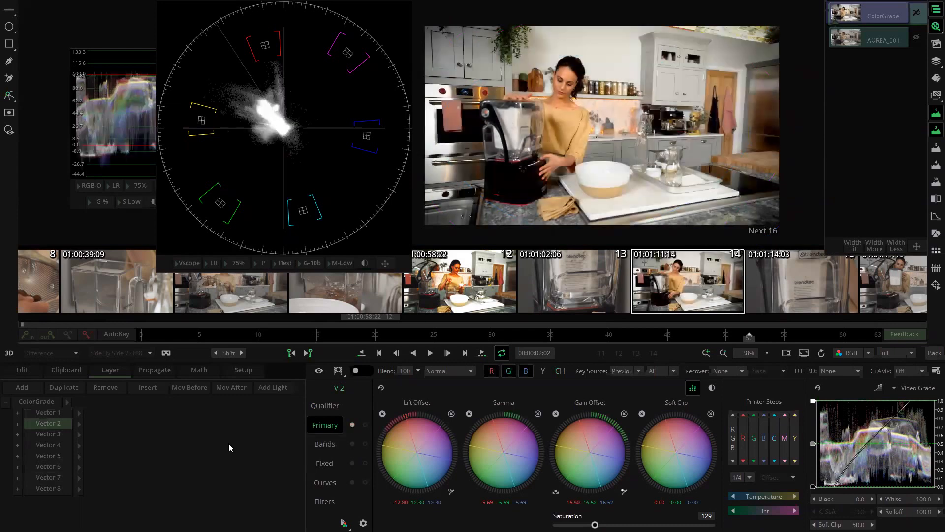
click(63, 446)
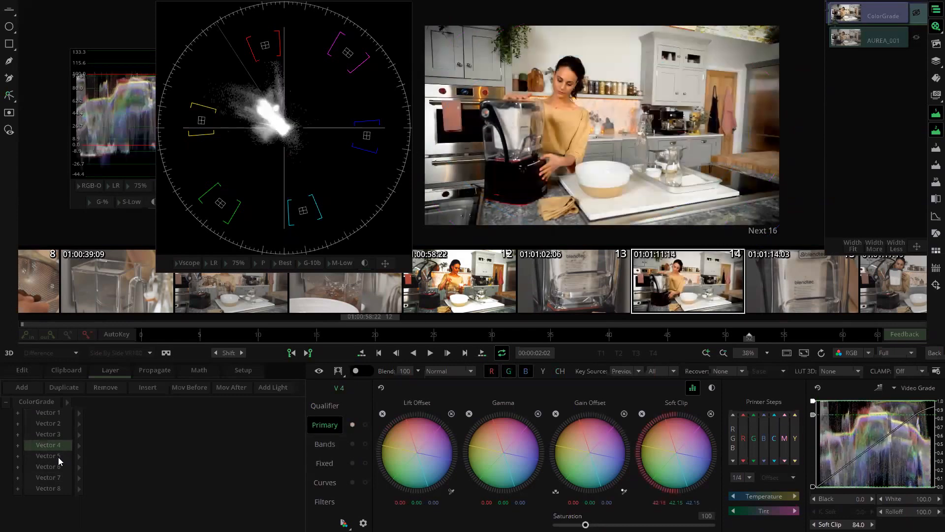
Step: In Vector 7's Fixed grade, shift the yellow hue to -26.0
click(60, 477)
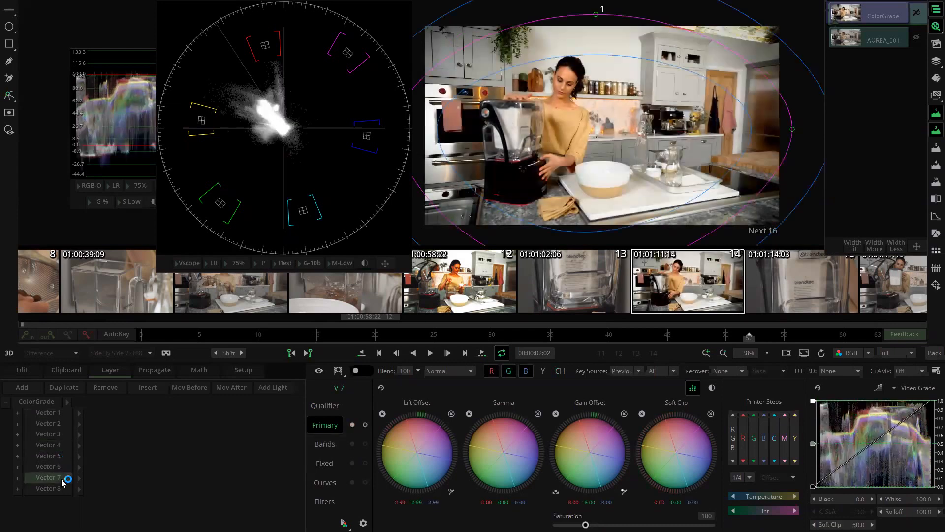
click(324, 465)
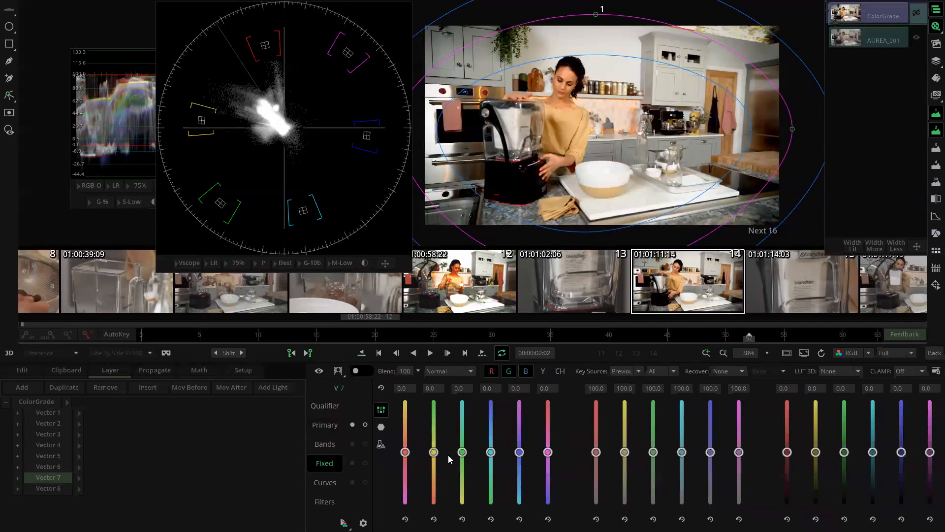
drag(433, 452, 435, 458)
drag(435, 467, 433, 466)
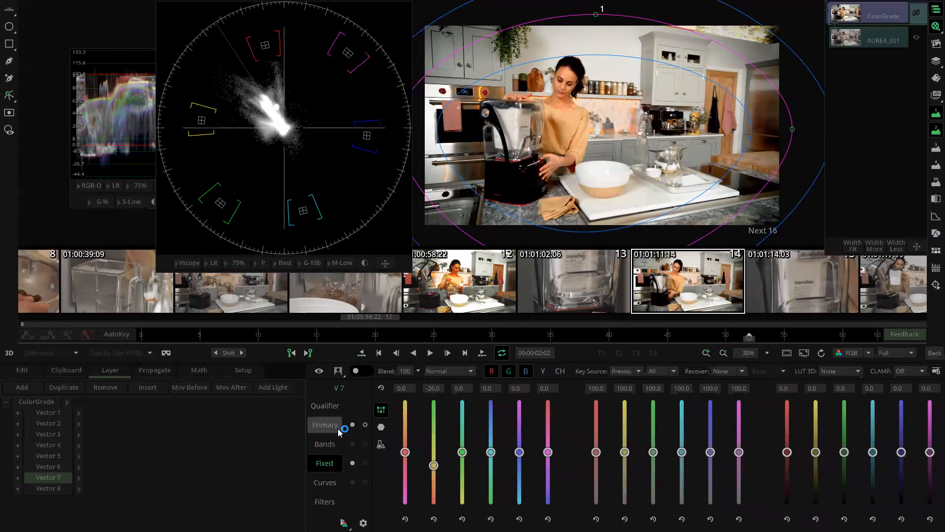
Step: Compare the image with and without Vector 7 by toggling the whole vector's bypass
click(319, 372)
click(320, 372)
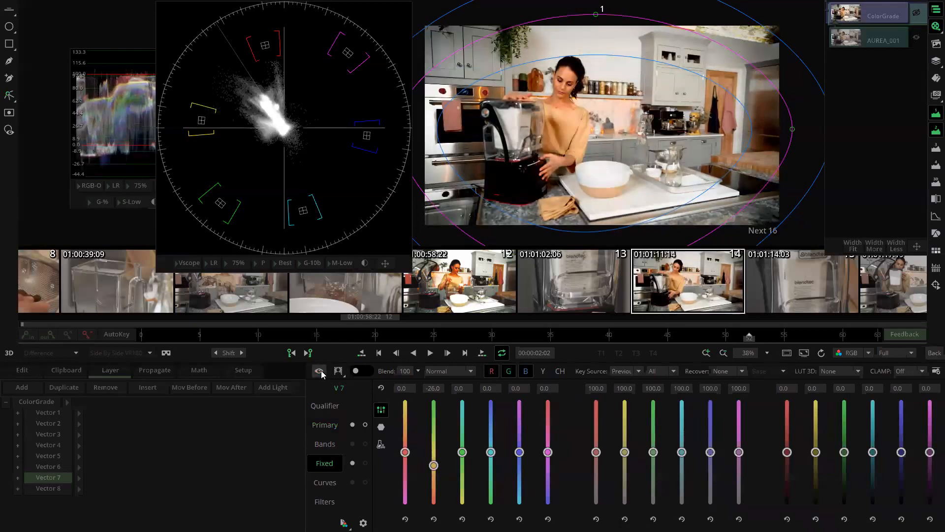
click(320, 371)
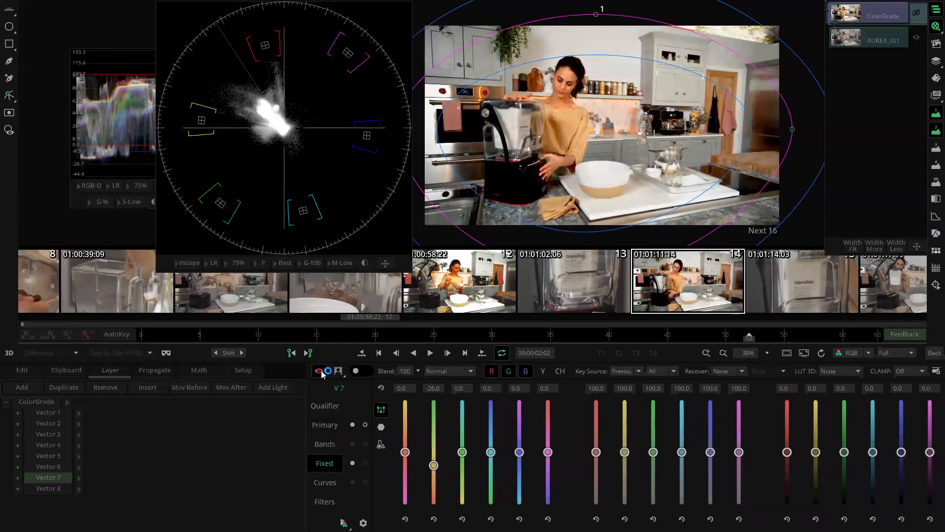
click(321, 372)
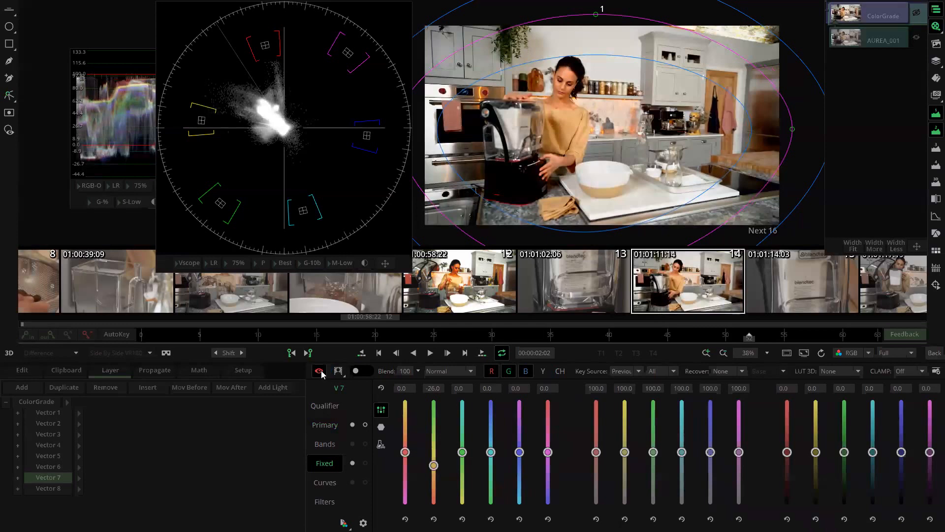
Step: Compare the image before and after Vector 7's Fixed correction by repeatedly muting and unmuting only that grade
click(353, 464)
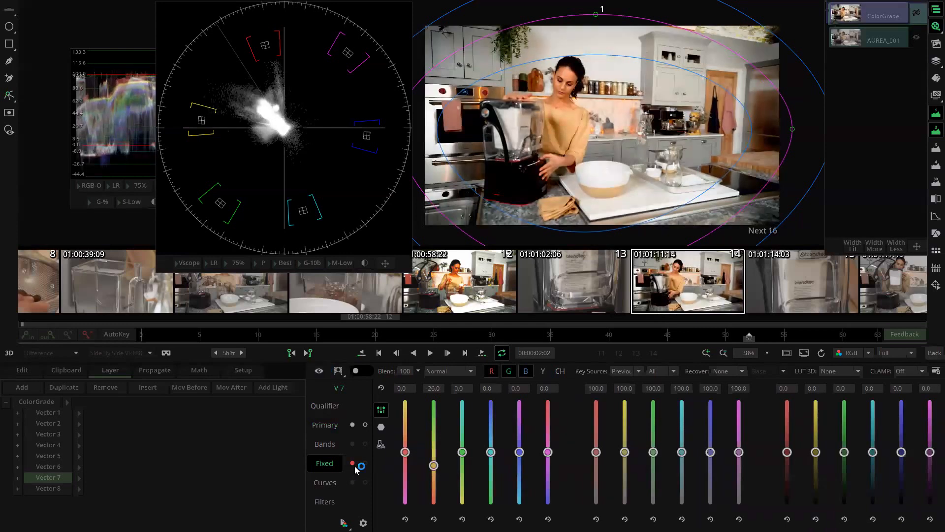
click(354, 466)
click(354, 465)
click(354, 464)
click(353, 465)
click(353, 465)
click(353, 465)
click(354, 465)
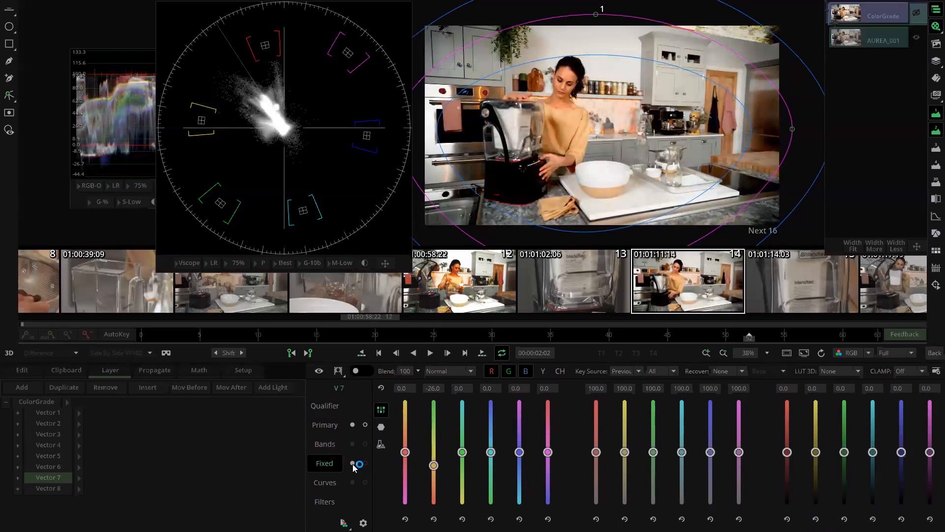
click(353, 464)
click(353, 464)
Step: Return to the timeline and reopen the ColorGrade of the shot starting at 01:01:11:14
click(935, 352)
click(470, 121)
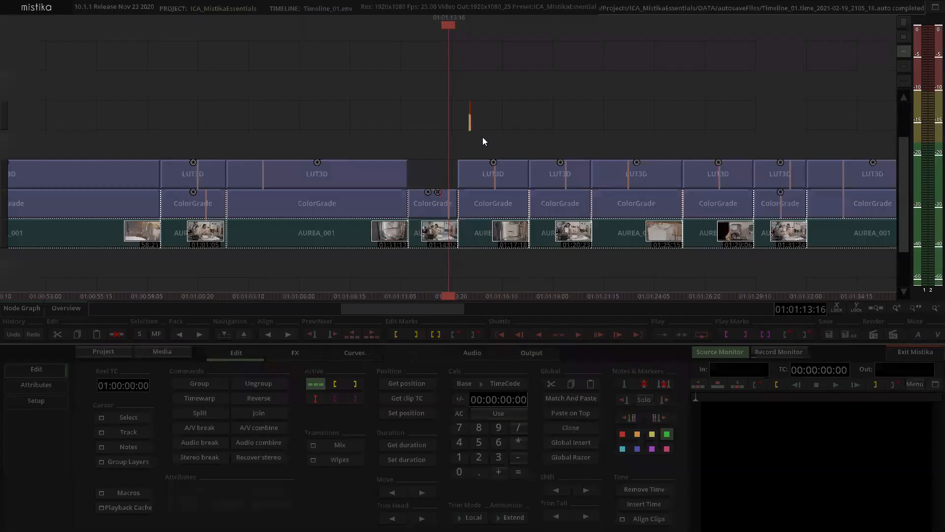
scroll(468, 162, up, 1)
double_click(451, 191)
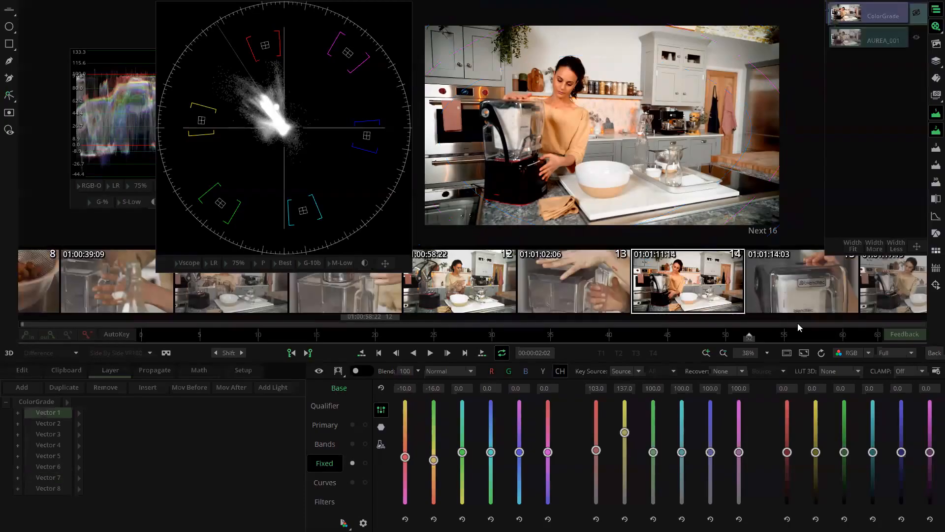
Step: Return to the timeline, show the Record Monitor, and display its extra options
click(934, 352)
click(799, 352)
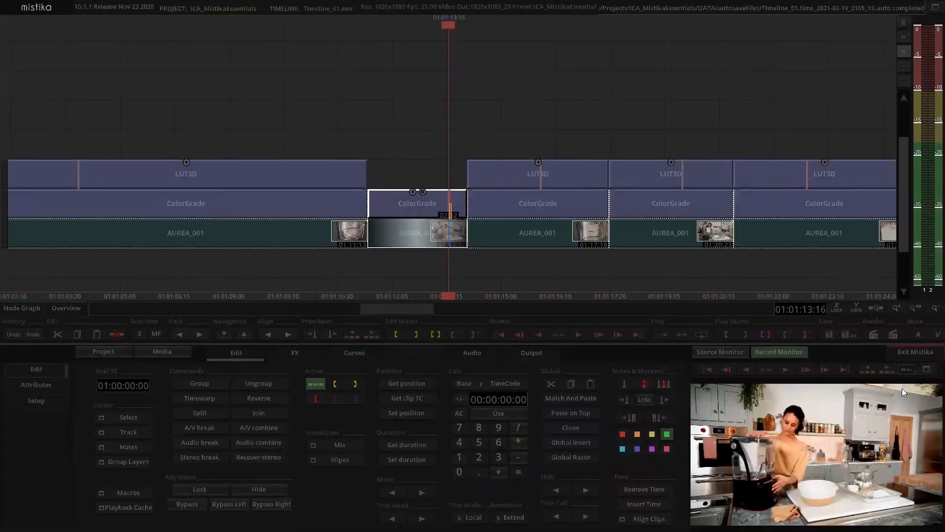
click(907, 370)
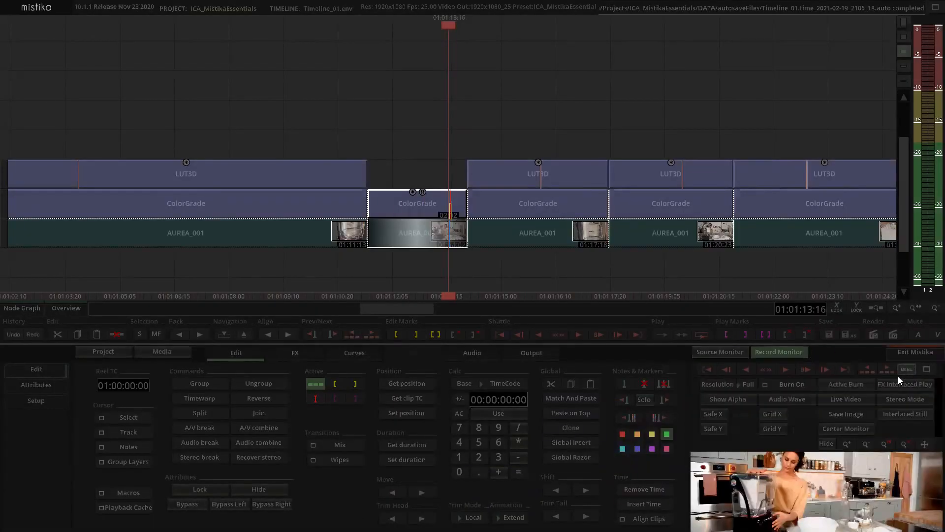
Step: Open the Record Monitor's Save Image dialog for the frame at 01:01:13:16 and cancel it without saving
click(850, 400)
click(855, 402)
click(848, 411)
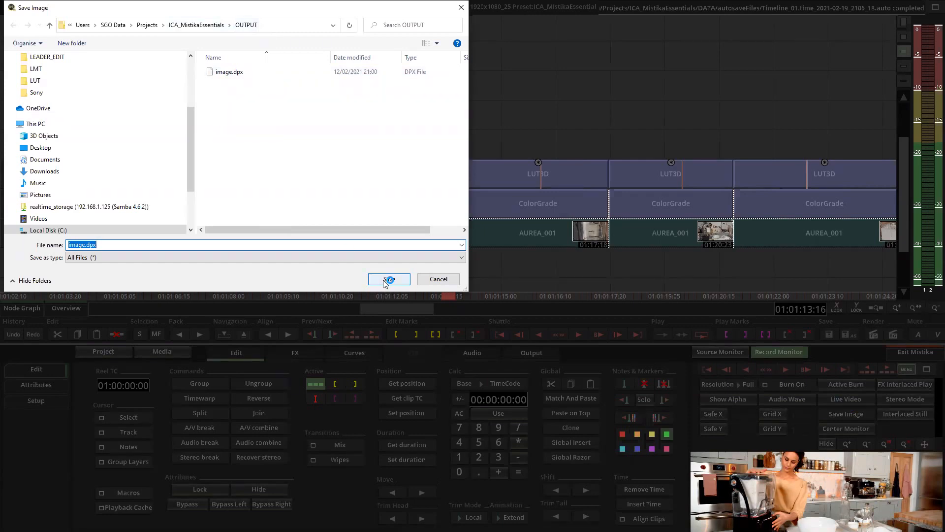
click(429, 279)
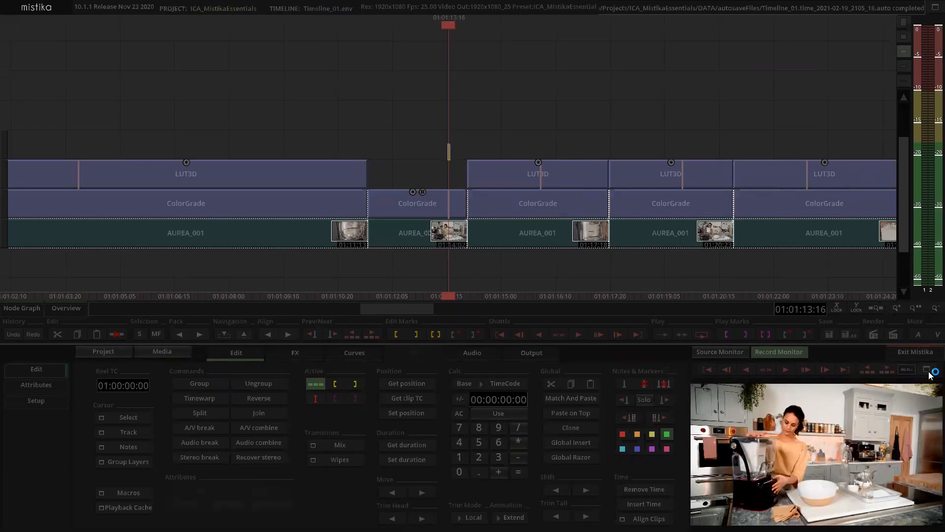
scroll(505, 129, down, 10)
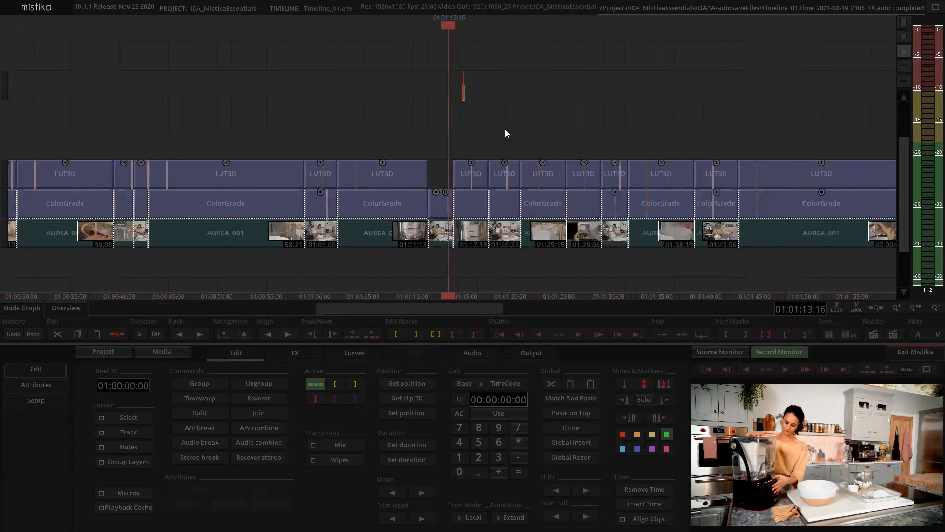
scroll(505, 129, down, 1)
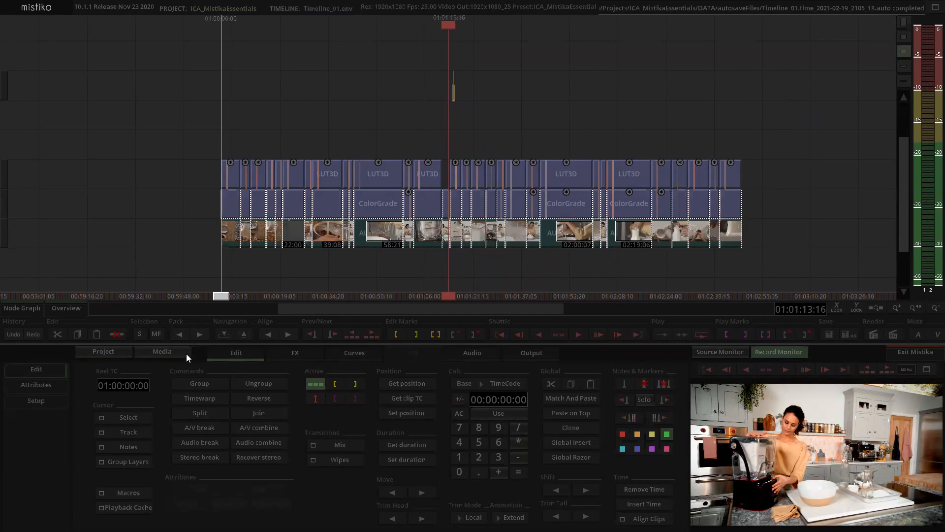
key(alt+Tab)
key(alt+Tab)
key(Tab)
key(alt+Tab)
key(Tab)
key(Tab)
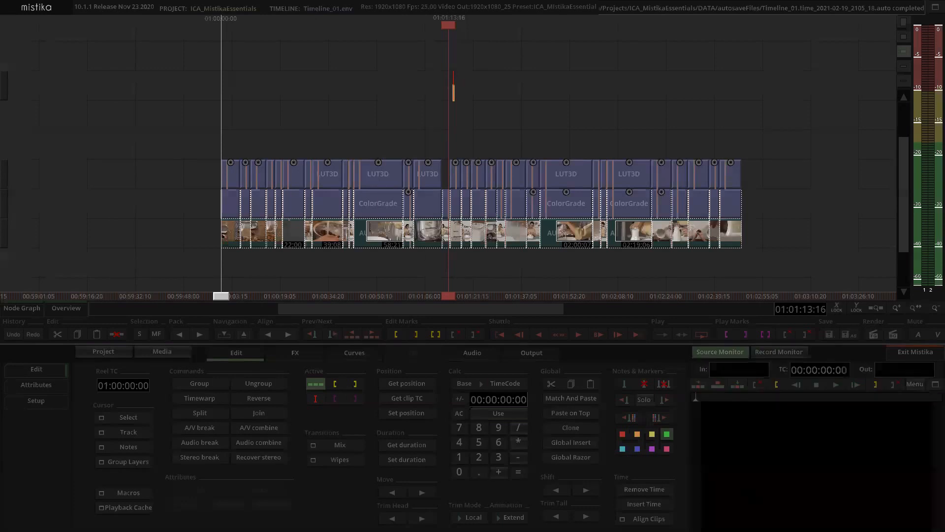